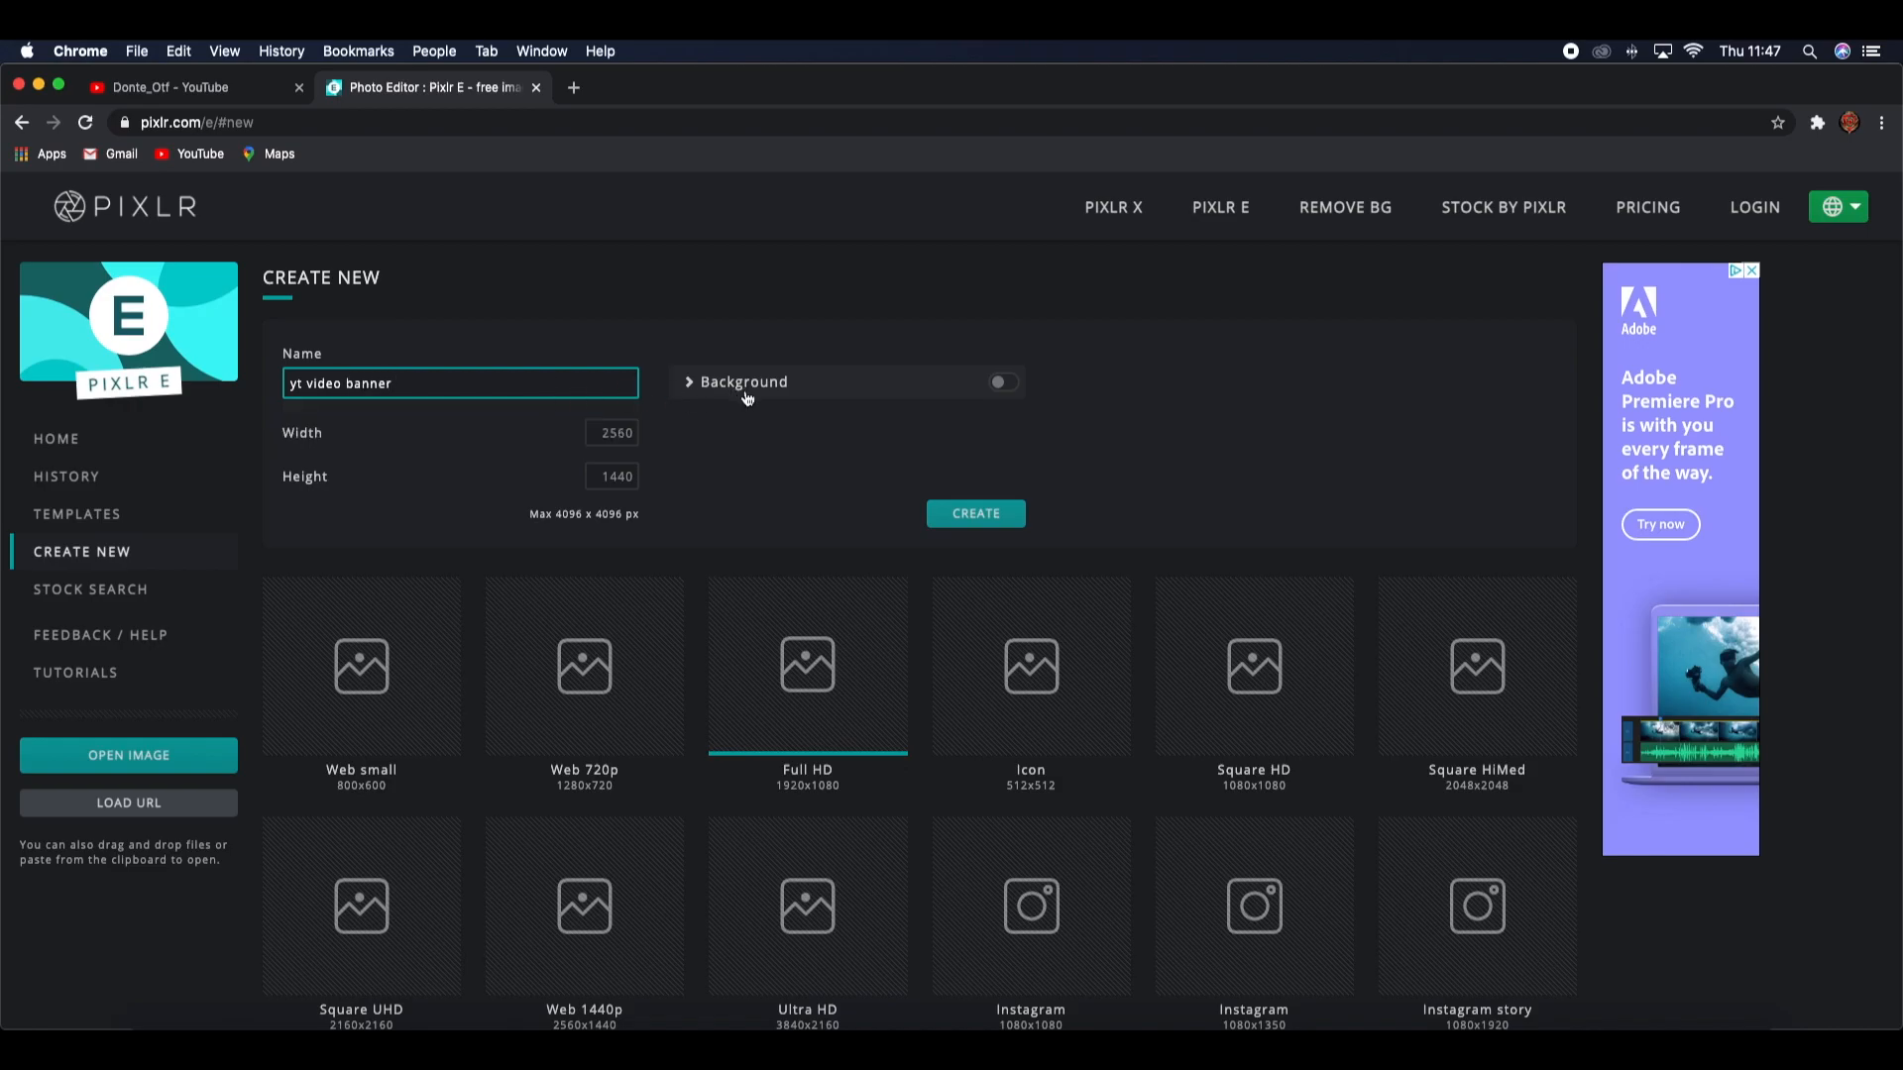
# Step: Enable a white background for the new yt video banner image and create the canvas
pyautogui.click(821, 383)
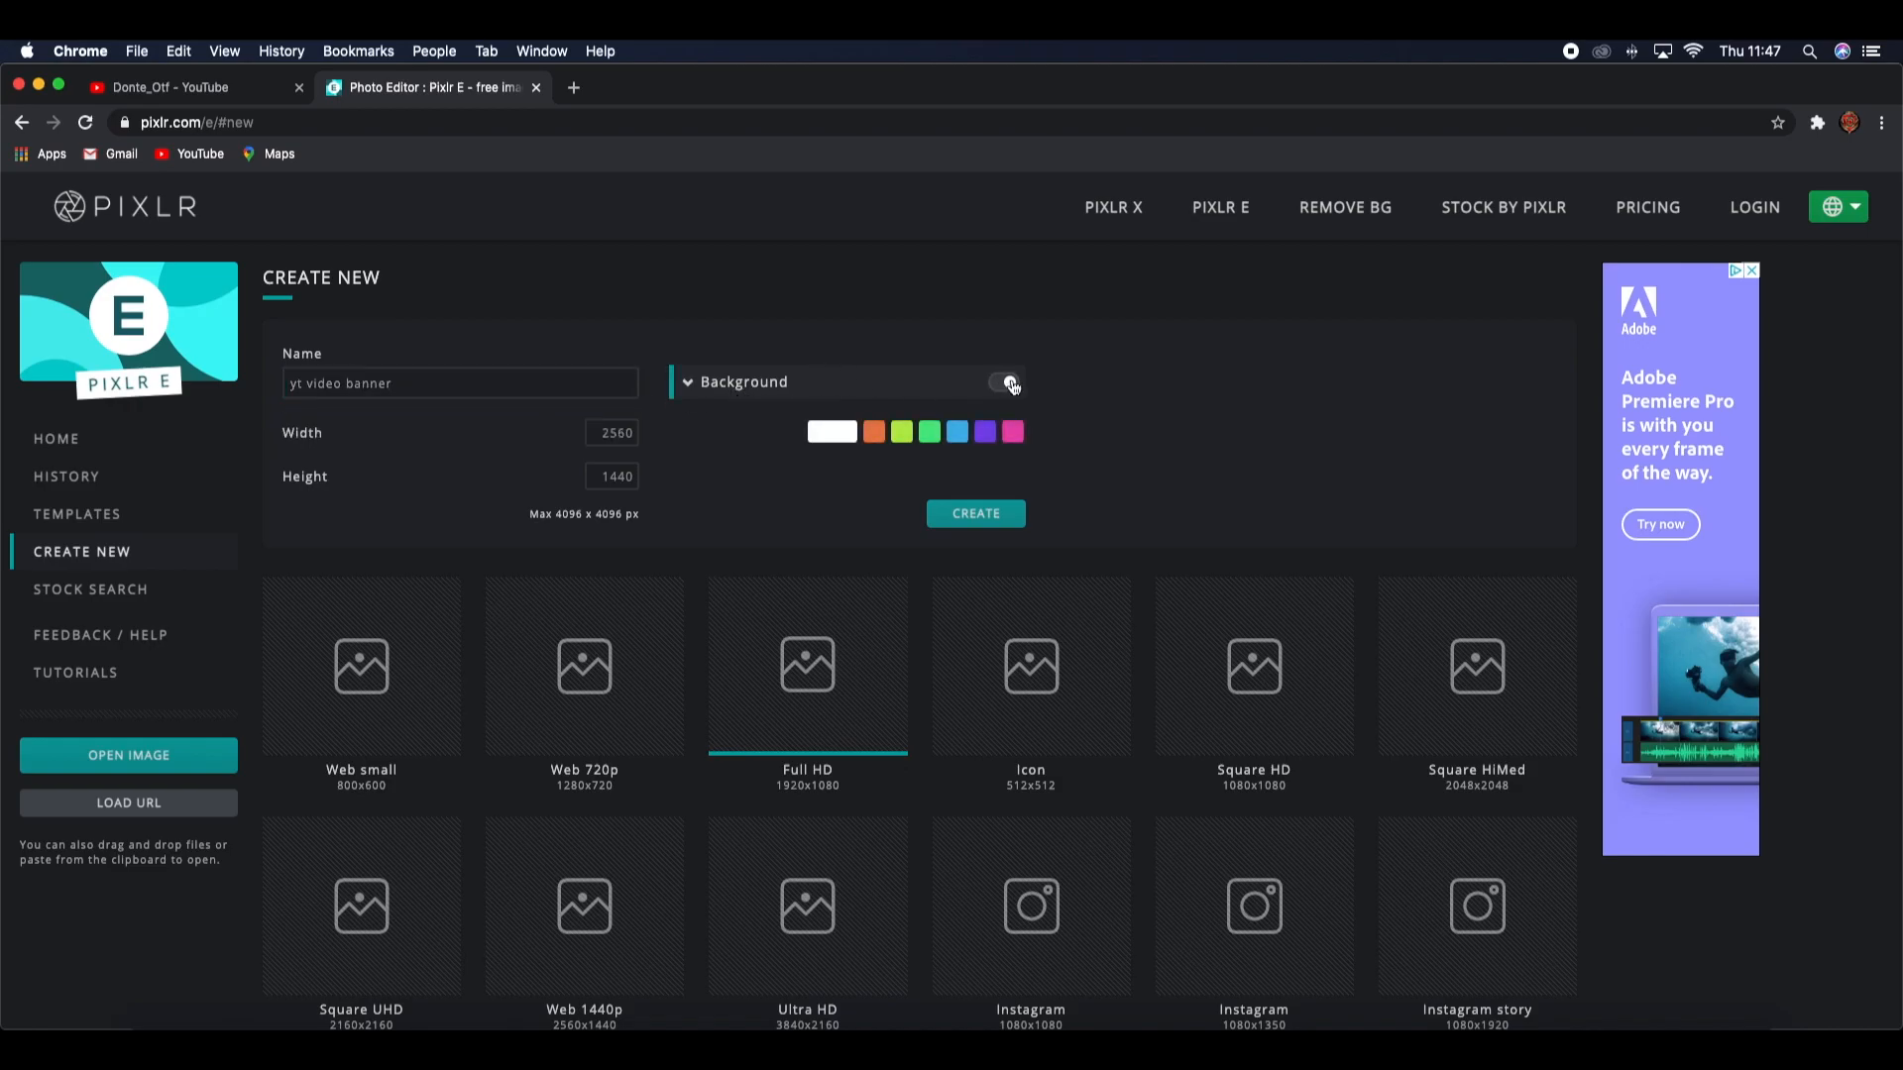
pyautogui.click(1003, 384)
pyautogui.click(1003, 385)
pyautogui.click(847, 434)
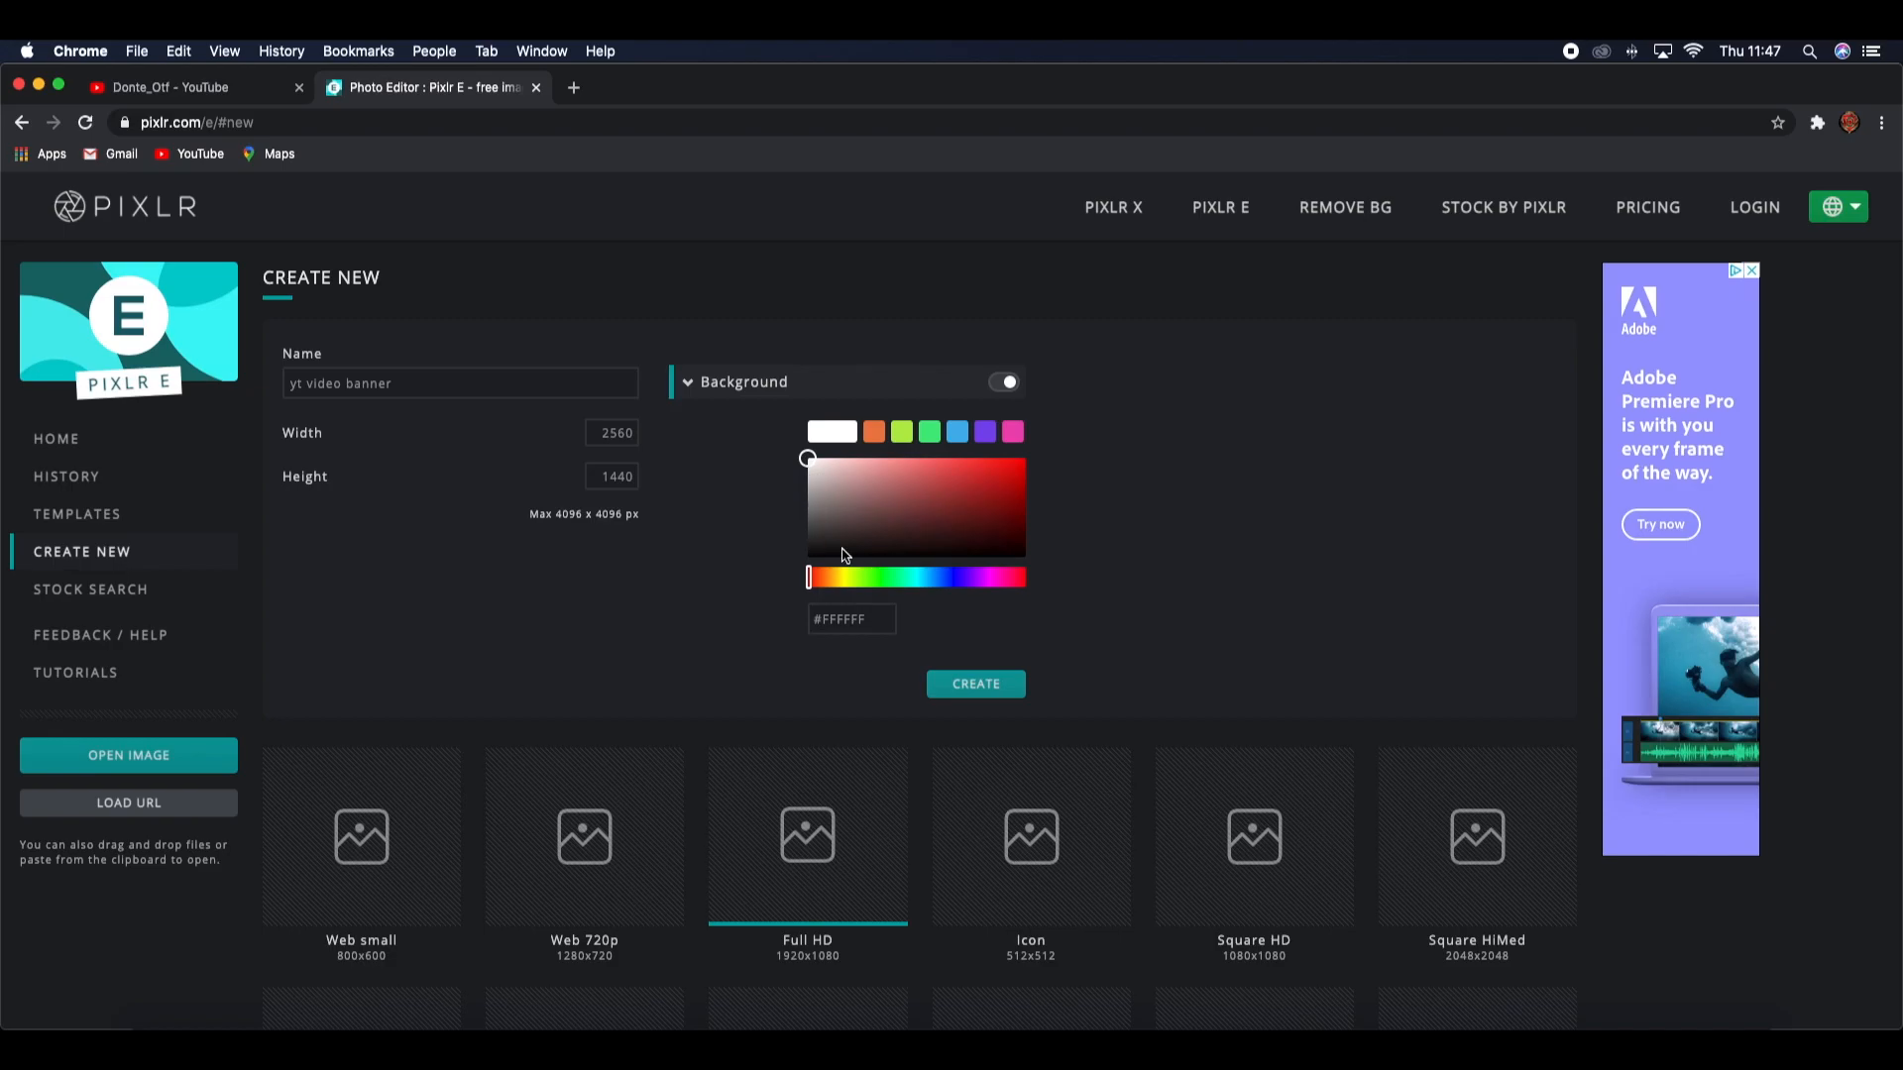
pyautogui.click(958, 692)
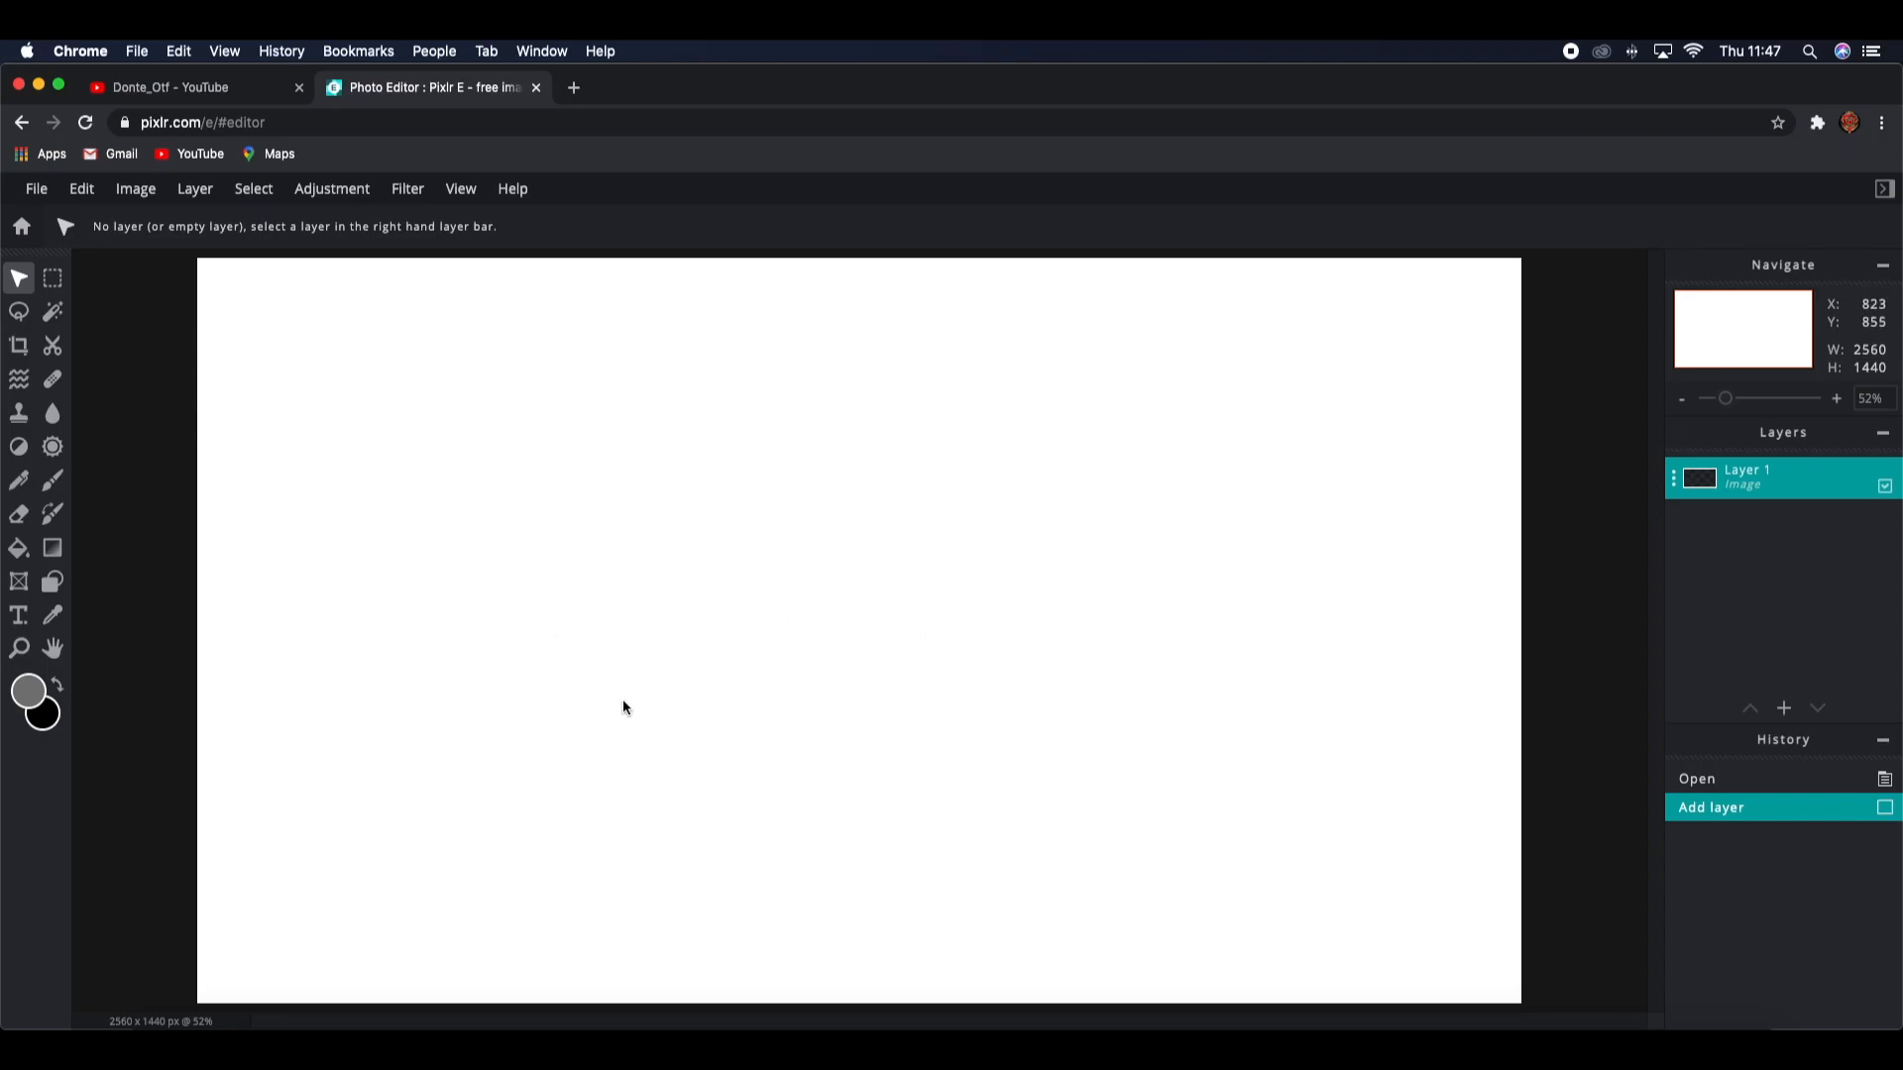
# Step: Search Google Images for "youtube banner template" in a new browser tab, and close that tab again
pyautogui.click(573, 87)
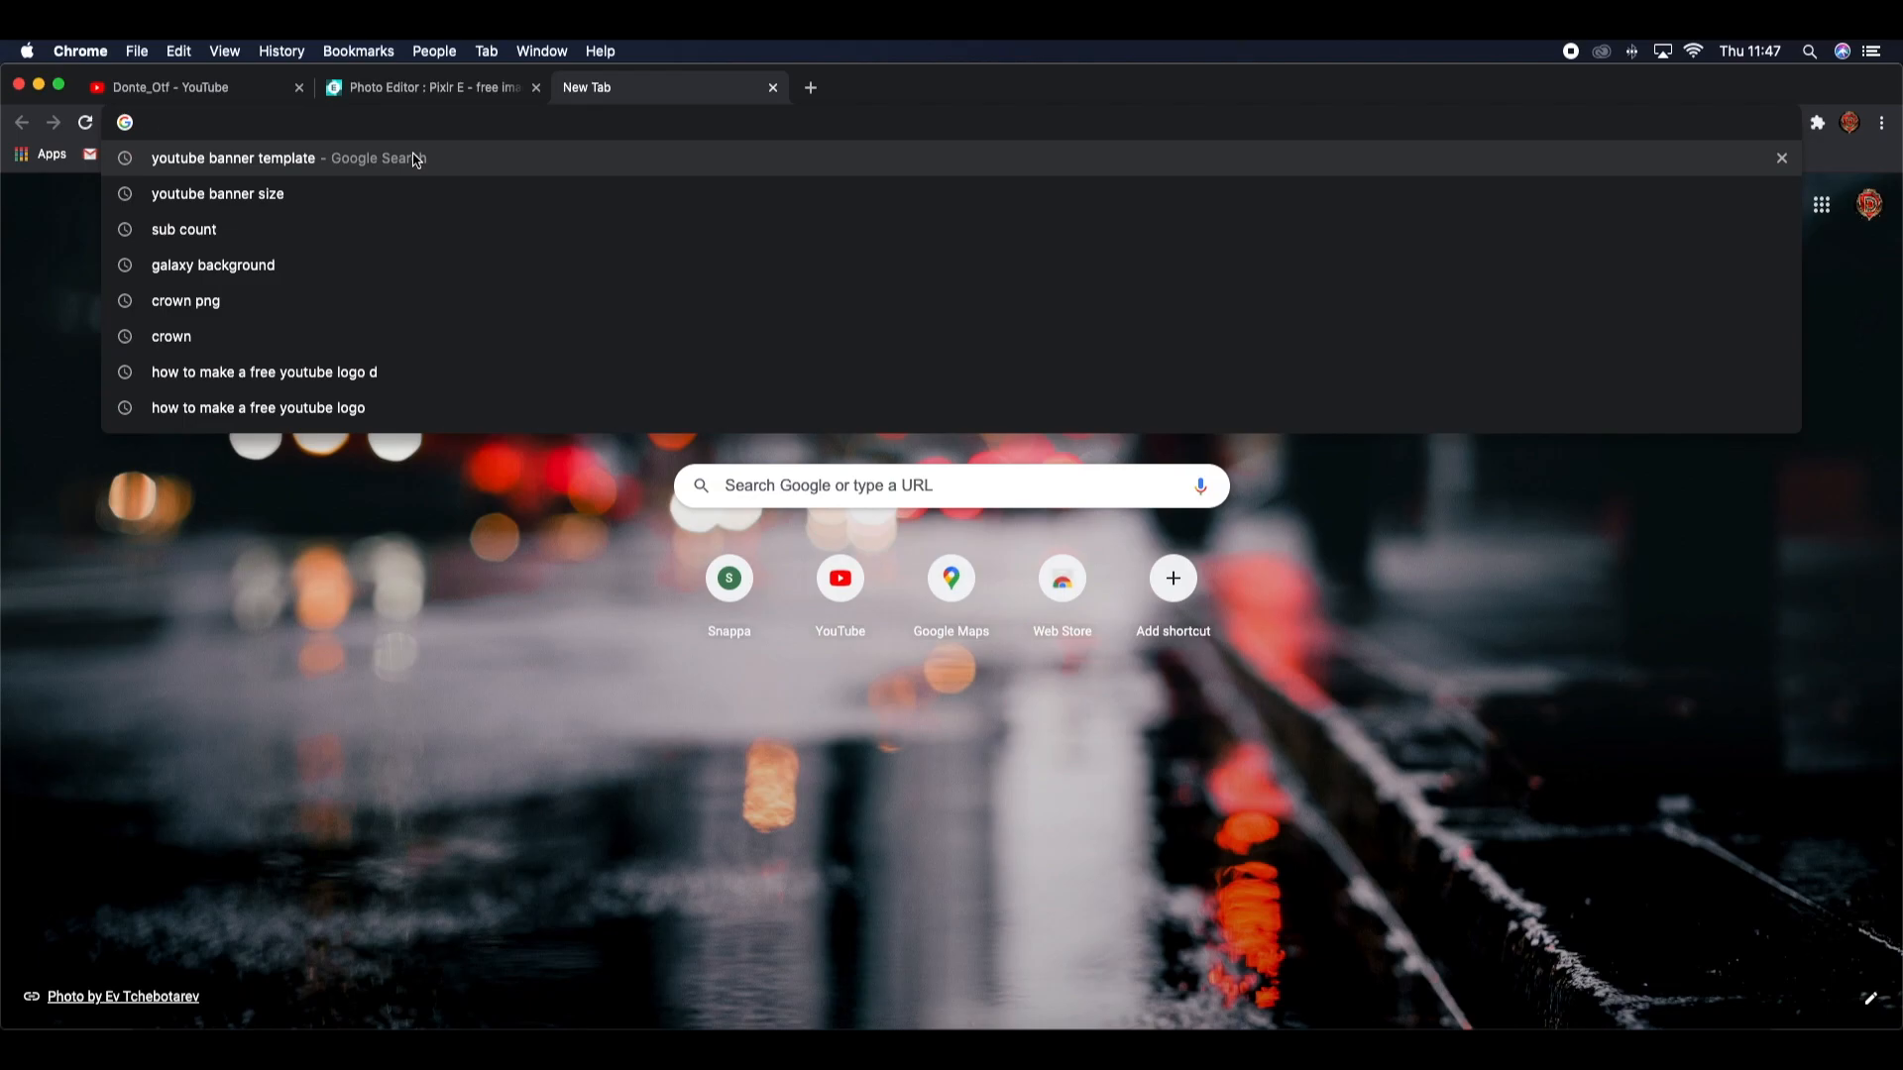
pyautogui.write('youtube')
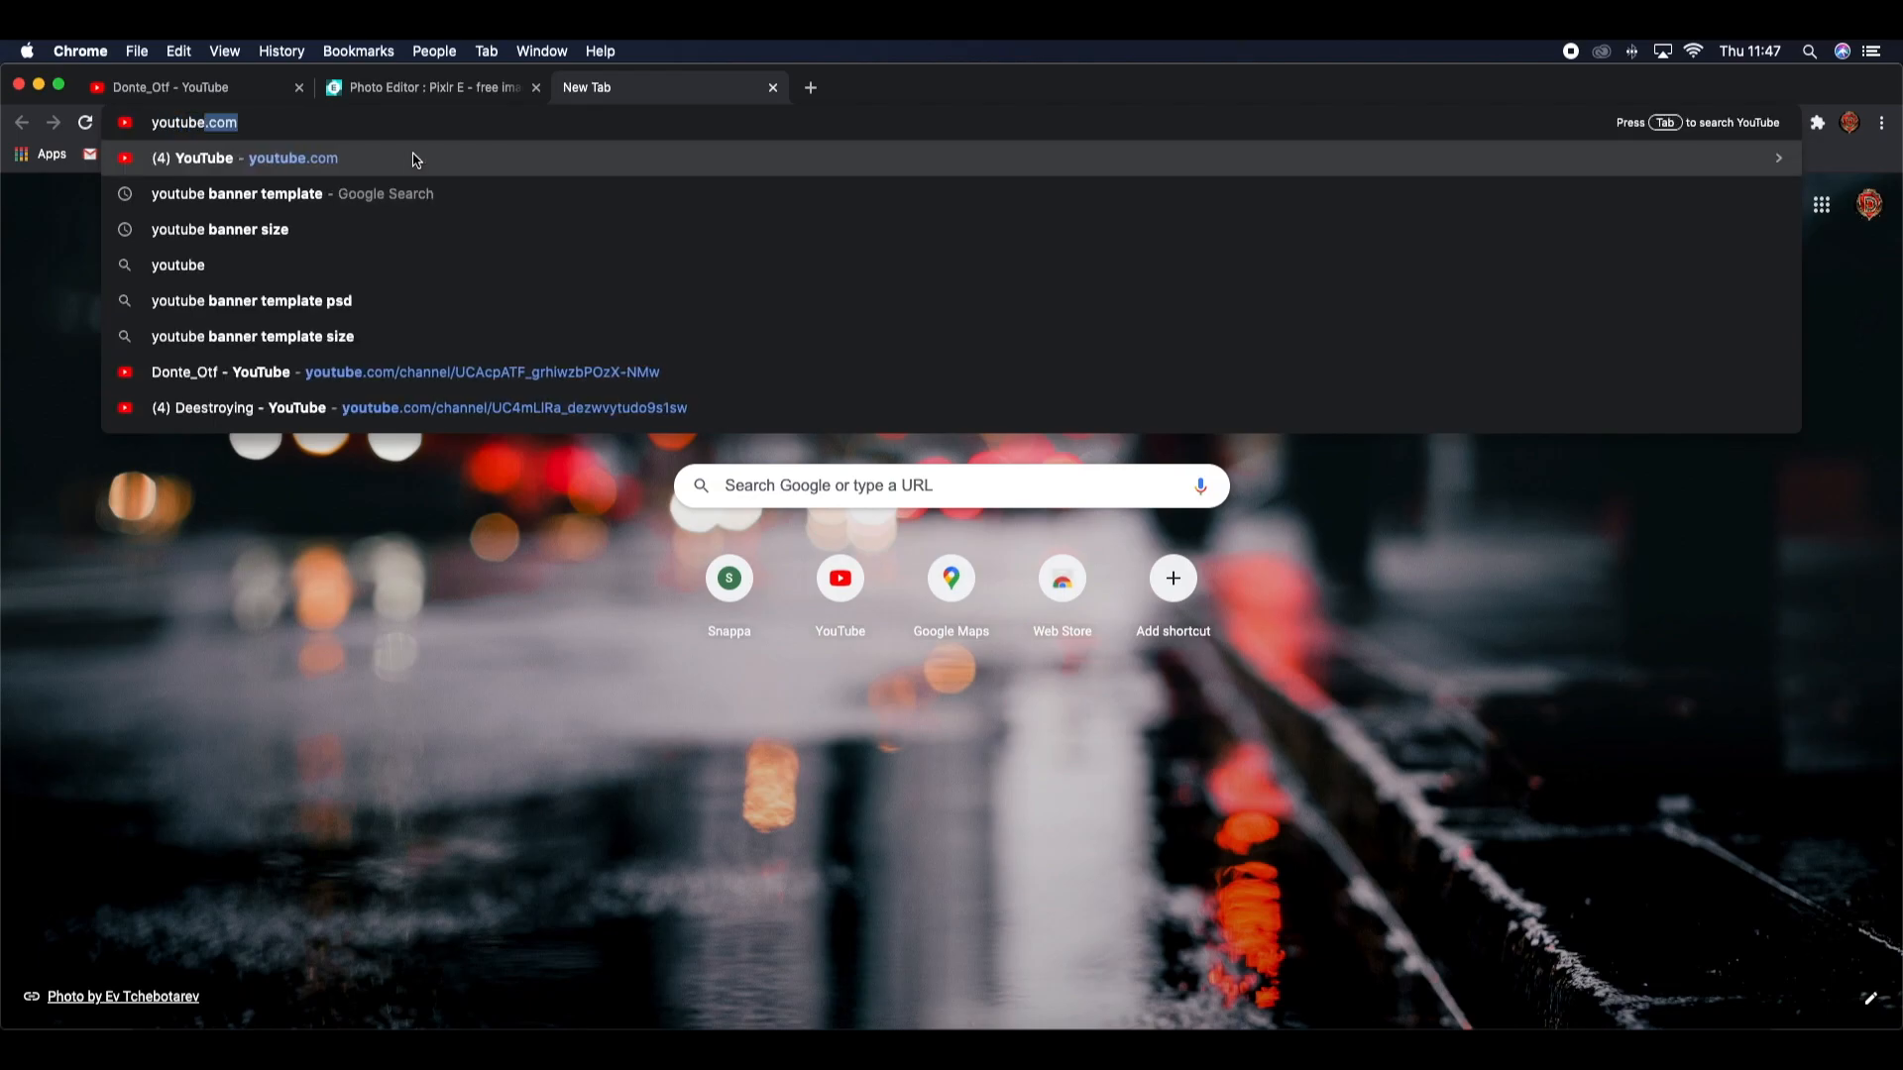
pyautogui.write(' banner template')
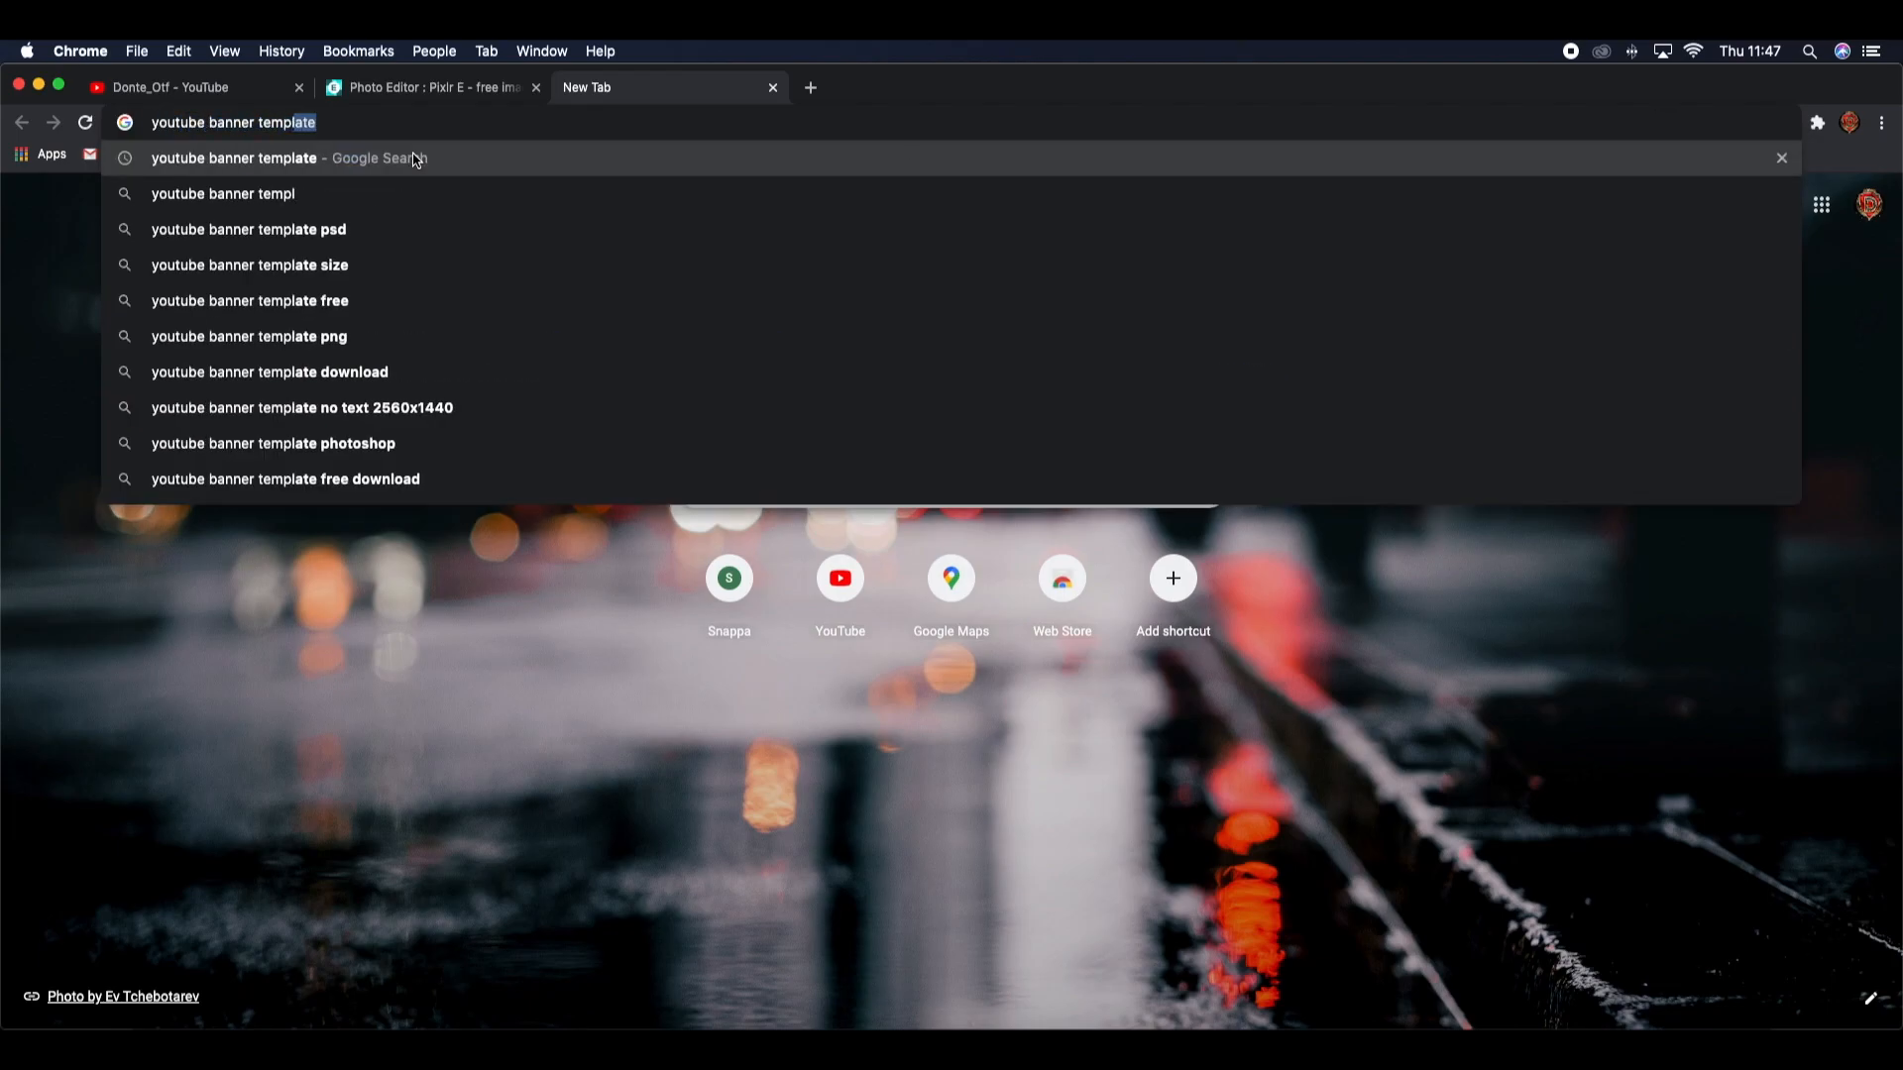
pyautogui.press('Return')
pyautogui.click(287, 288)
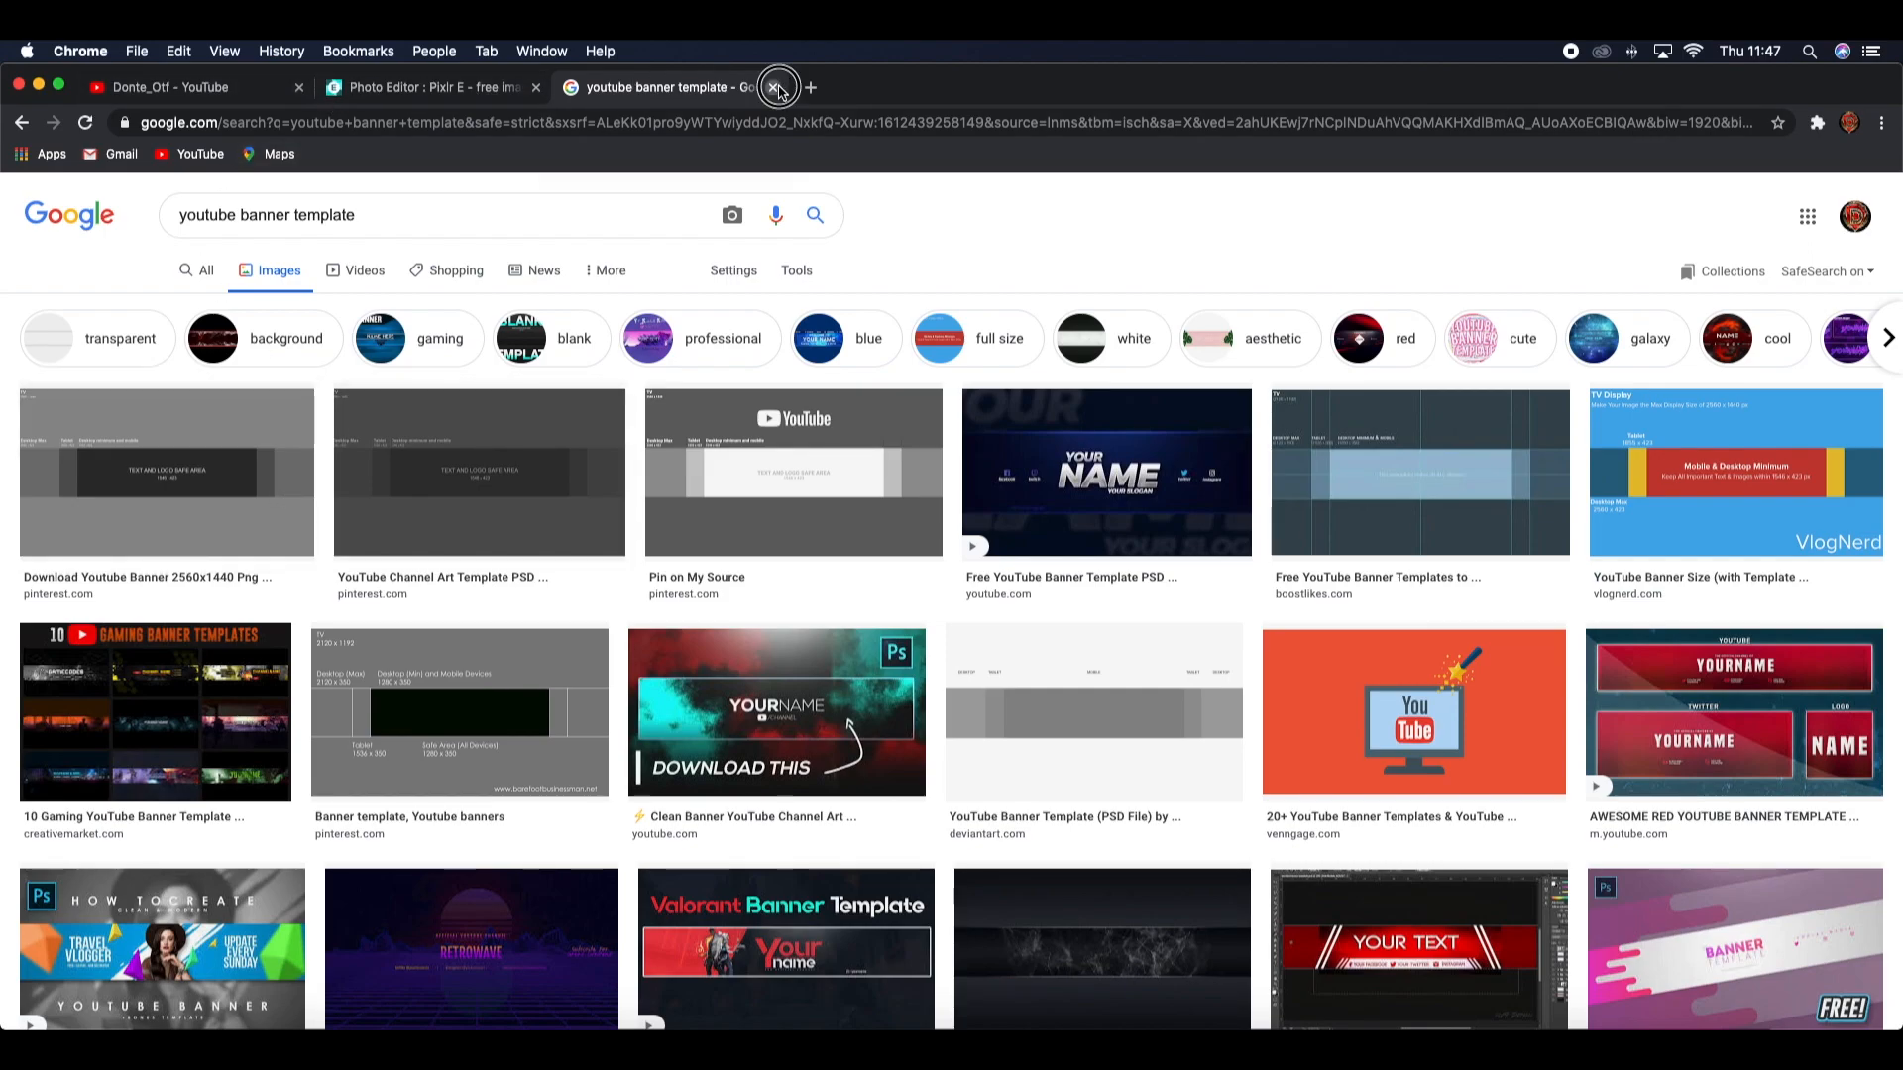
pyautogui.click(772, 87)
# Step: Add the banner template PNG from the desktop to the current document as a layer, and restore the browser window's full width
pyautogui.moveTo(1898, 344); pyautogui.dragTo(1369, 366)
pyautogui.moveTo(1575, 291); pyautogui.dragTo(850, 446)
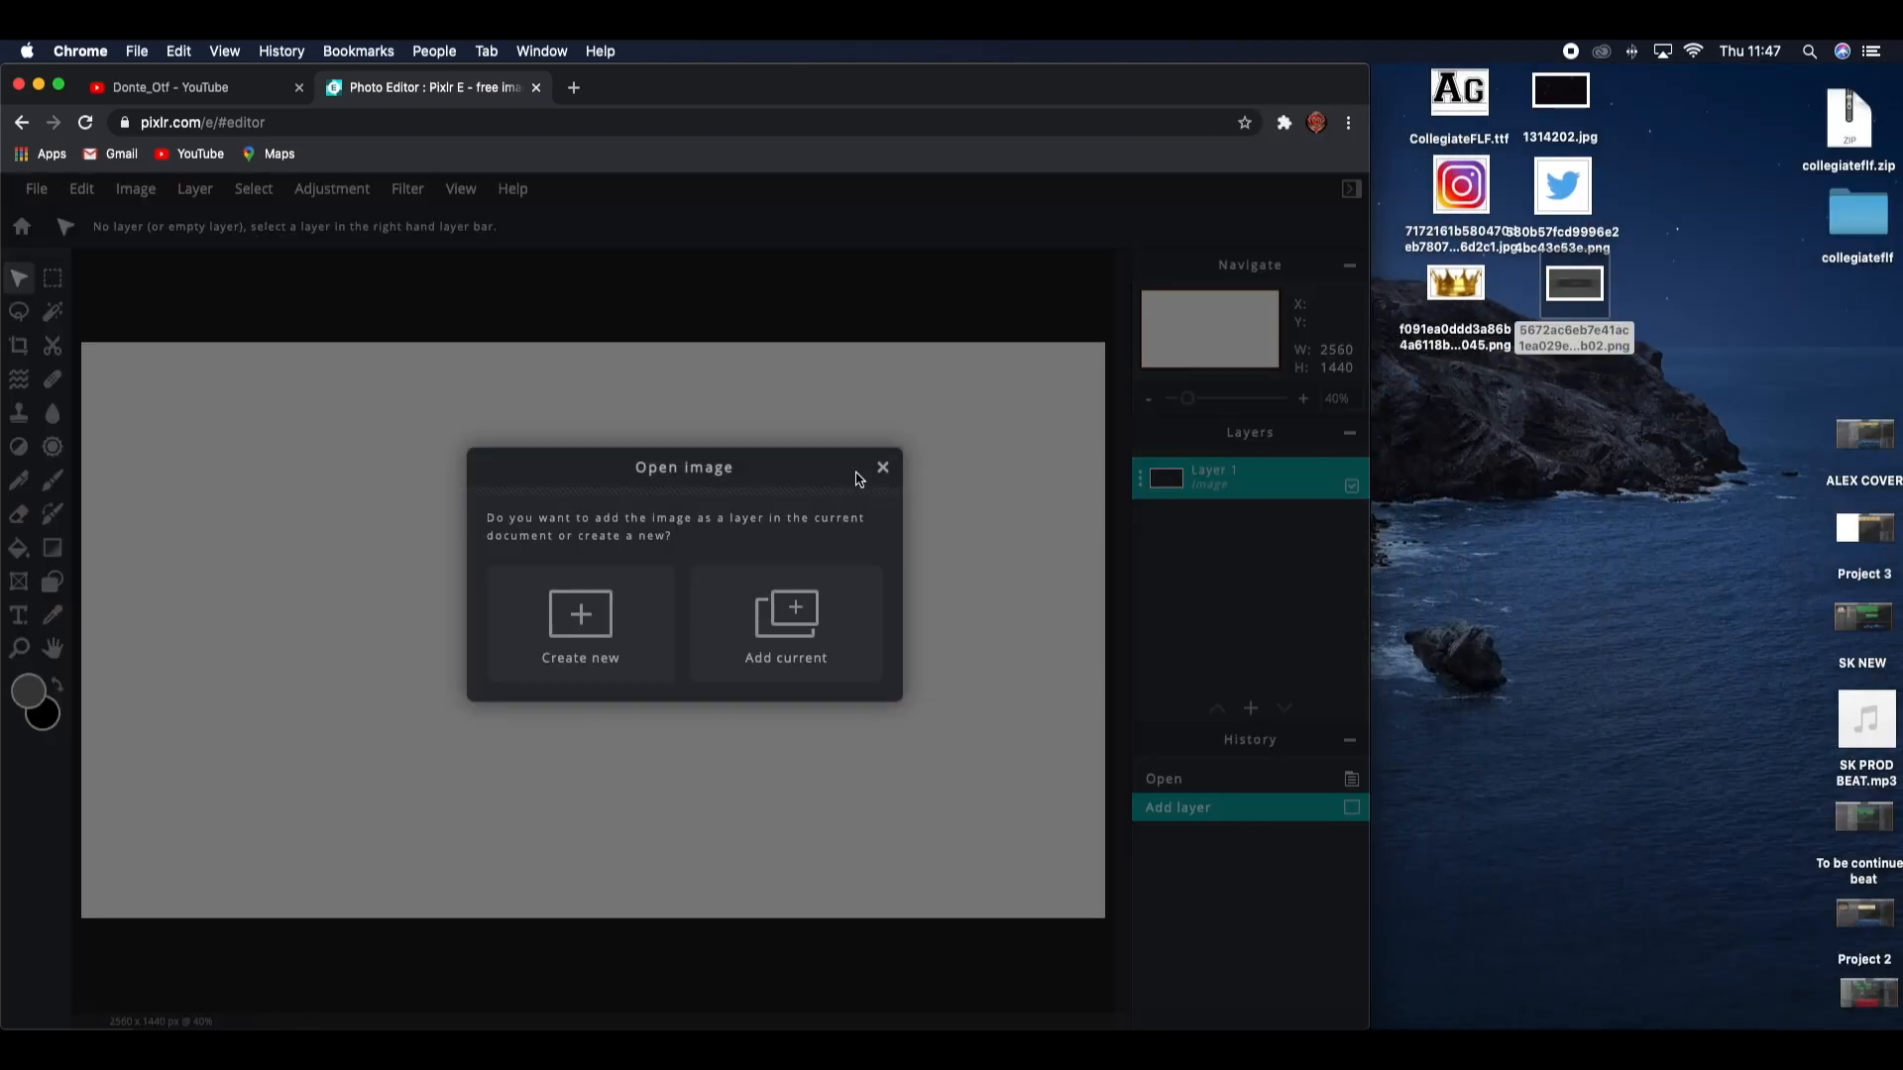
pyautogui.click(783, 651)
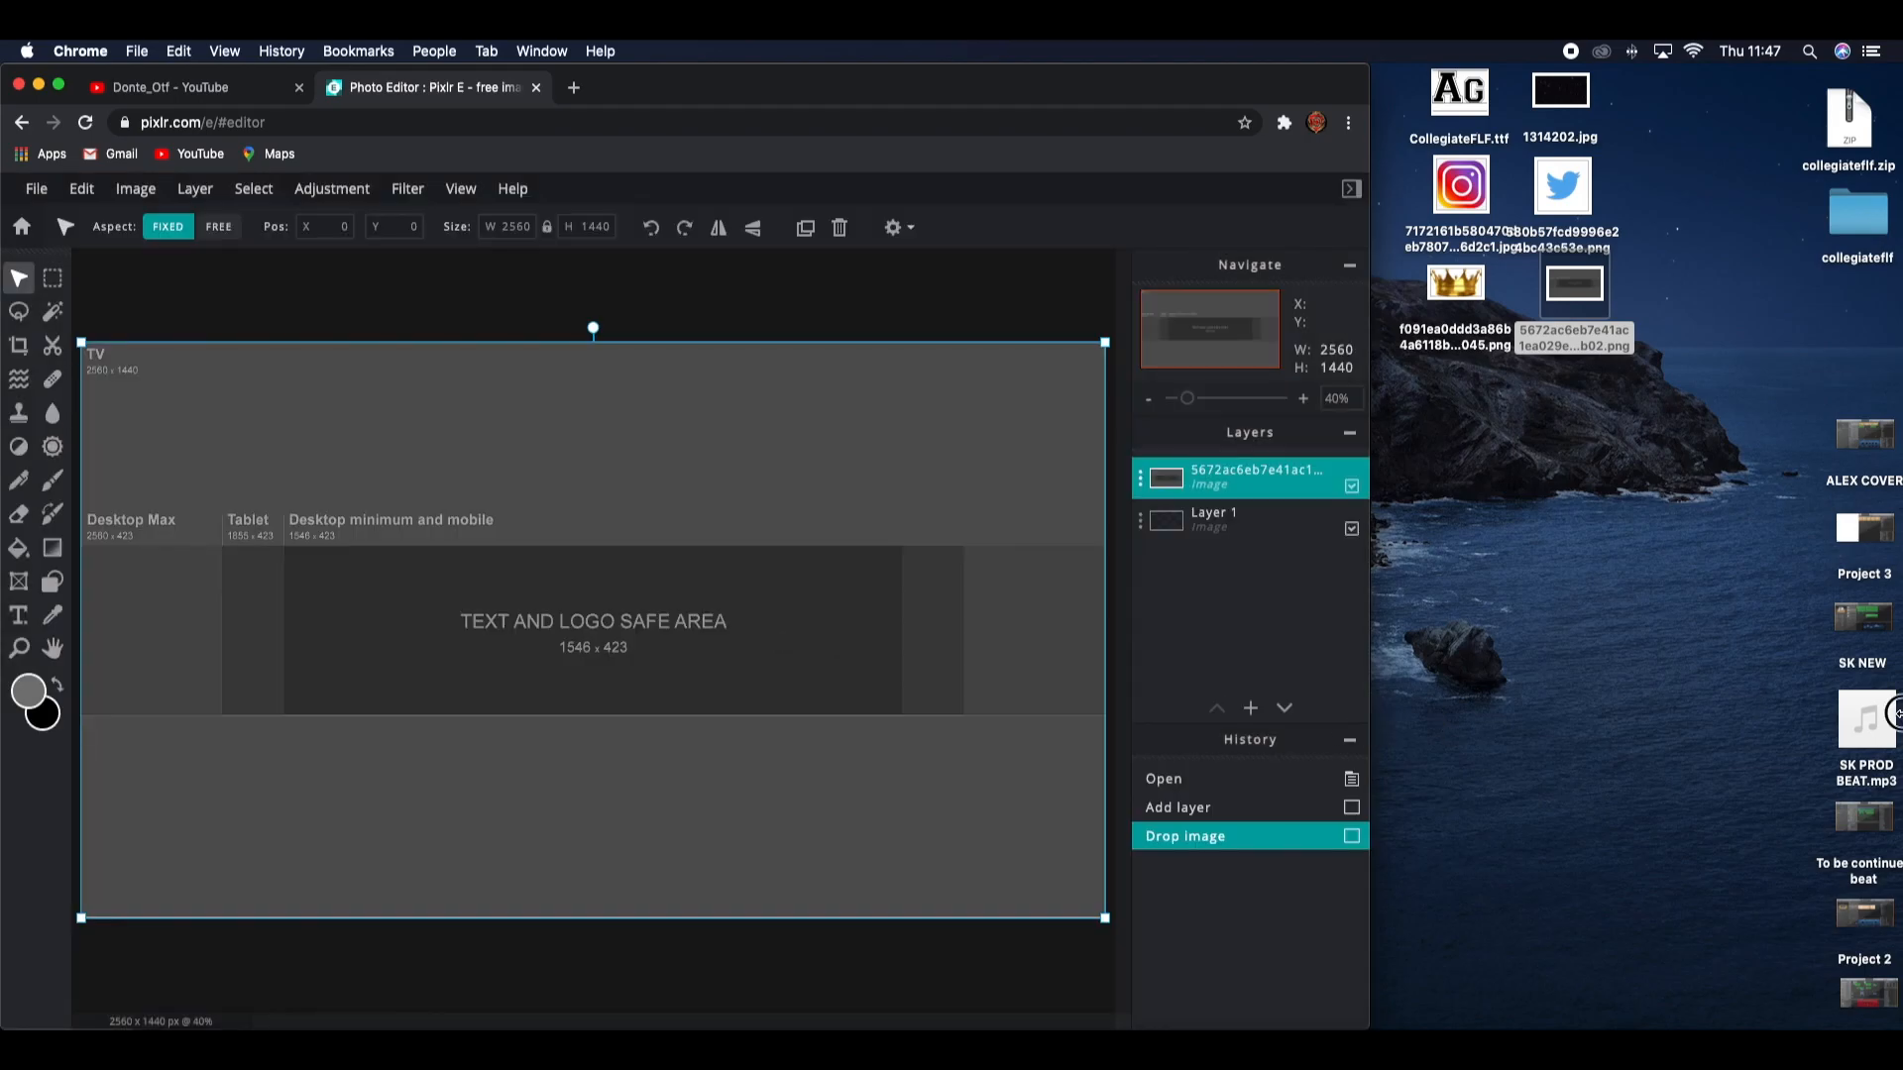
pyautogui.moveTo(1370, 714); pyautogui.dragTo(1900, 714)
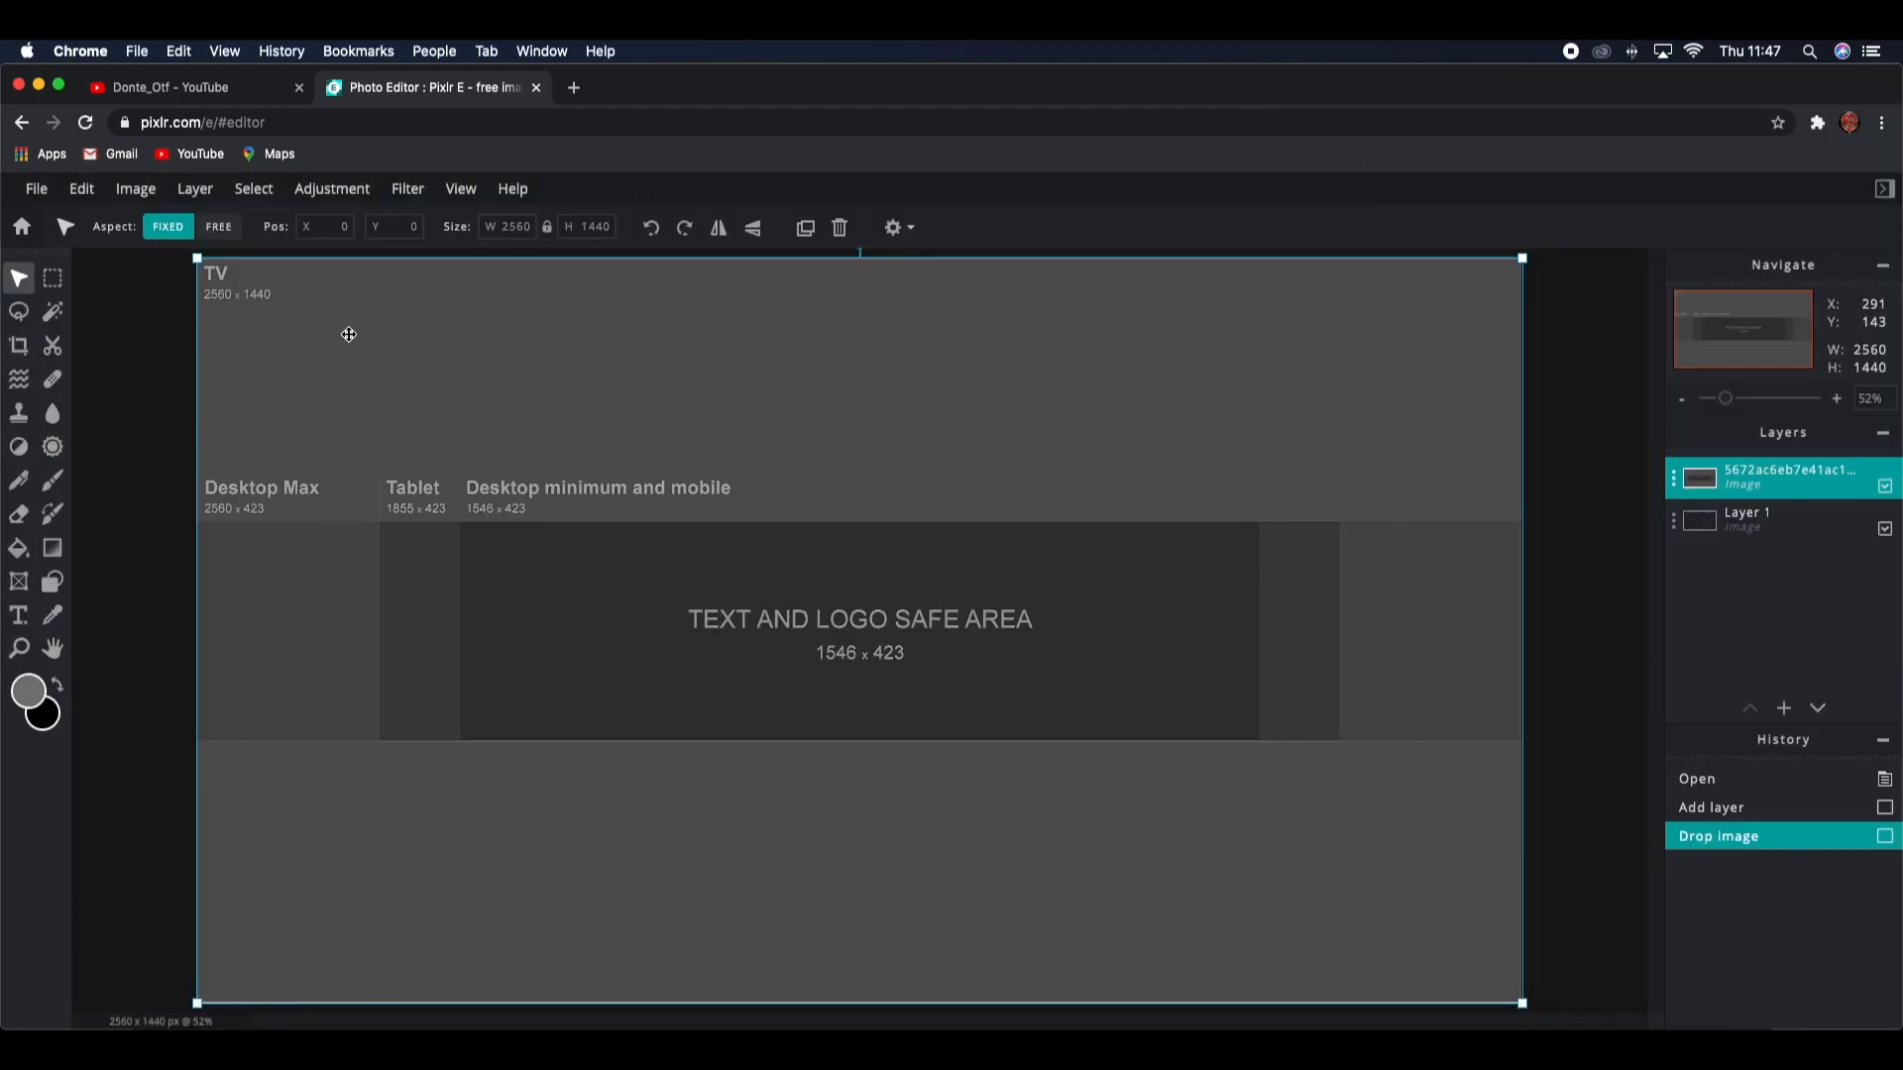
# Step: Set the template layer's aspect to free, align its corner with the canvas edge, and deselect the layer
pyautogui.click(219, 227)
pyautogui.moveTo(275, 311)
pyautogui.mouseDown()
pyautogui.moveTo(352, 352)
pyautogui.moveTo(303, 363)
pyautogui.moveTo(288, 322)
pyautogui.mouseUp()
pyautogui.scroll(-5, 740, 480)
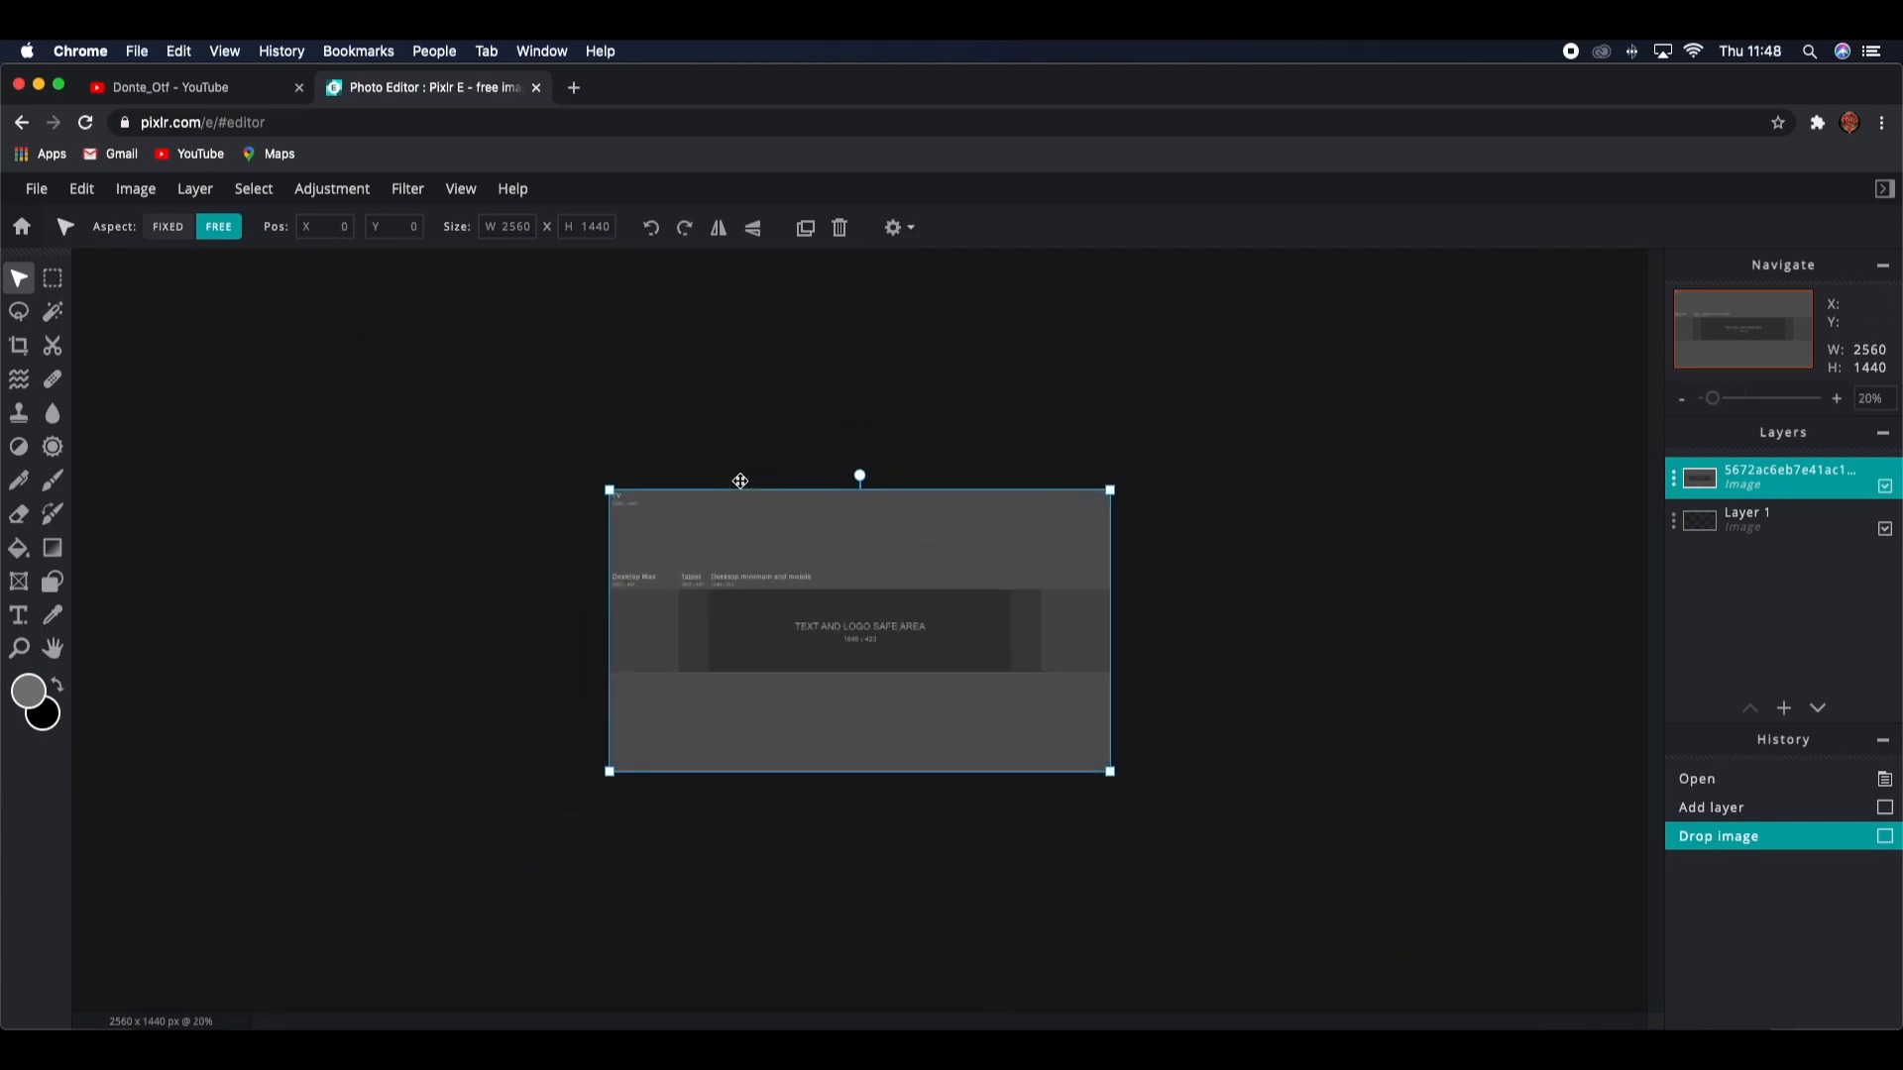
pyautogui.scroll(5, 740, 481)
pyautogui.scroll(-1, 740, 481)
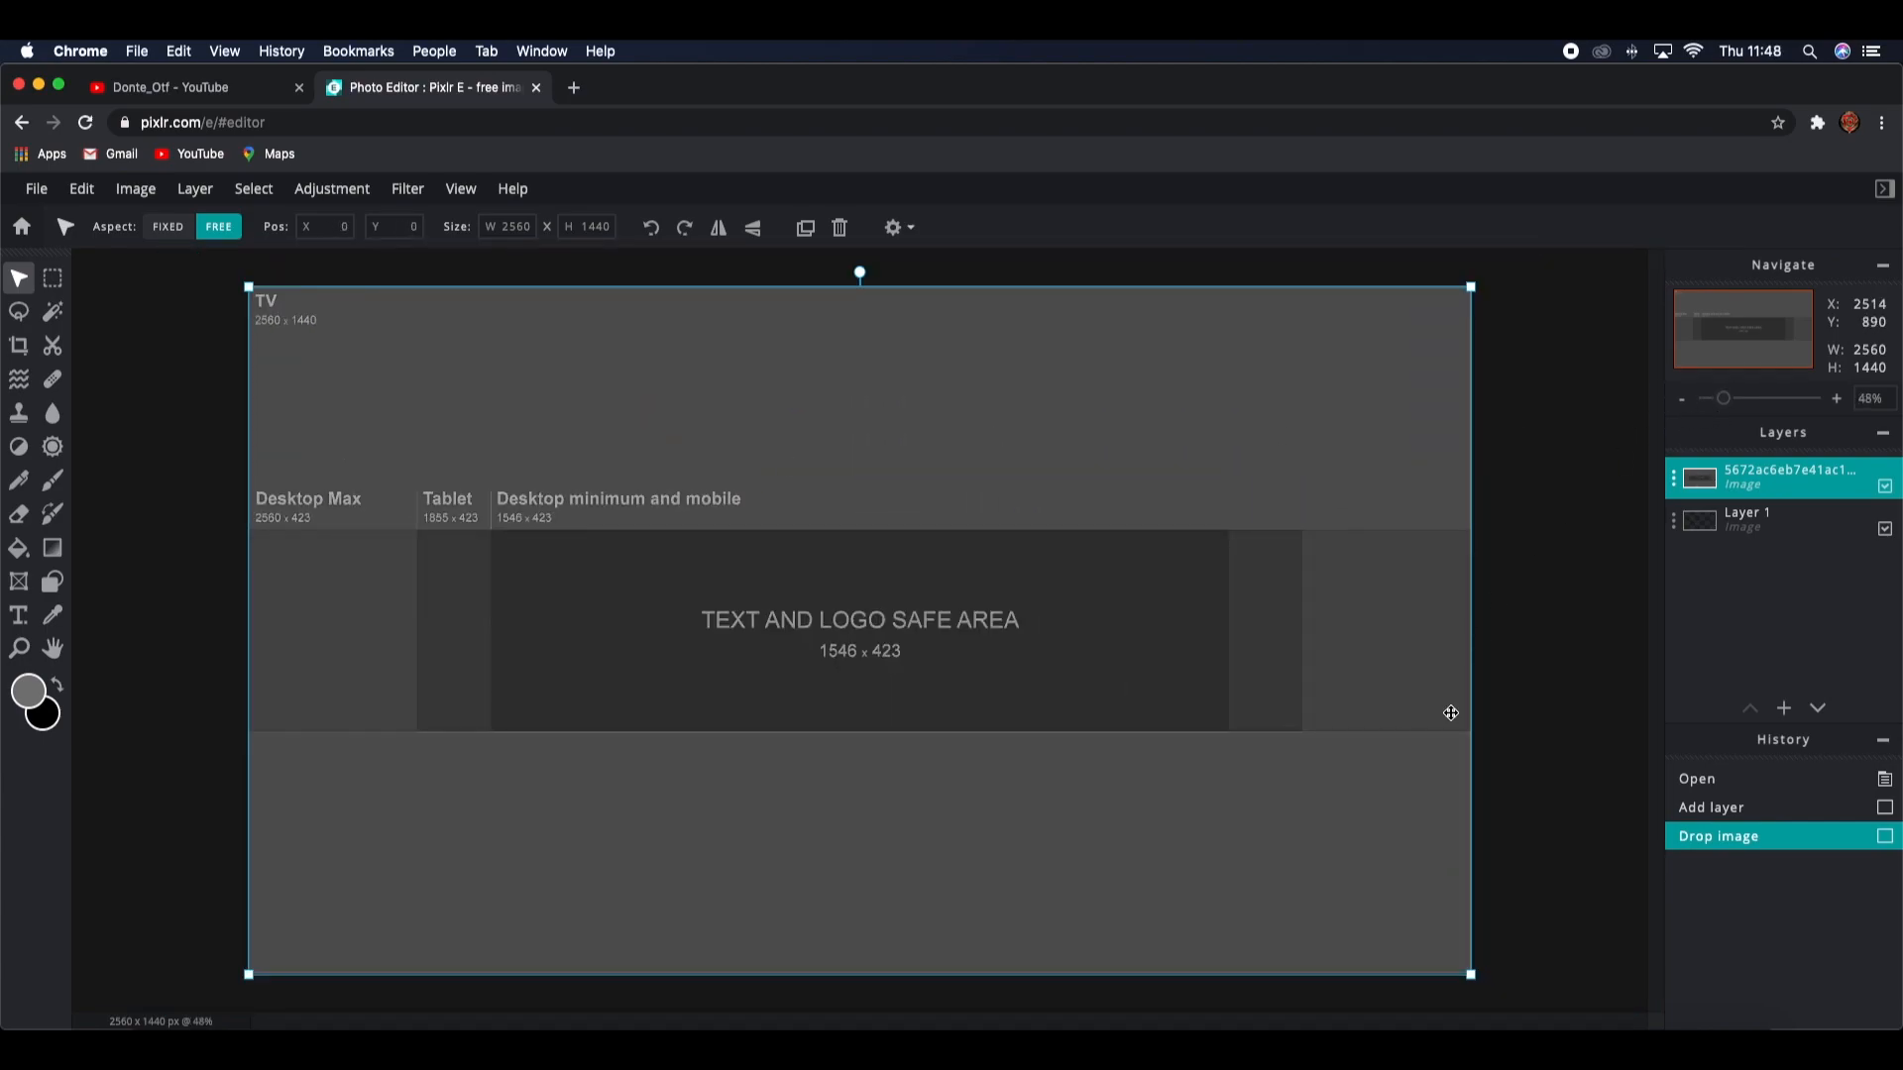
pyautogui.moveTo(1471, 975); pyautogui.dragTo(1469, 977)
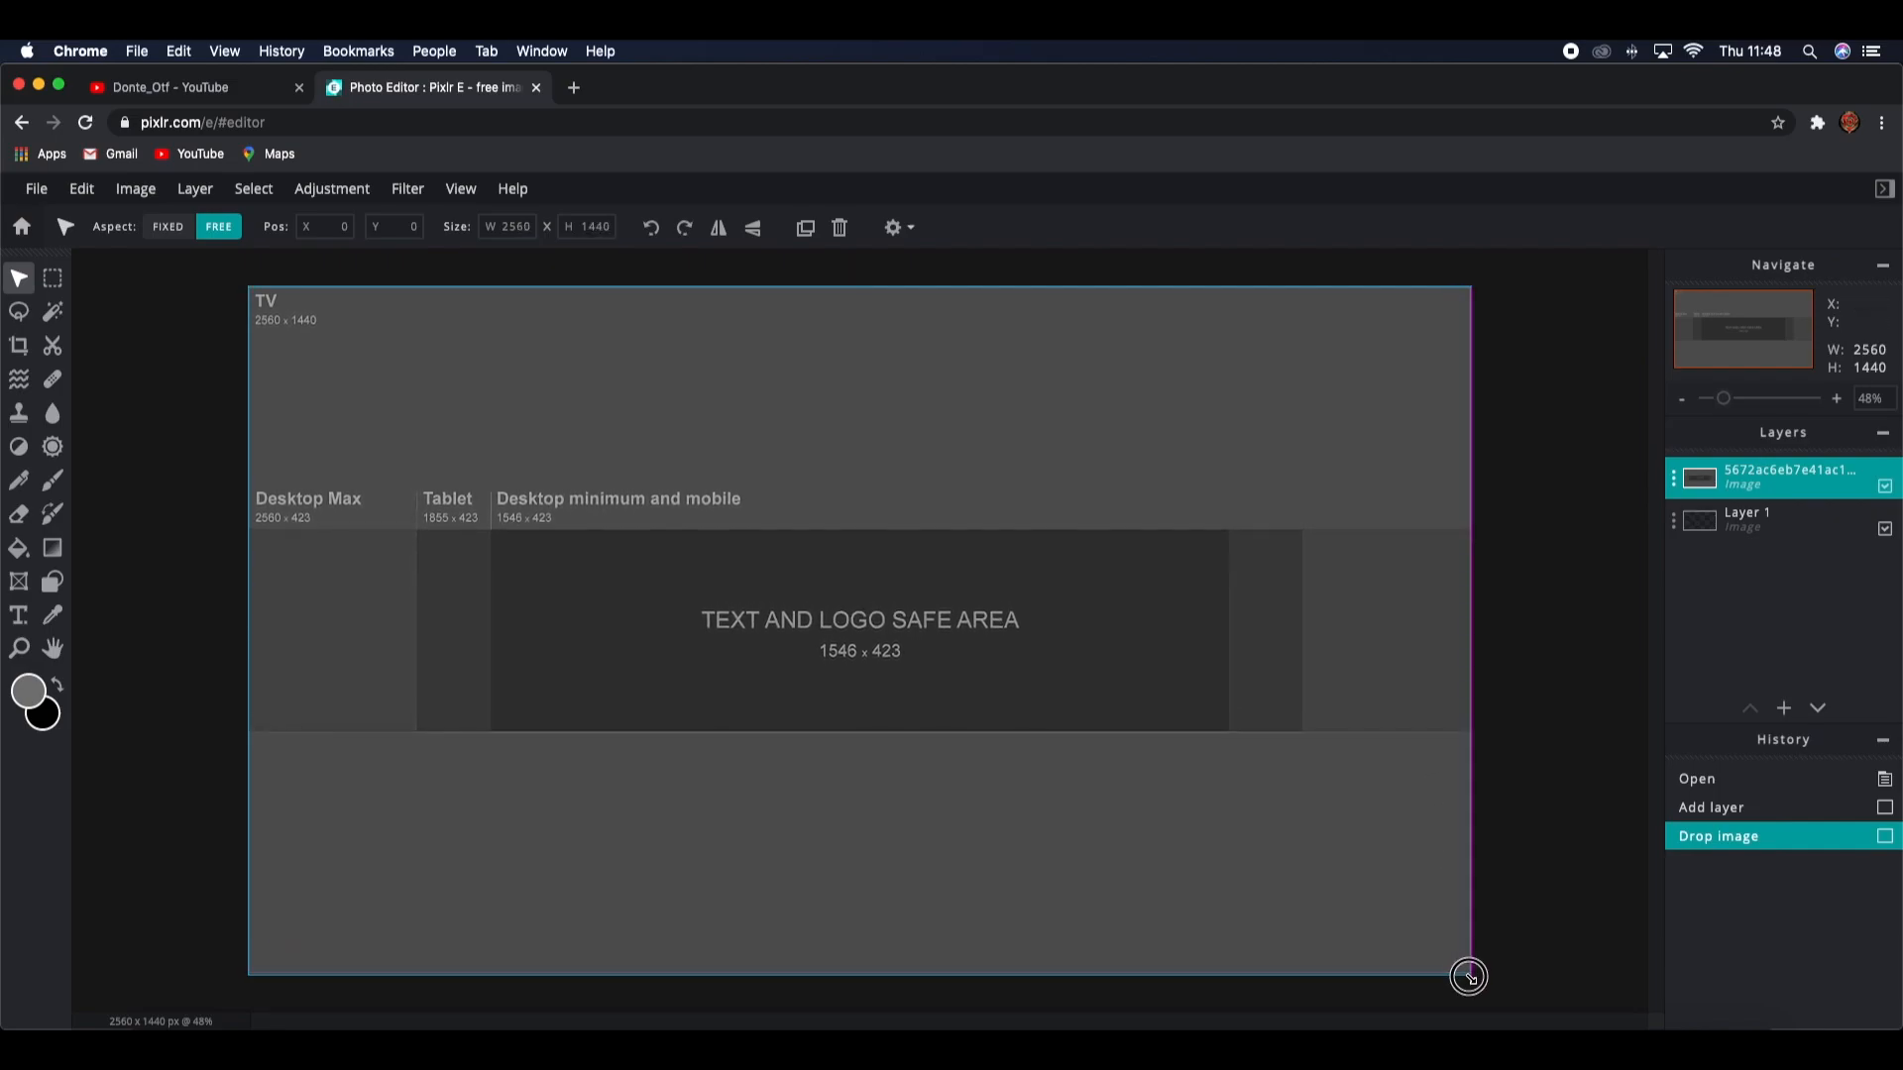
pyautogui.click(1556, 945)
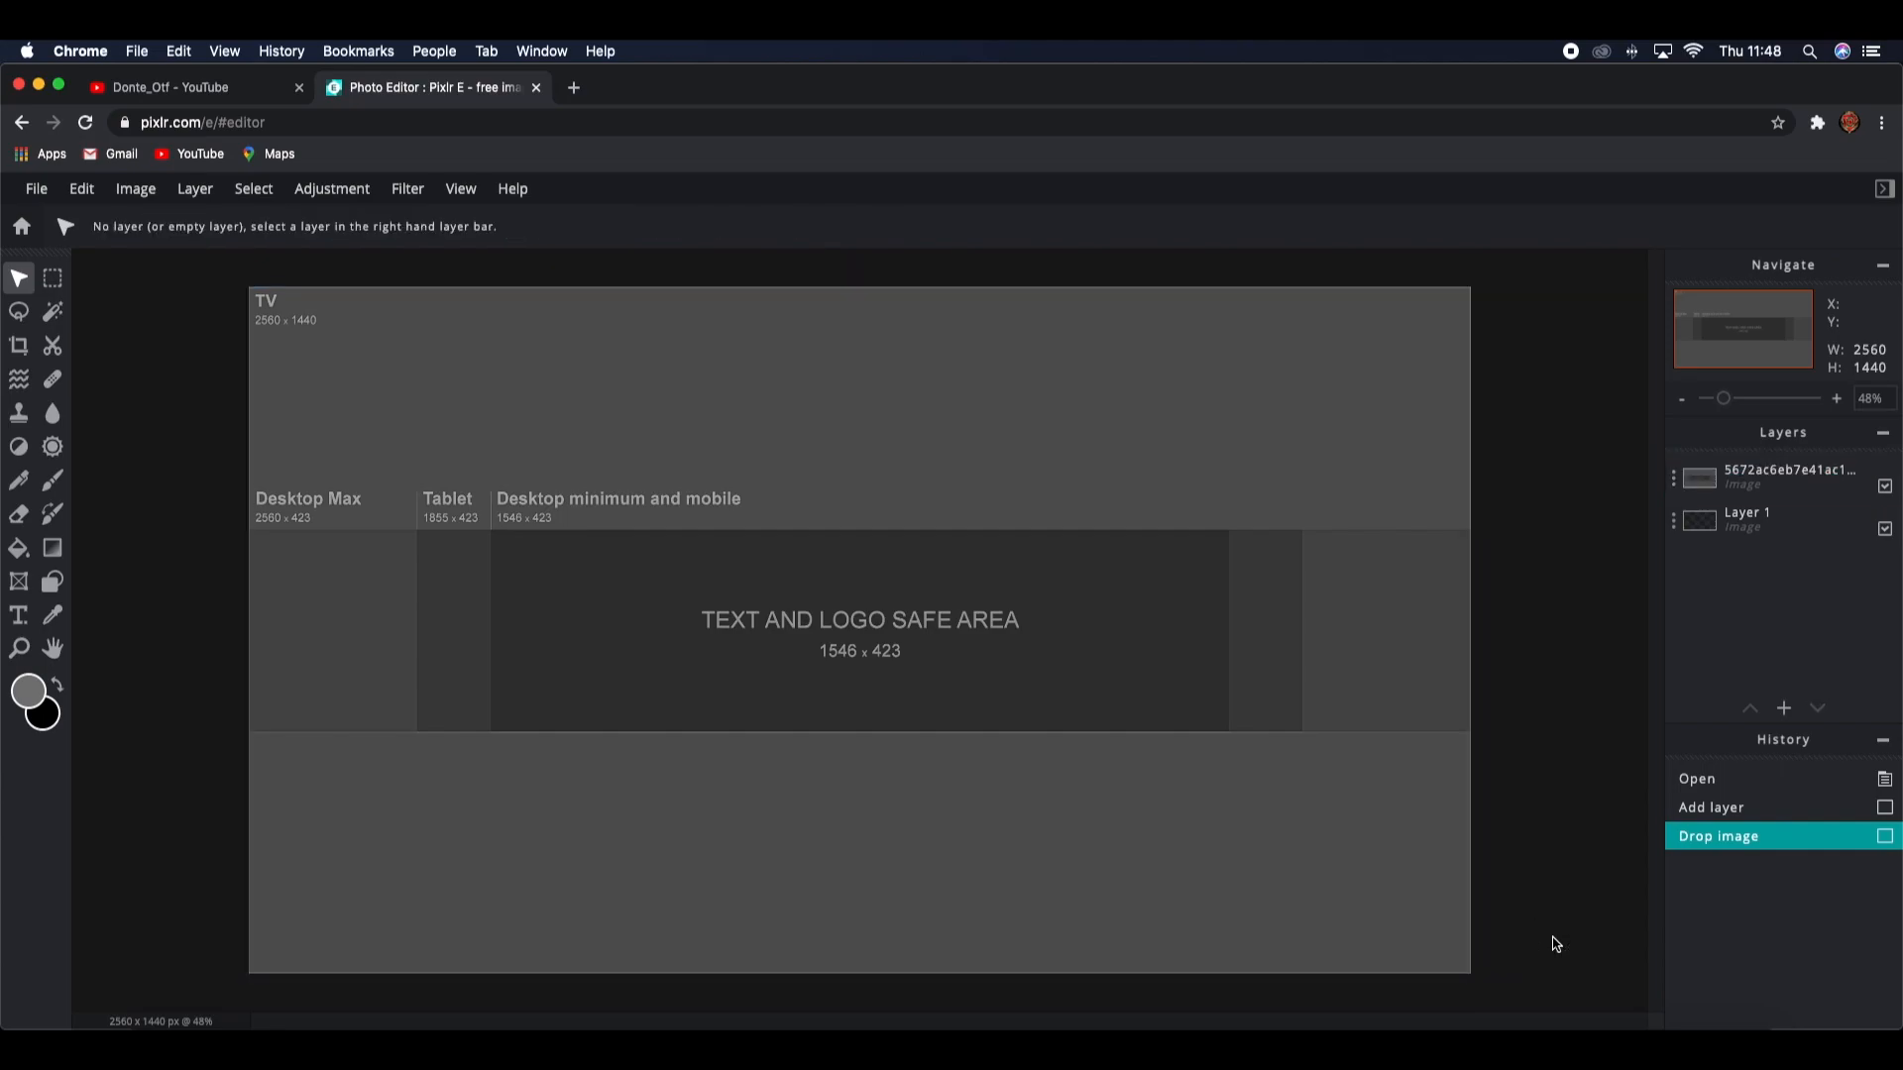
# Step: Check the existing channel banner on YouTube and browse Google Images for "galaxy background 4k"
pyautogui.click(573, 91)
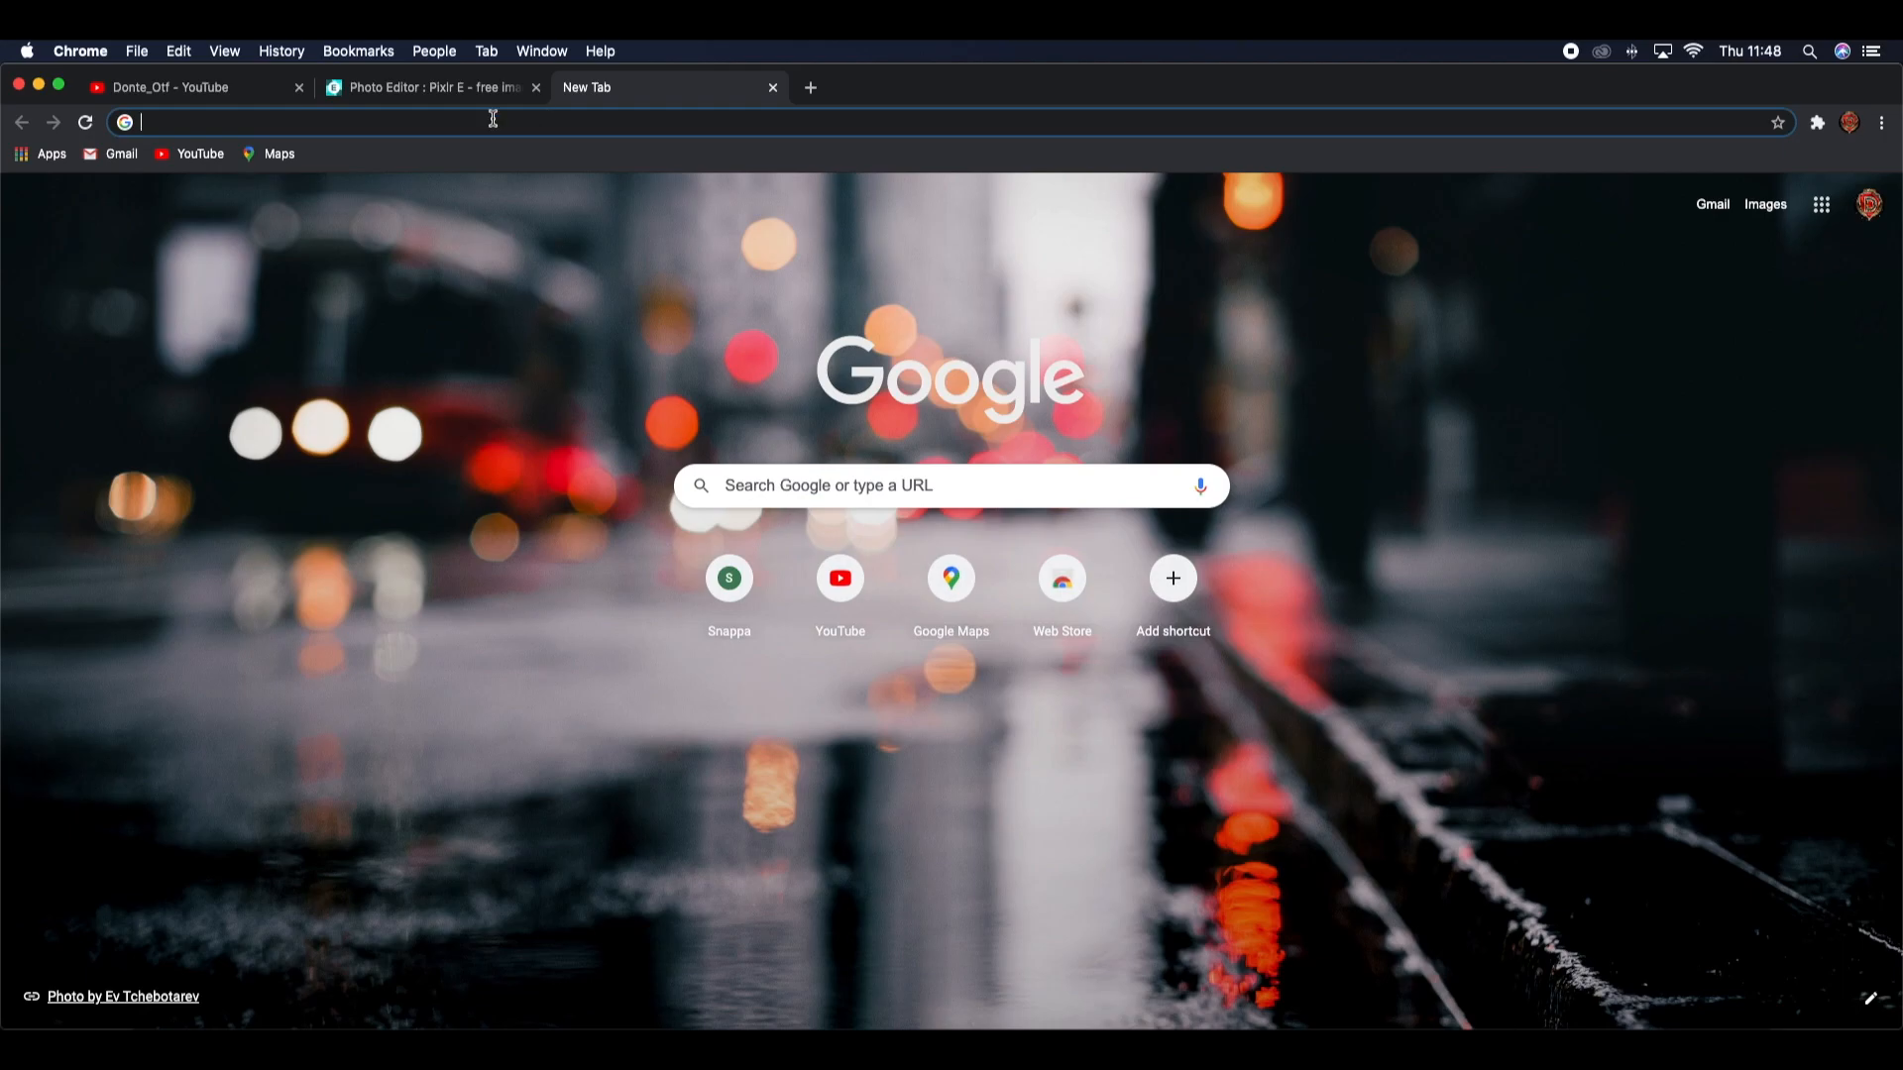
pyautogui.click(159, 96)
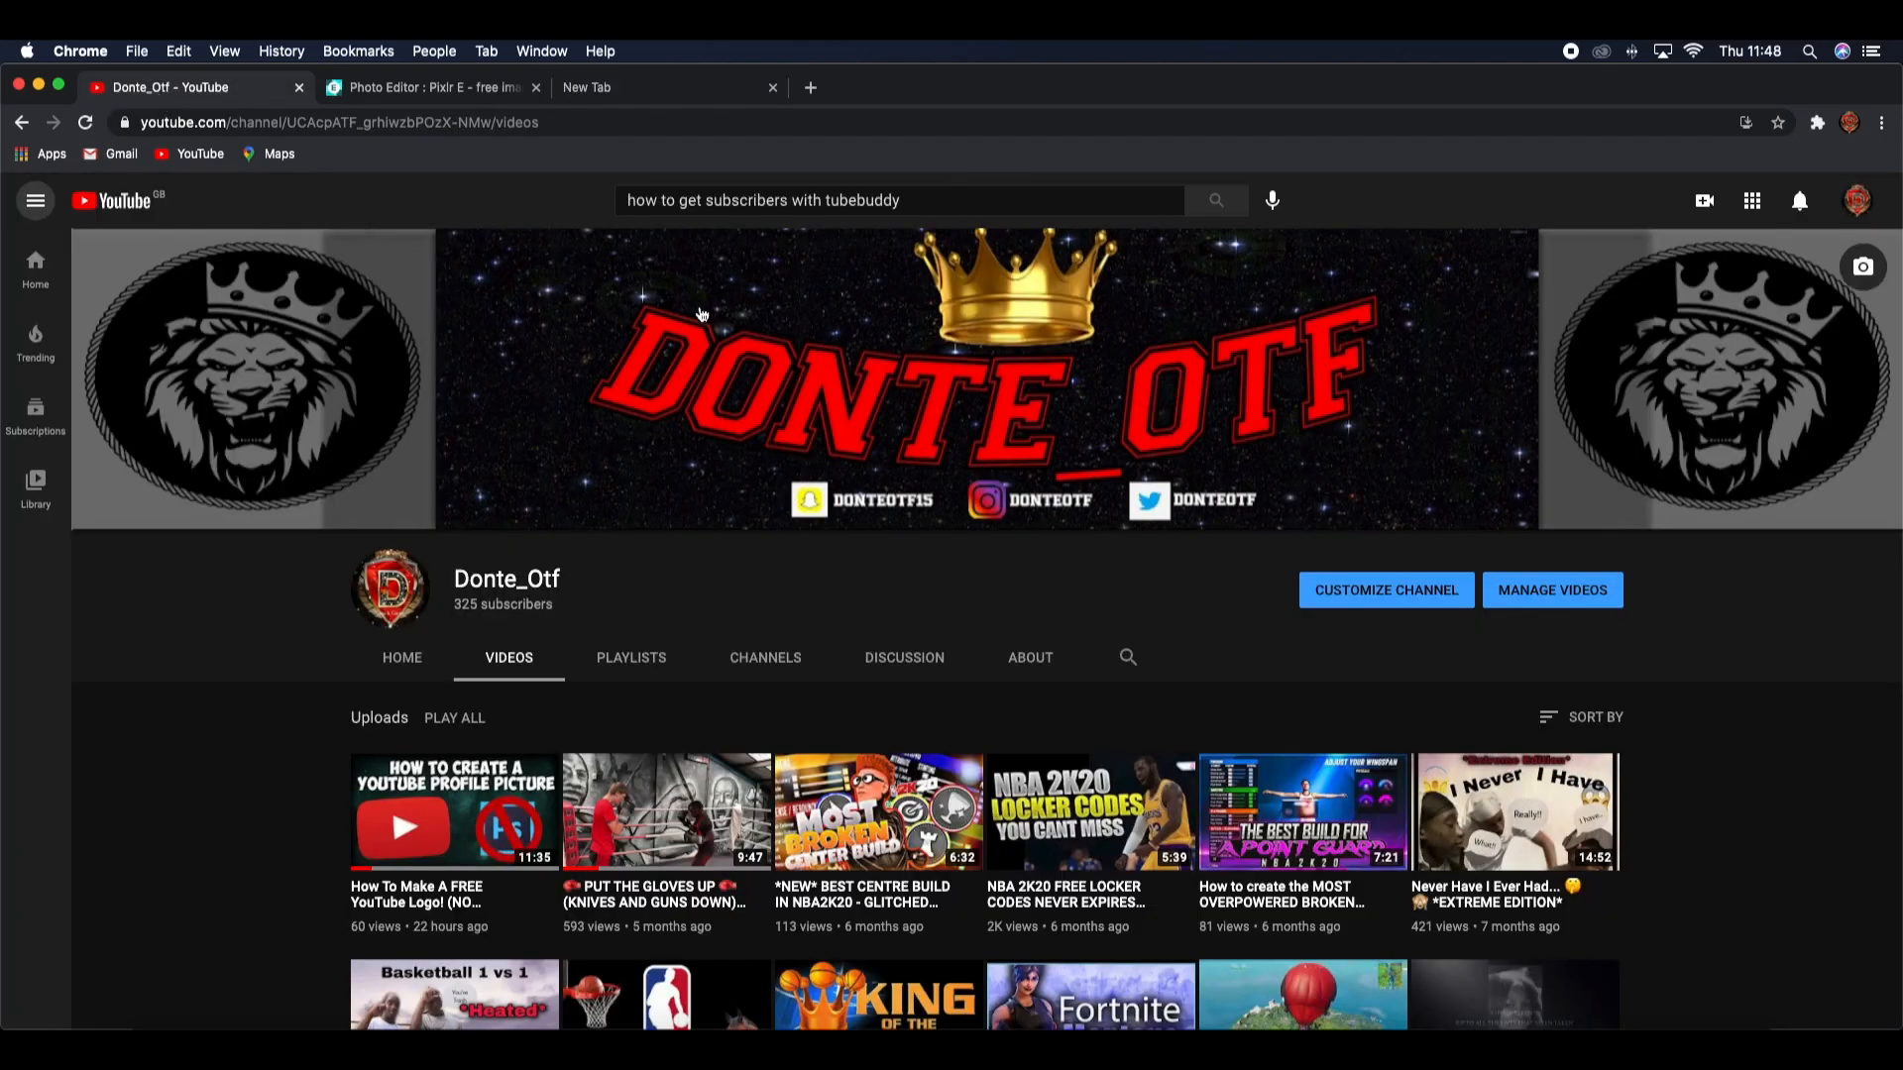
pyautogui.click(621, 89)
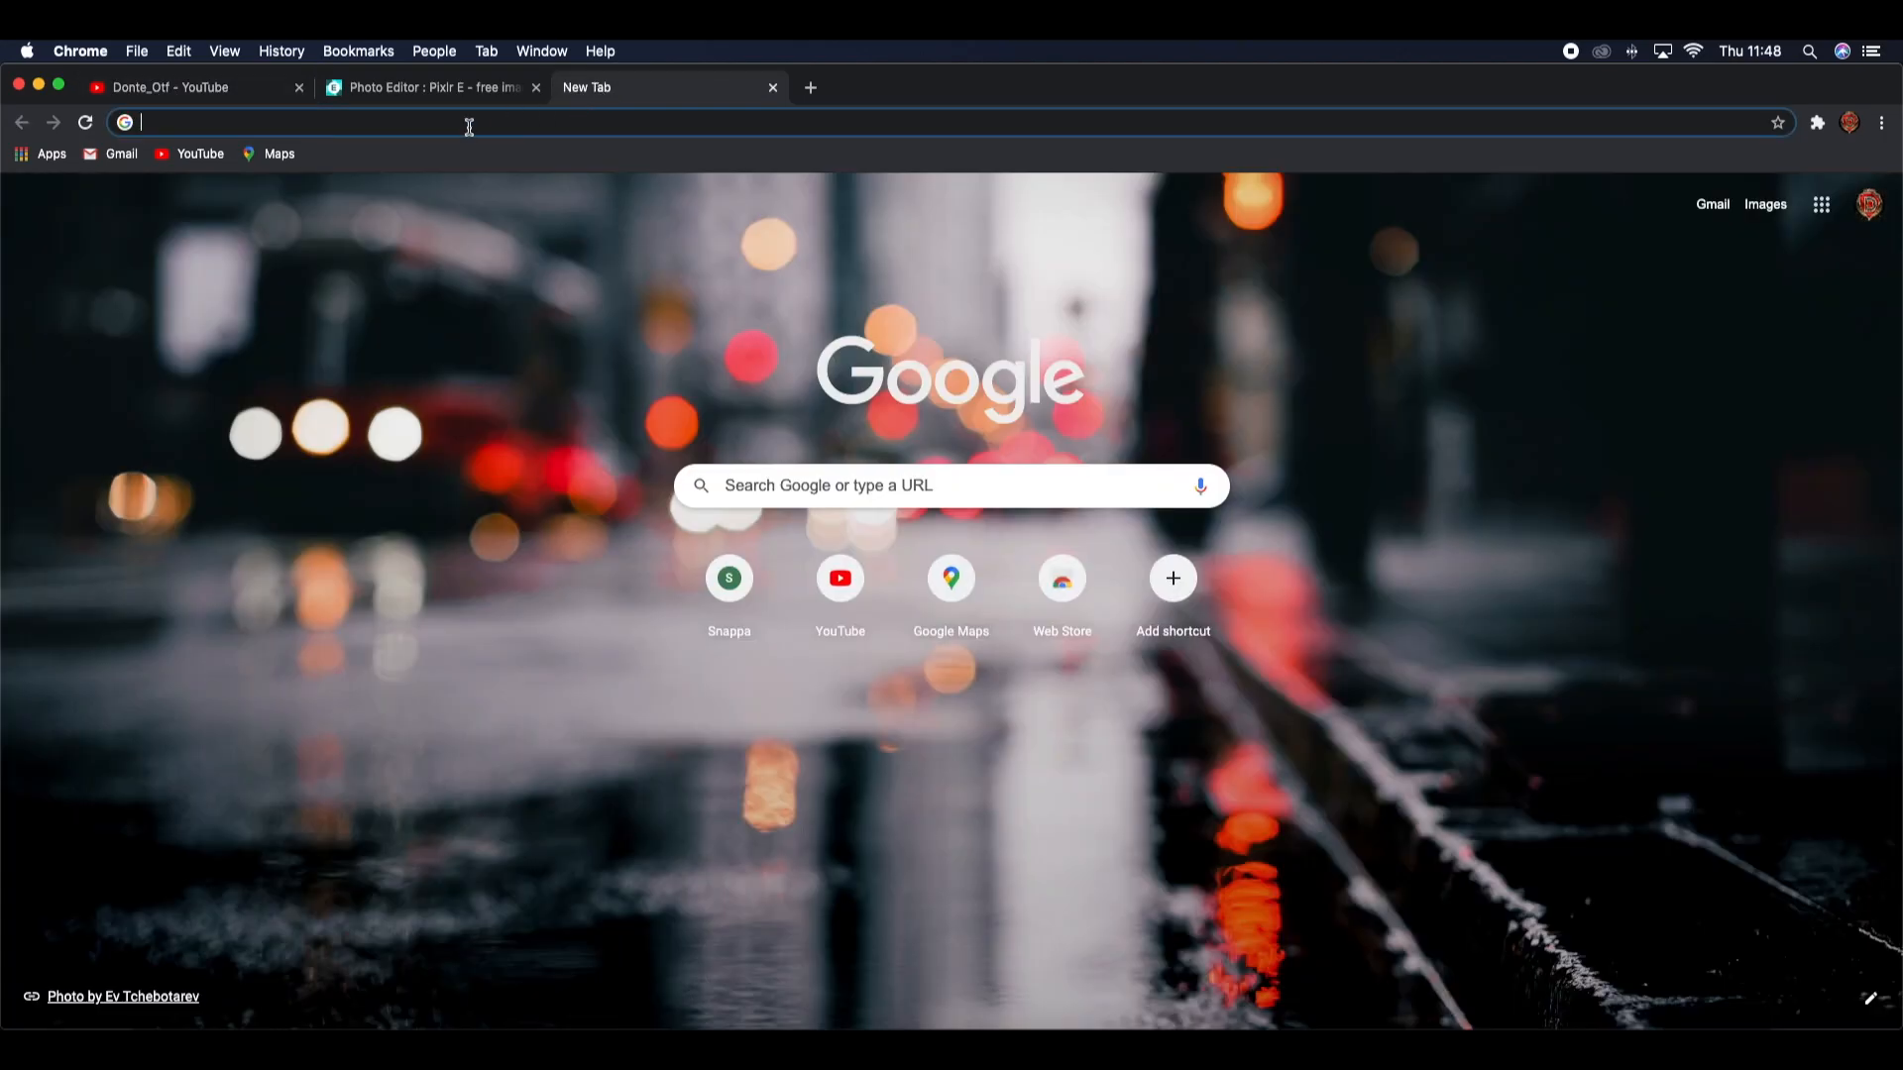
pyautogui.write('galaxy ')
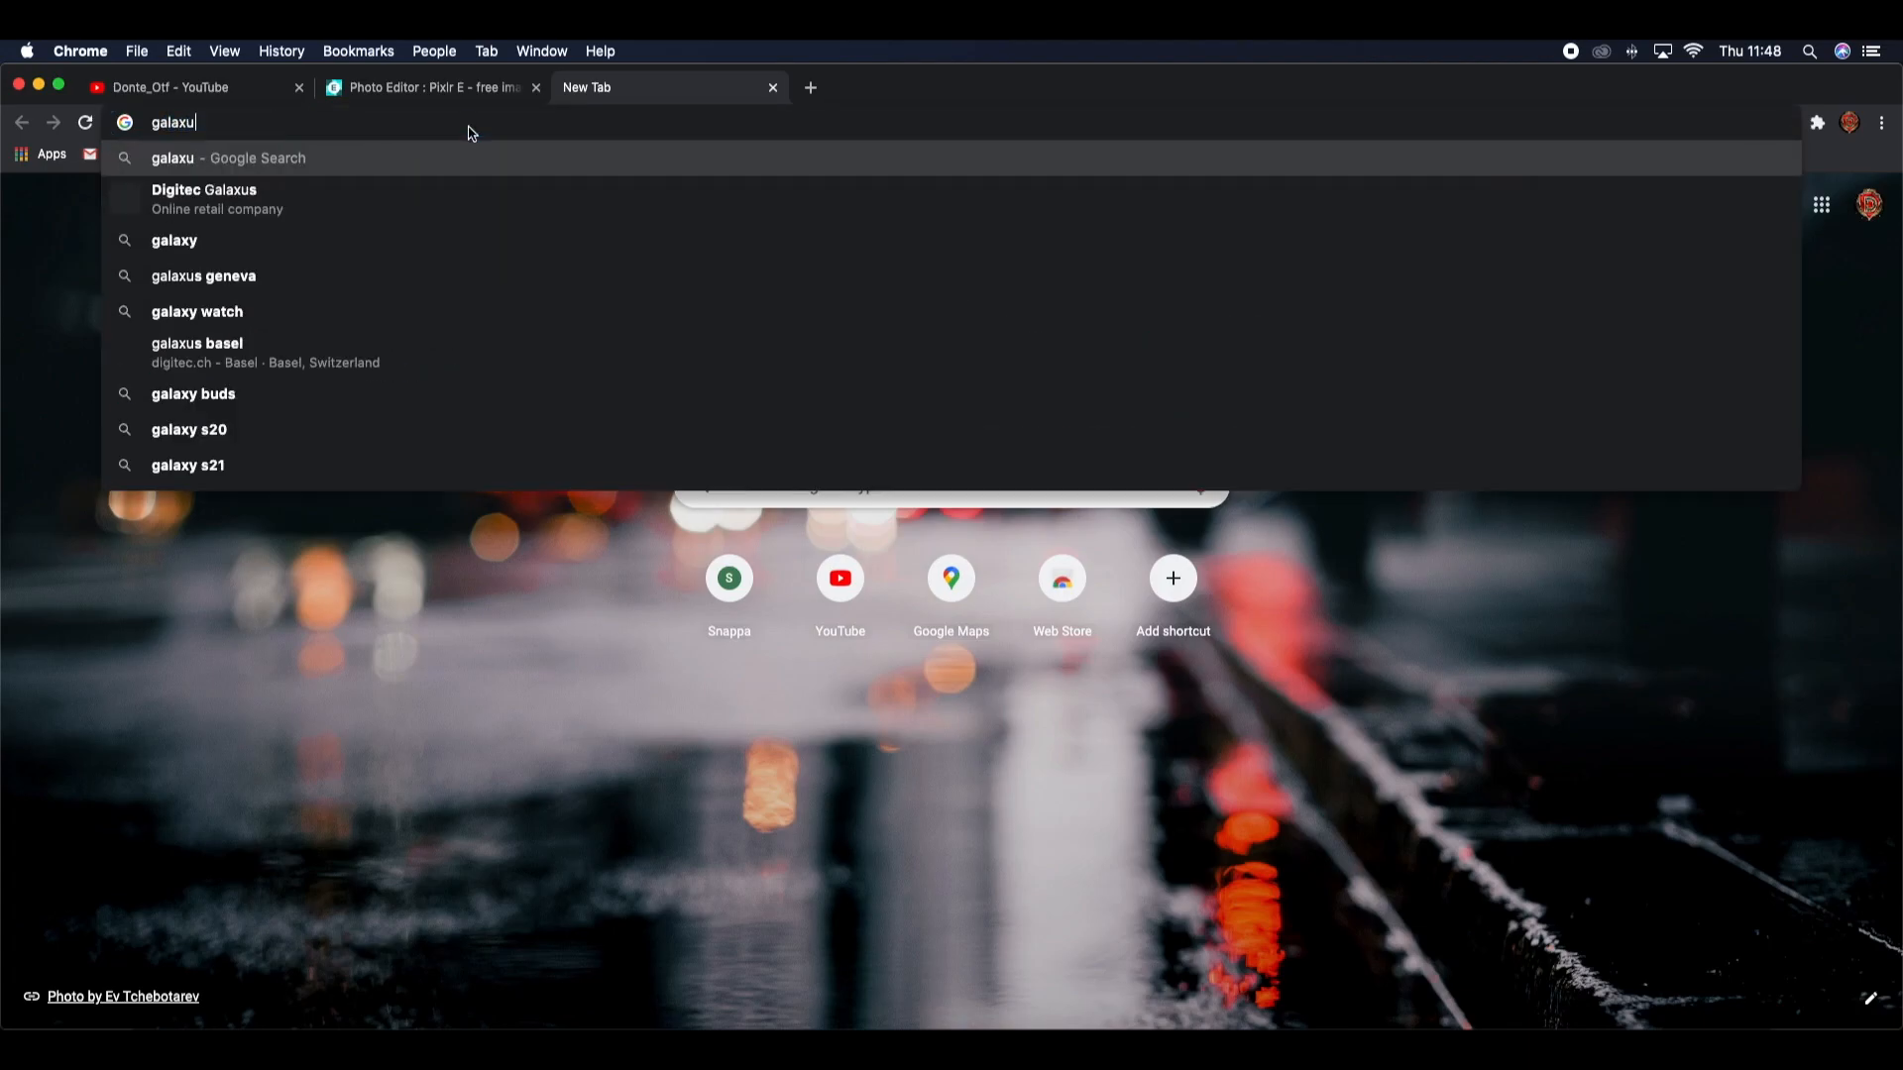
pyautogui.write('backg')
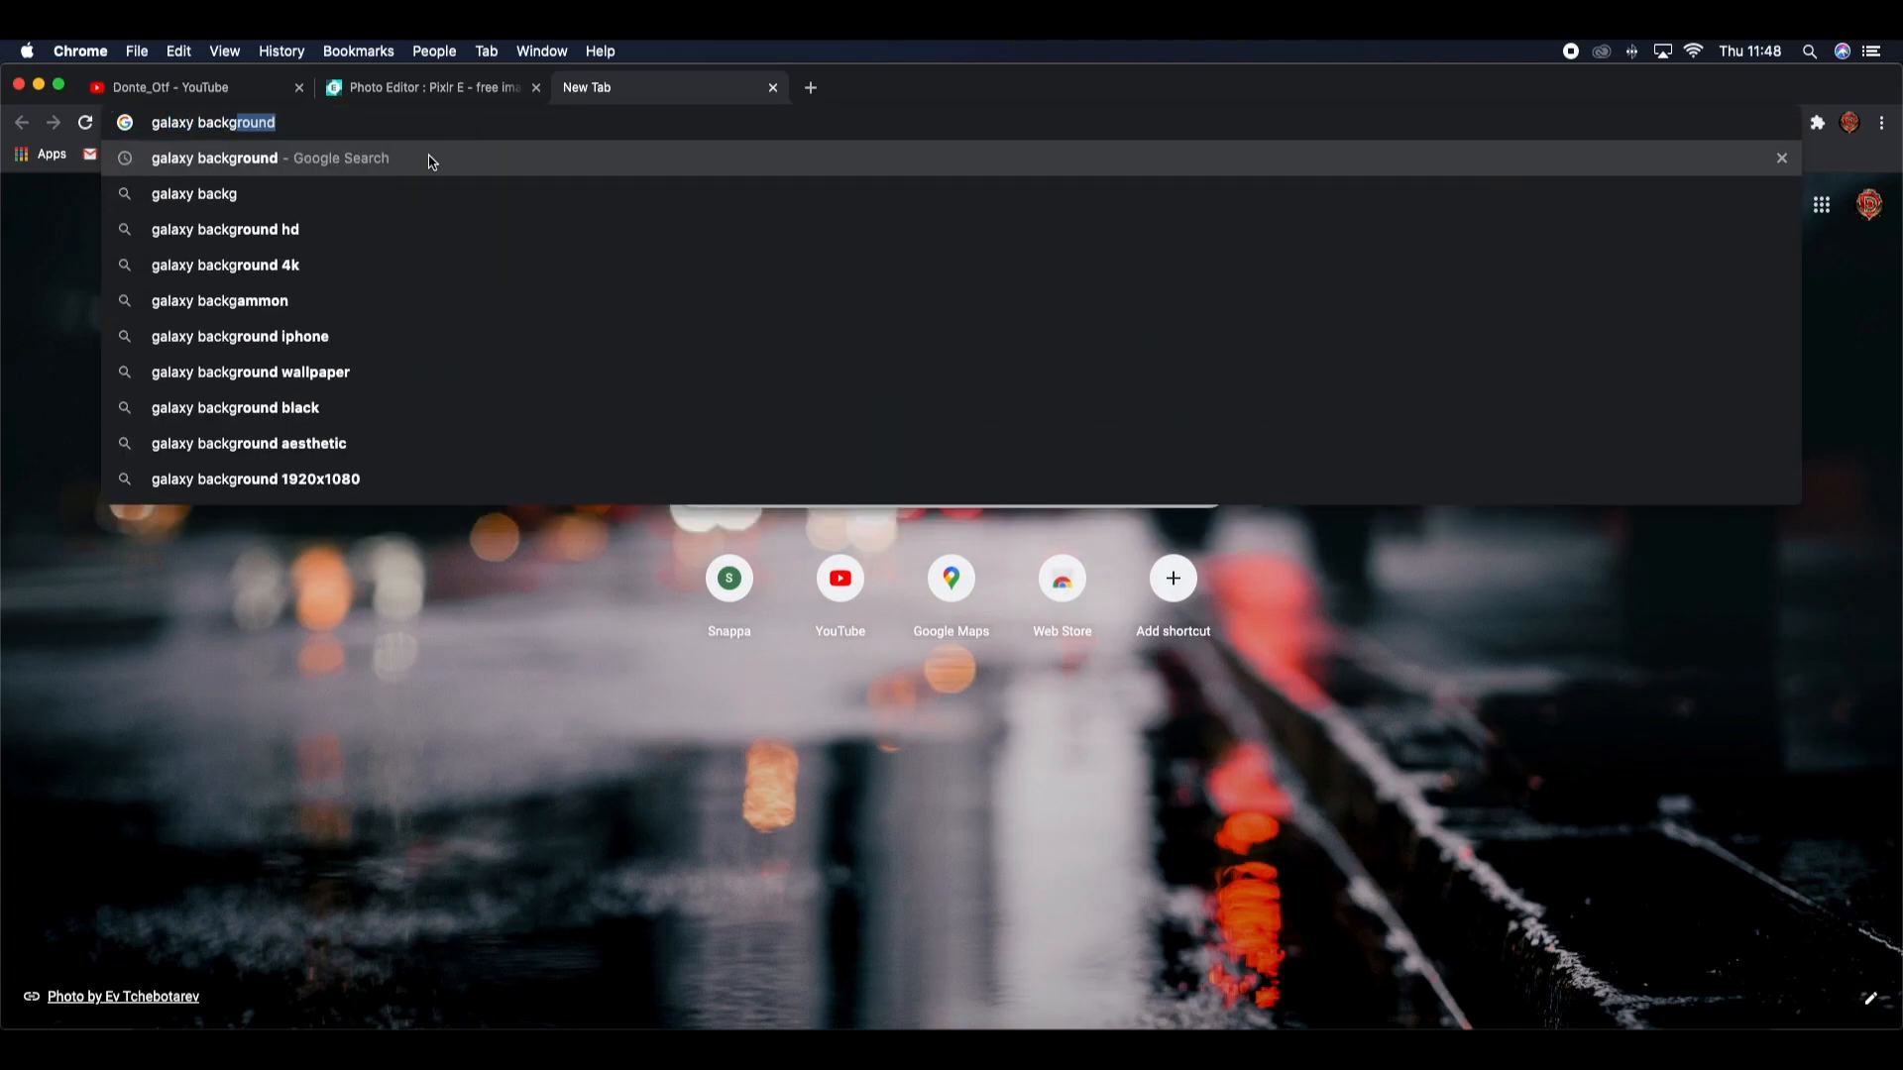
pyautogui.click(336, 254)
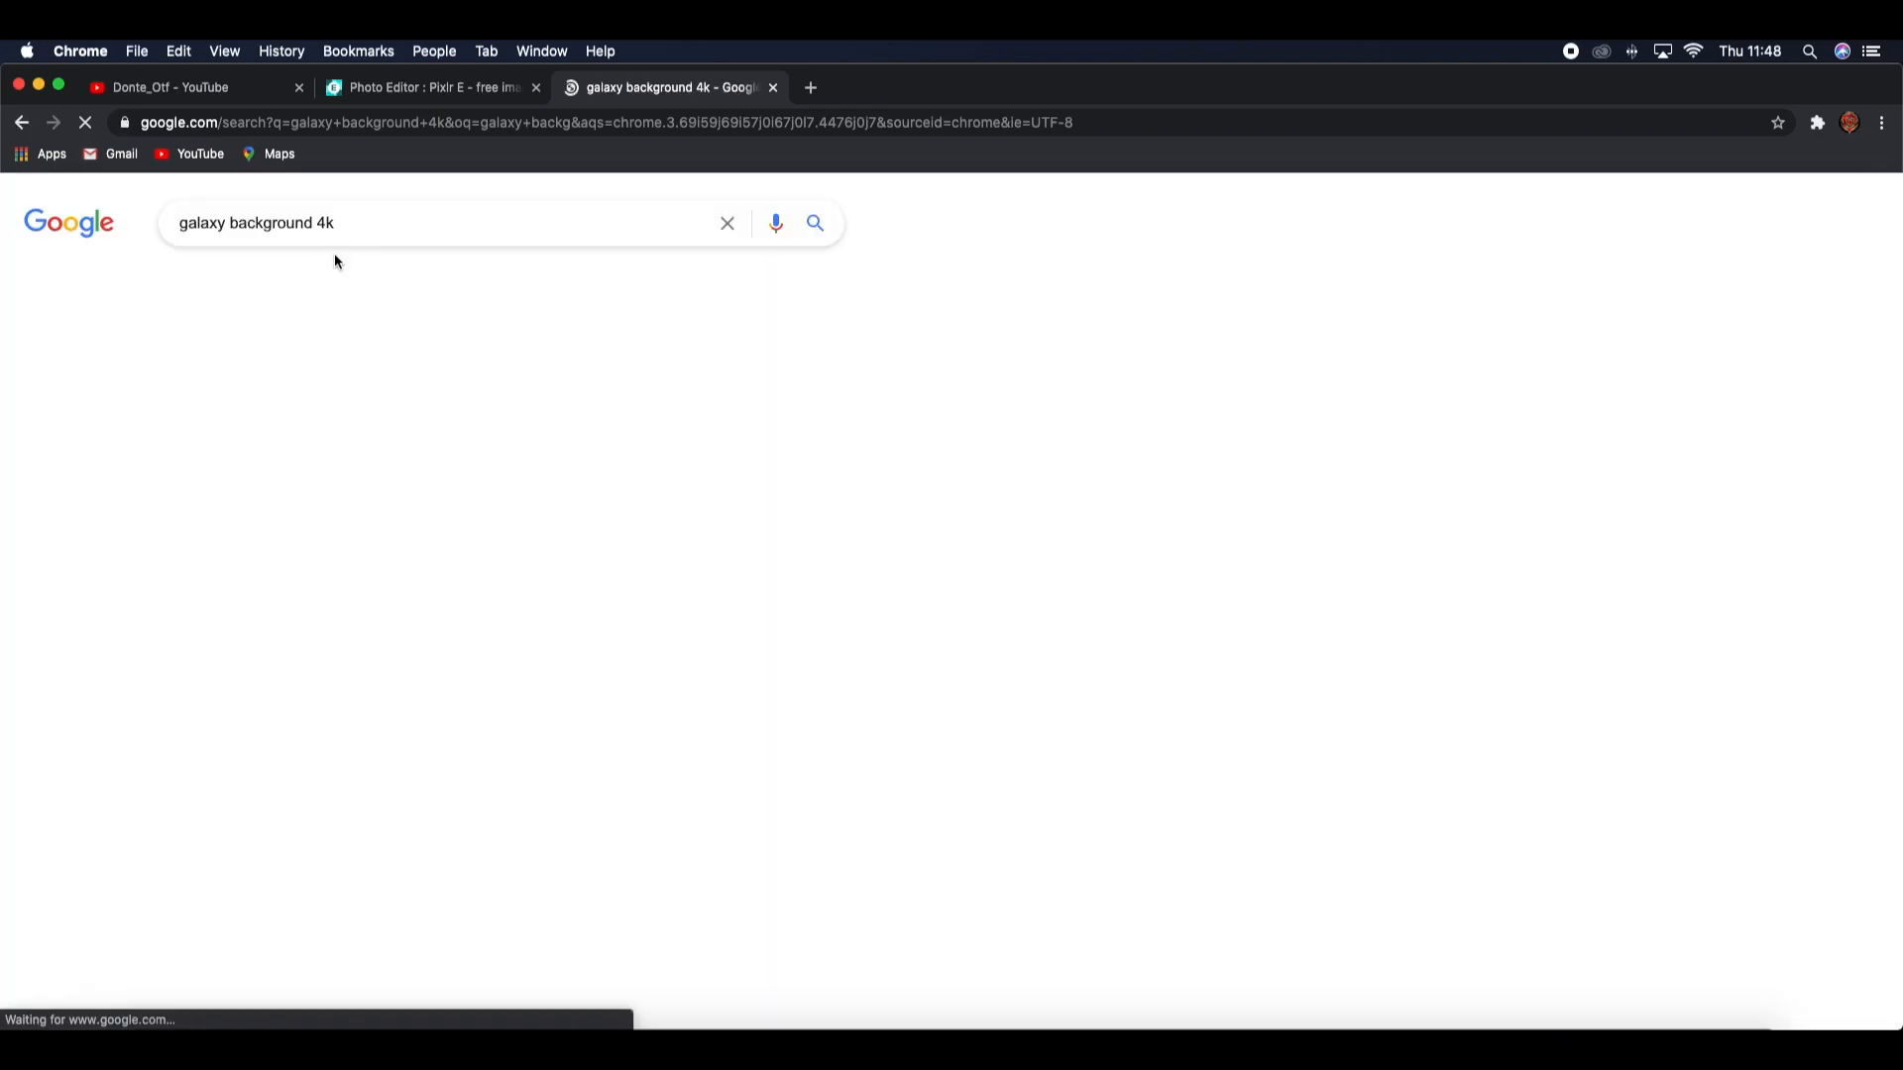
pyautogui.click(298, 286)
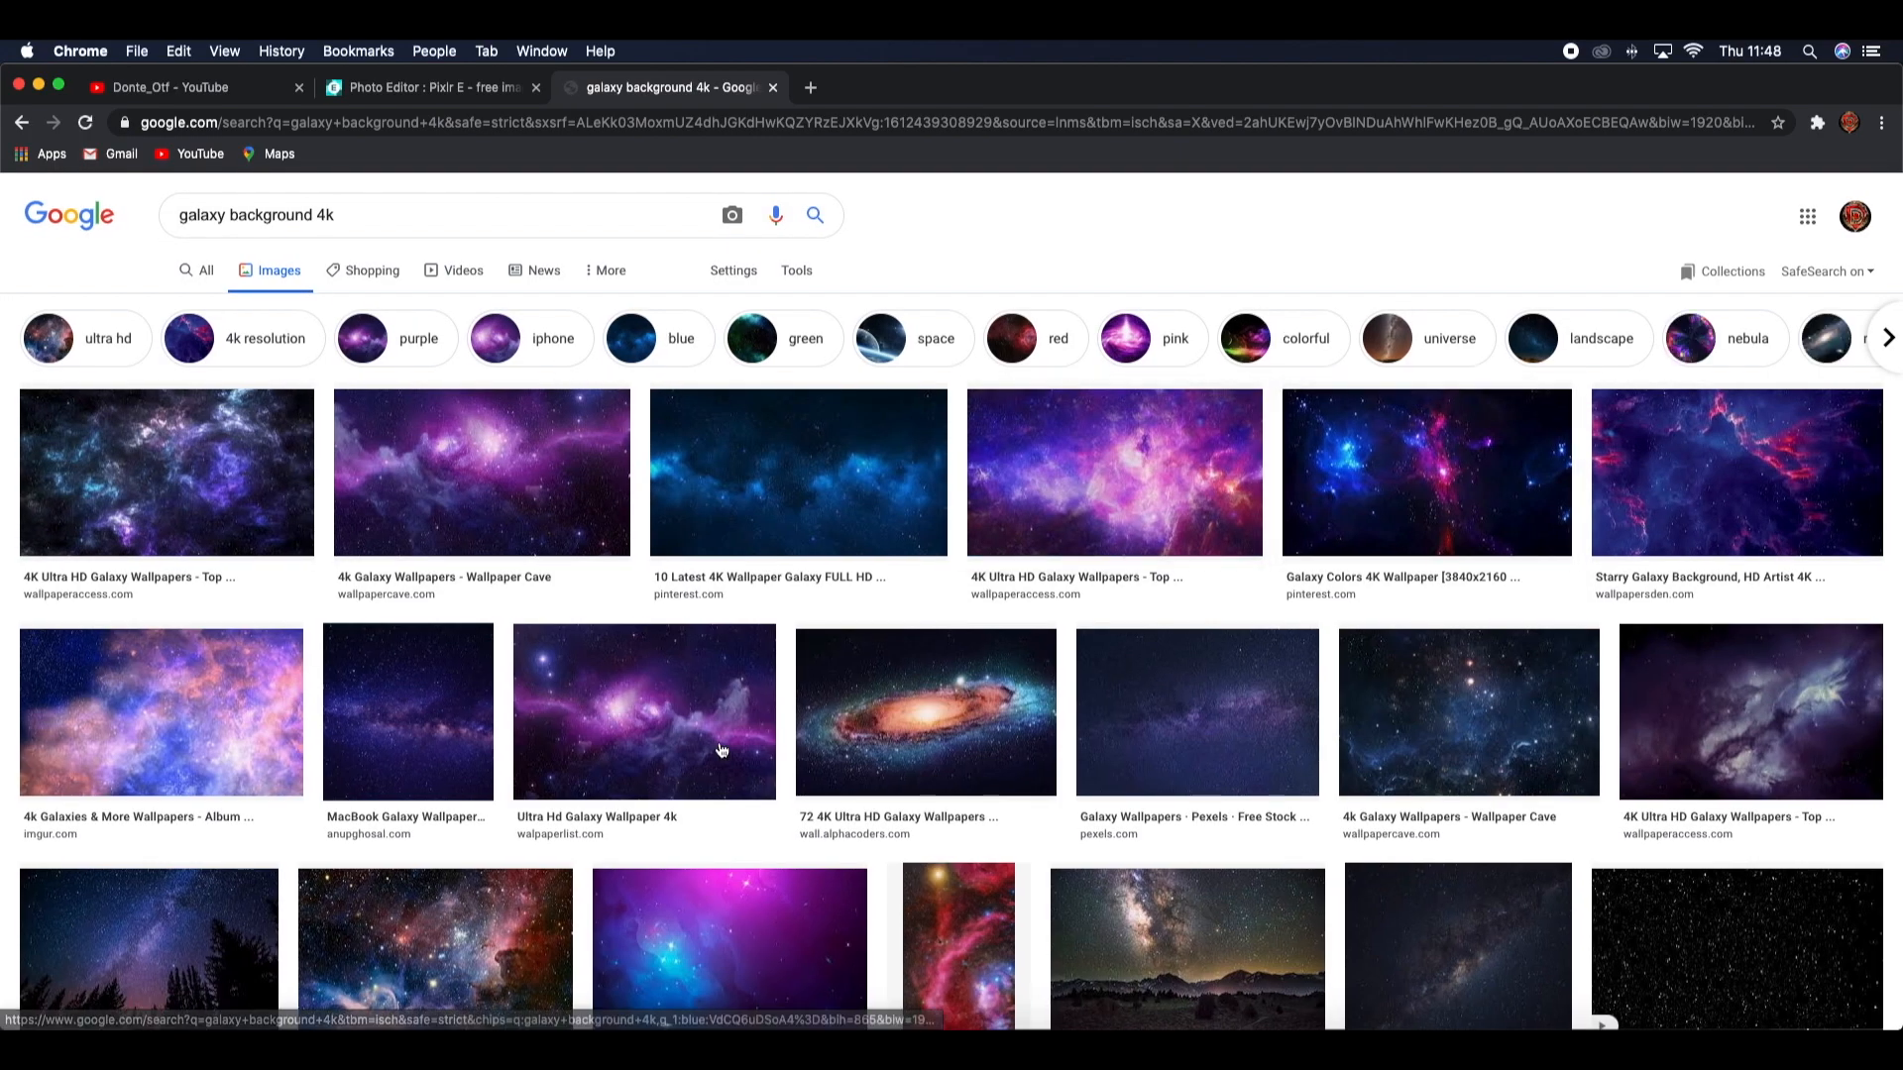
pyautogui.scroll(-3, 872, 808)
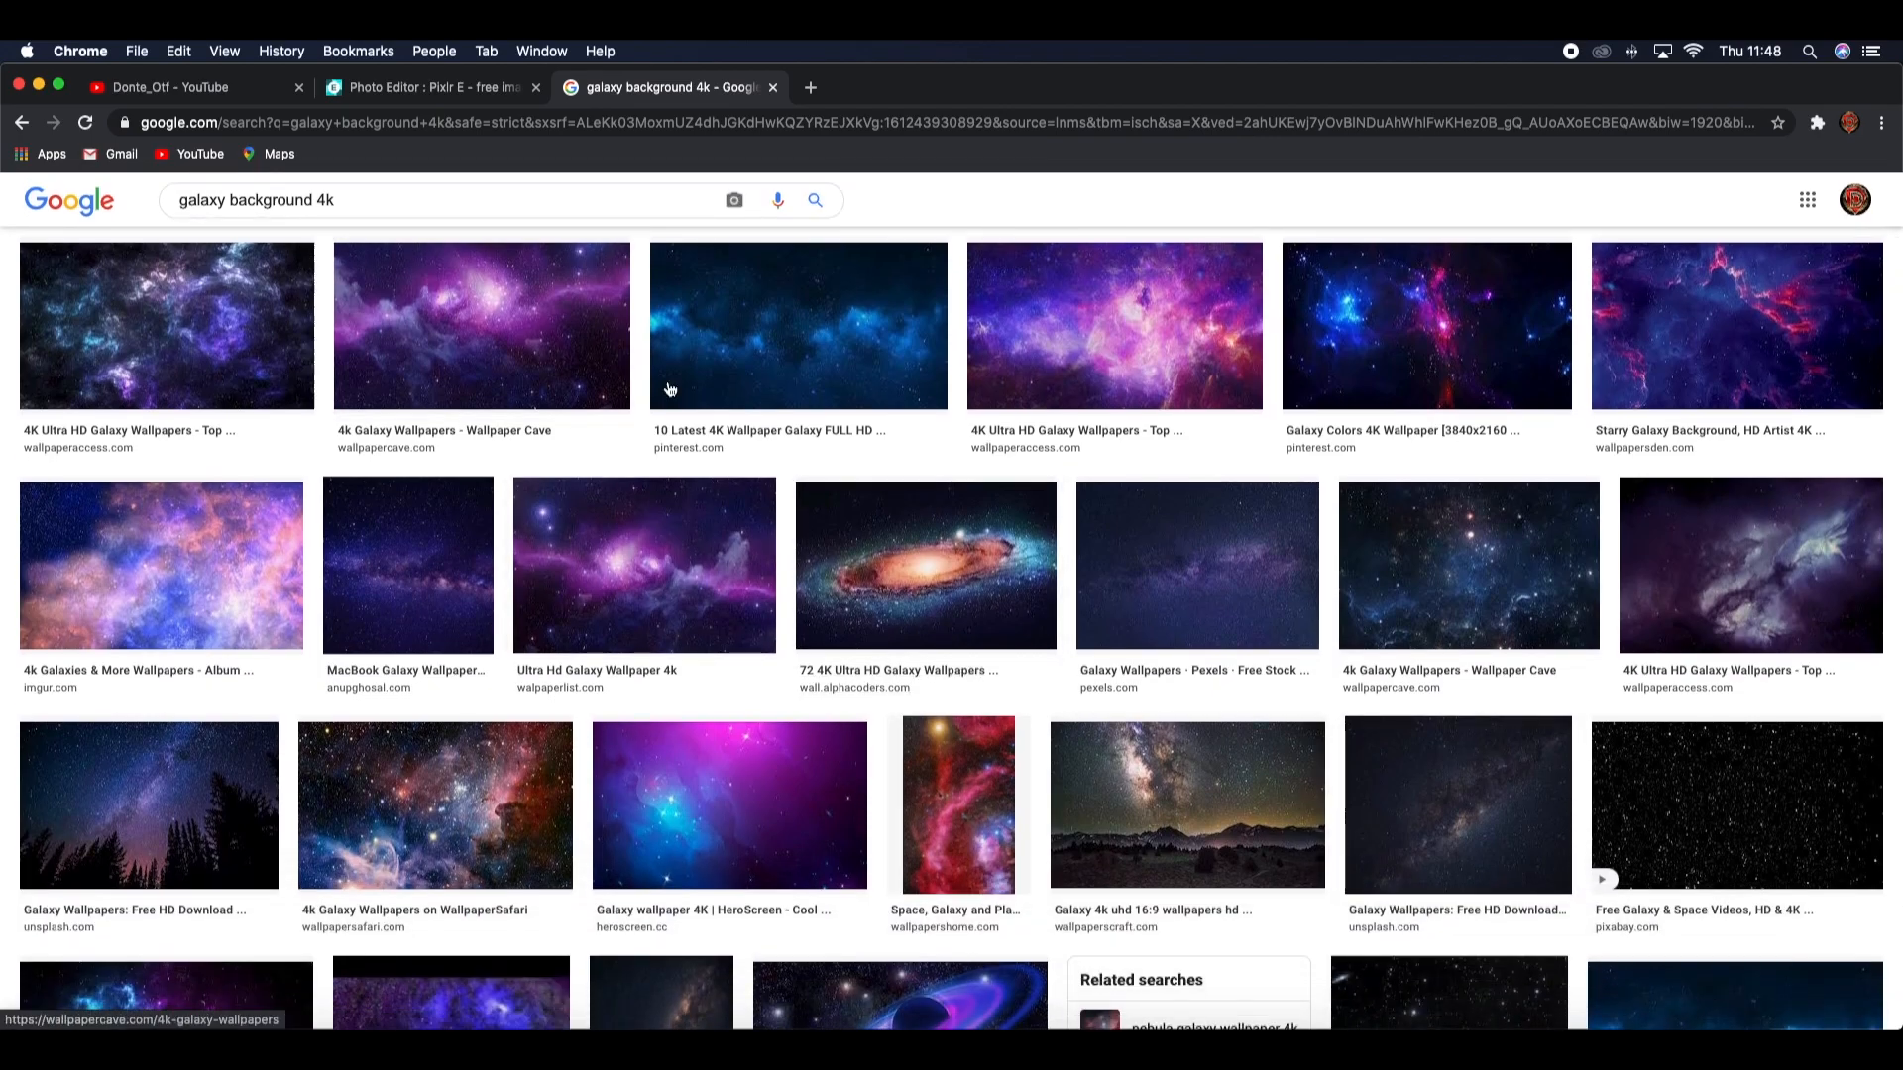
pyautogui.scroll(-3, 1069, 763)
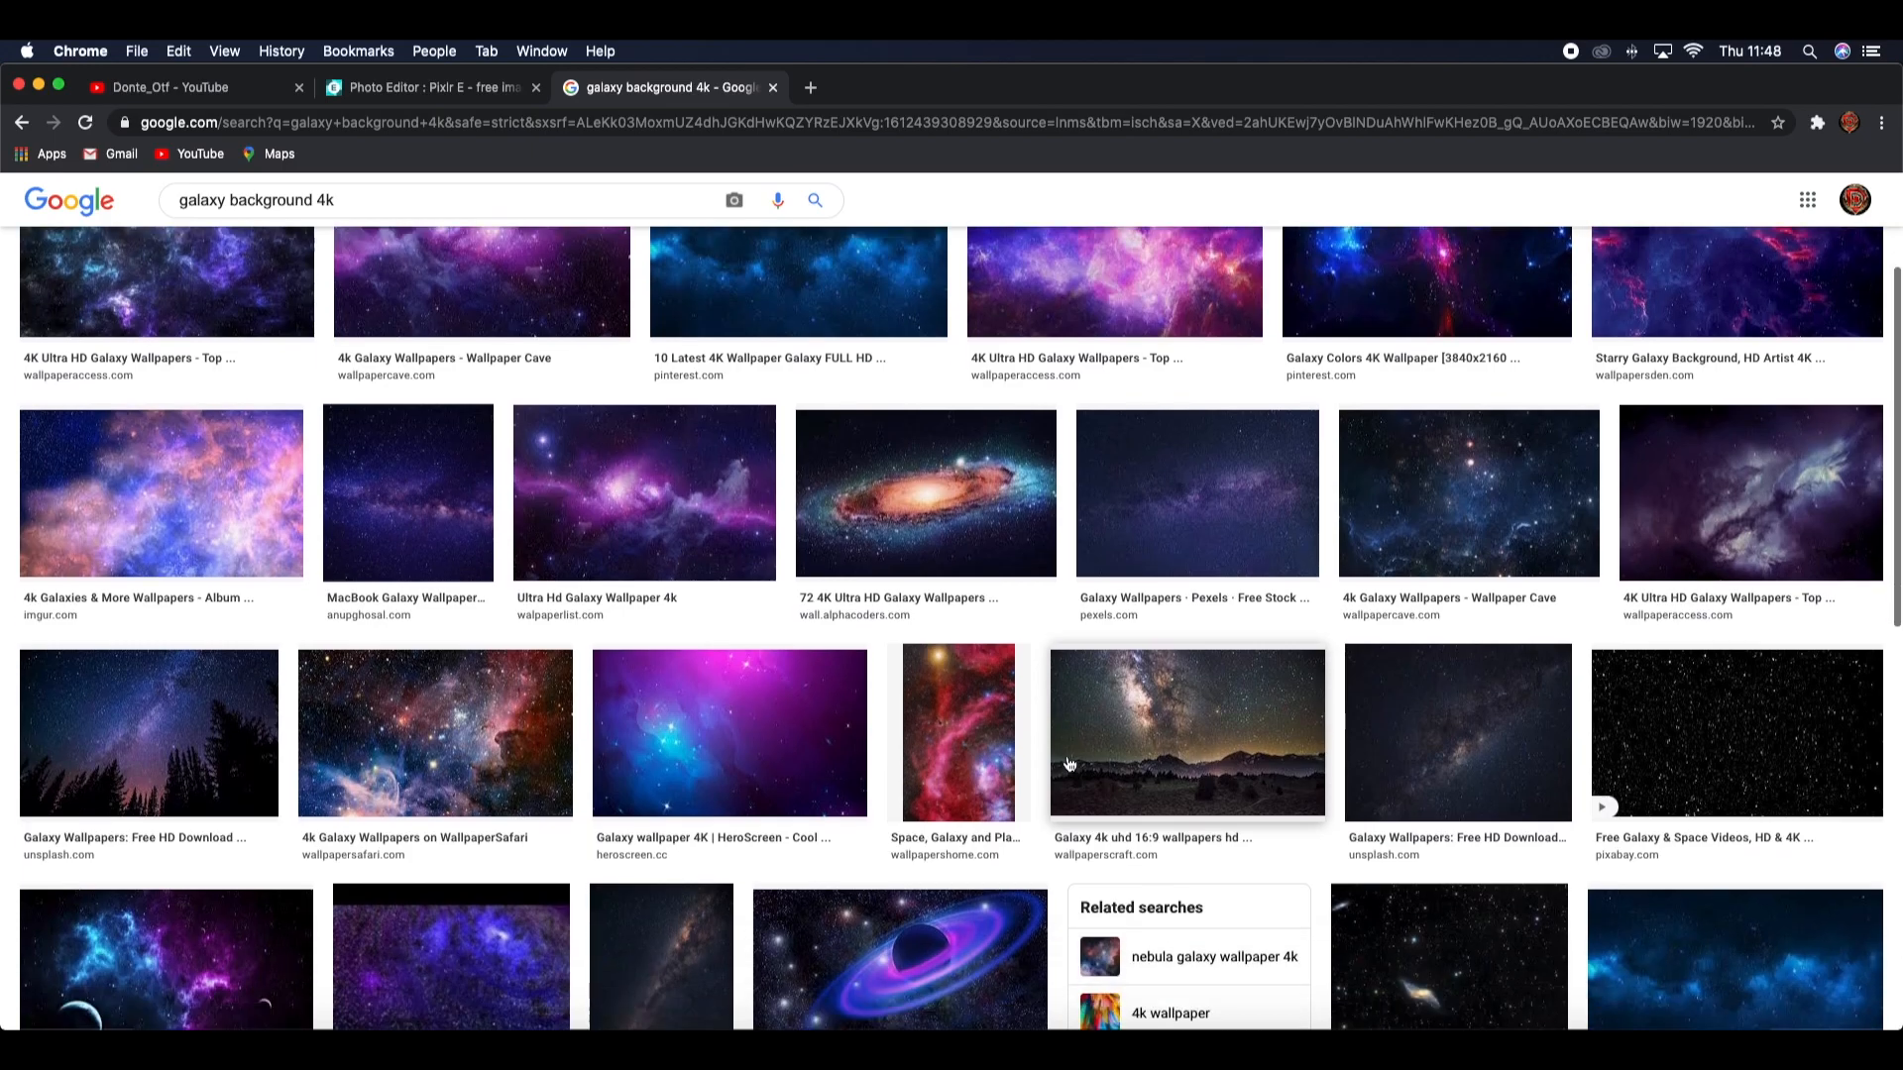
pyautogui.scroll(-2, 1066, 753)
pyautogui.scroll(8, 1067, 753)
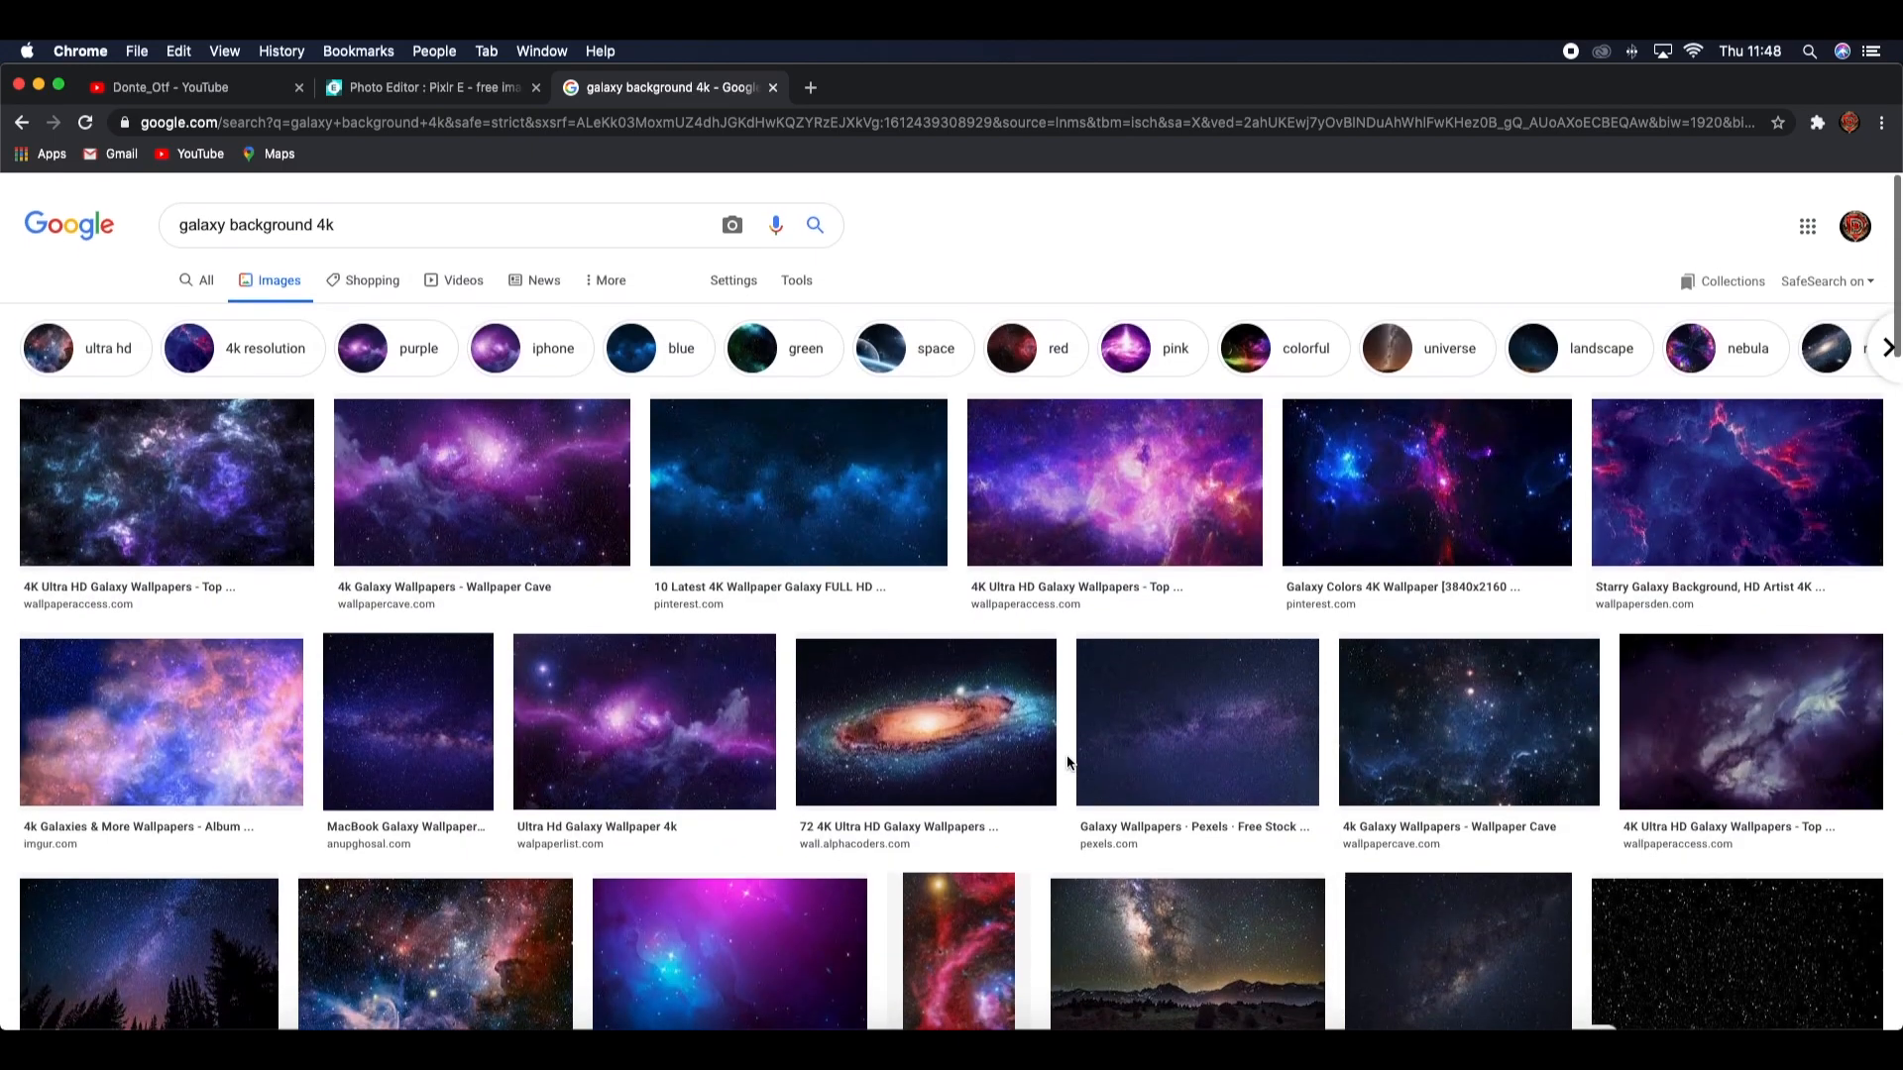
# Step: Switch back to Pixlr and add 1314202.jpg from the desktop to the current document as a layer
pyautogui.click(404, 89)
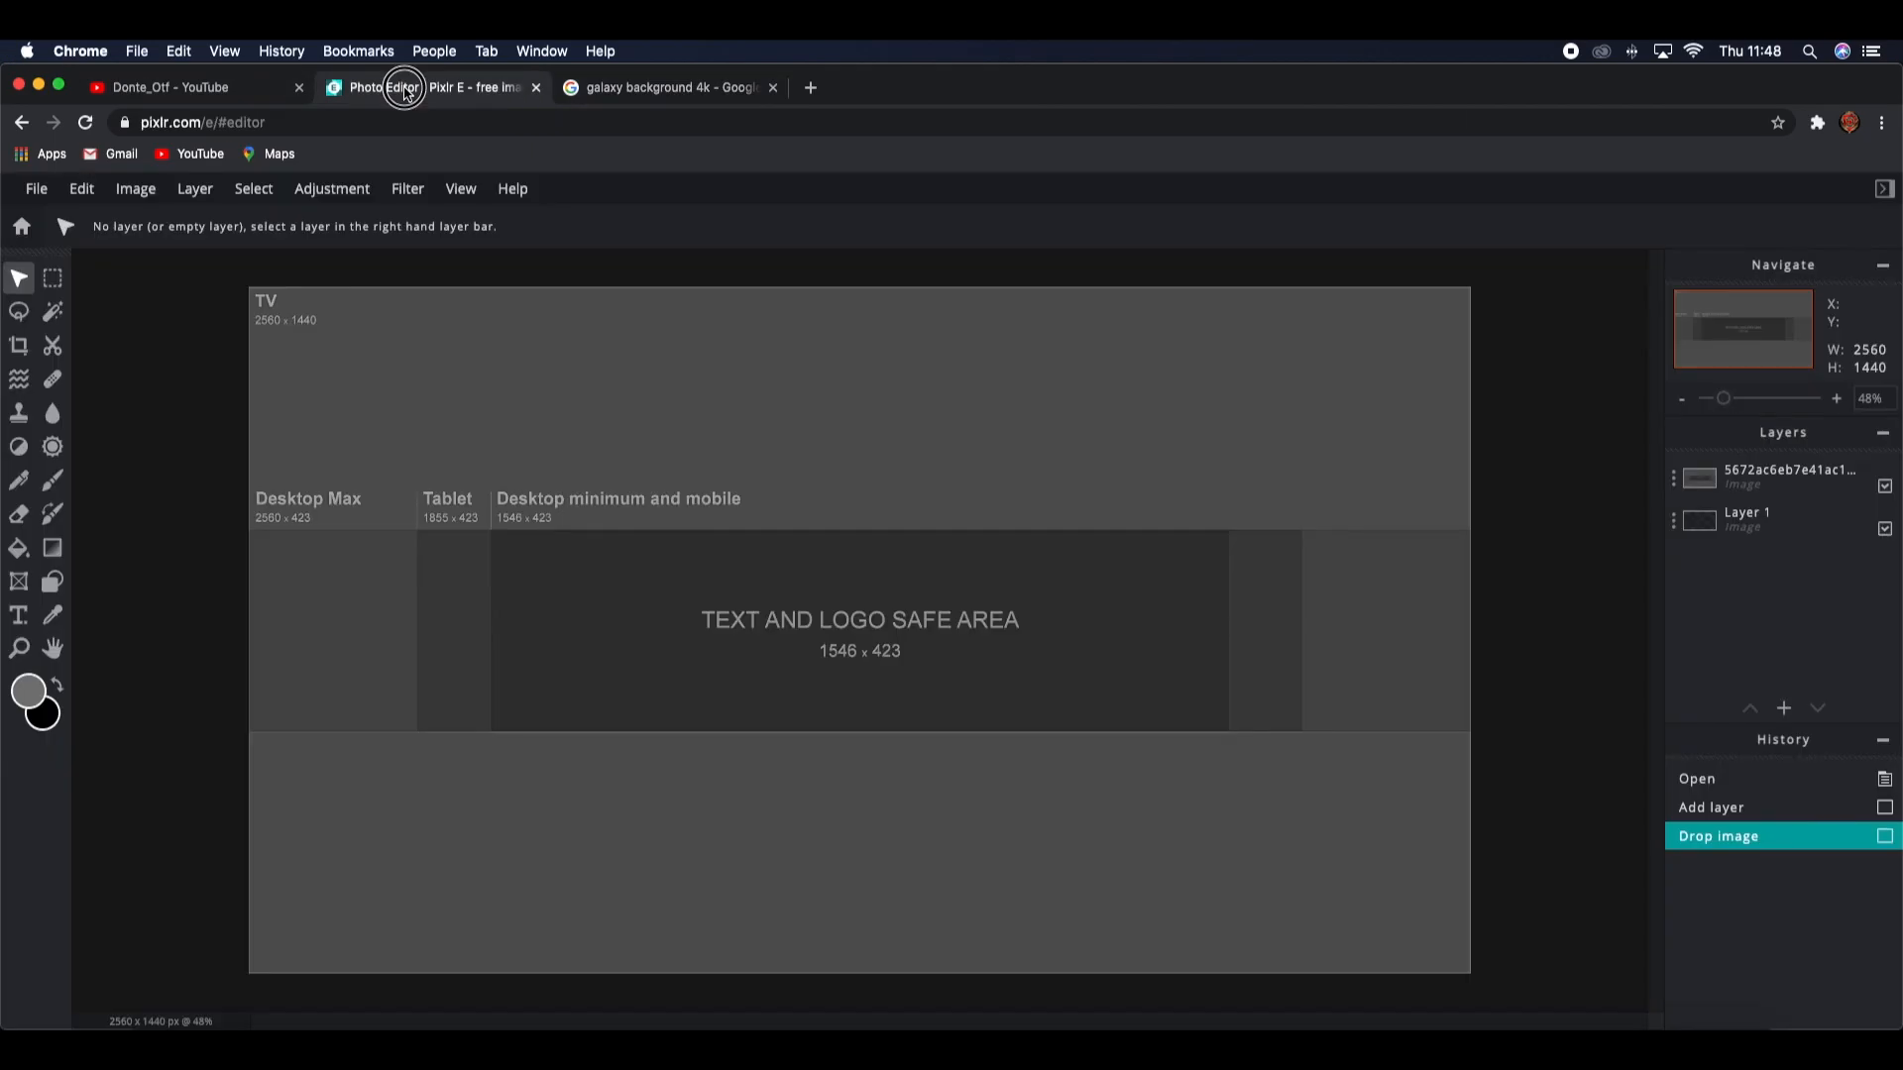
pyautogui.moveTo(1901, 383); pyautogui.dragTo(1414, 383)
pyautogui.moveTo(1581, 105); pyautogui.dragTo(934, 505)
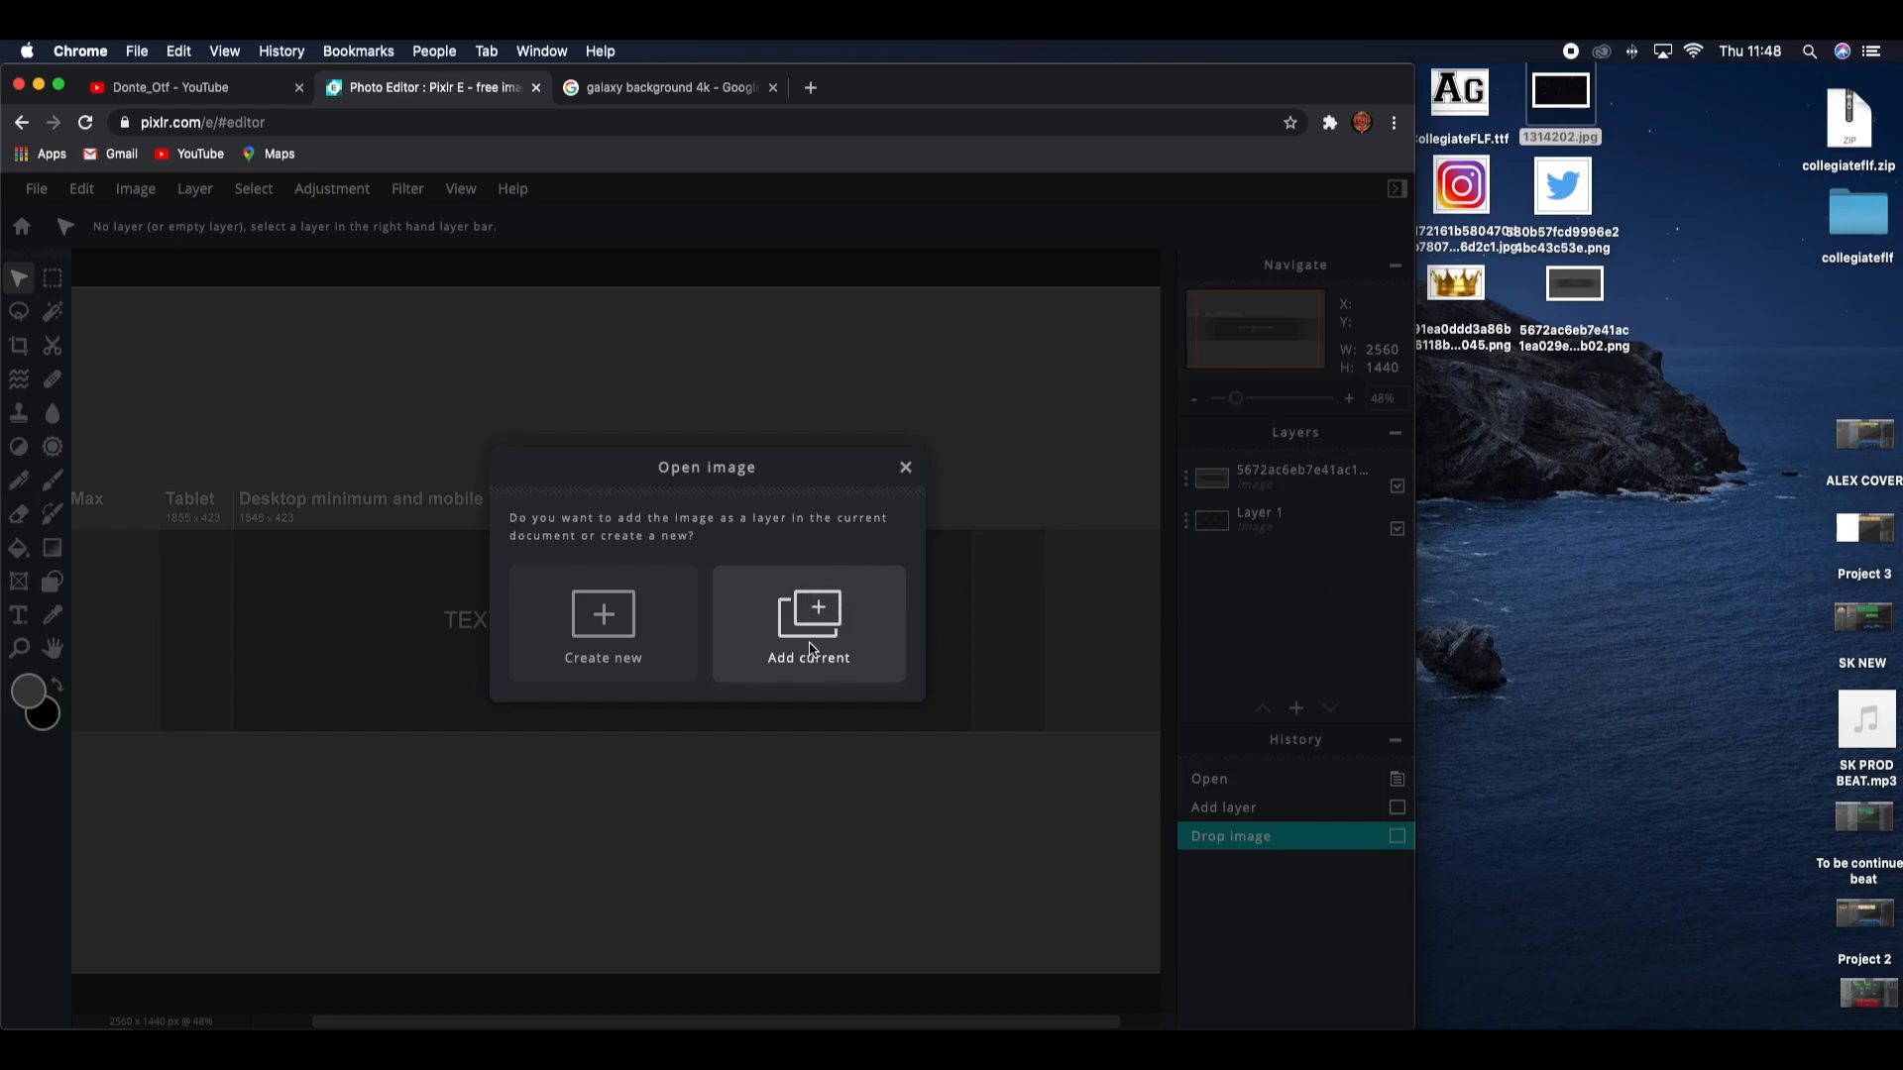
pyautogui.press('Return')
pyautogui.moveTo(1415, 562); pyautogui.dragTo(1895, 563)
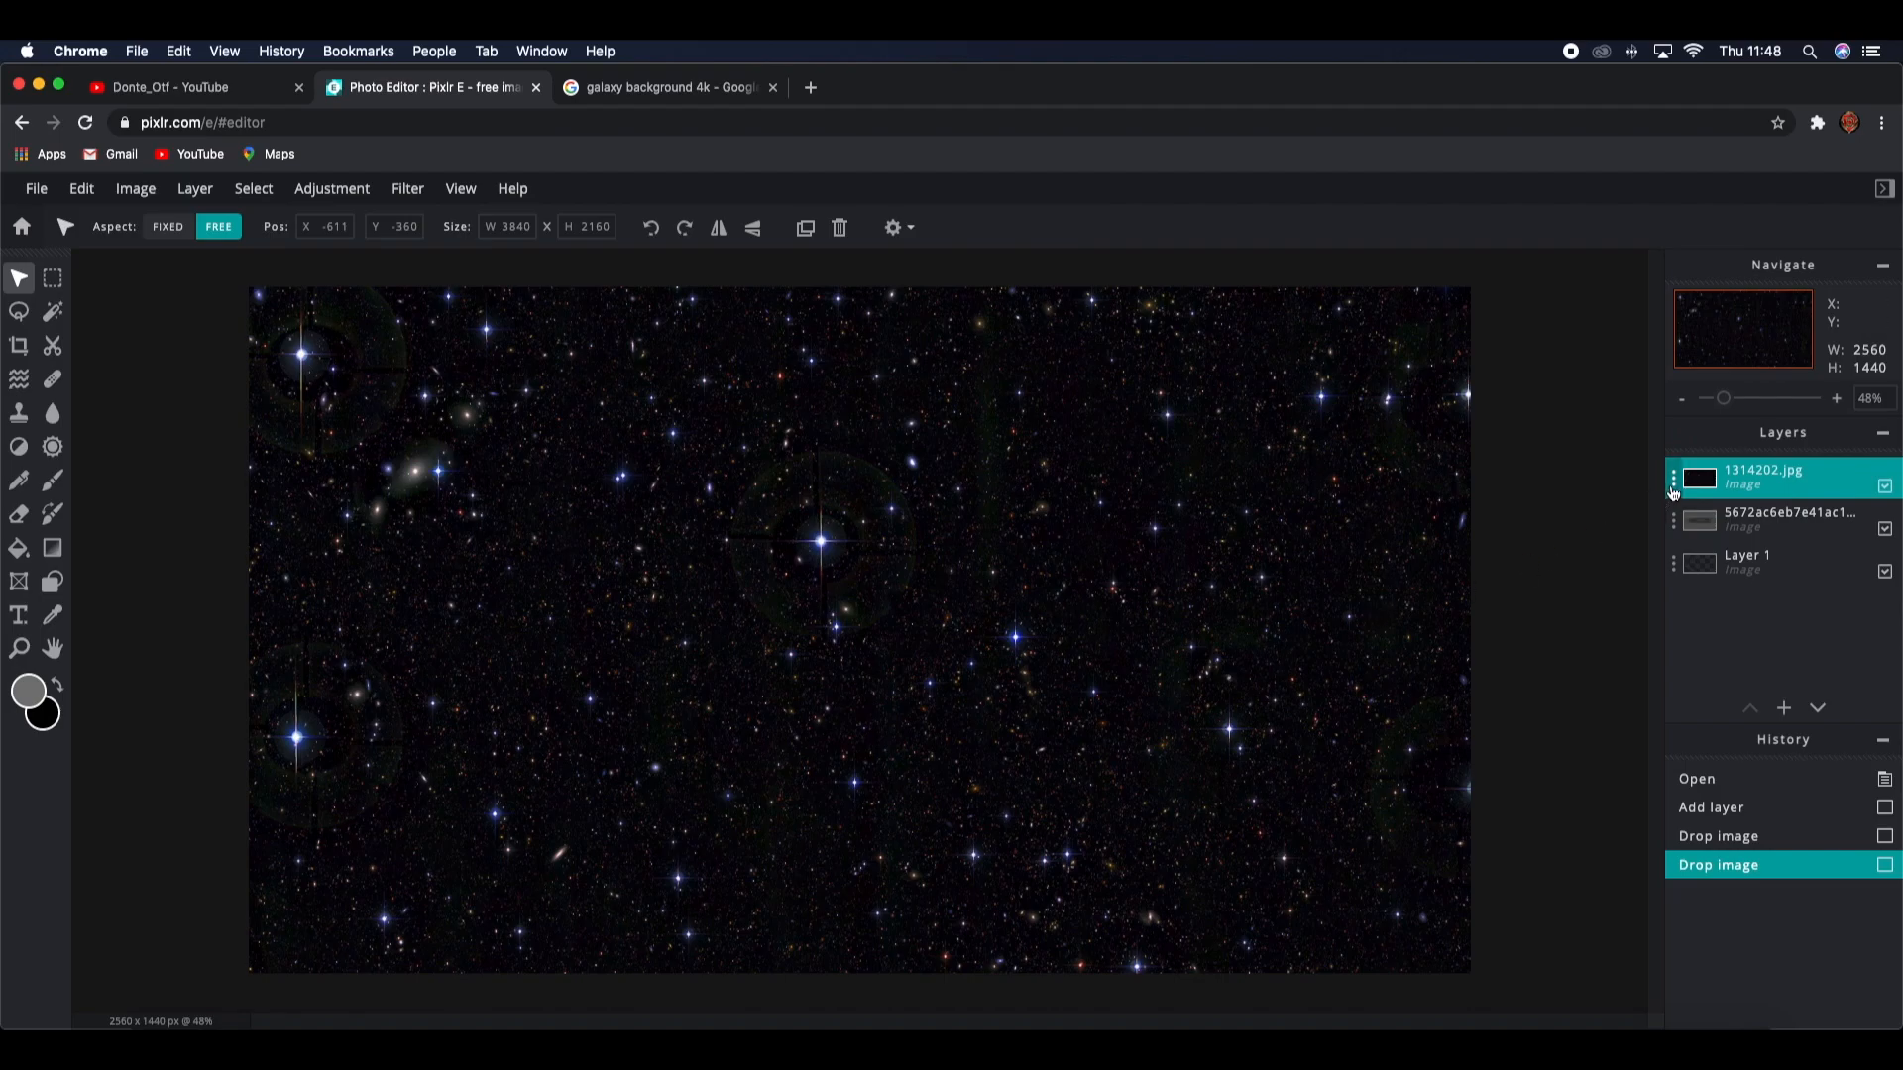
# Step: Set the 1314202.jpg layer's transparency to 25 and rename the layer as galaxy
pyautogui.click(1673, 490)
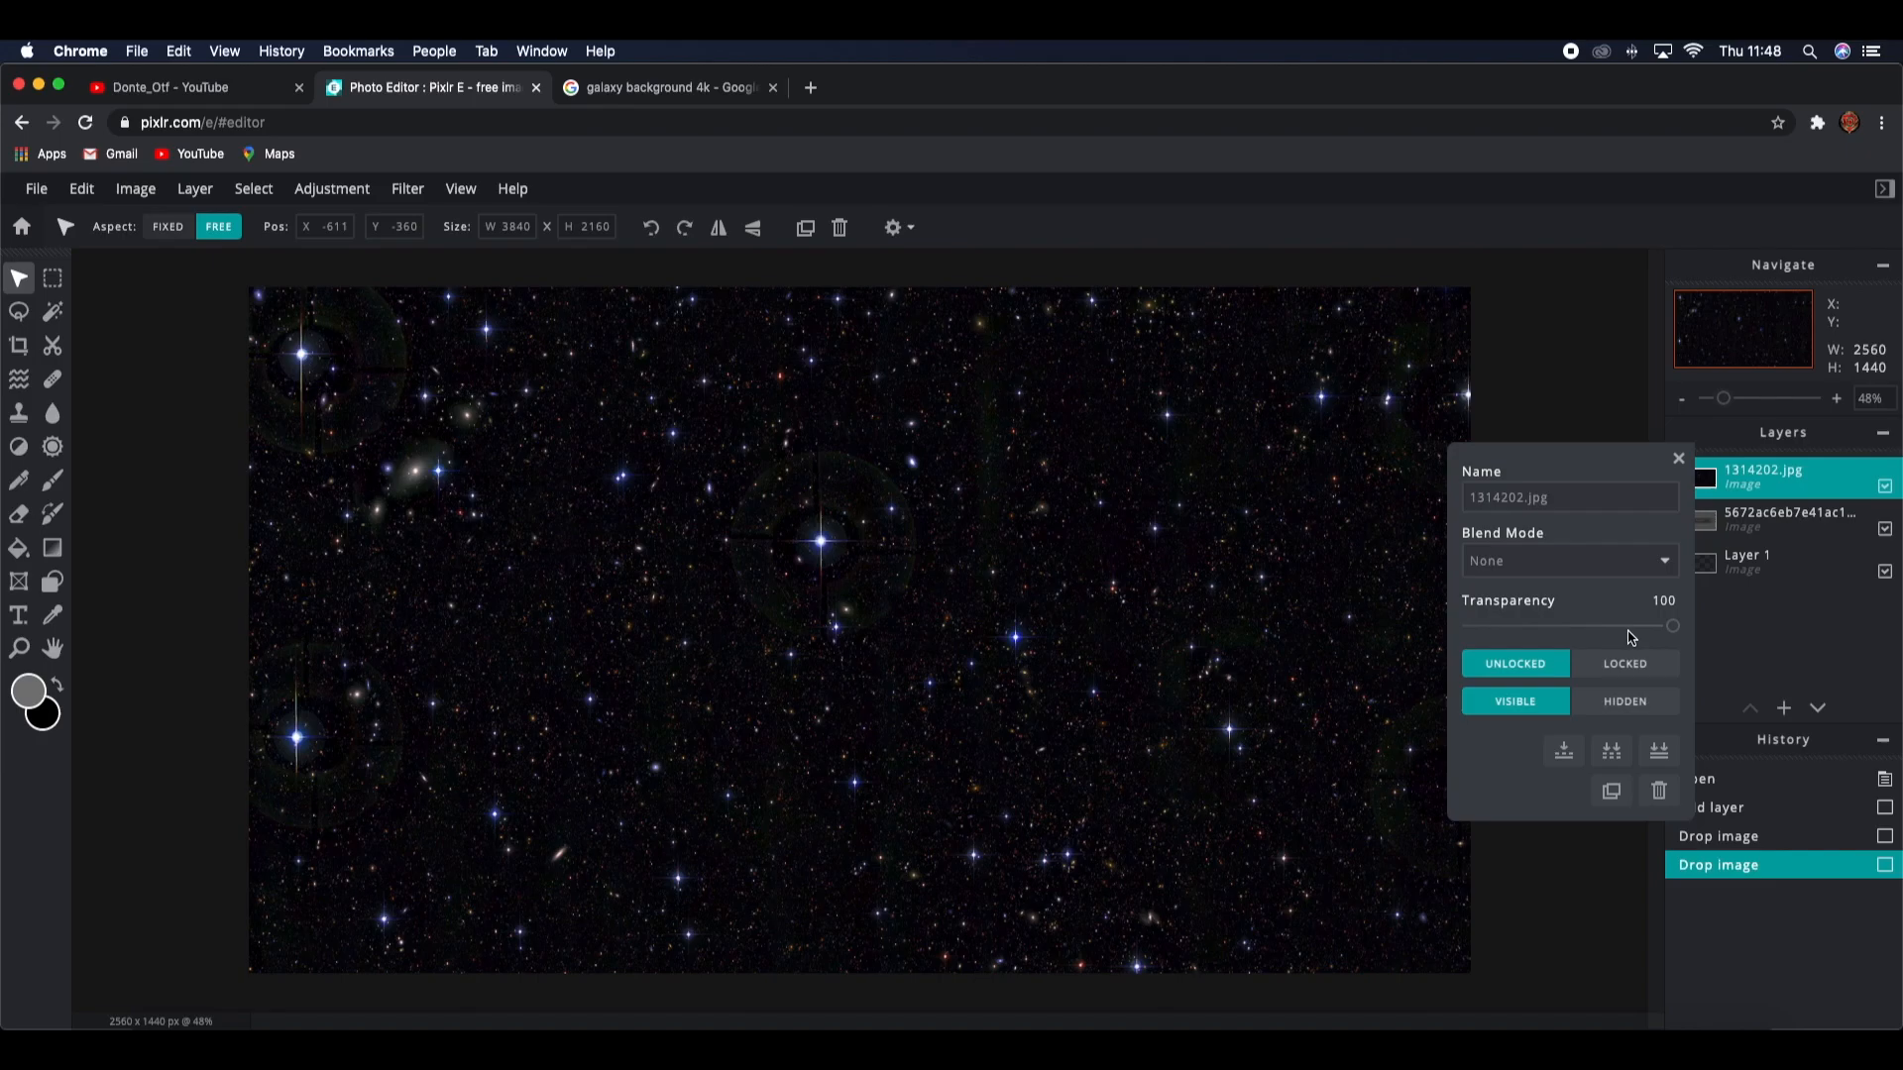
pyautogui.moveTo(1671, 631); pyautogui.dragTo(1526, 640)
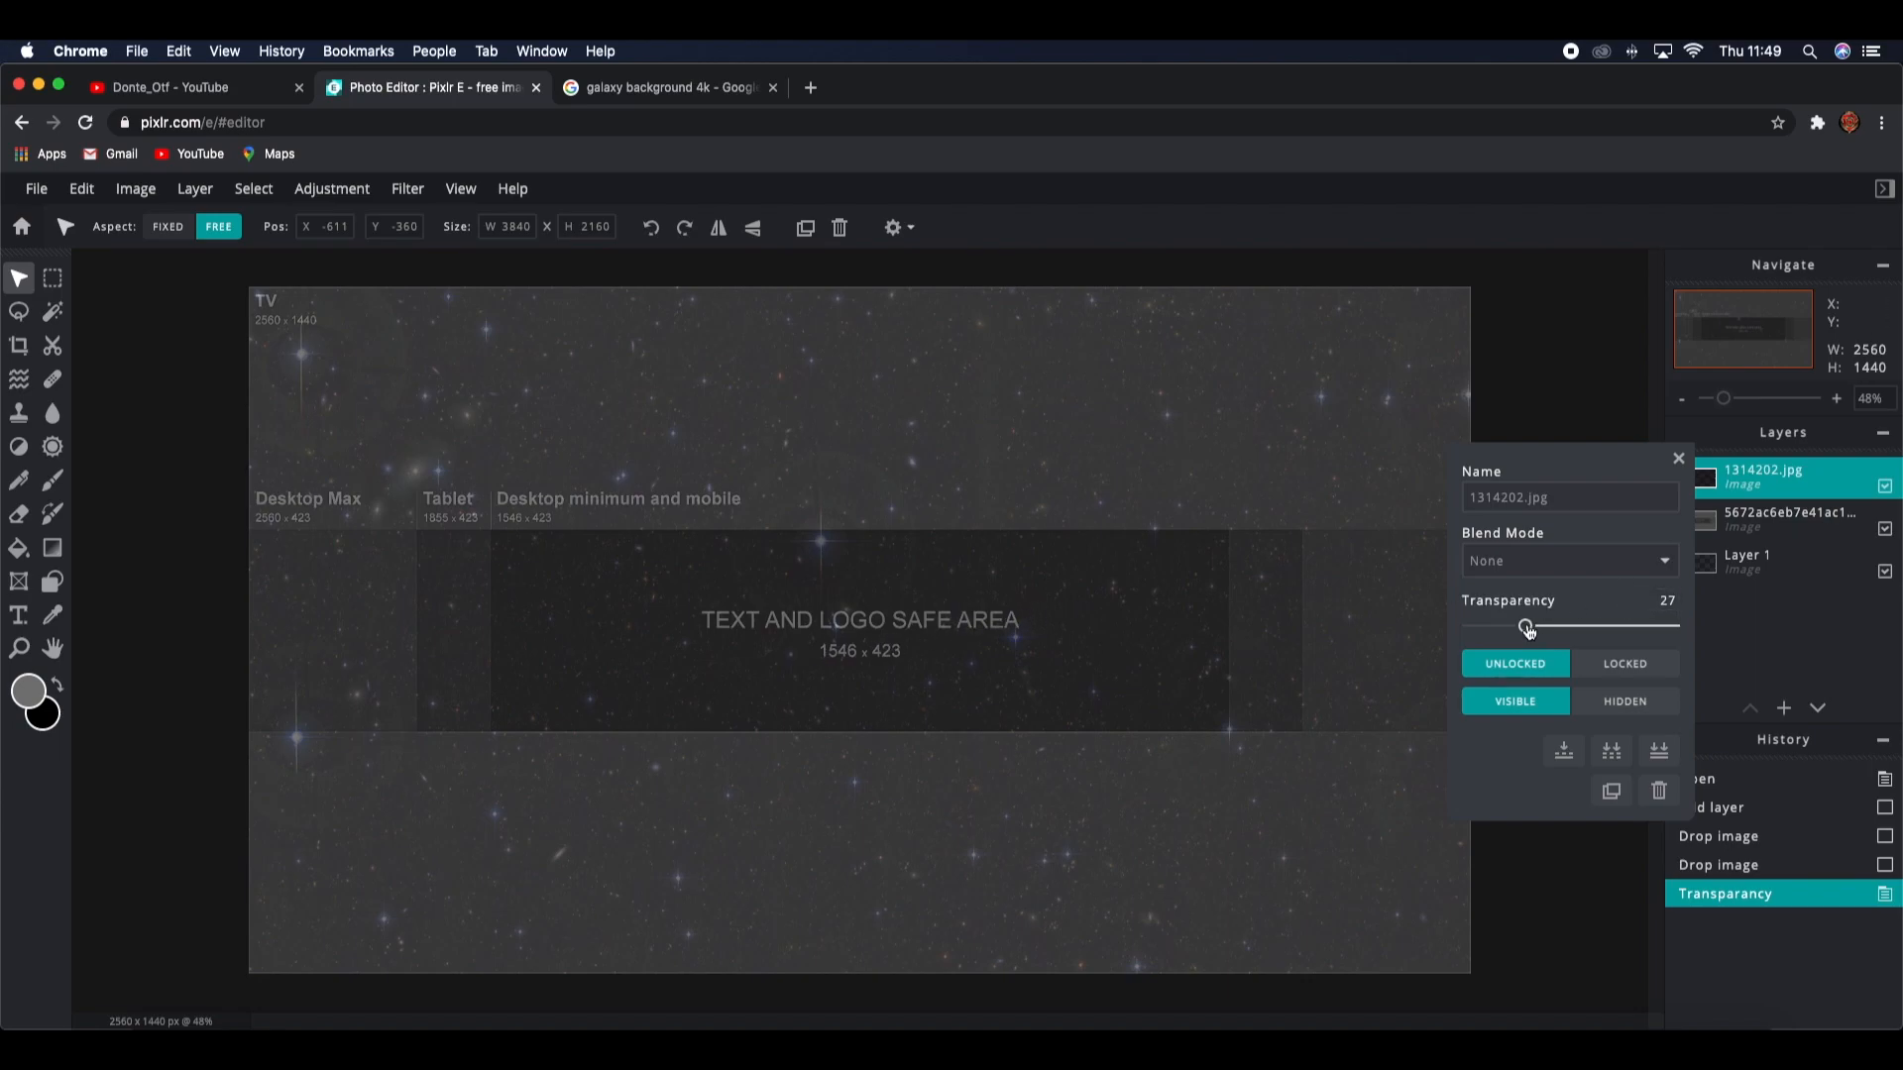
pyautogui.moveTo(1529, 631); pyautogui.dragTo(1524, 640)
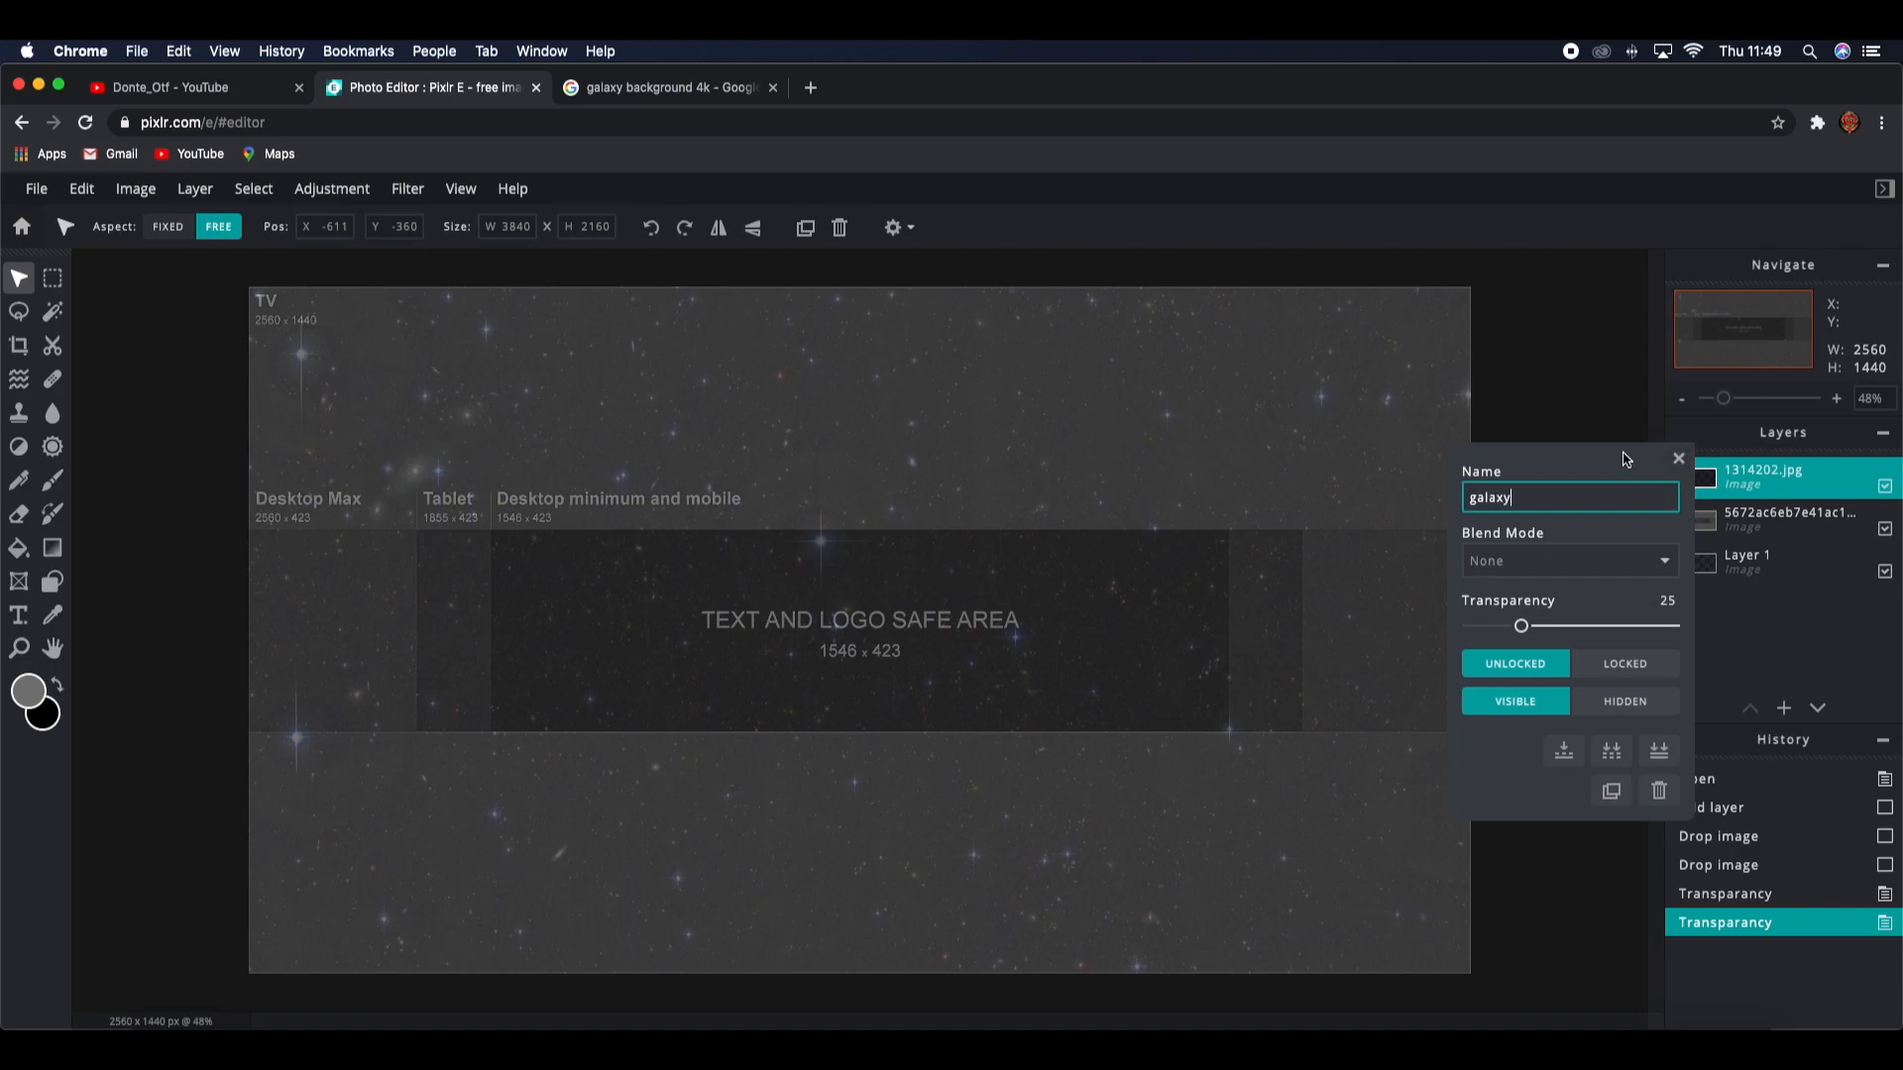
pyautogui.press('Return')
pyautogui.click(1678, 458)
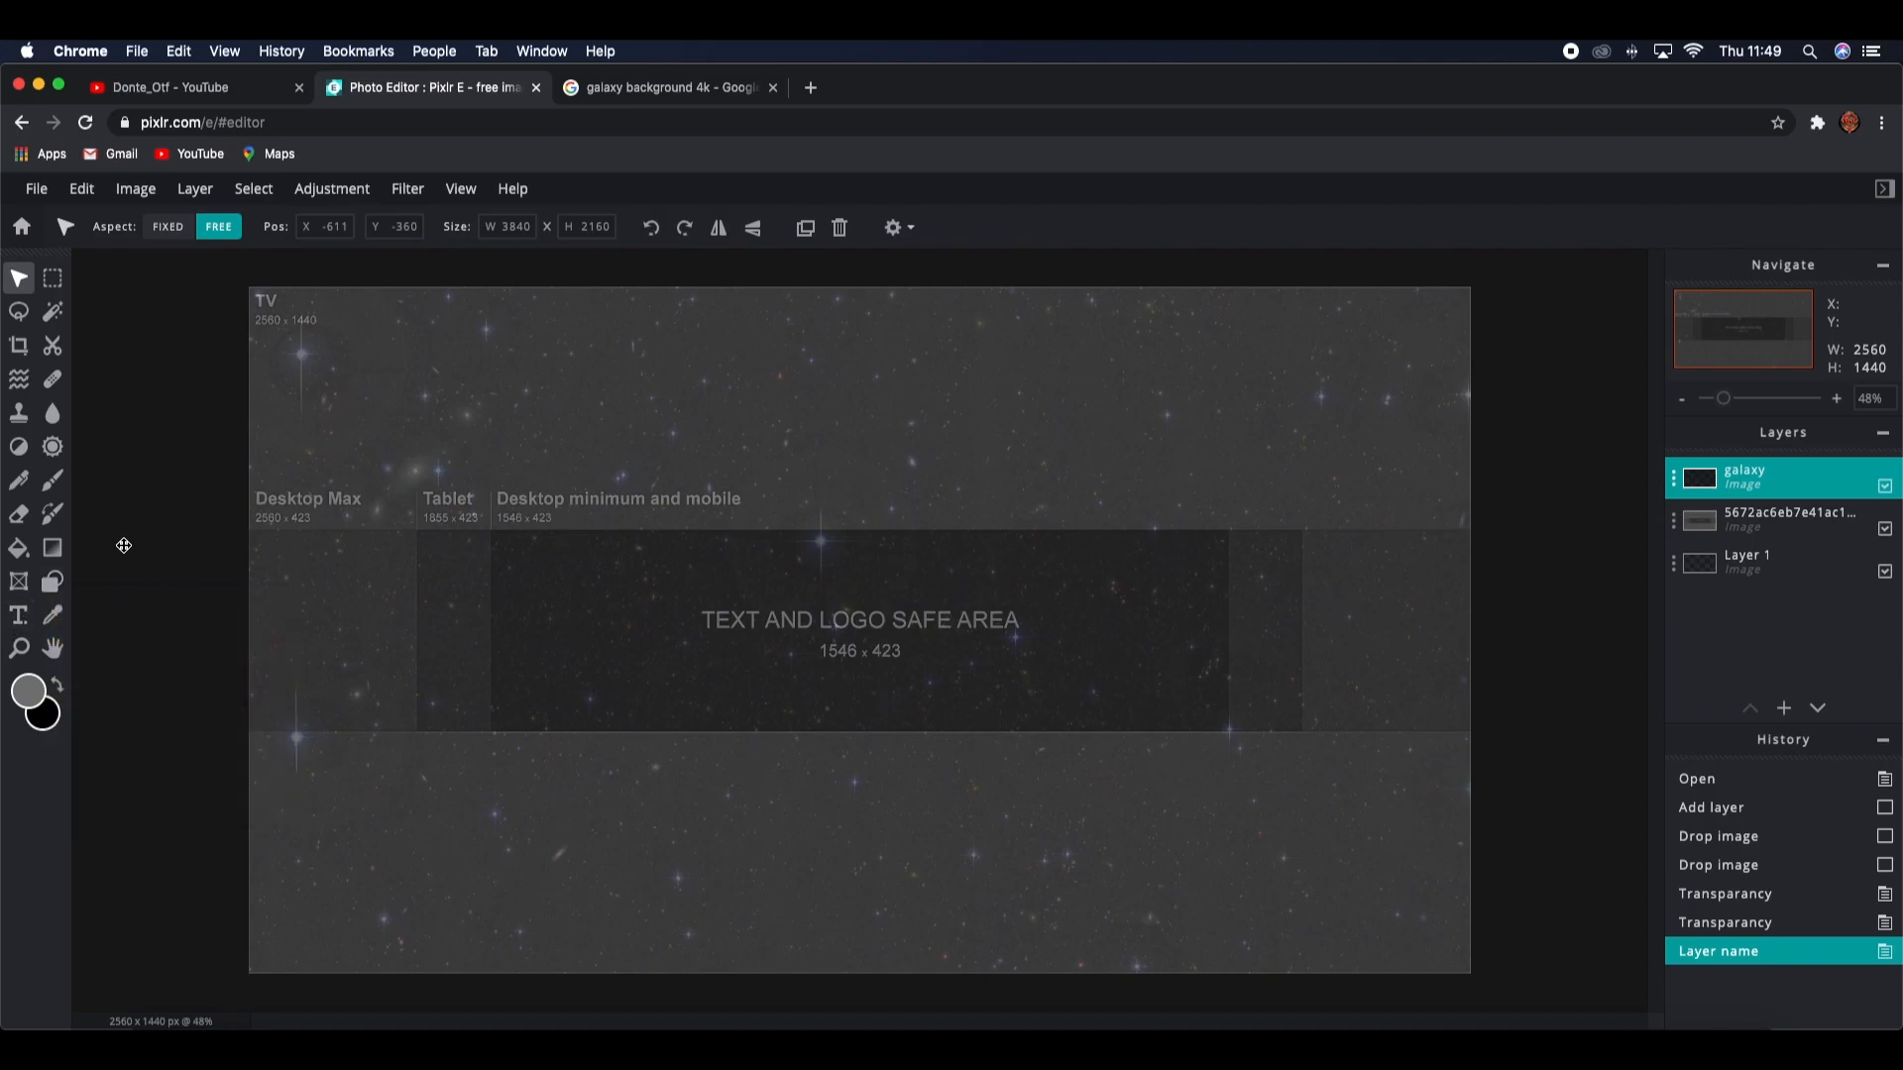
# Step: Open dafont.com in a new browser tab and look over the font categories and recently added fonts
pyautogui.click(811, 87)
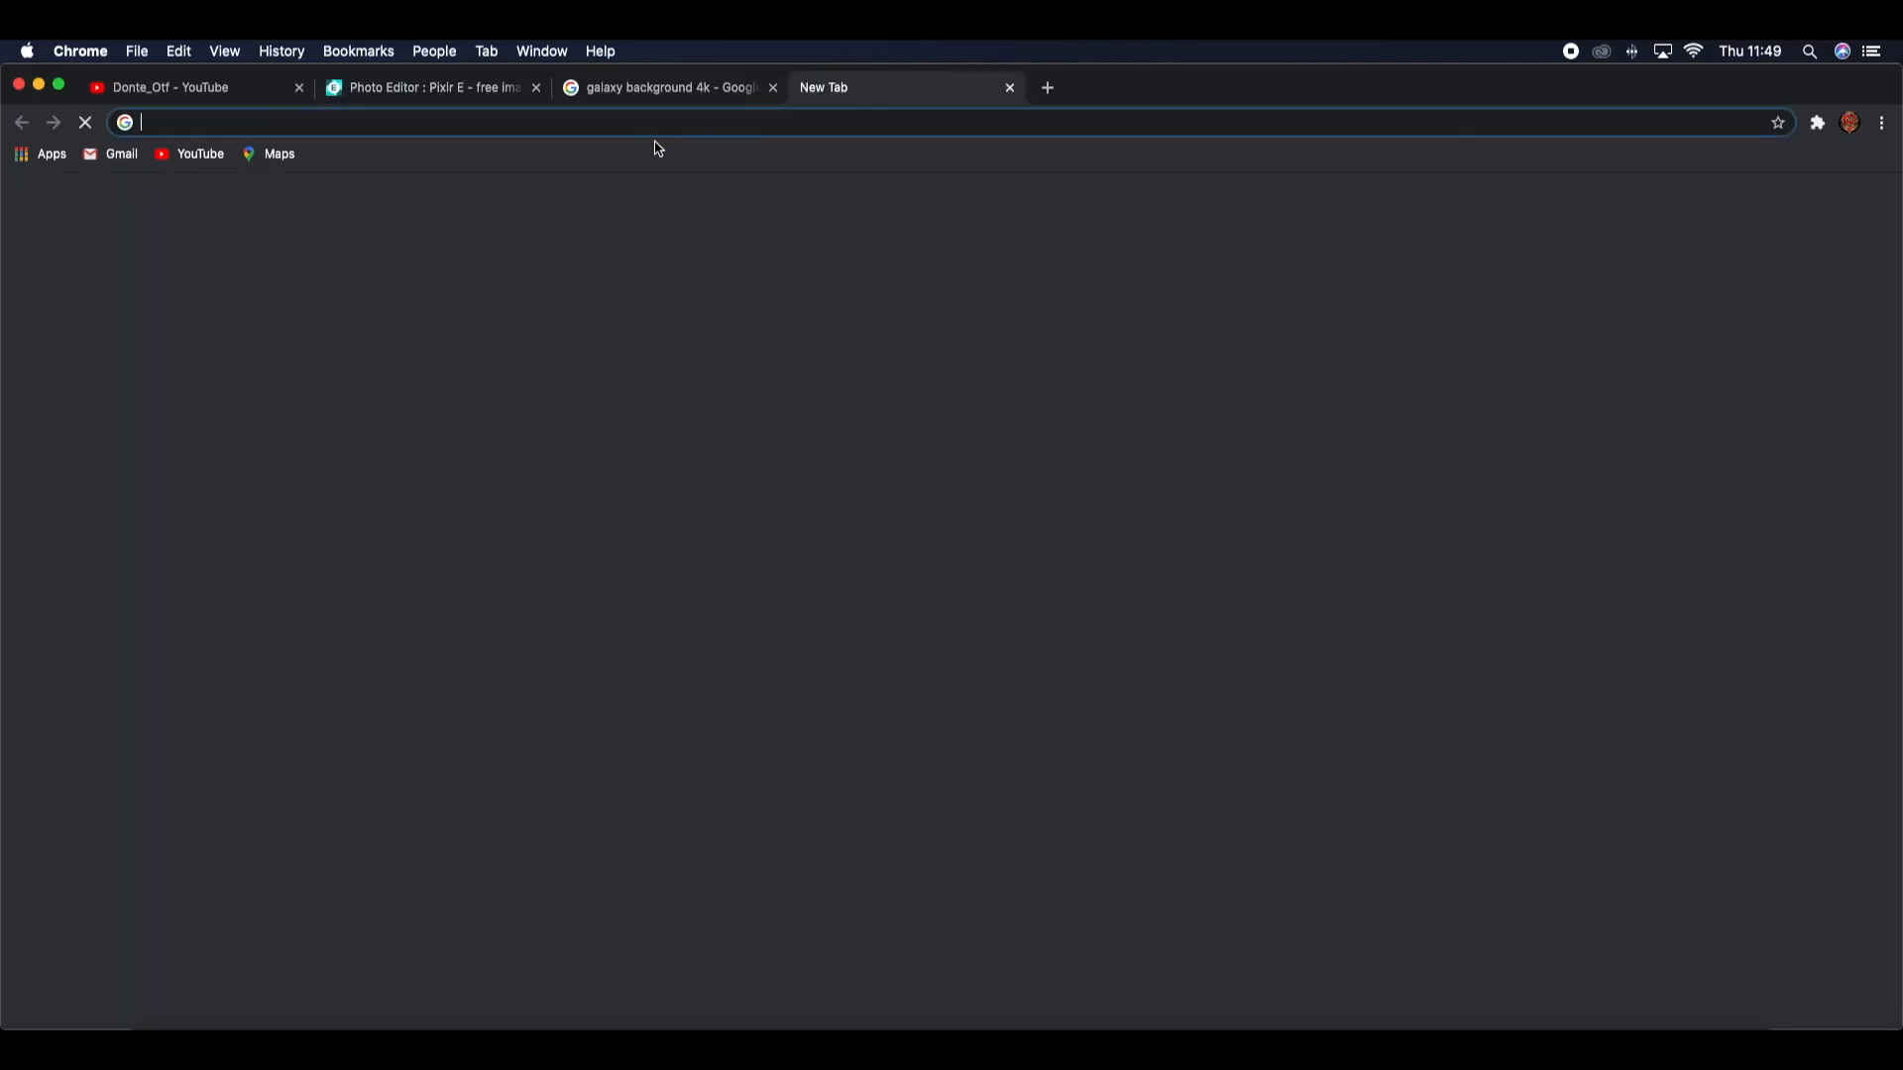
pyautogui.write('dafo')
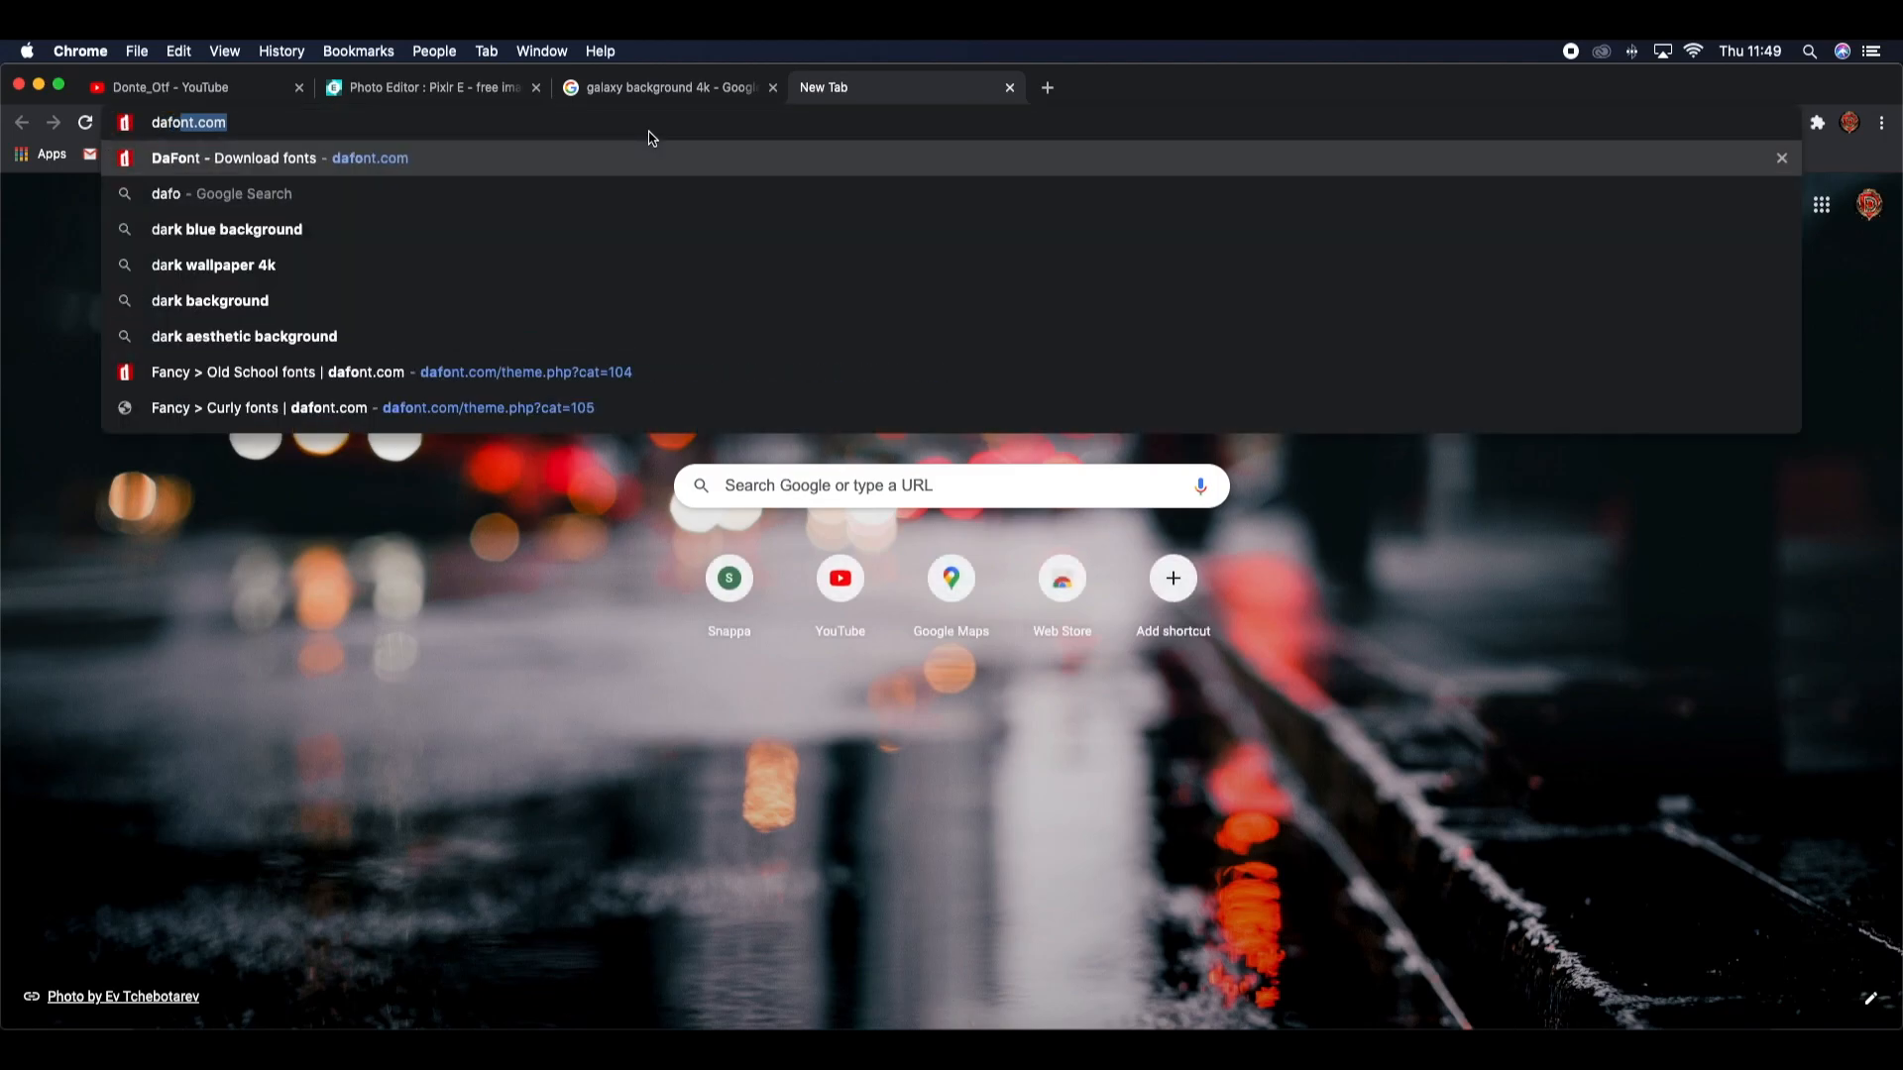
pyautogui.write('nt.com')
pyautogui.press('Return')
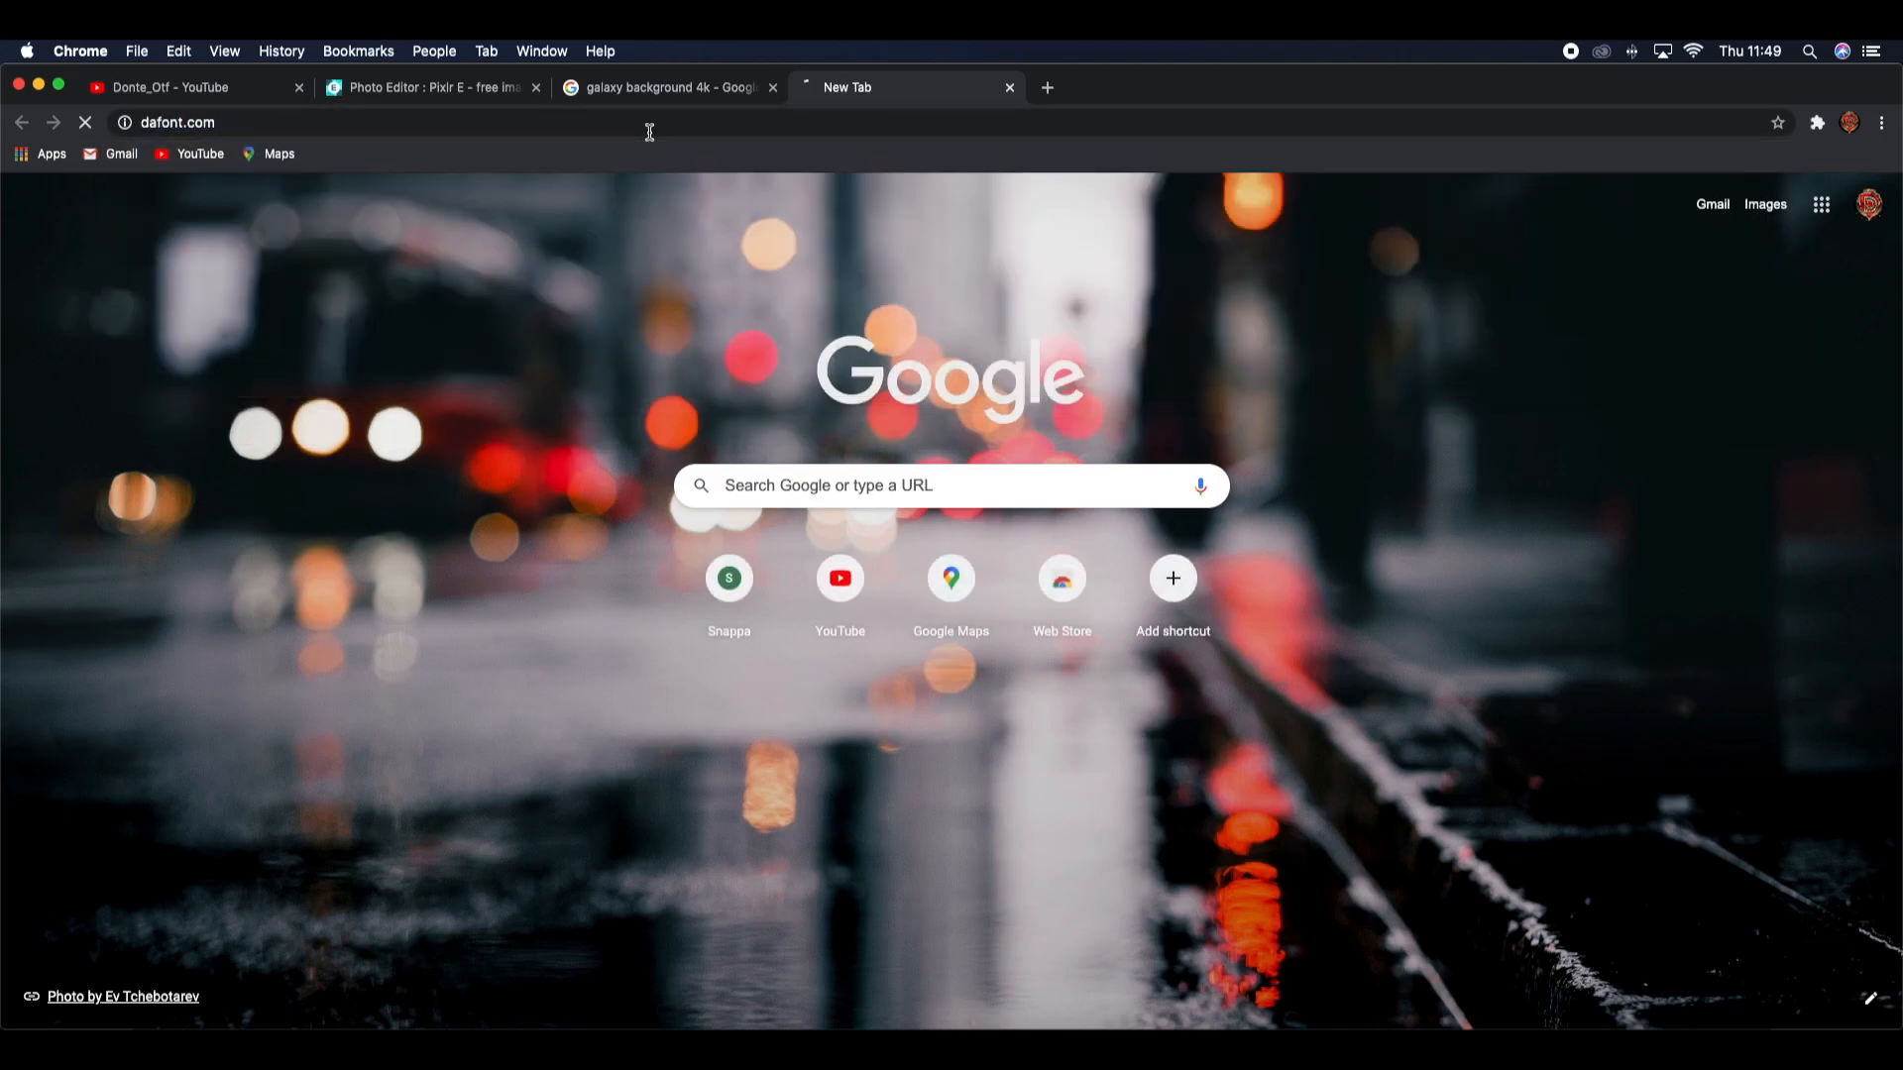
pyautogui.scroll(-5, 461, 536)
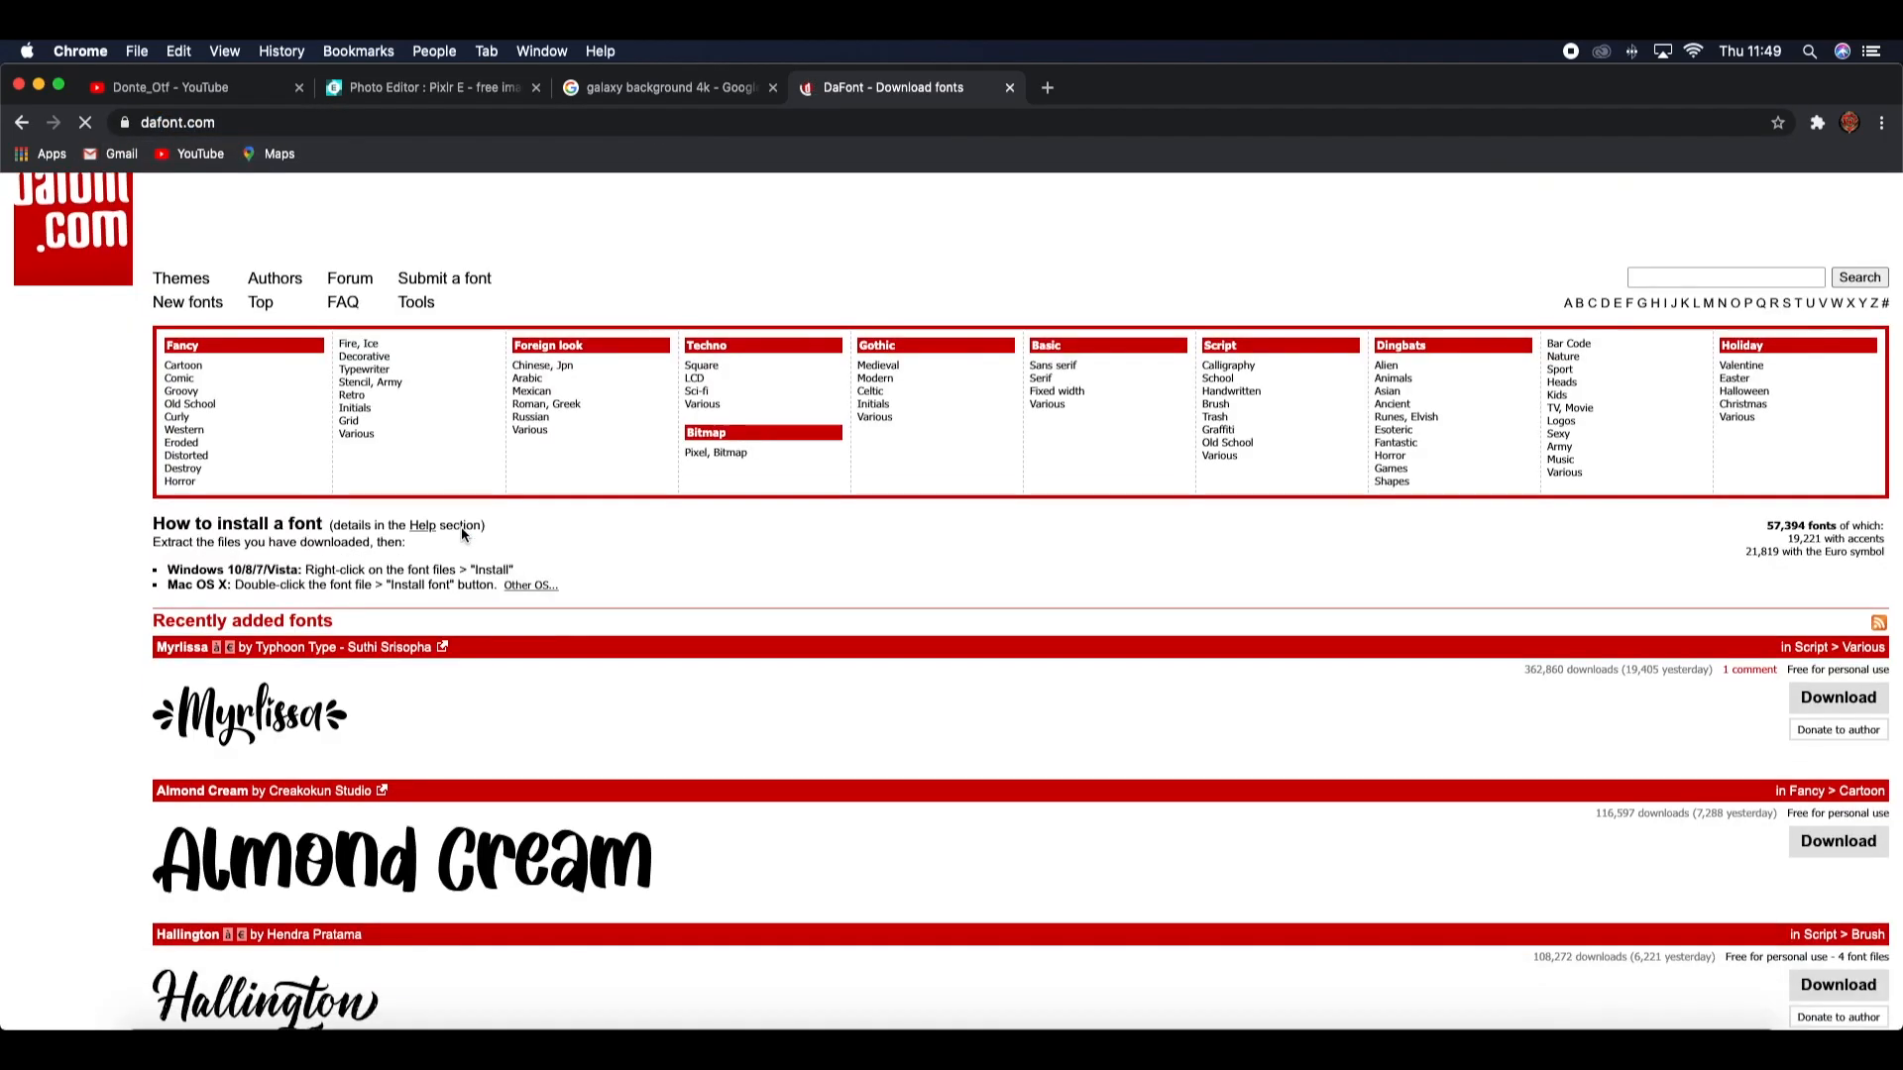
# Step: Look over the recently added fonts and the Fancy > Old School category on dafont.com, and switch back to Pixlr
pyautogui.scroll(-5, 461, 537)
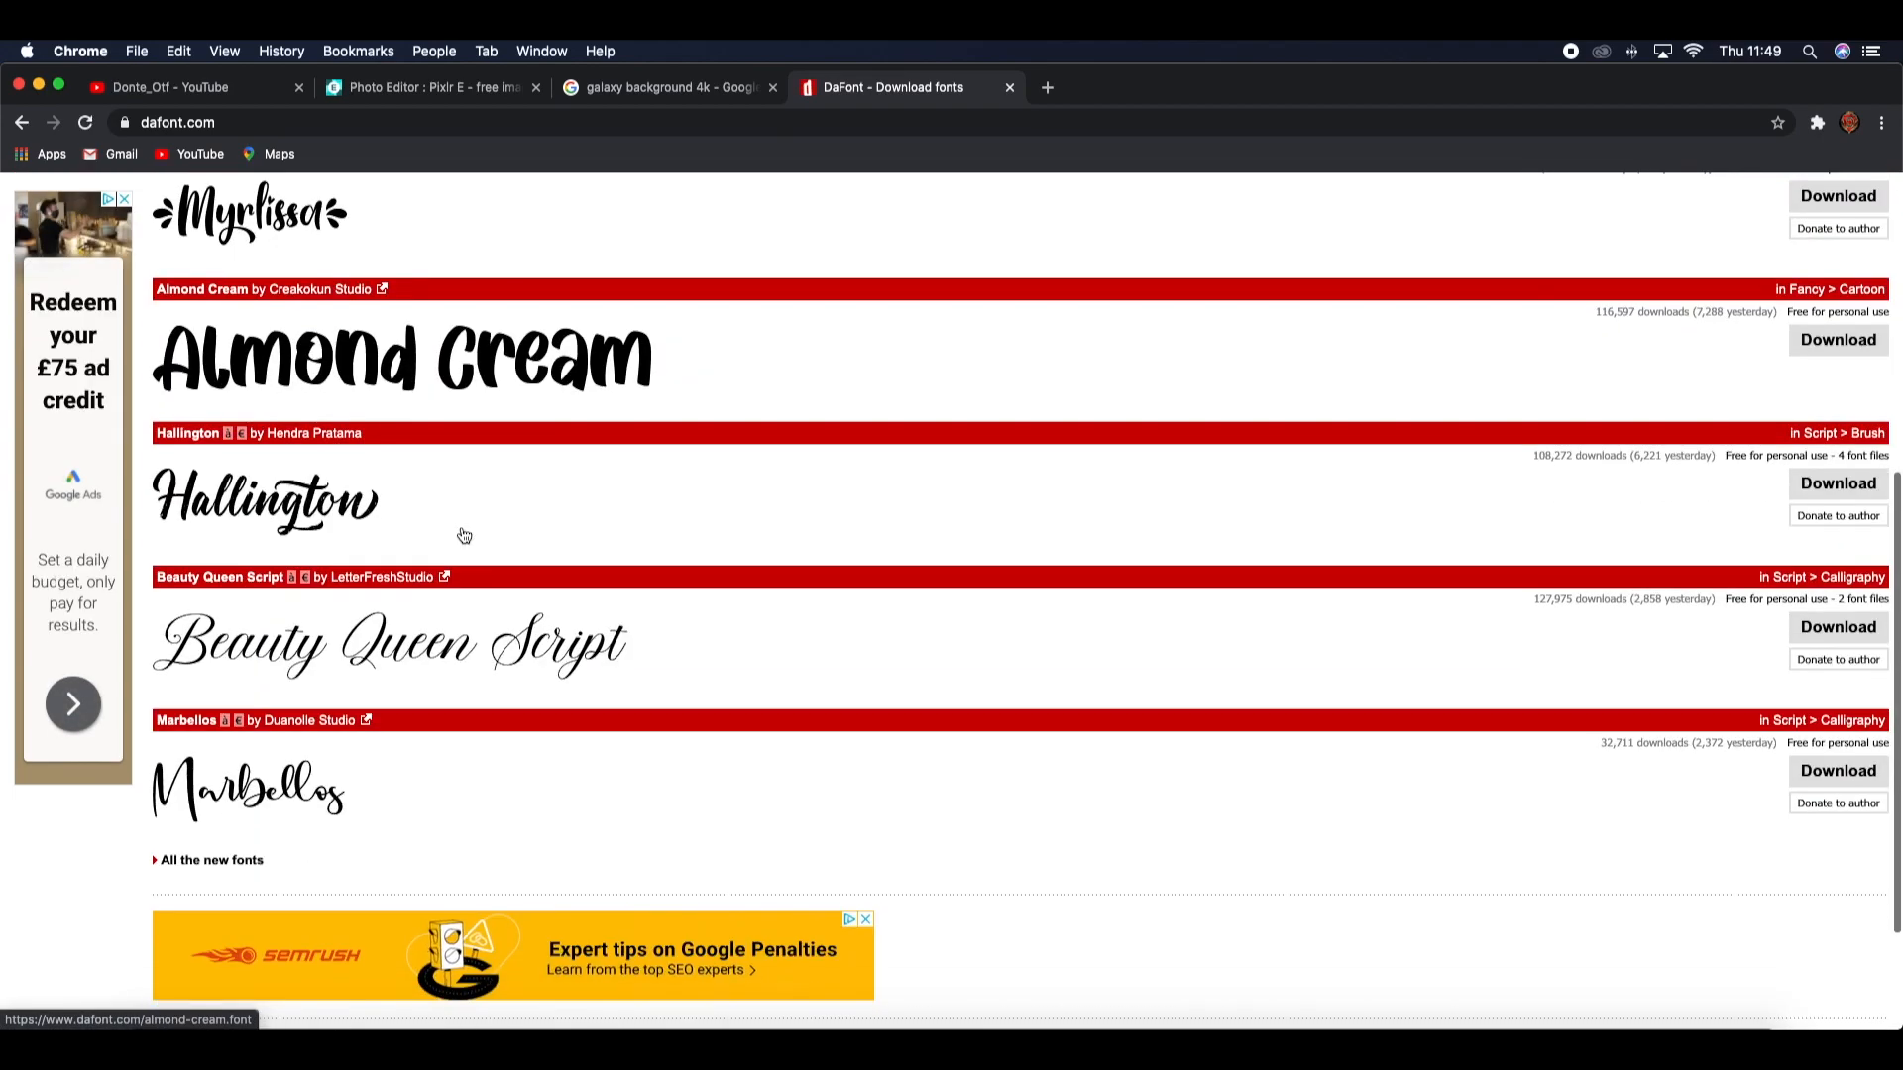
pyautogui.scroll(4, 461, 536)
pyautogui.scroll(7, 460, 533)
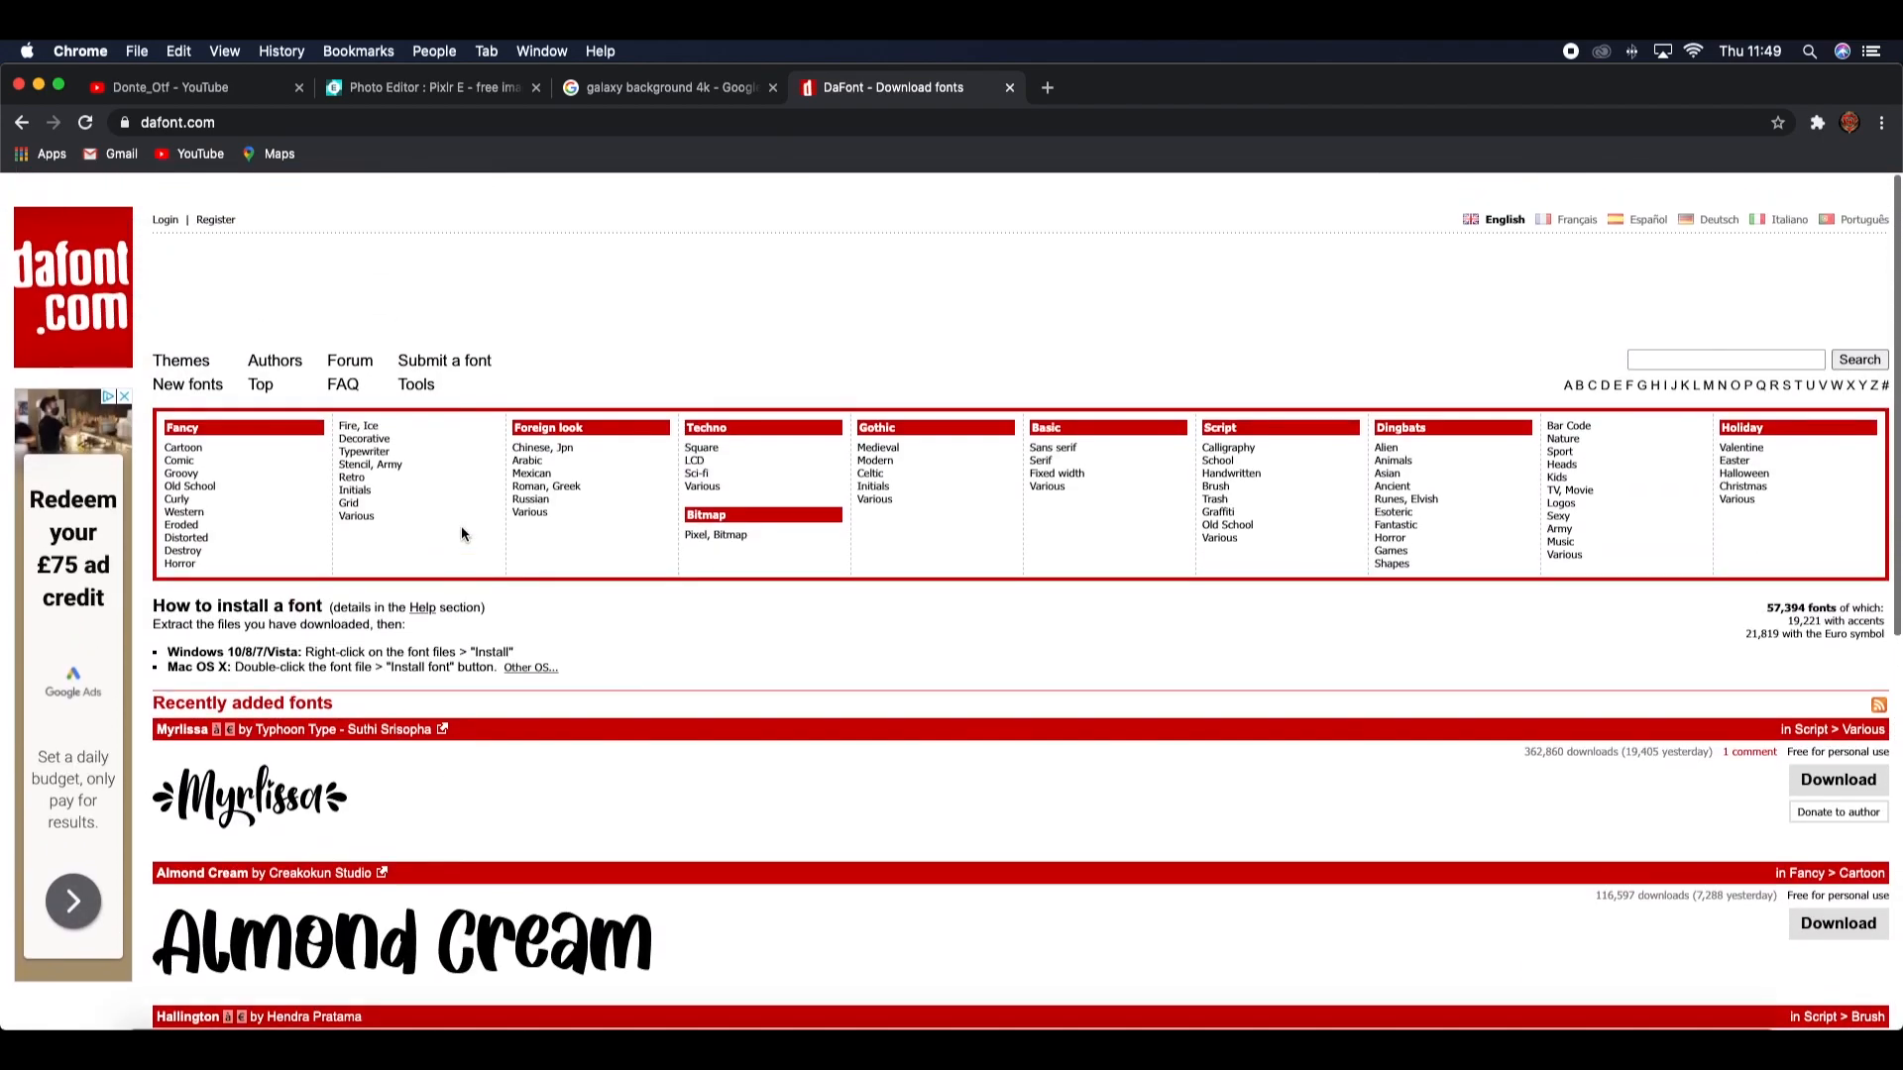
pyautogui.click(196, 453)
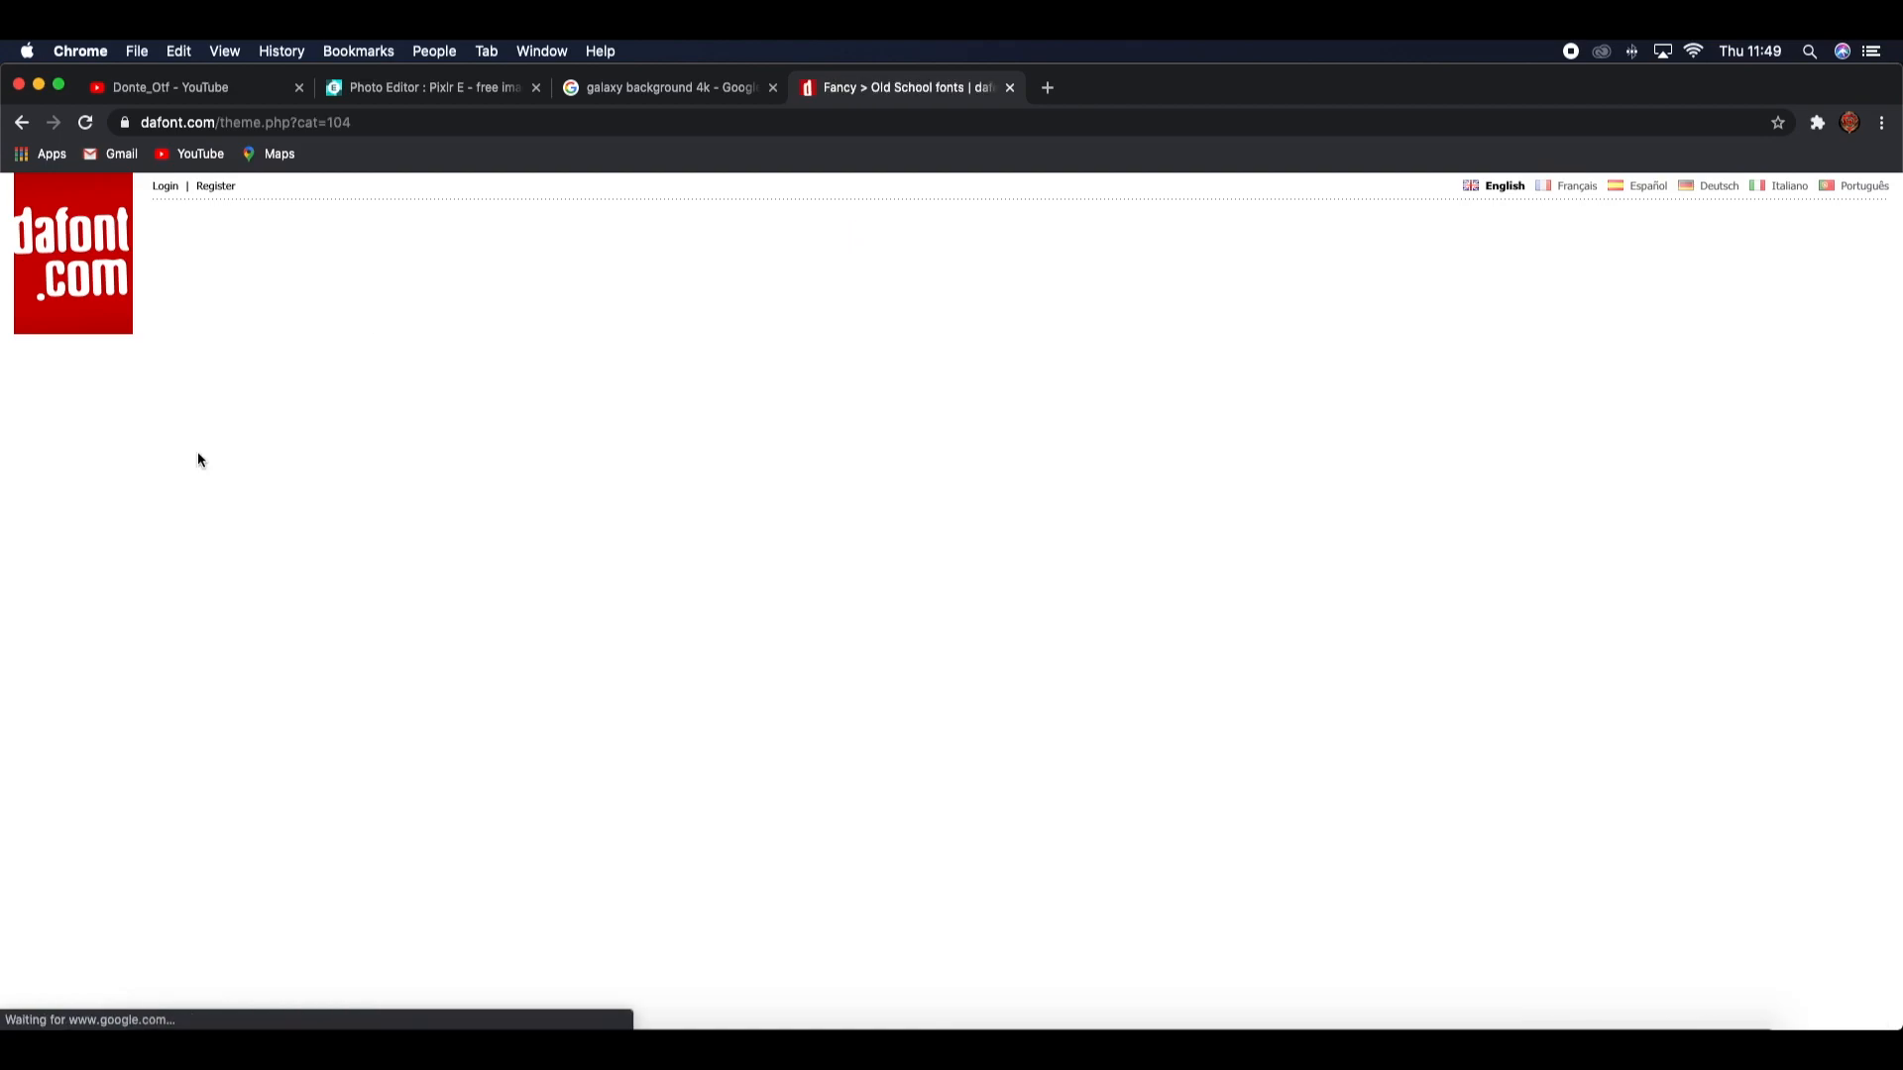
pyautogui.scroll(-7, 395, 542)
pyautogui.scroll(-5, 396, 542)
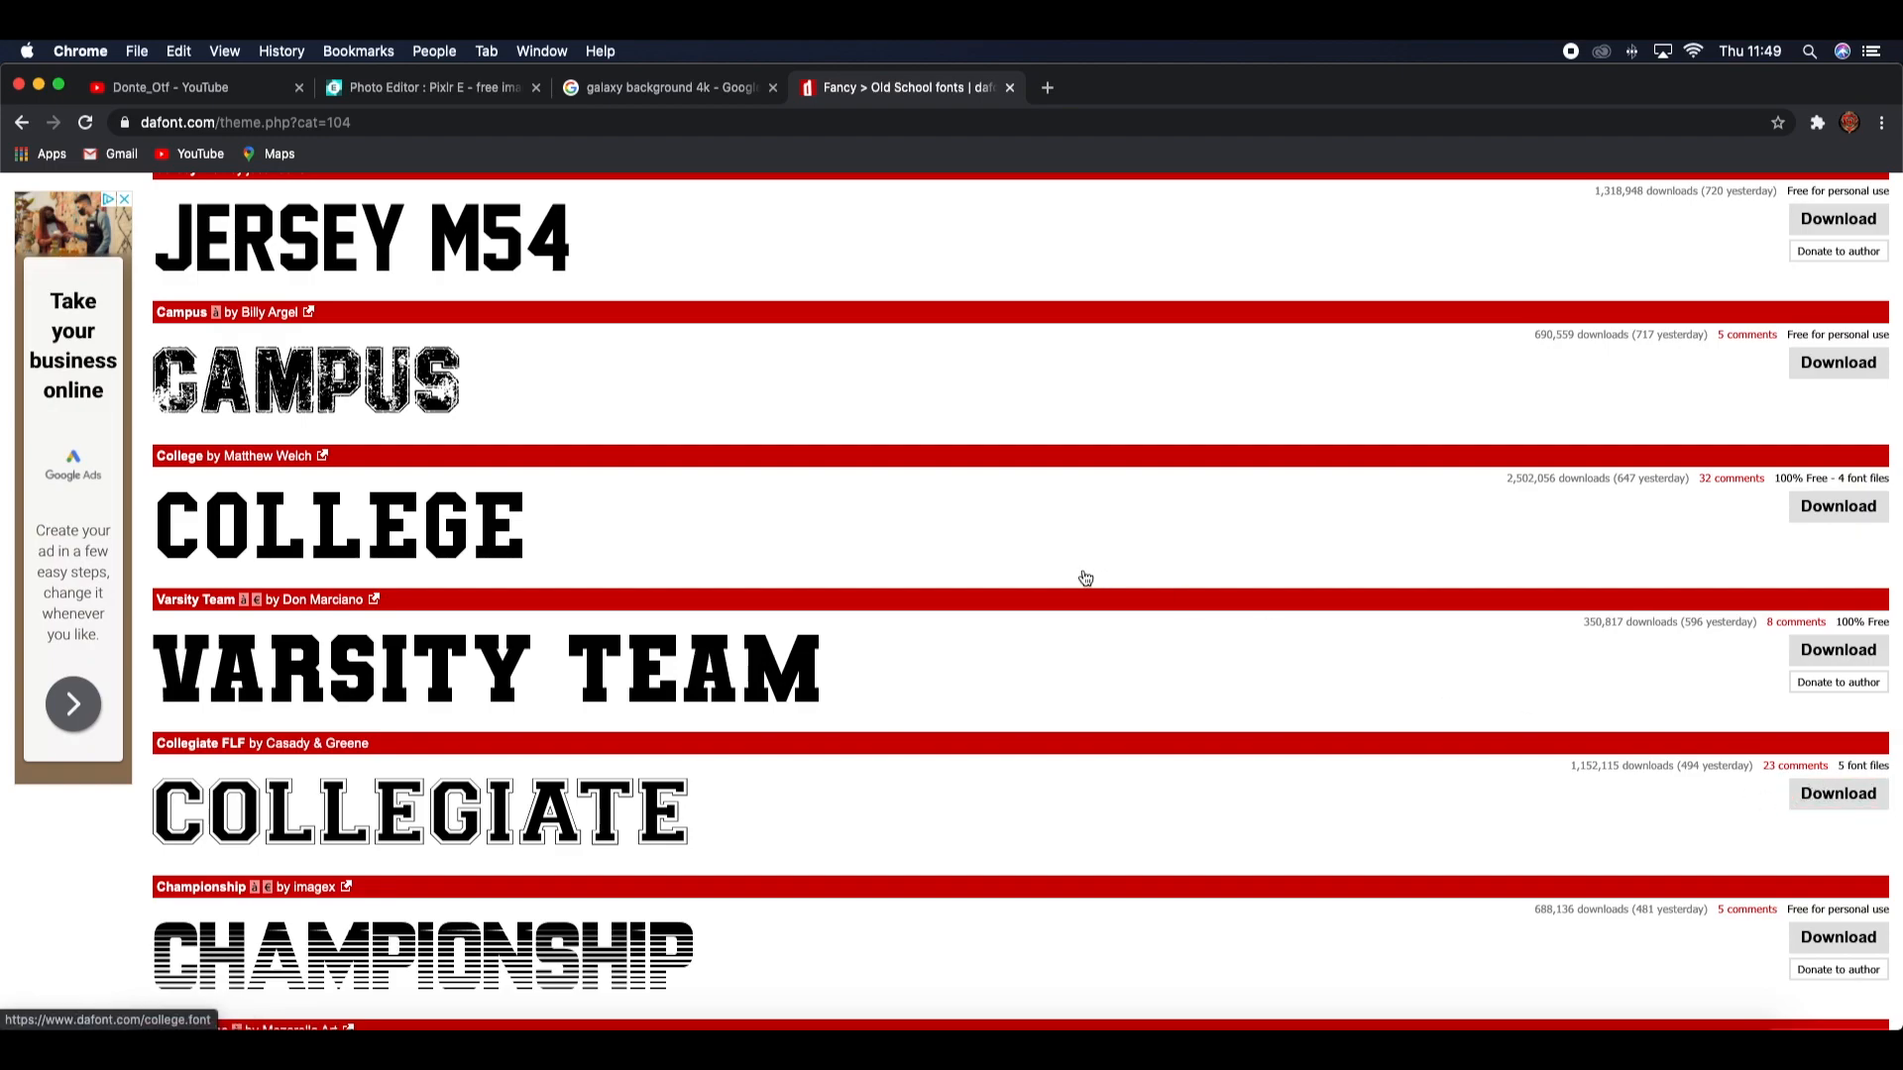
pyautogui.click(436, 87)
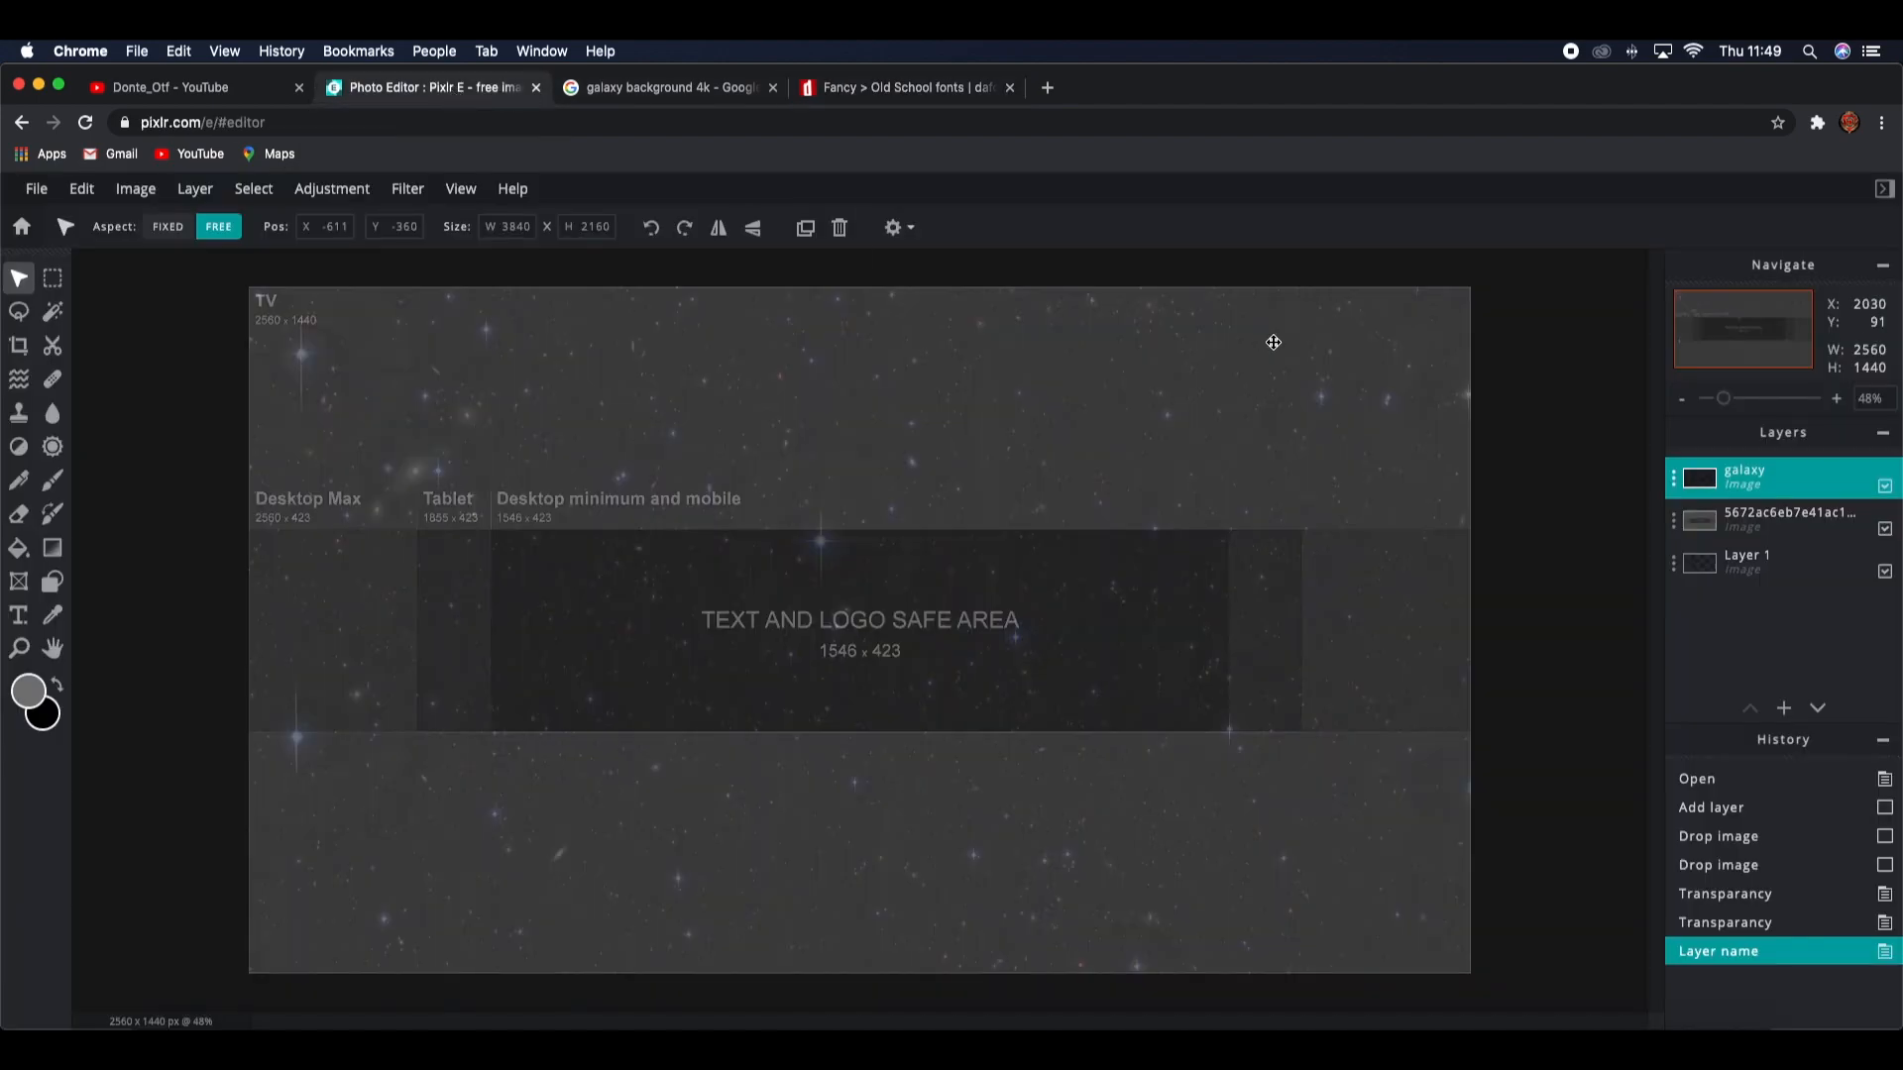
pyautogui.moveTo(1895, 349); pyautogui.dragTo(1413, 367)
pyautogui.moveTo(1459, 91); pyautogui.dragTo(914, 466)
pyautogui.moveTo(1413, 611); pyautogui.dragTo(1897, 610)
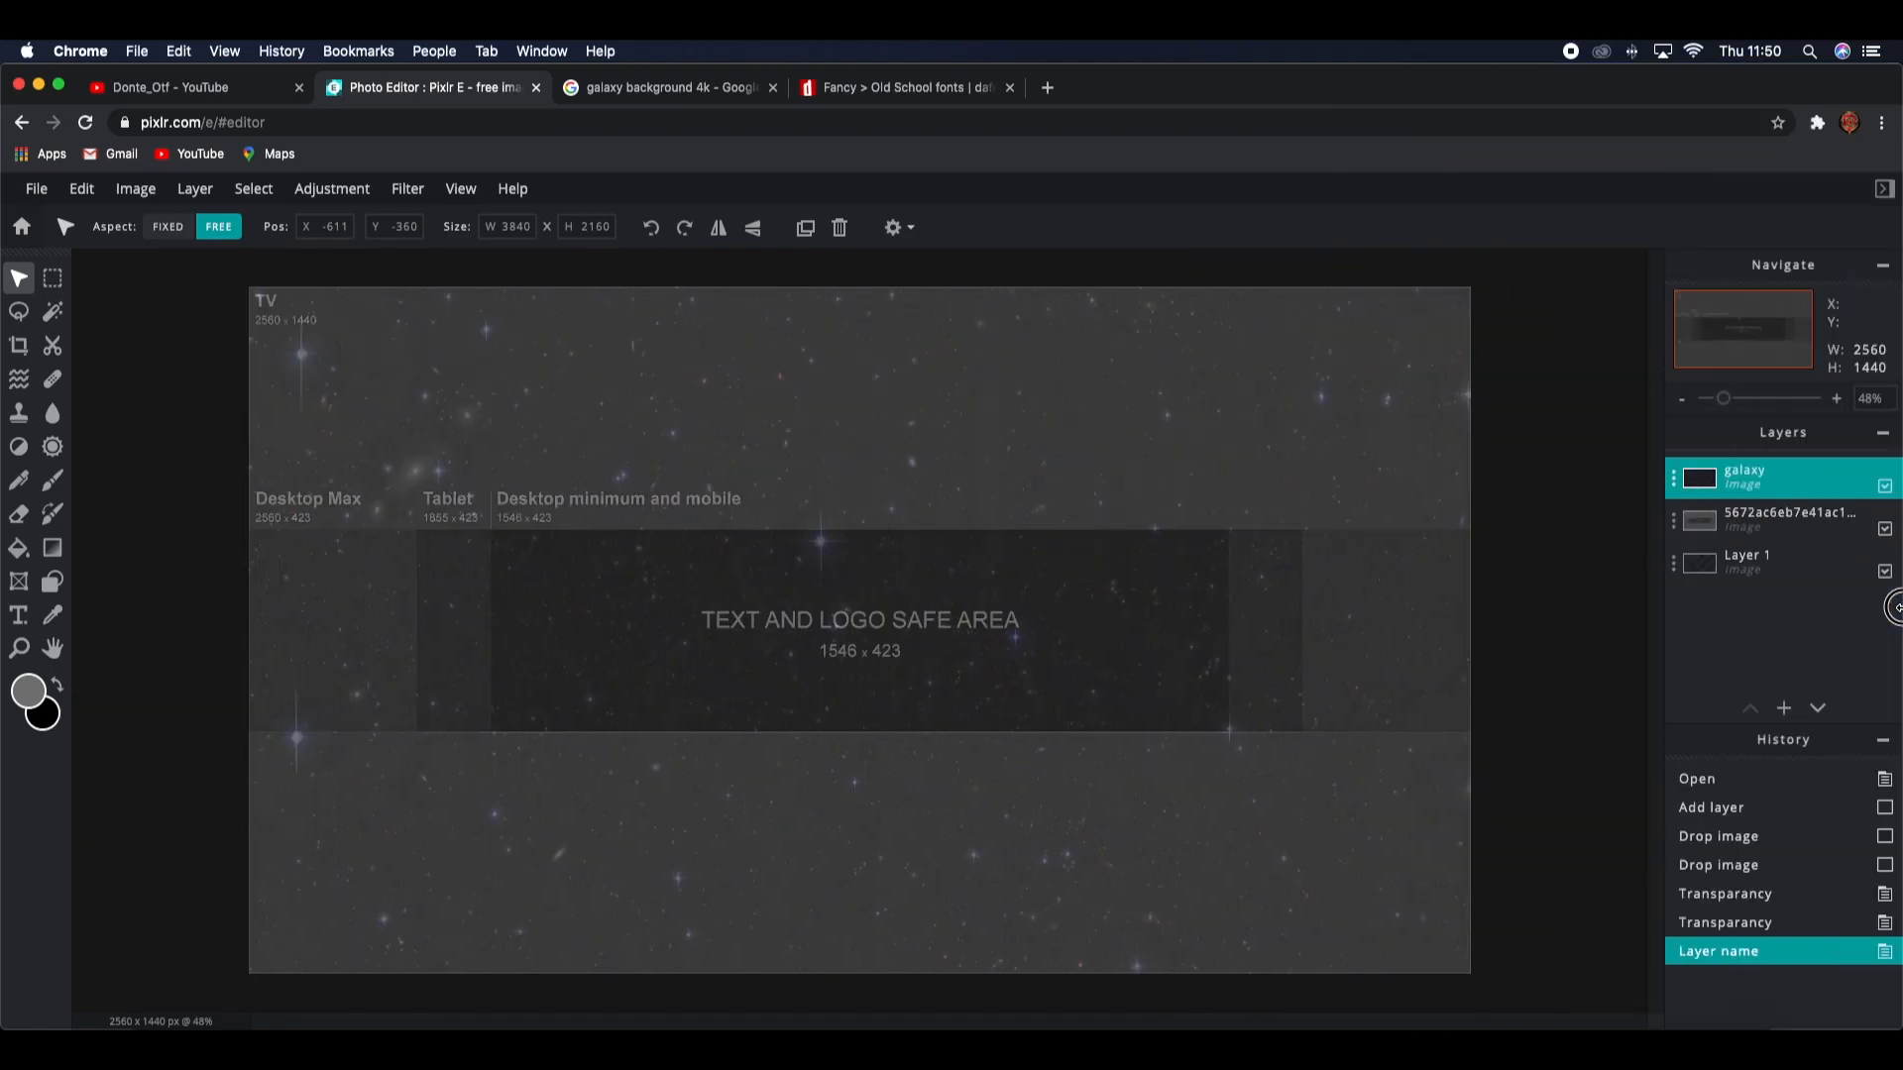
# Step: Add a new text layer over the safe area and view the list of available fonts
pyautogui.click(17, 618)
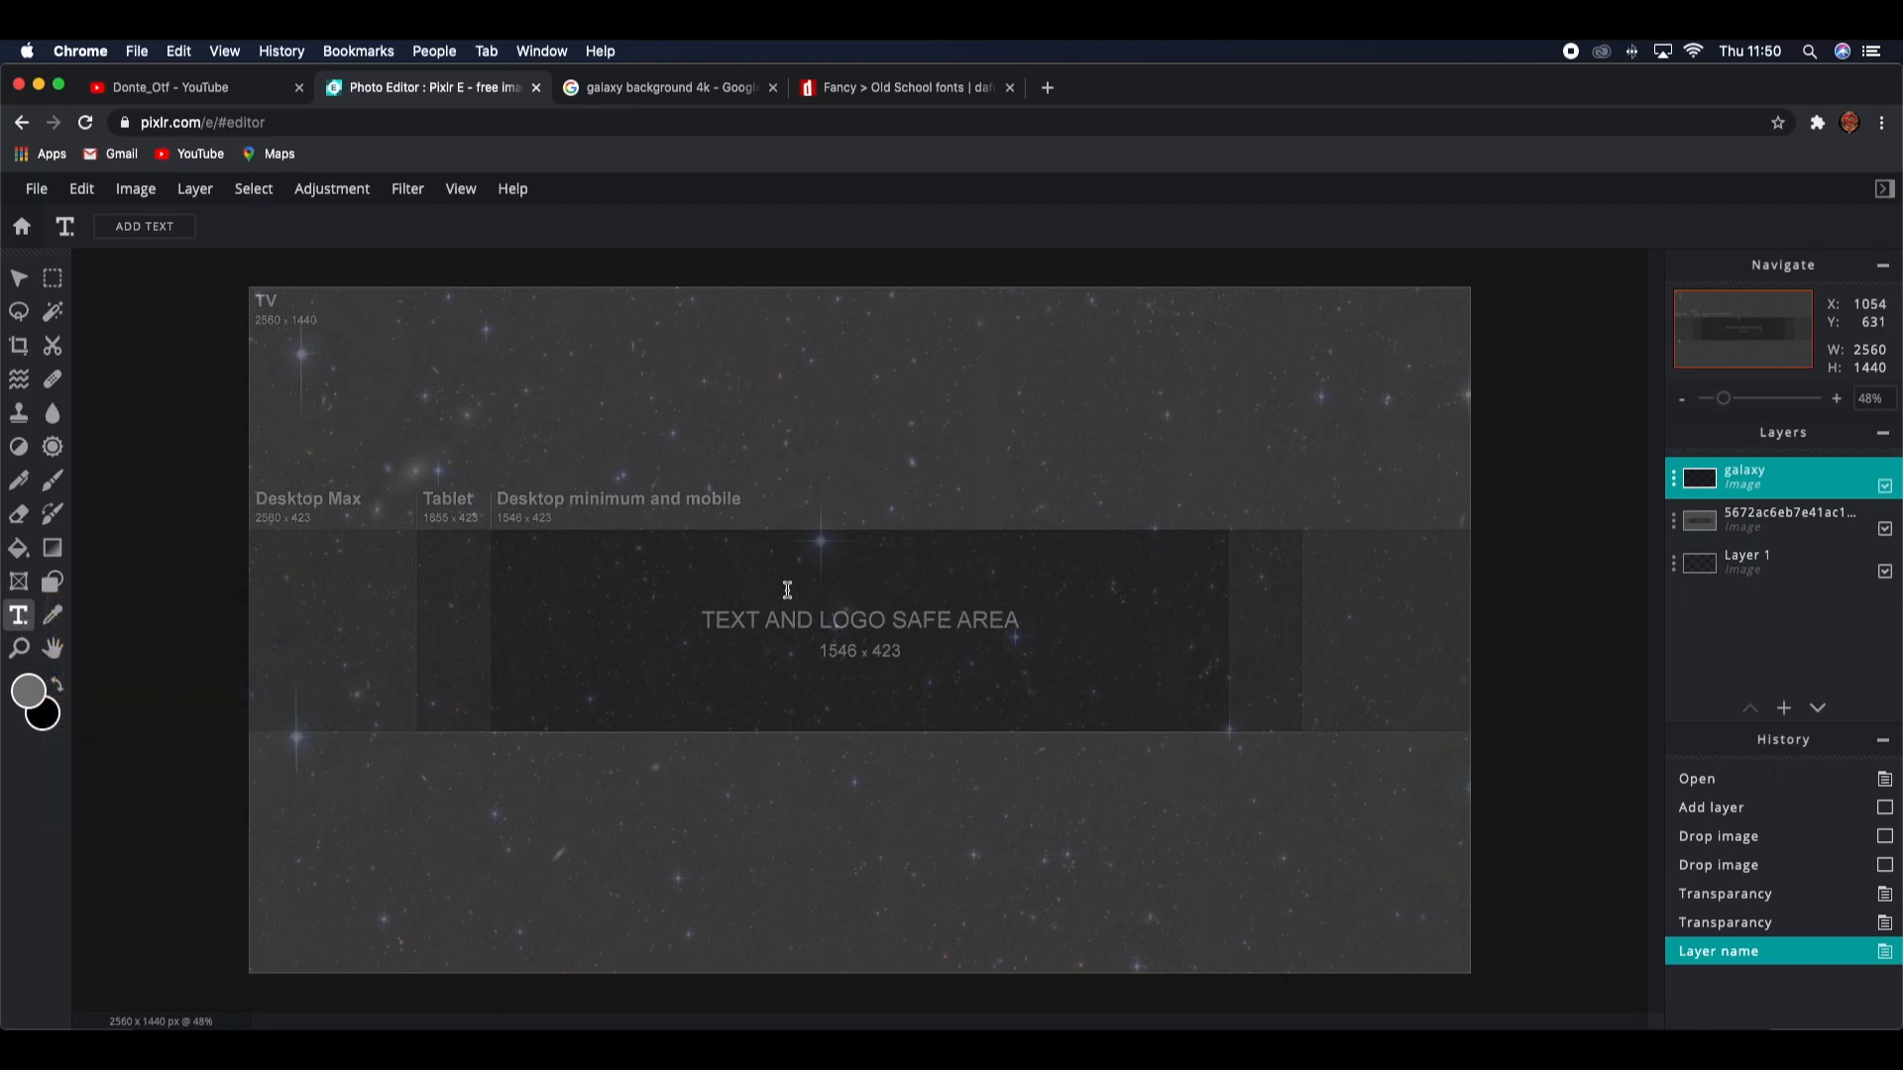
pyautogui.click(810, 606)
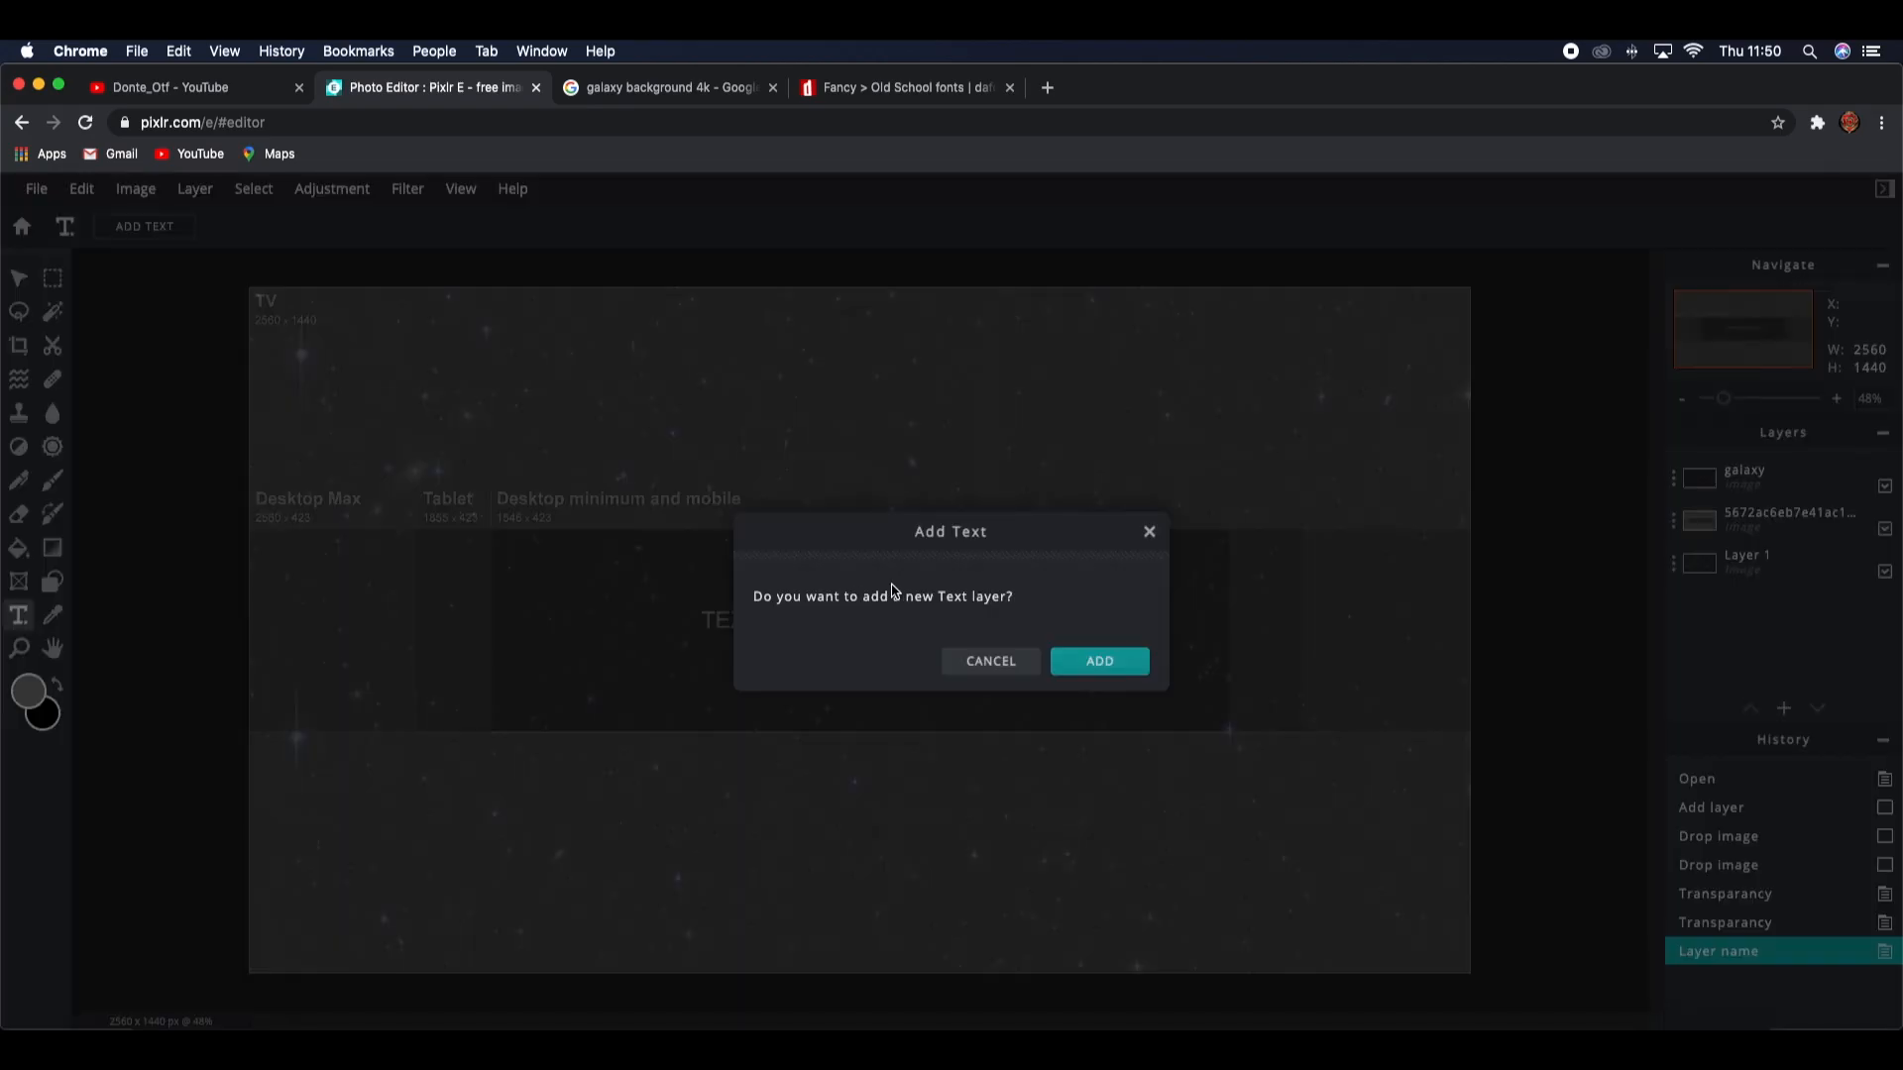
pyautogui.click(1114, 665)
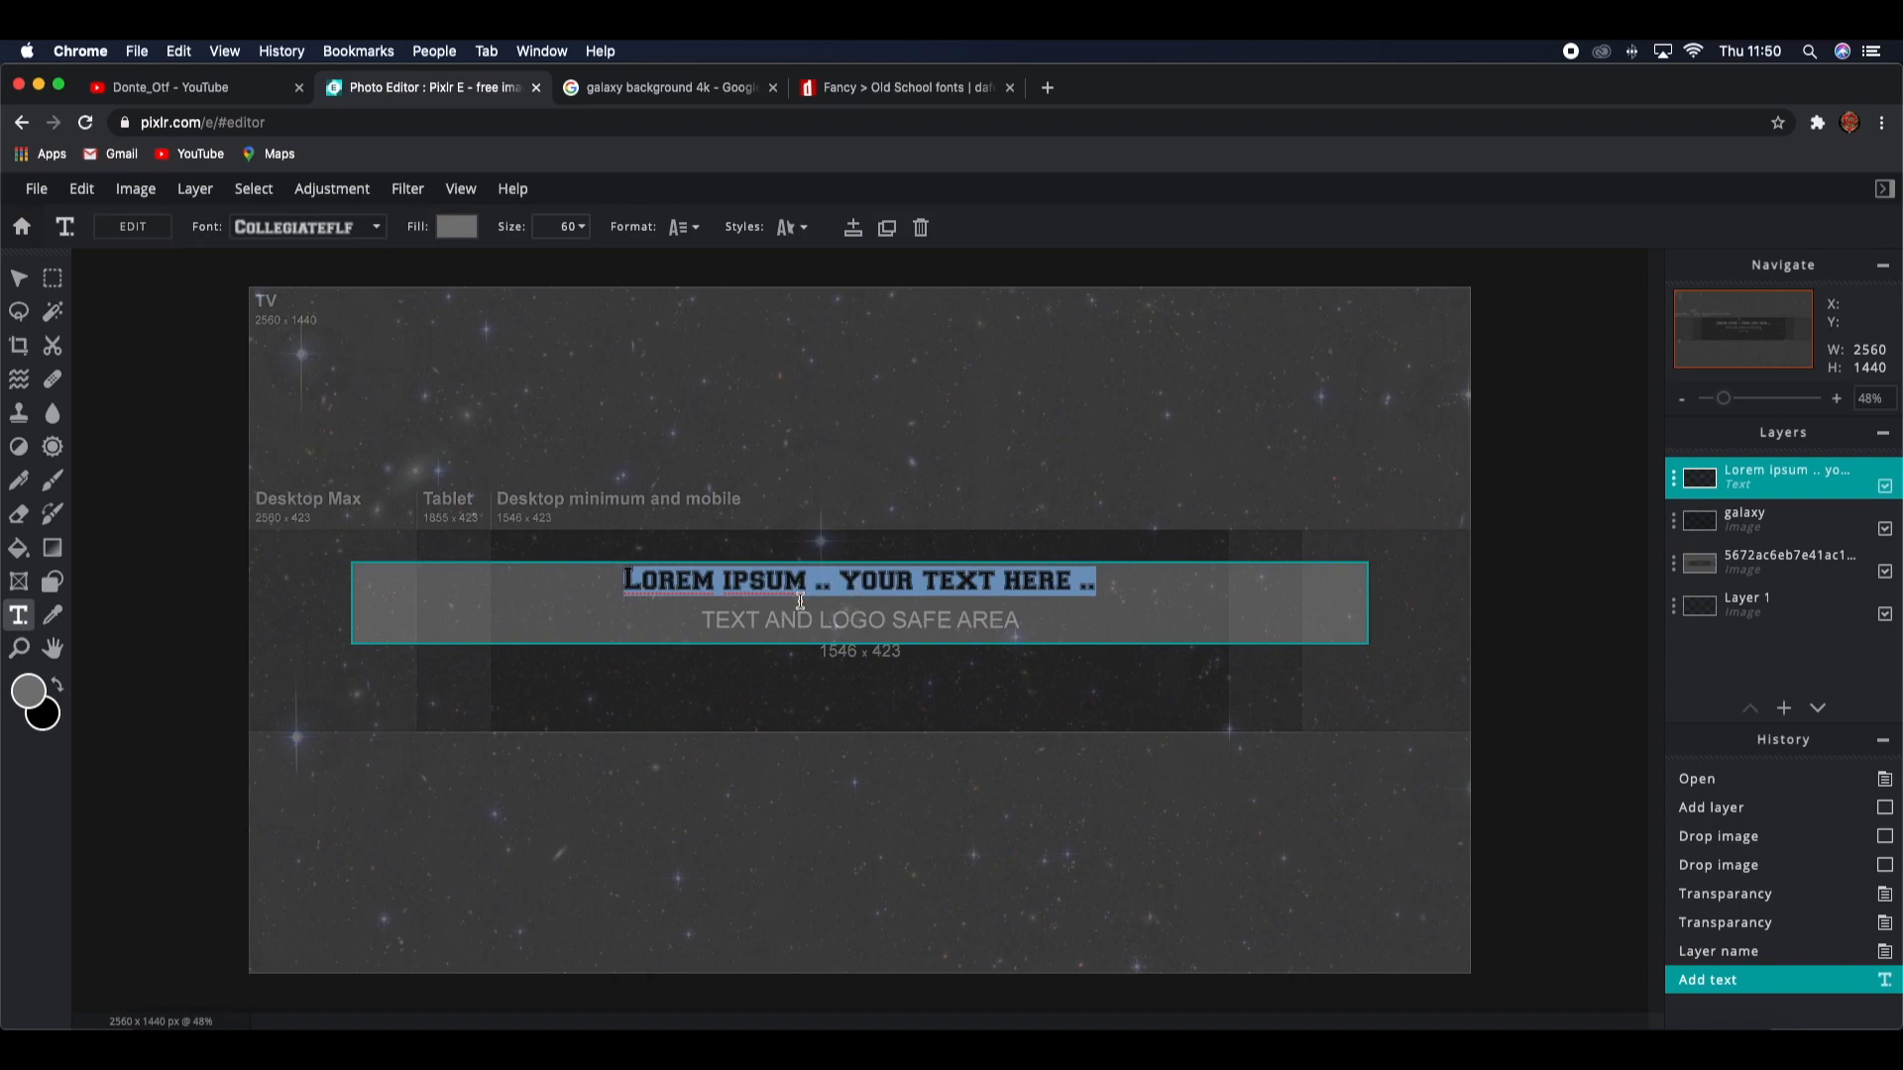
pyautogui.click(285, 230)
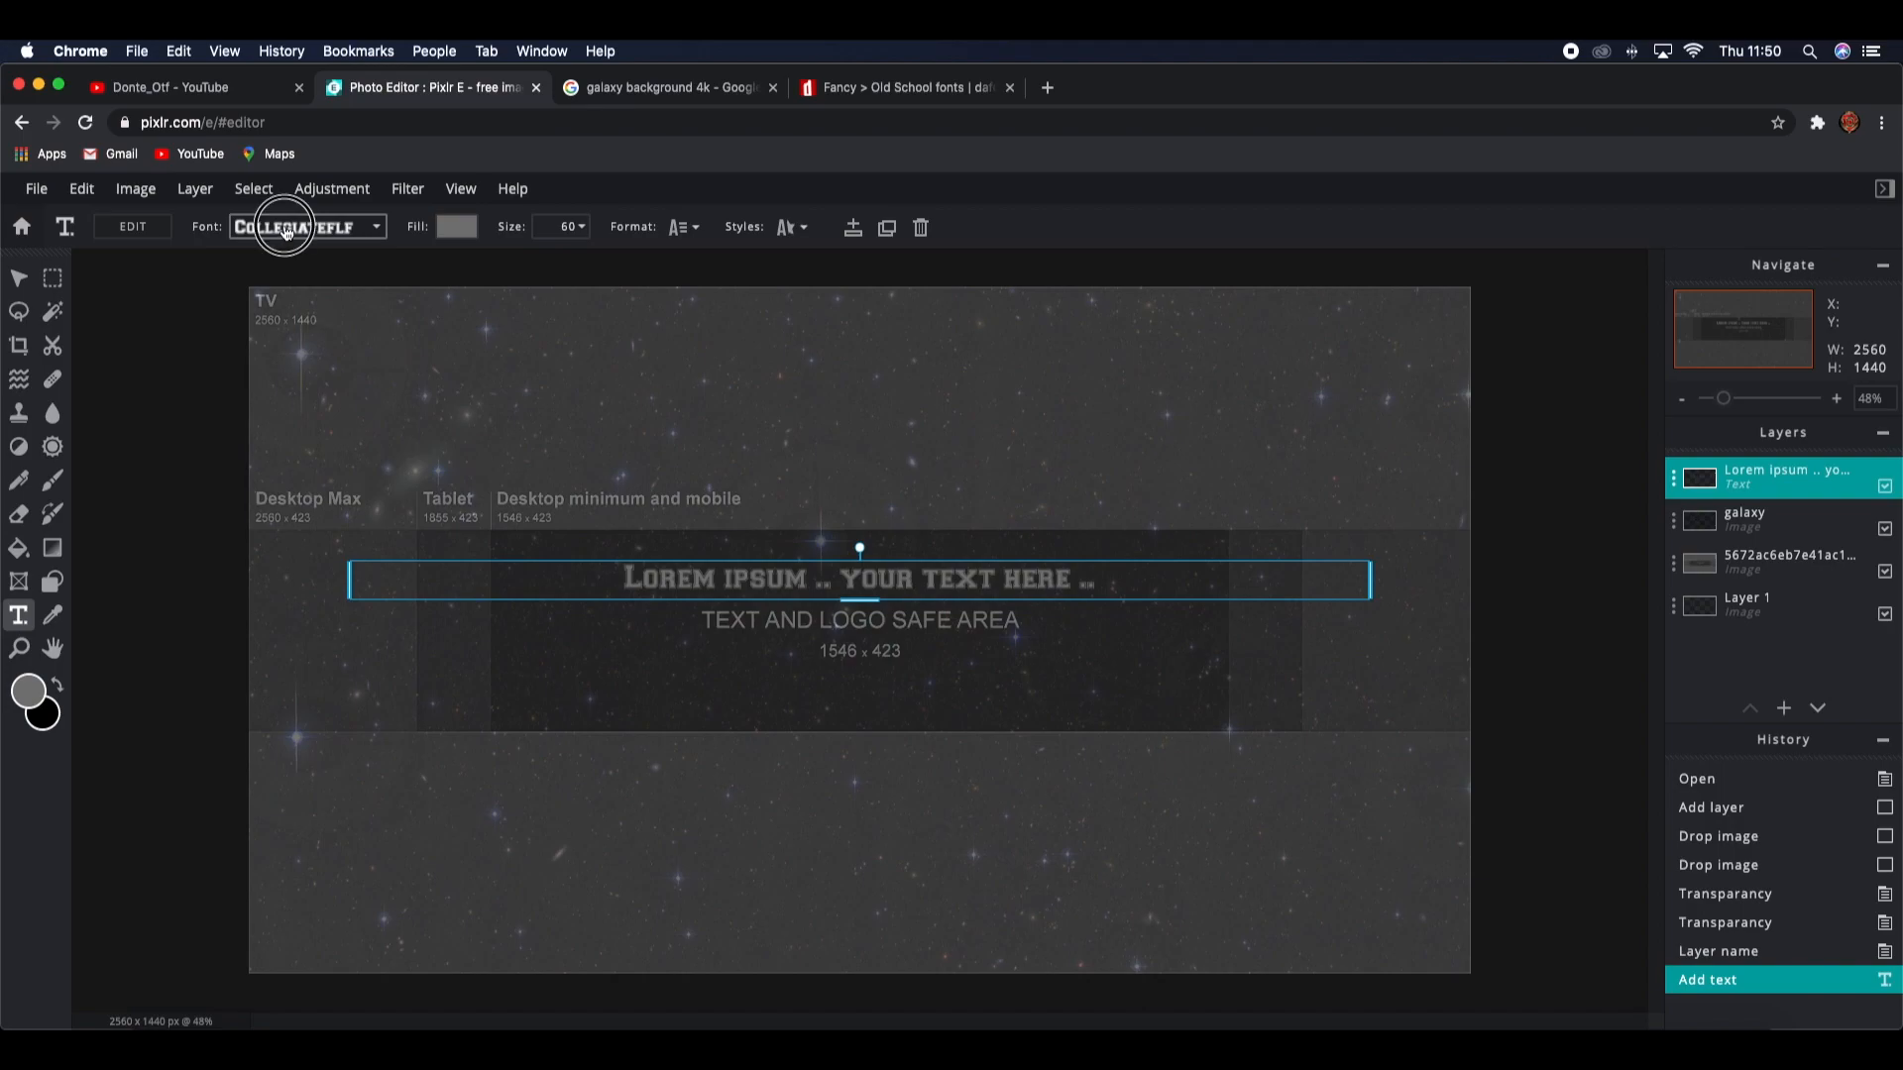
pyautogui.click(288, 232)
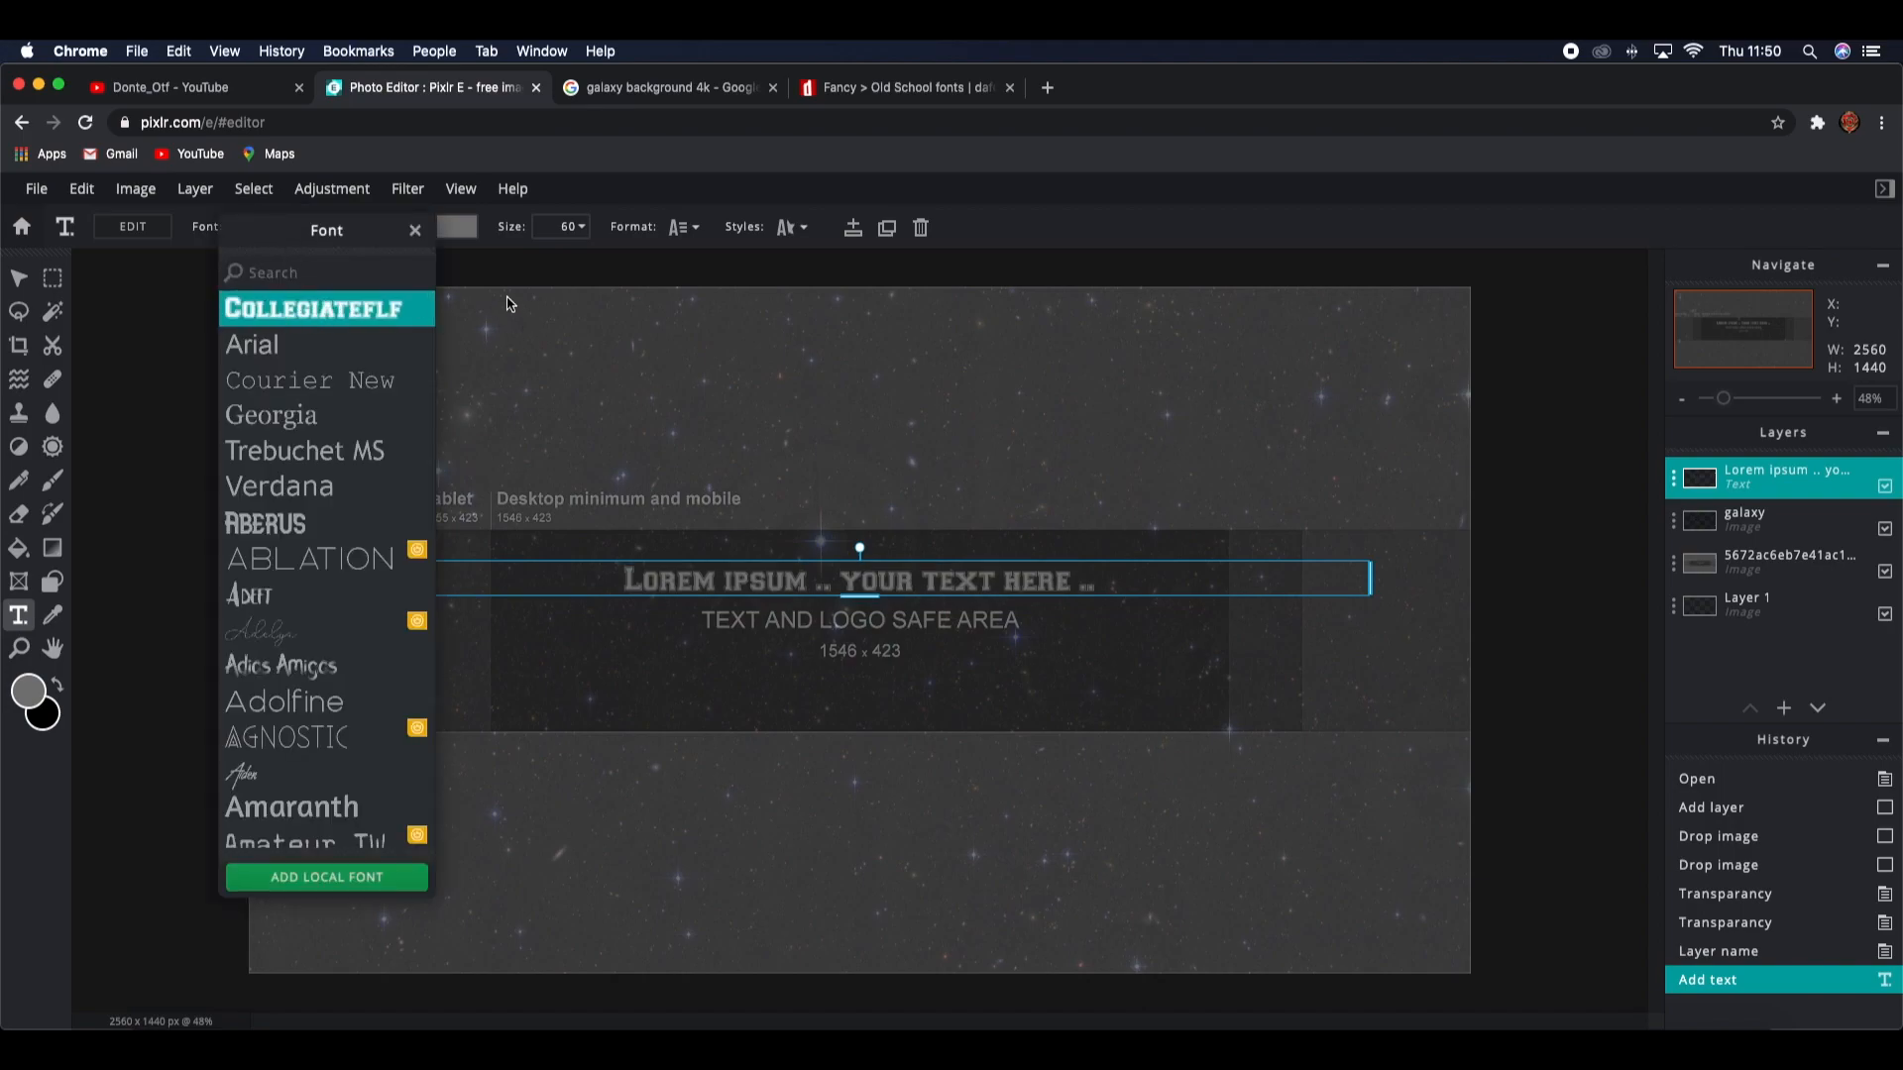
pyautogui.click(415, 231)
# Step: Replace the placeholder text with the channel name in capitals
pyautogui.click(771, 583)
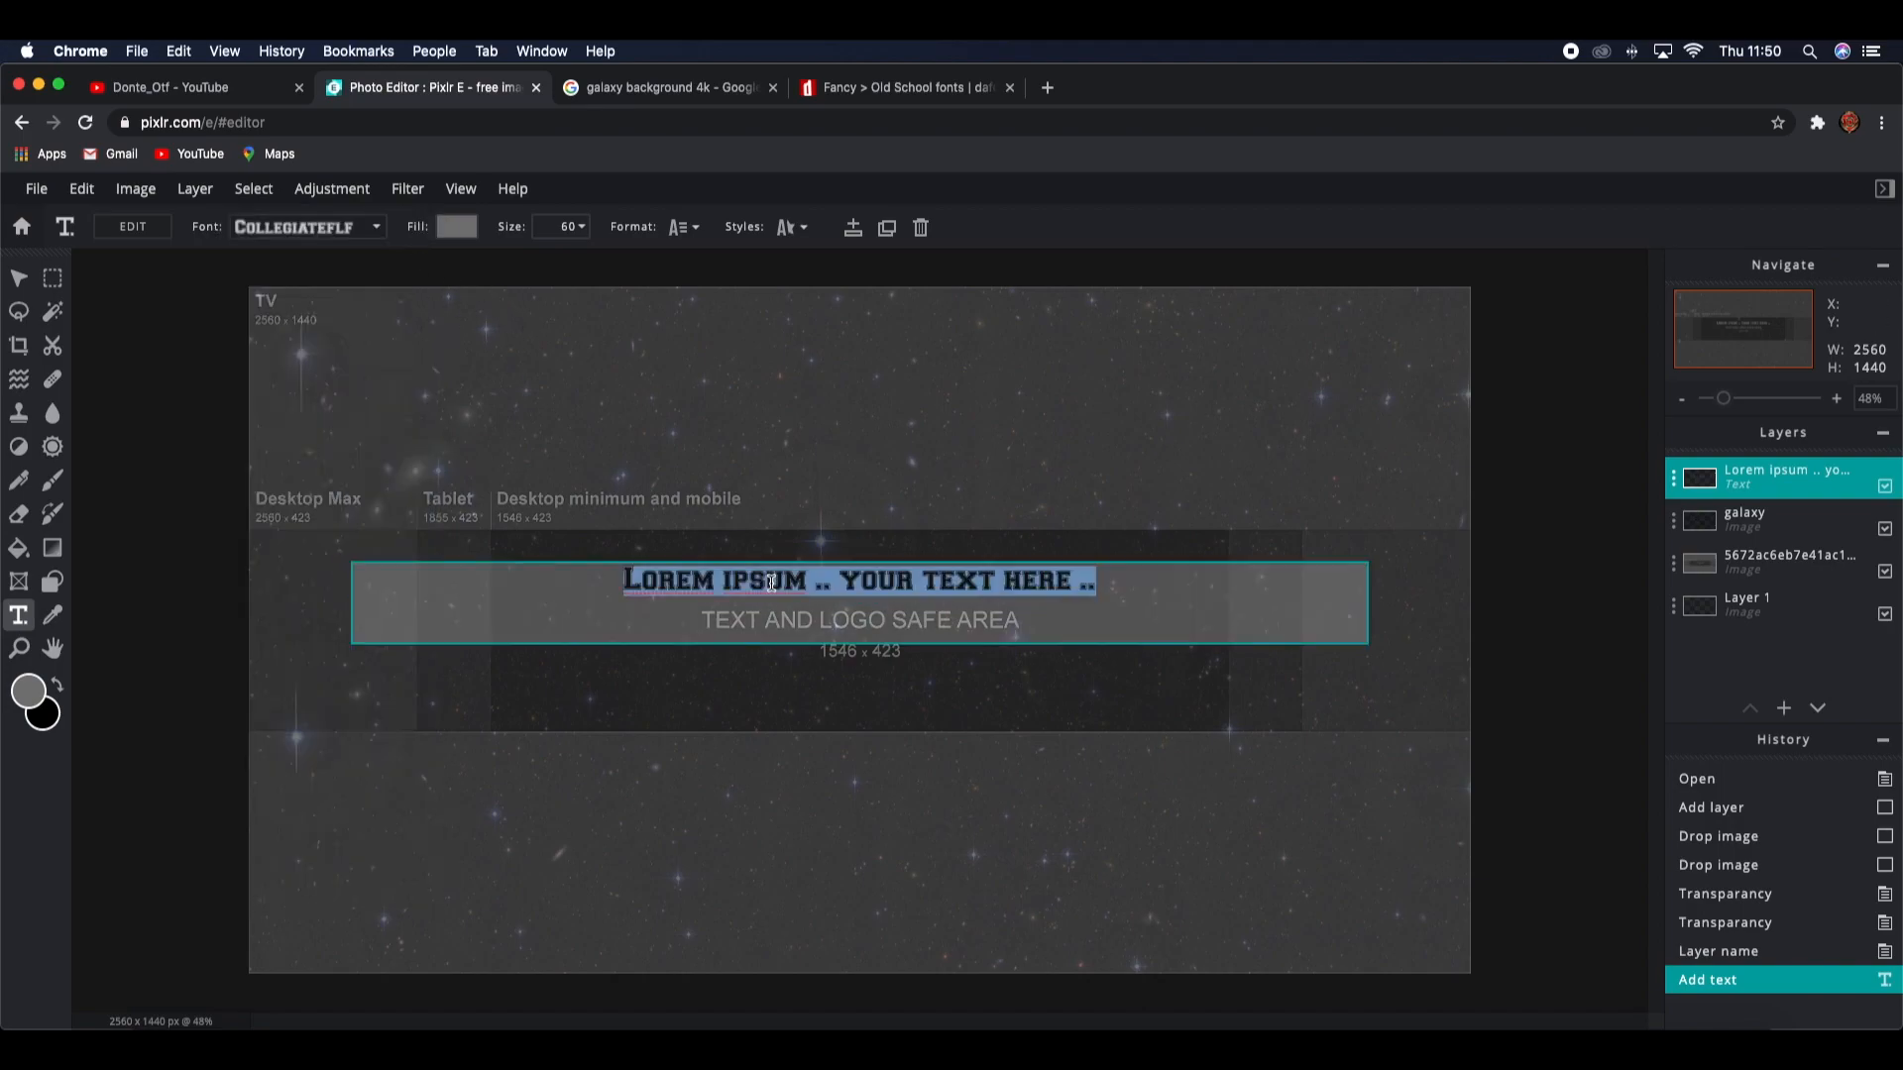
pyautogui.press('BackSpace')
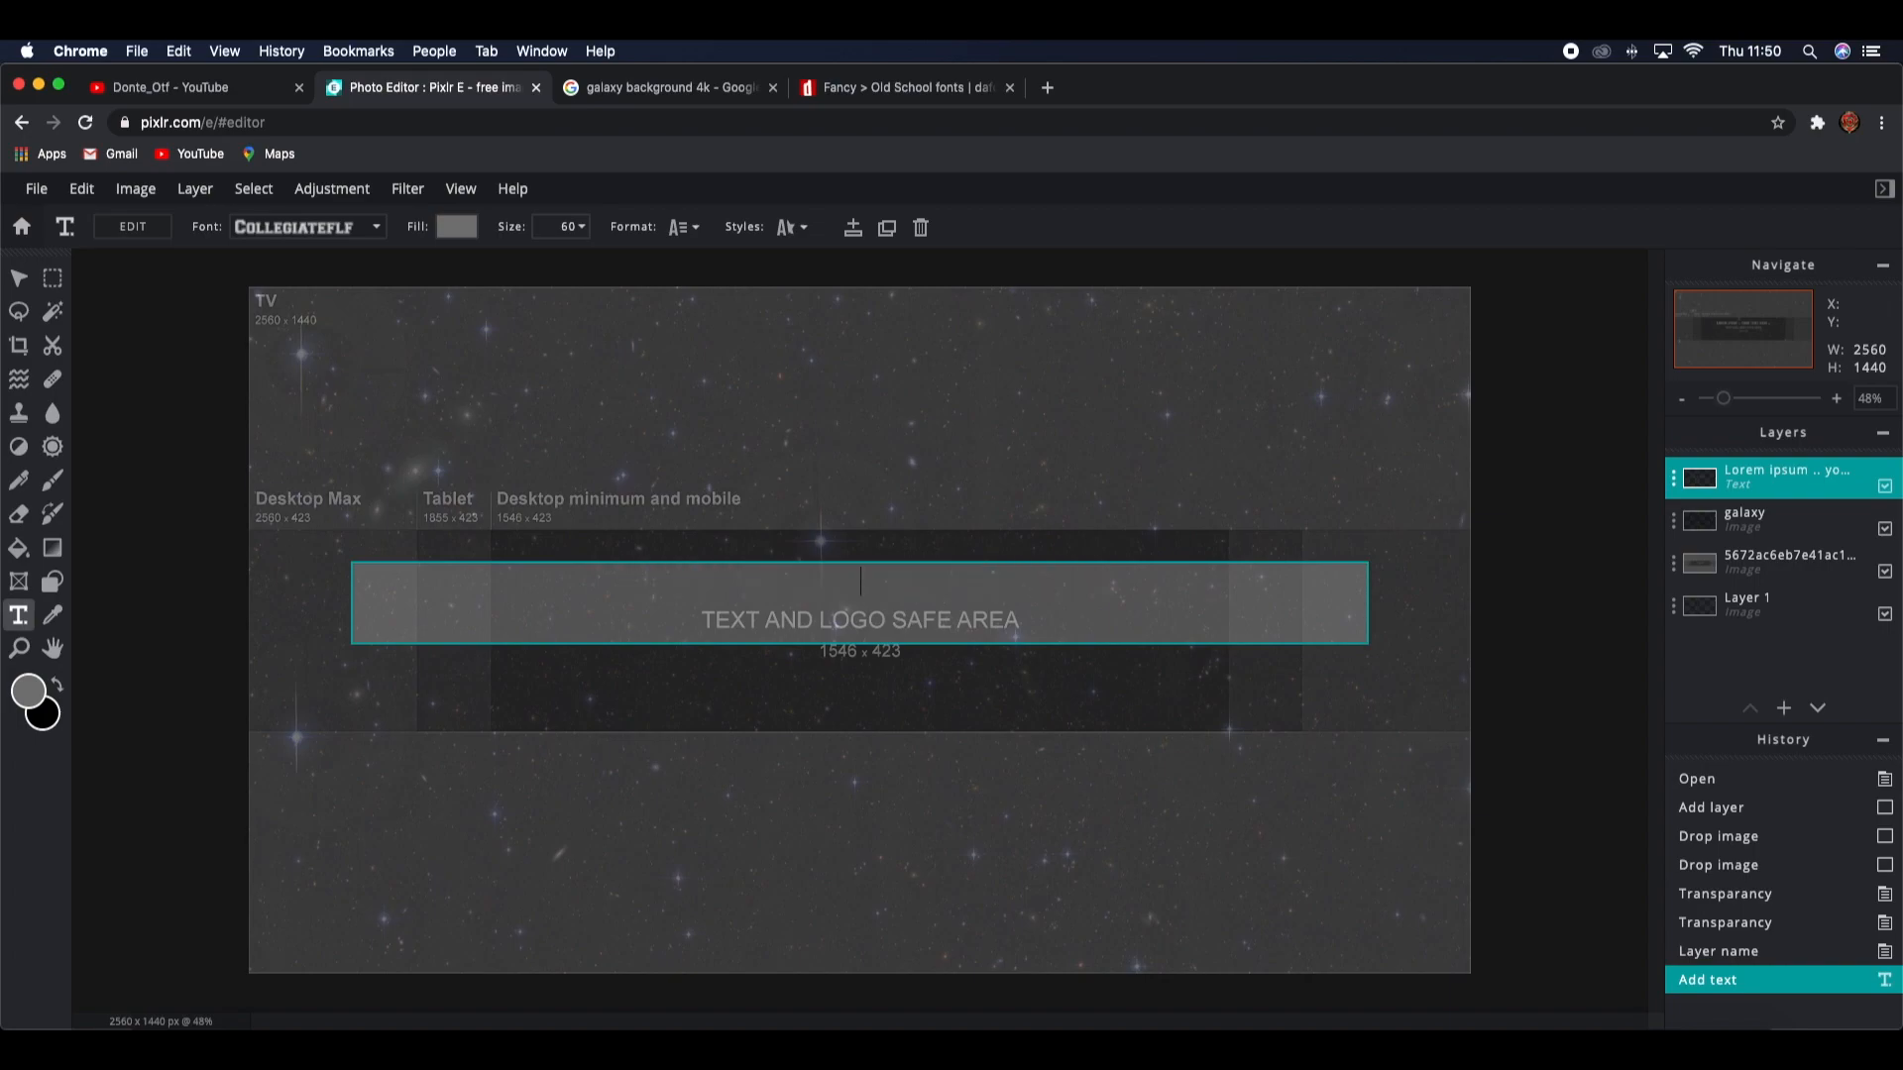
pyautogui.write('DONTE')
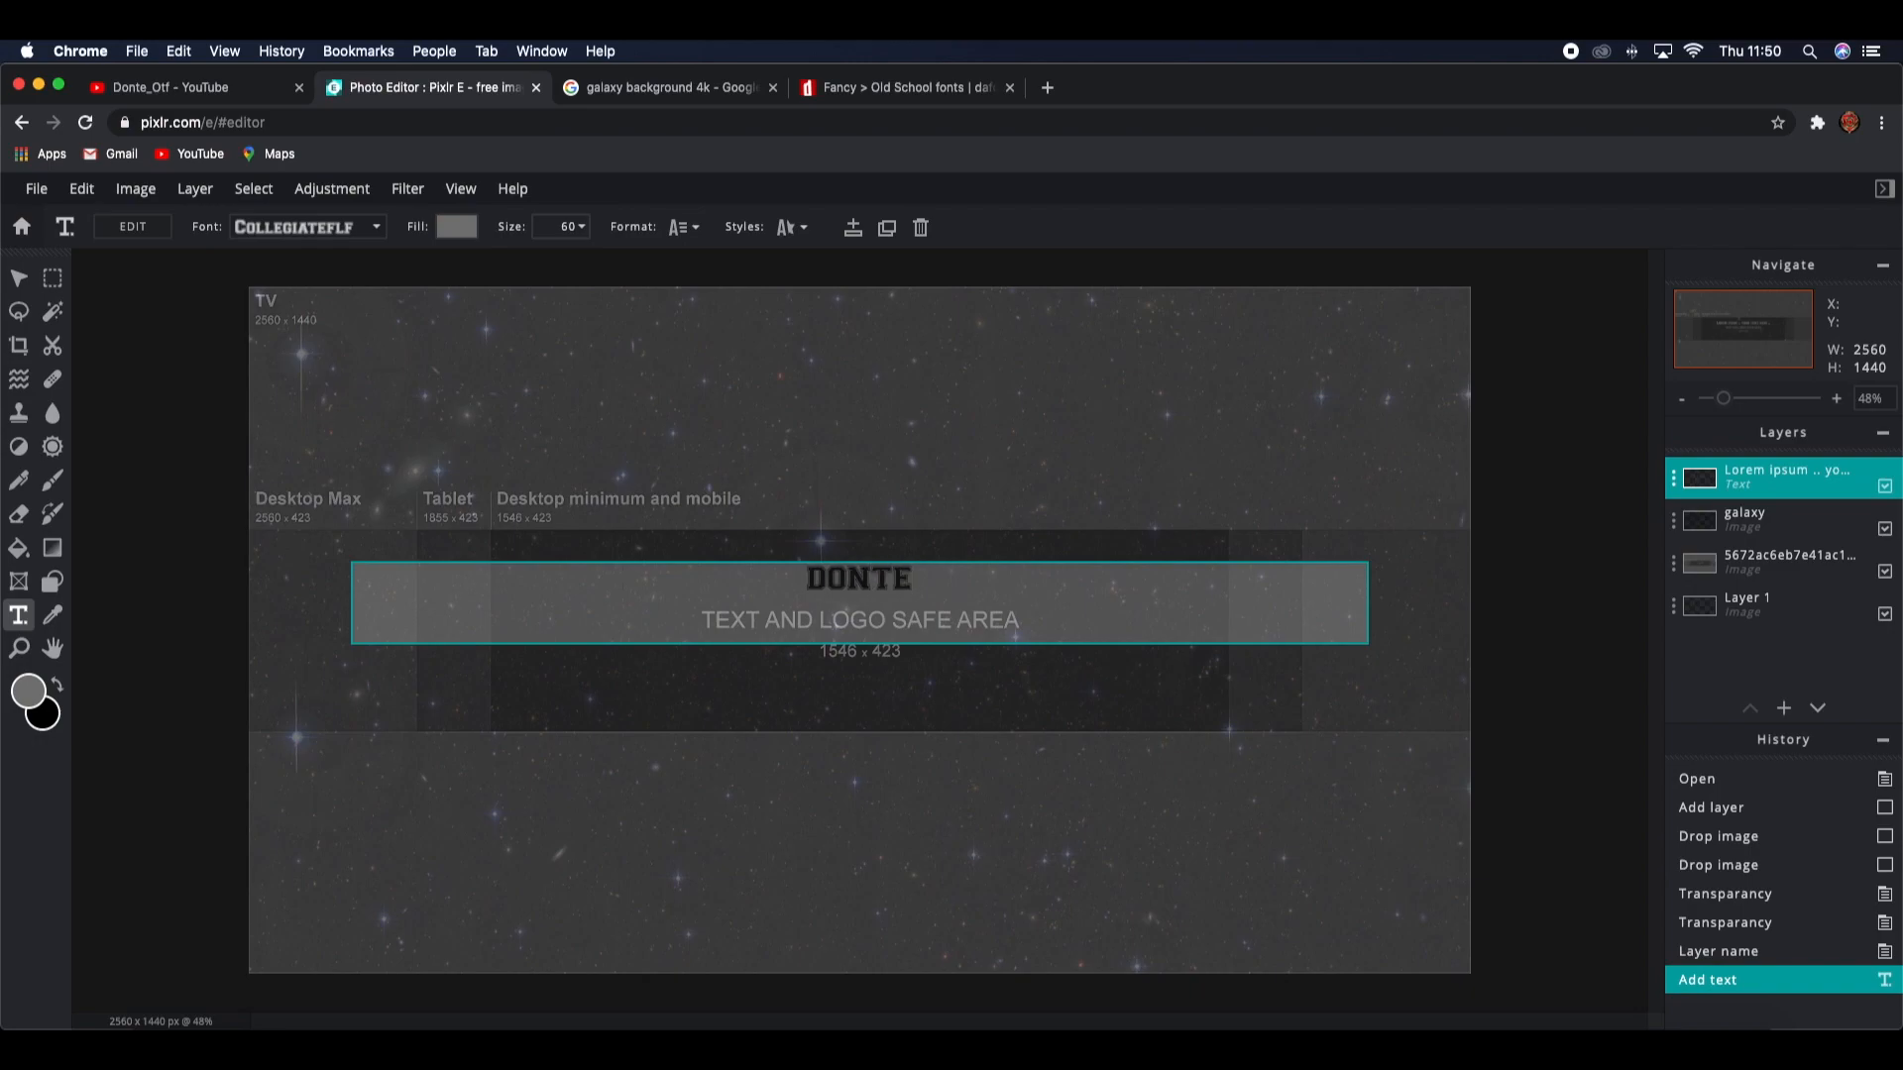
pyautogui.write('_')
pyautogui.write('OTF')
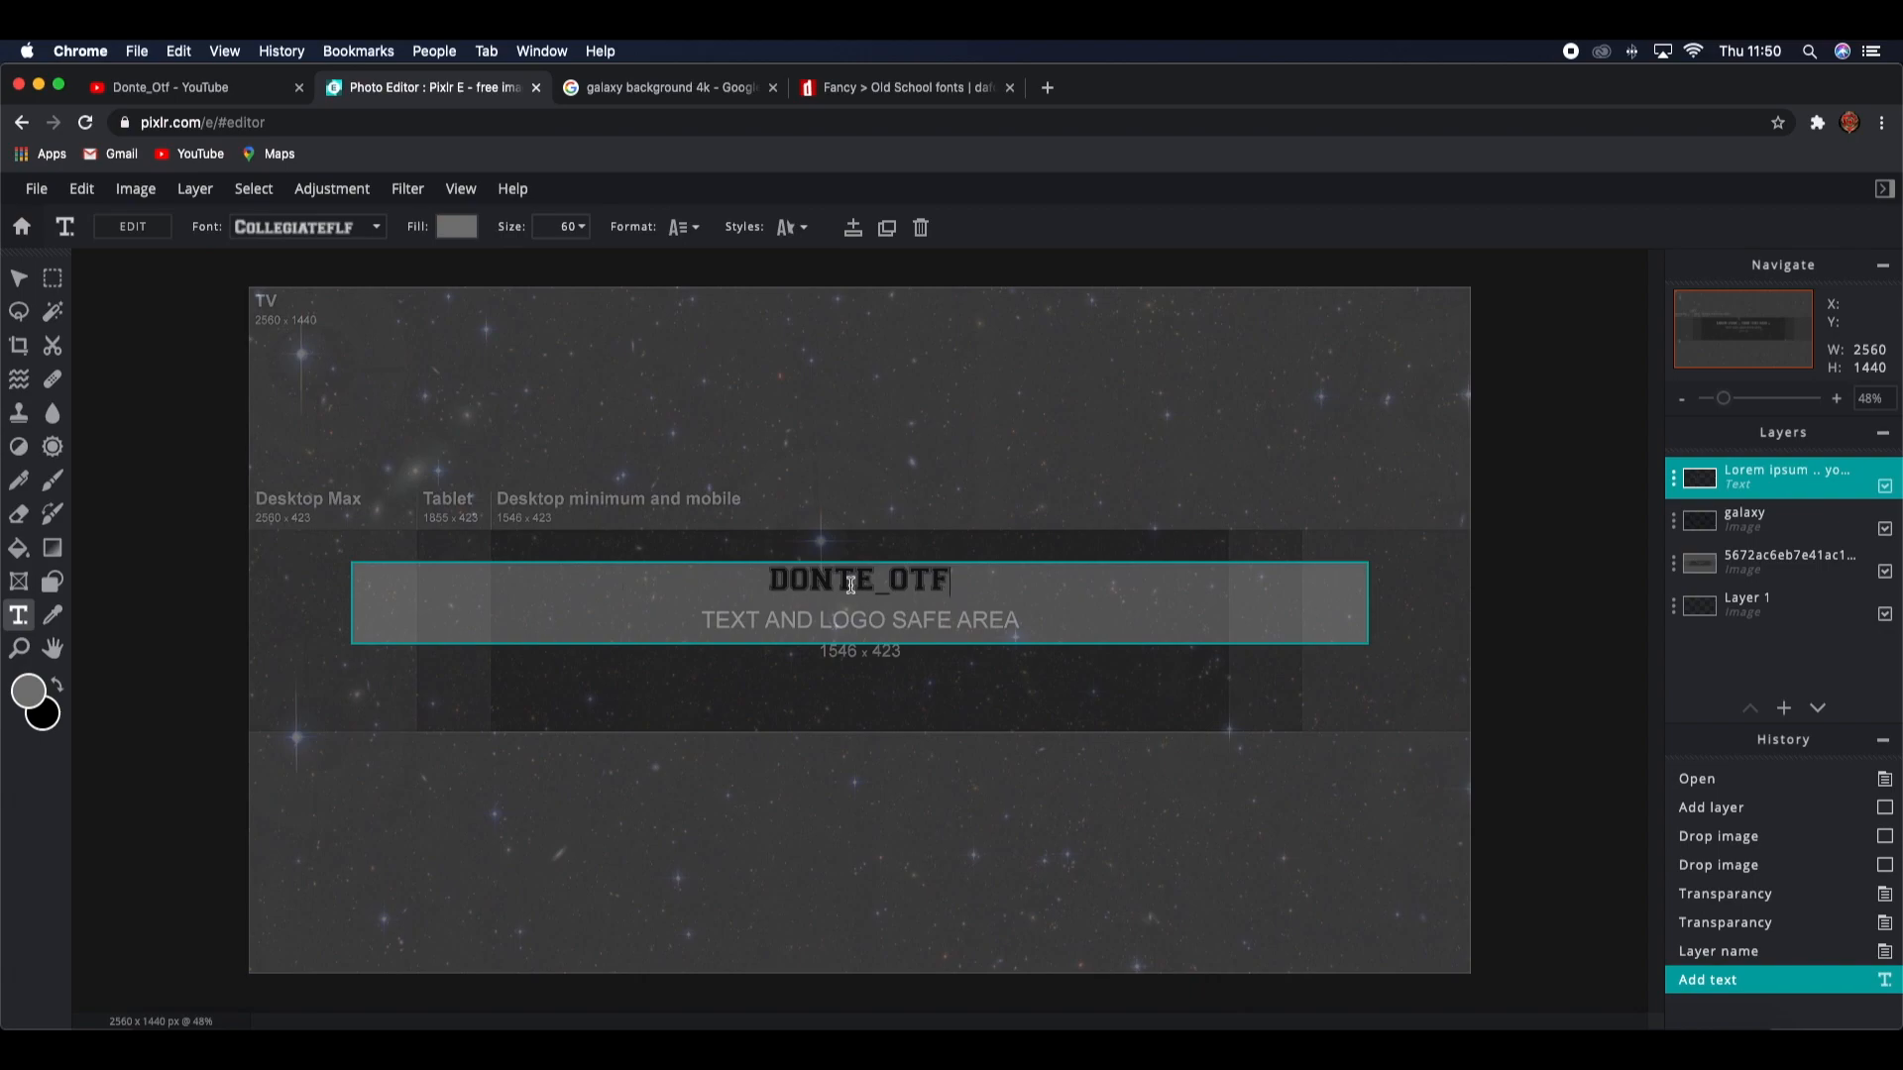
# Step: Select the channel name text and fill it with the black-to-red linear gradient preset
pyautogui.click(956, 587)
pyautogui.moveTo(957, 587); pyautogui.dragTo(743, 583)
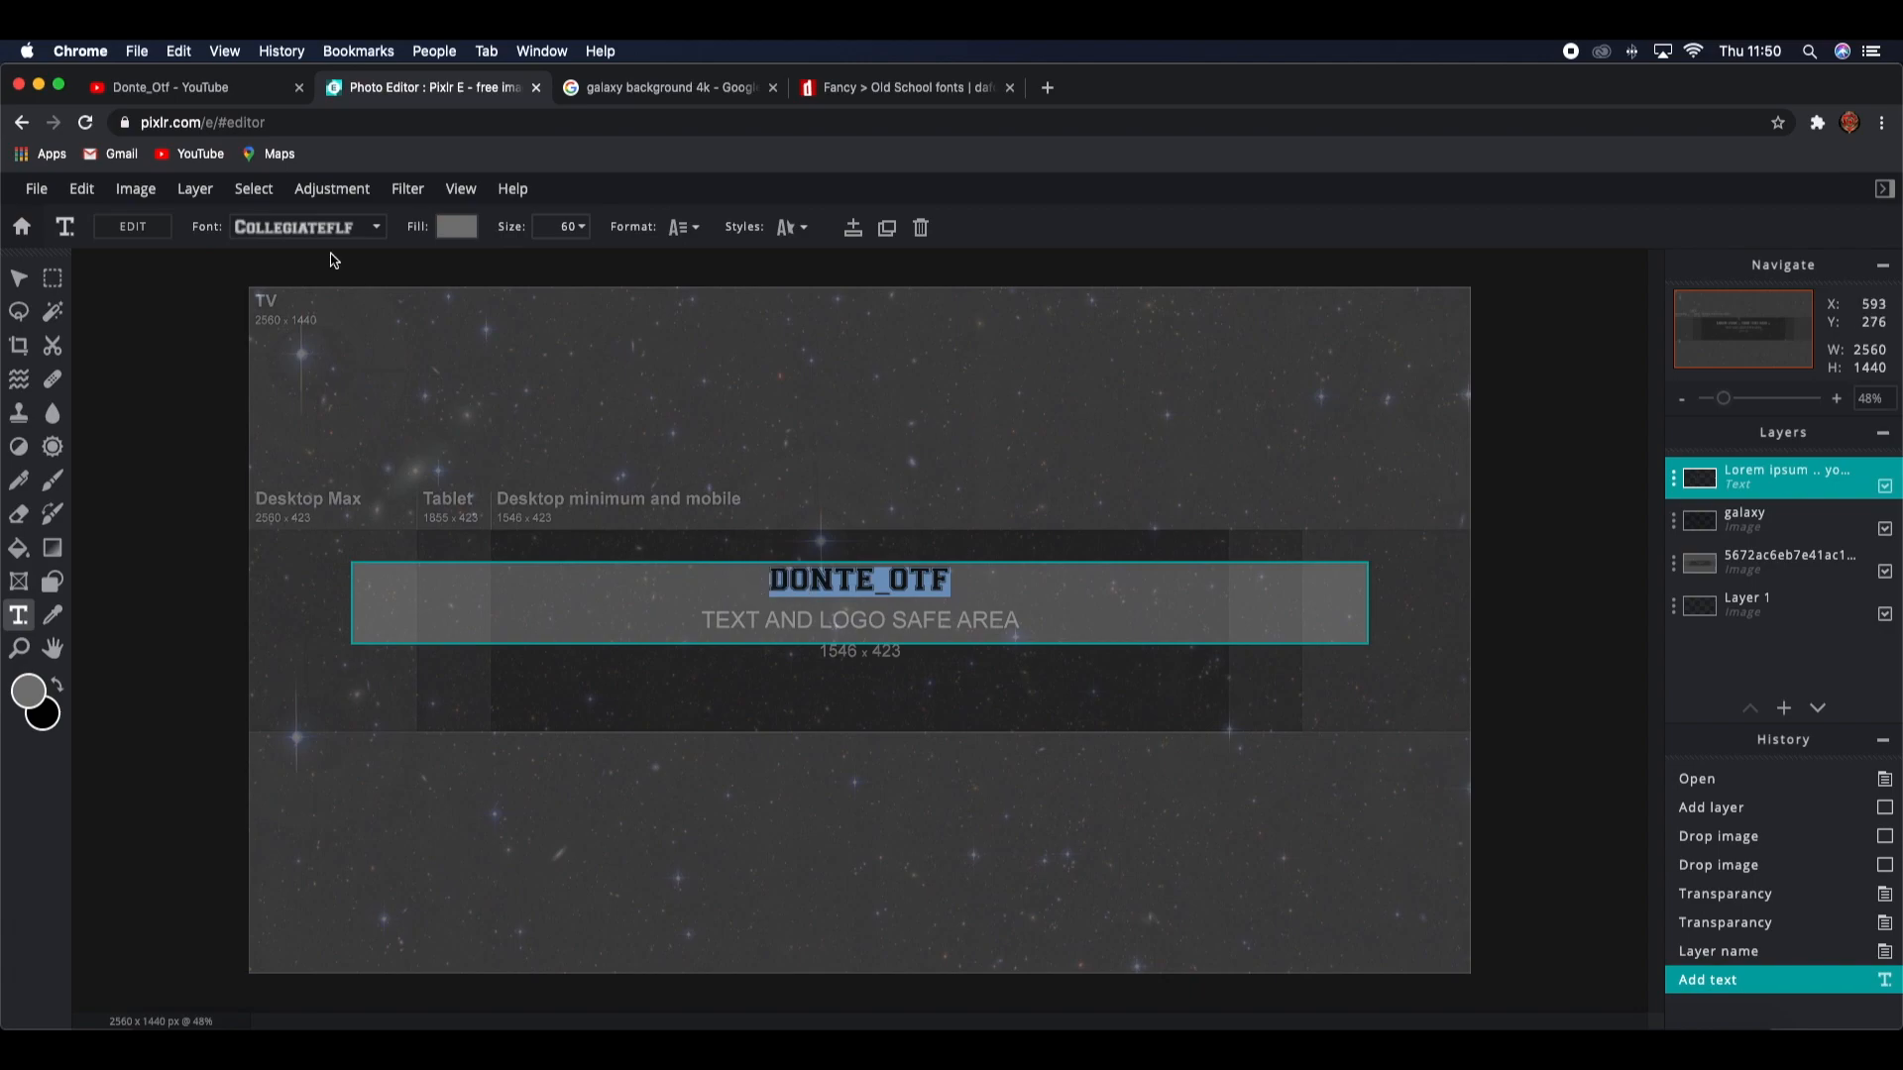
pyautogui.click(466, 228)
pyautogui.moveTo(464, 392)
pyautogui.mouseDown()
pyautogui.moveTo(523, 382)
pyautogui.moveTo(534, 358)
pyautogui.moveTo(484, 400)
pyautogui.moveTo(544, 442)
pyautogui.moveTo(603, 336)
pyautogui.moveTo(446, 405)
pyautogui.mouseUp()
pyautogui.click(458, 300)
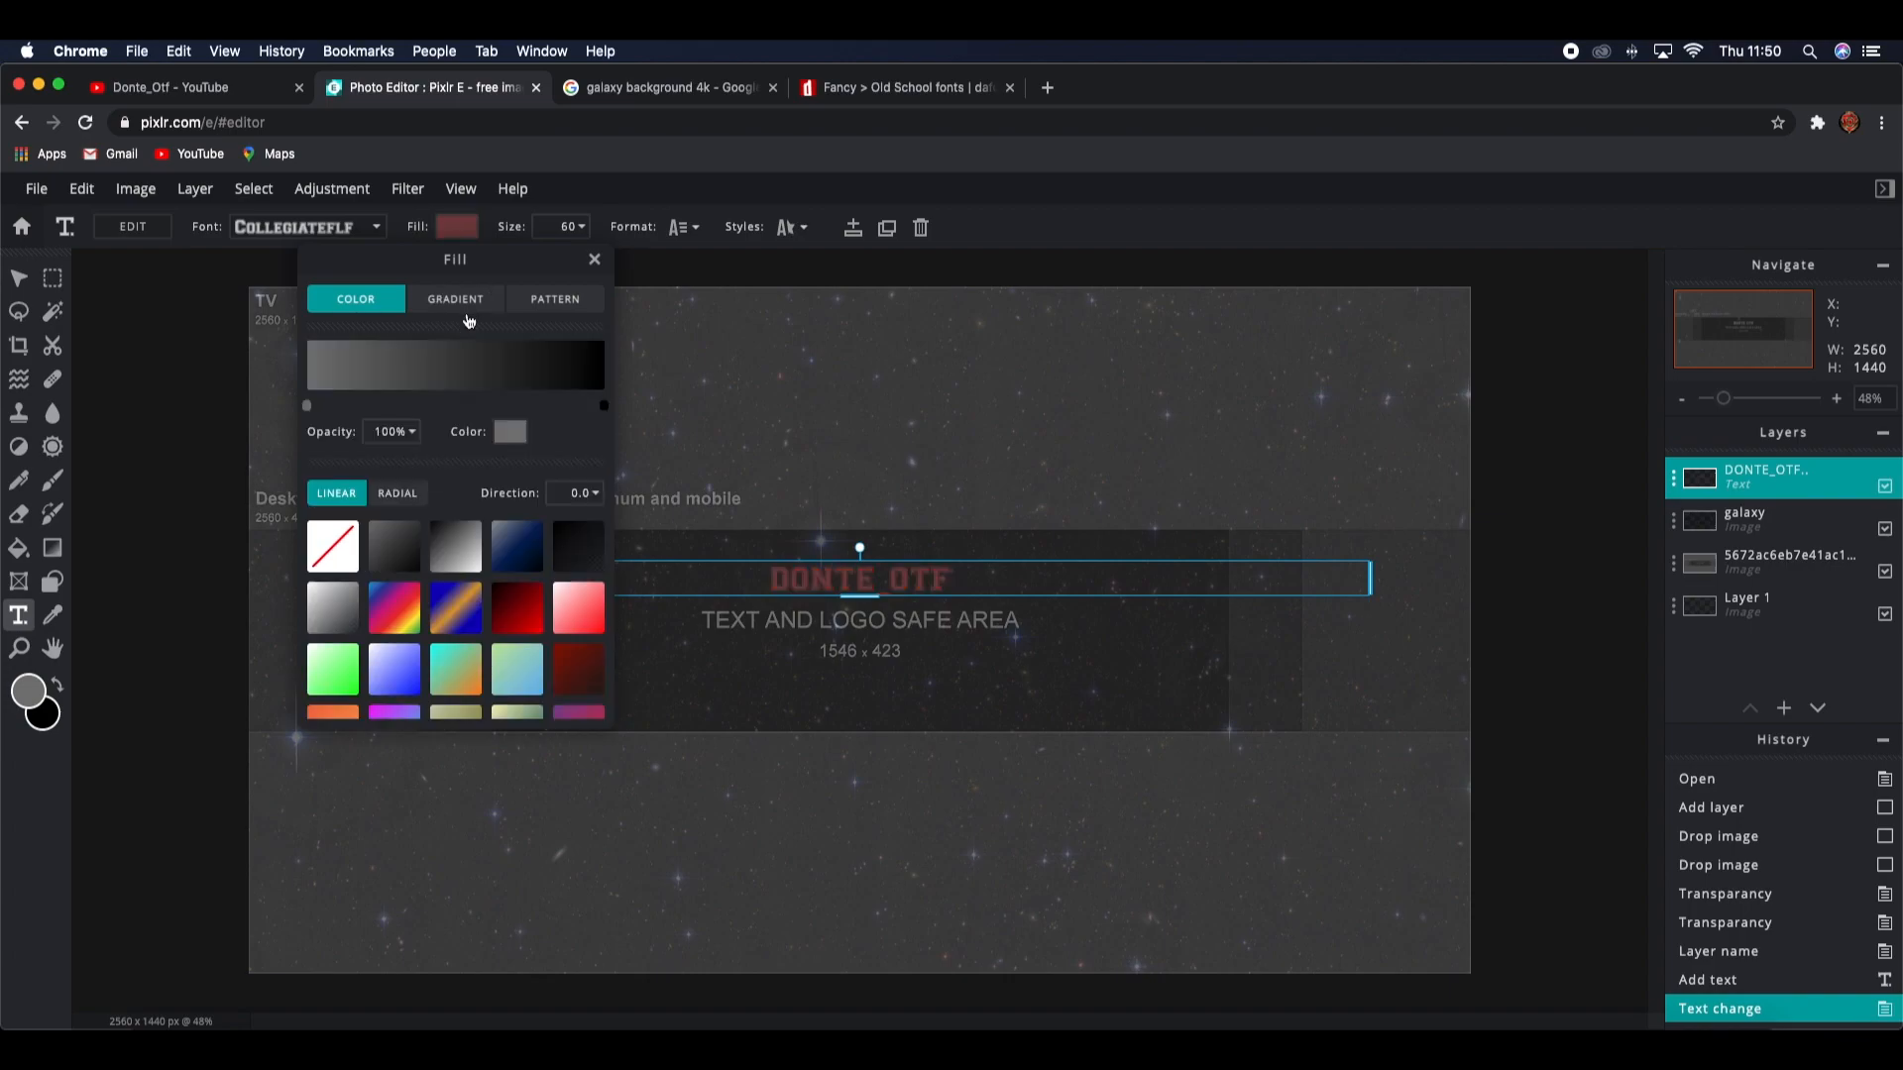
pyautogui.click(518, 602)
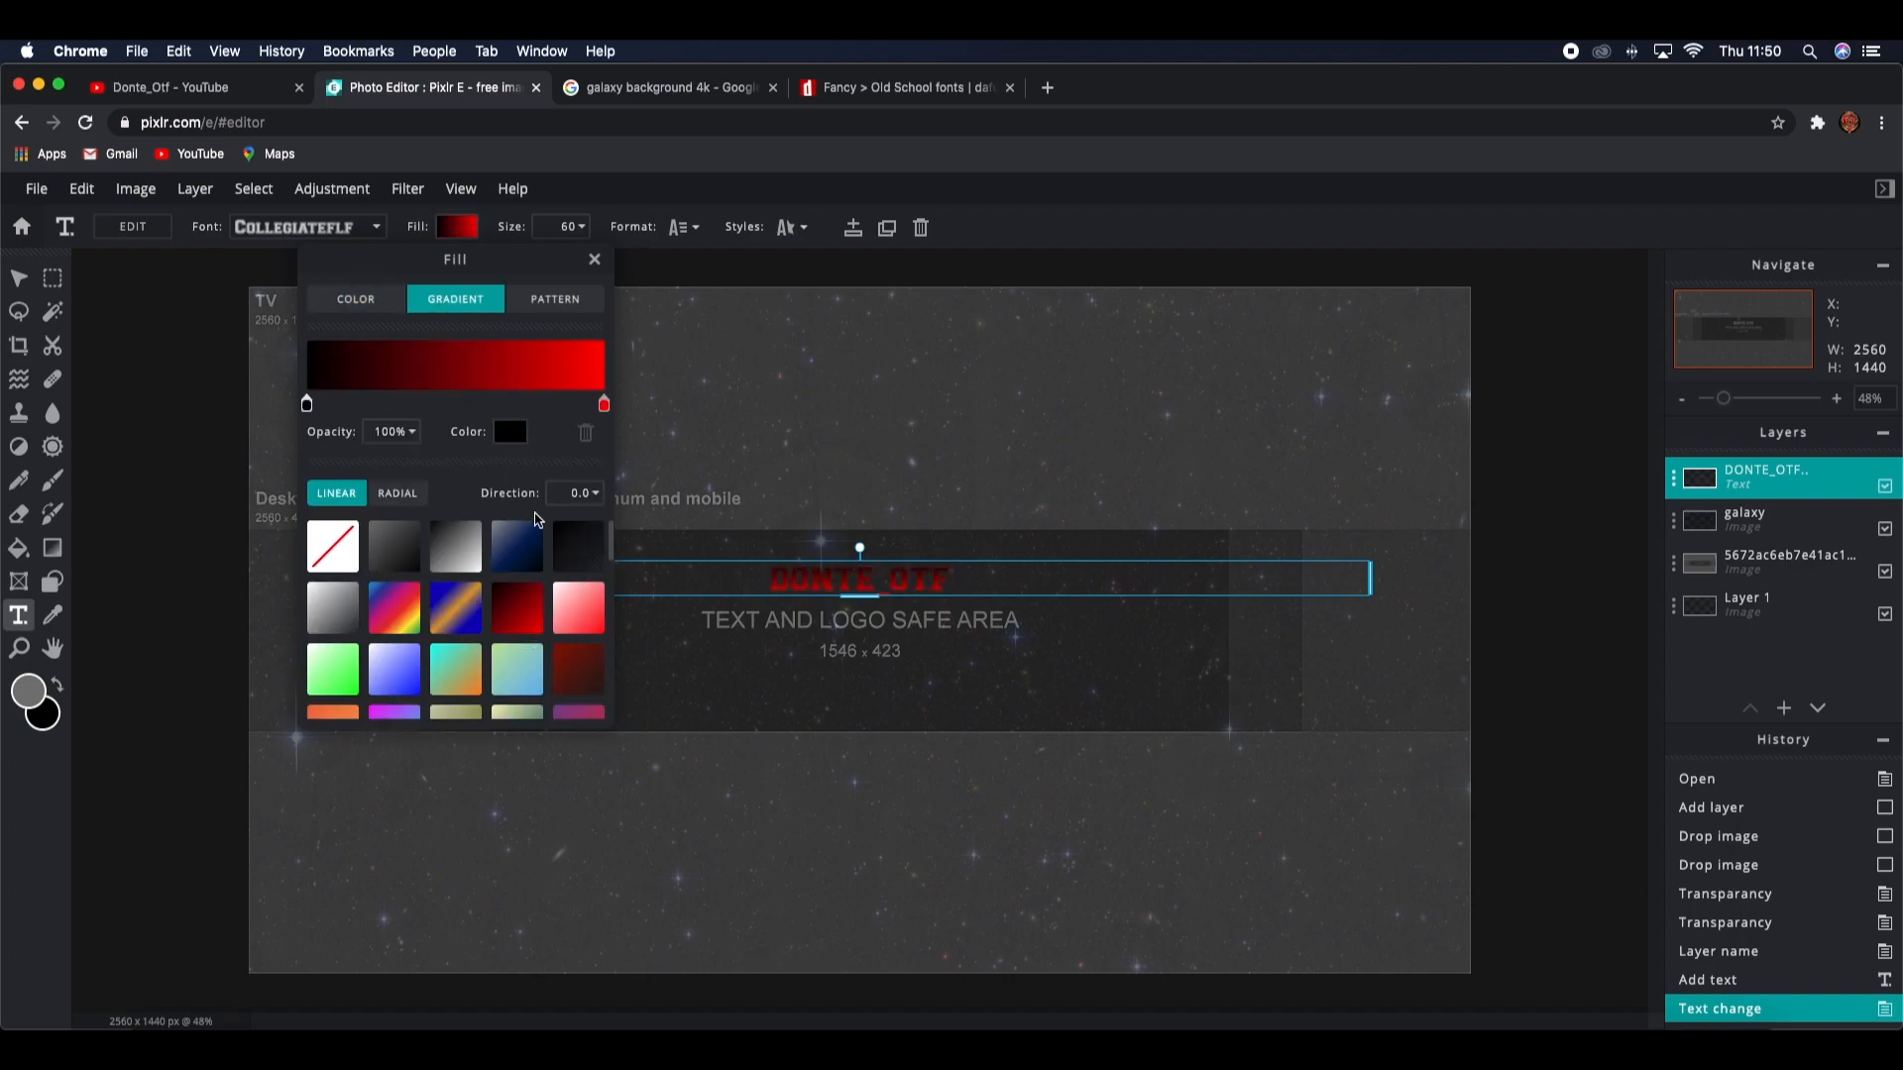
# Step: Move the gradient's red and black stops inward and set the black stop's colour to #000000
pyautogui.moveTo(596, 409); pyautogui.dragTo(538, 404)
pyautogui.moveTo(306, 407); pyautogui.dragTo(407, 405)
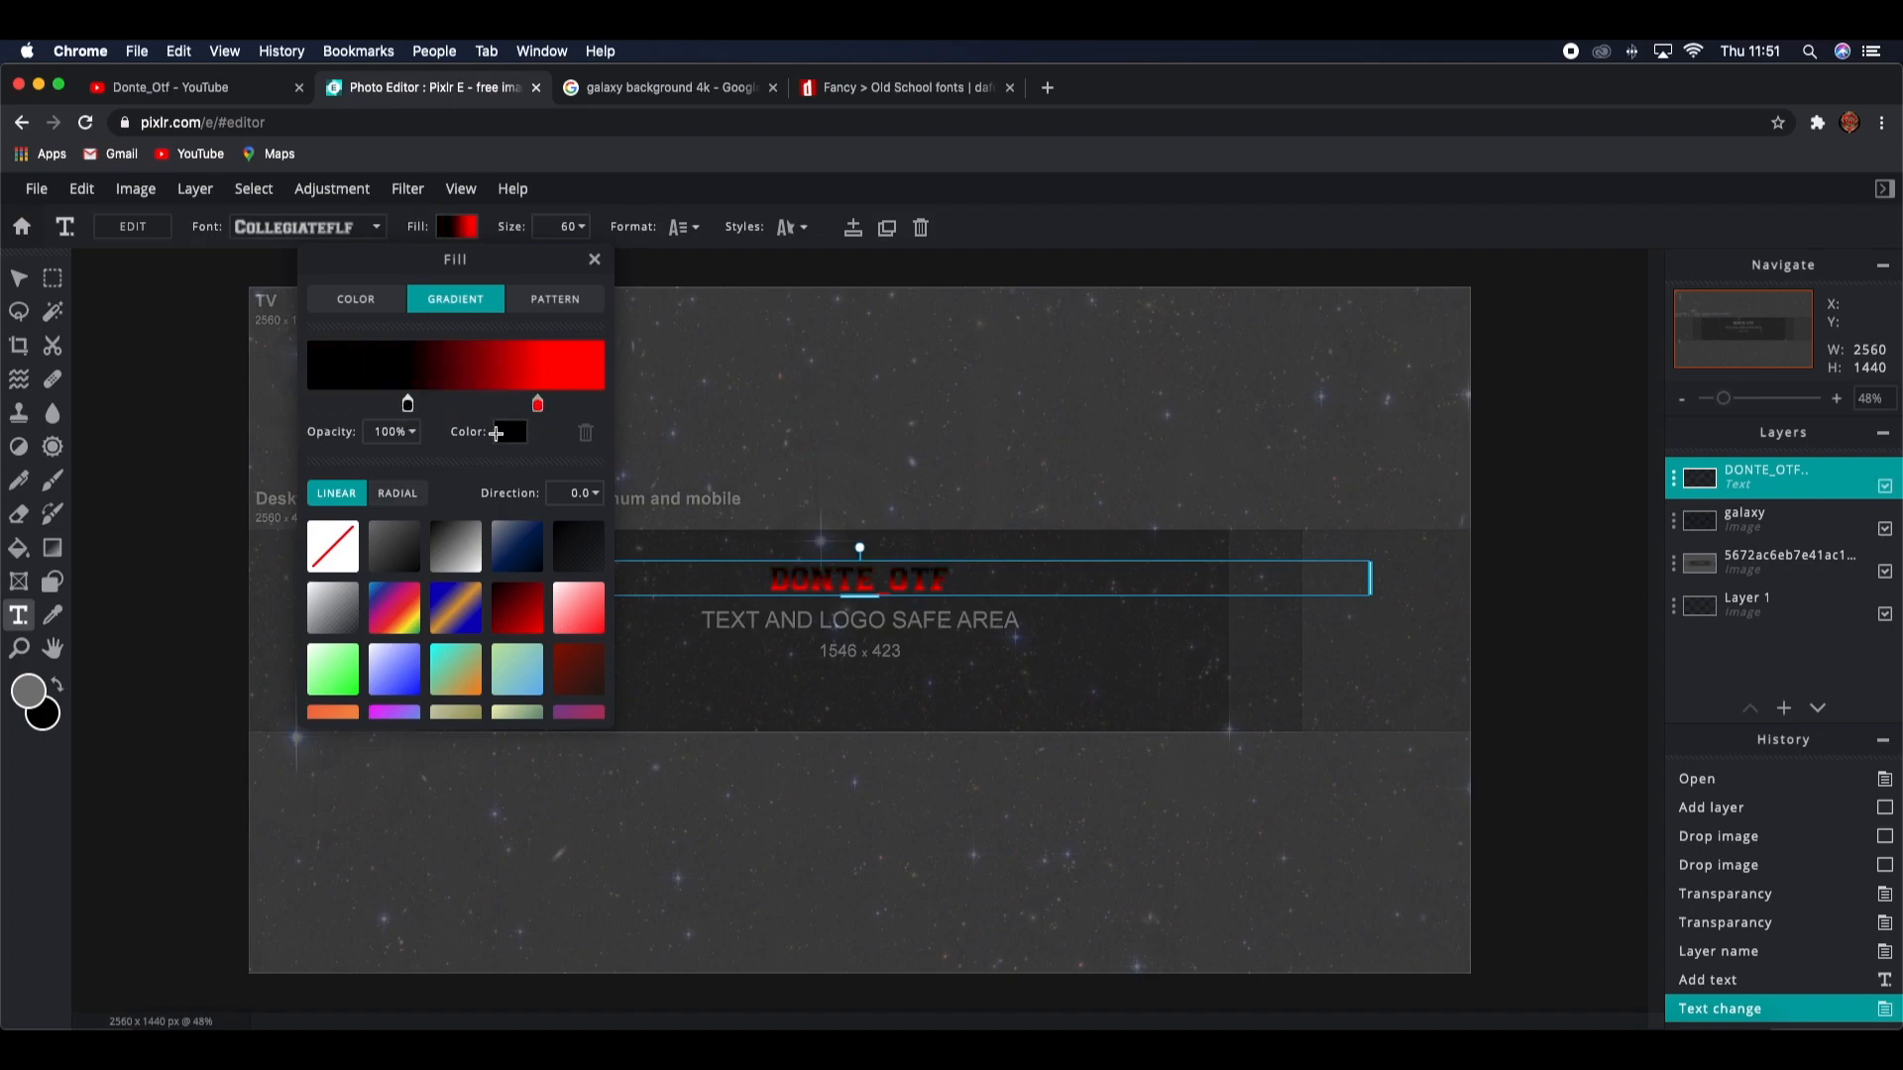
pyautogui.click(496, 433)
pyautogui.click(497, 434)
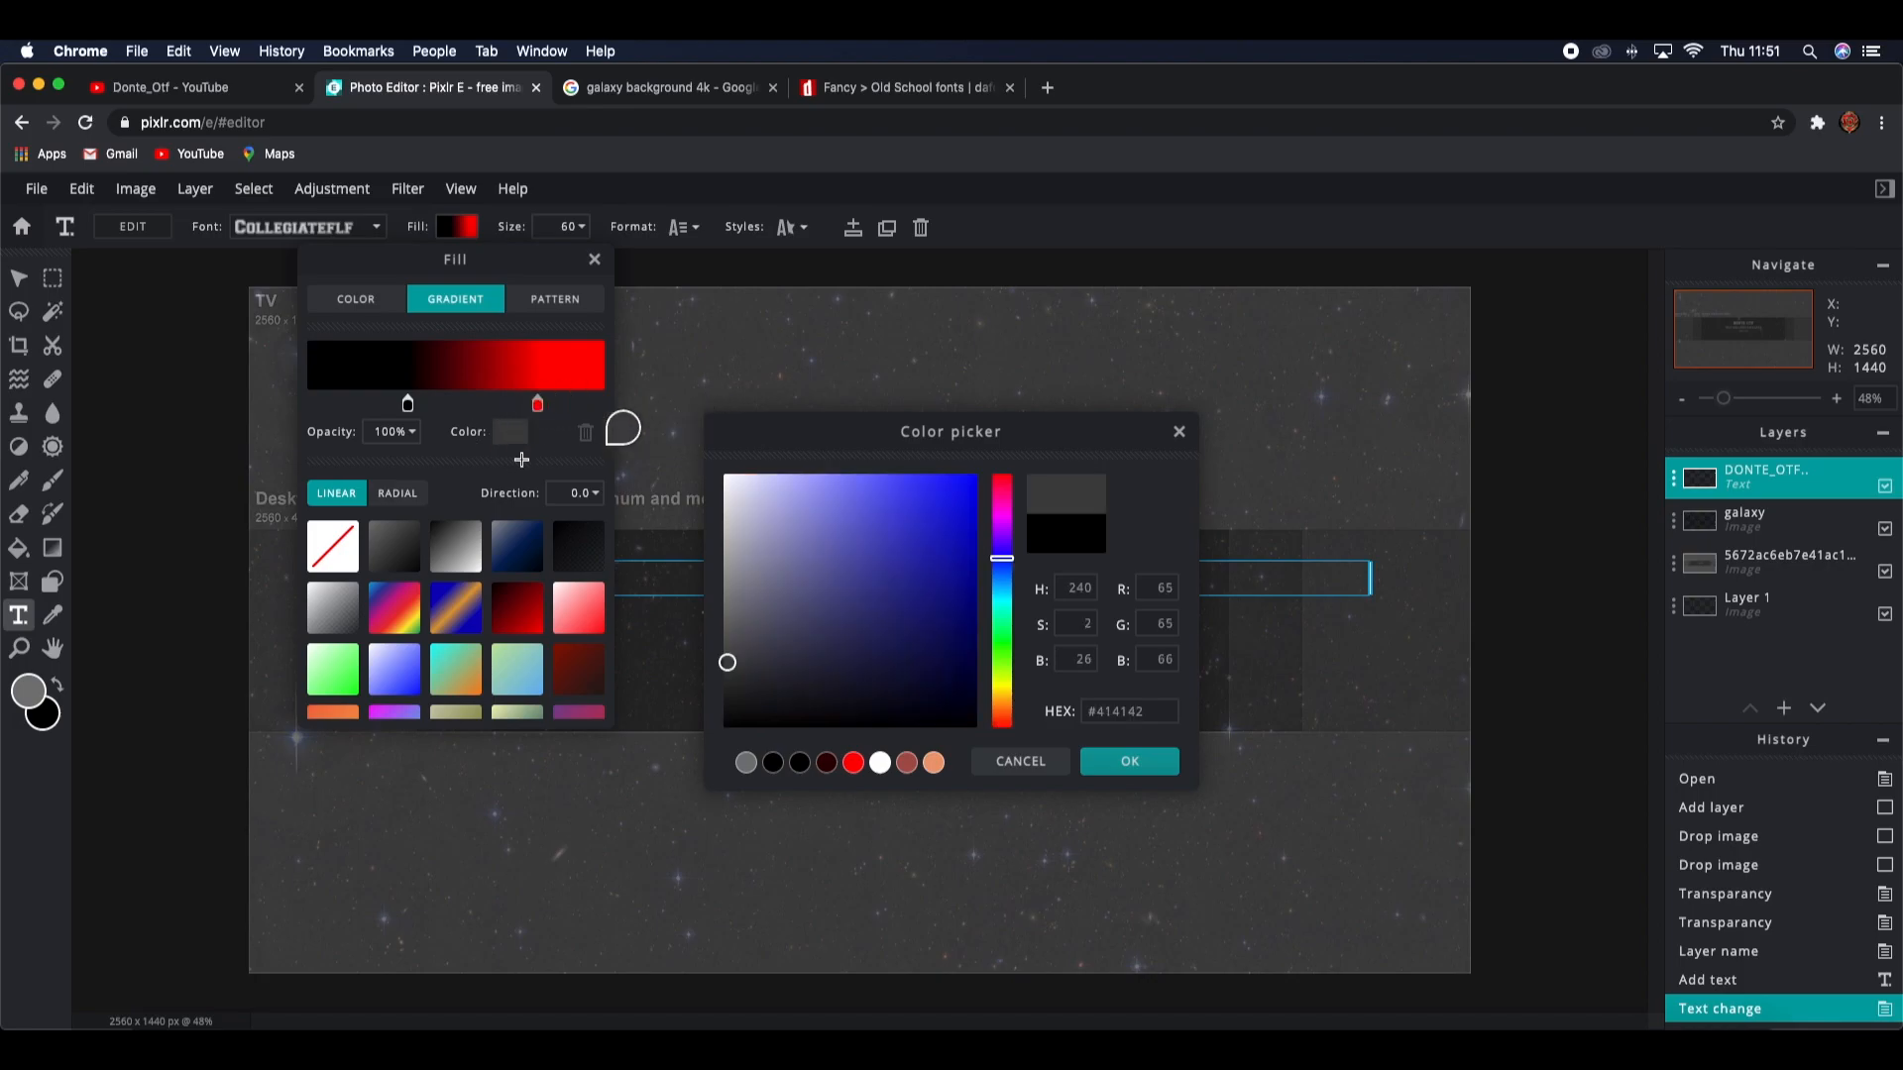
pyautogui.moveTo(727, 662); pyautogui.dragTo(728, 728)
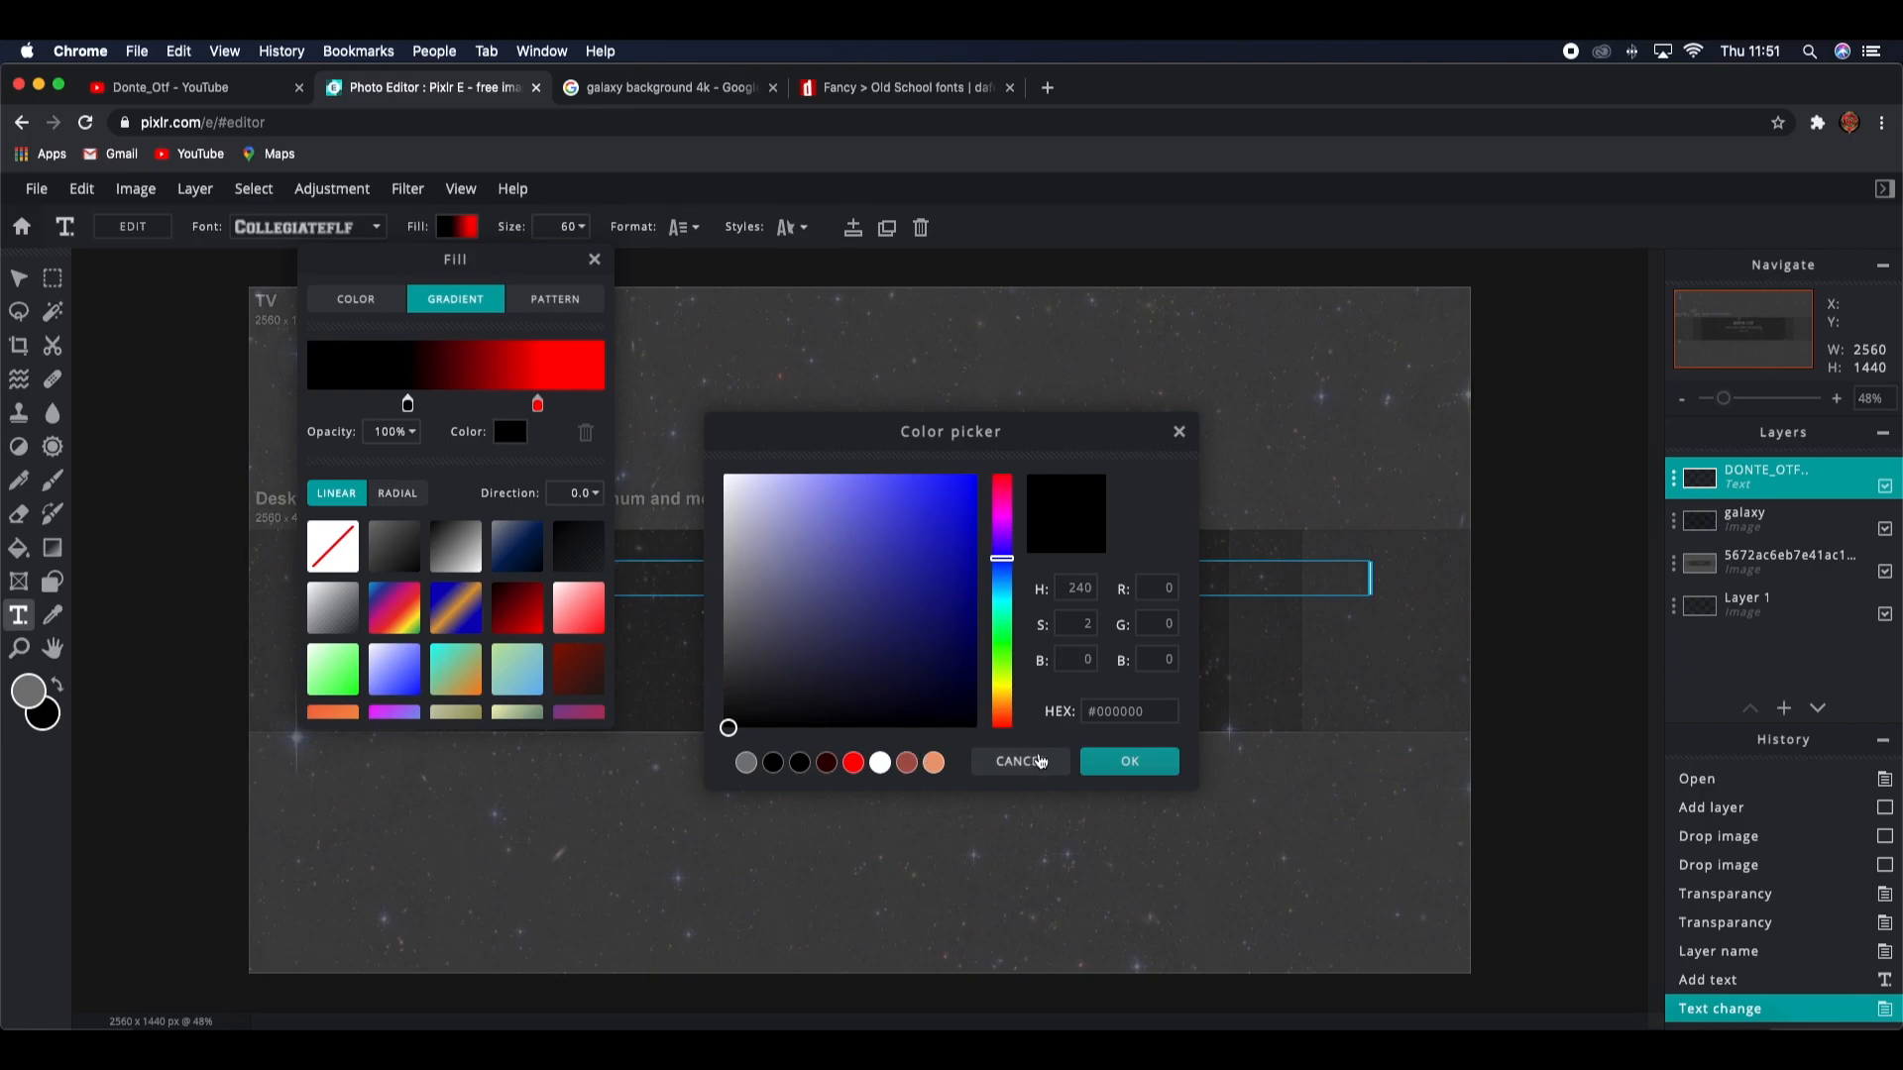
pyautogui.click(1111, 763)
# Step: Return the black stop to the gradient's start and add a second black stop close to it
pyautogui.moveTo(407, 403); pyautogui.dragTo(205, 415)
pyautogui.click(481, 404)
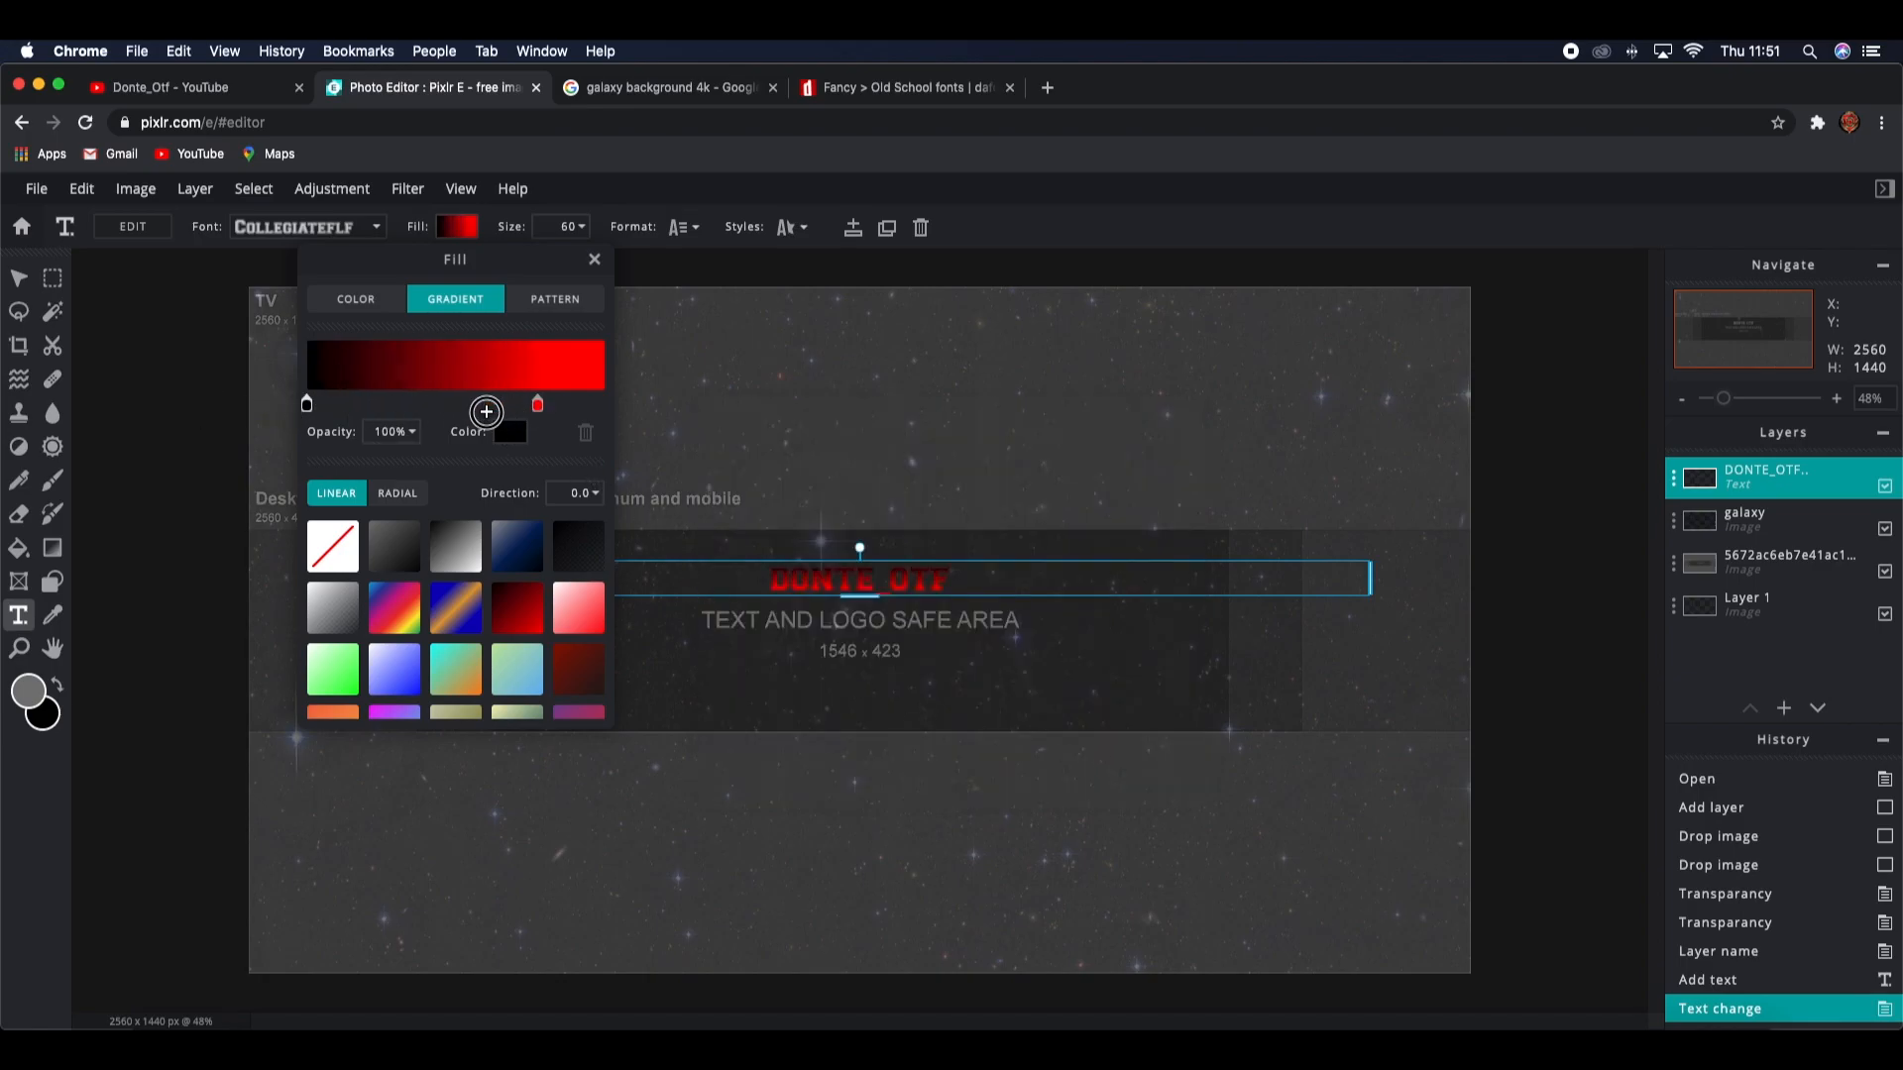
pyautogui.moveTo(483, 405); pyautogui.dragTo(354, 406)
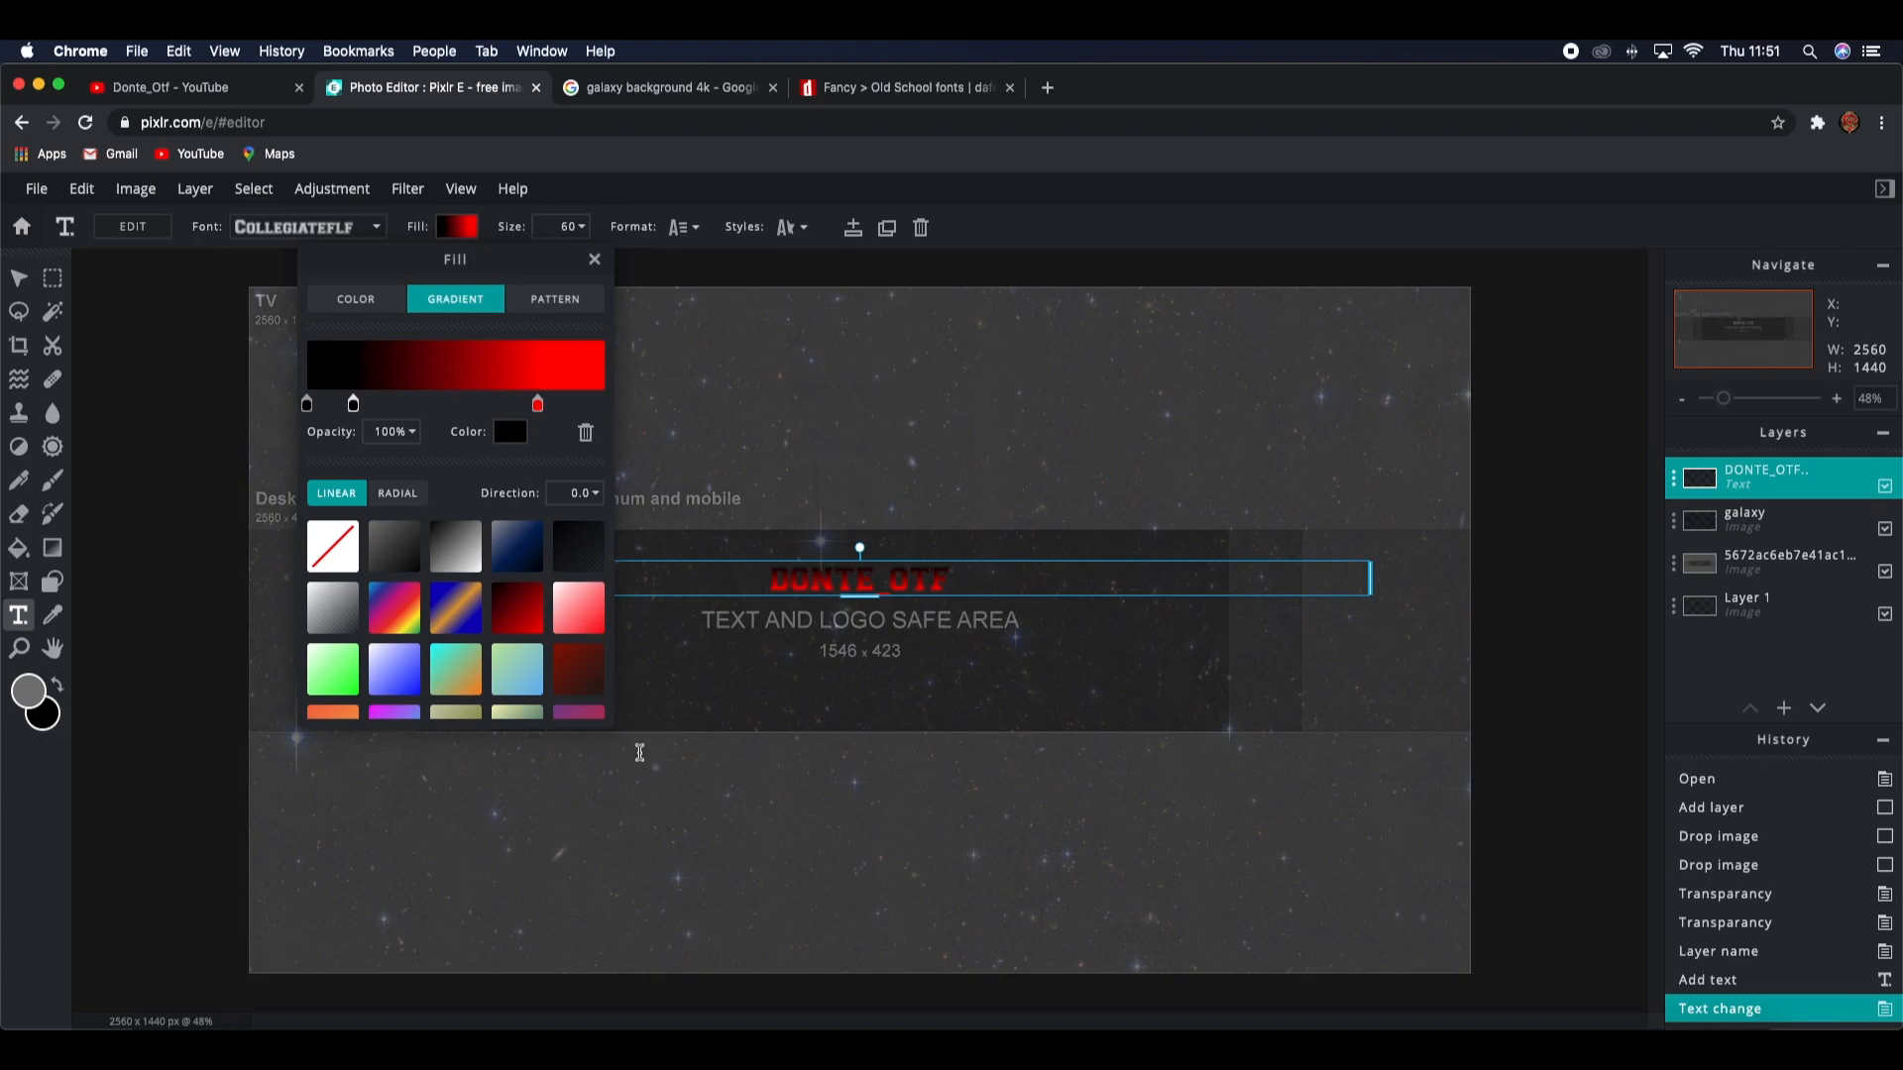
pyautogui.click(645, 756)
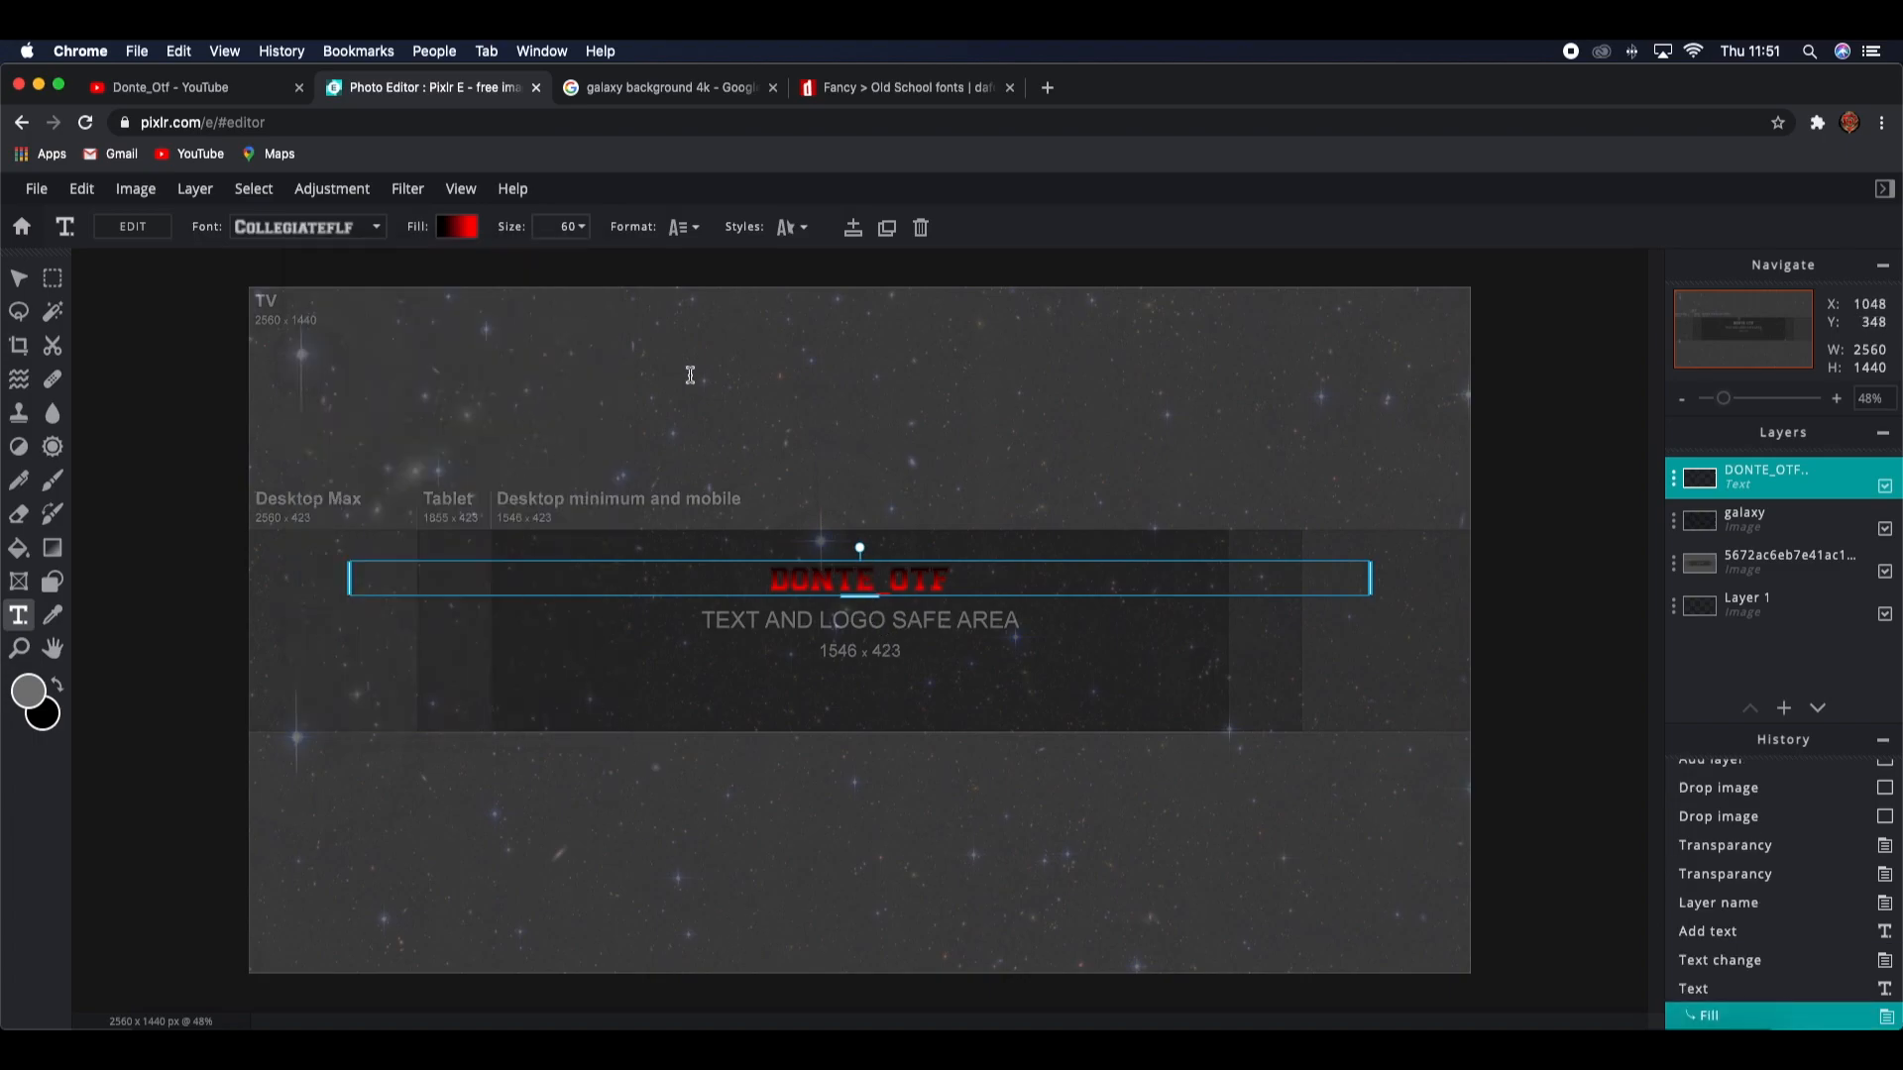
# Step: Move the channel name text slightly down within the safe area and set its size to 200
pyautogui.moveTo(867, 563)
pyautogui.mouseDown()
pyautogui.moveTo(862, 616)
pyautogui.moveTo(877, 595)
pyautogui.mouseUp()
pyautogui.click(573, 227)
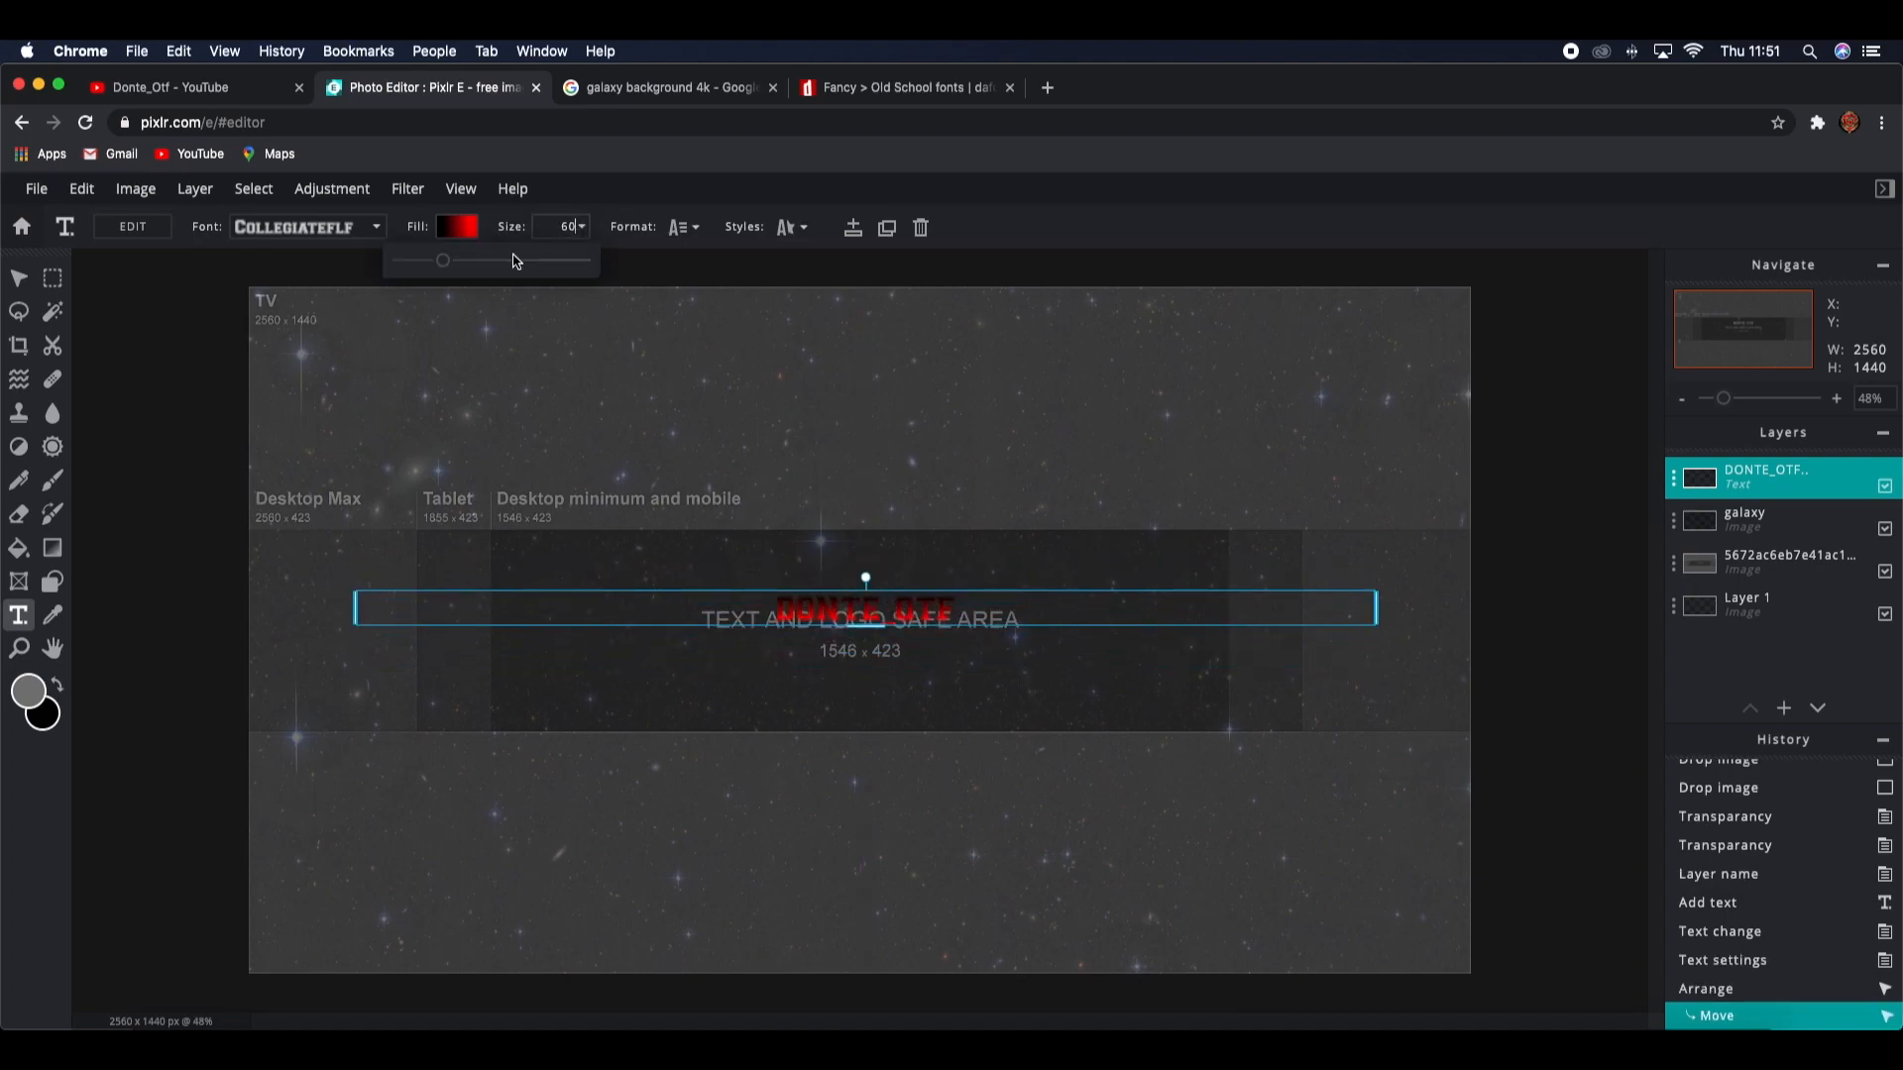
pyautogui.moveTo(443, 262); pyautogui.dragTo(485, 265)
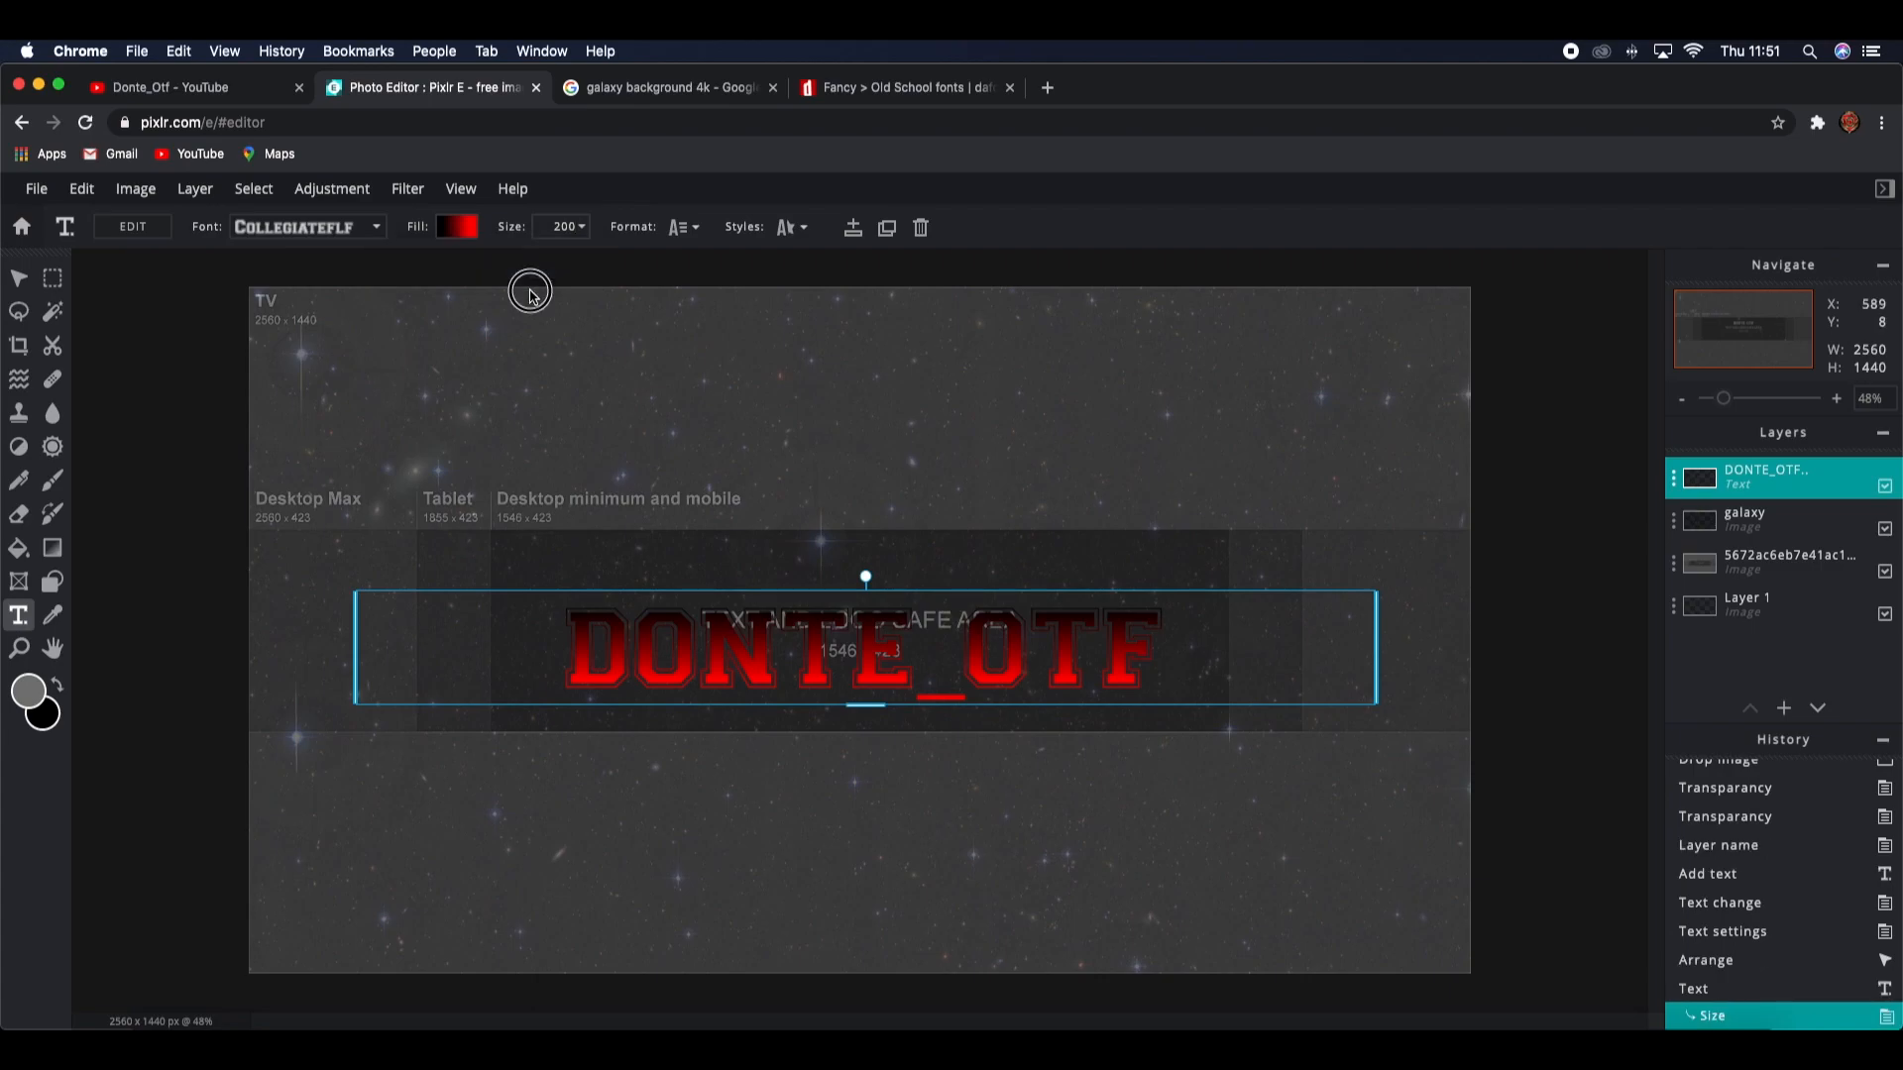
# Step: Enable the Curve style on the channel name text, using Arc with an amount of -74
pyautogui.click(790, 227)
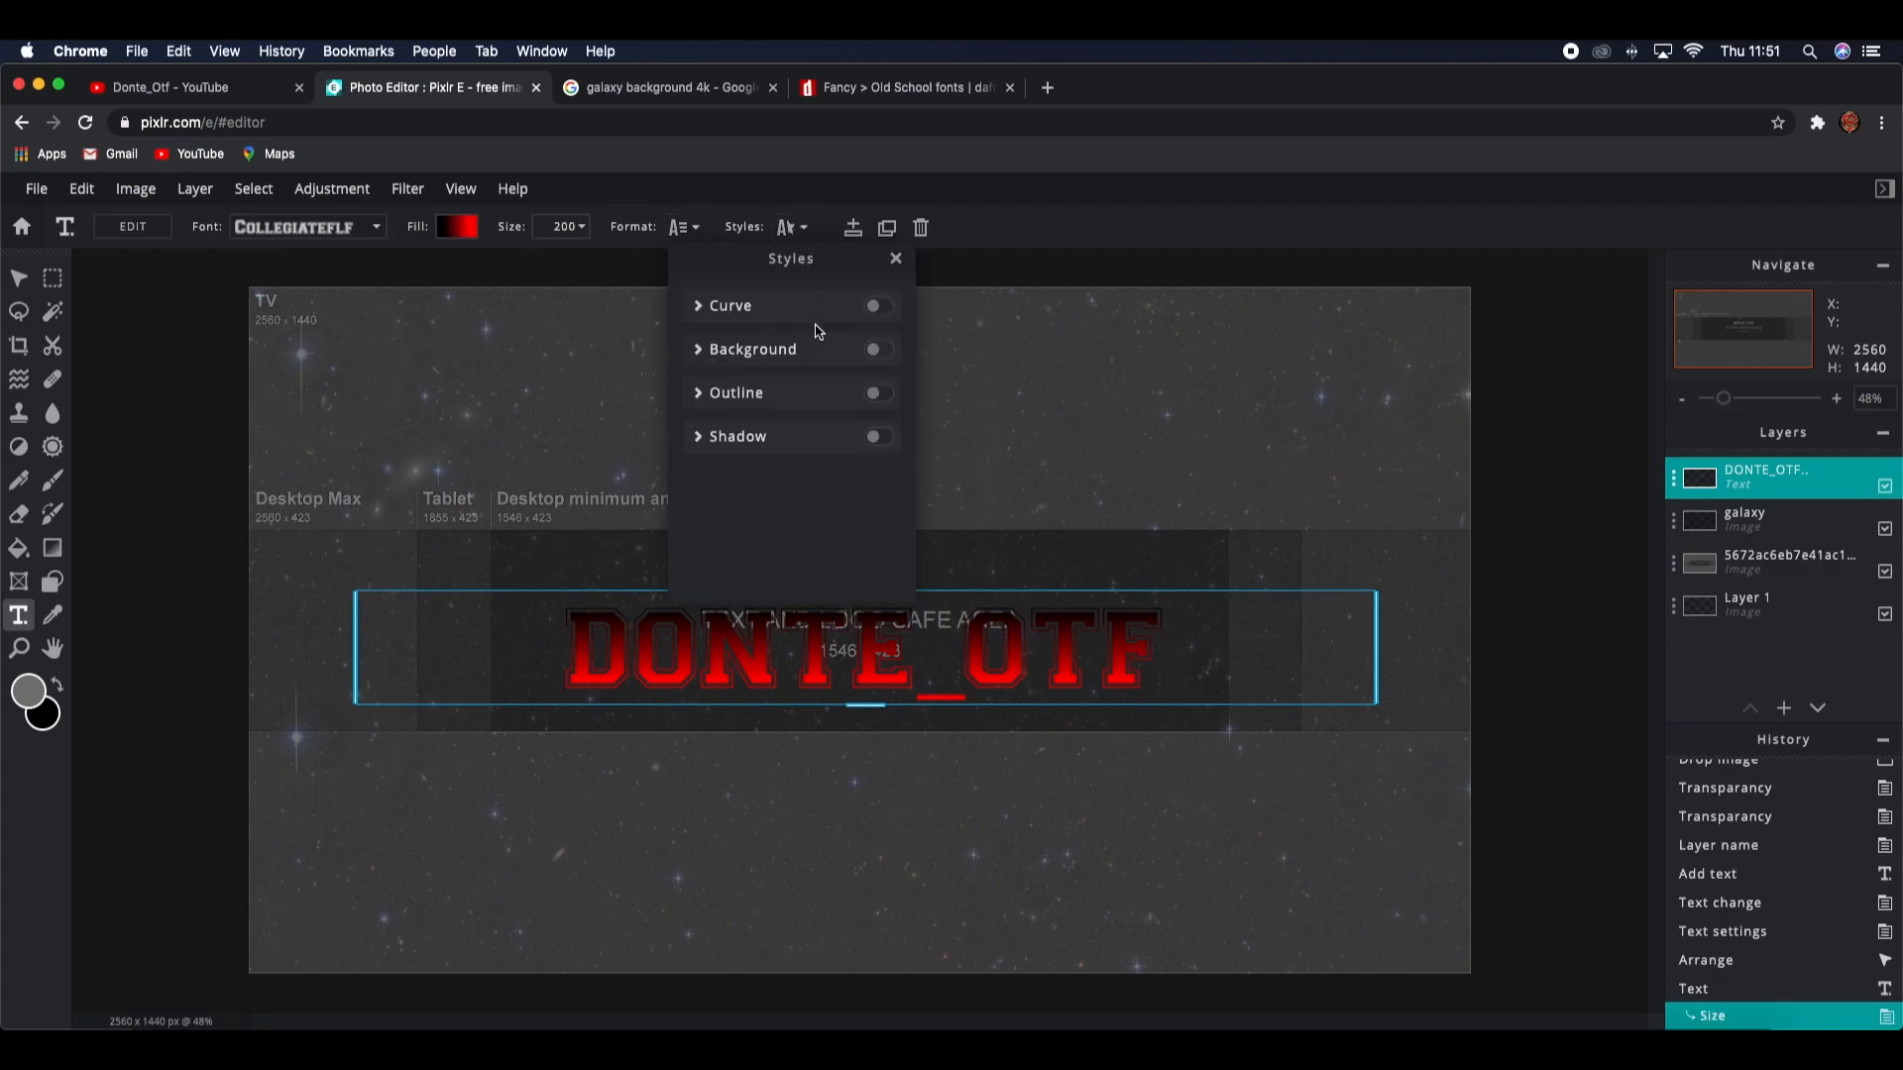
pyautogui.click(874, 308)
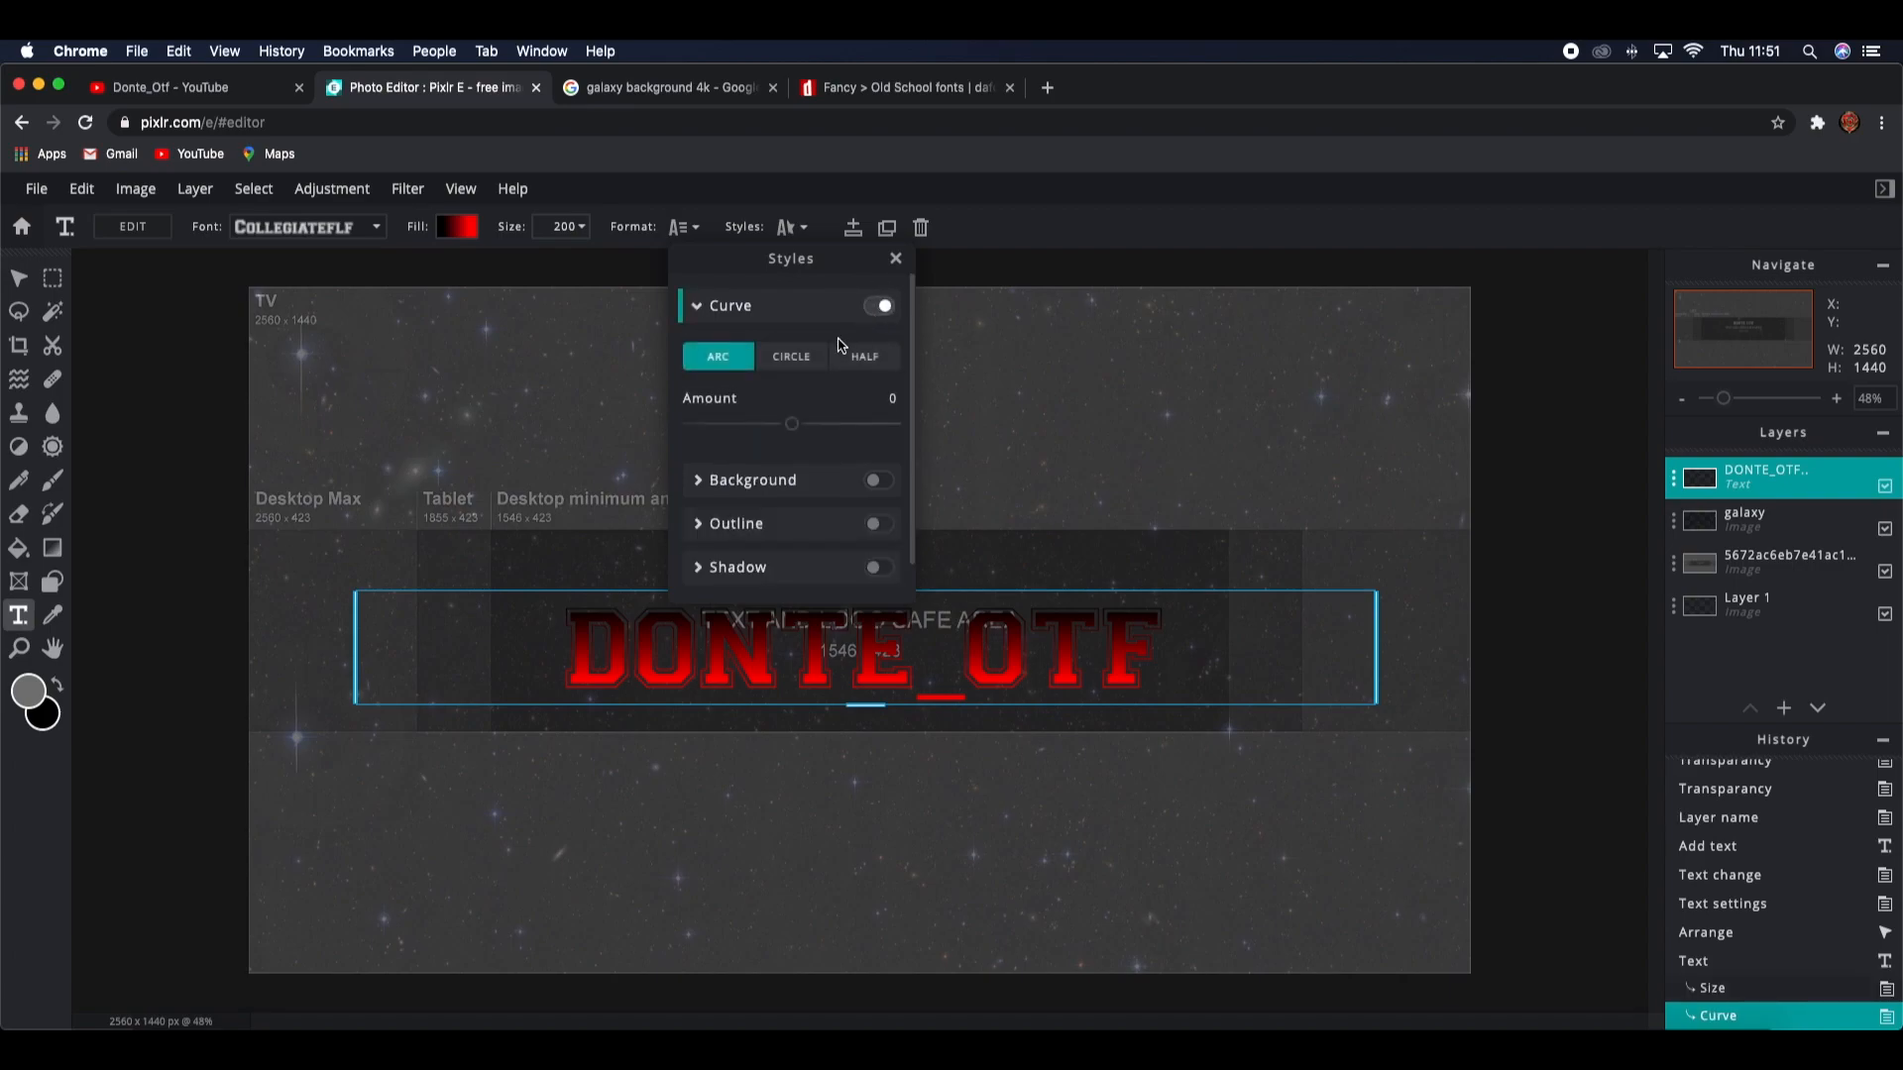
pyautogui.moveTo(793, 424); pyautogui.dragTo(720, 449)
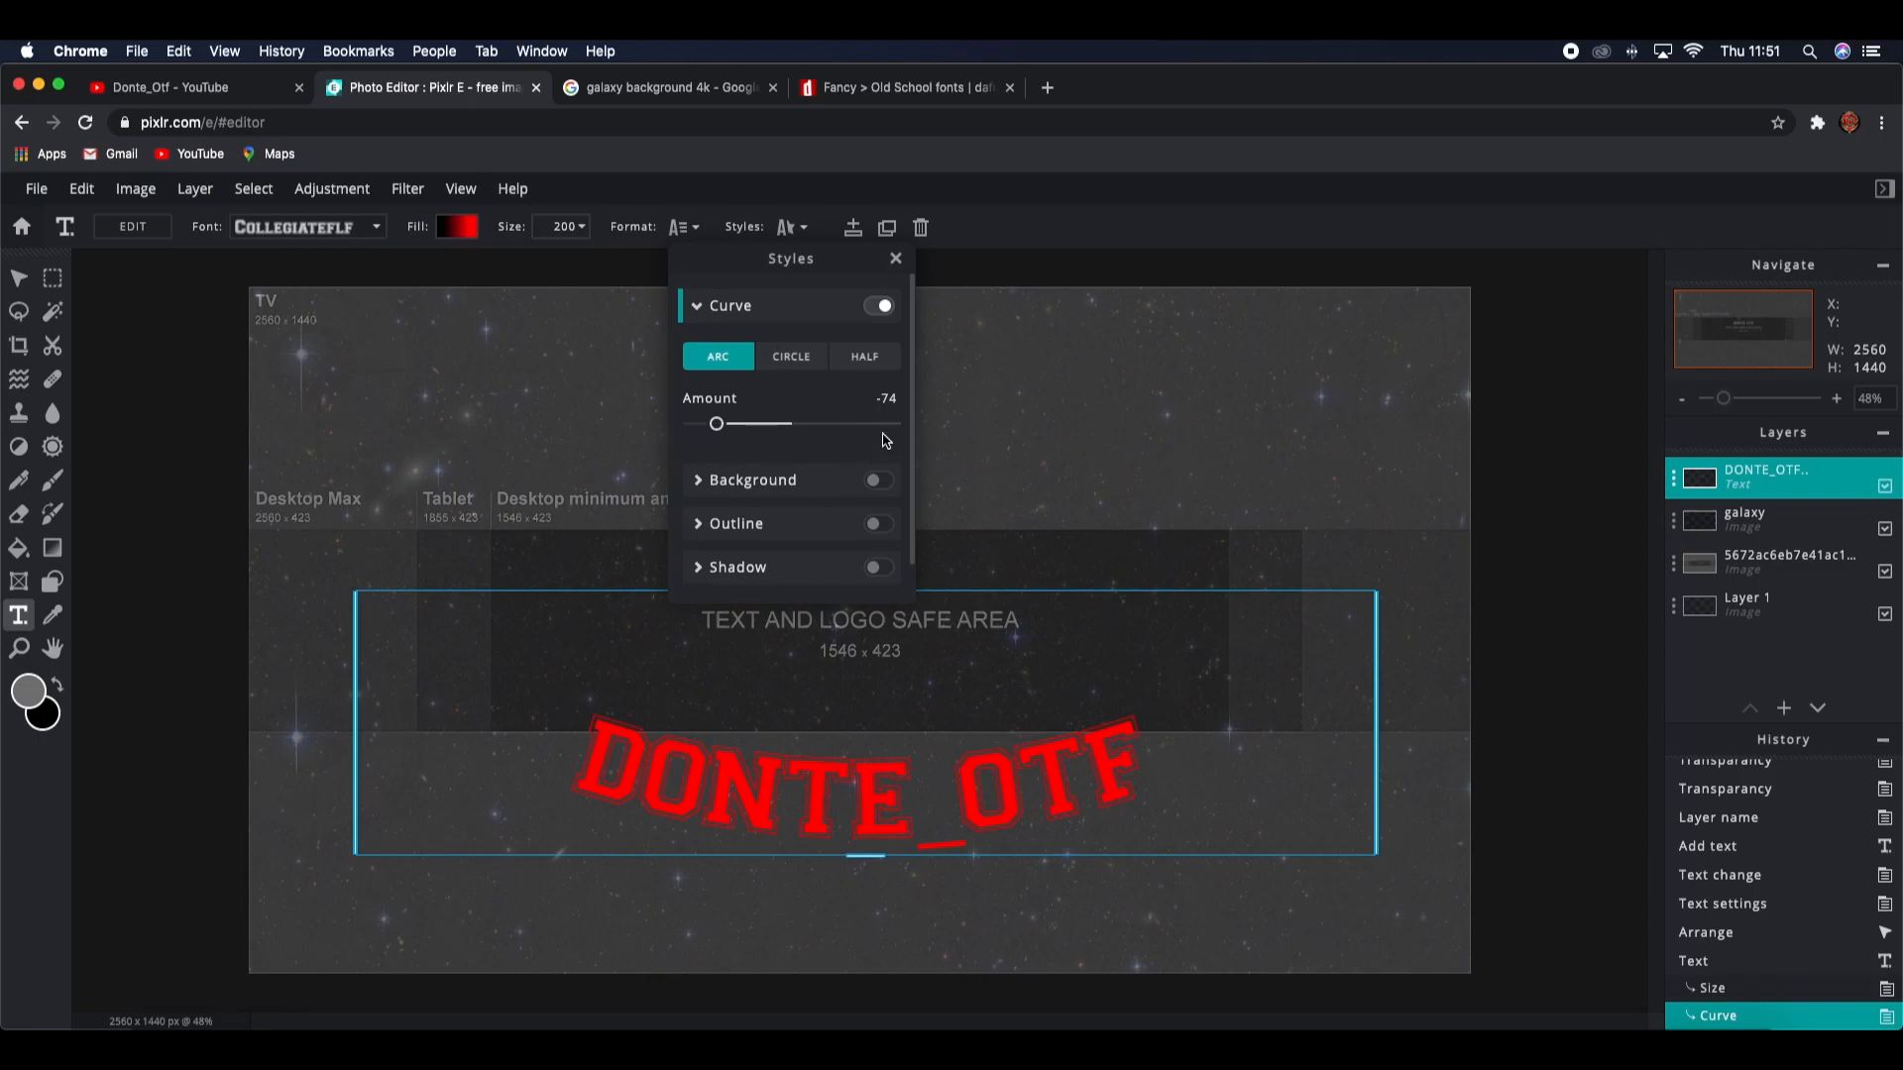
pyautogui.click(895, 258)
# Step: Move the curved channel name text up into the safe area and centre it horizontally on the canvas
pyautogui.moveTo(837, 747); pyautogui.dragTo(846, 654)
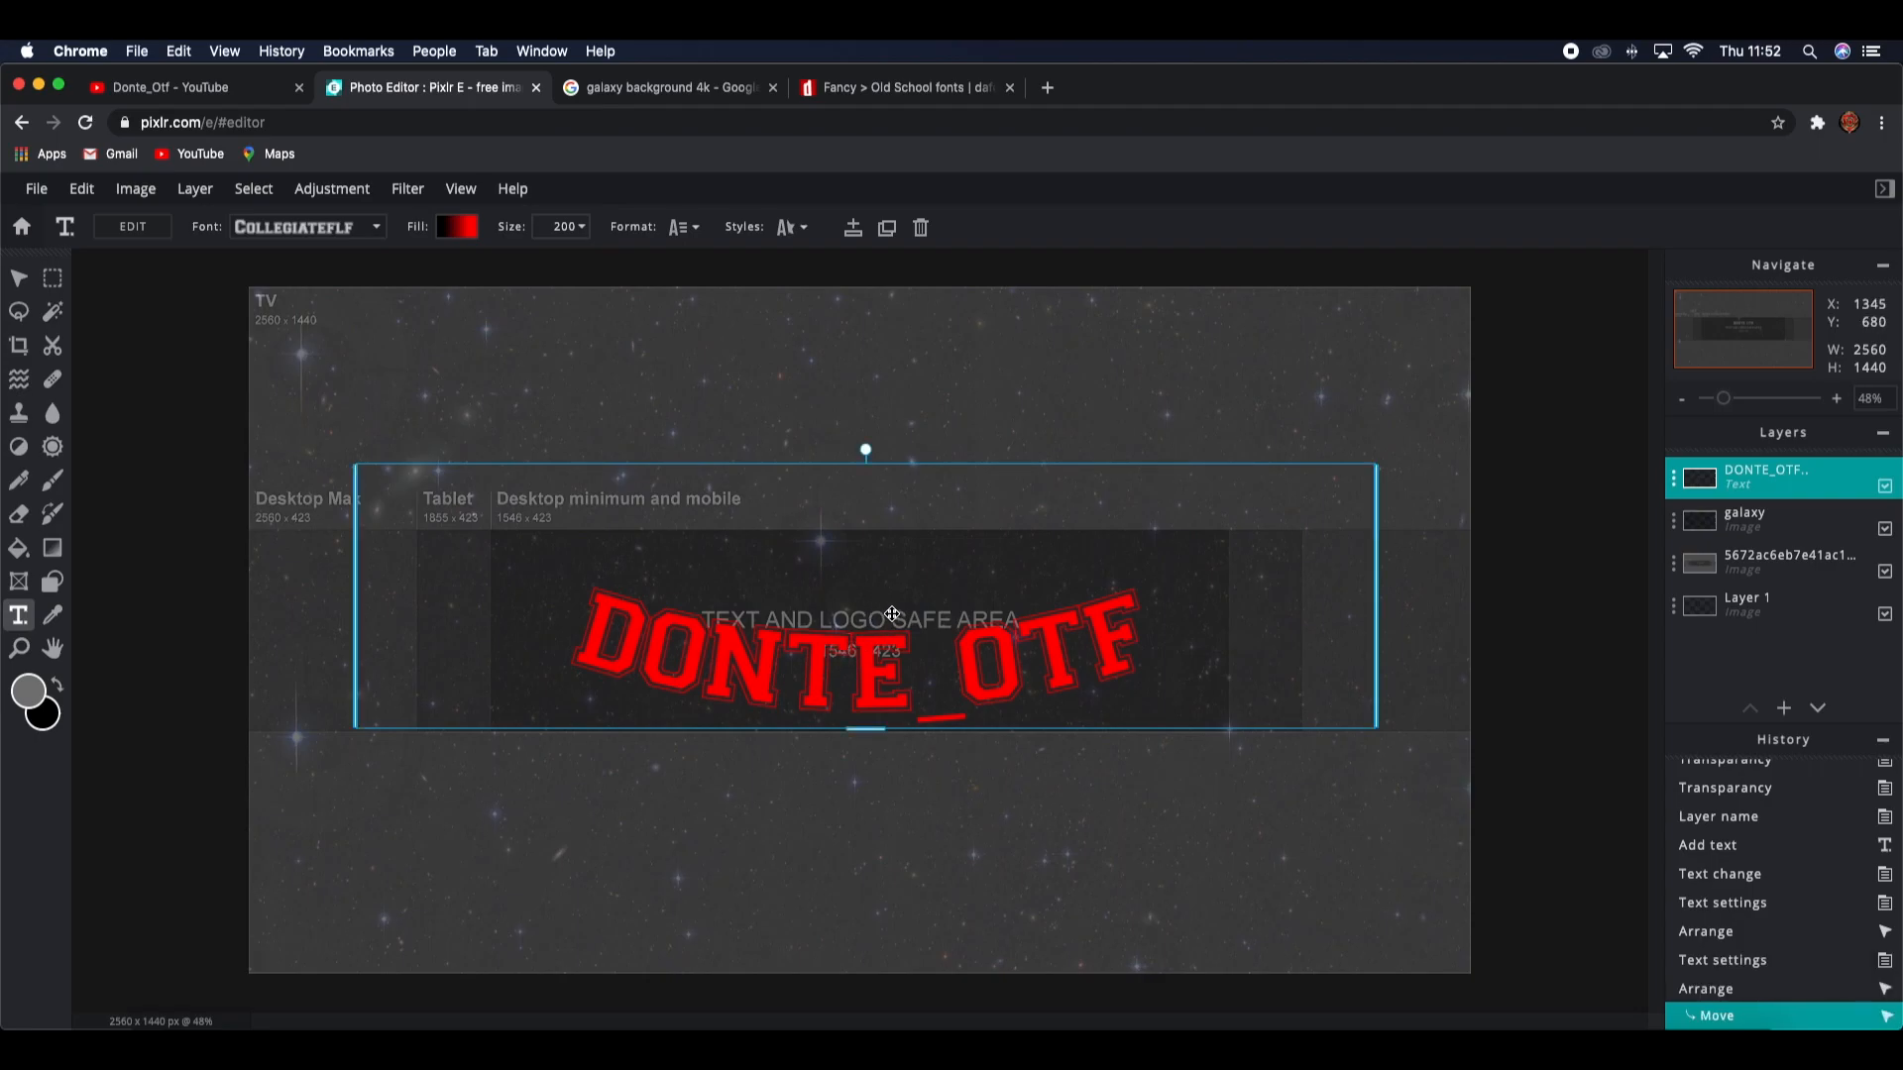
pyautogui.click(1756, 575)
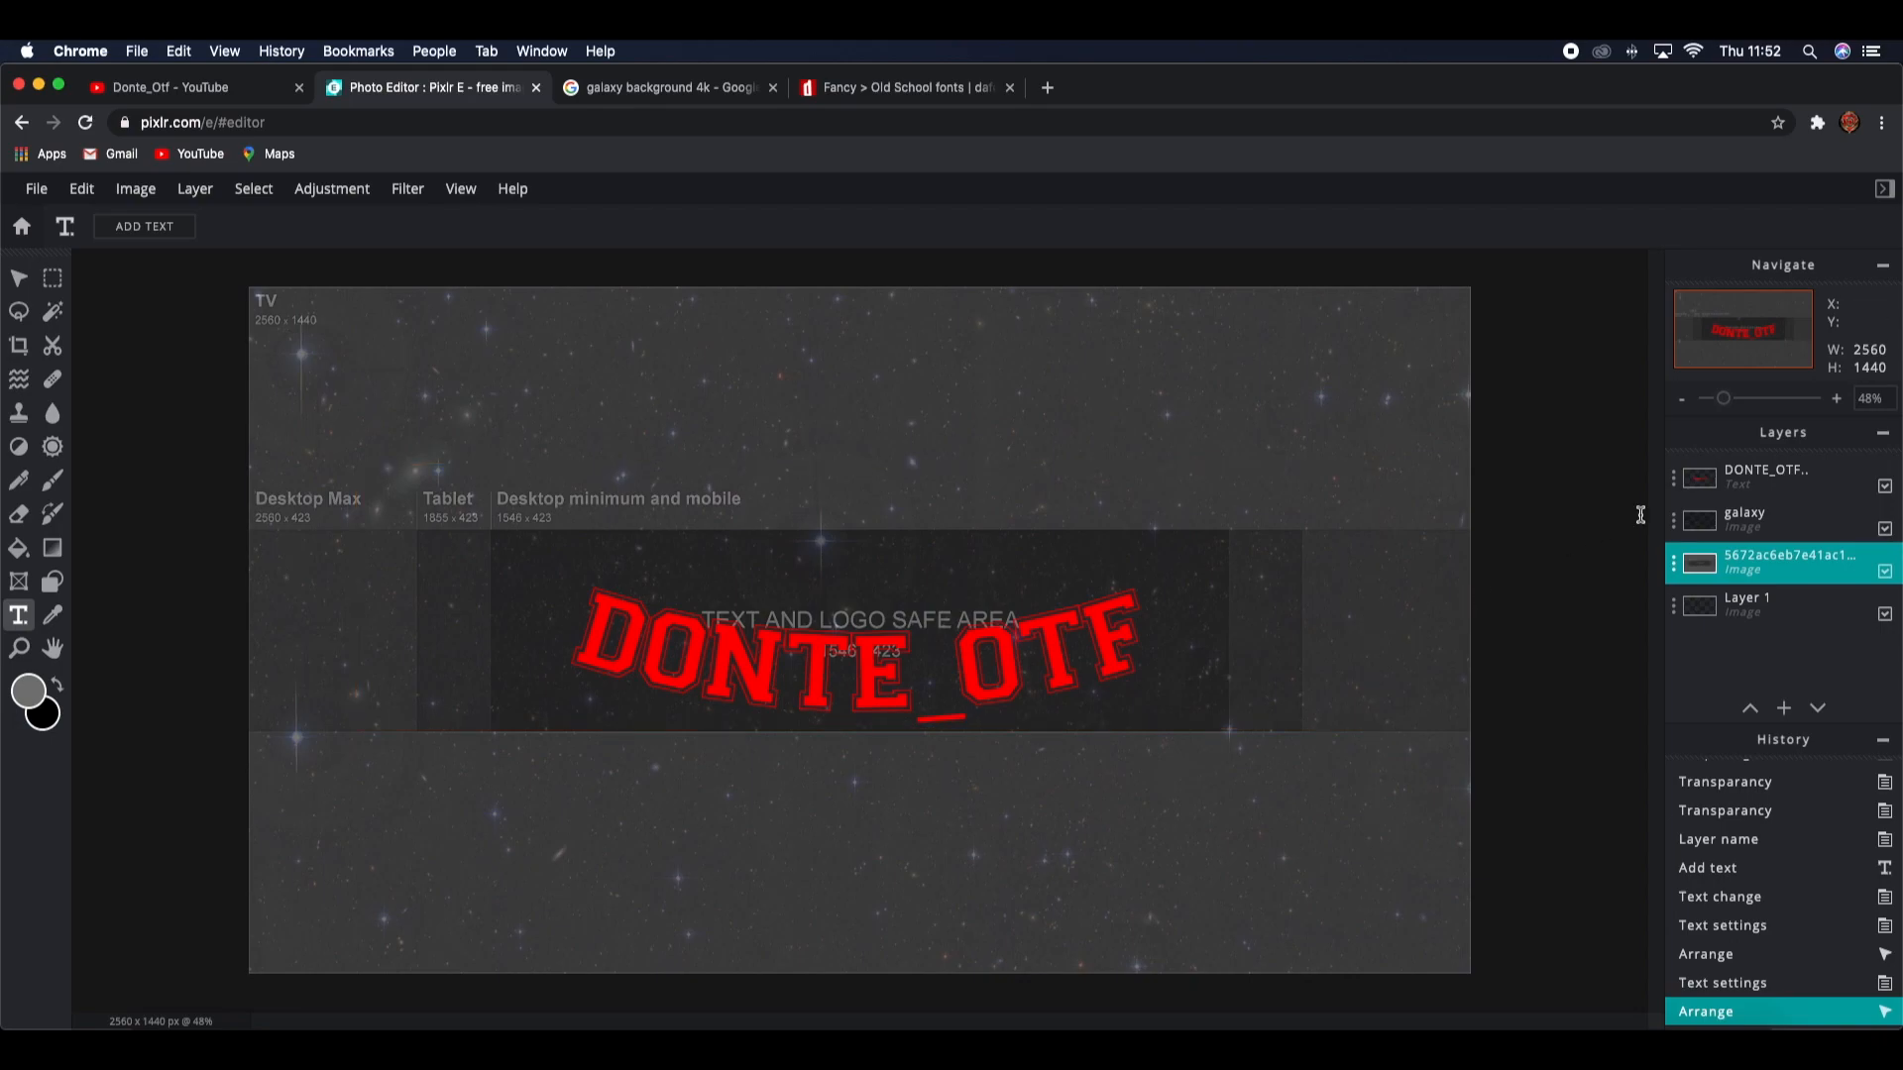
pyautogui.click(1760, 477)
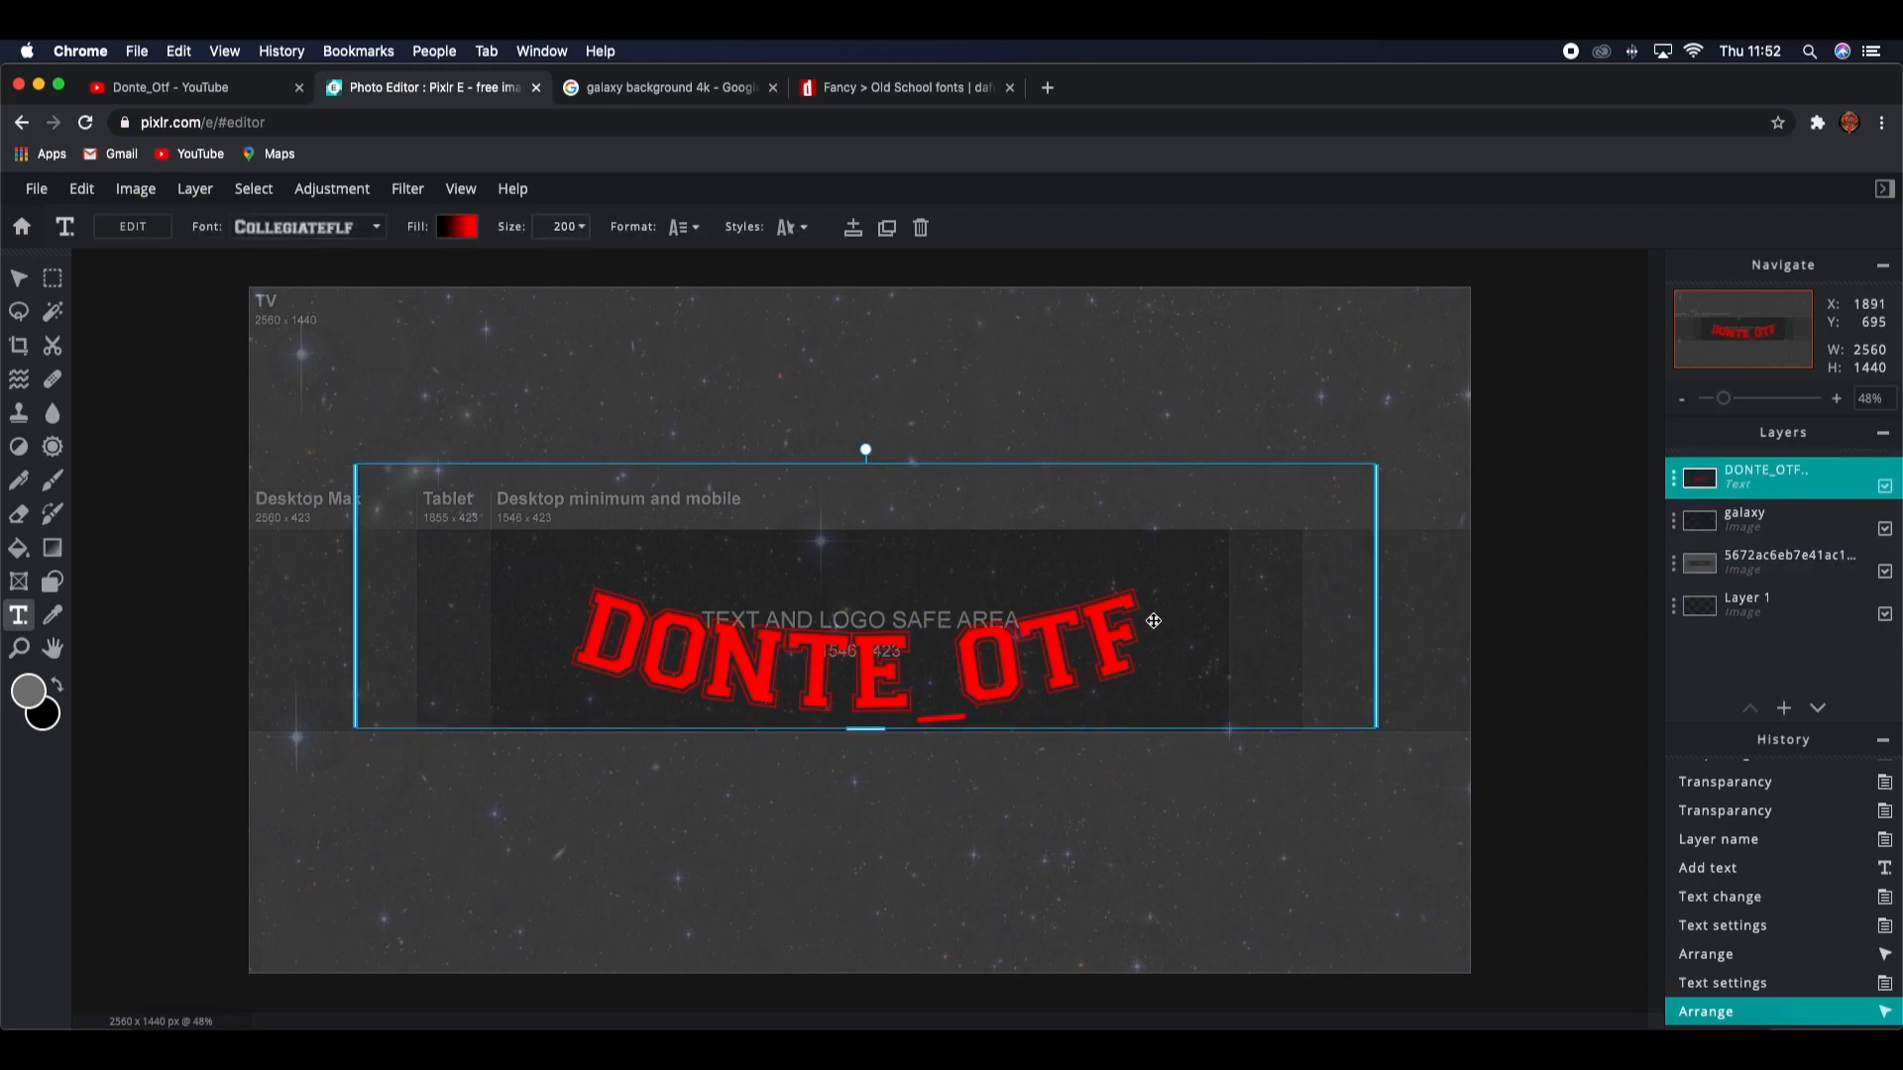
pyautogui.moveTo(1013, 646); pyautogui.dragTo(1009, 620)
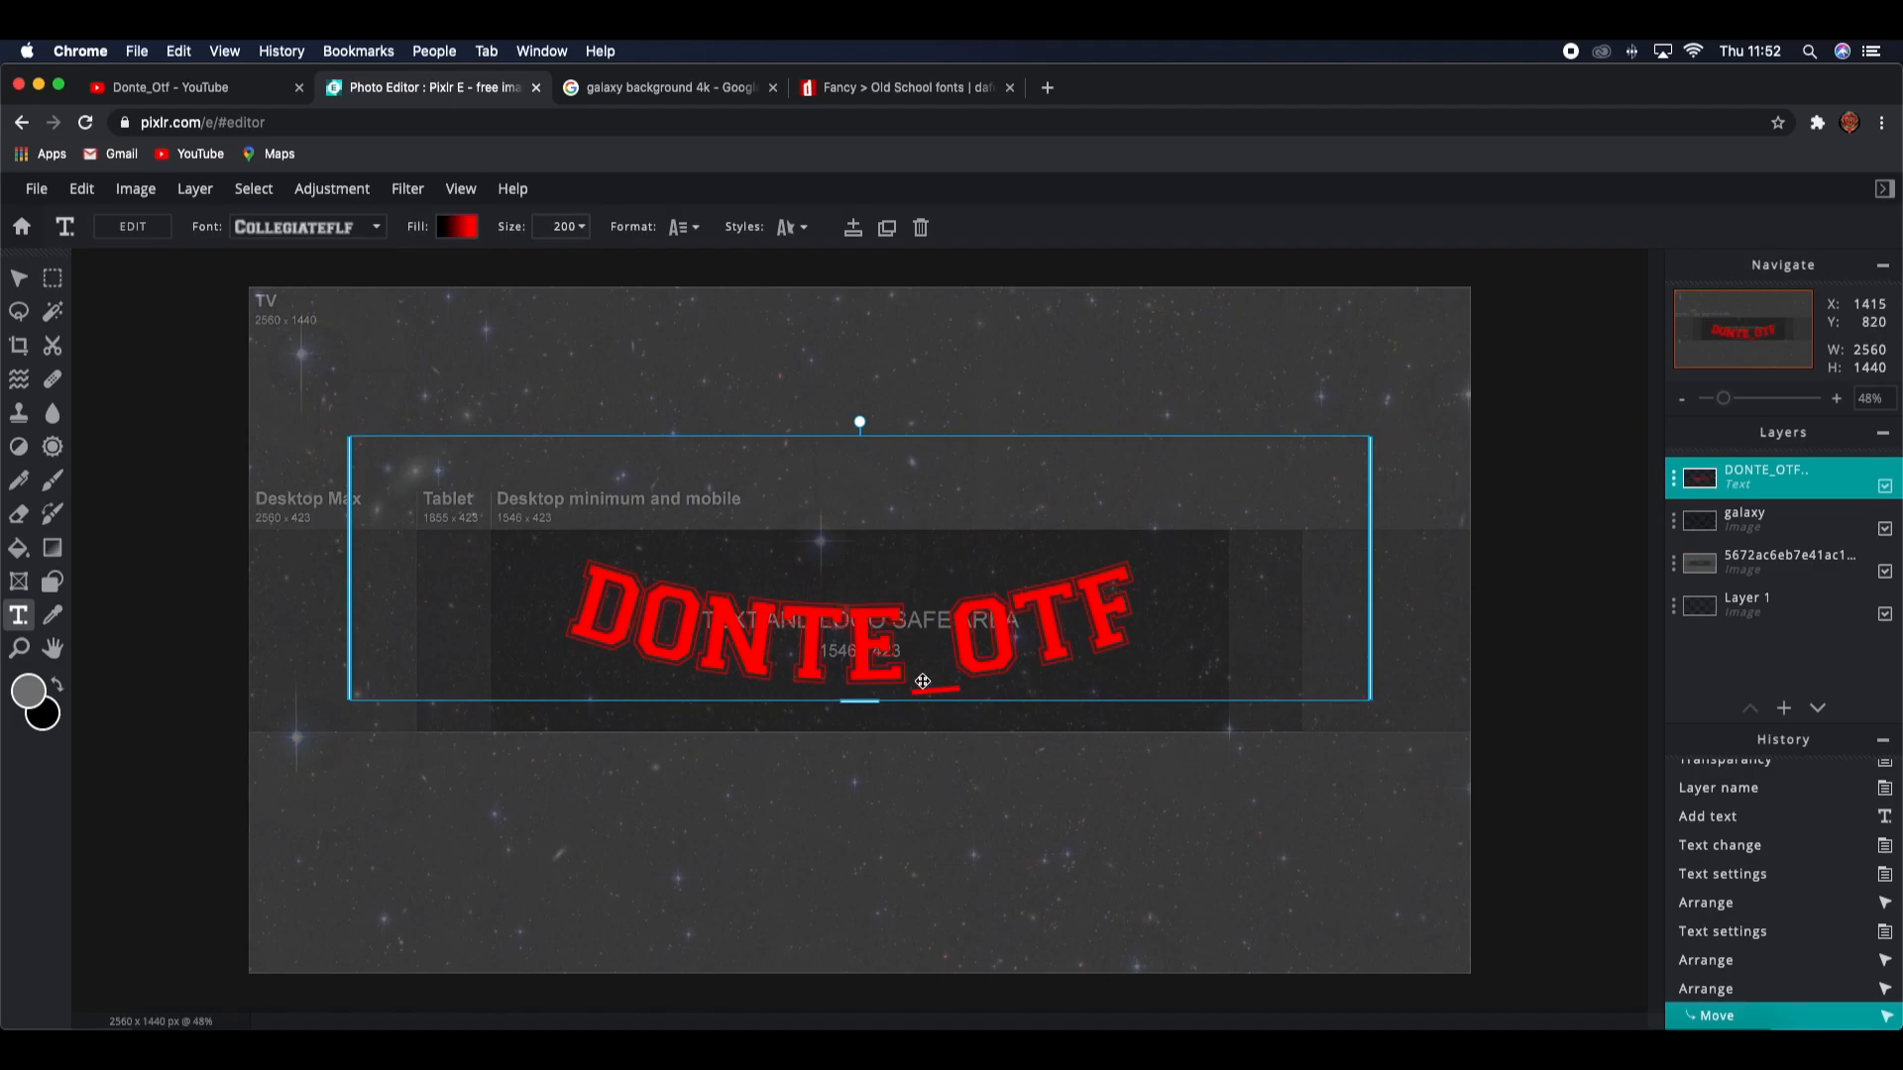
pyautogui.click(887, 735)
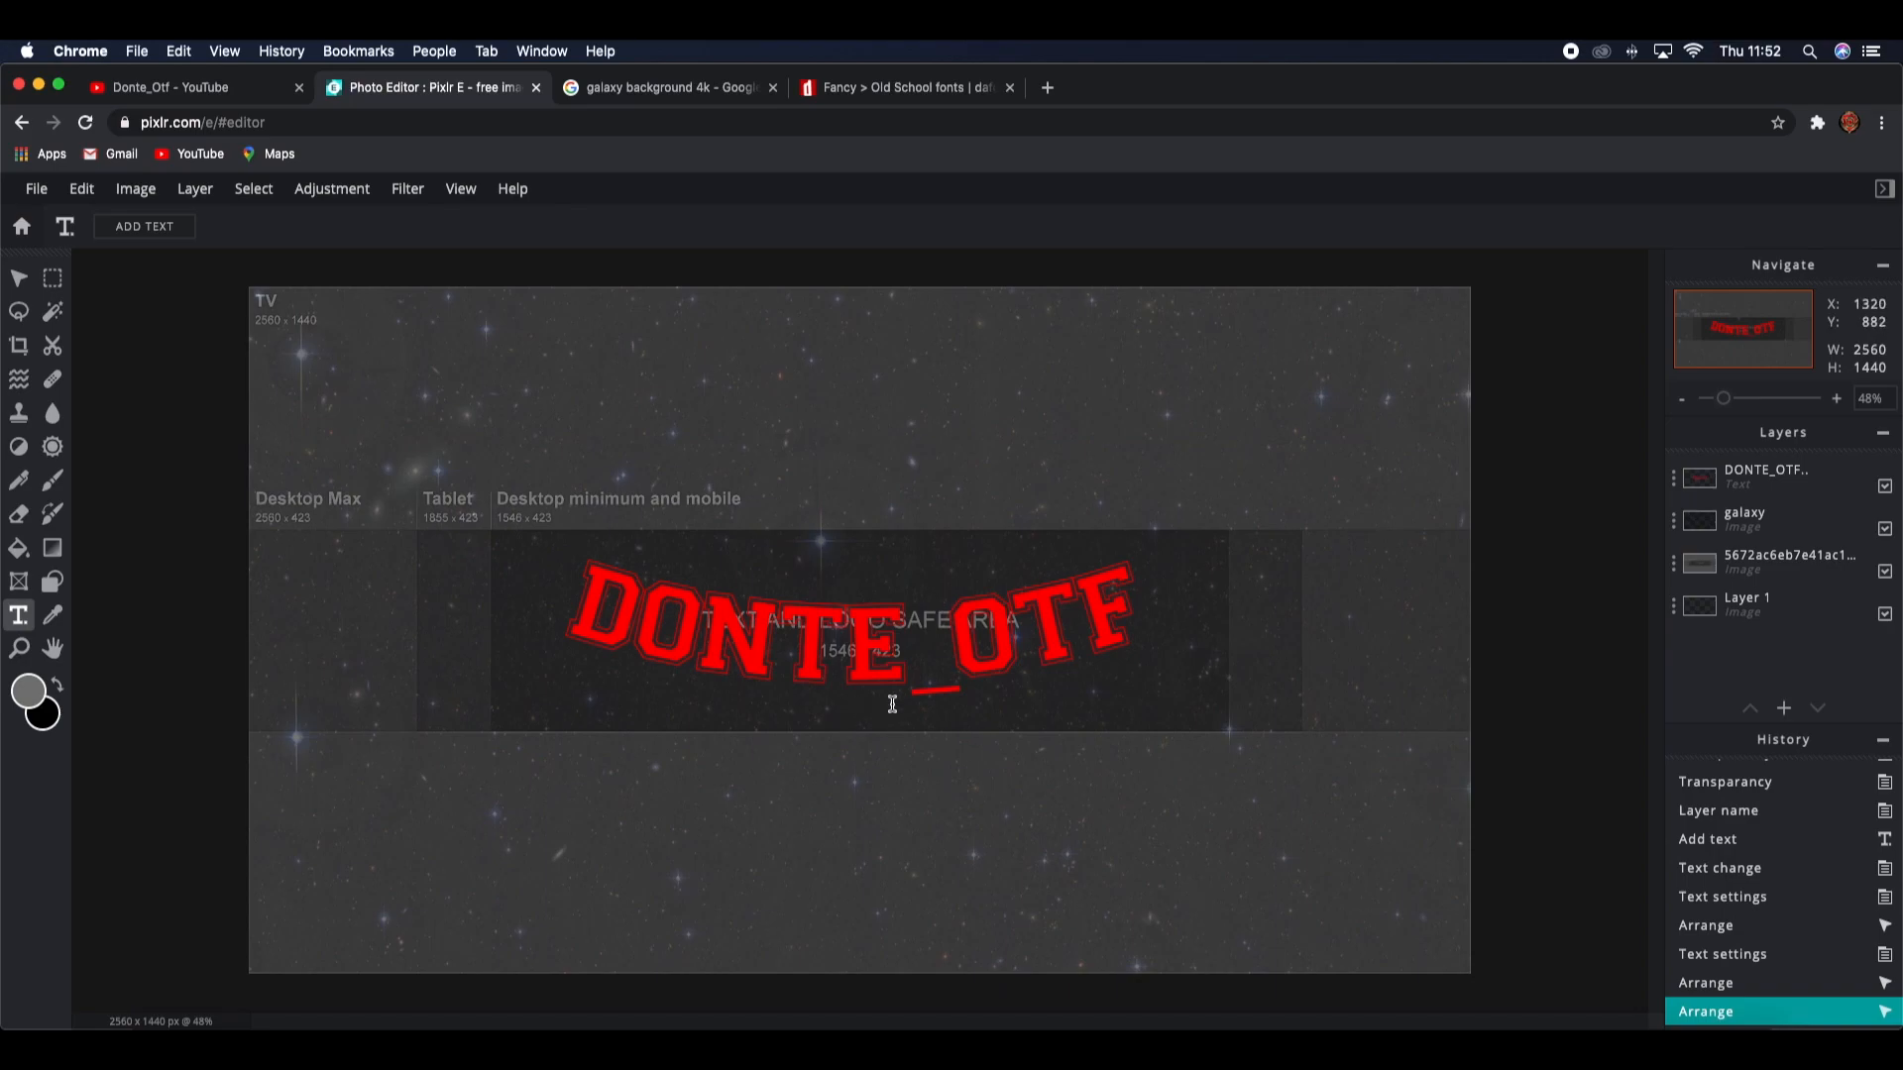
pyautogui.click(903, 648)
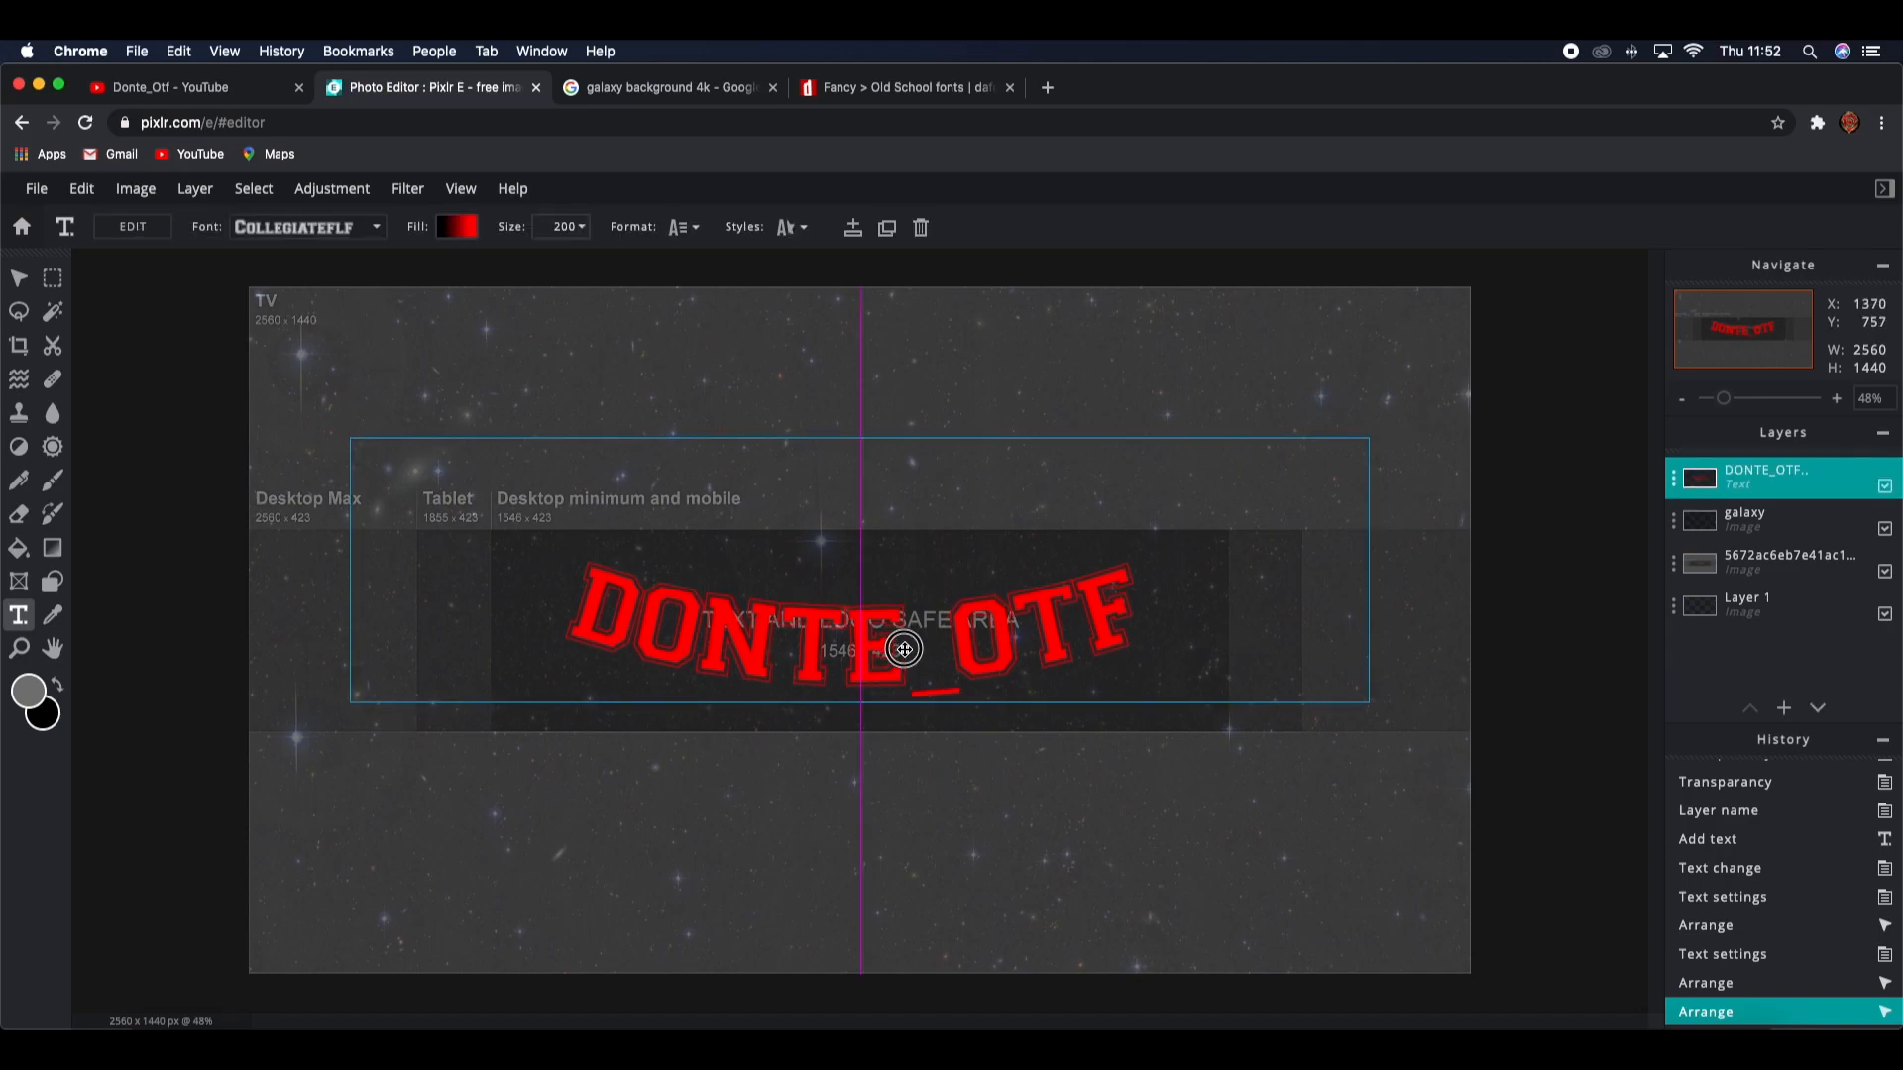
# Step: Compare the layout with the existing banner on the YouTube channel page and fine-tune the curved channel name's vertical position in the safe area
pyautogui.moveTo(903, 650); pyautogui.dragTo(904, 644)
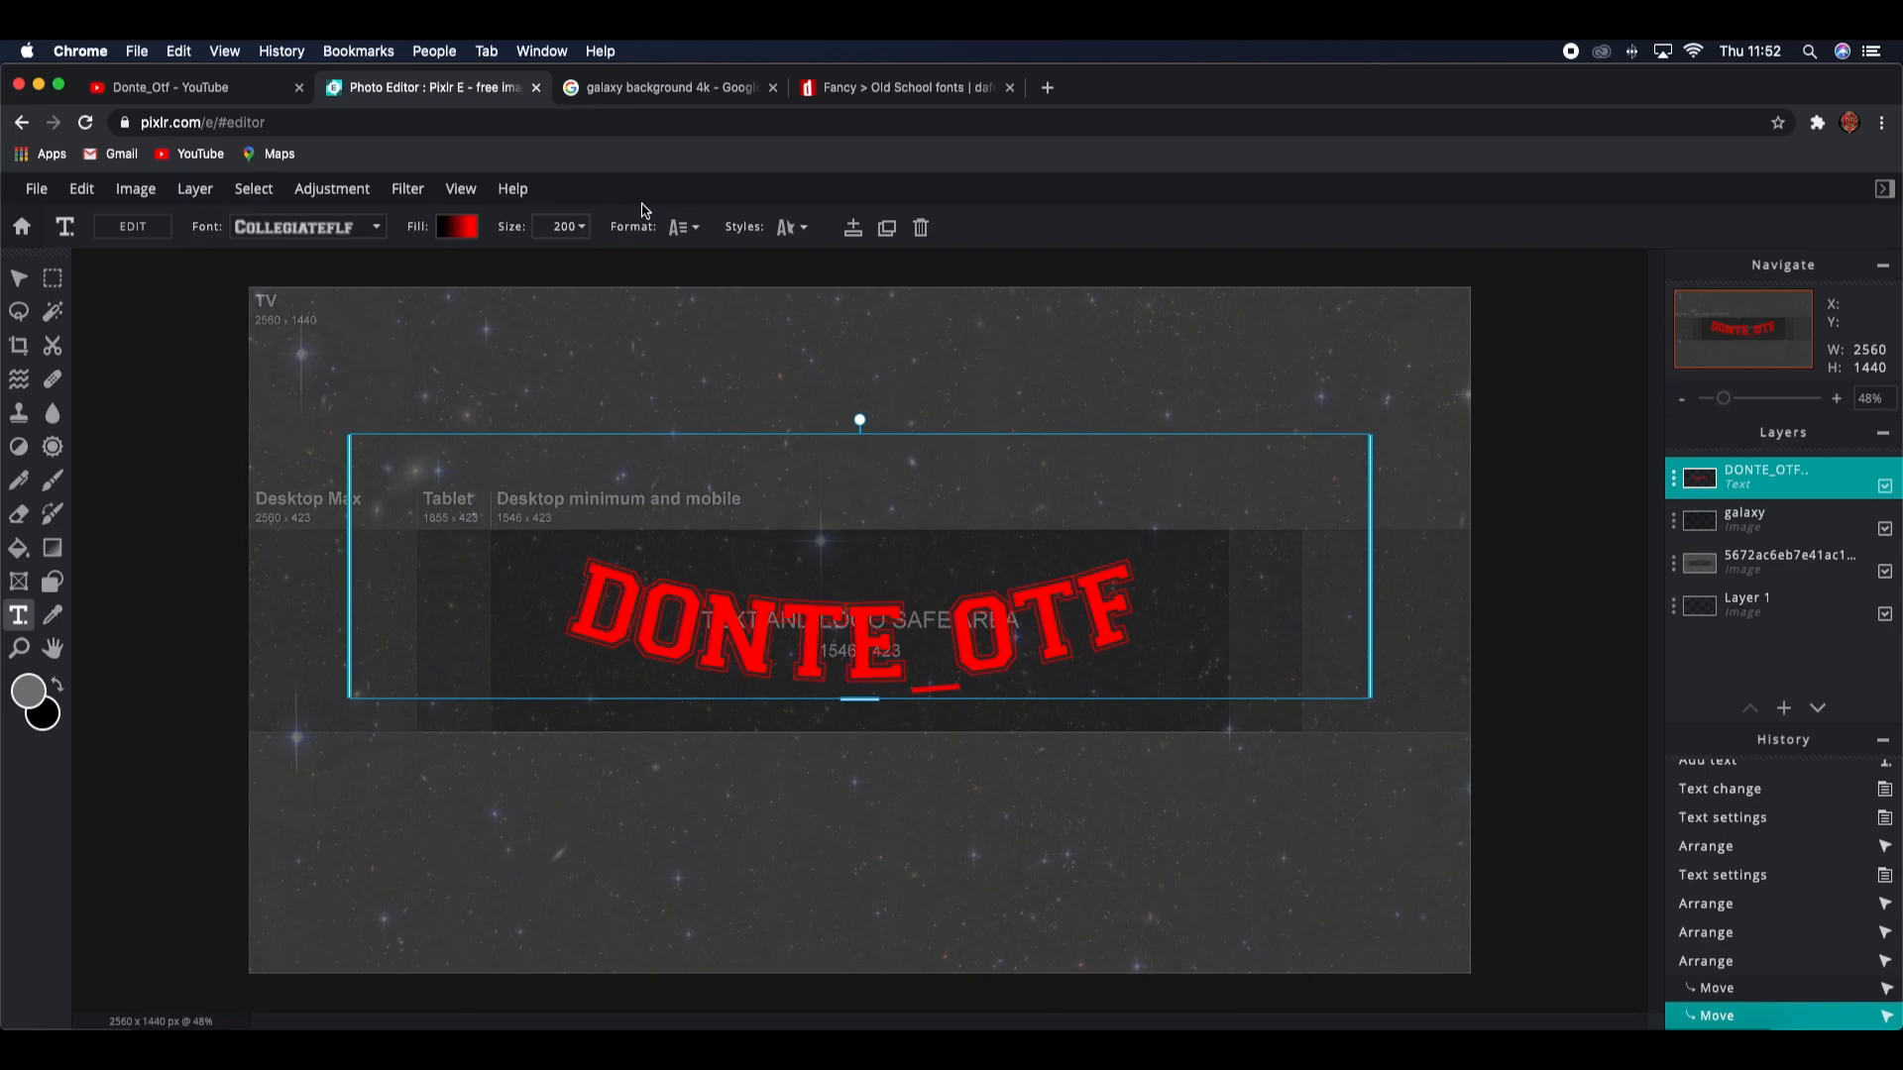
pyautogui.click(194, 94)
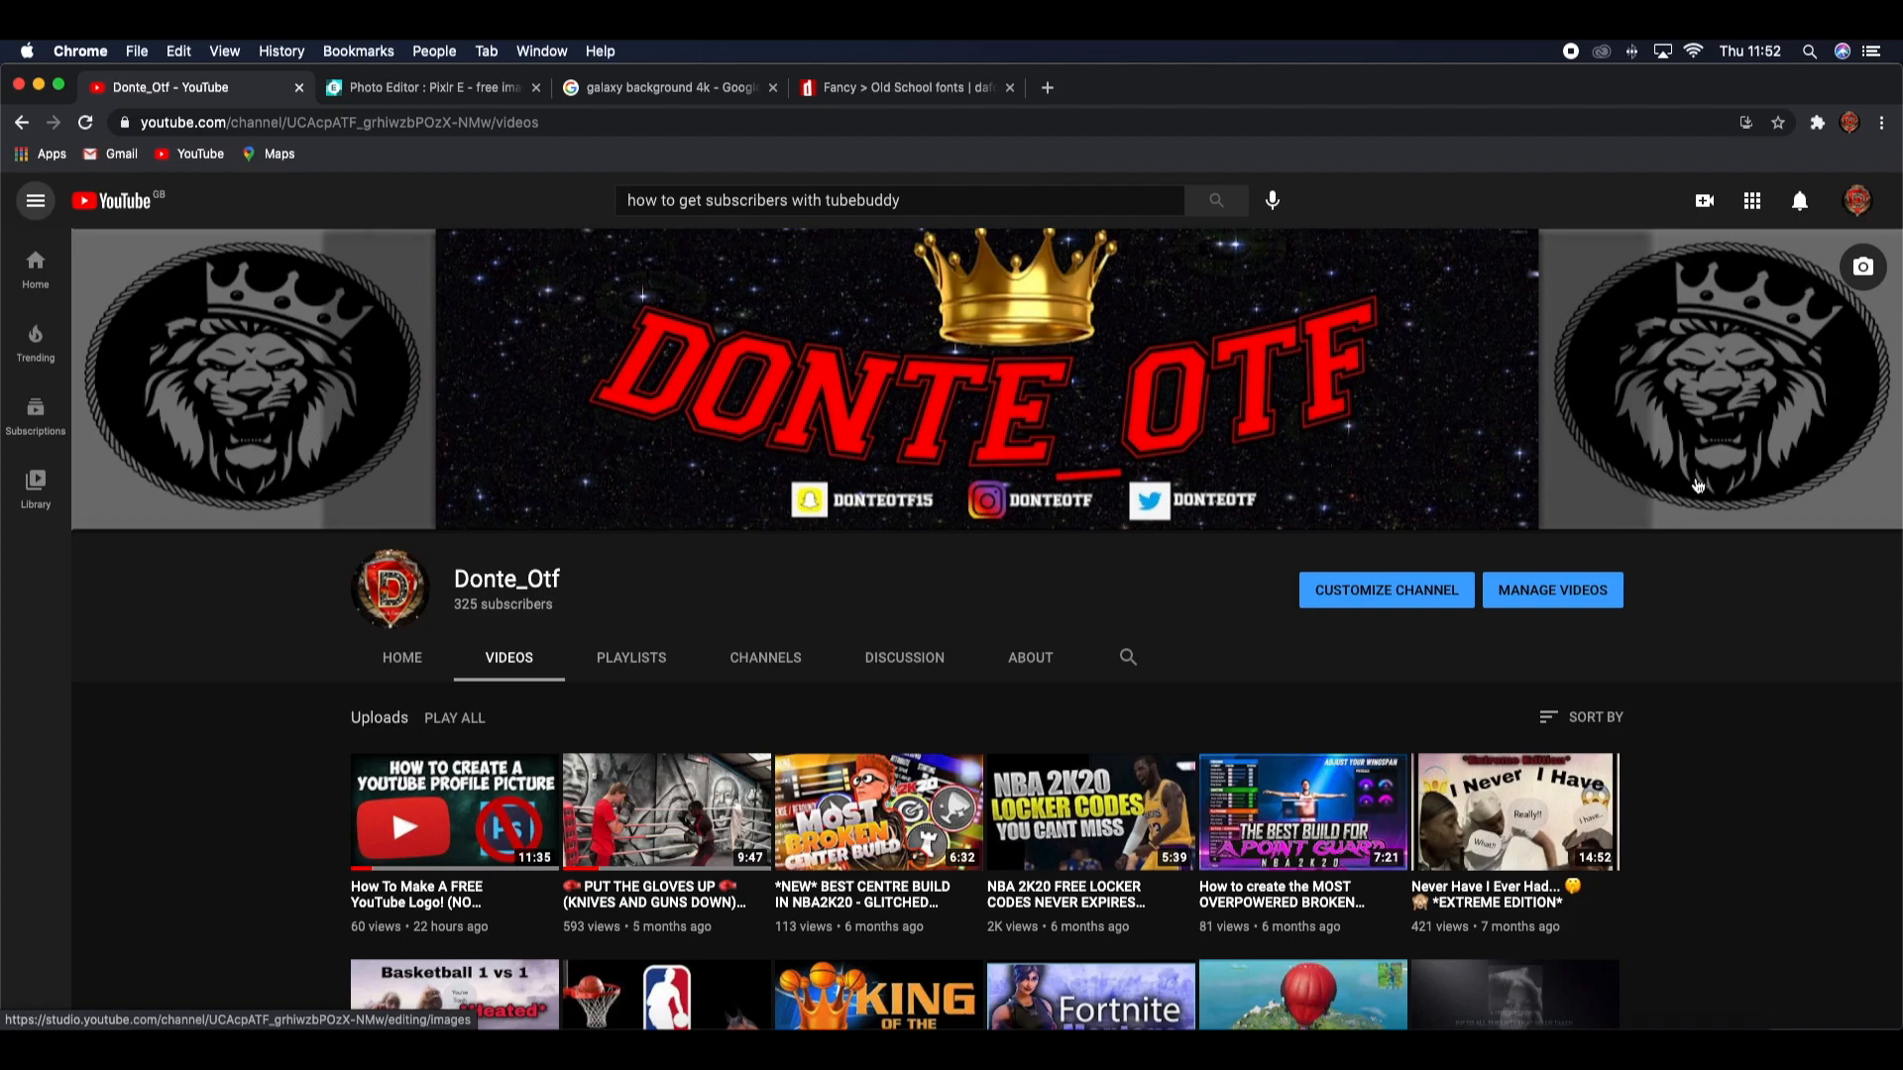
pyautogui.click(416, 87)
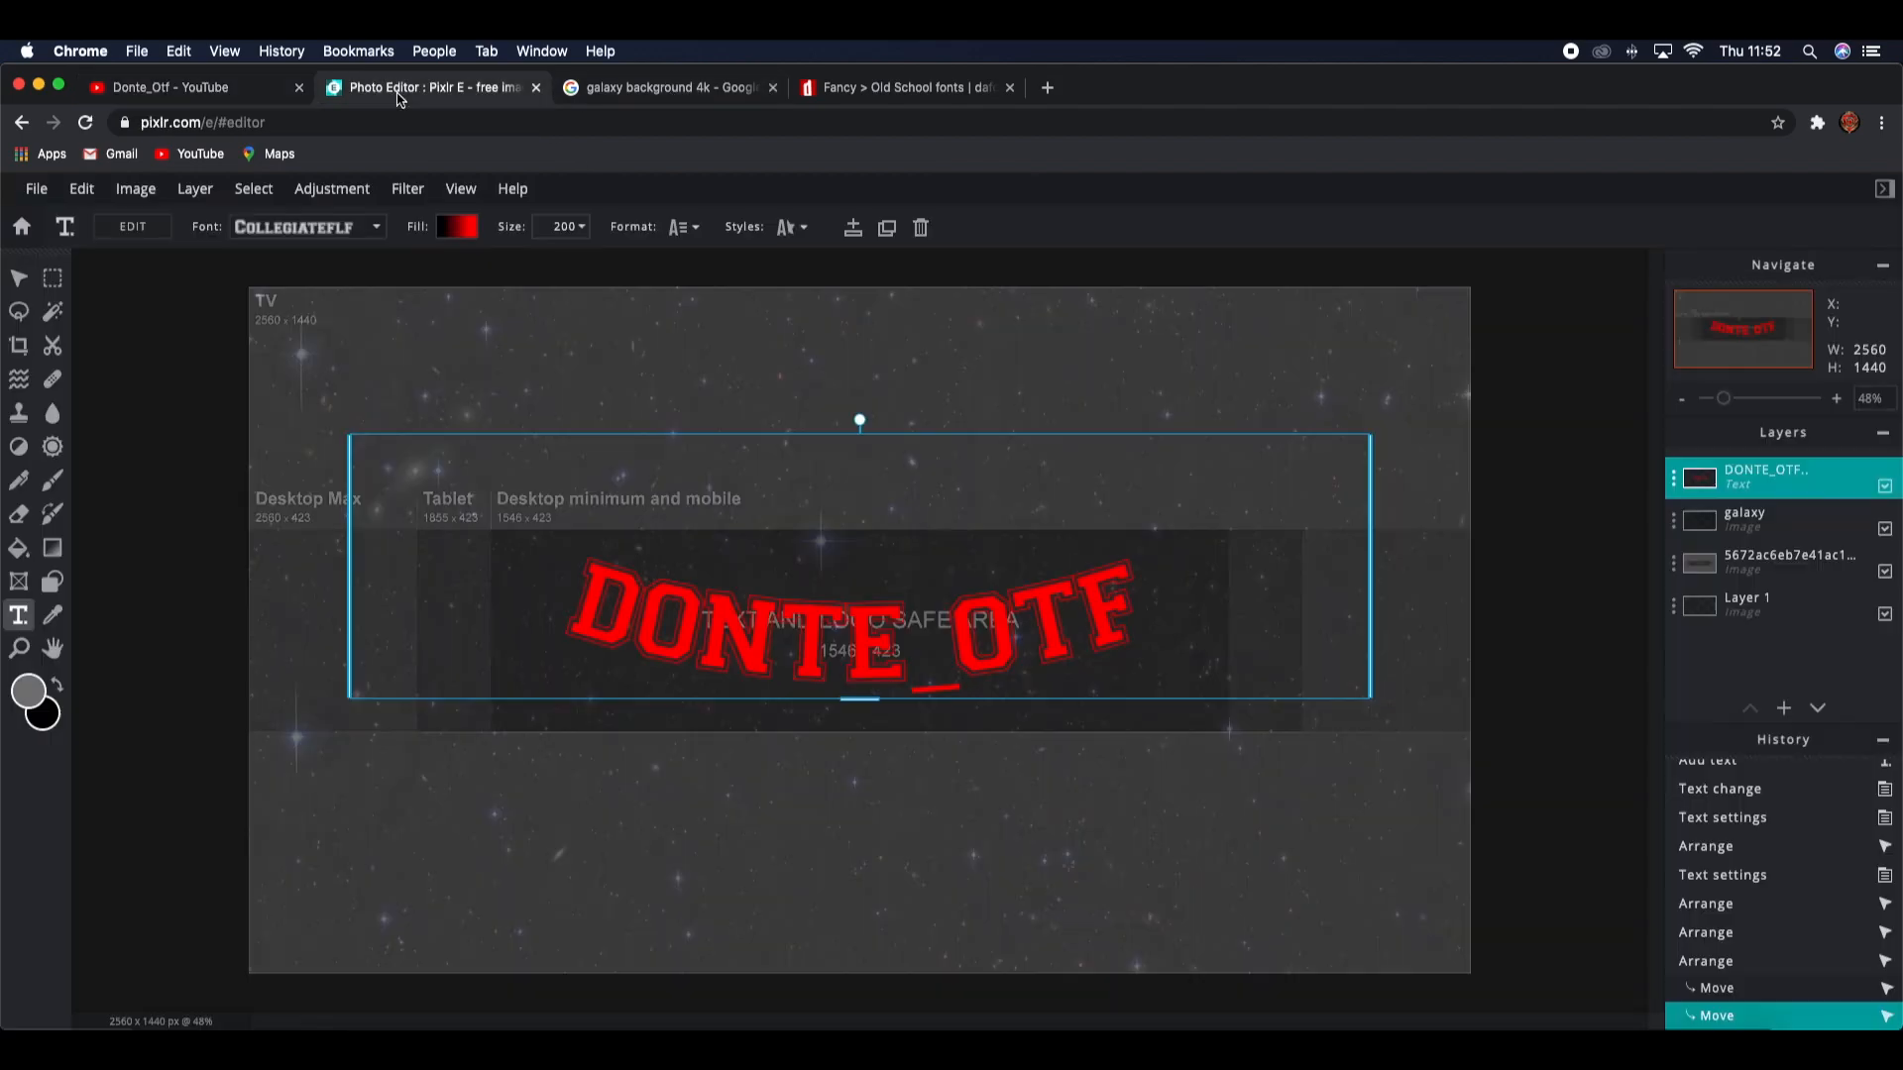
pyautogui.hotkey('ctrl', 'z')
pyautogui.hotkey('ctrl', 'z')
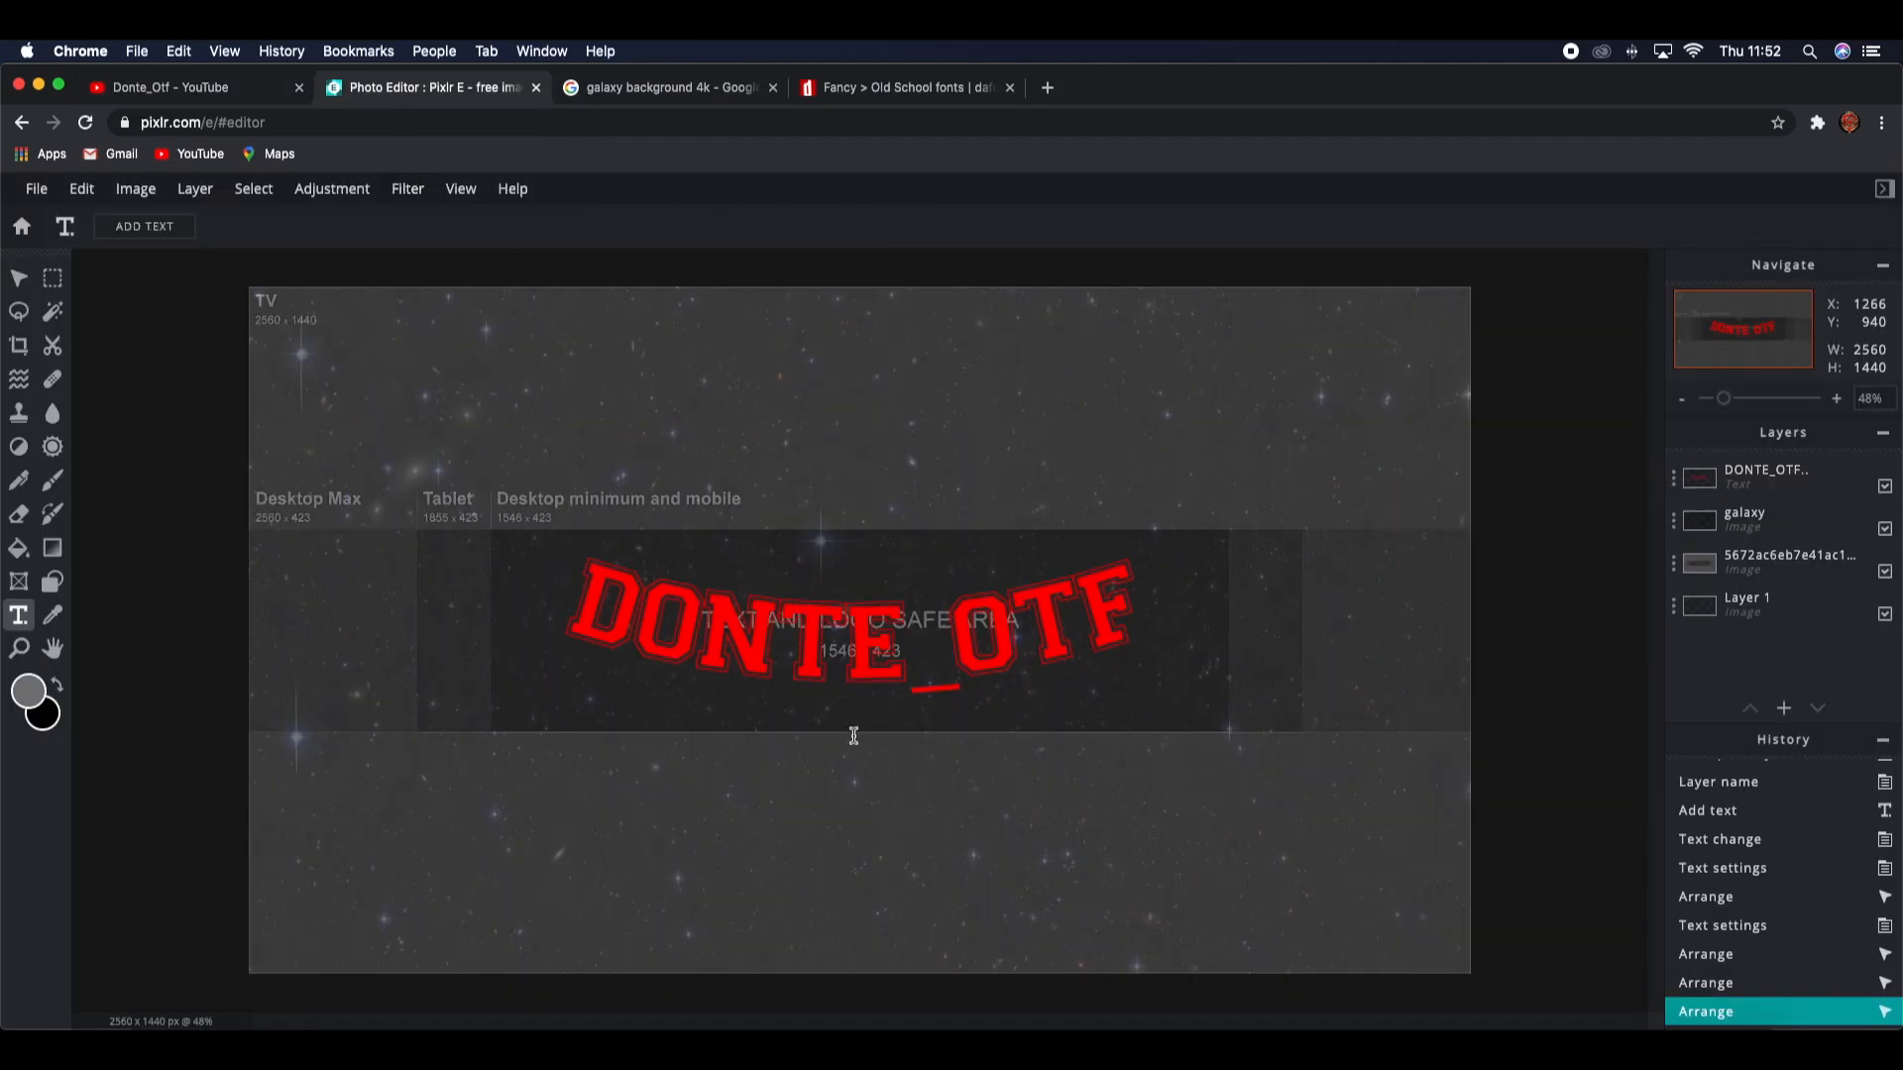
pyautogui.moveTo(855, 676); pyautogui.dragTo(855, 676)
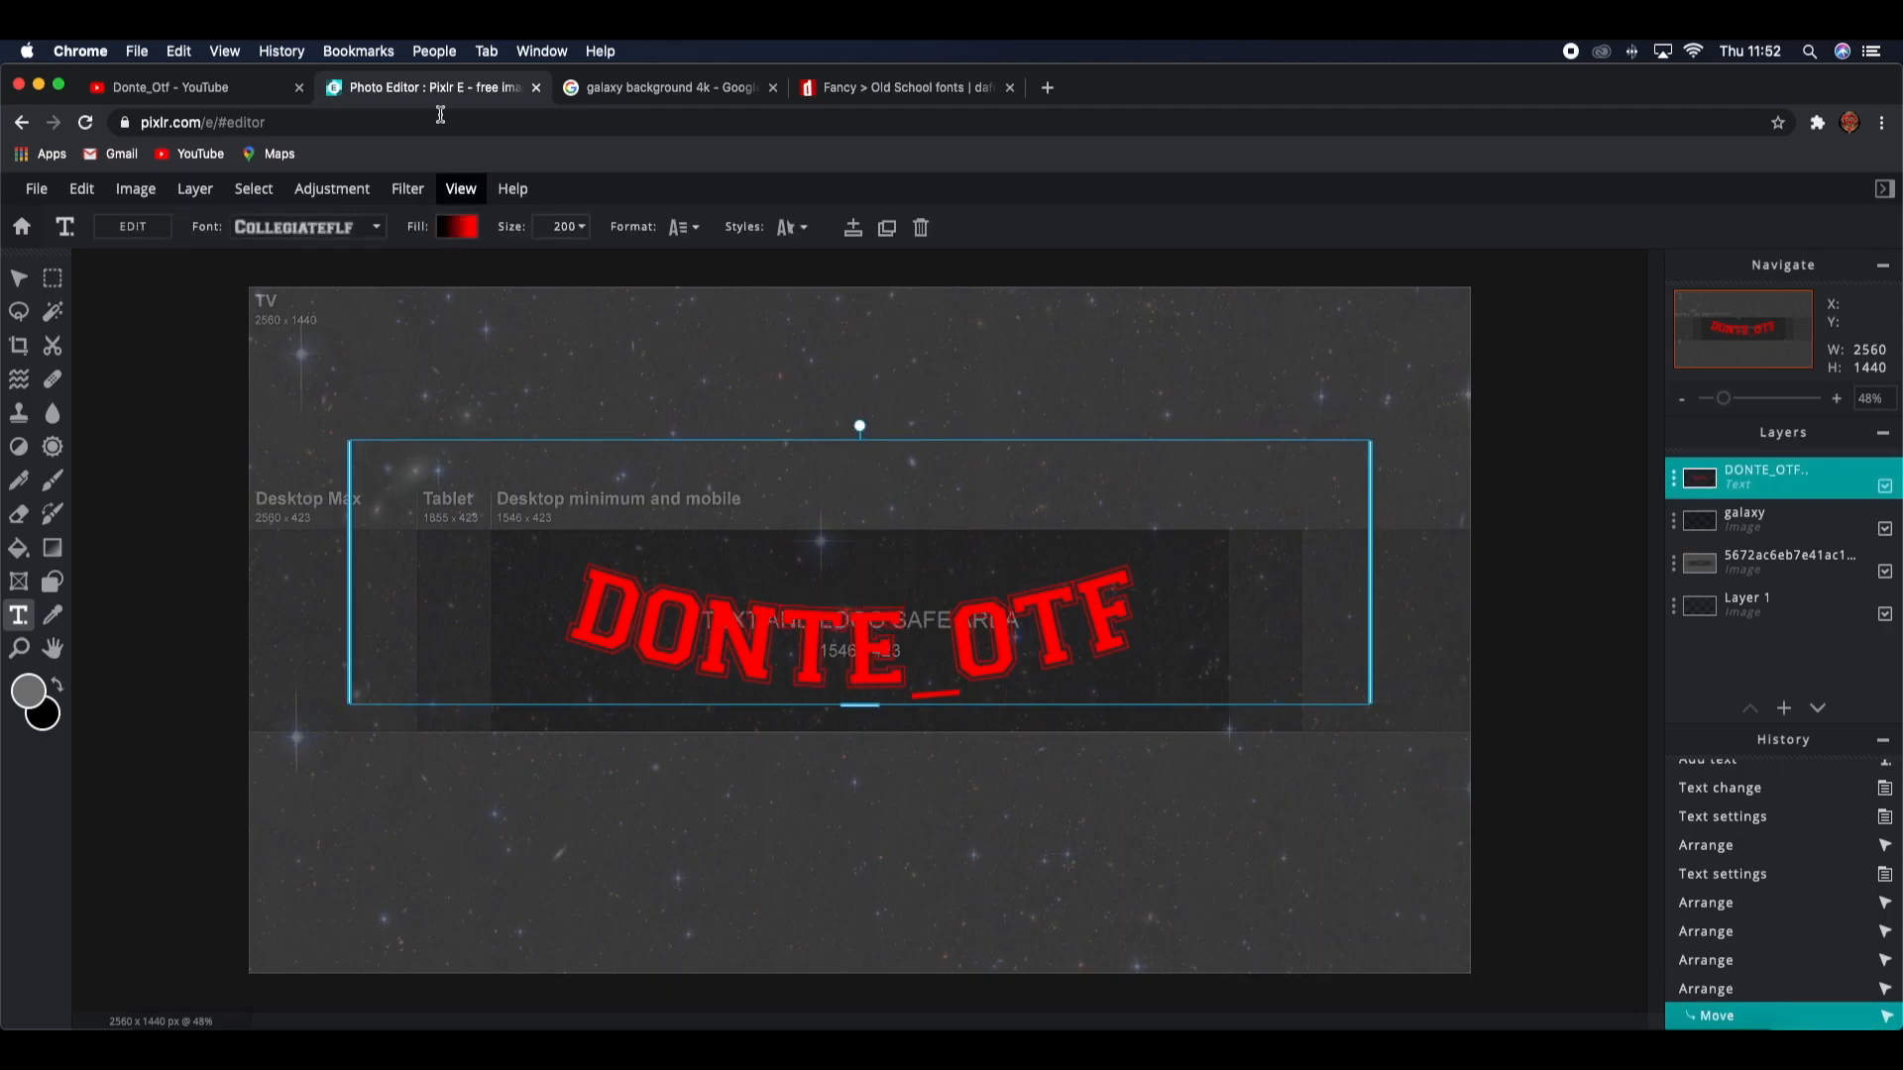
# Step: Search Google Images for "crown png"
pyautogui.click(662, 87)
pyautogui.click(417, 220)
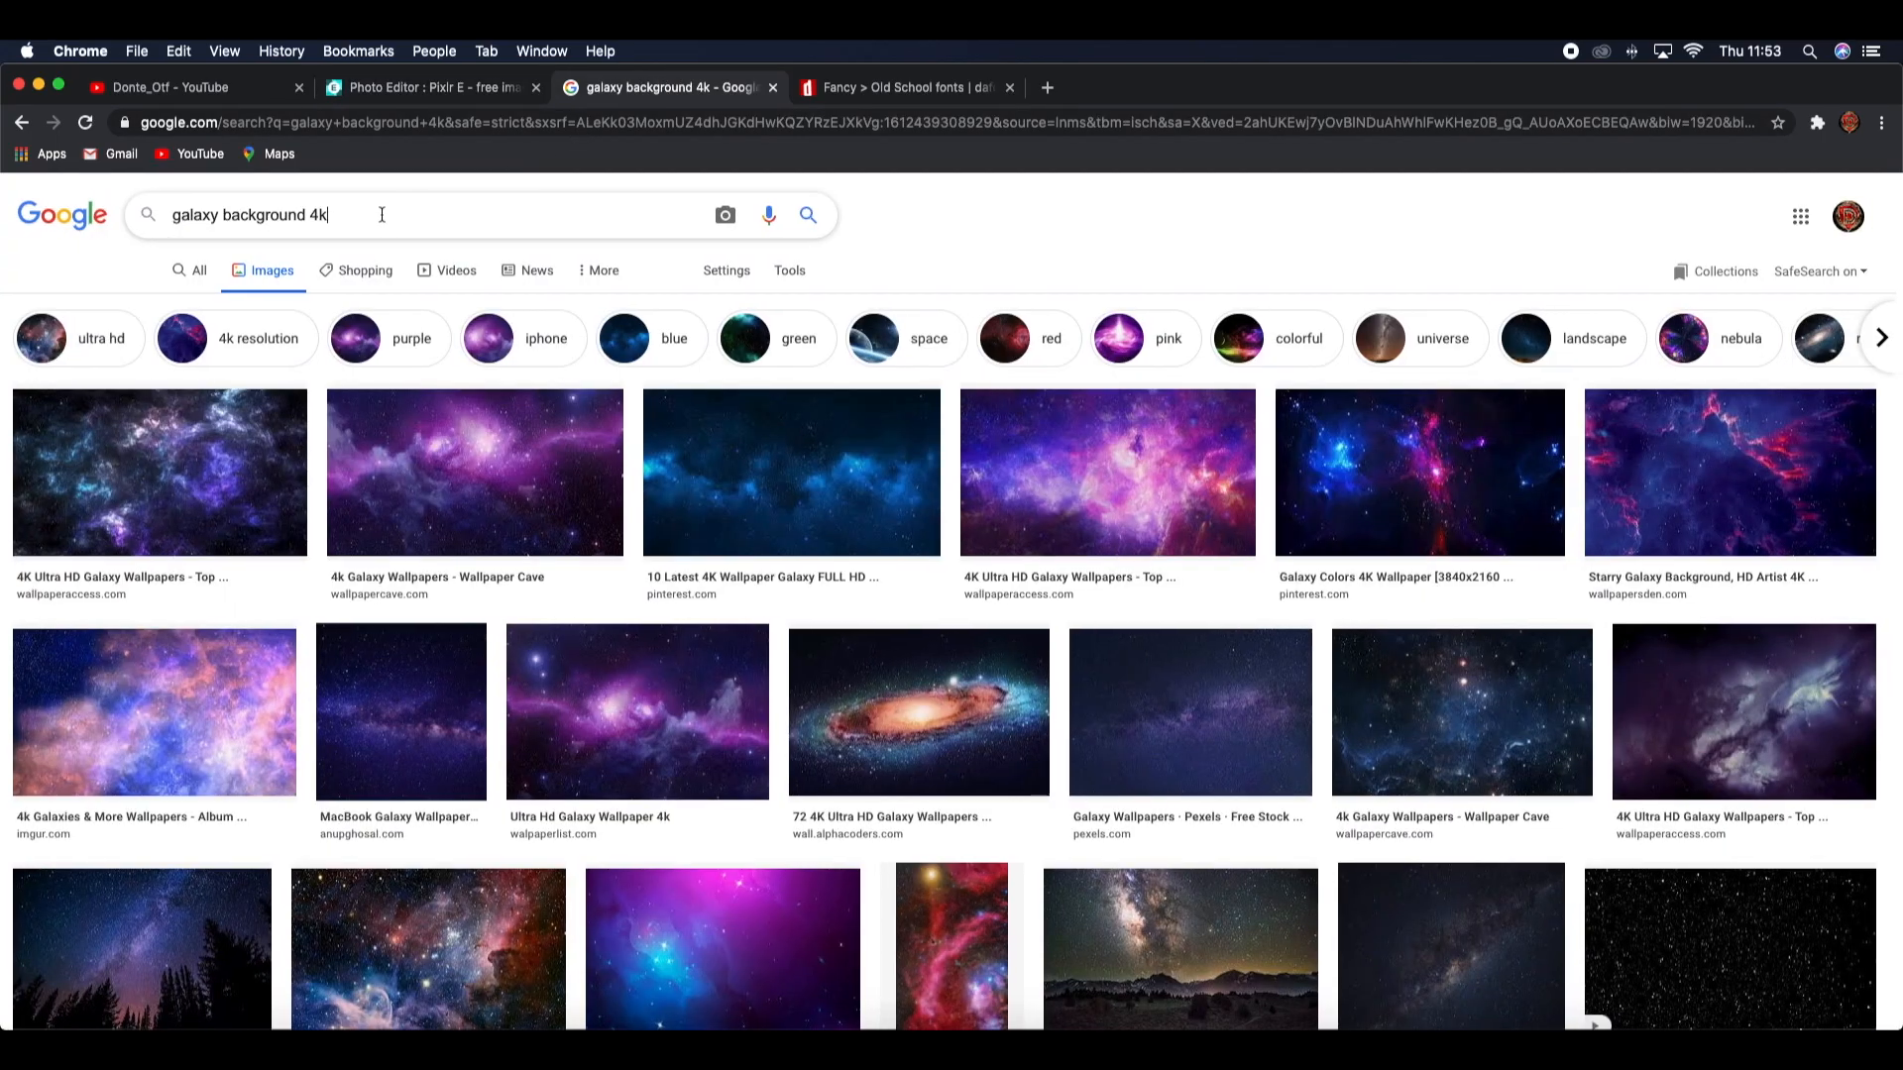
pyautogui.press('BackSpace')
pyautogui.press('BackSpace')
pyautogui.press('BackSpace')
pyautogui.press('BackSpace')
pyautogui.press('BackSpace')
pyautogui.press('BackSpace')
pyautogui.press('BackSpace')
pyautogui.press('BackSpace')
pyautogui.press('BackSpace')
pyautogui.press('BackSpace')
pyautogui.press('BackSpace')
pyautogui.press('BackSpace')
pyautogui.press('BackSpace')
pyautogui.press('BackSpace')
pyautogui.press('BackSpace')
pyautogui.press('BackSpace')
pyautogui.press('BackSpace')
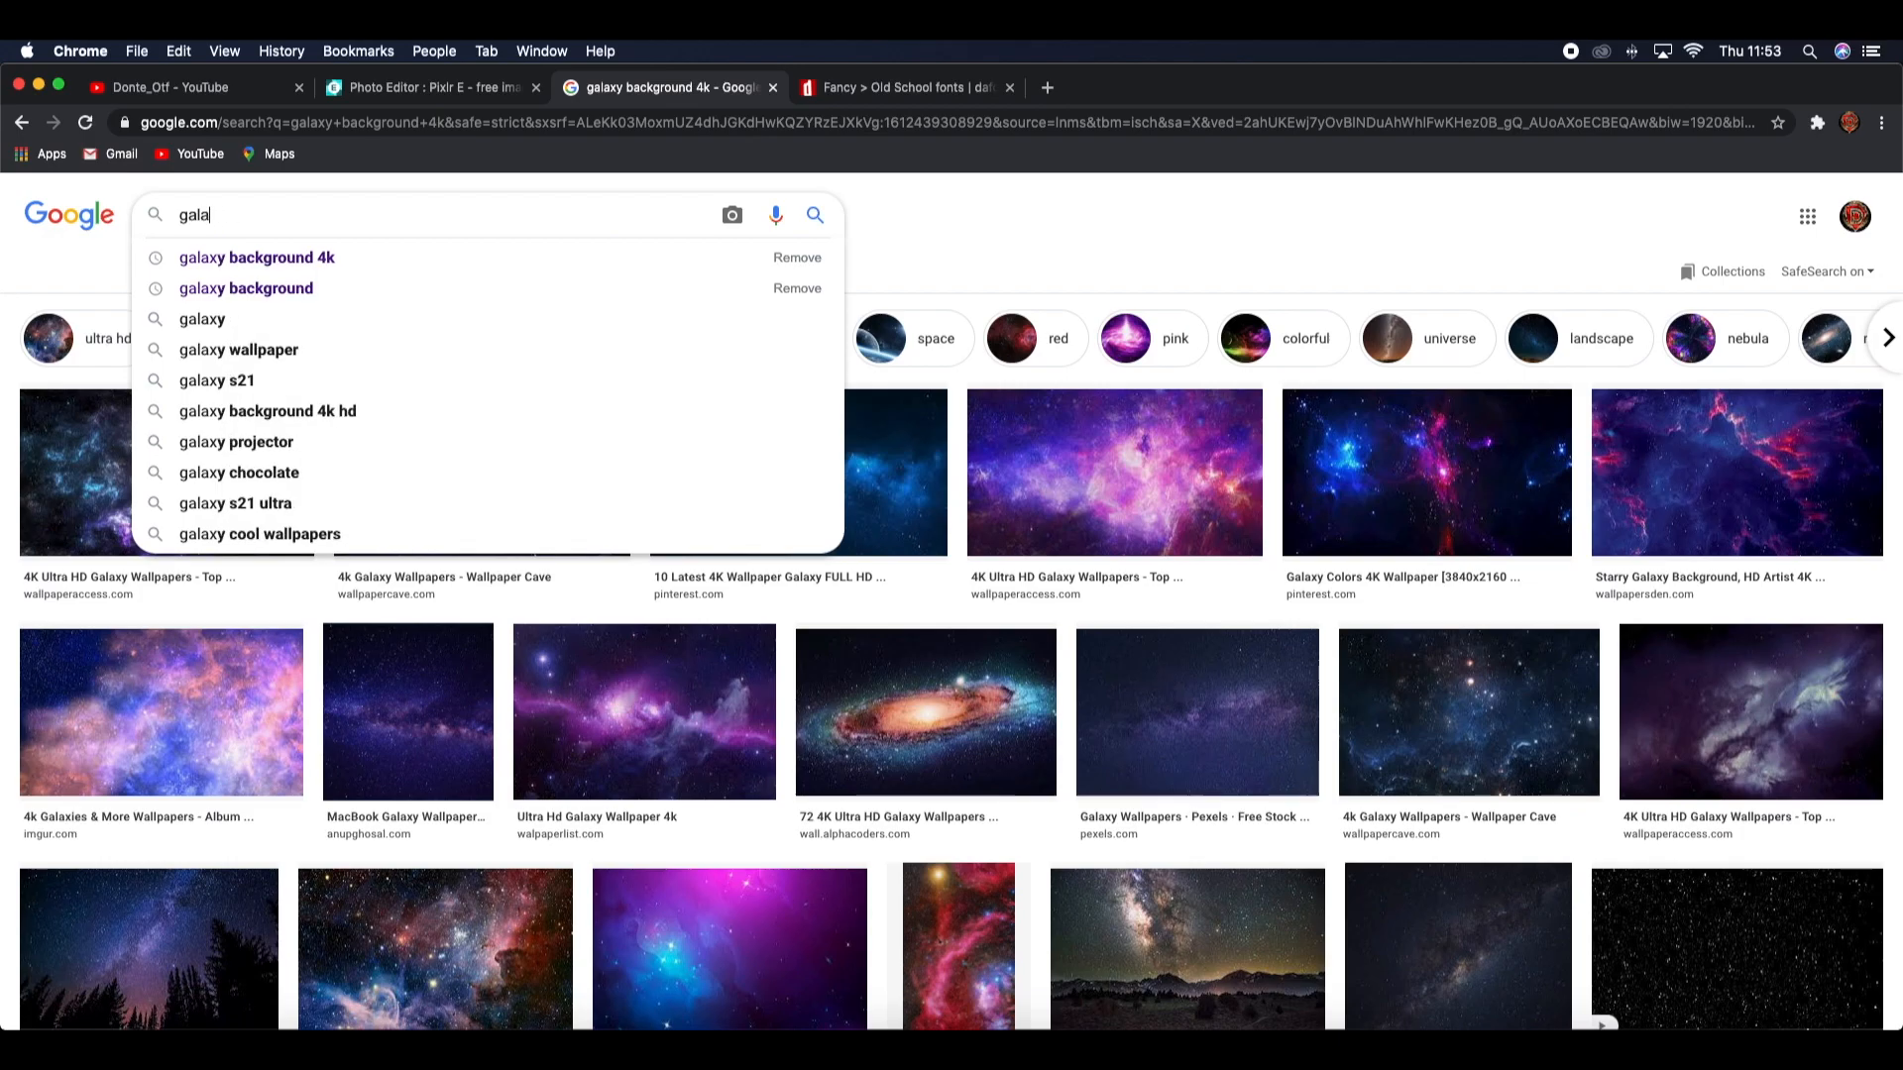
pyautogui.write('crown')
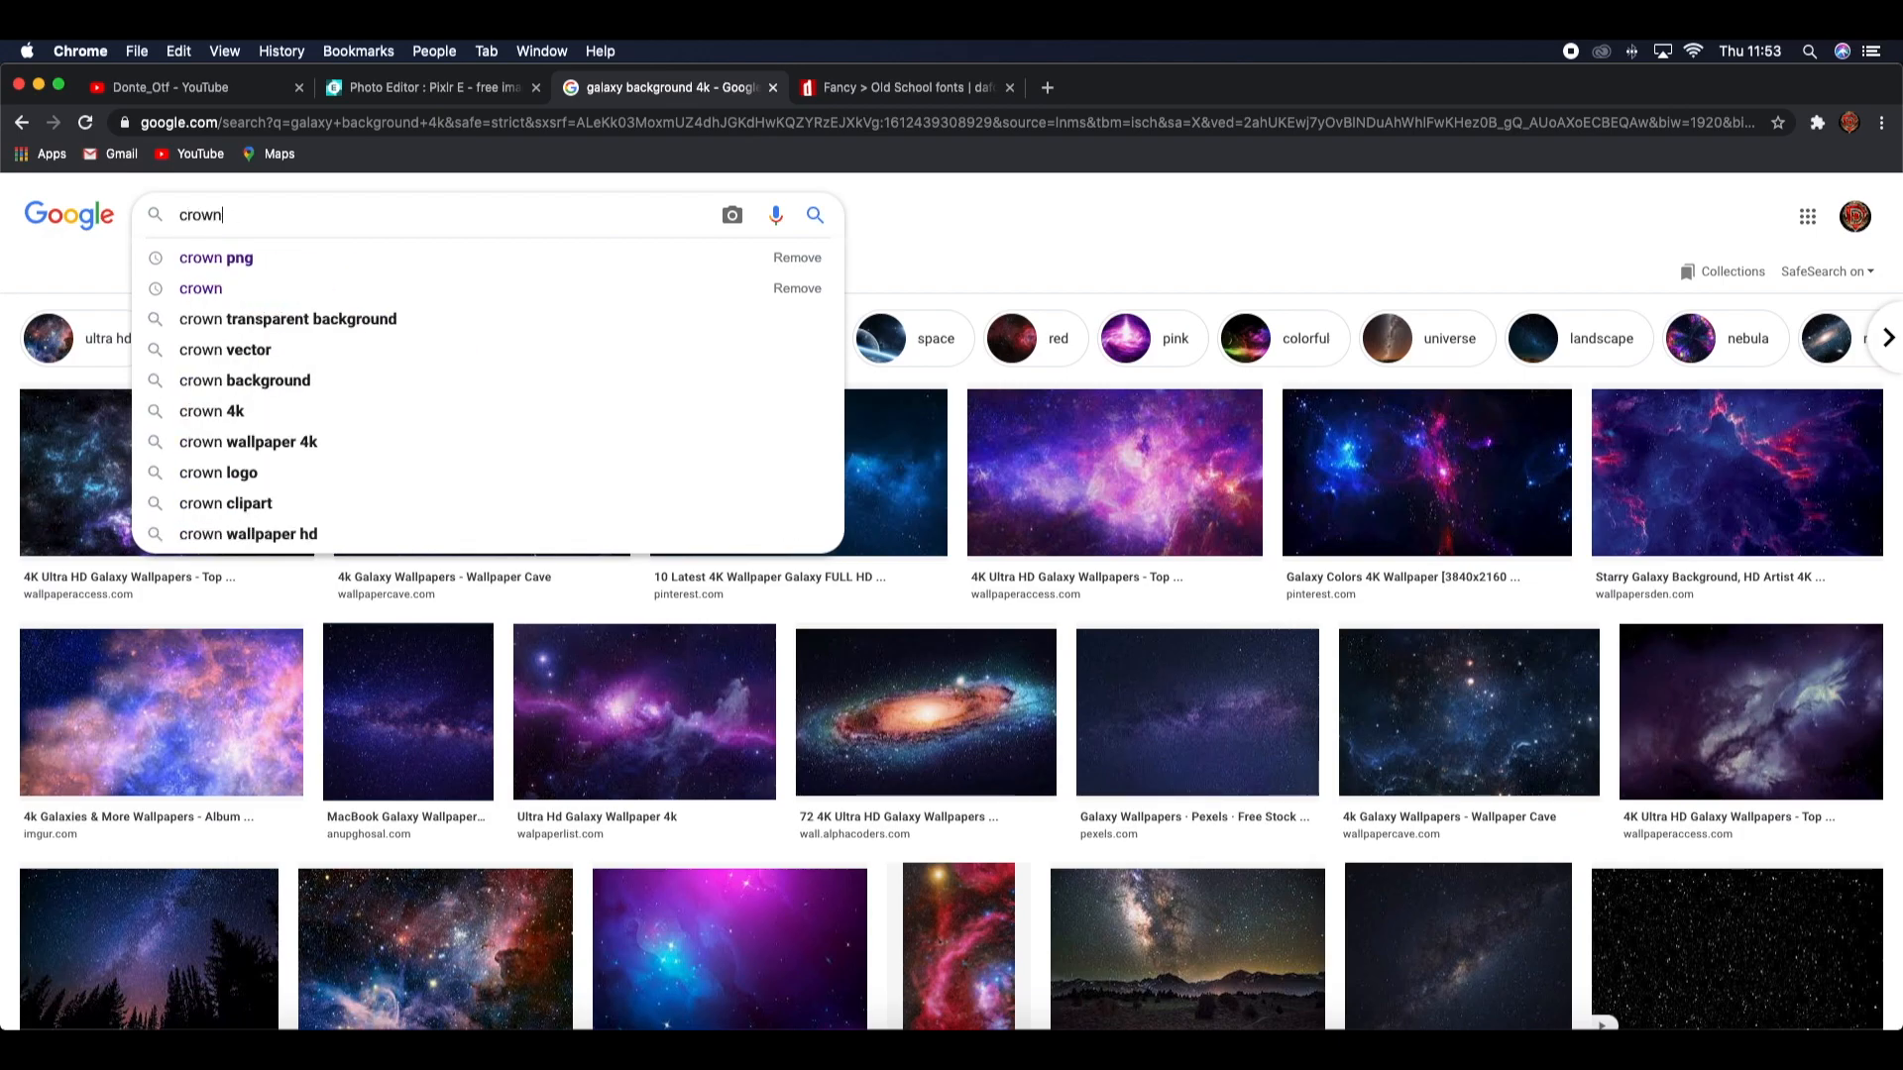
pyautogui.write(' png')
pyautogui.press('Return')
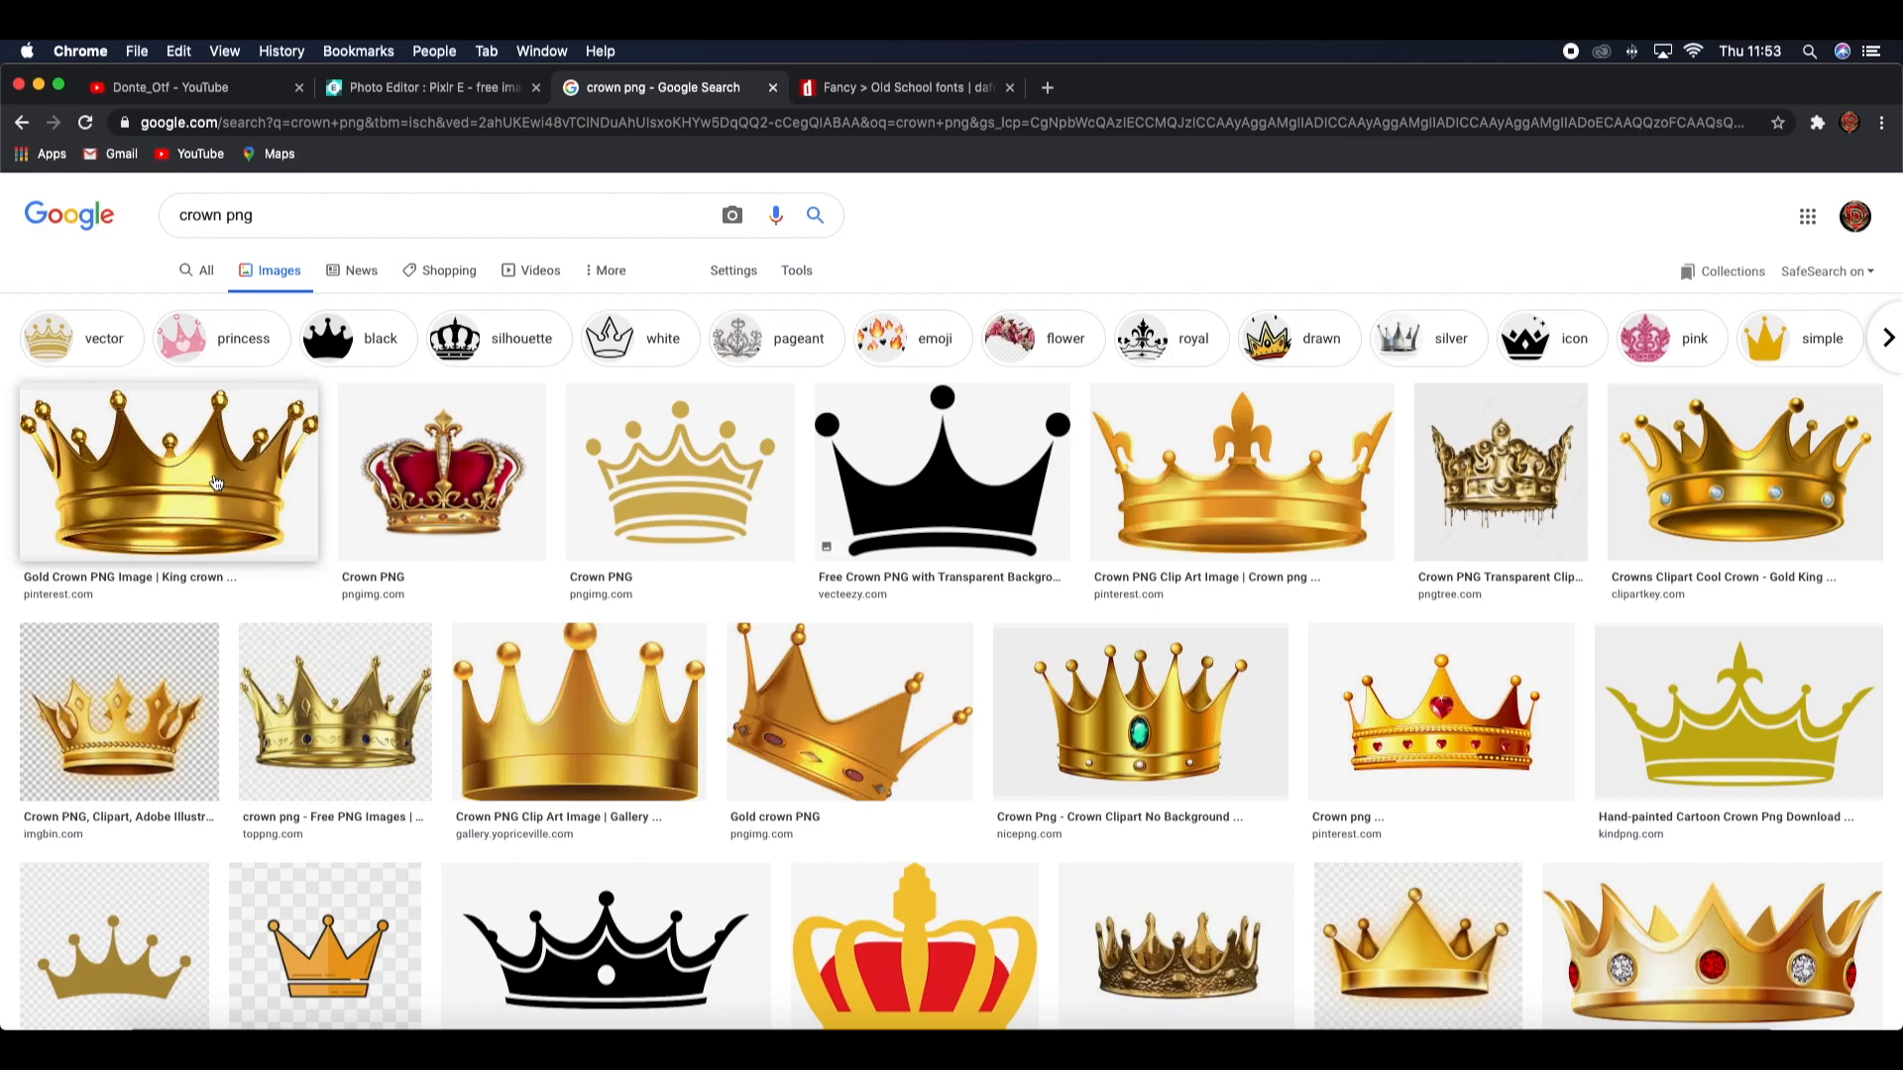
# Step: Add the gold crown PNG from the desktop to the Pixlr E banner as a layer in the current document
pyautogui.click(368, 94)
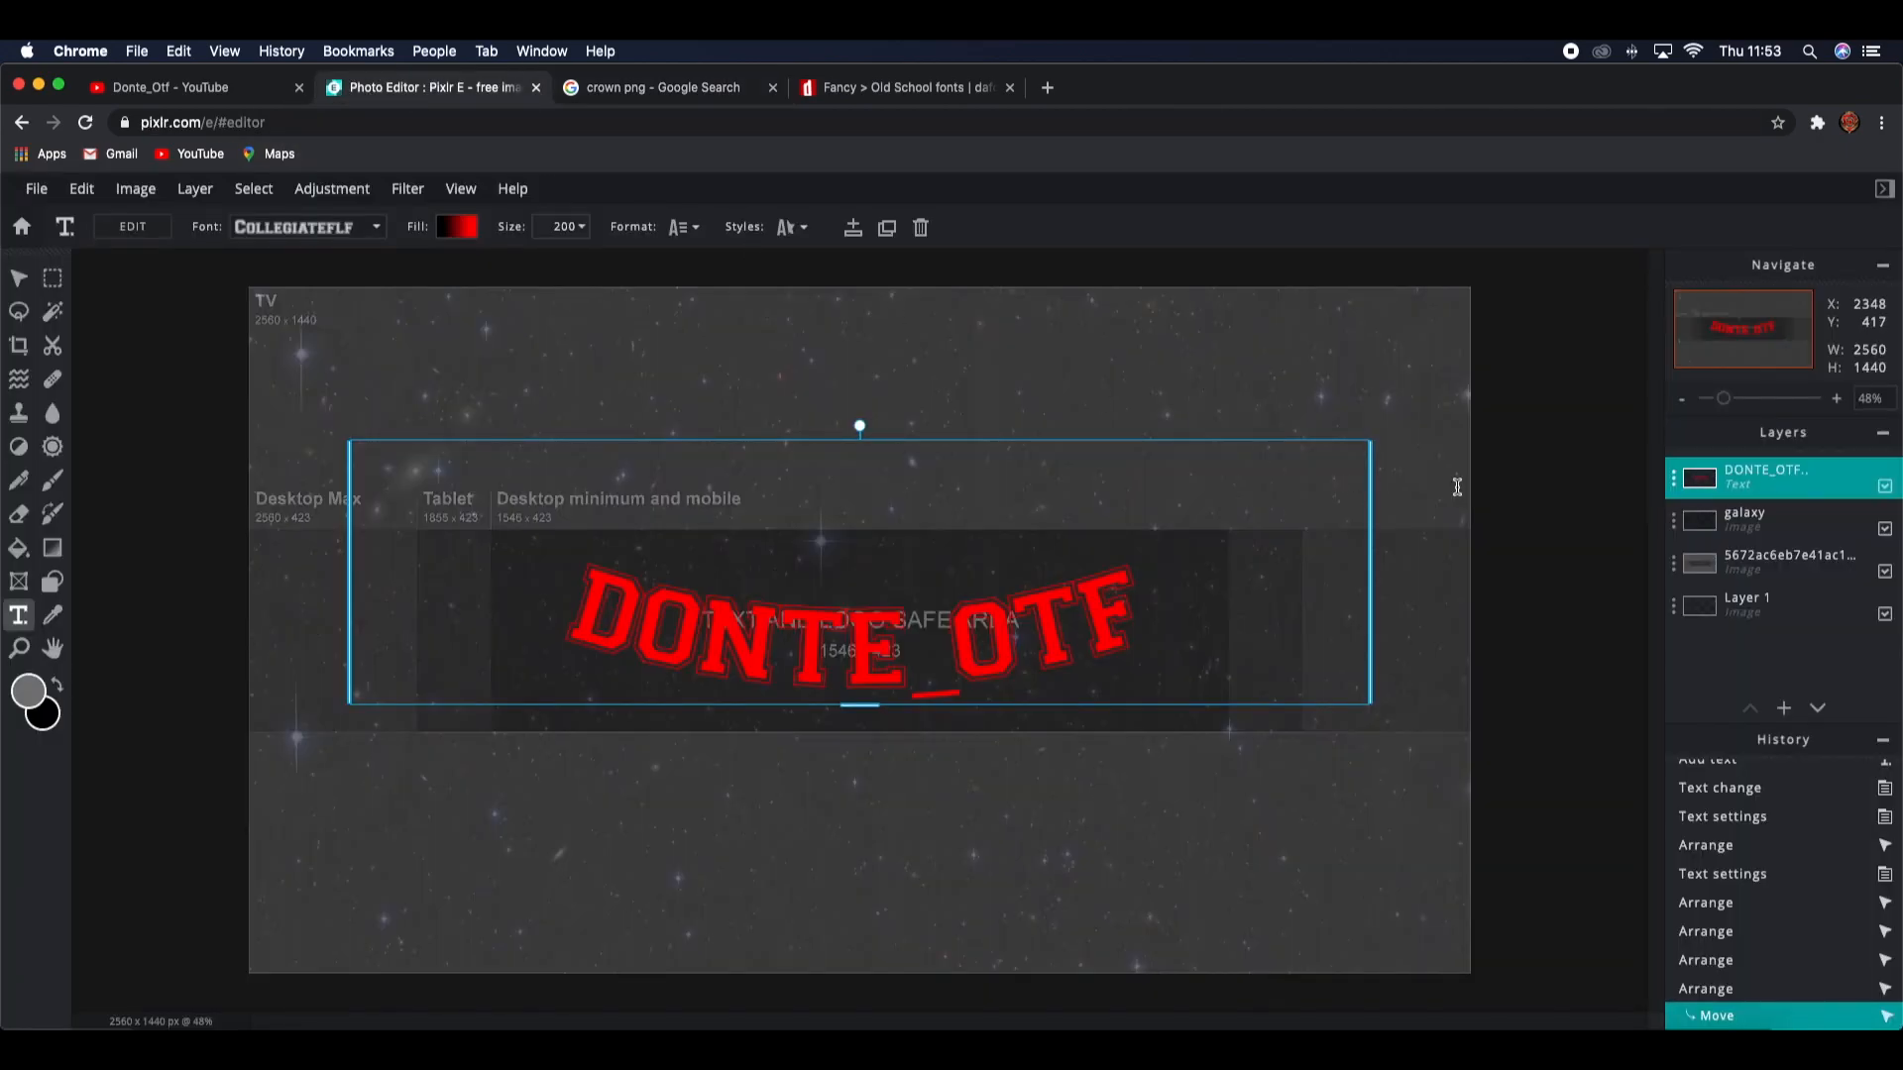
pyautogui.moveTo(1899, 429); pyautogui.dragTo(1330, 426)
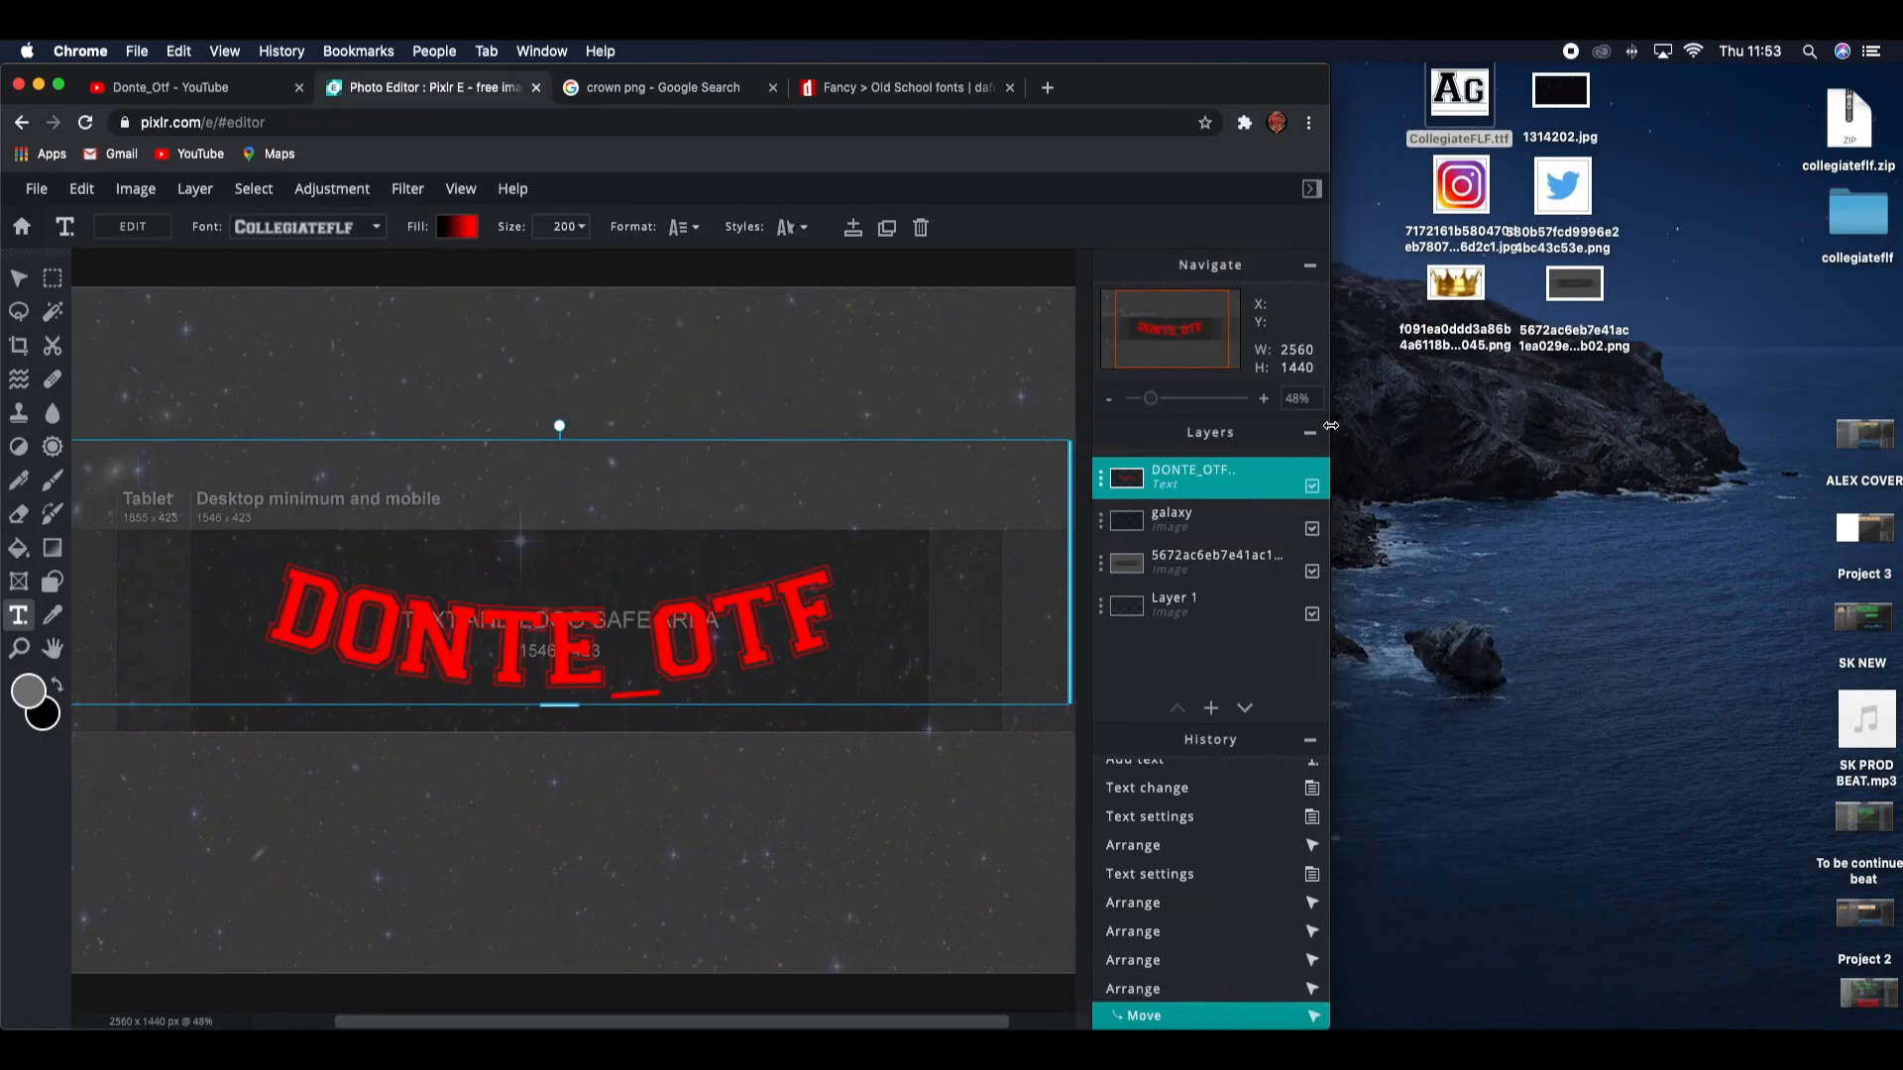
pyautogui.moveTo(1447, 275); pyautogui.dragTo(739, 565)
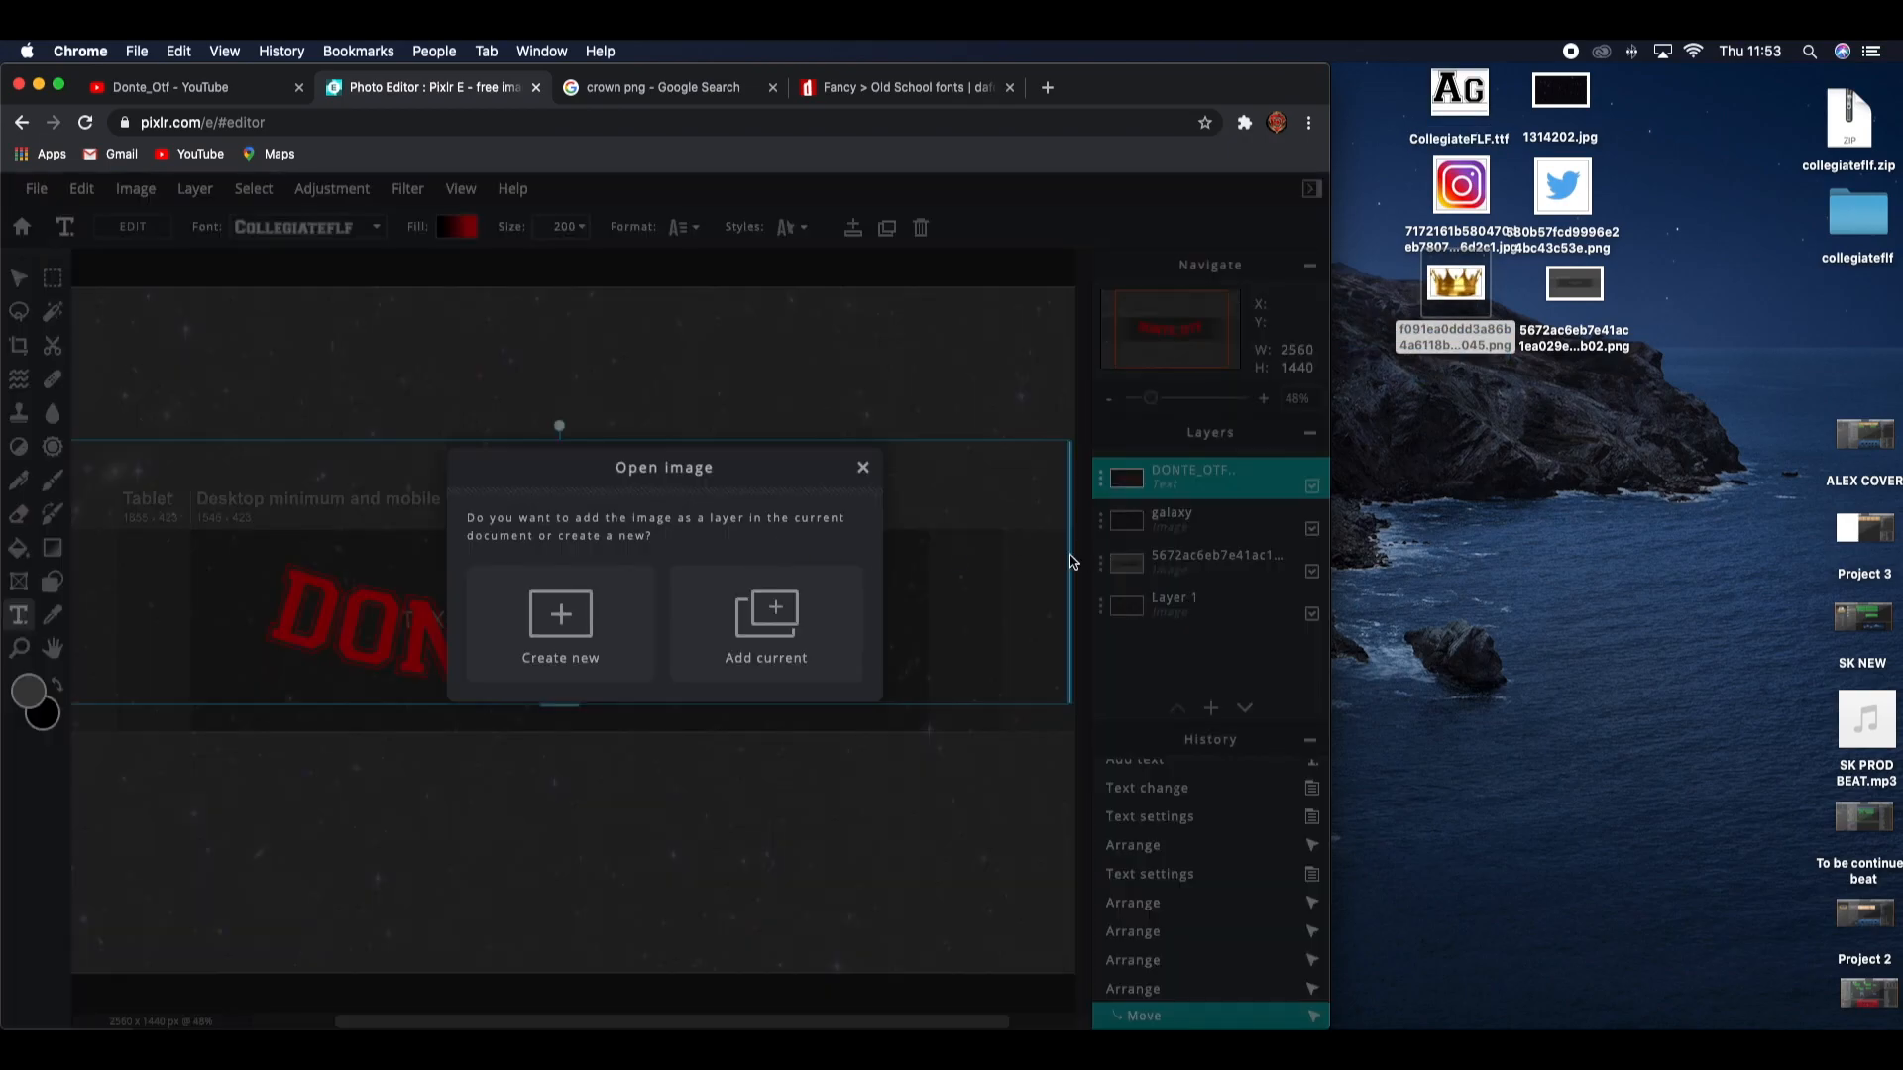
pyautogui.click(826, 636)
pyautogui.moveTo(1328, 565); pyautogui.dragTo(1901, 565)
pyautogui.click(18, 278)
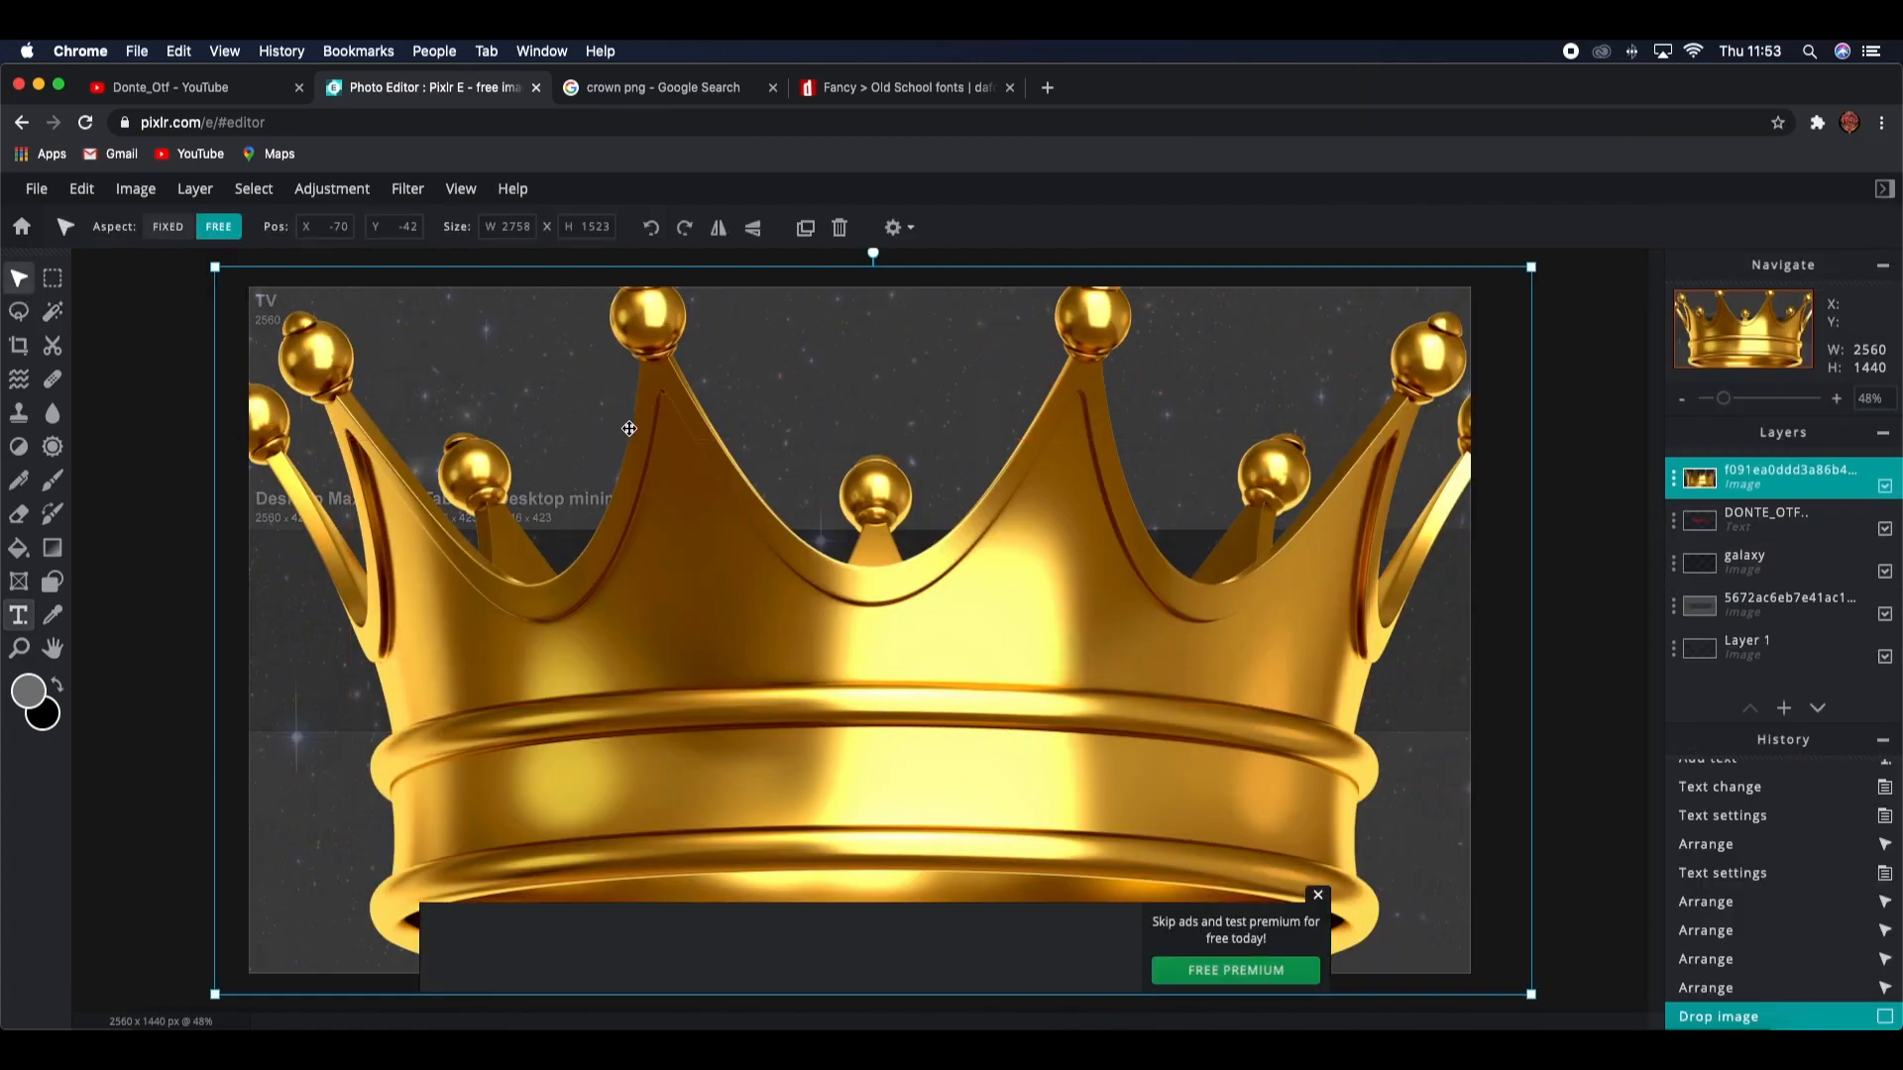
# Step: Shrink the crown to about 555 x 276 px and place it above the channel name
pyautogui.moveTo(671, 454); pyautogui.dragTo(717, 444)
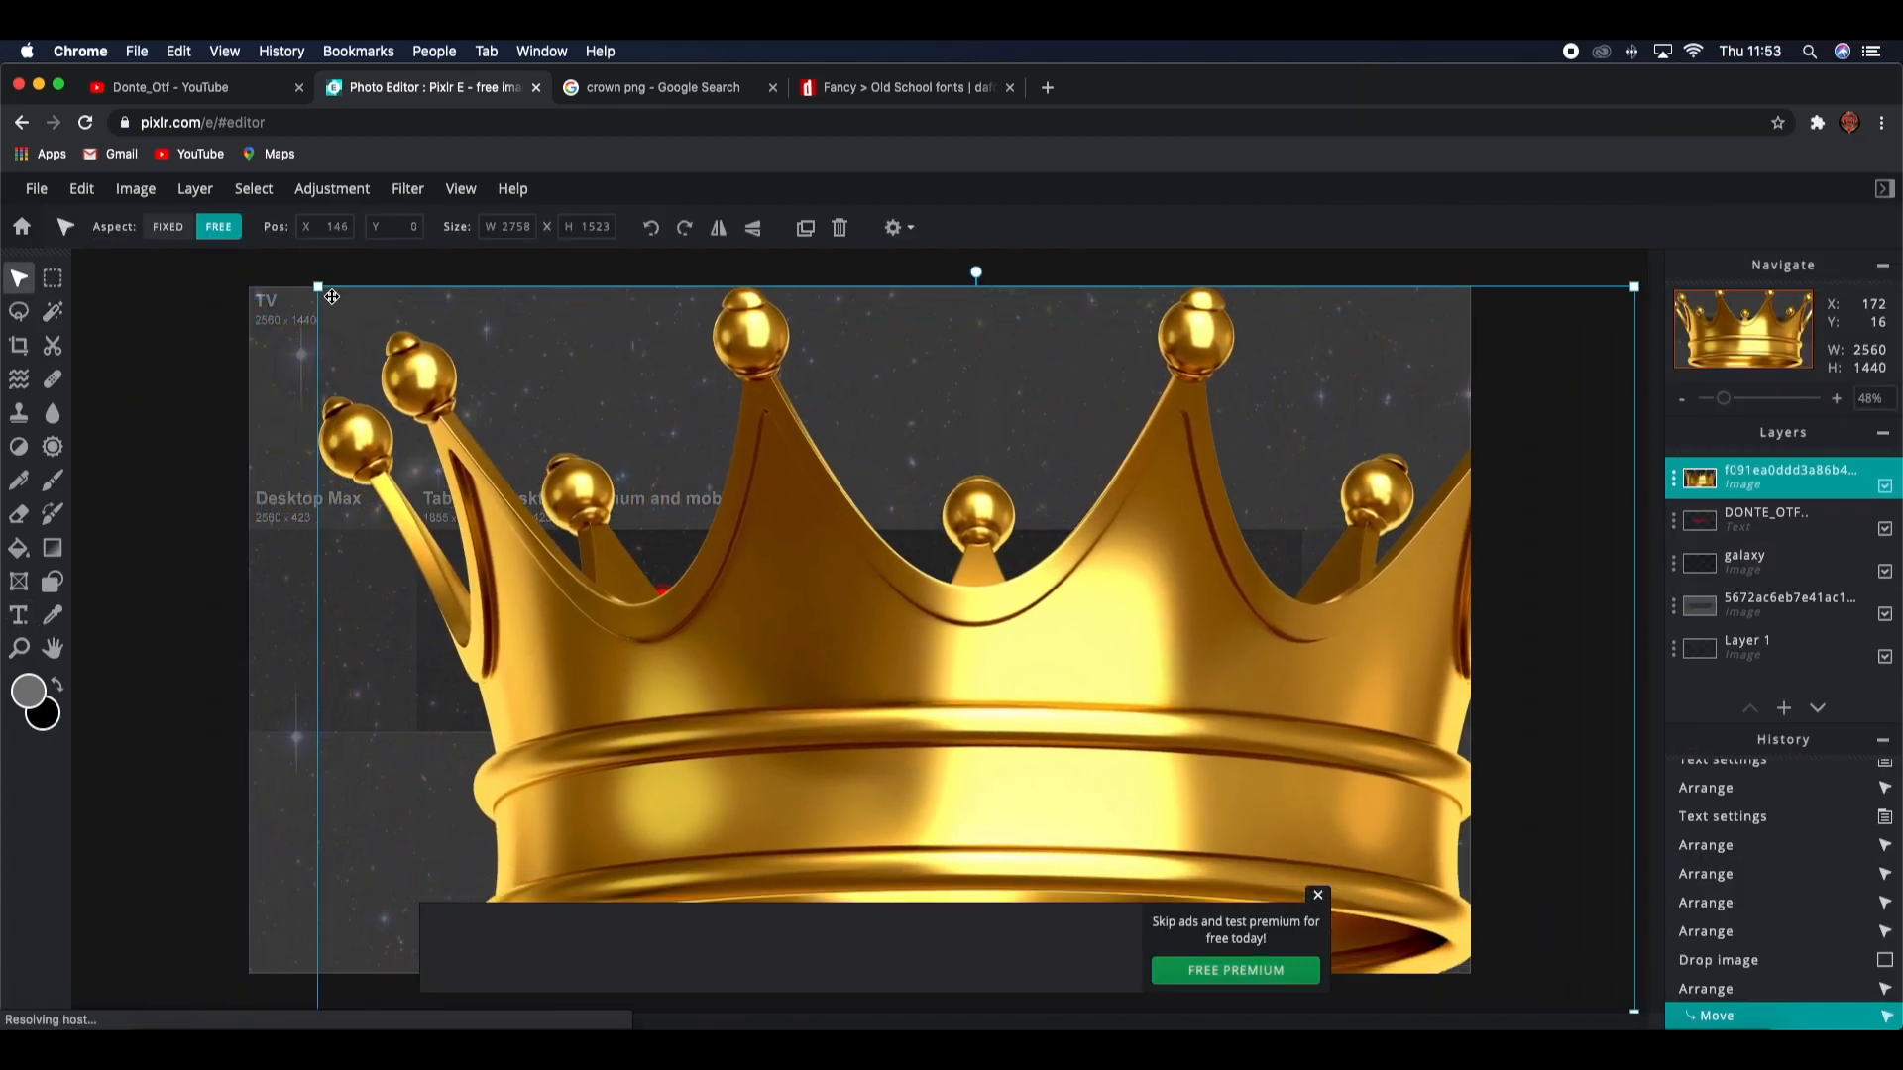
pyautogui.moveTo(317, 290); pyautogui.dragTo(1046, 692)
pyautogui.moveTo(1252, 821); pyautogui.dragTo(842, 487)
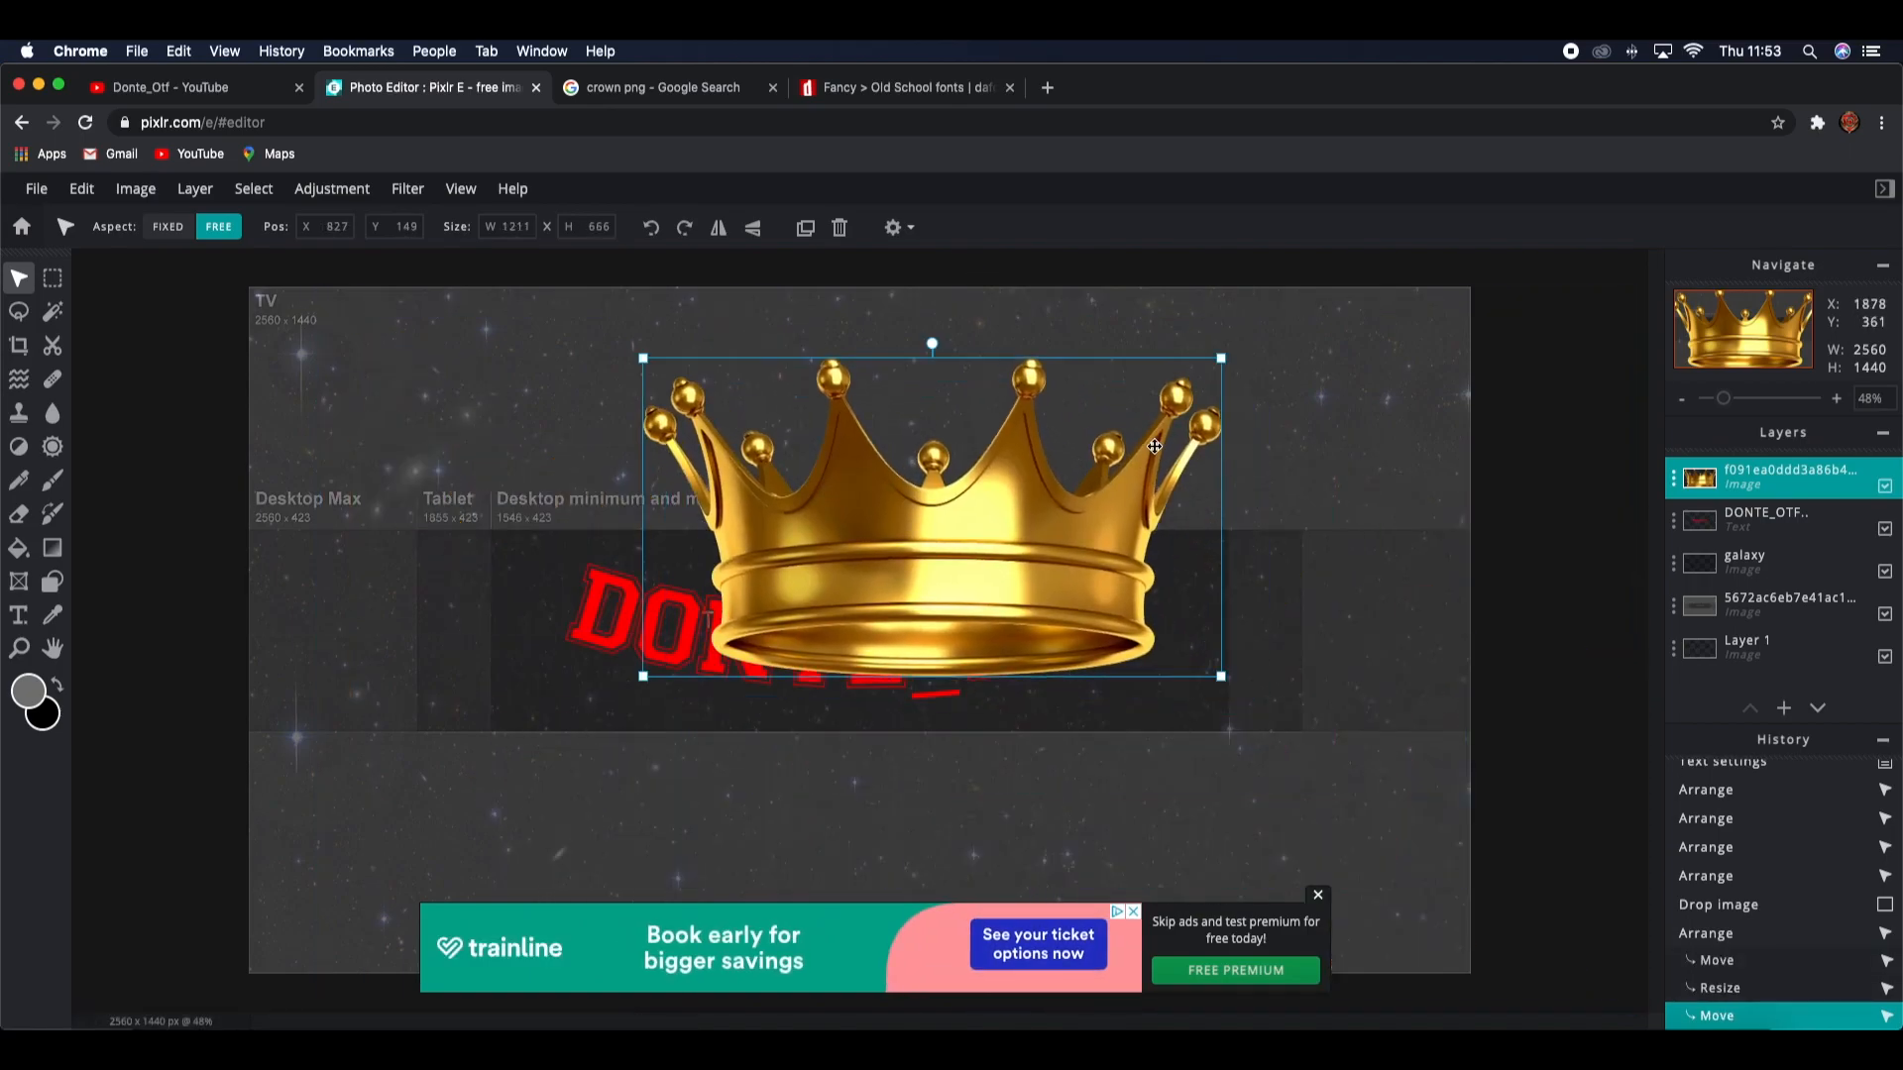
pyautogui.moveTo(1220, 359); pyautogui.dragTo(901, 535)
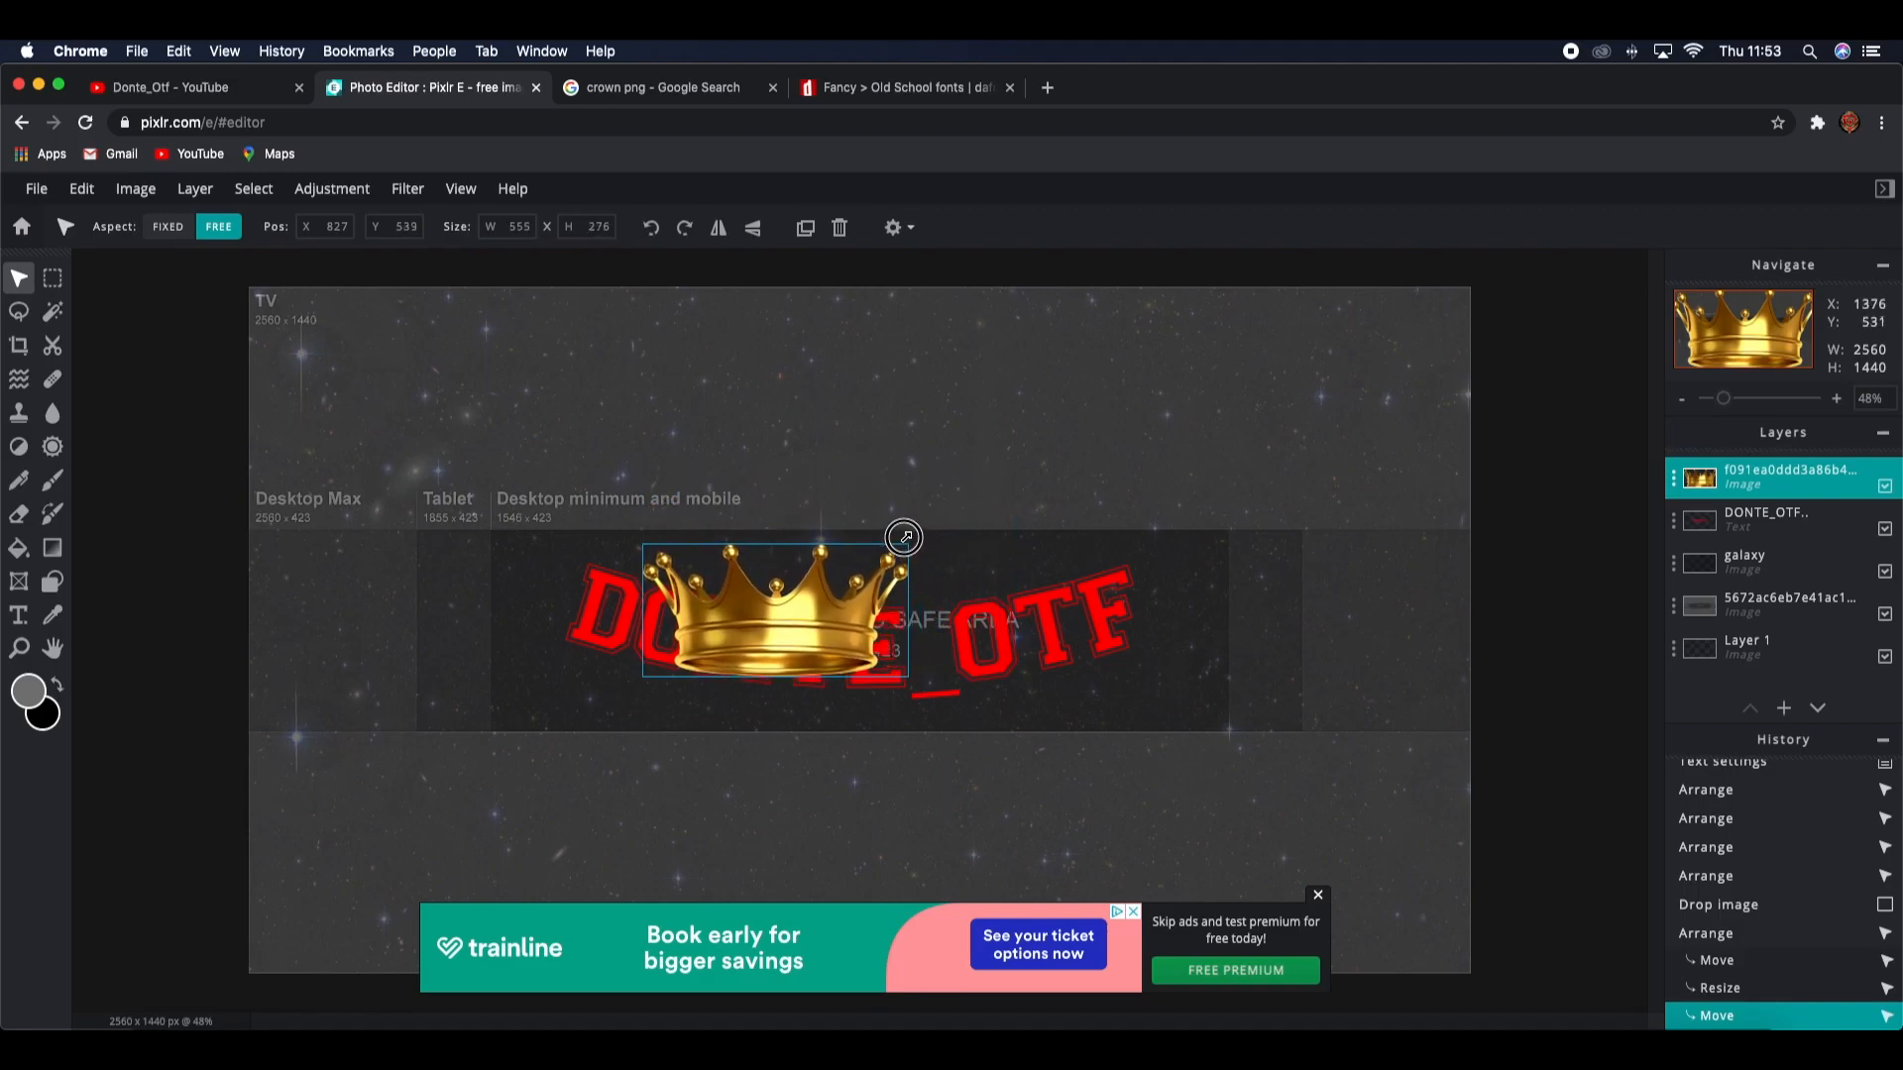
pyautogui.moveTo(820, 607); pyautogui.dragTo(921, 532)
# Step: Move the channel name slightly down and shrink the crown to about 343 x 163 px so it fits the safe area above the name
pyautogui.moveTo(895, 666); pyautogui.dragTo(896, 673)
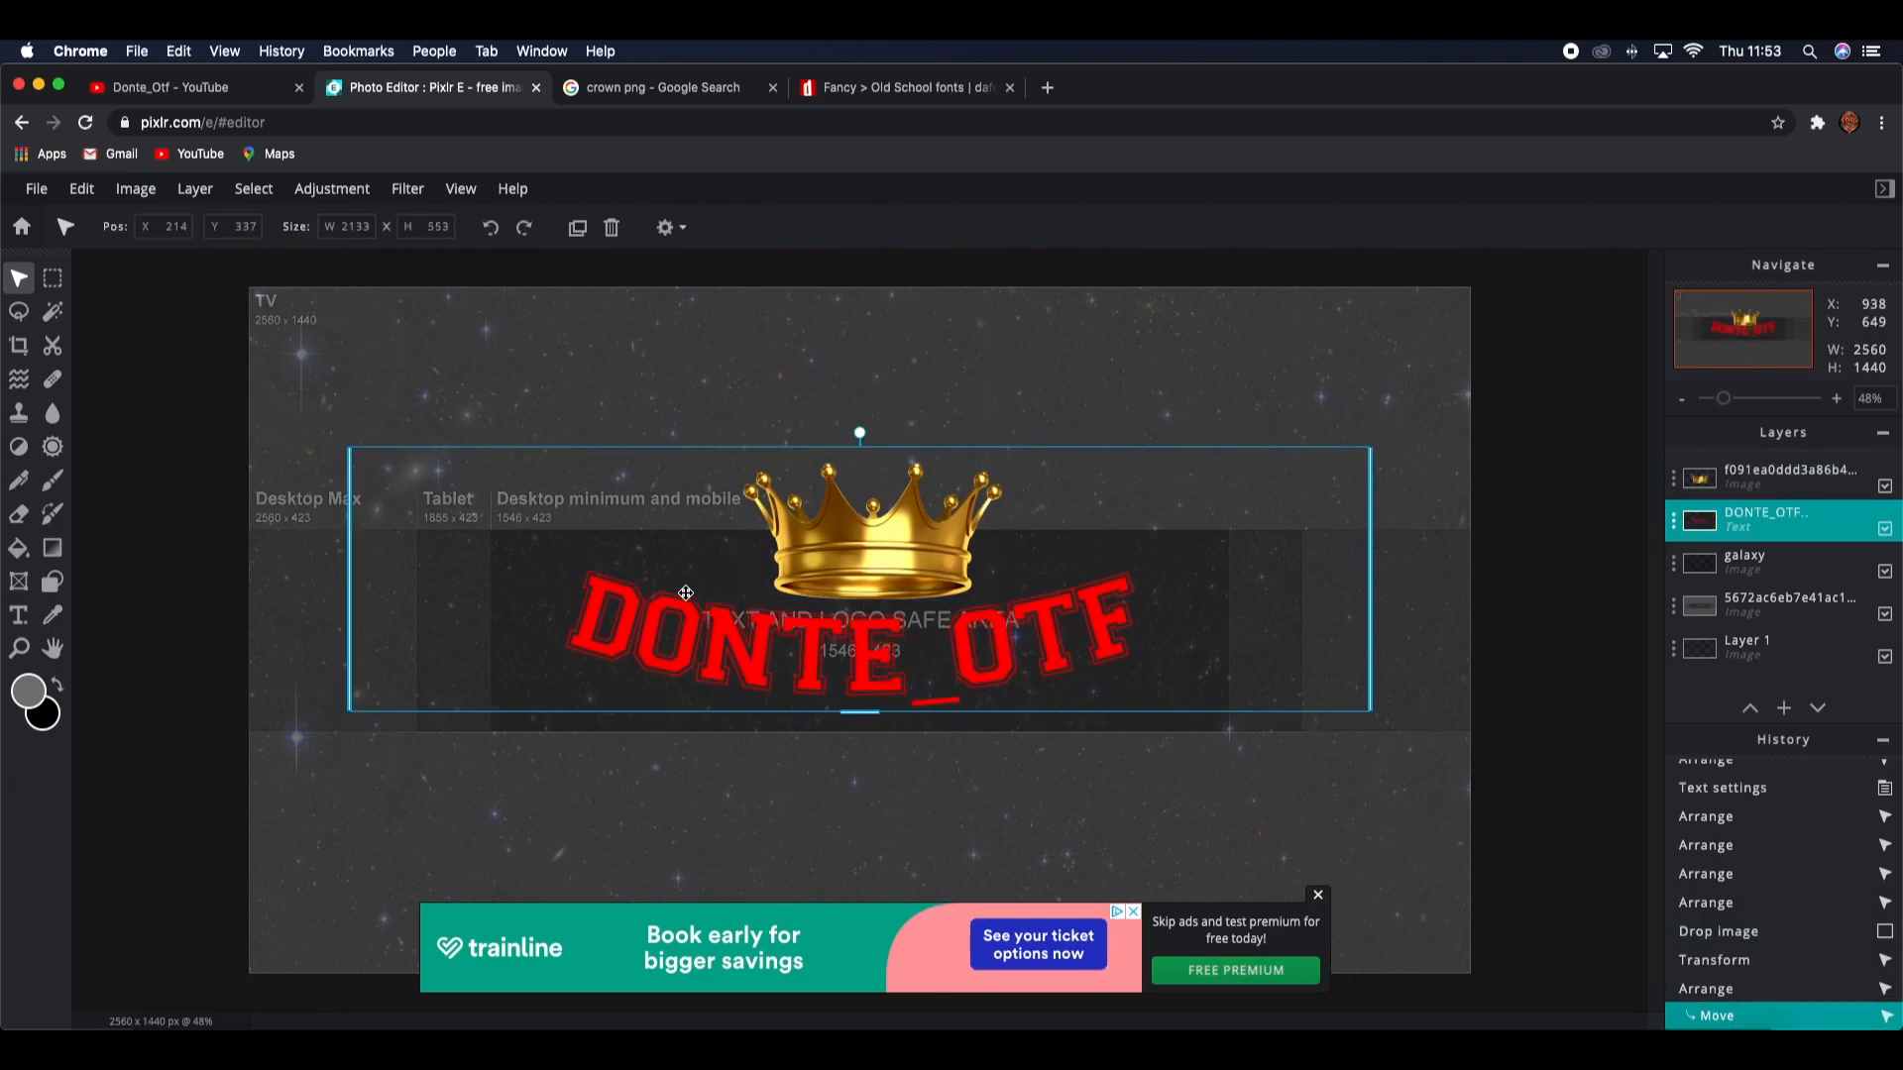
pyautogui.moveTo(820, 521); pyautogui.dragTo(849, 549)
pyautogui.moveTo(994, 470); pyautogui.dragTo(913, 569)
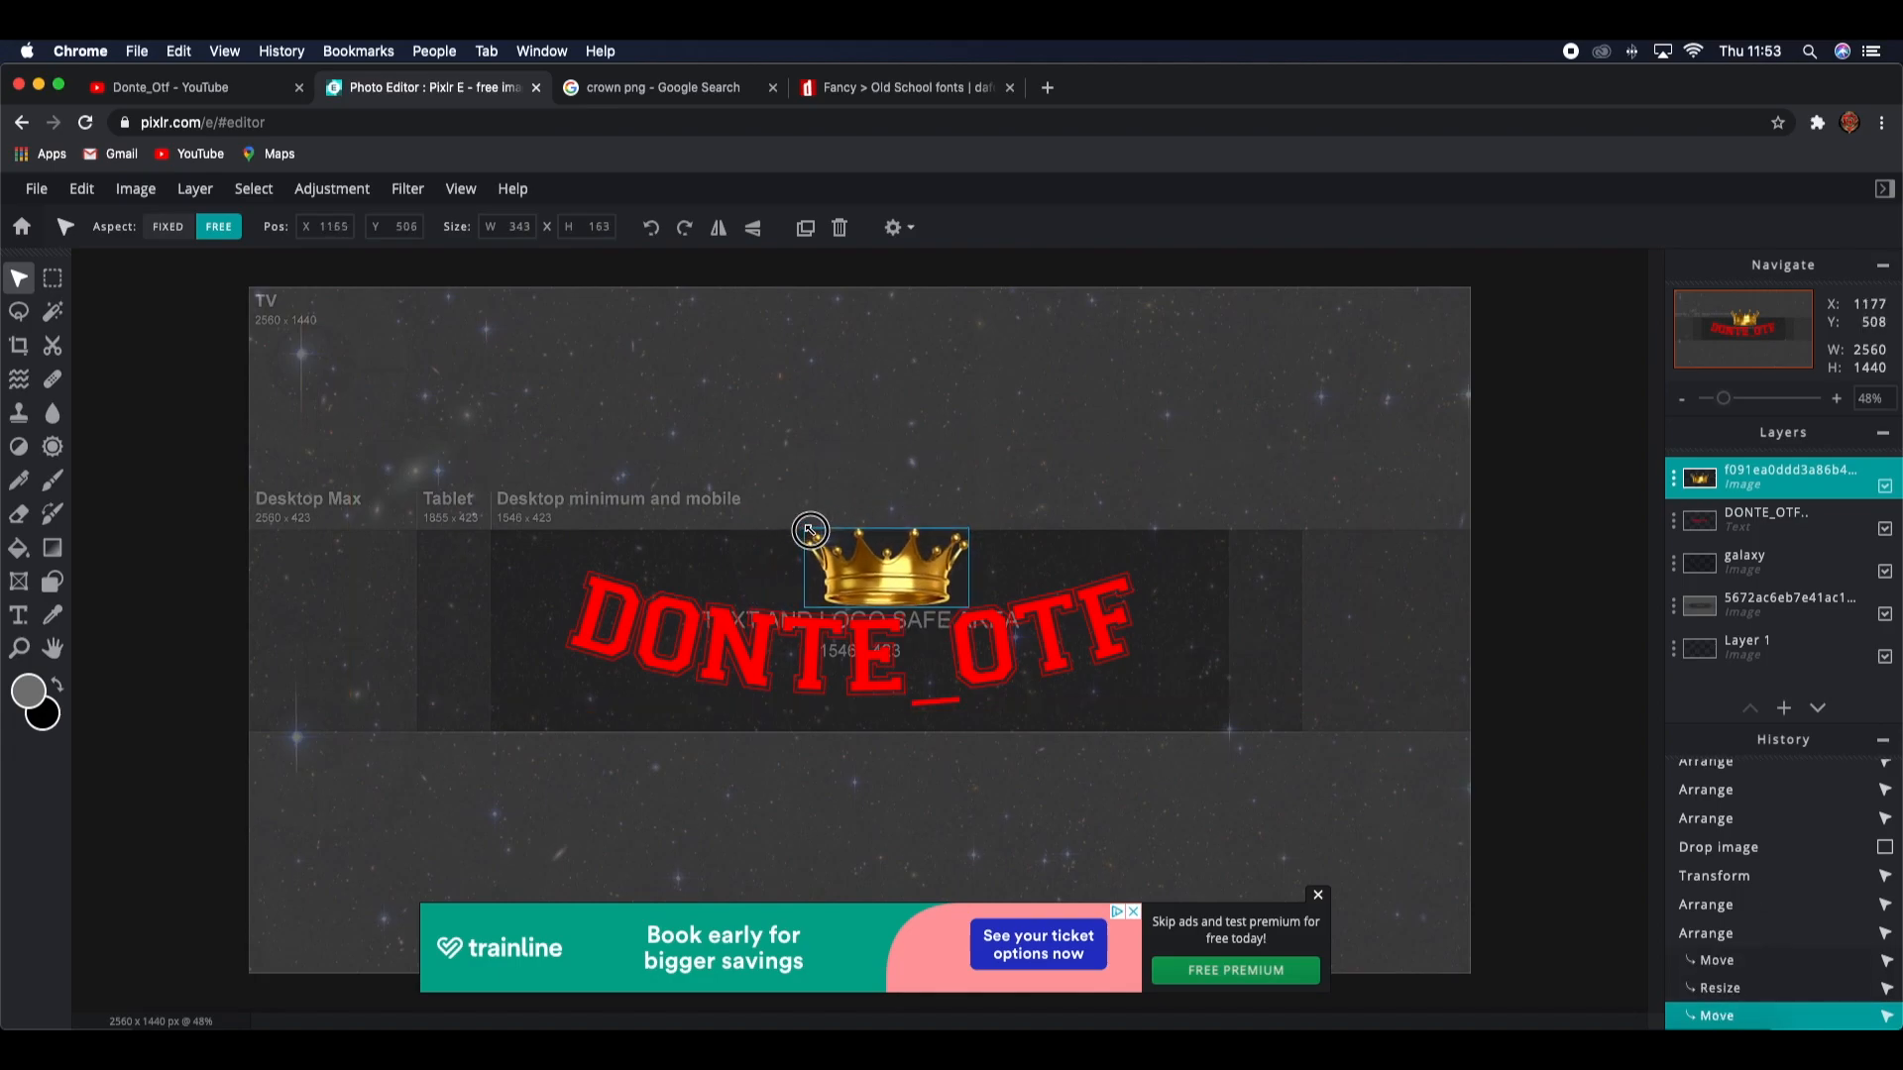
pyautogui.click(916, 472)
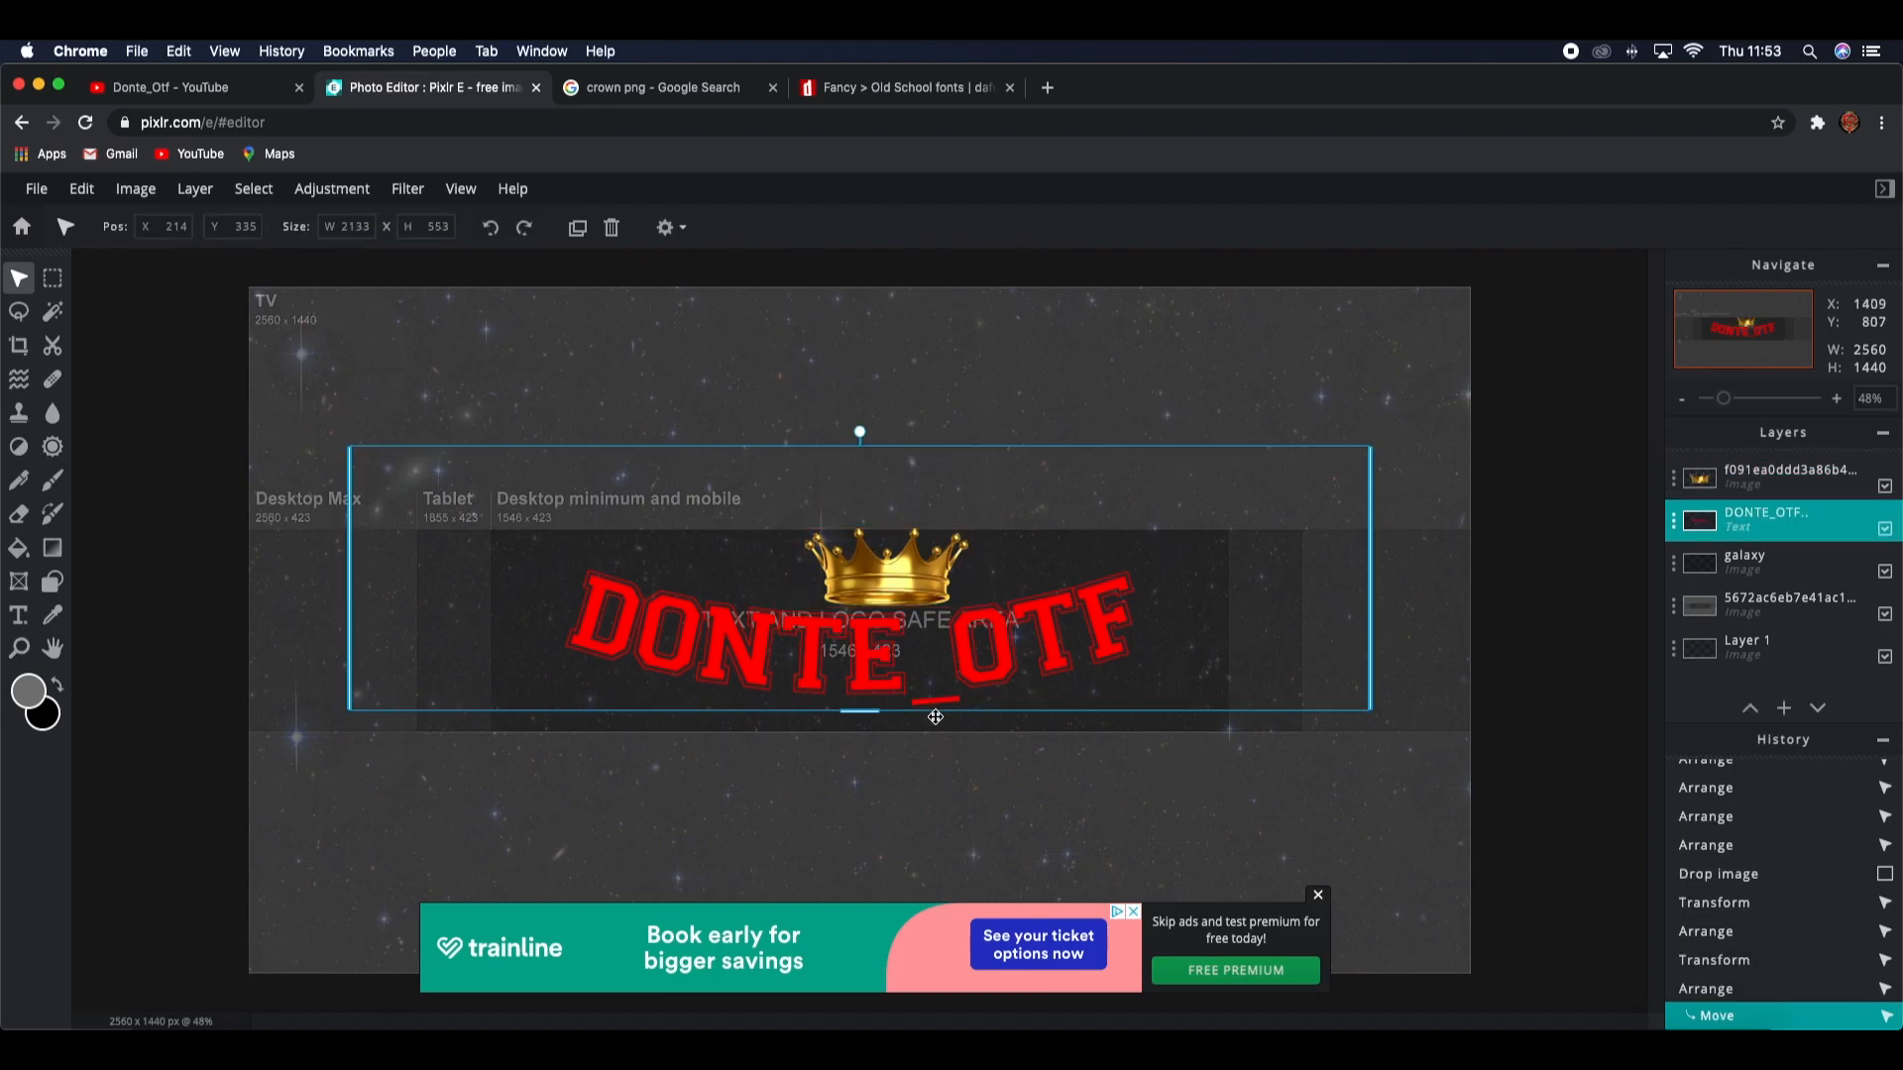
pyautogui.click(886, 788)
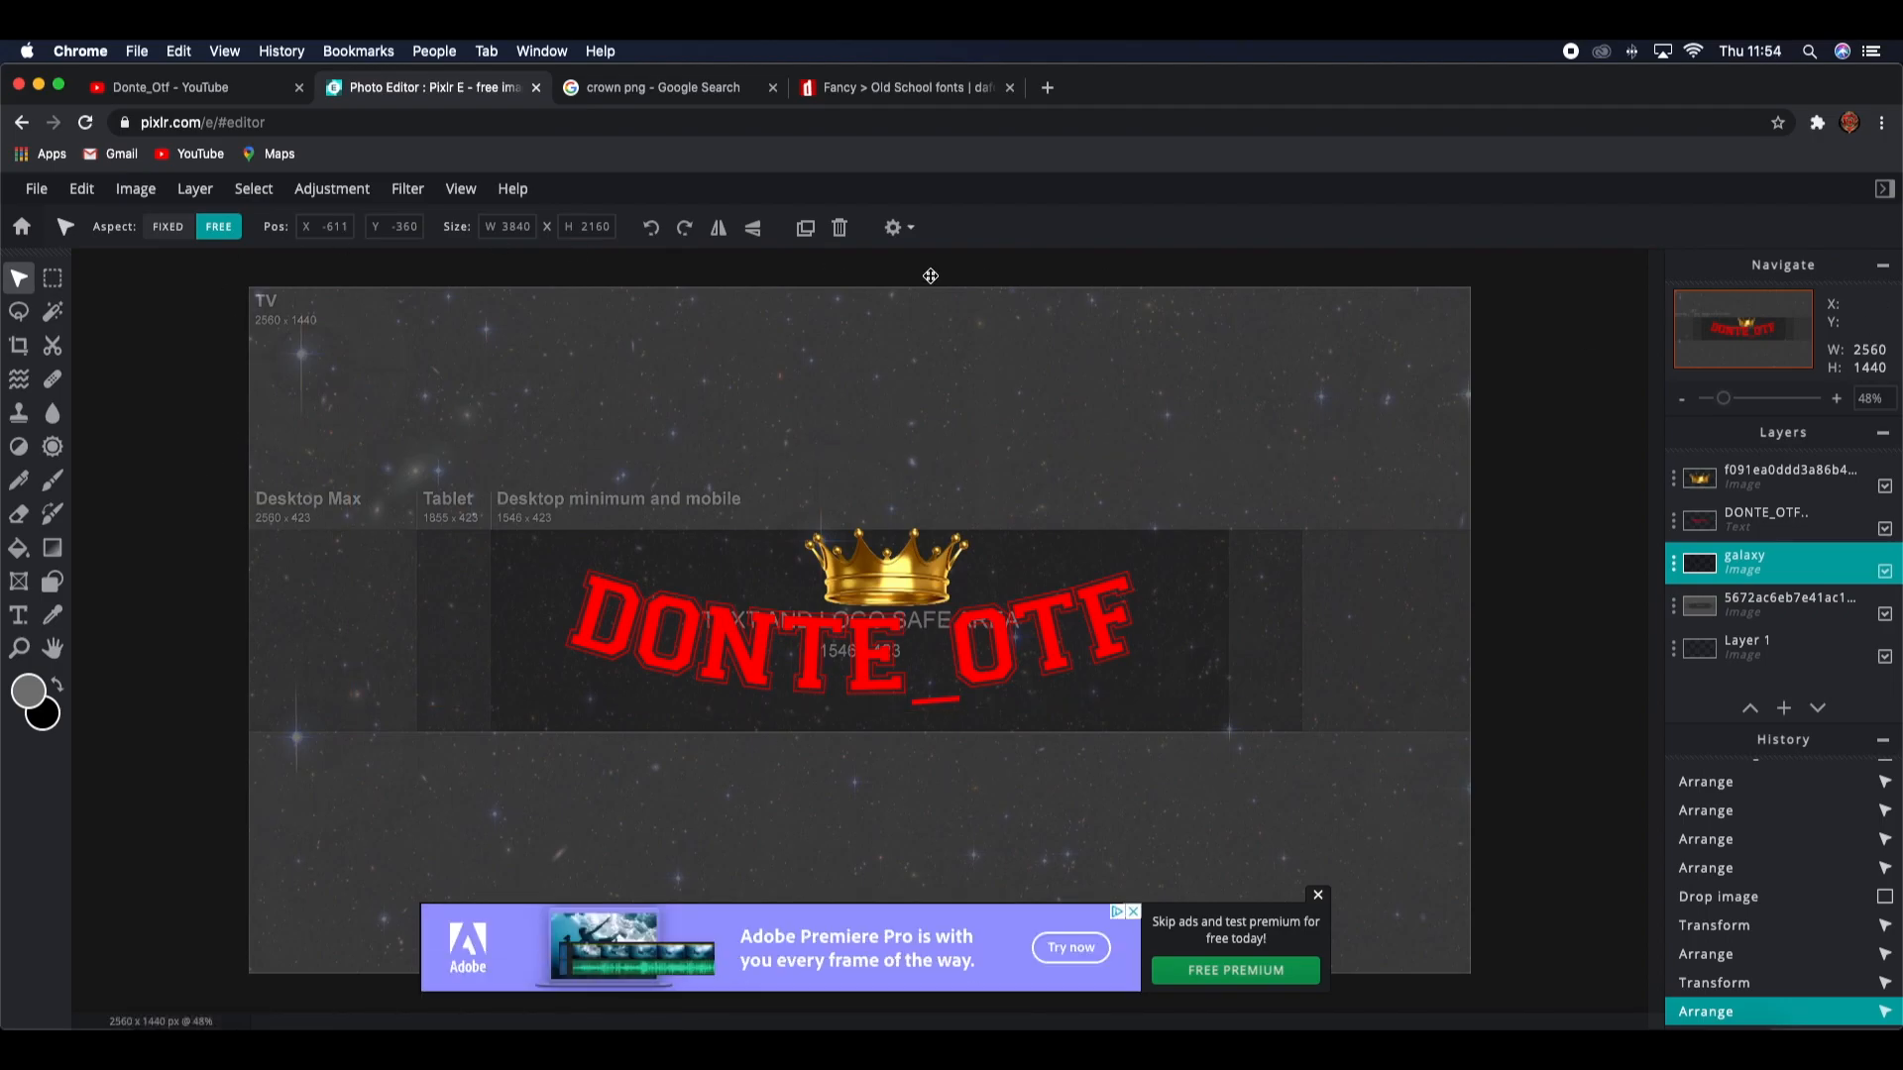
# Step: Search Google Images for "snapchat png" and clear the search text
pyautogui.click(634, 87)
pyautogui.click(573, 121)
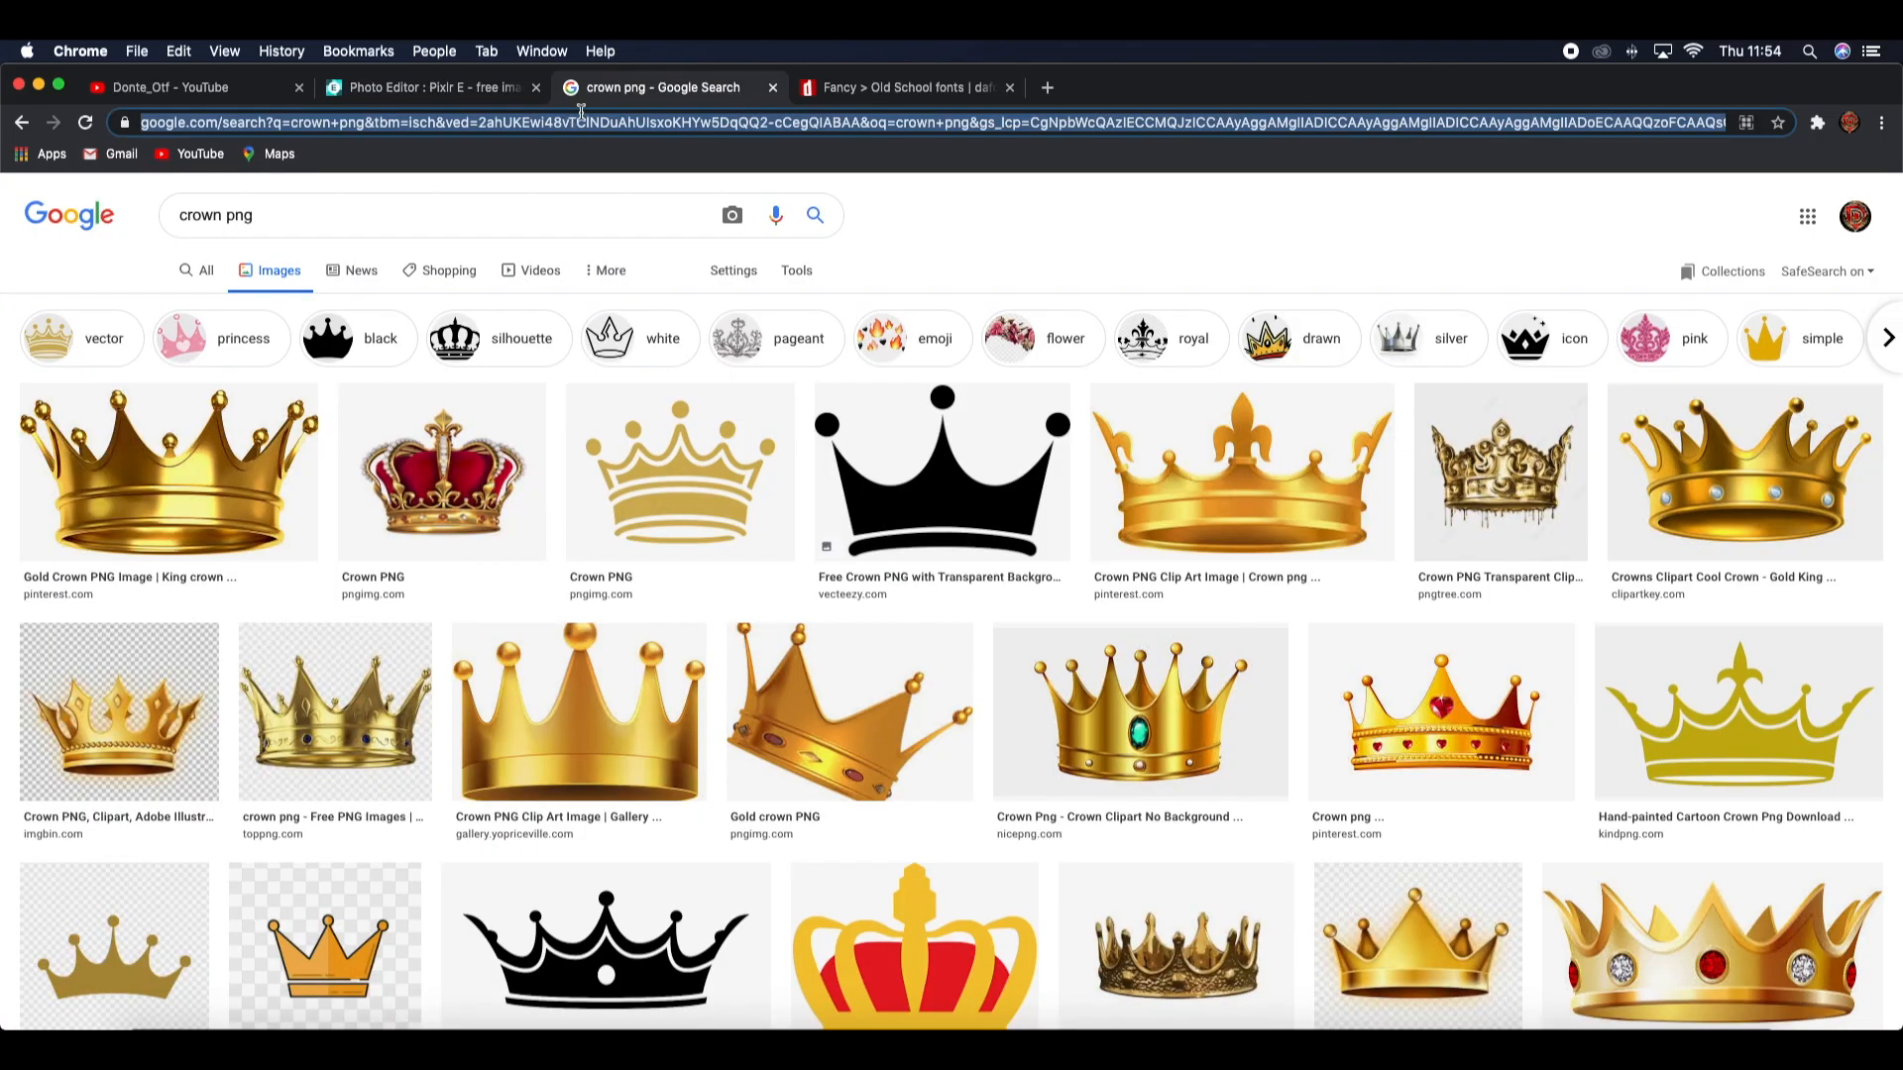
pyautogui.press('BackSpace')
pyautogui.click(358, 198)
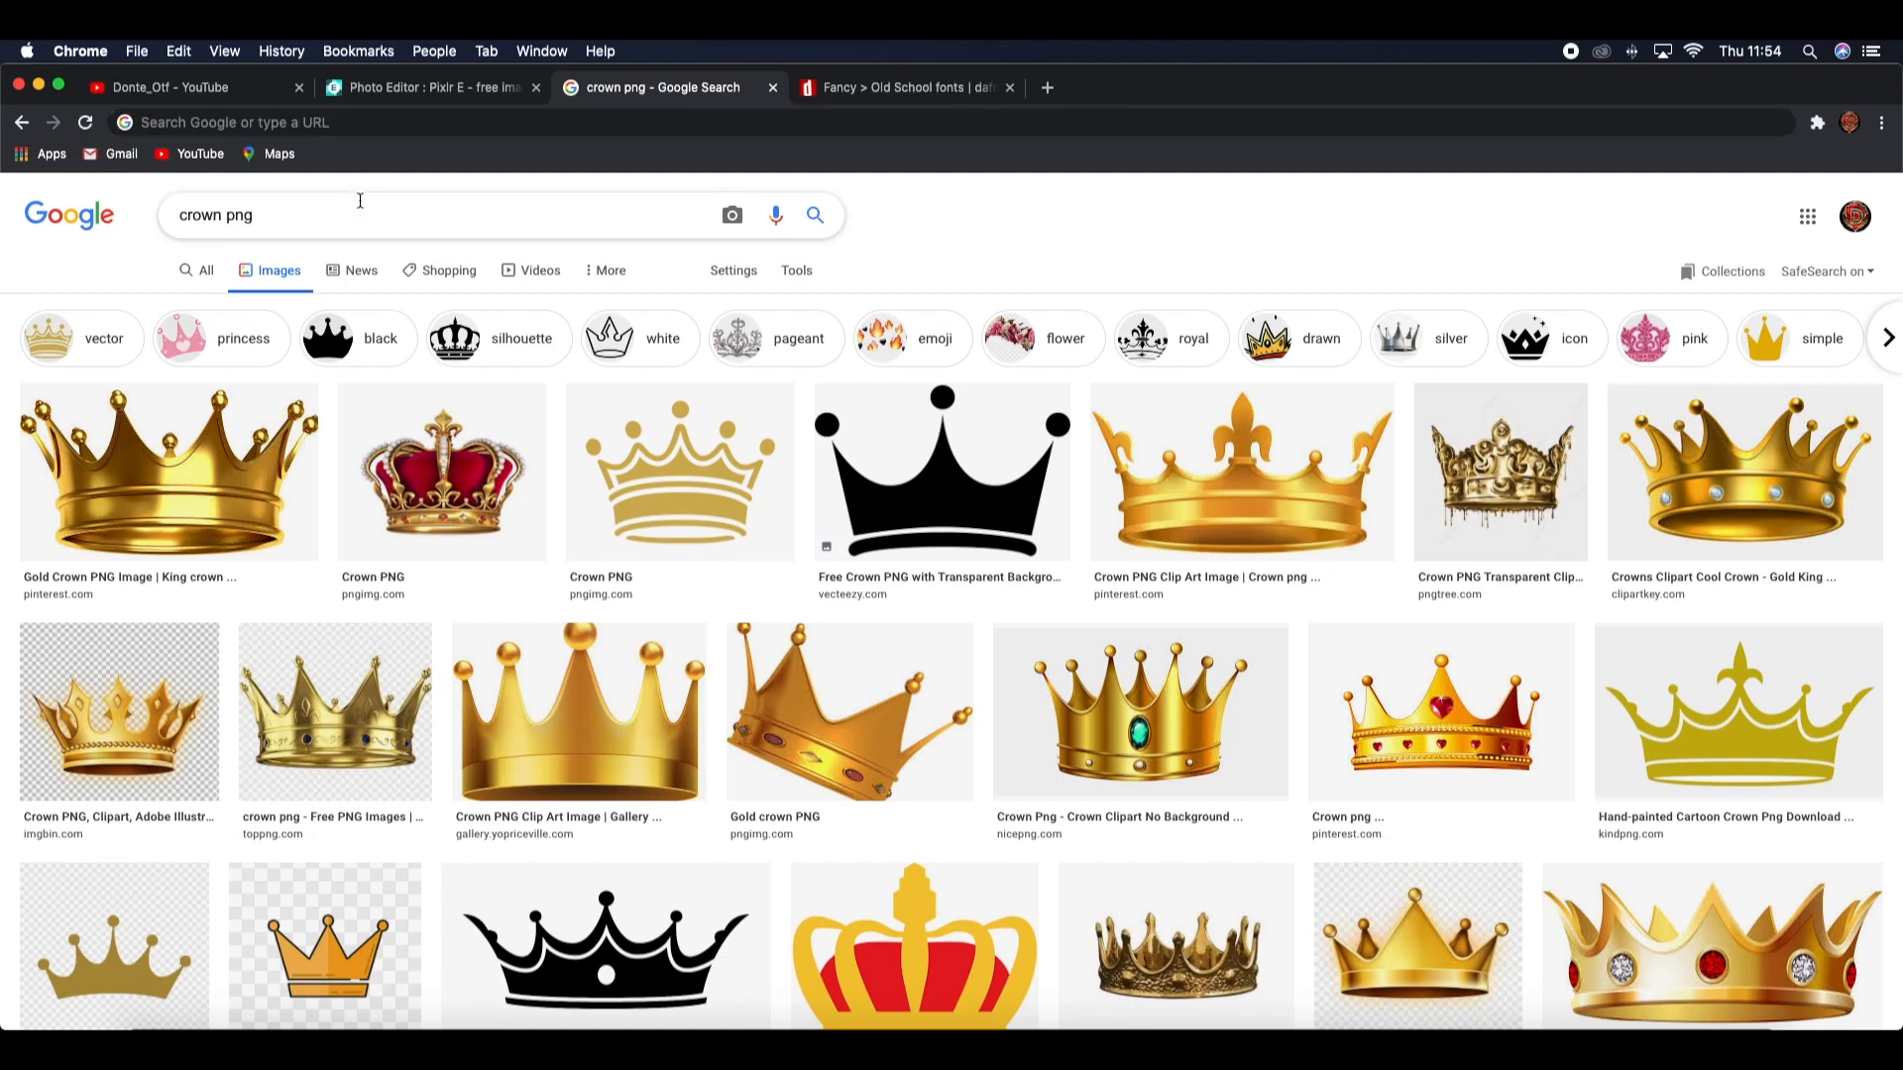
pyautogui.moveTo(219, 216); pyautogui.dragTo(149, 216)
pyautogui.press('BackSpace')
pyautogui.write('snapchat')
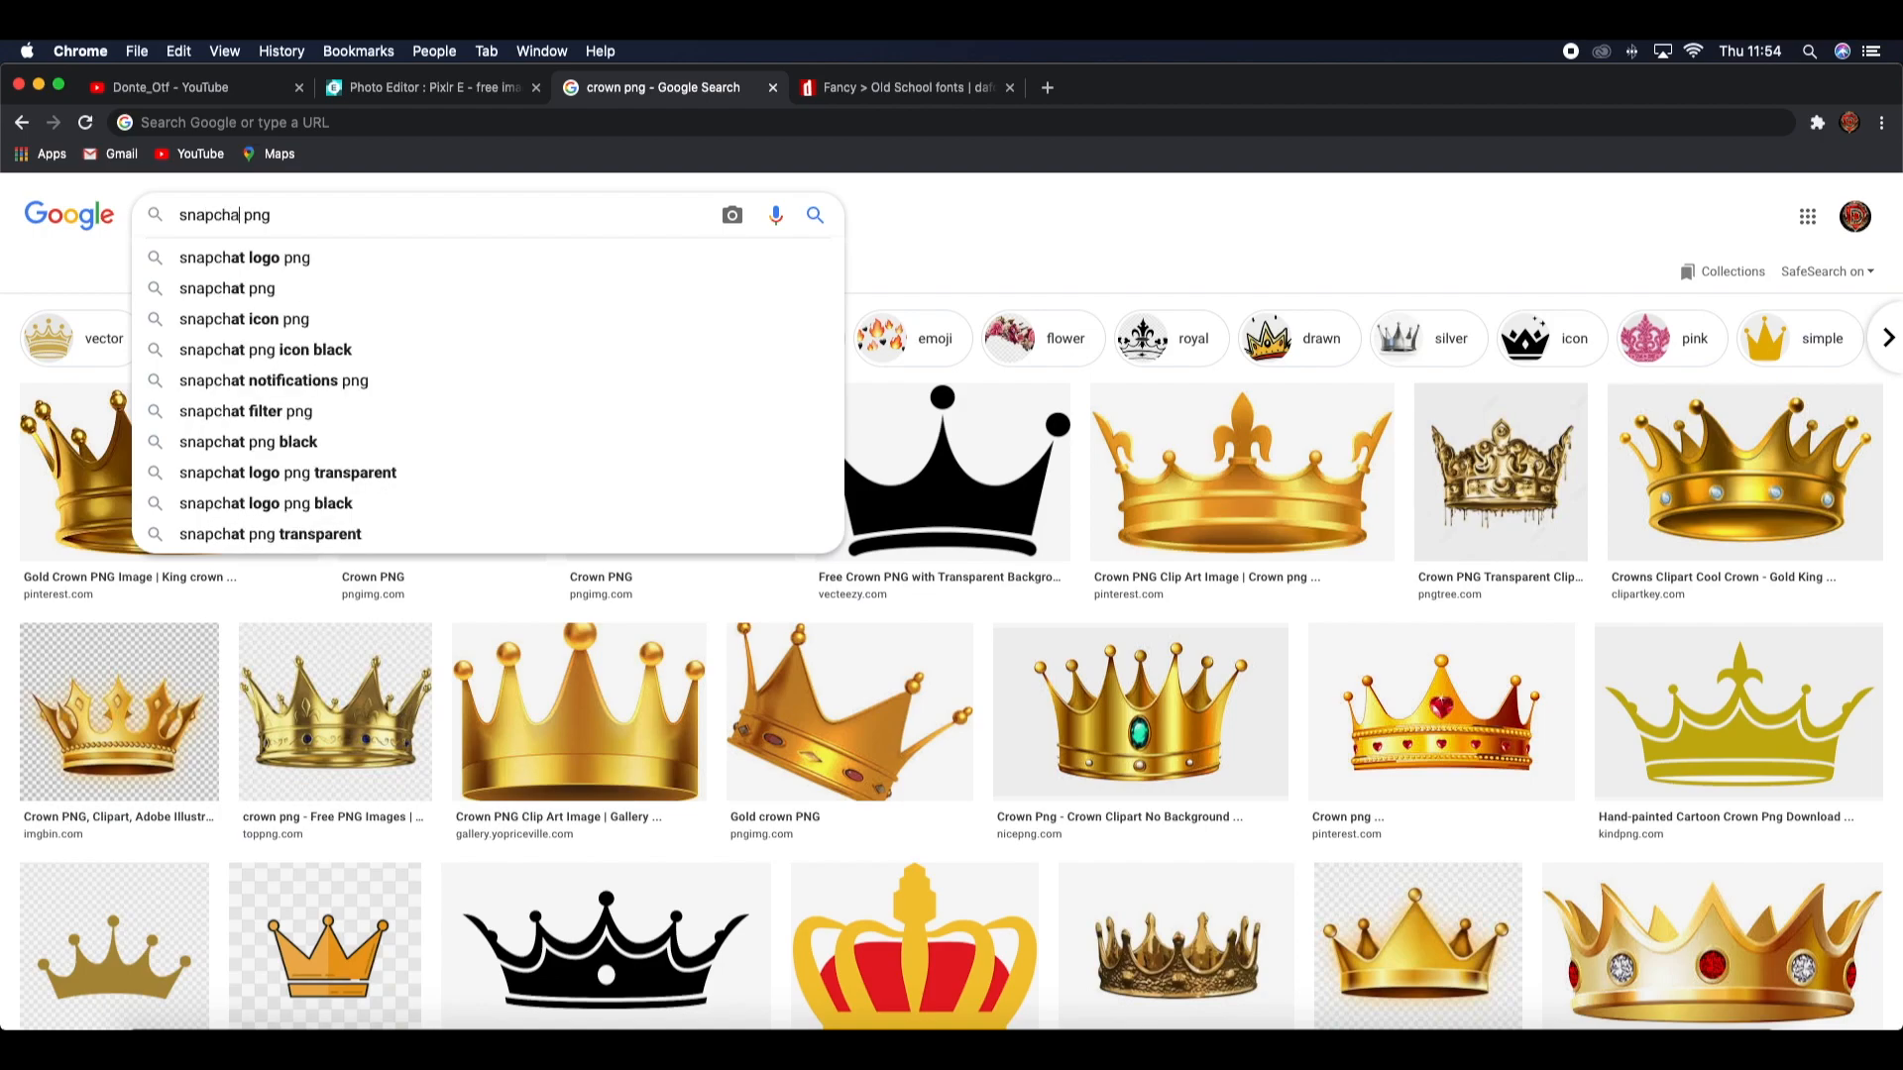
pyautogui.press('Return')
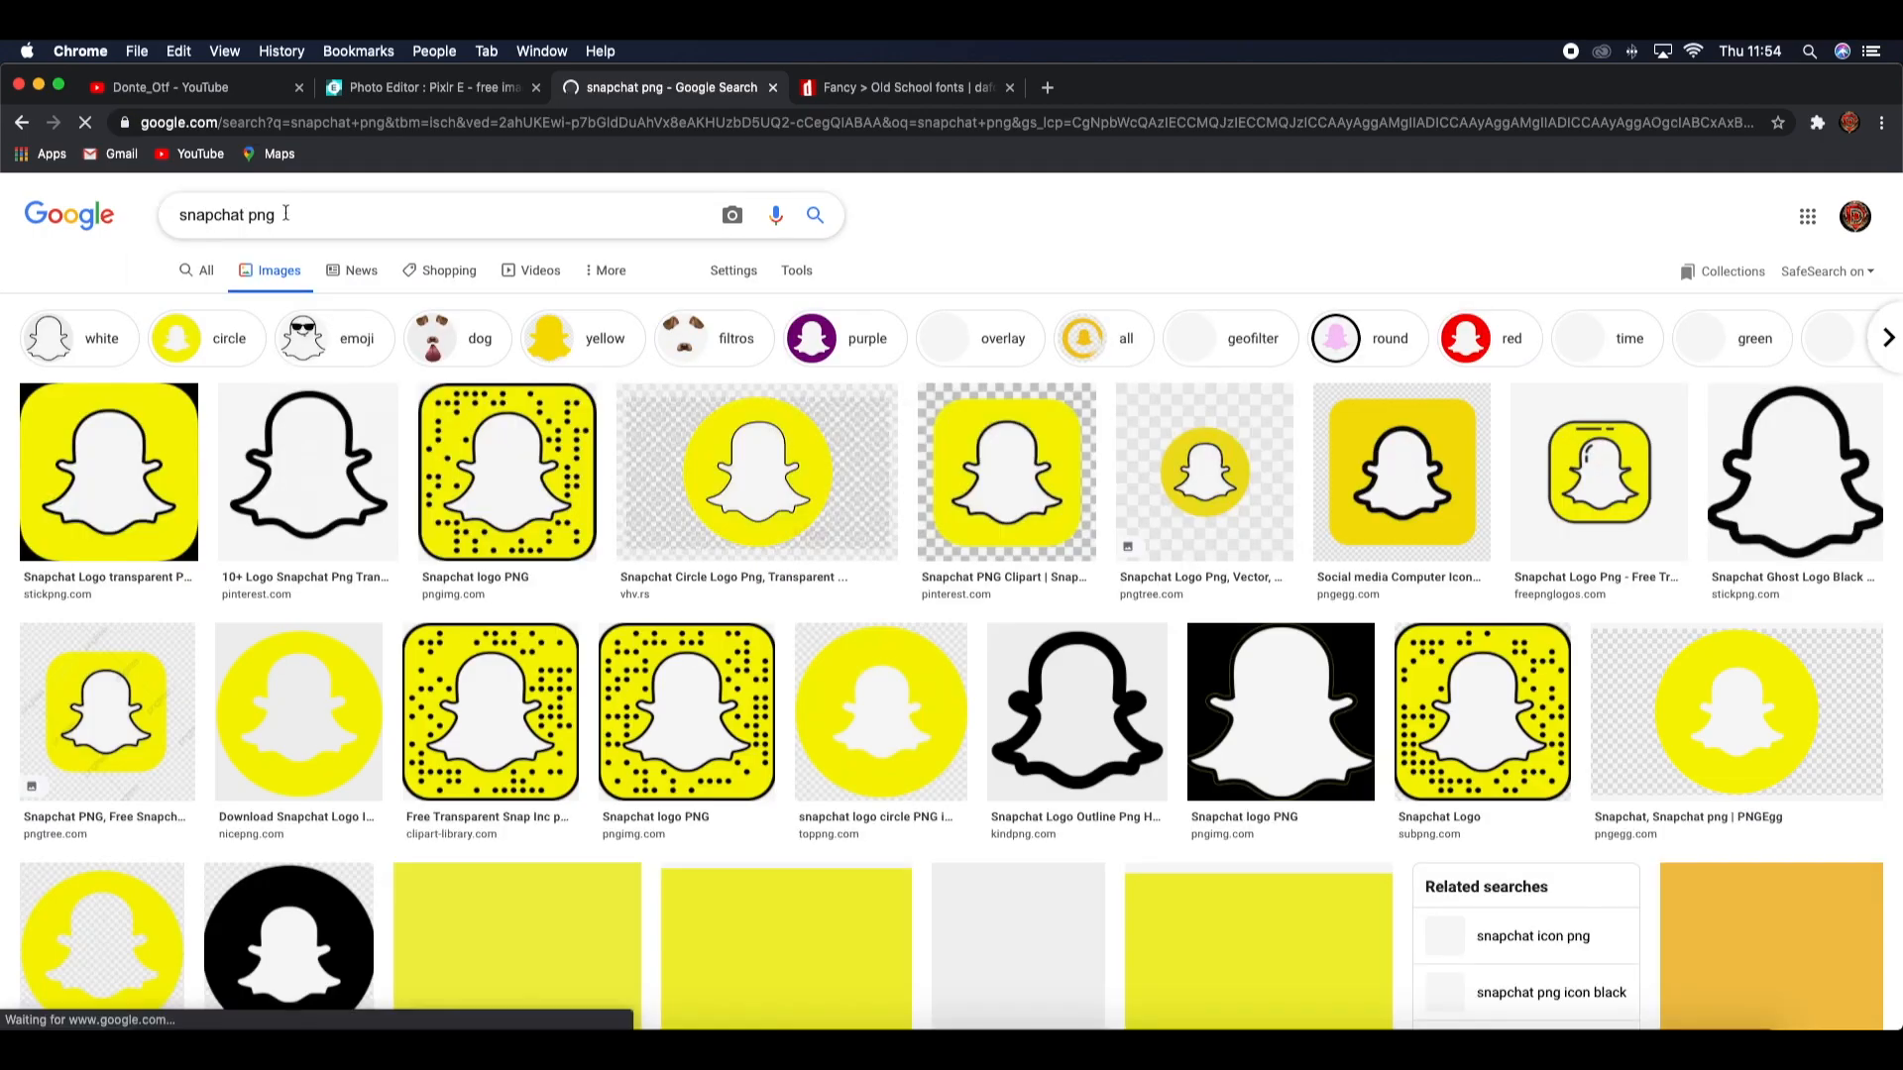
pyautogui.moveTo(285, 213); pyautogui.dragTo(173, 216)
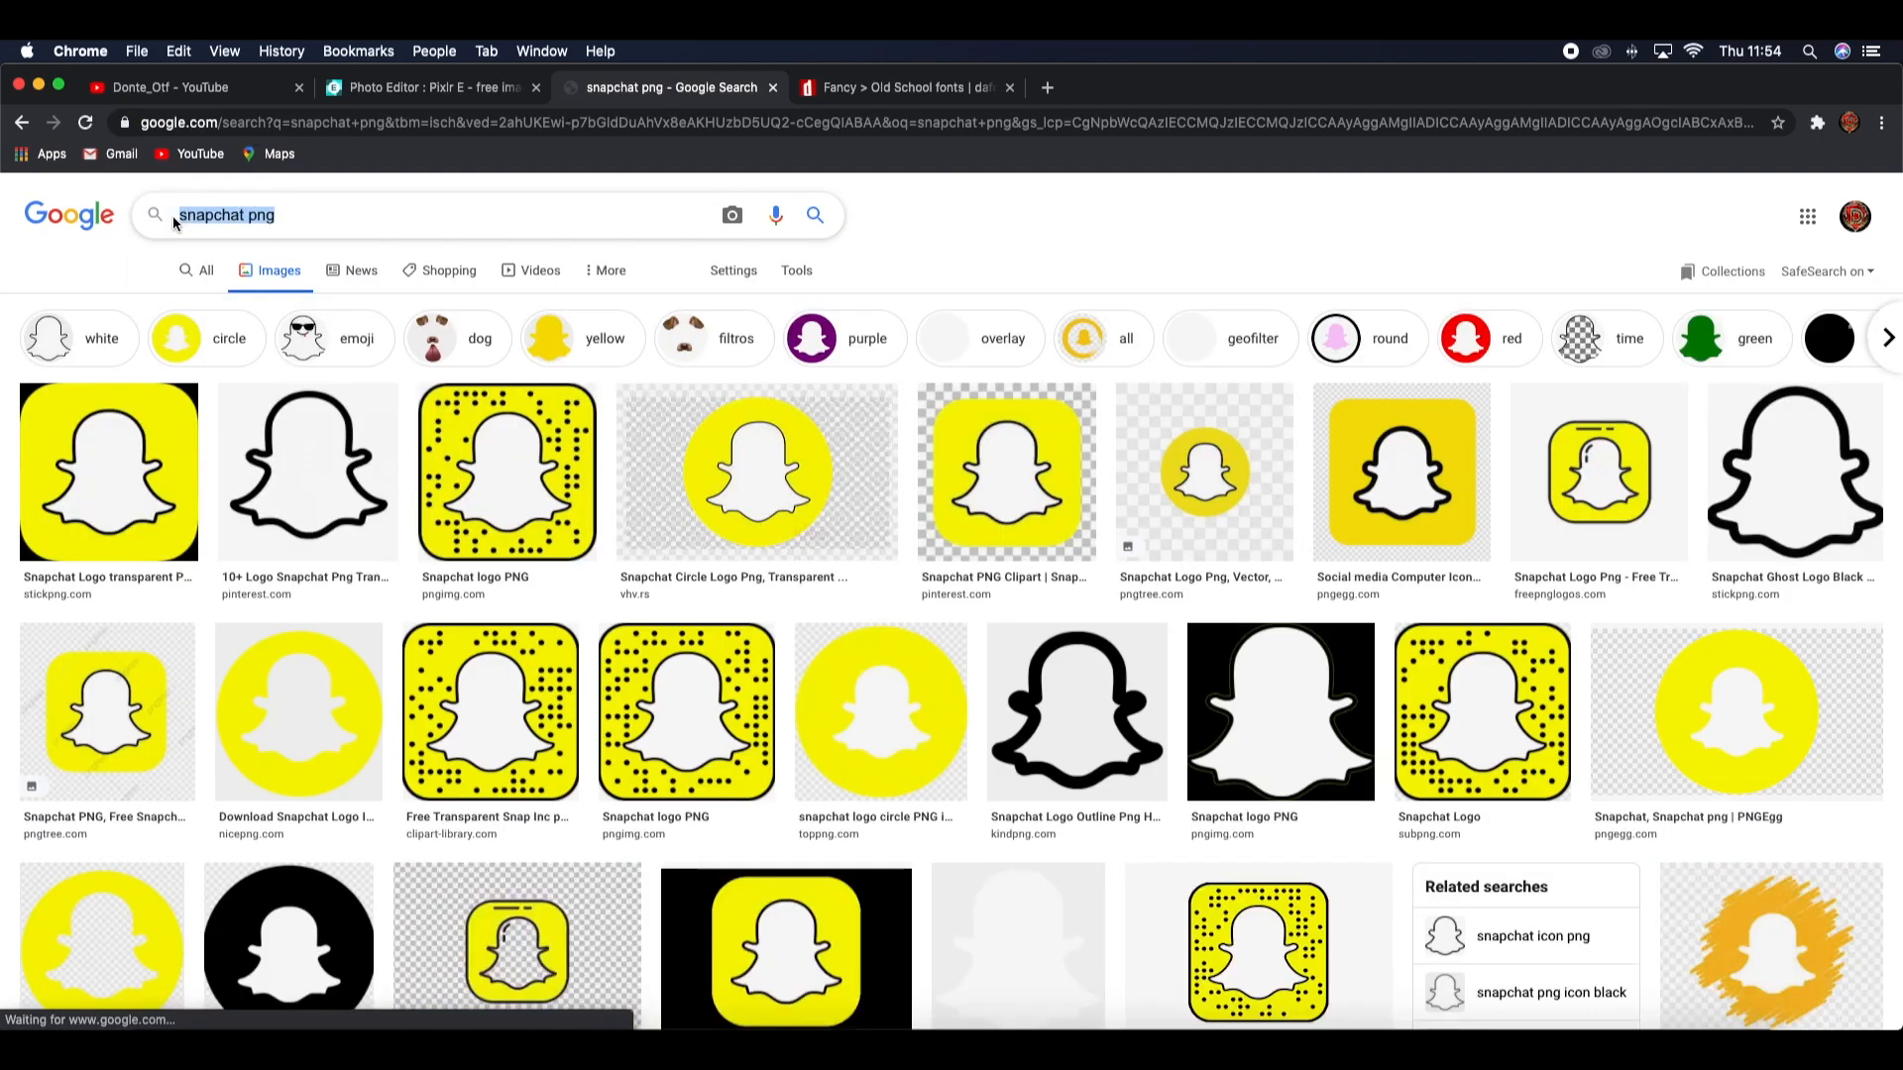
pyautogui.press('BackSpace')
# Step: Add the Instagram logo from the desktop to the Pixlr E banner as a layer, shrink it to about 59 x 55 px and place it below the channel name
pyautogui.click(456, 87)
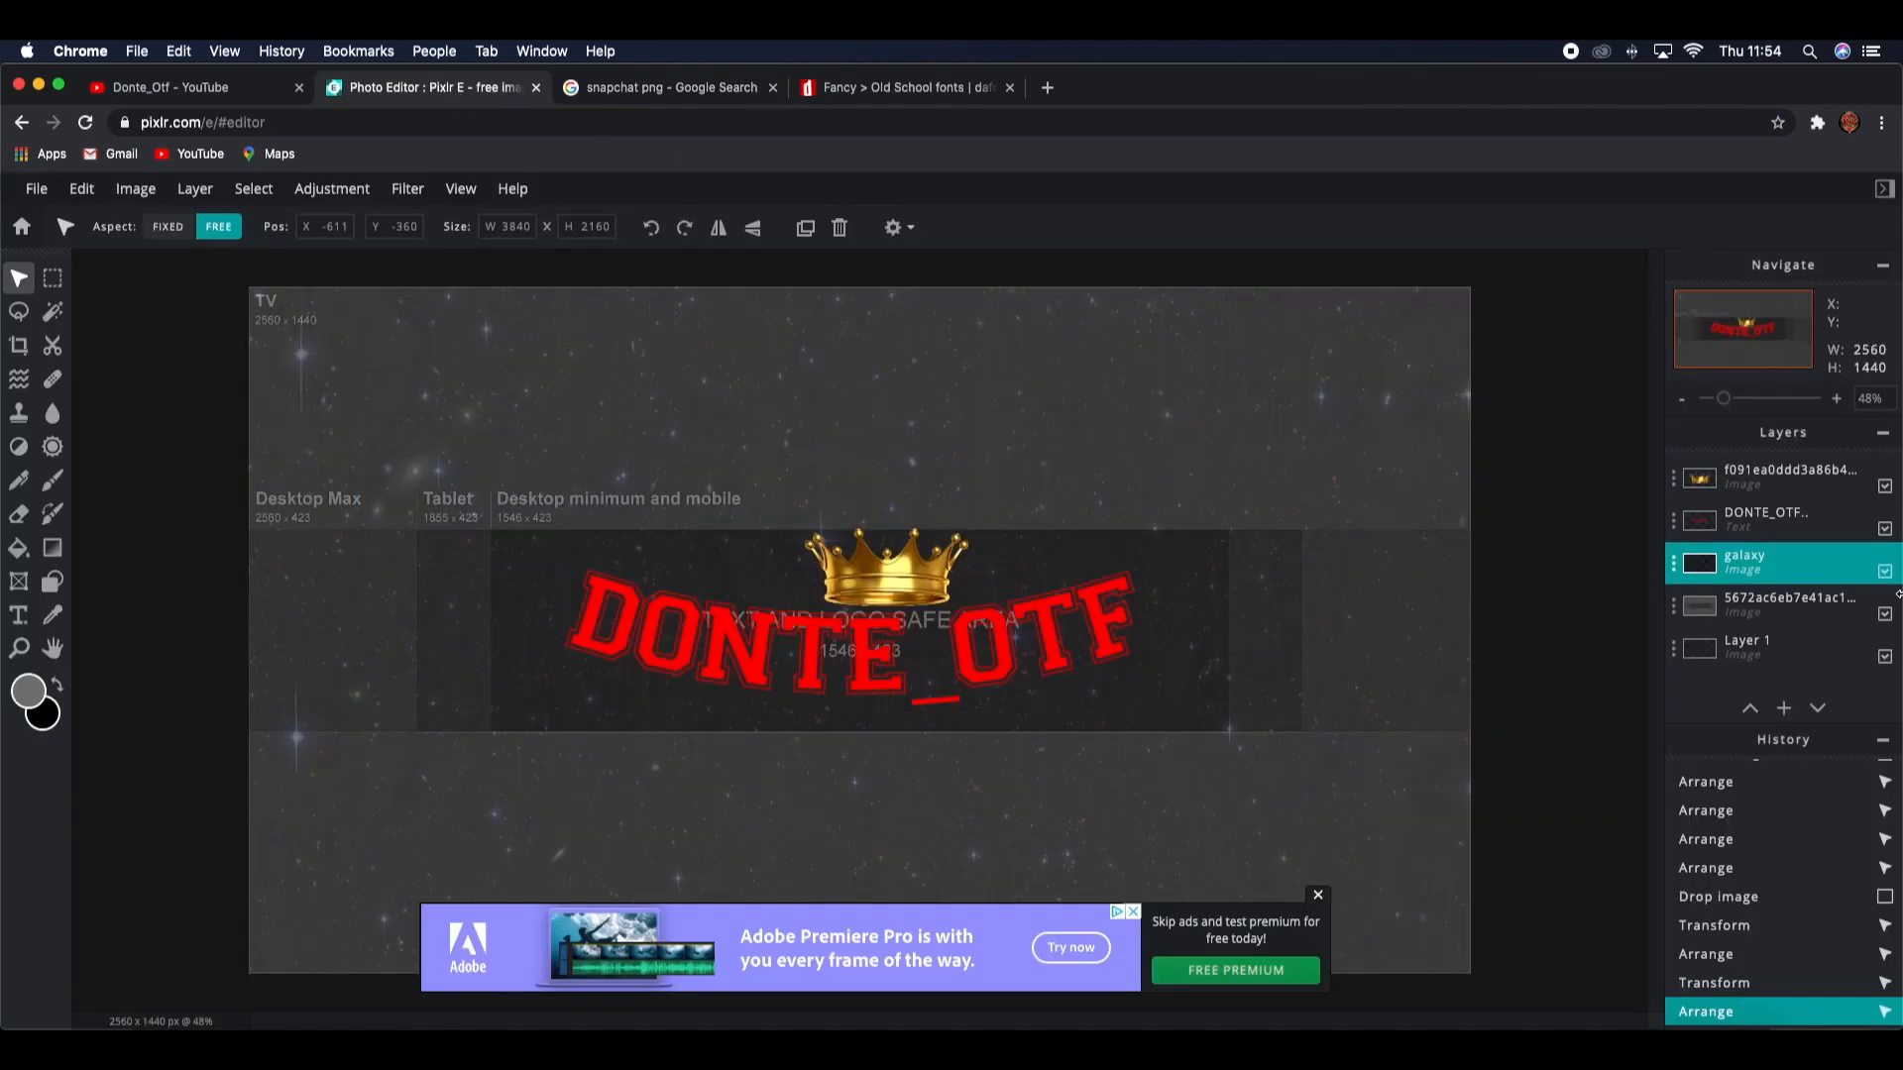
pyautogui.moveTo(1898, 593); pyautogui.dragTo(1377, 597)
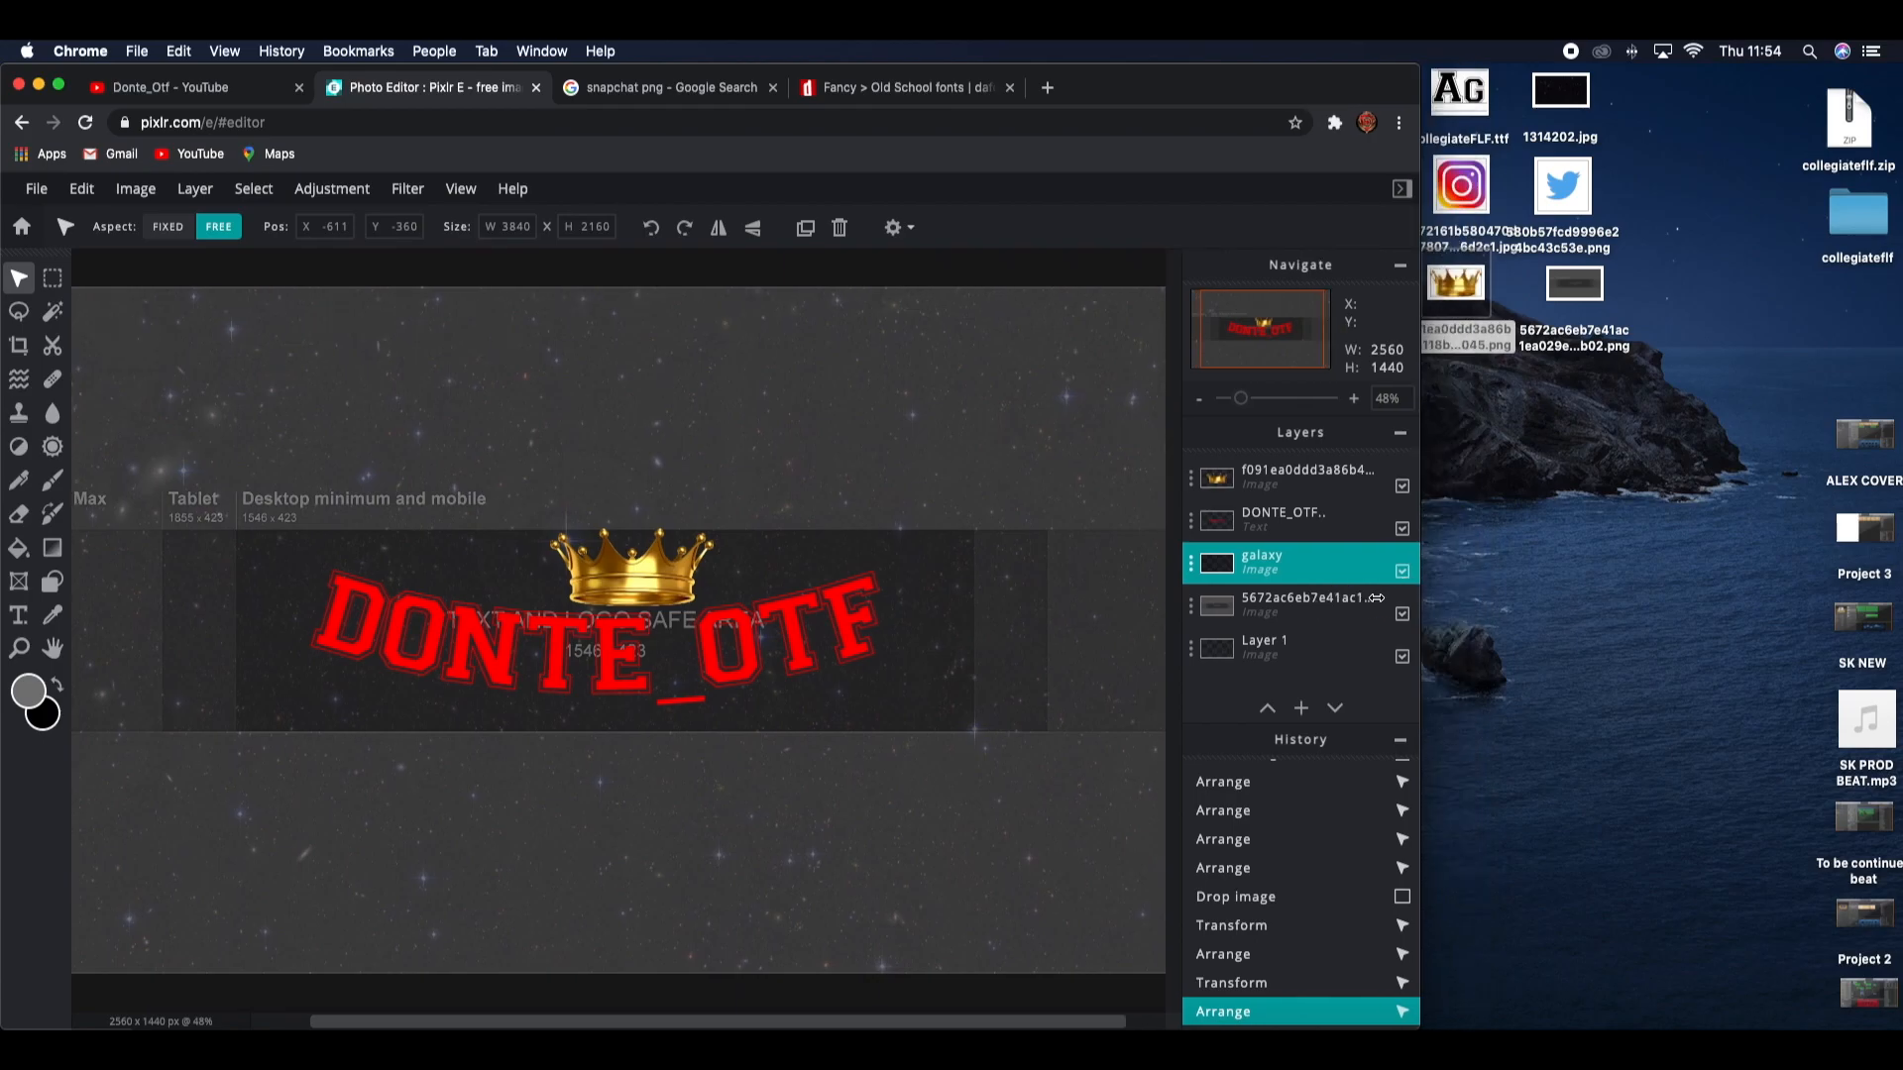
pyautogui.moveTo(1461, 185); pyautogui.dragTo(605, 656)
pyautogui.click(808, 640)
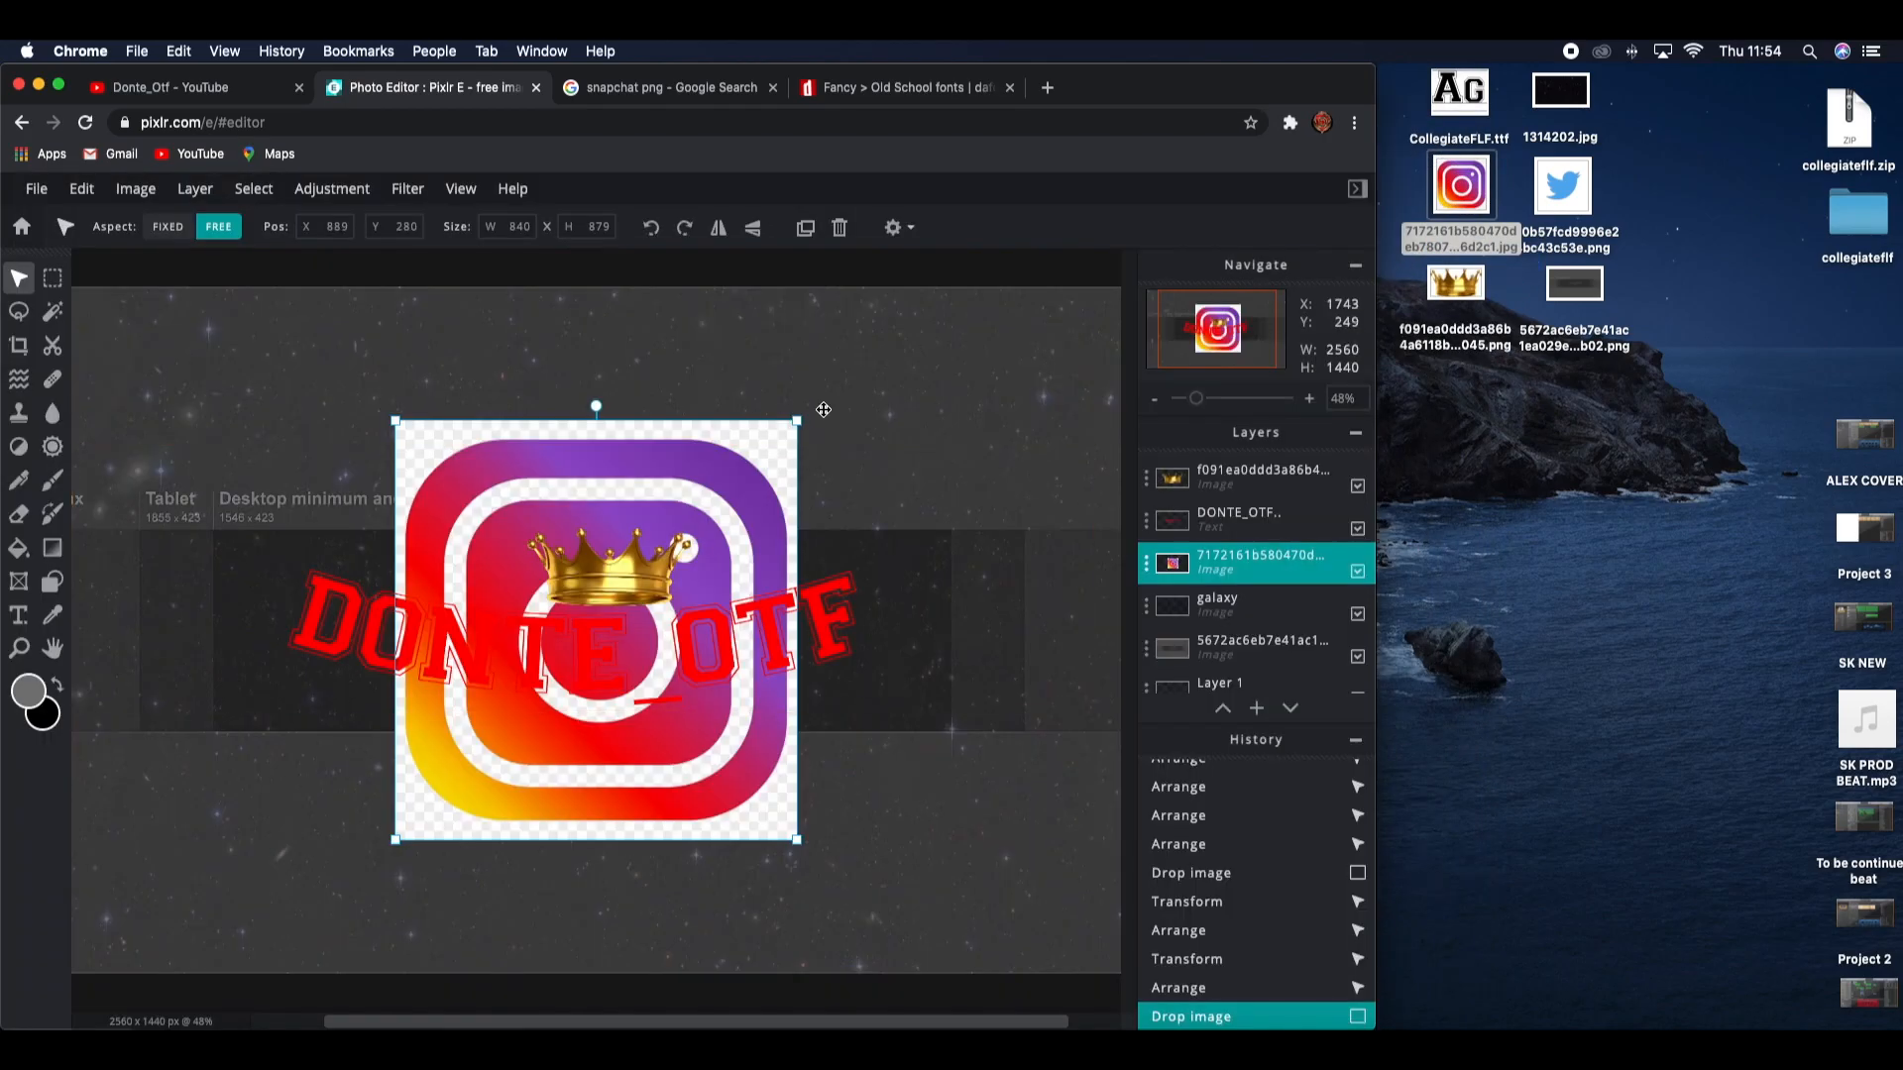
pyautogui.moveTo(797, 420); pyautogui.dragTo(409, 712)
# Step: Add the Twitter logo from the desktop as a layer, shrink it to the Instagram logo's size and place it to that logo's right
pyautogui.moveTo(1544, 198); pyautogui.dragTo(642, 693)
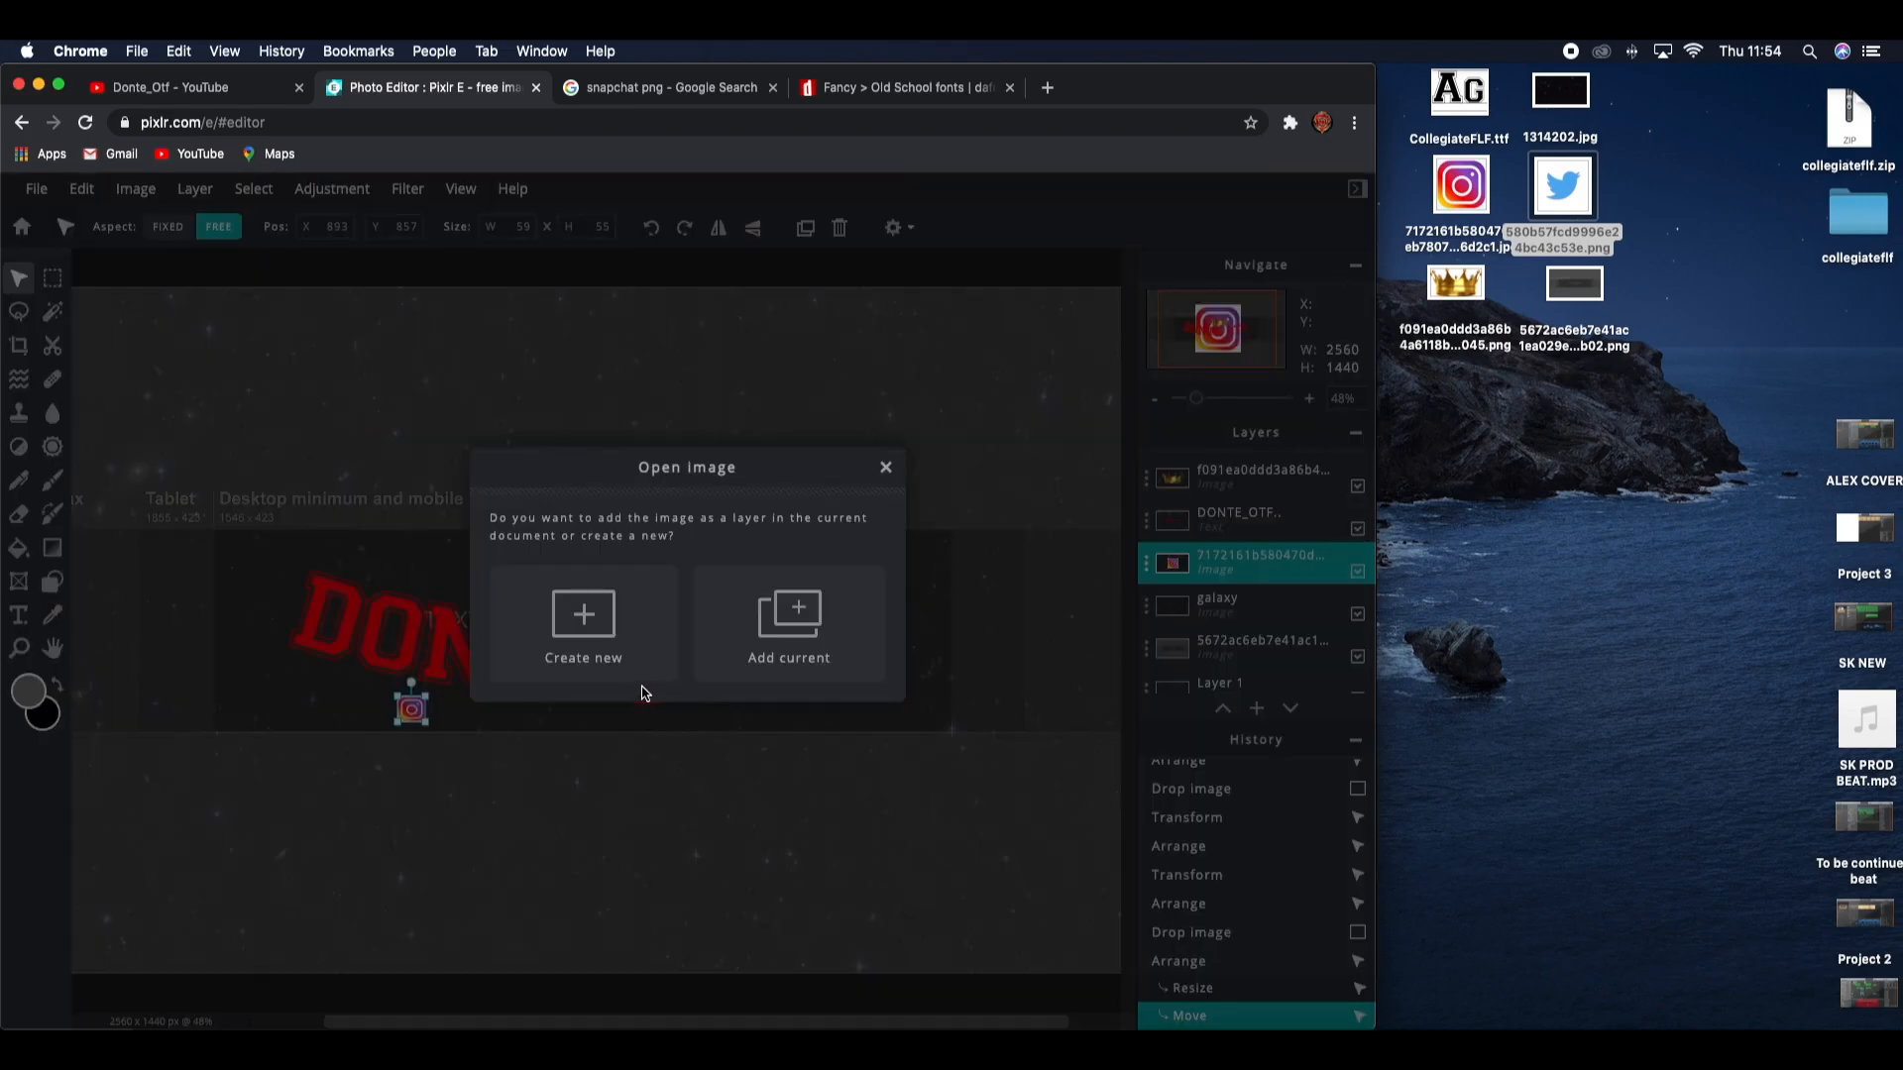
pyautogui.click(837, 626)
pyautogui.moveTo(934, 334); pyautogui.dragTo(921, 624)
pyautogui.moveTo(986, 518); pyautogui.dragTo(549, 714)
pyautogui.click(589, 762)
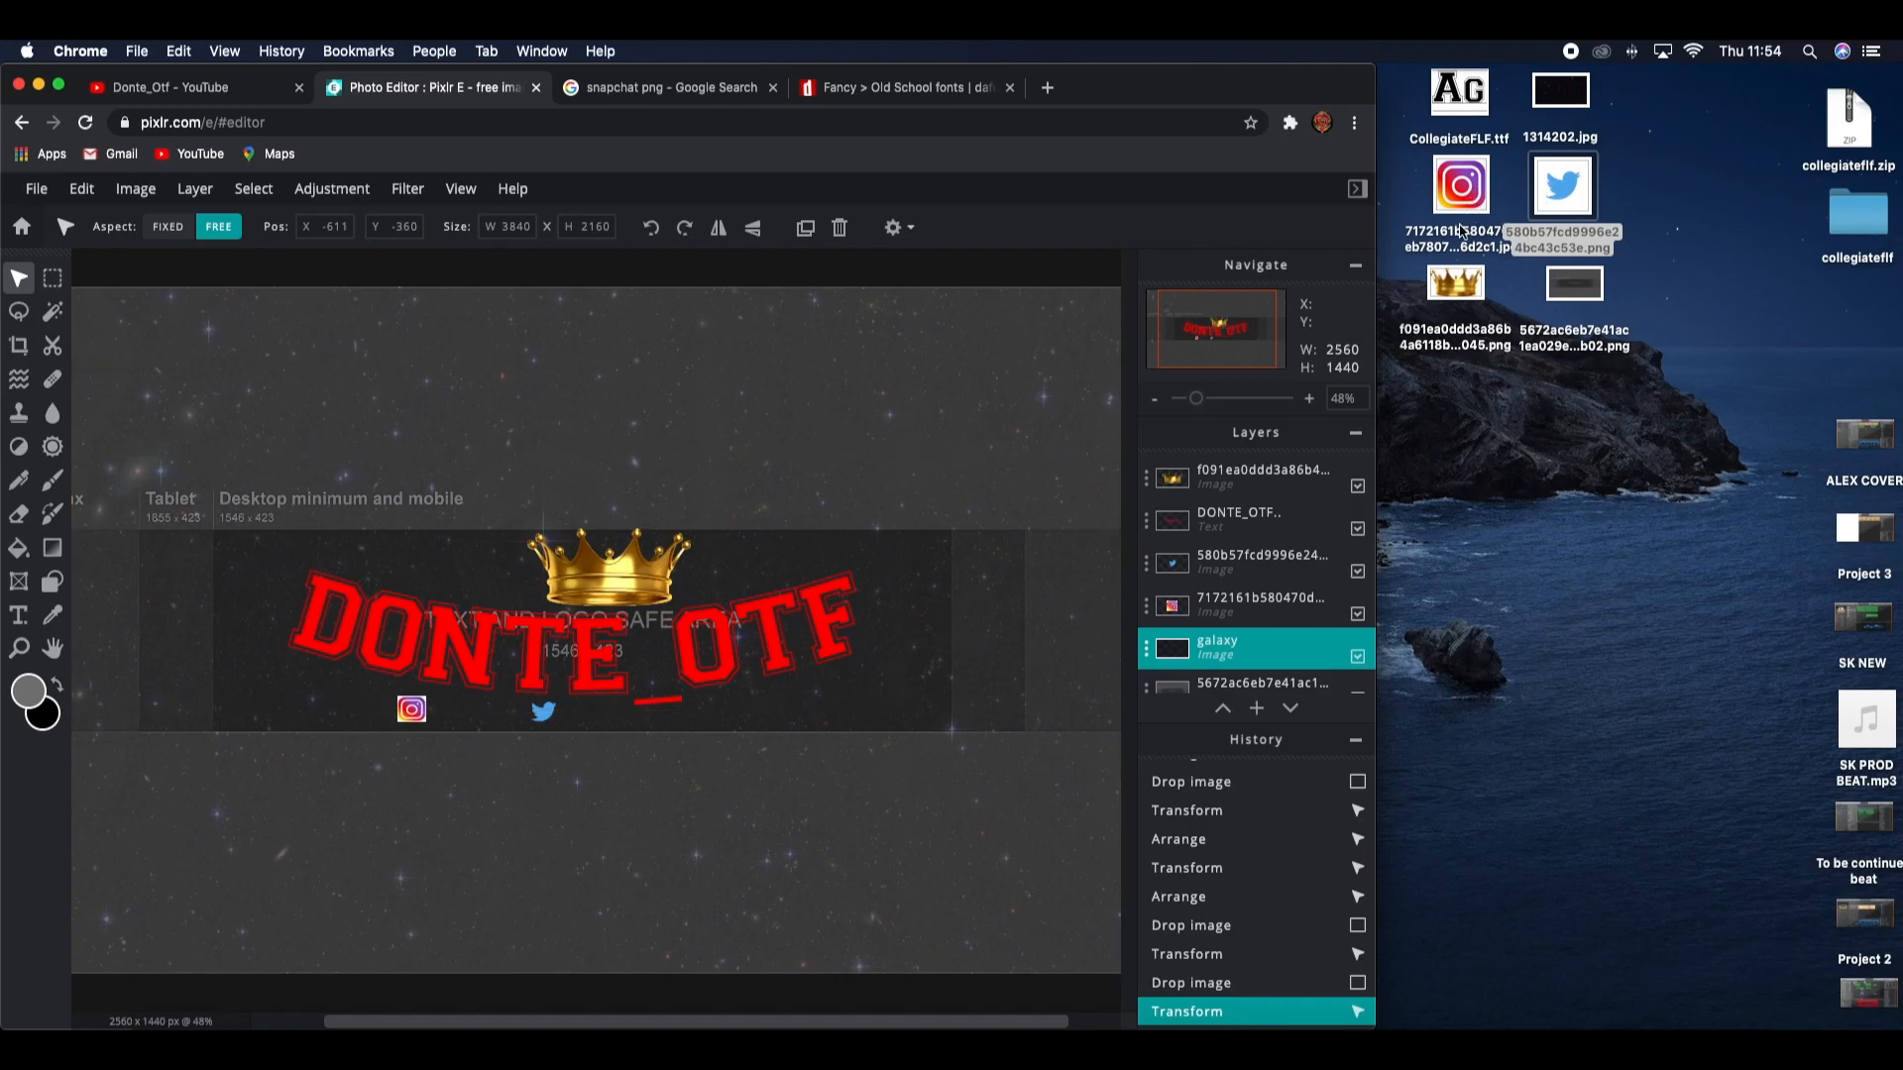
# Step: Return to the Snapchat image results and save the yellow dotted Snapchat logo to the desktop
pyautogui.moveTo(1379, 307); pyautogui.dragTo(1898, 302)
pyautogui.click(662, 90)
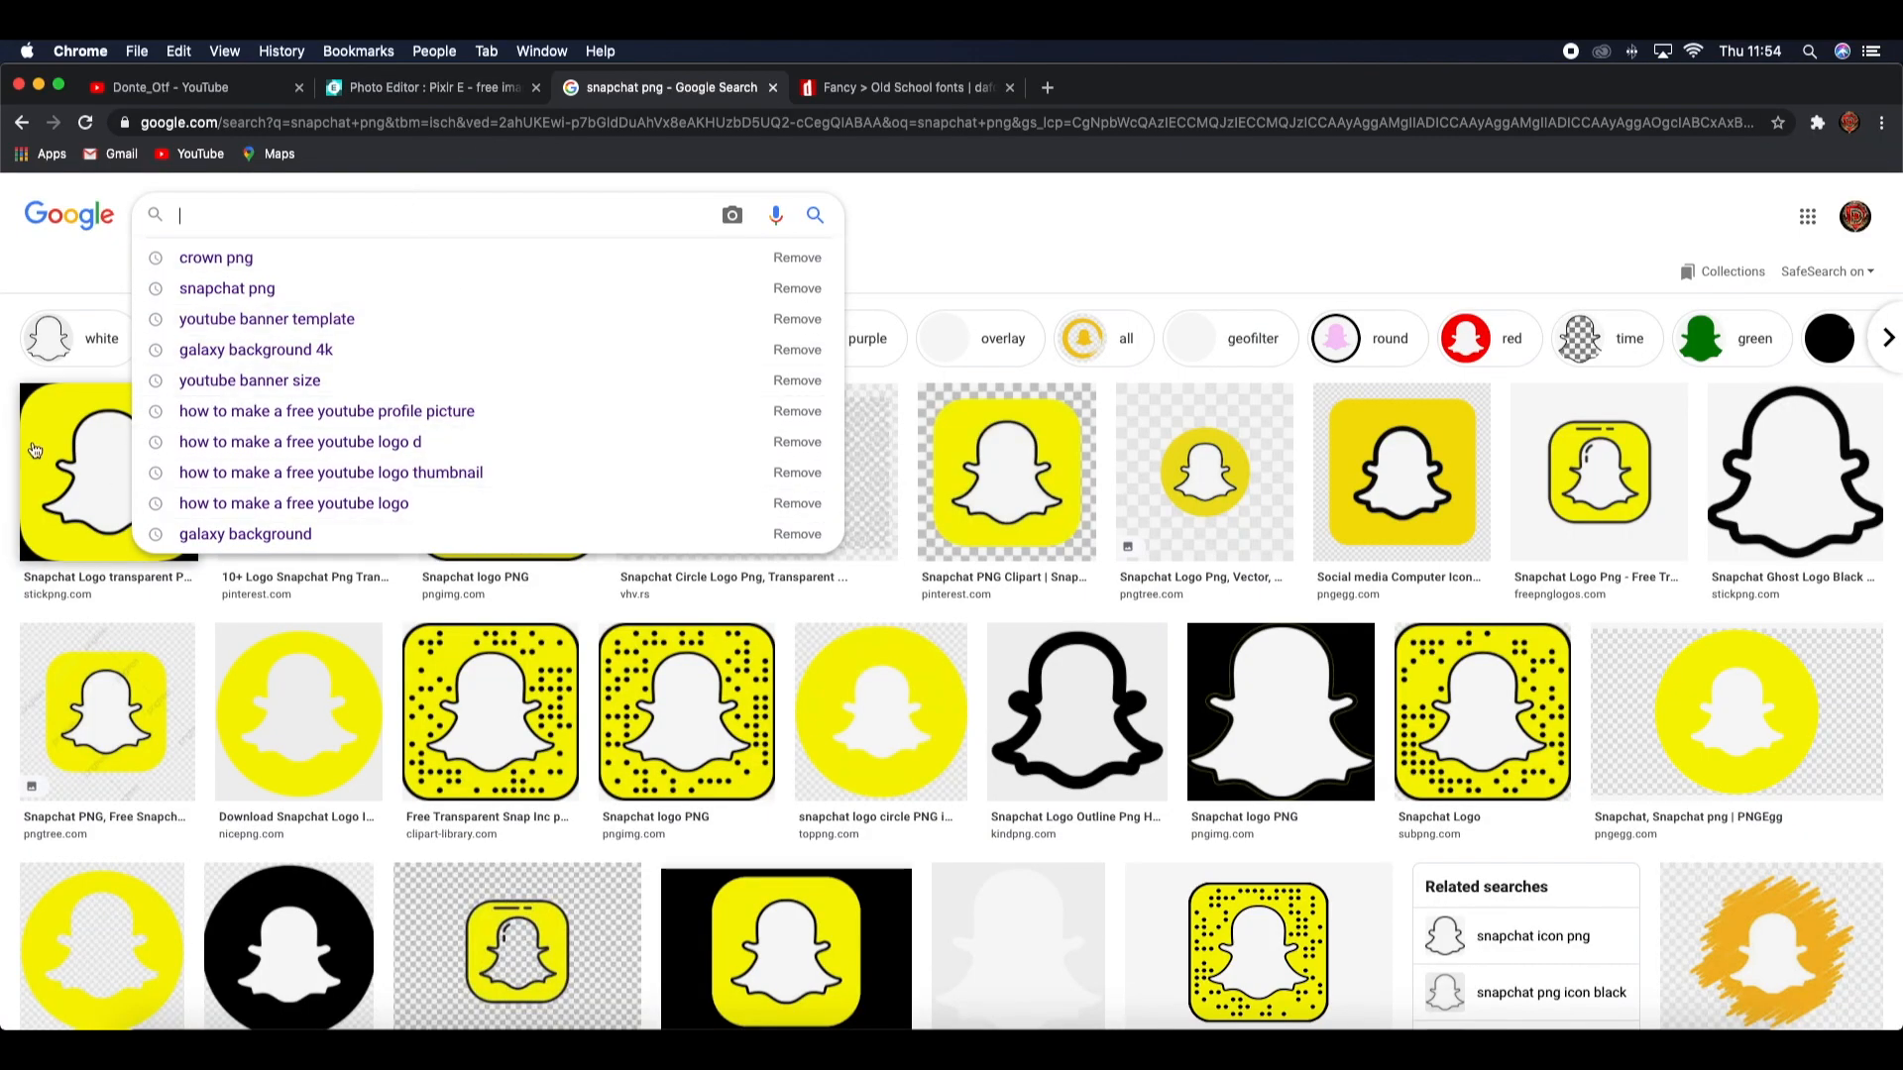
pyautogui.click(38, 283)
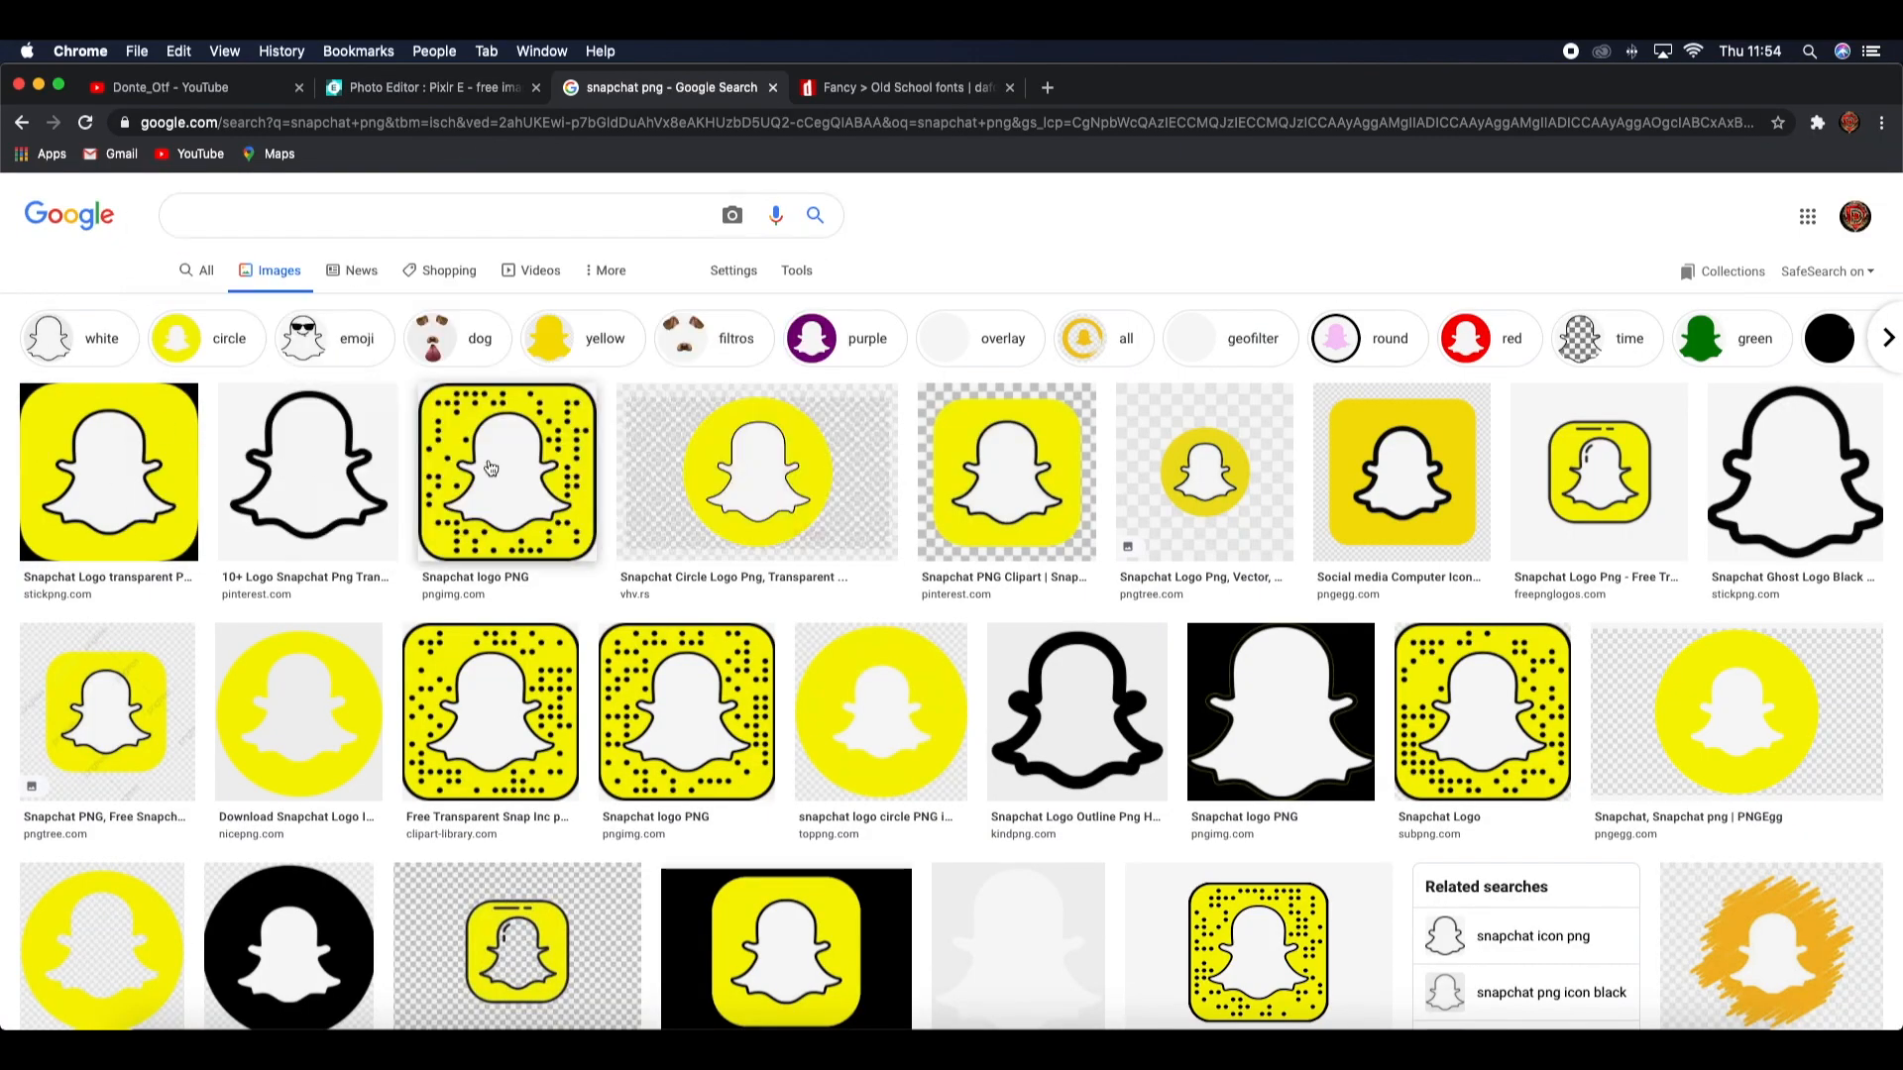
pyautogui.moveTo(1898, 428); pyautogui.dragTo(1373, 428)
pyautogui.moveTo(564, 475); pyautogui.dragTo(1531, 428)
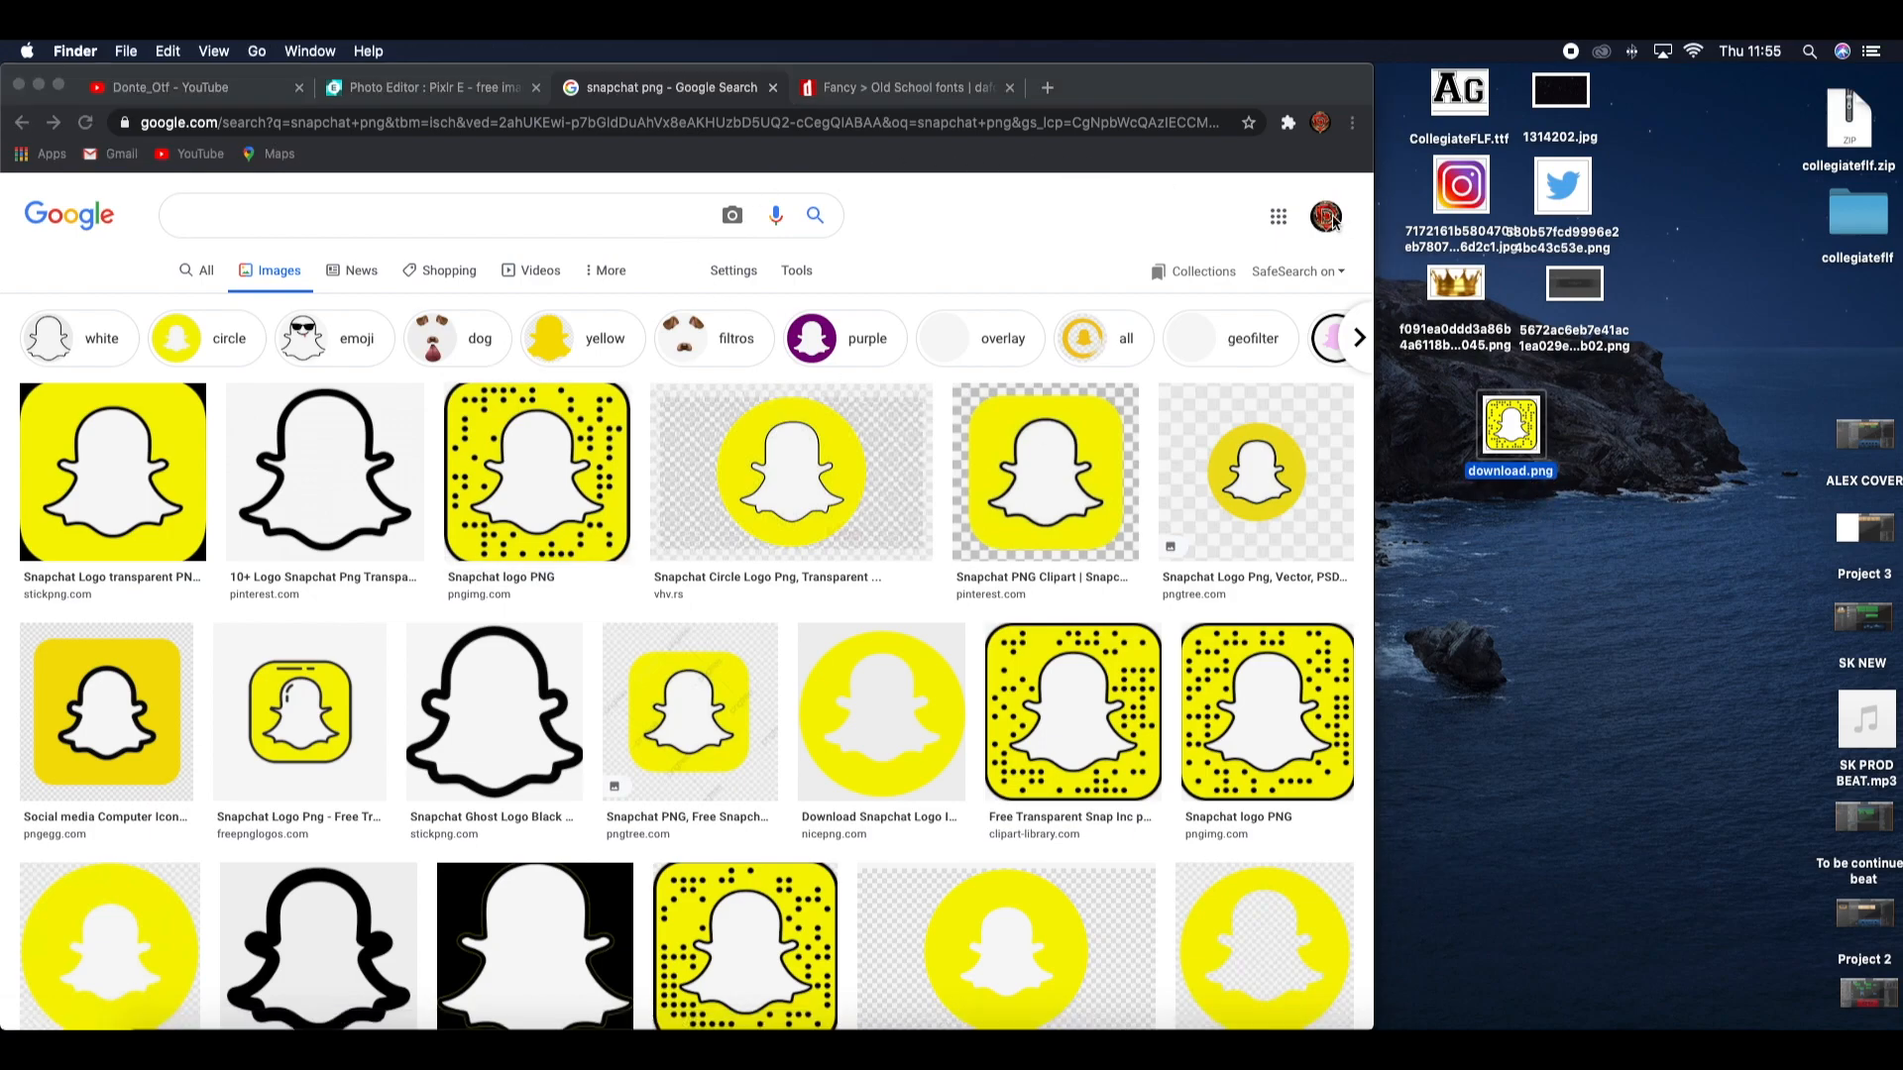
# Step: Back in the Pixlr banner, add the downloaded Snapchat logo as a layer, shrink it to about 61 x 51 px and place it right of the Twitter logo
pyautogui.click(500, 91)
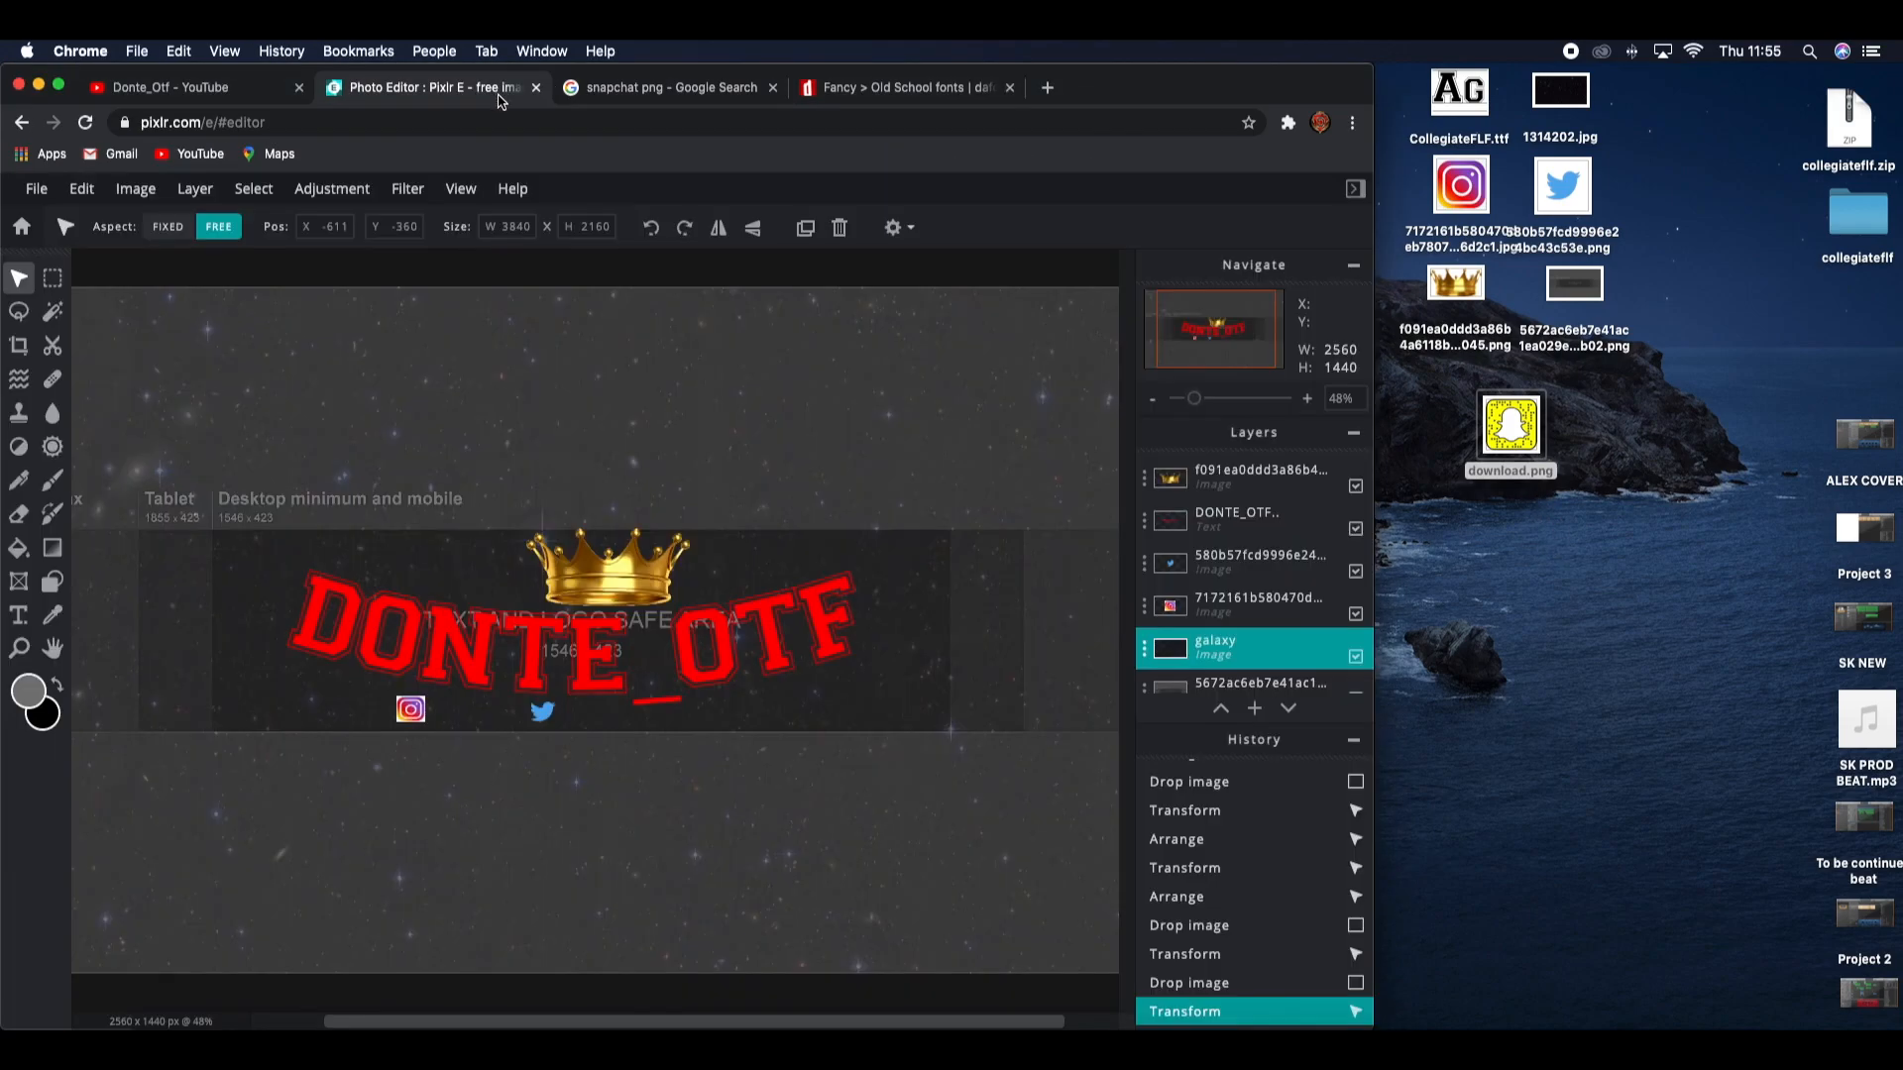
pyautogui.moveTo(1487, 426); pyautogui.dragTo(682, 685)
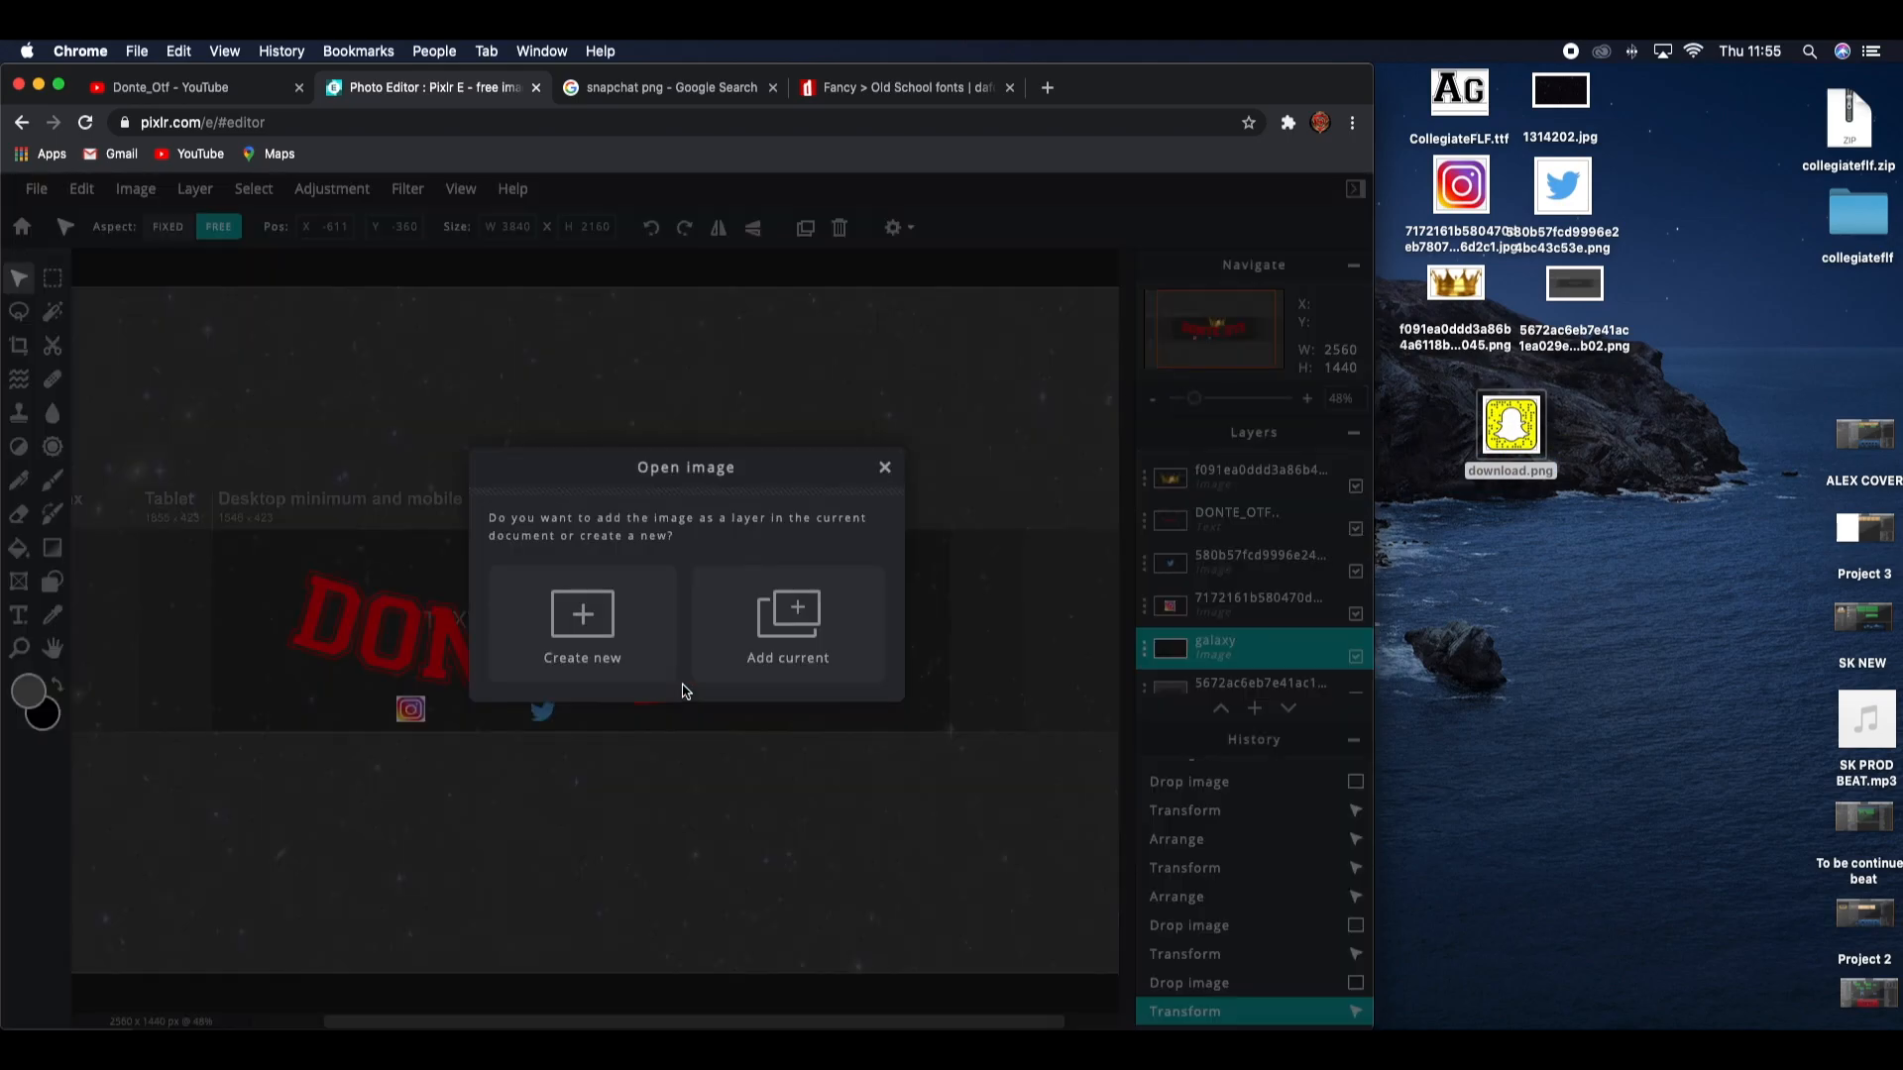
pyautogui.click(779, 580)
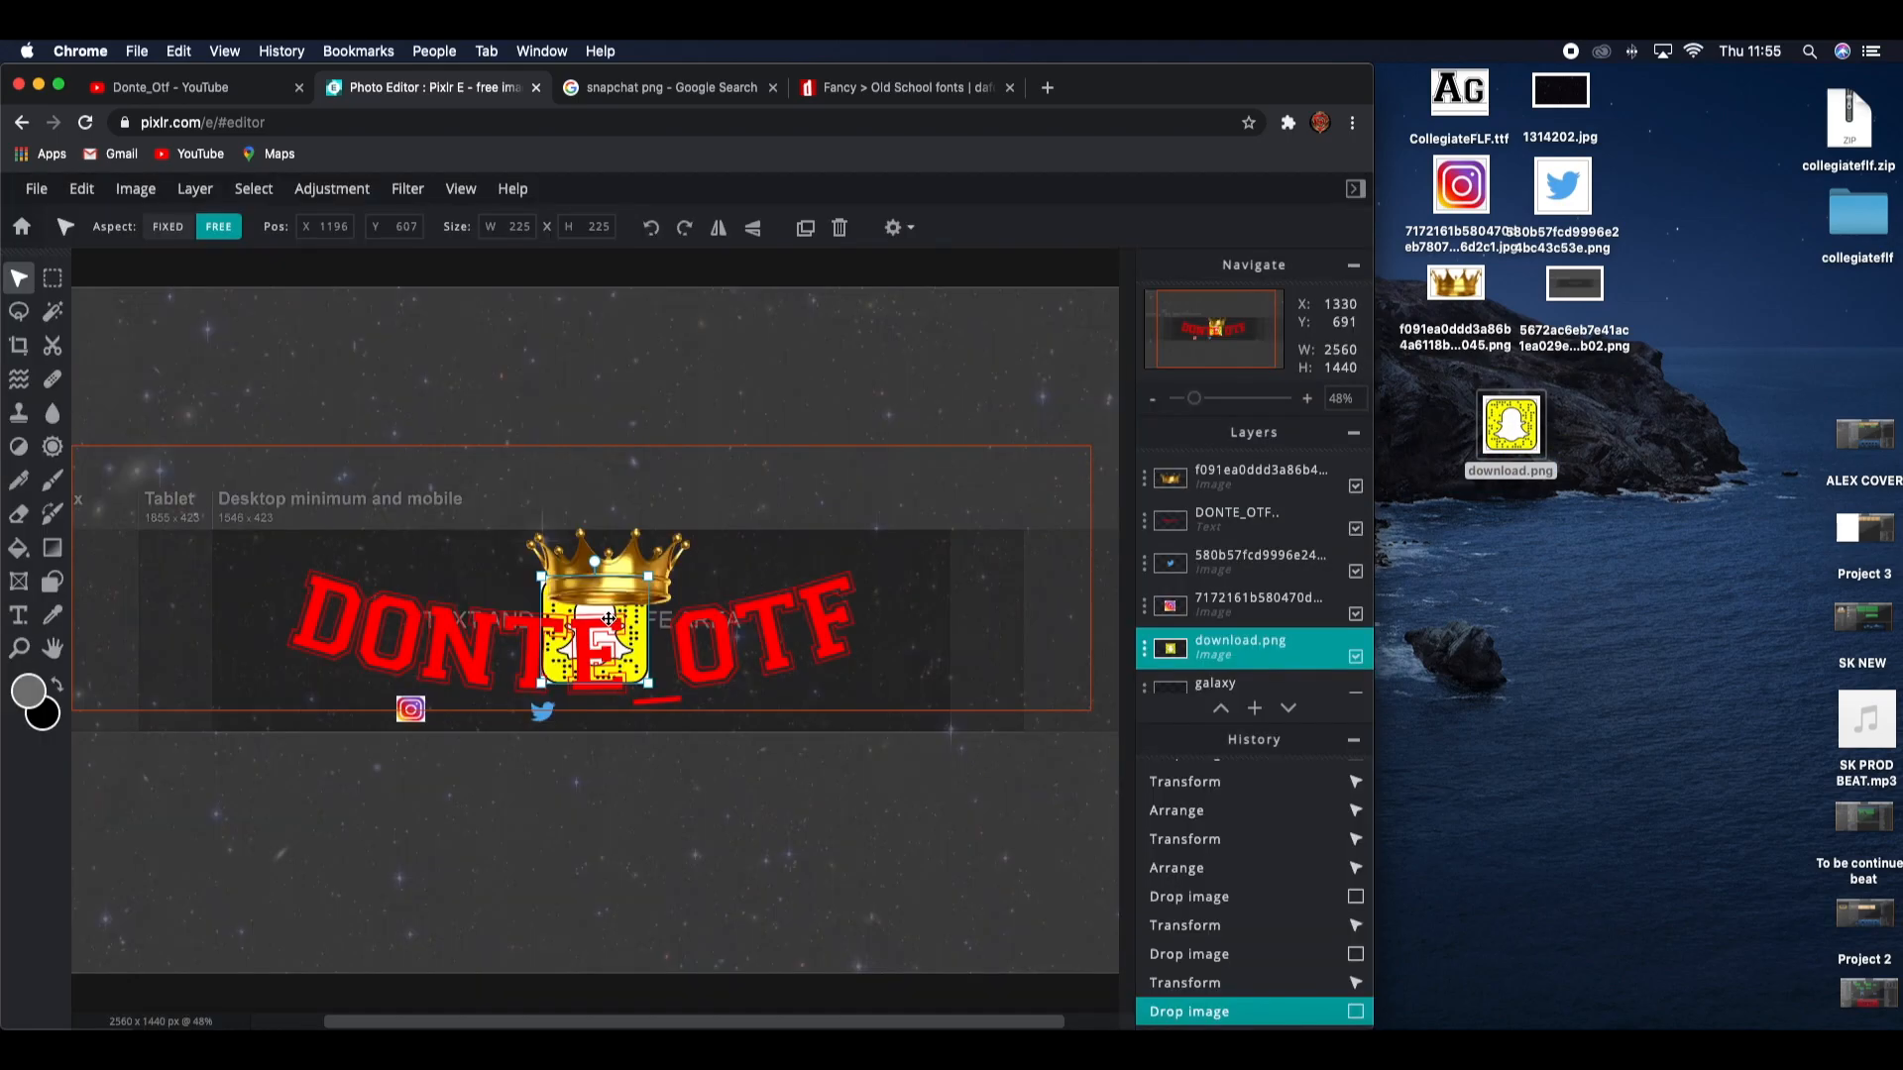
pyautogui.moveTo(650, 631); pyautogui.dragTo(674, 713)
pyautogui.moveTo(700, 649); pyautogui.dragTo(674, 707)
# Step: Shift the curved channel name slightly to the right and move the Snapchat logo slightly farther from the Twitter logo
pyautogui.moveTo(634, 488); pyautogui.dragTo(653, 649)
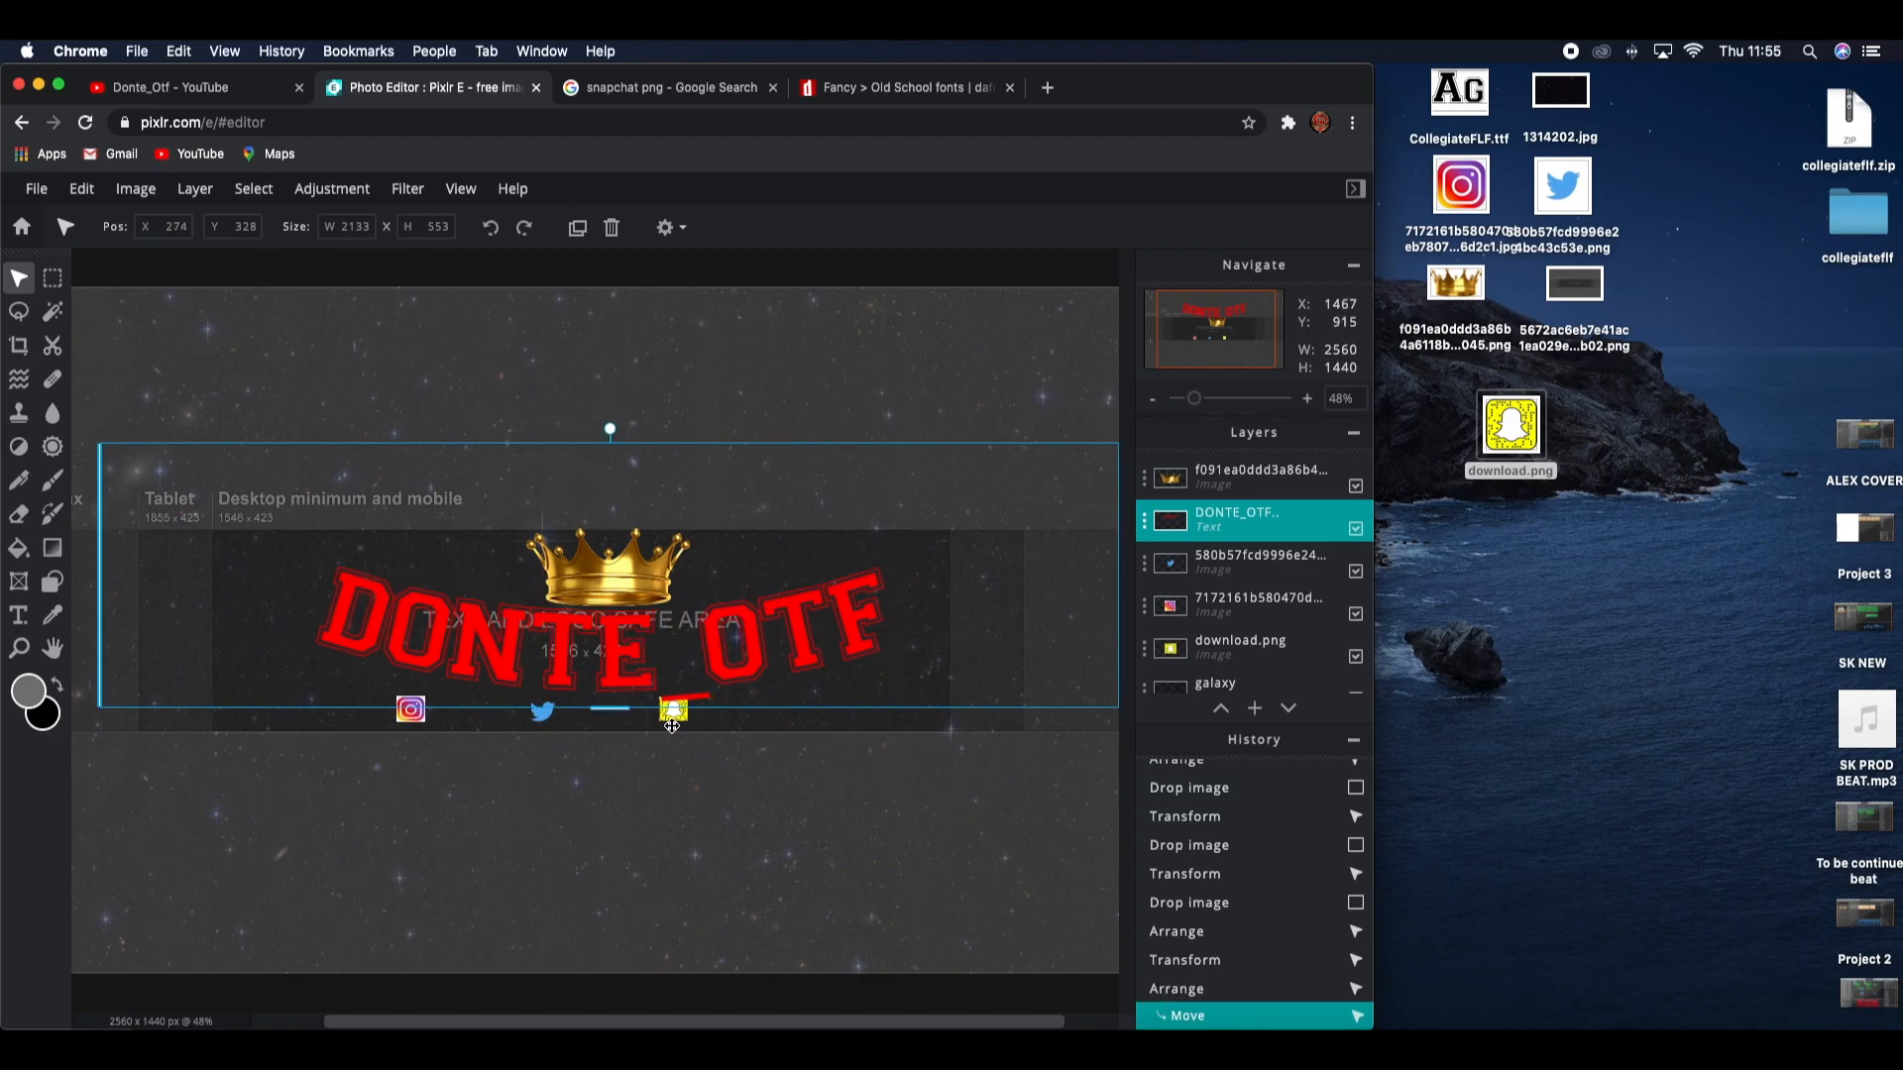
pyautogui.moveTo(673, 724); pyautogui.dragTo(690, 724)
pyautogui.click(543, 711)
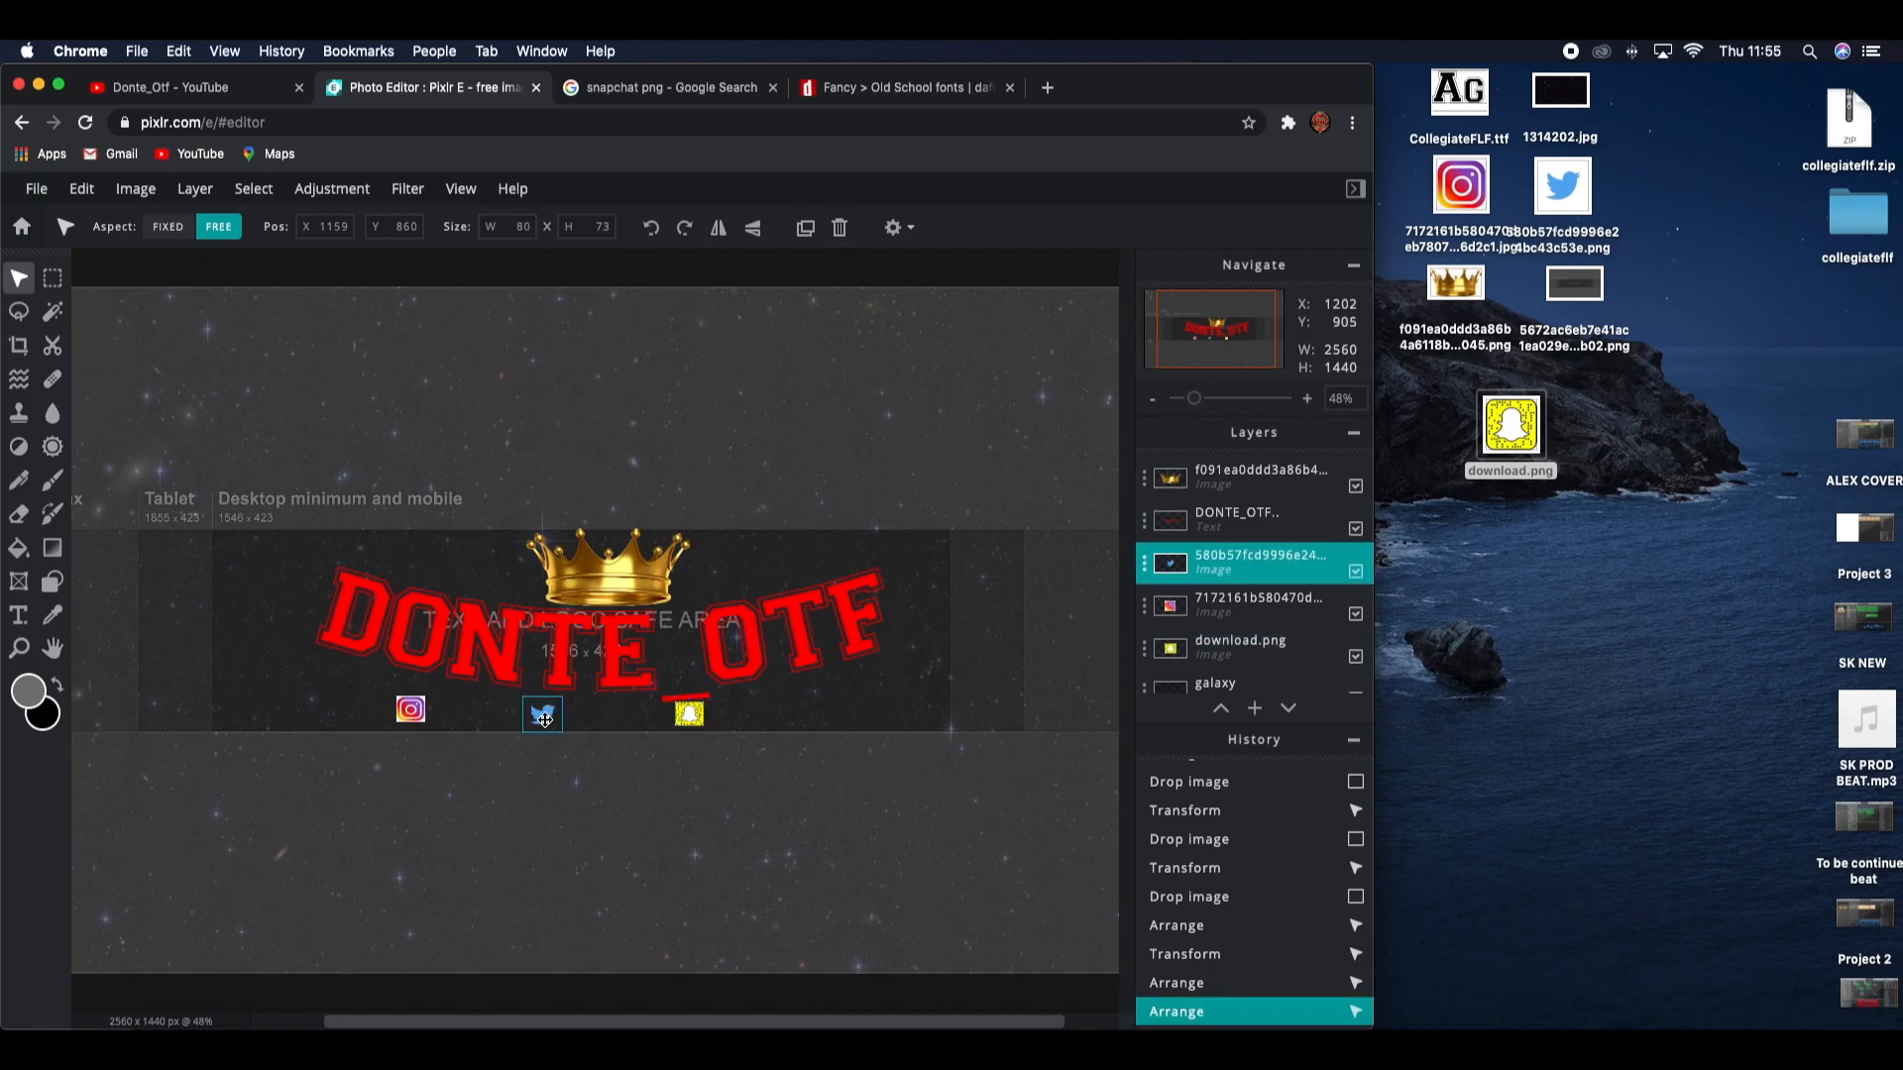
# Step: Add a new text layer reading DONTEOTF and move it below the row of social media logos
pyautogui.click(18, 615)
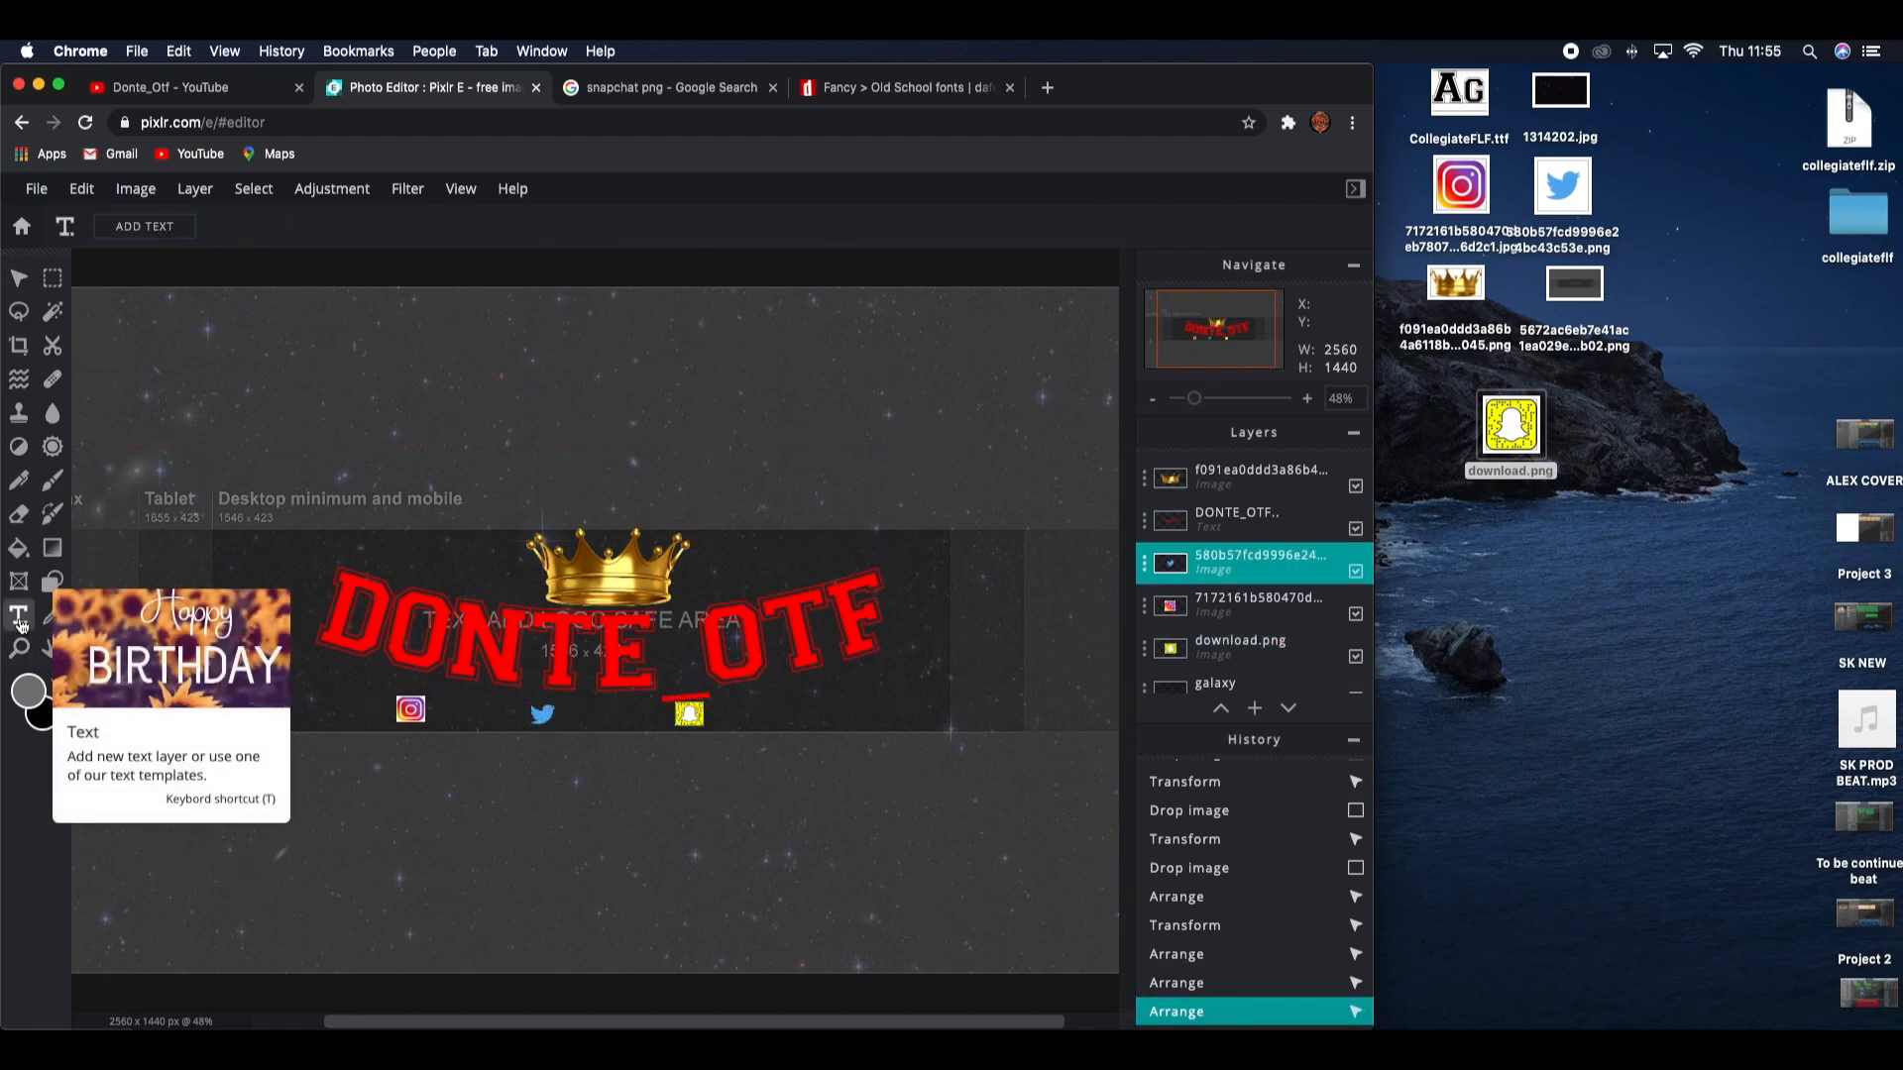
pyautogui.click(443, 714)
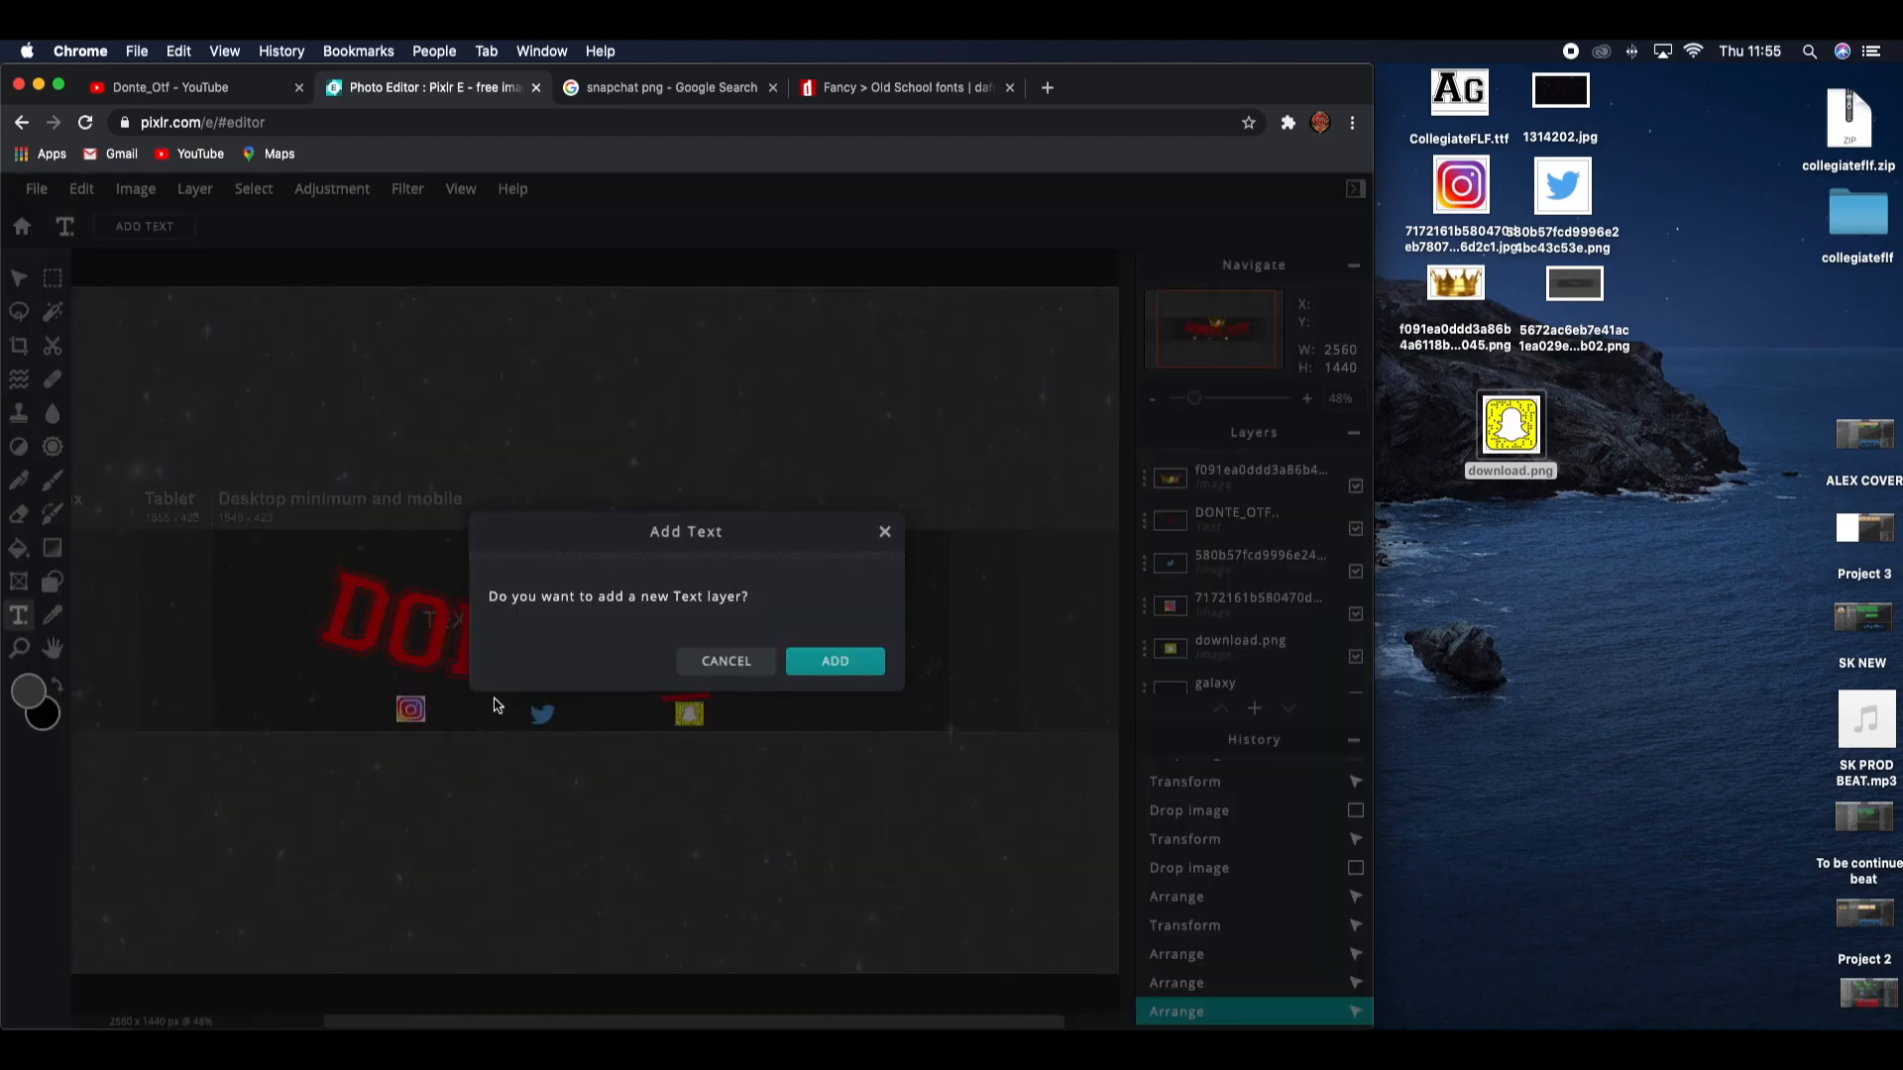
pyautogui.click(792, 659)
pyautogui.press('BackSpace')
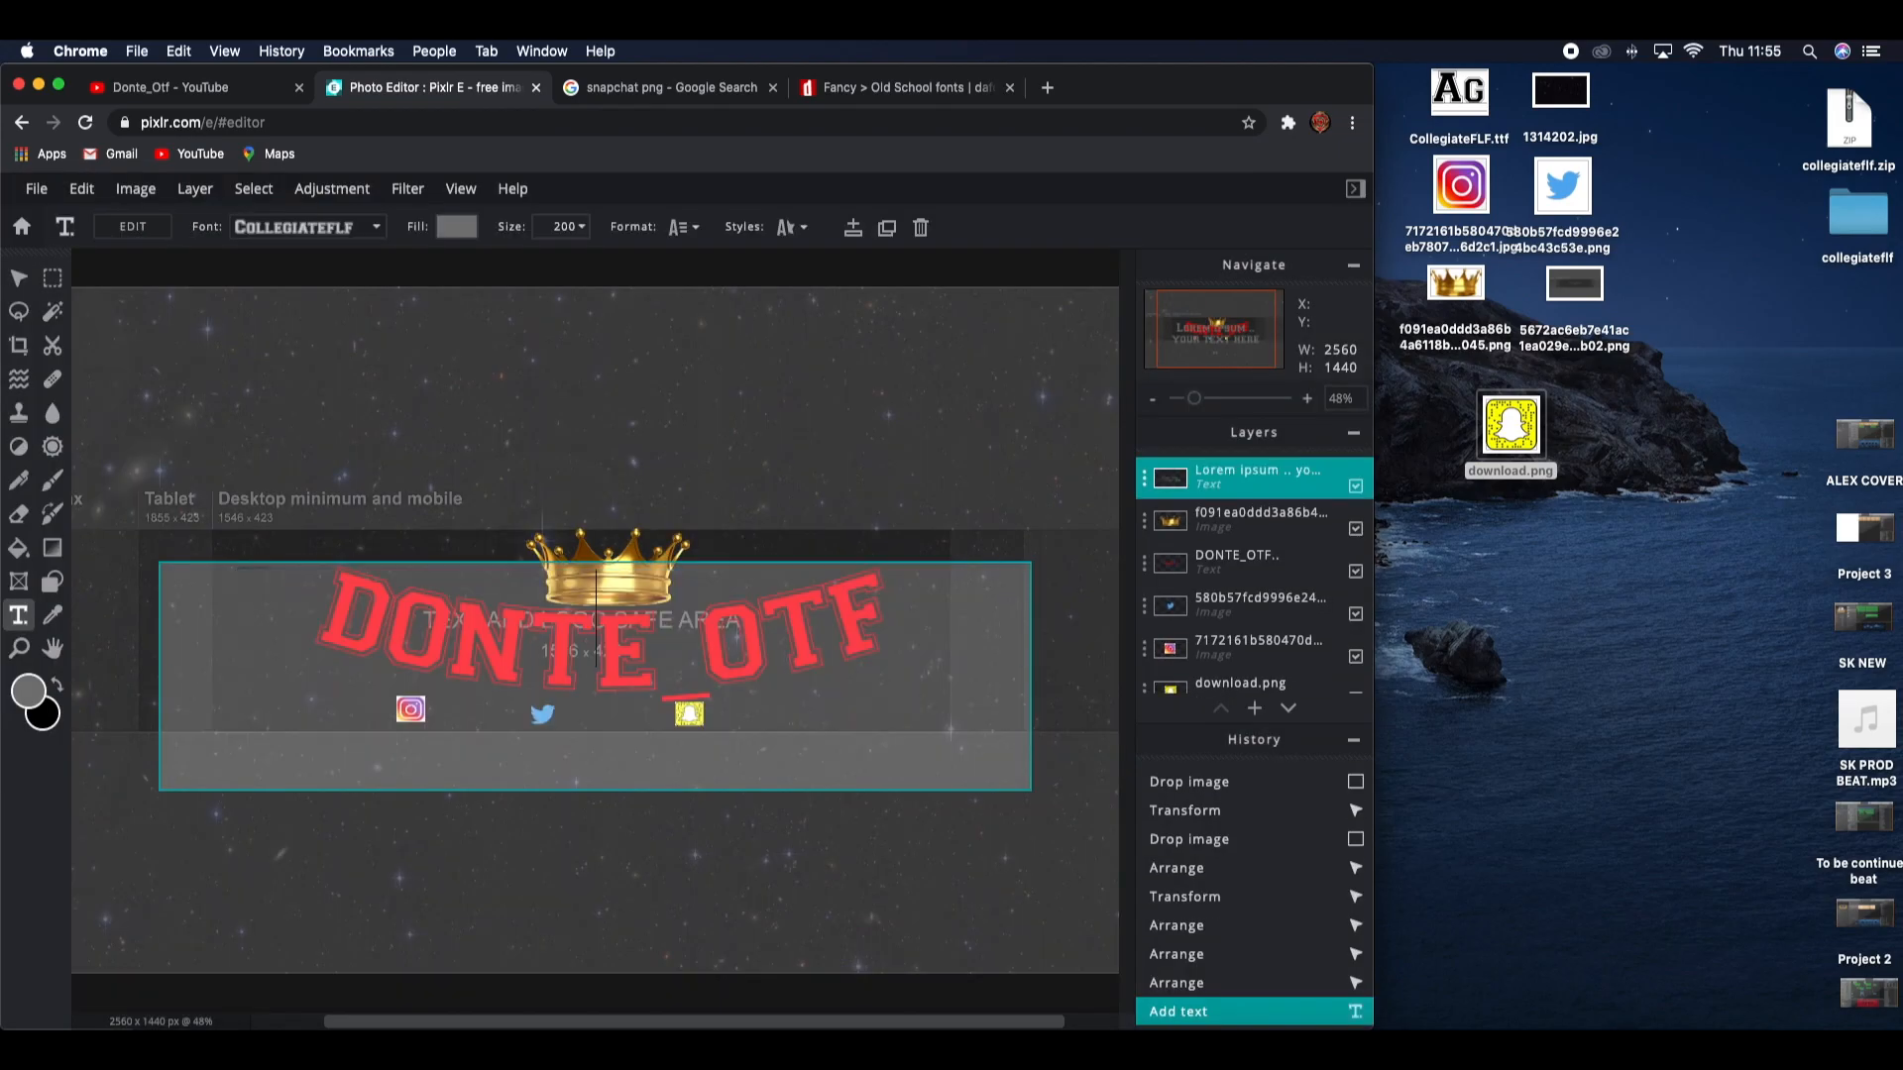
pyautogui.write('D')
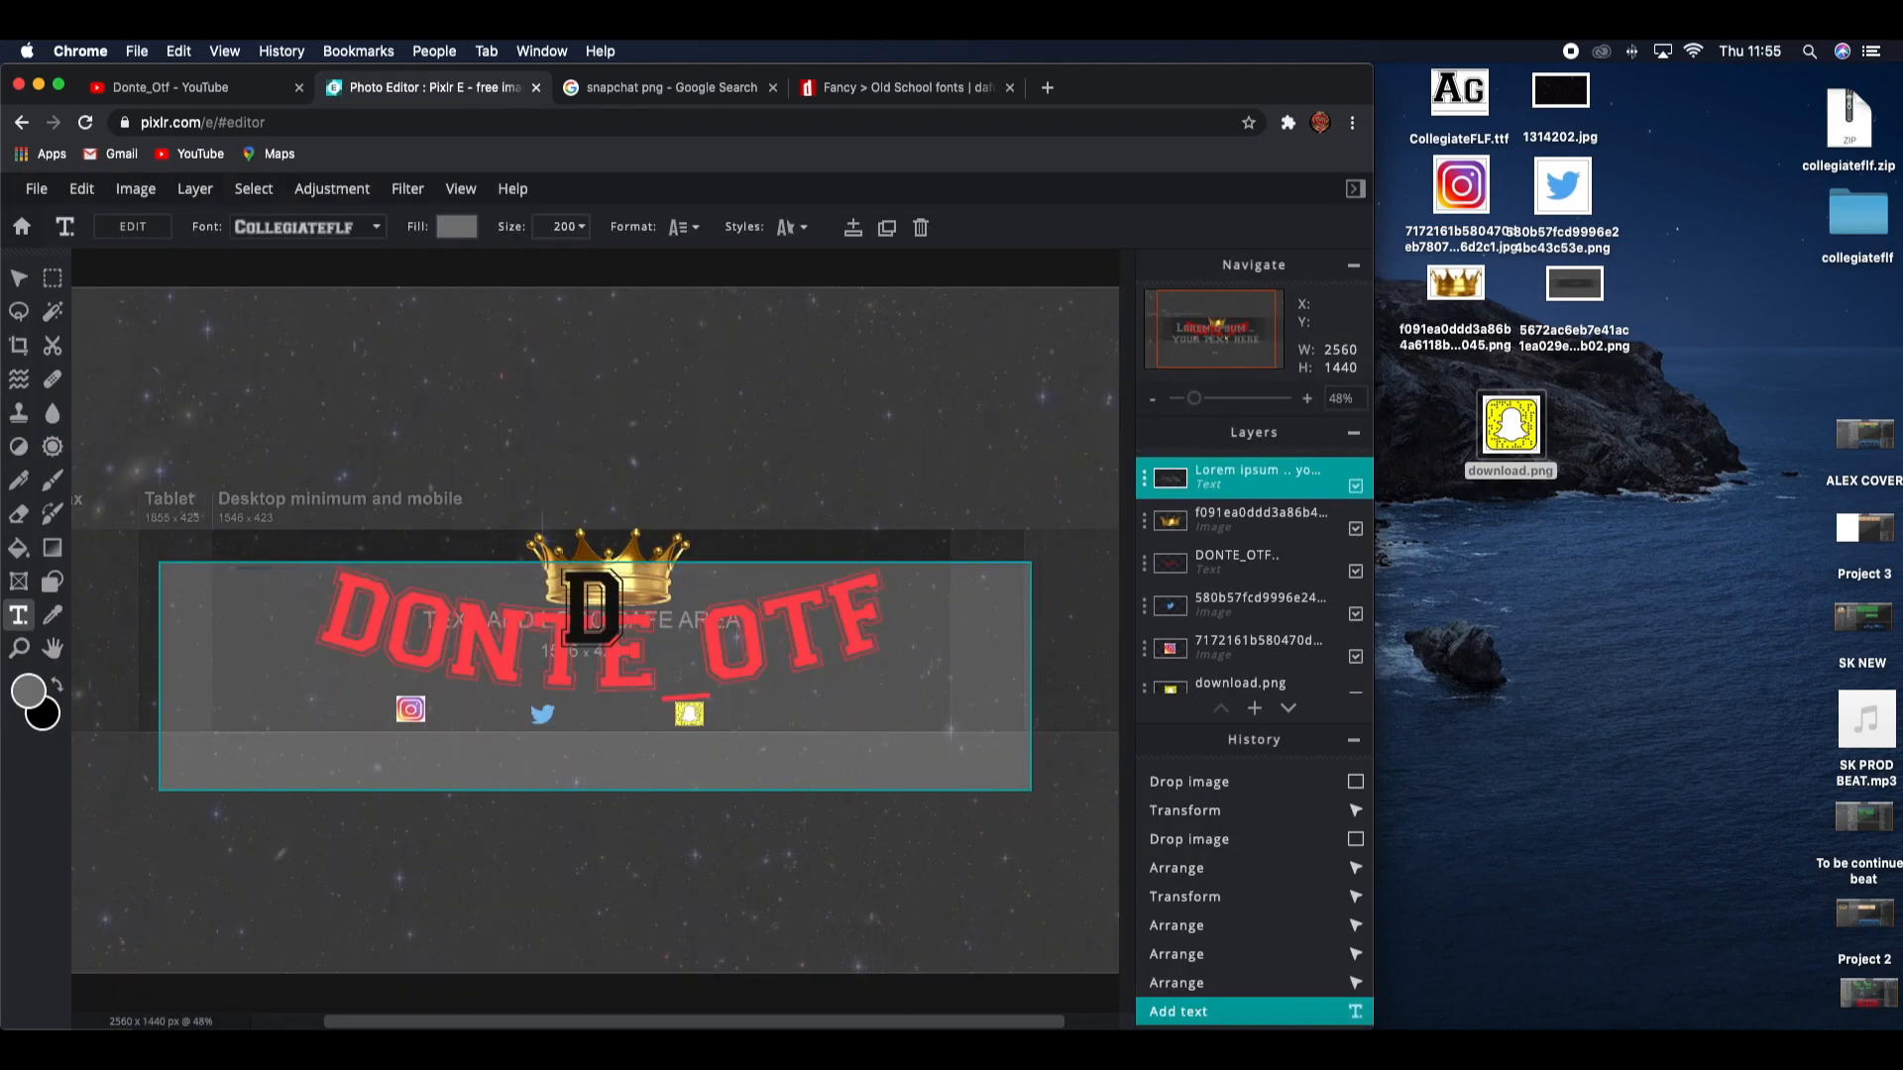
pyautogui.write('ONTE')
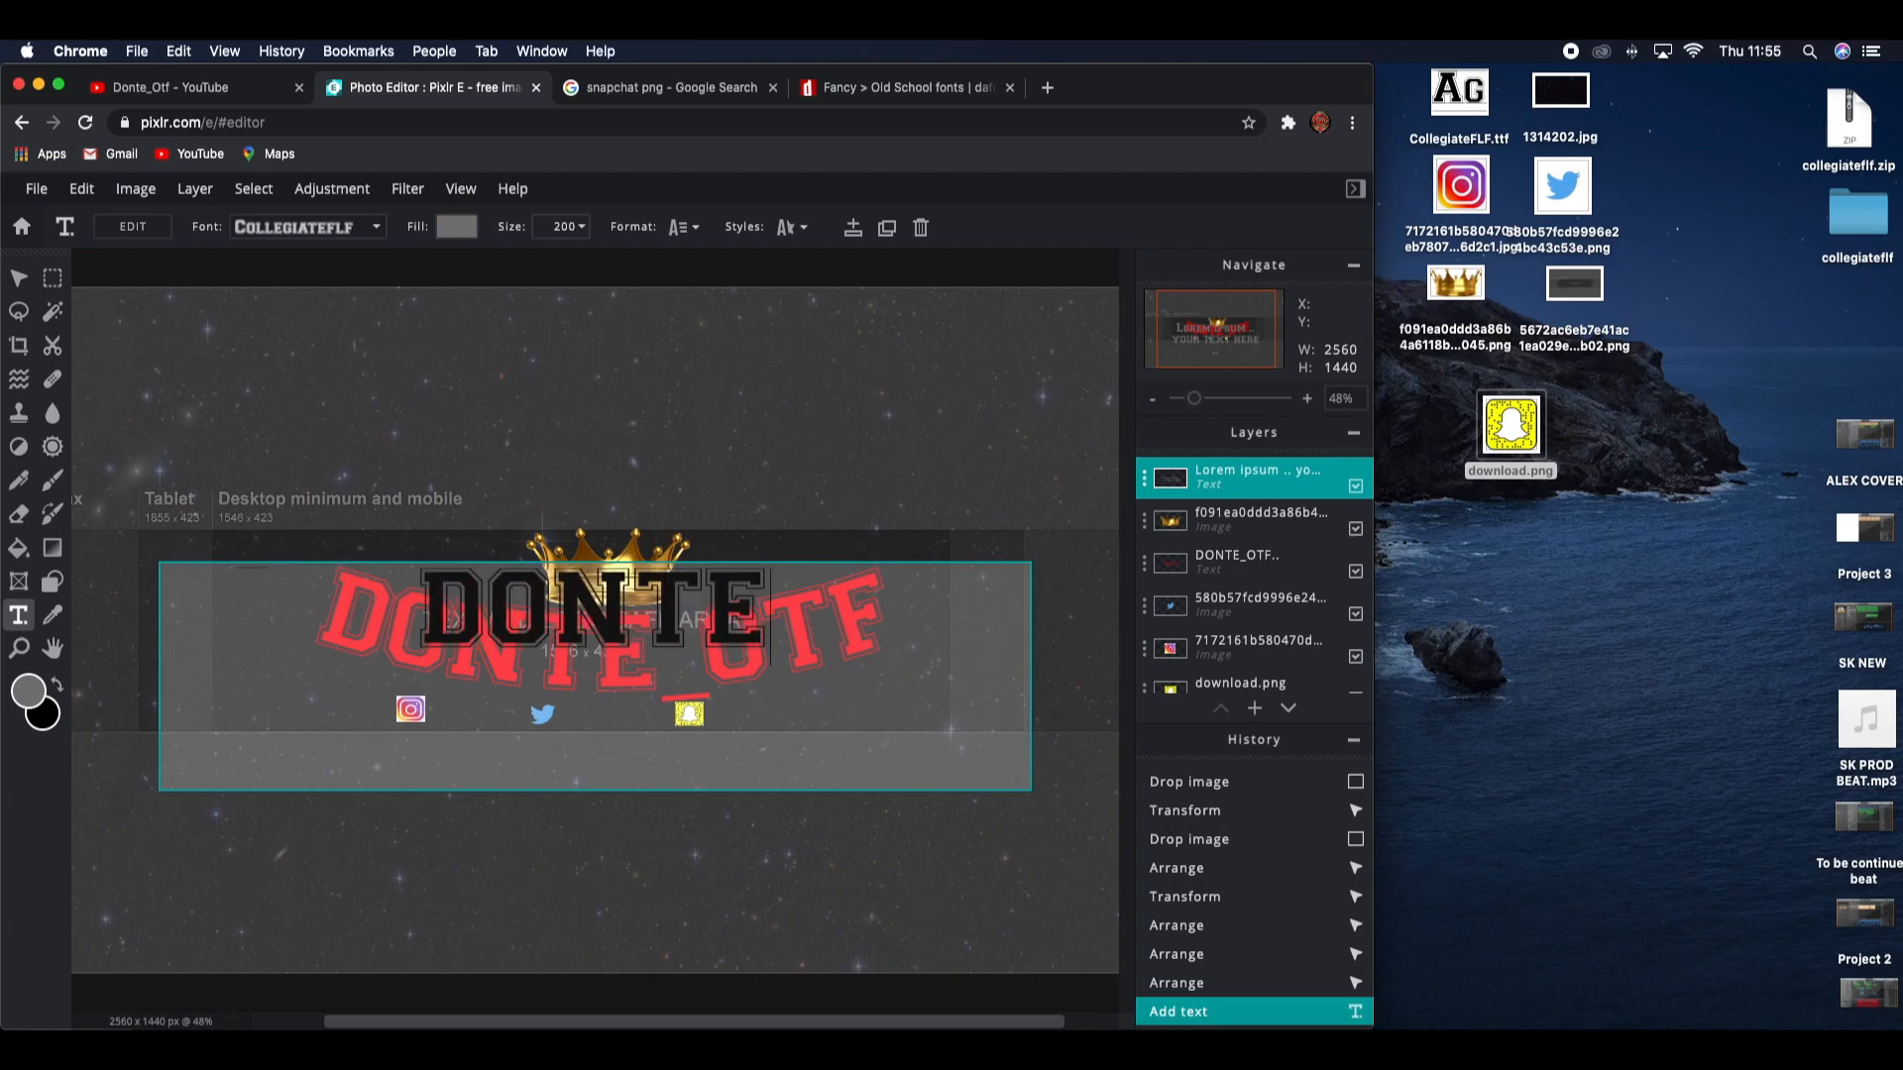
pyautogui.write('OTF')
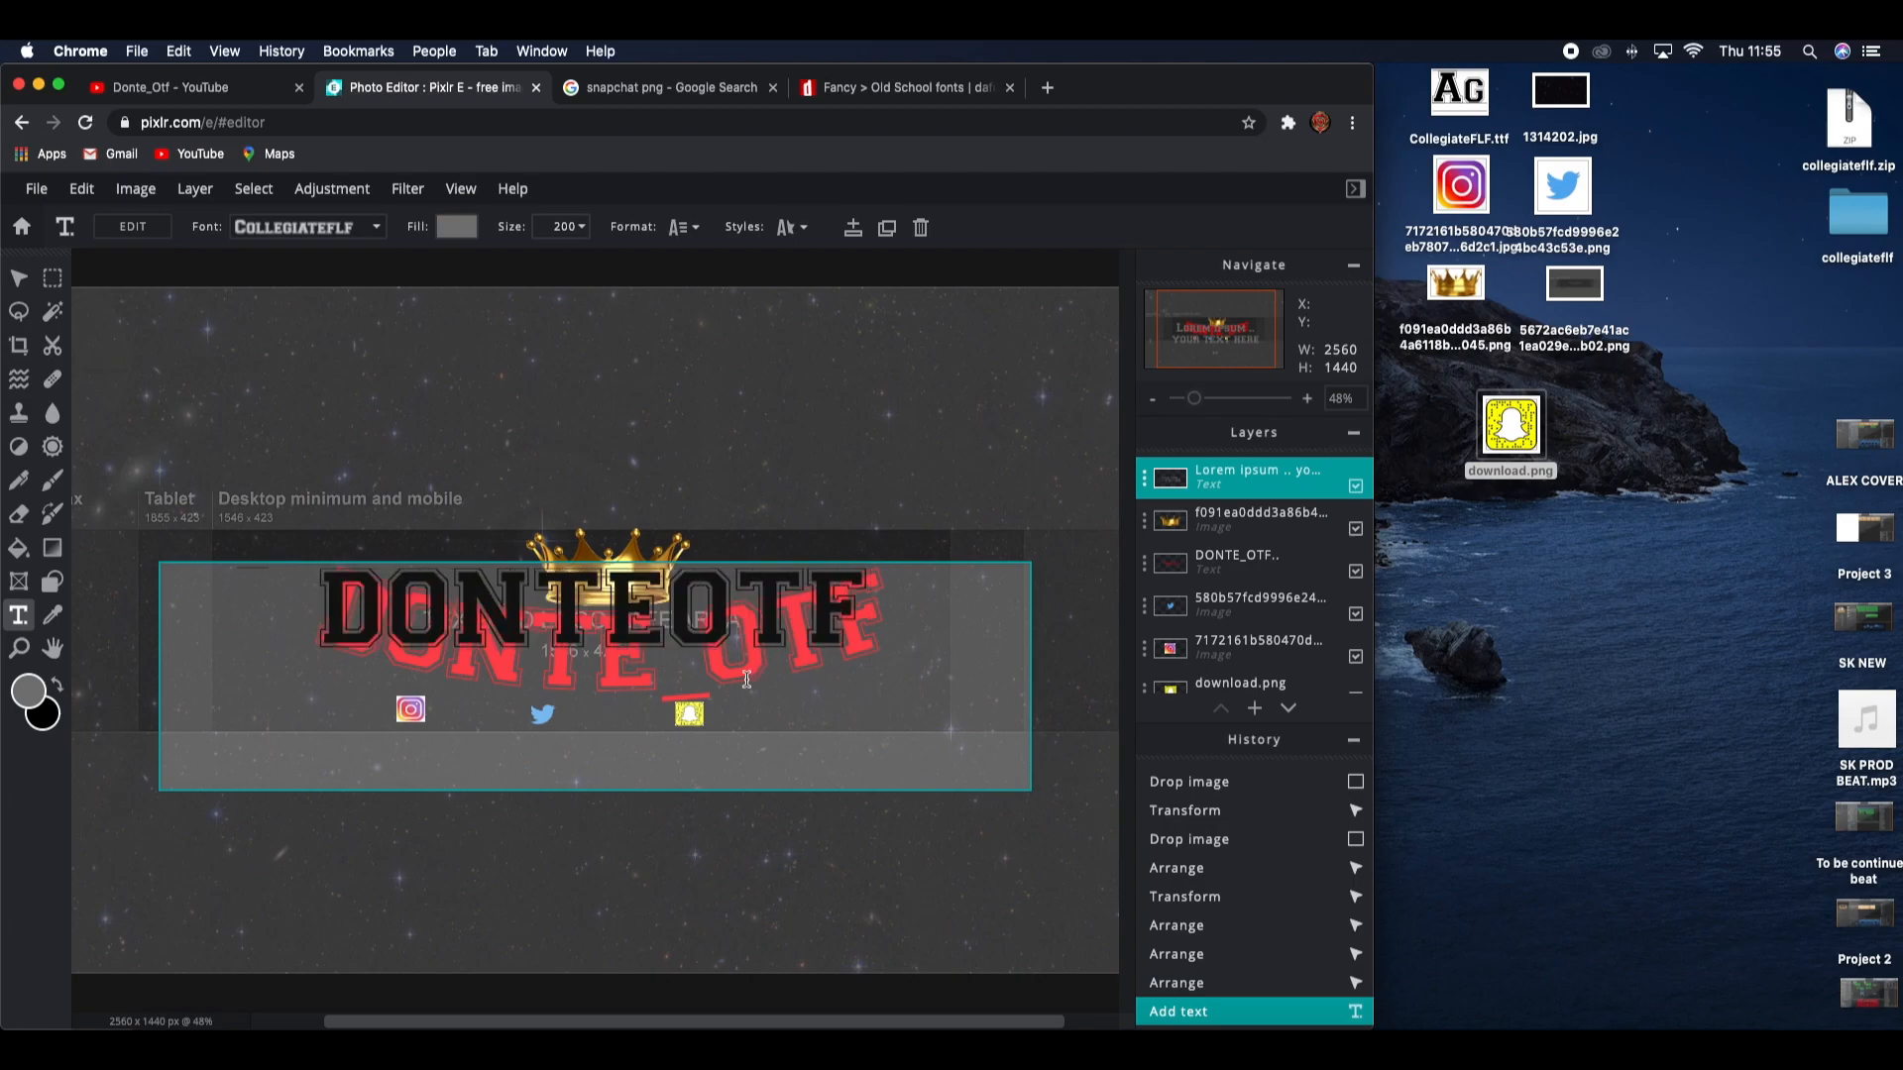
pyautogui.click(699, 560)
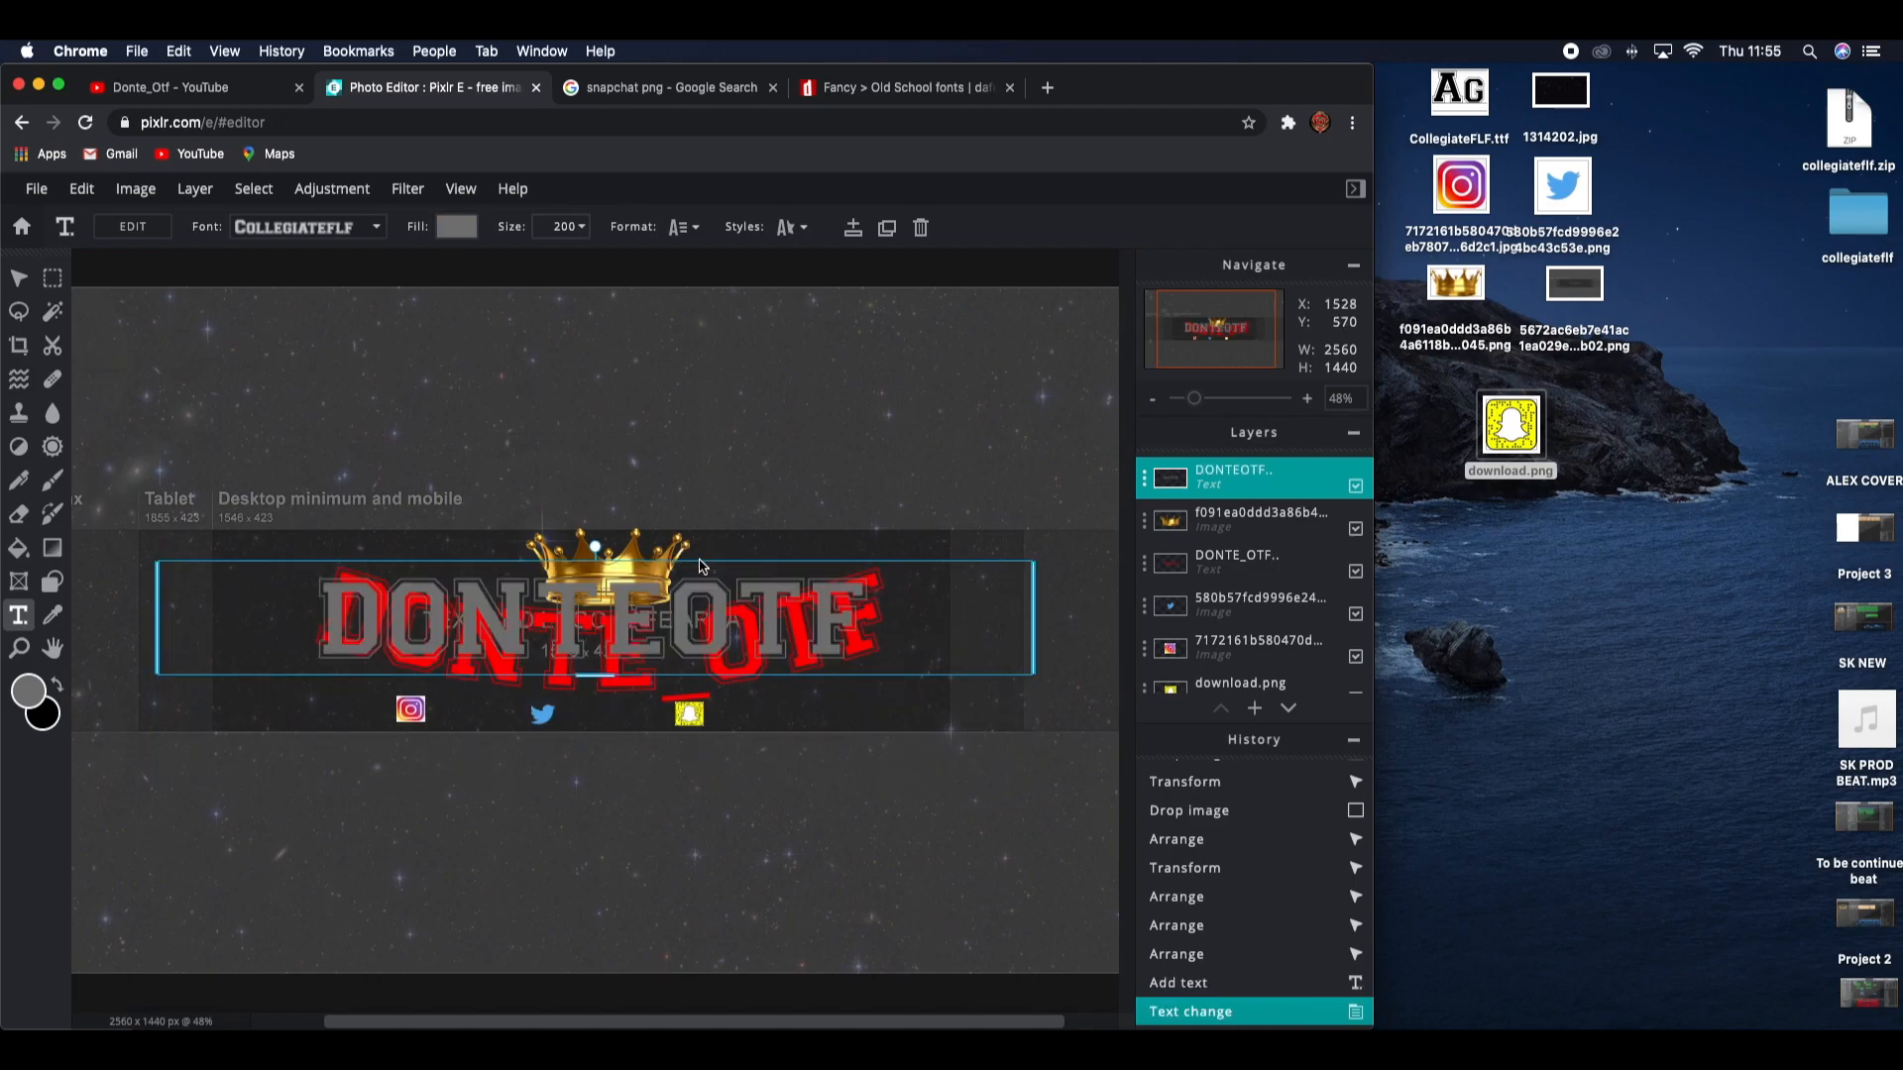
pyautogui.moveTo(705, 614); pyautogui.dragTo(644, 794)
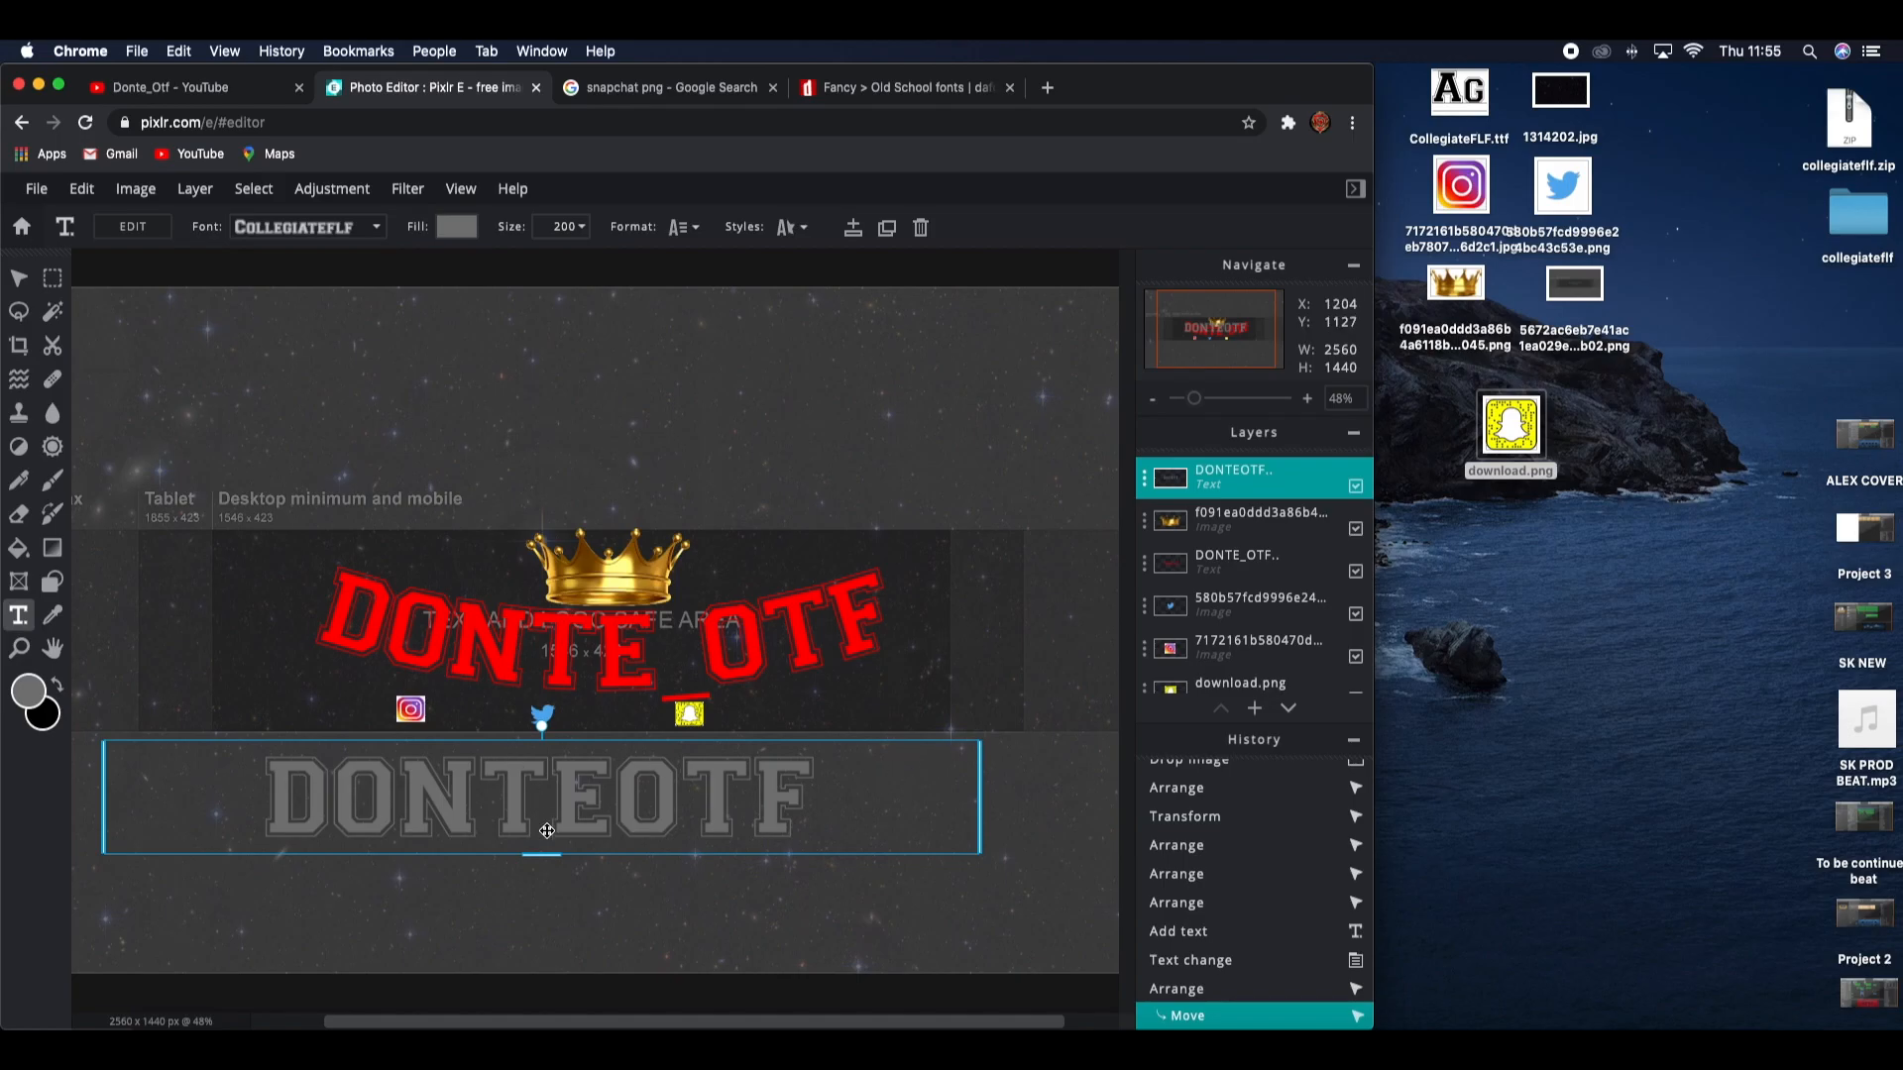
pyautogui.moveTo(556, 798); pyautogui.dragTo(557, 798)
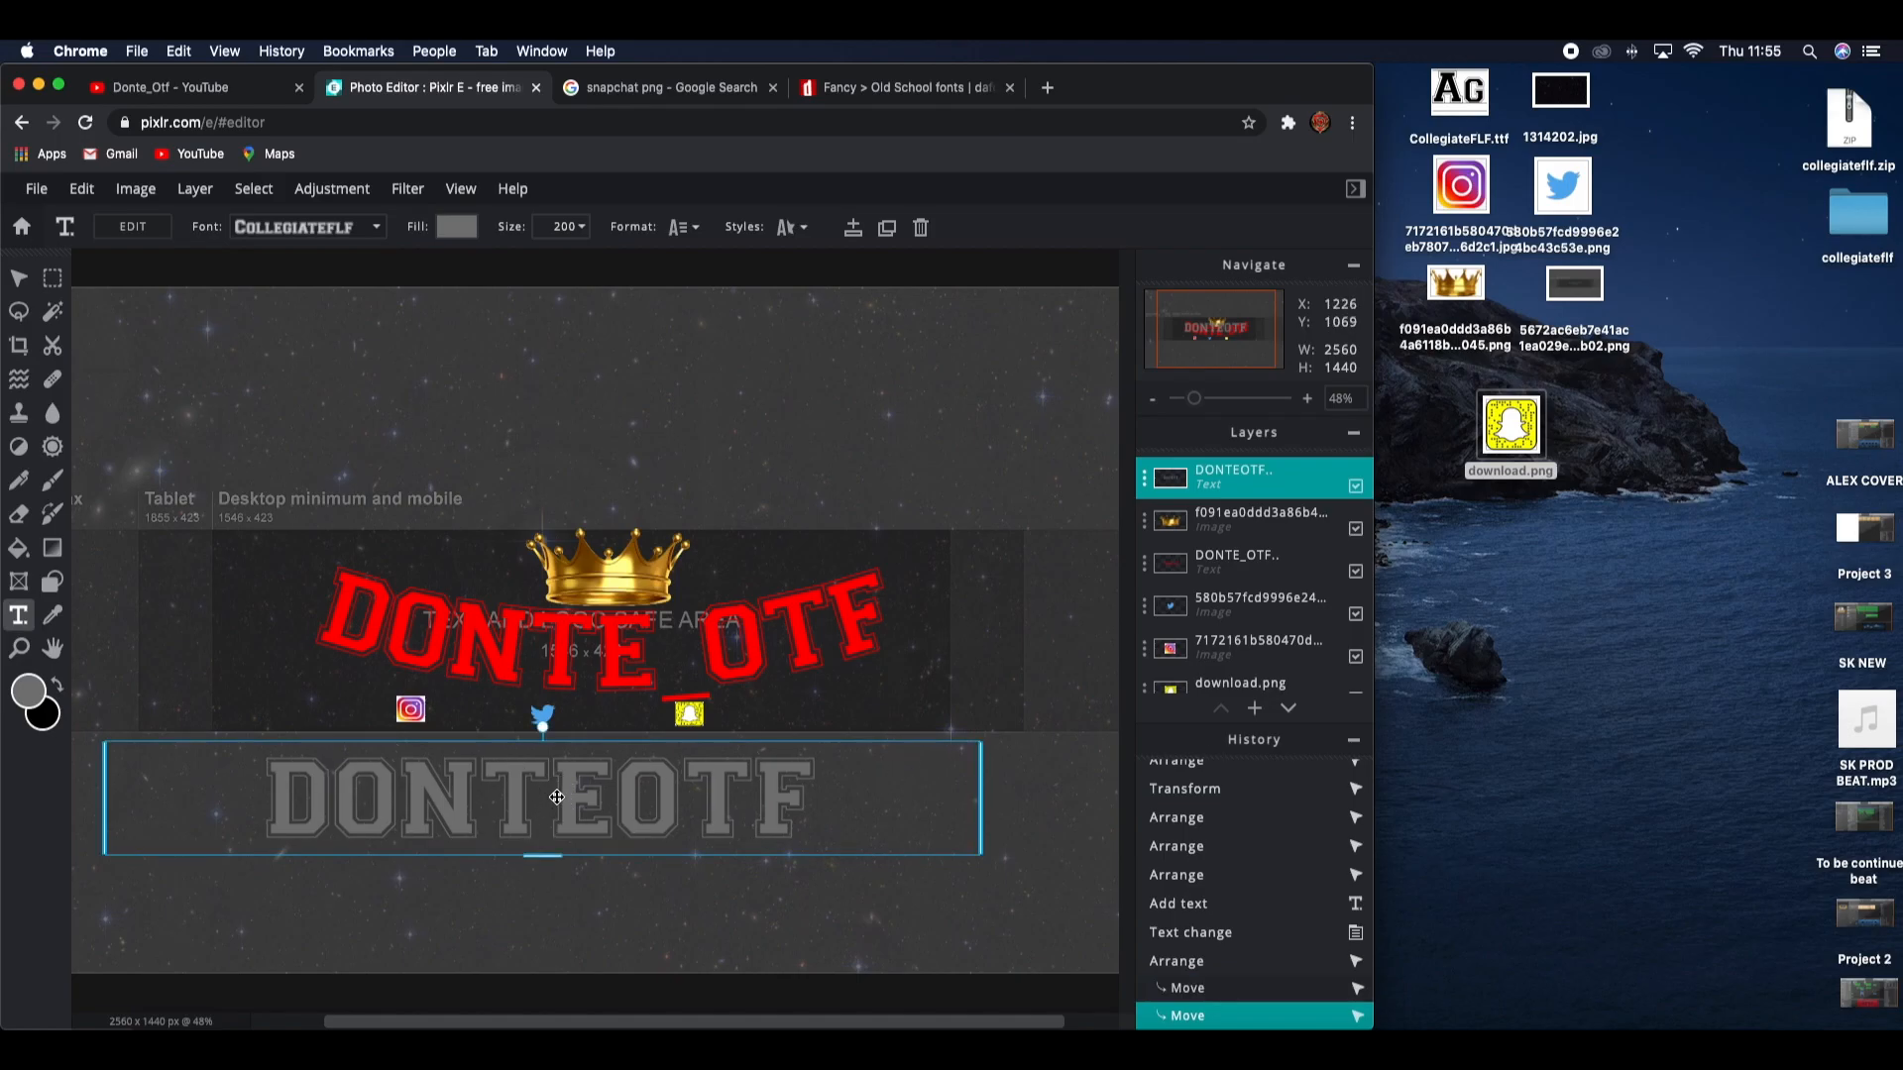
# Step: Set the DONTEOTF handle text to size 30 with a white #FFFFFF fill and place it just right of the Instagram logo
pyautogui.click(581, 227)
pyautogui.moveTo(591, 263); pyautogui.dragTo(422, 268)
pyautogui.click(457, 227)
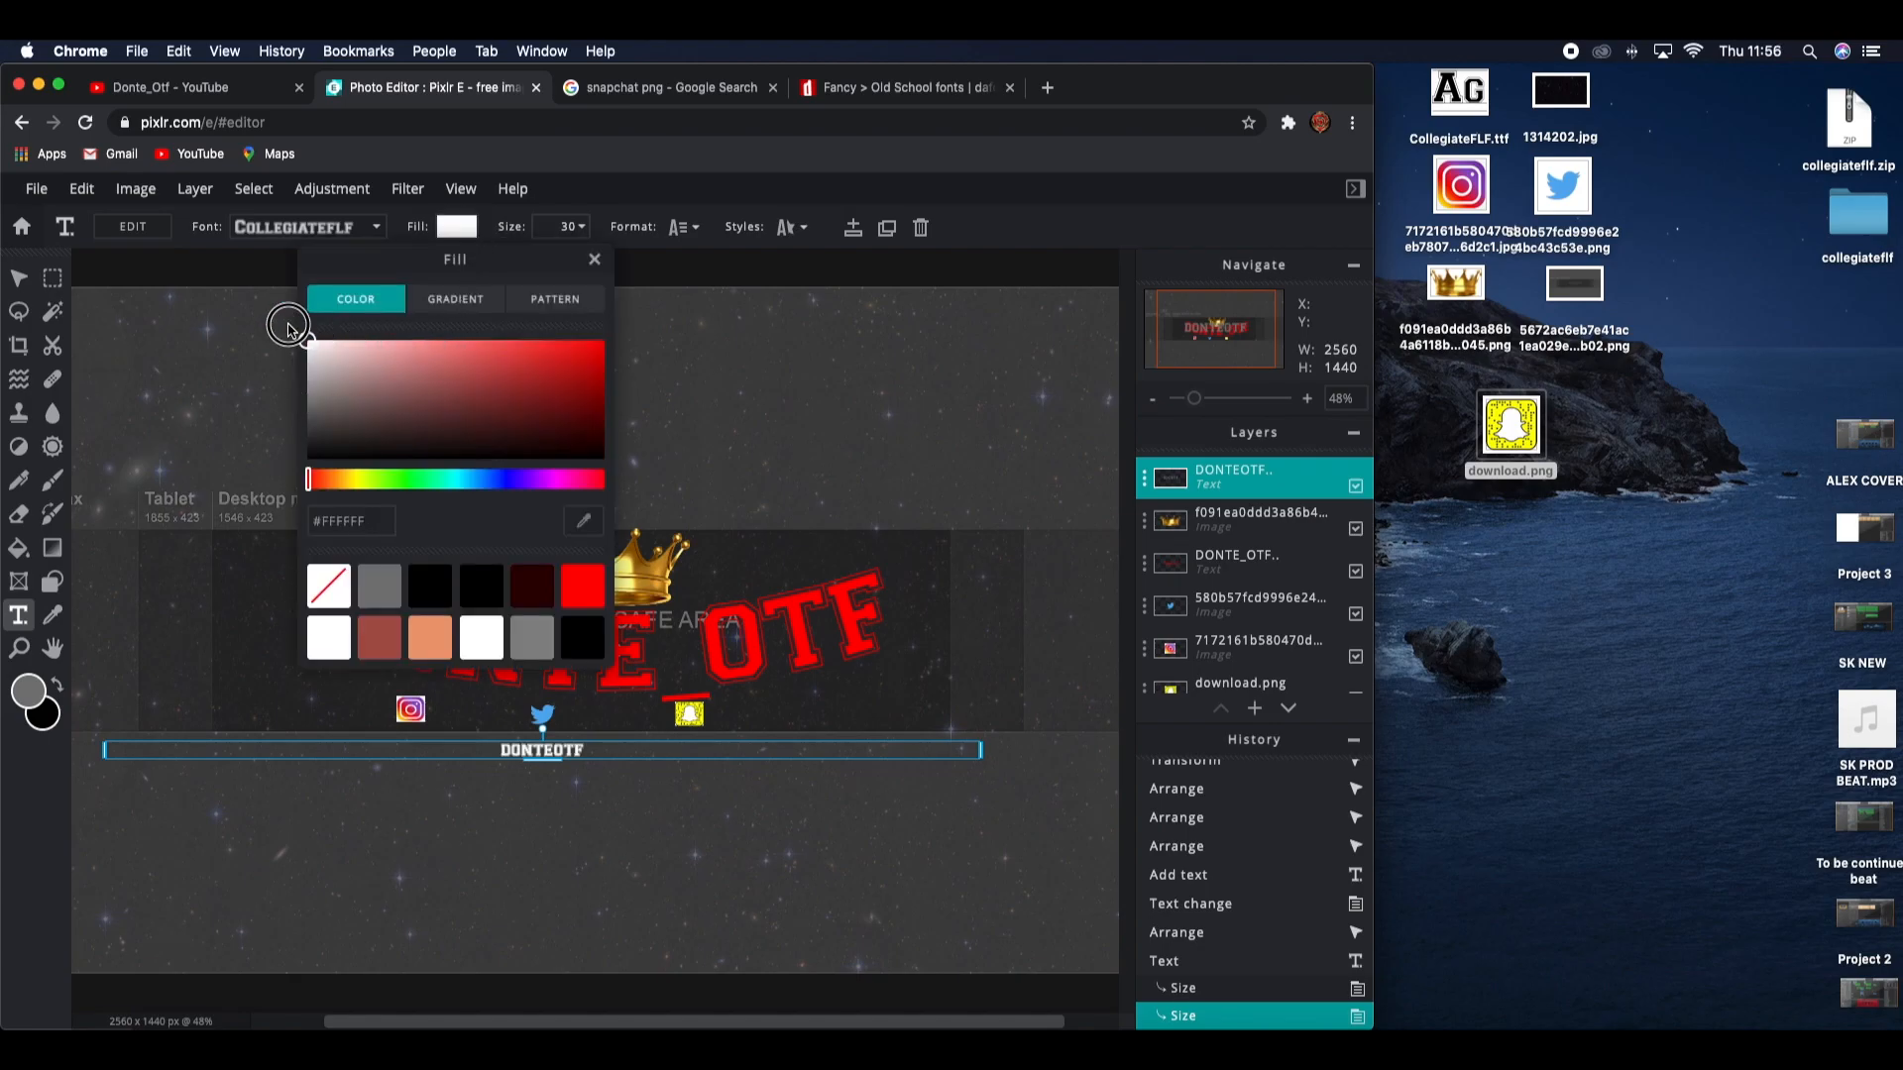
pyautogui.click(651, 853)
pyautogui.moveTo(542, 752); pyautogui.dragTo(477, 714)
# Step: Add a second white size 30 text layer reading DONTEOTF and place it just right of the Twitter logo
pyautogui.click(543, 727)
pyautogui.click(543, 727)
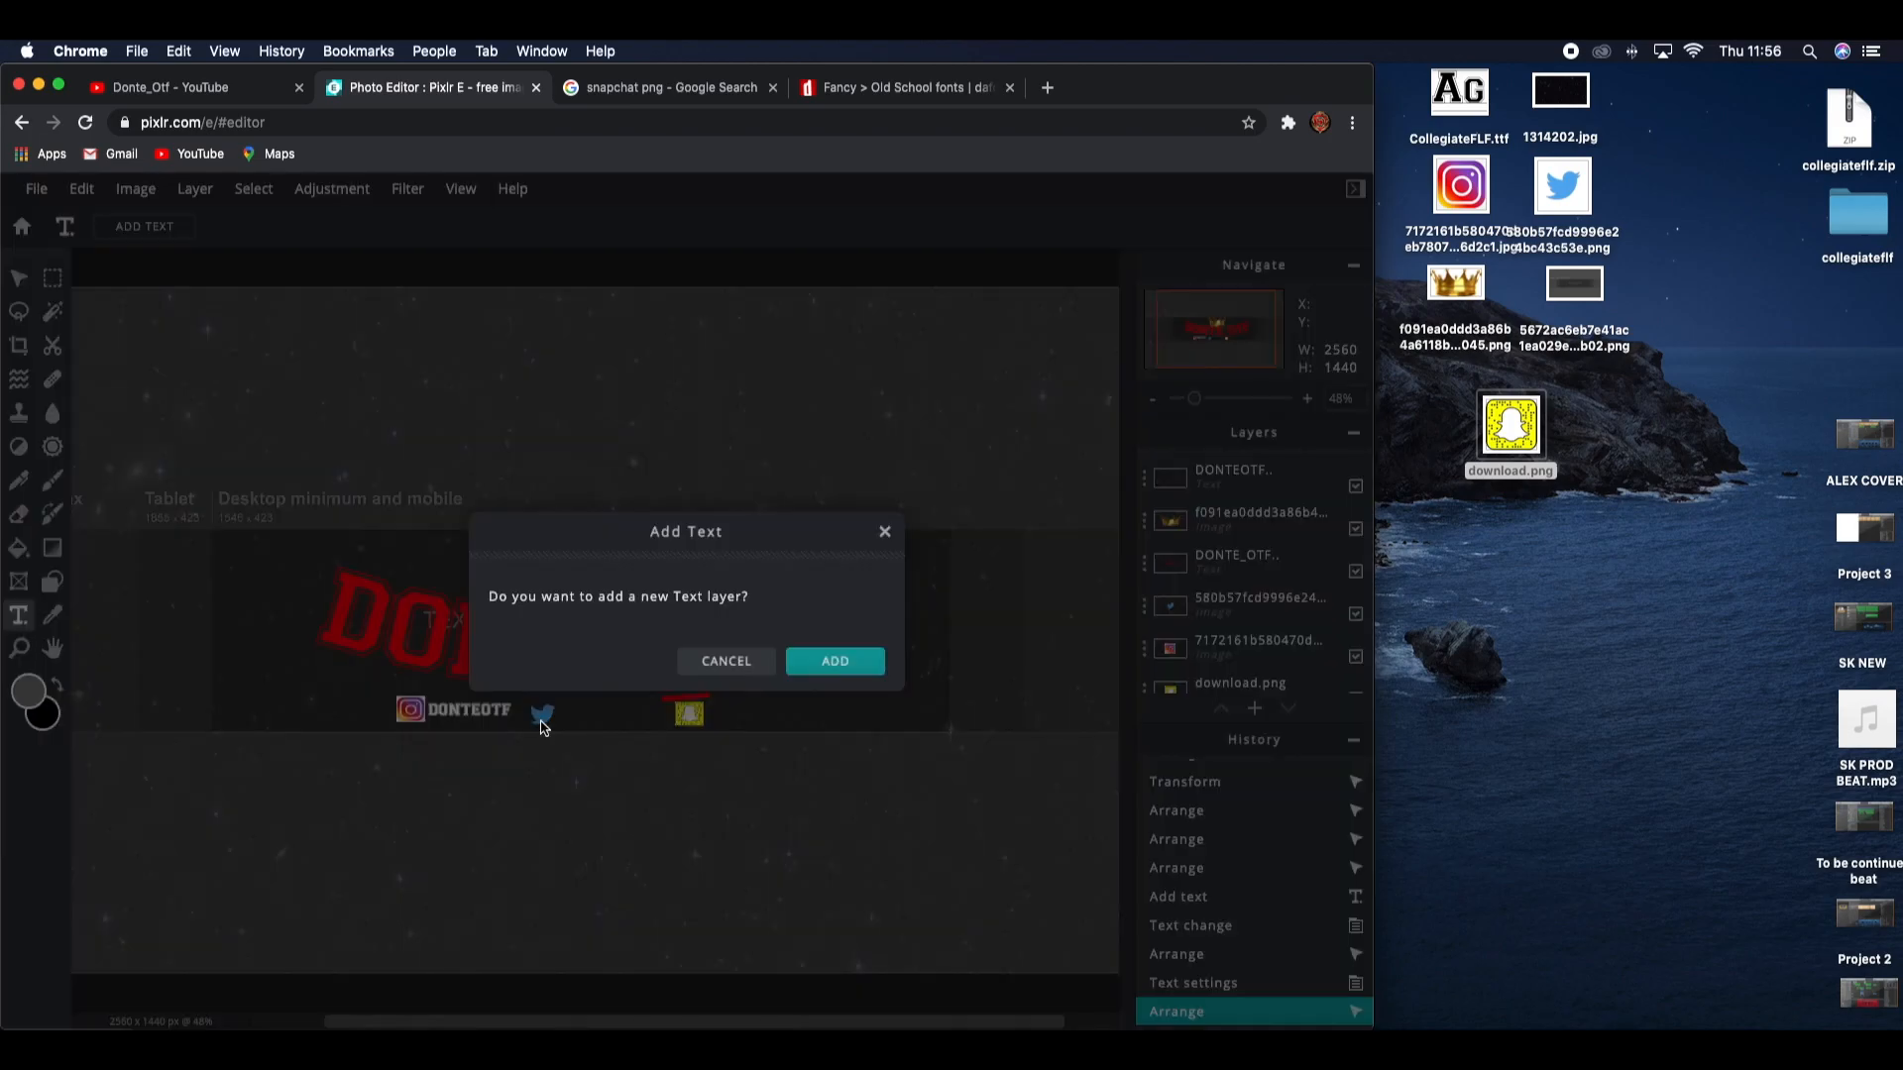
pyautogui.click(851, 668)
pyautogui.press('BackSpace')
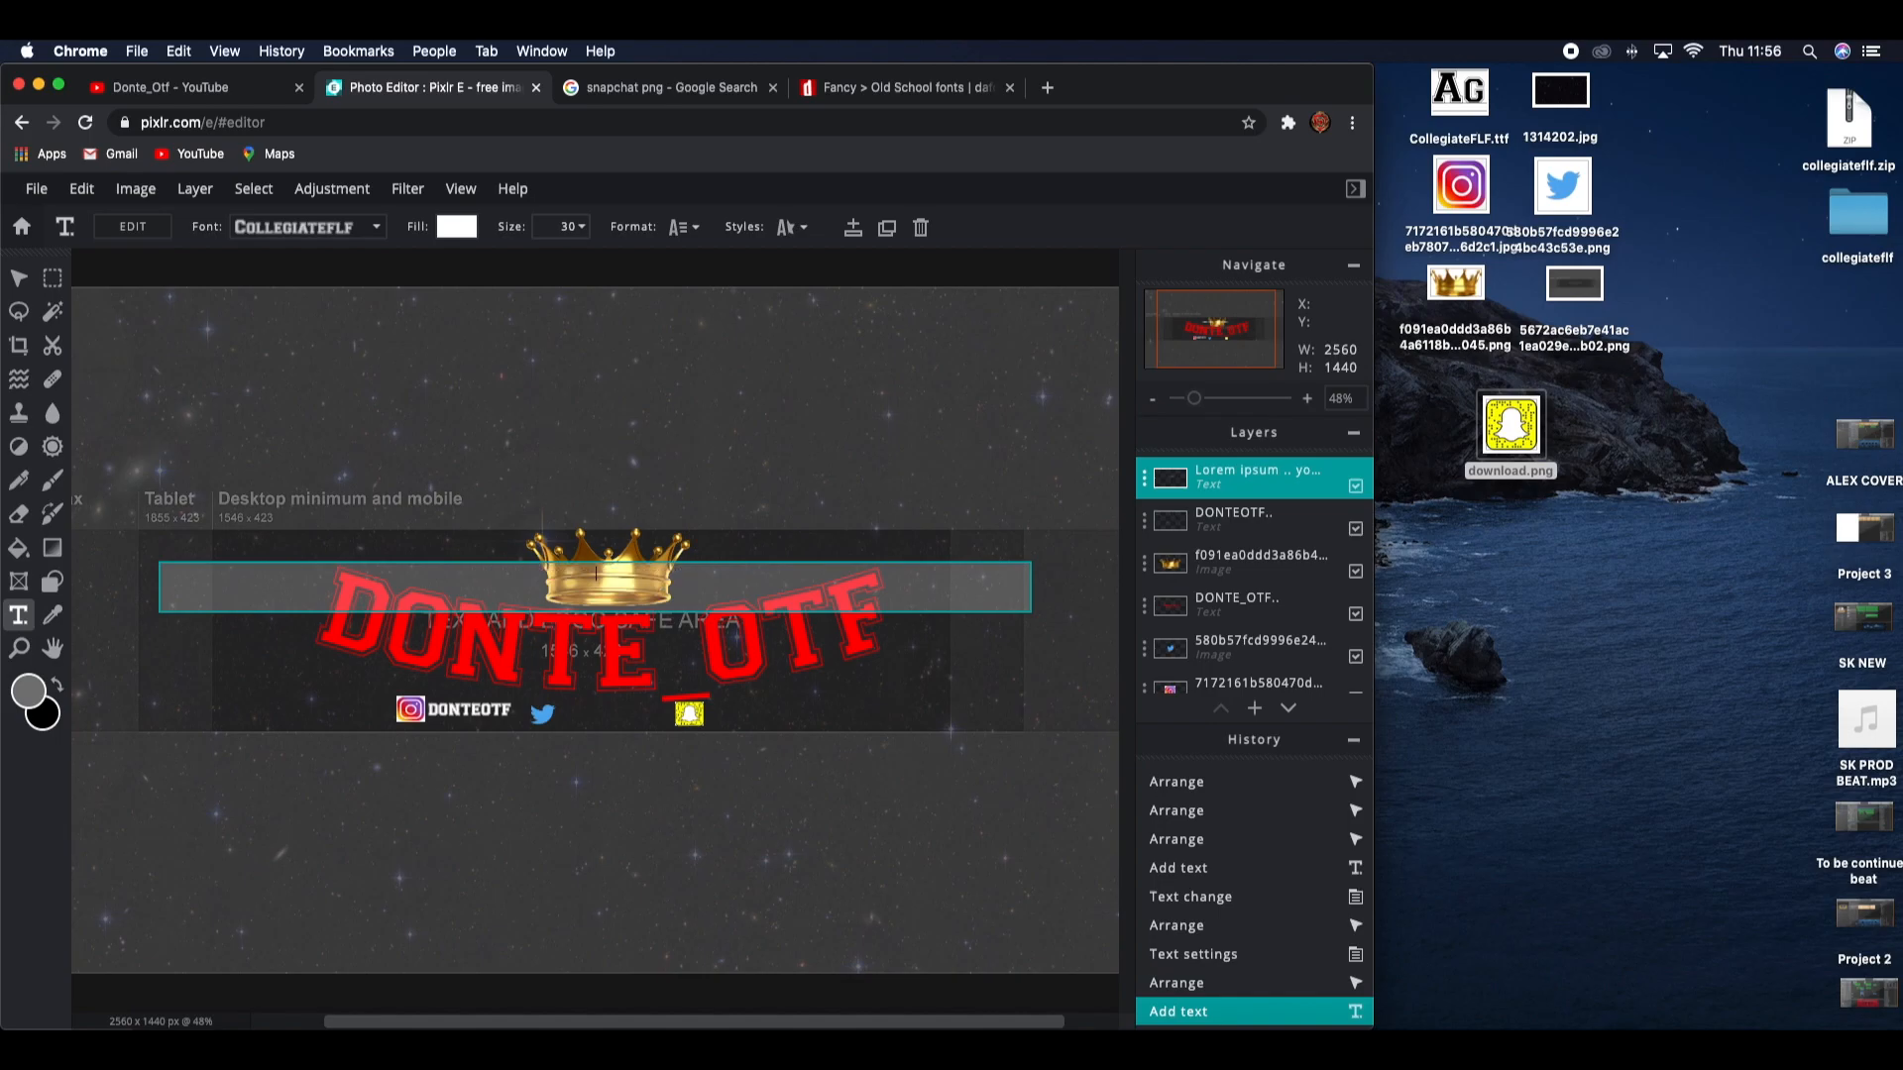
pyautogui.write('DONTEOTF')
pyautogui.click(445, 234)
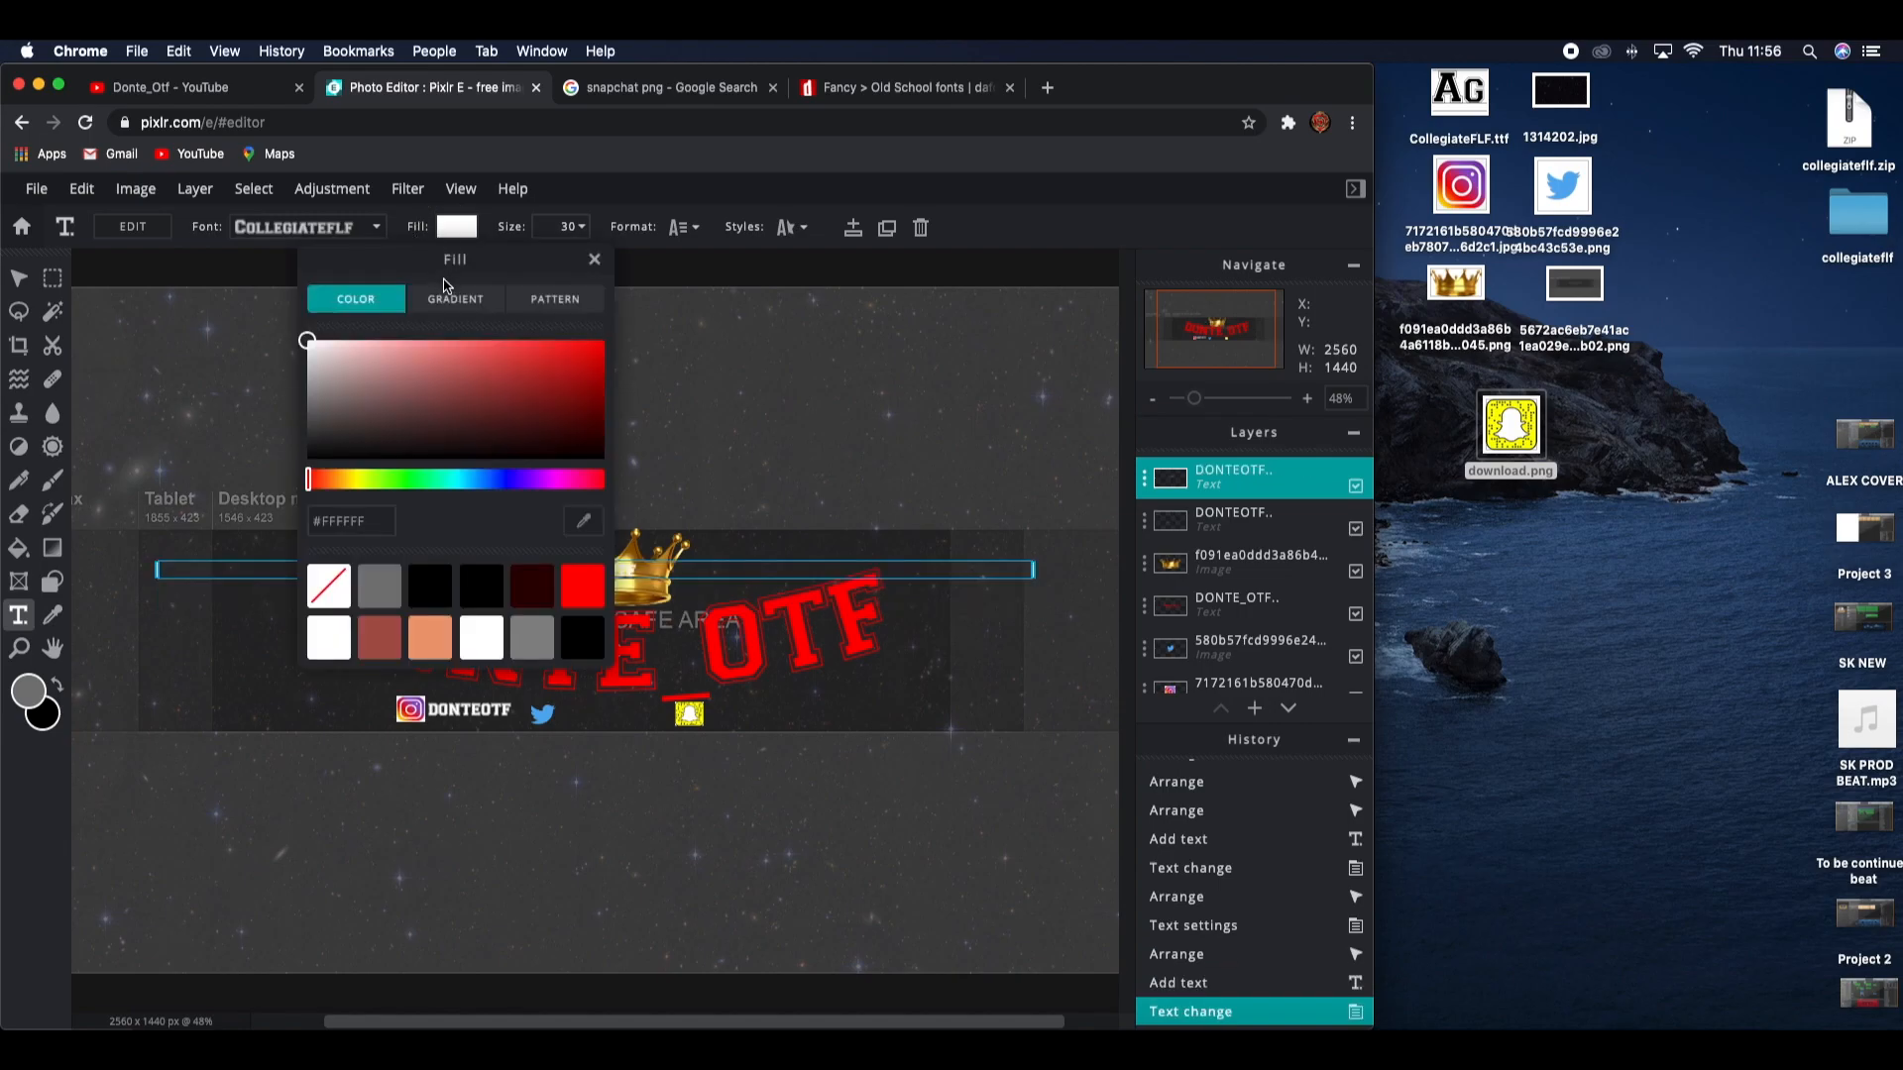
pyautogui.click(593, 261)
pyautogui.moveTo(571, 577); pyautogui.dragTo(580, 713)
pyautogui.click(549, 730)
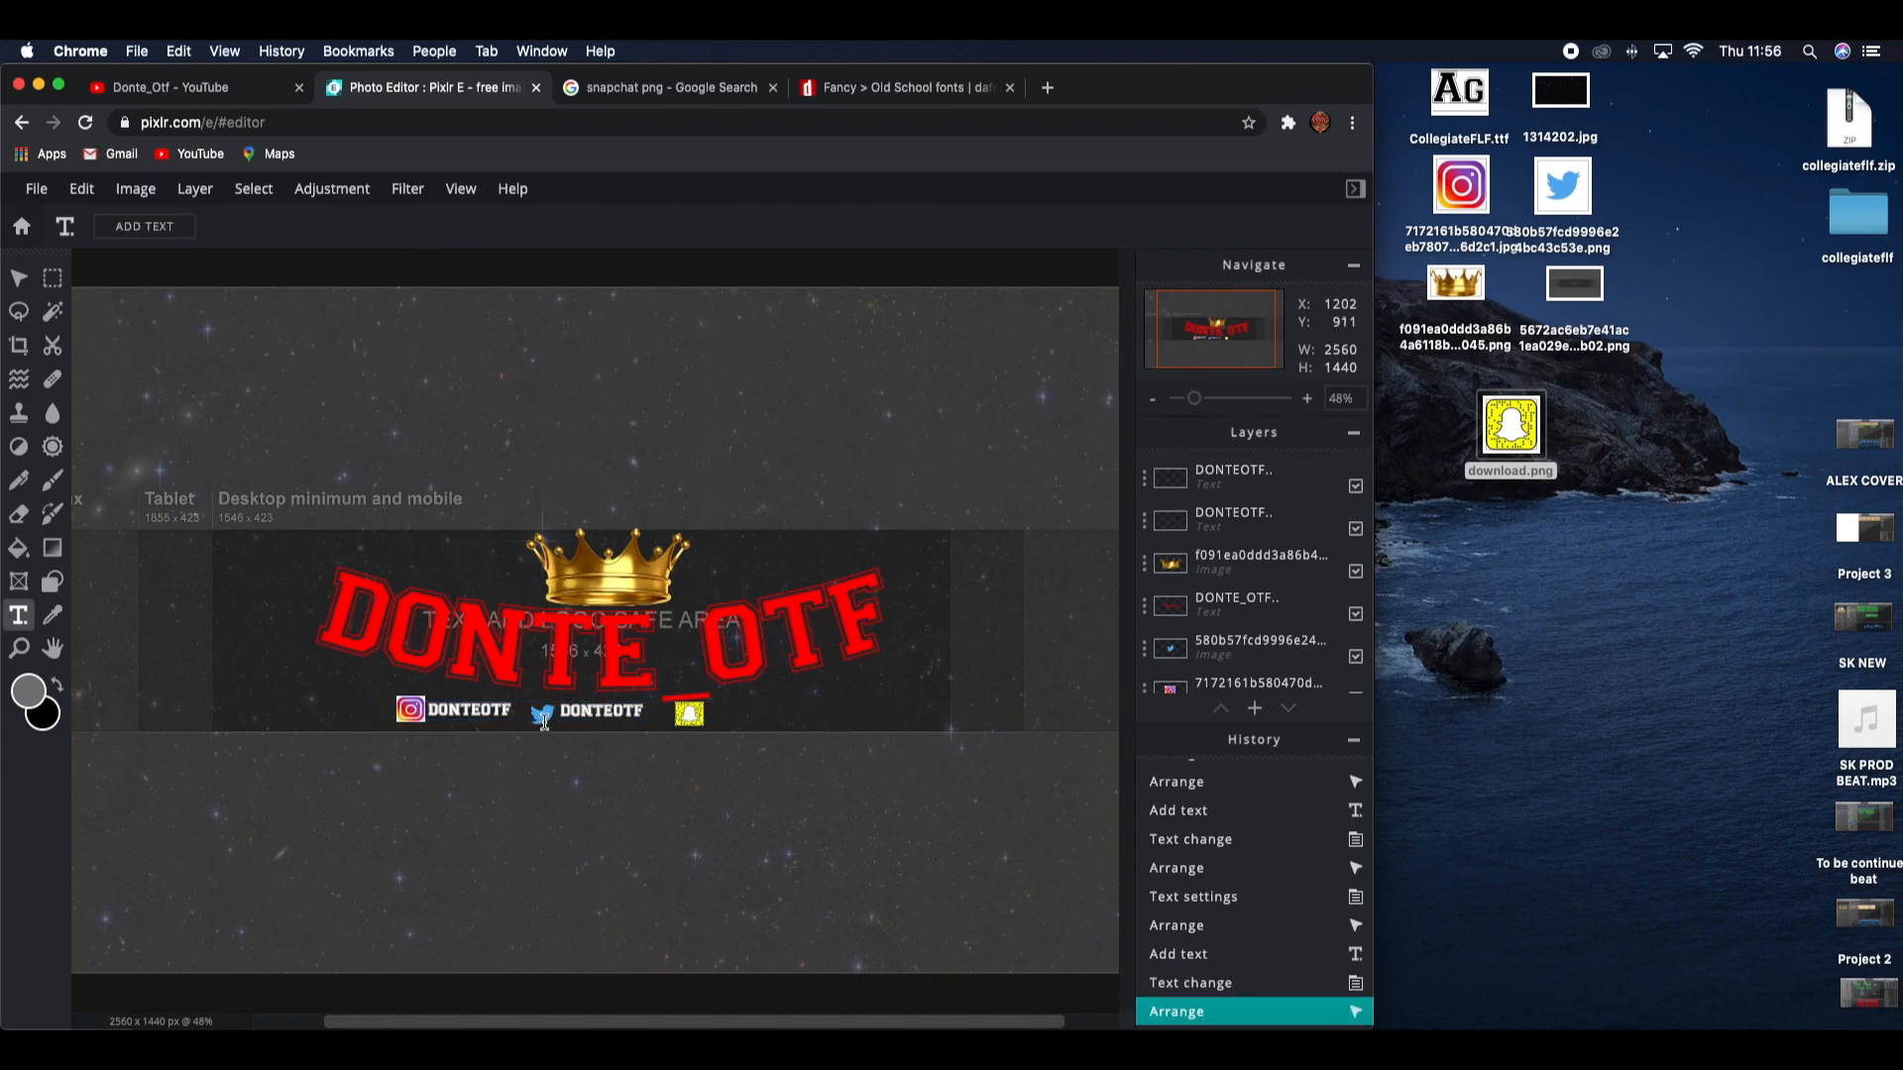
# Step: Add a white size 30 text layer reading DONTEOTF15 and place it just right of the Snapchat logo
pyautogui.click(544, 724)
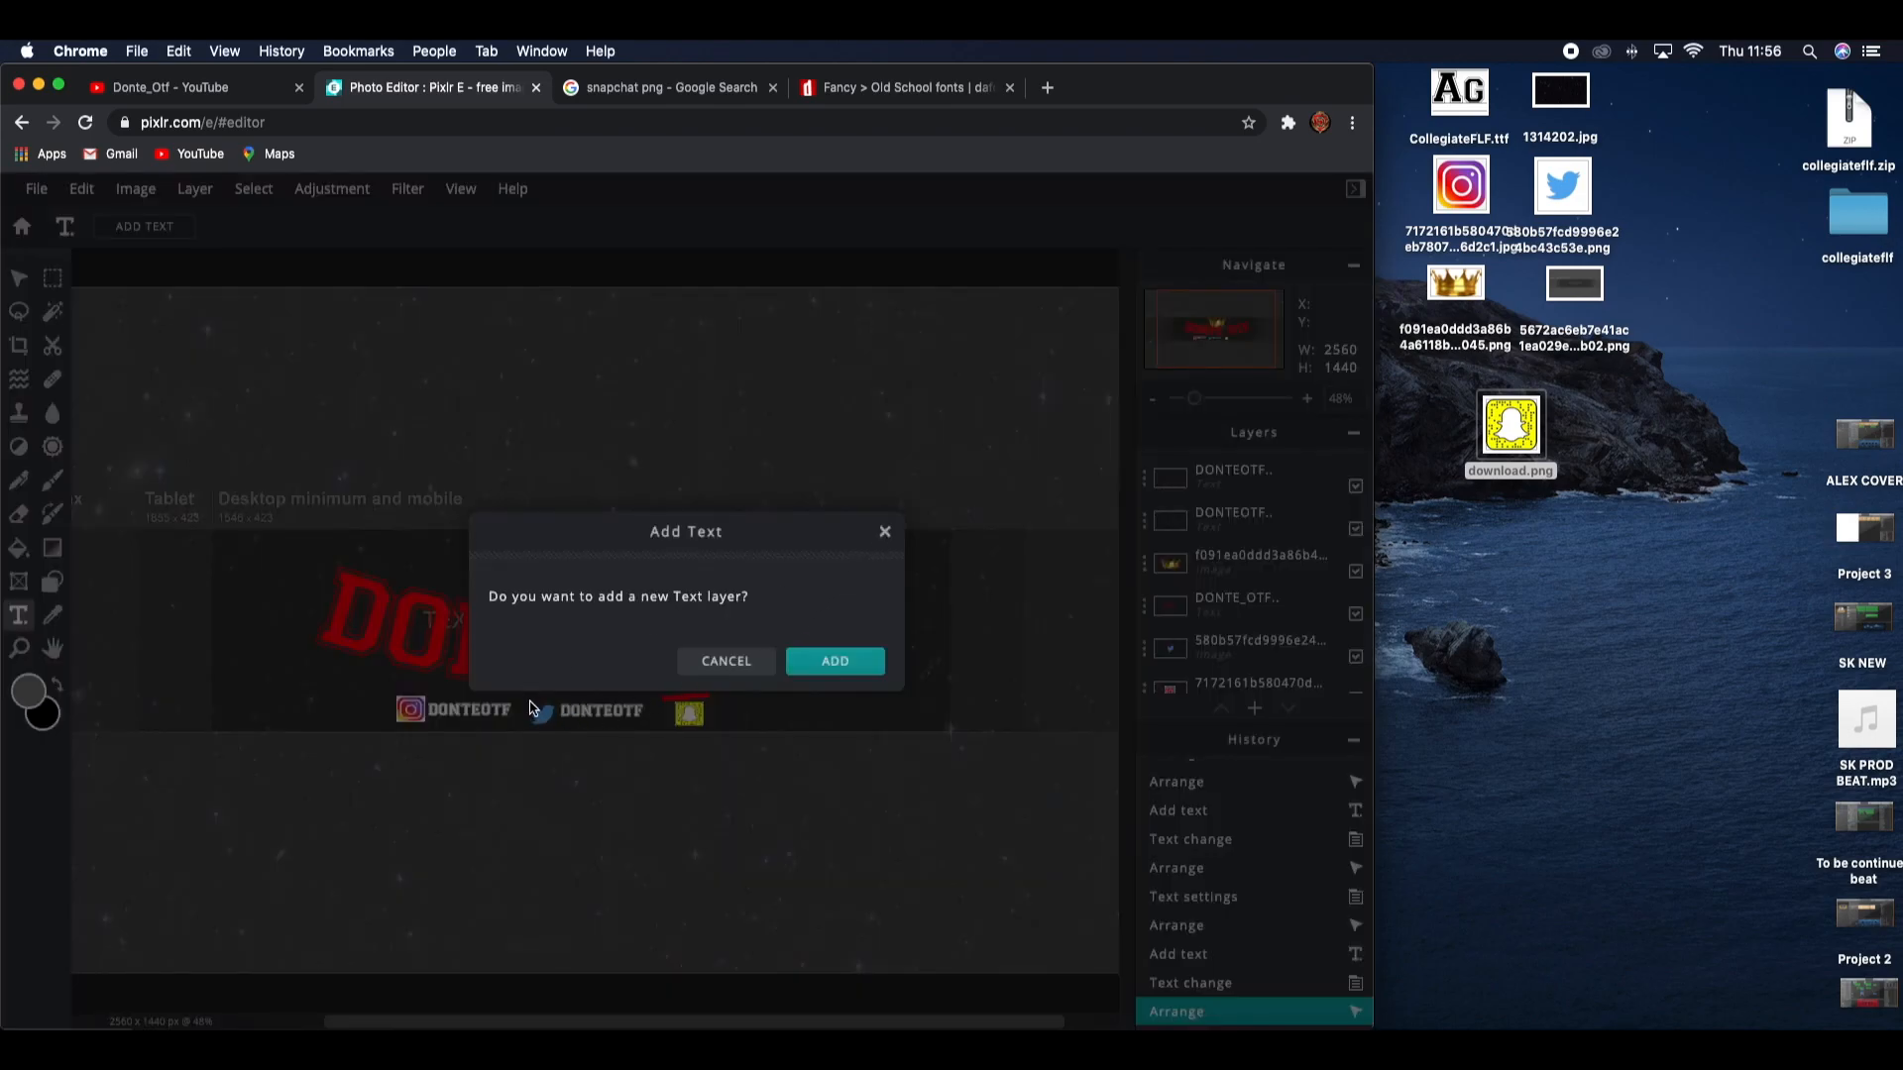
pyautogui.click(820, 661)
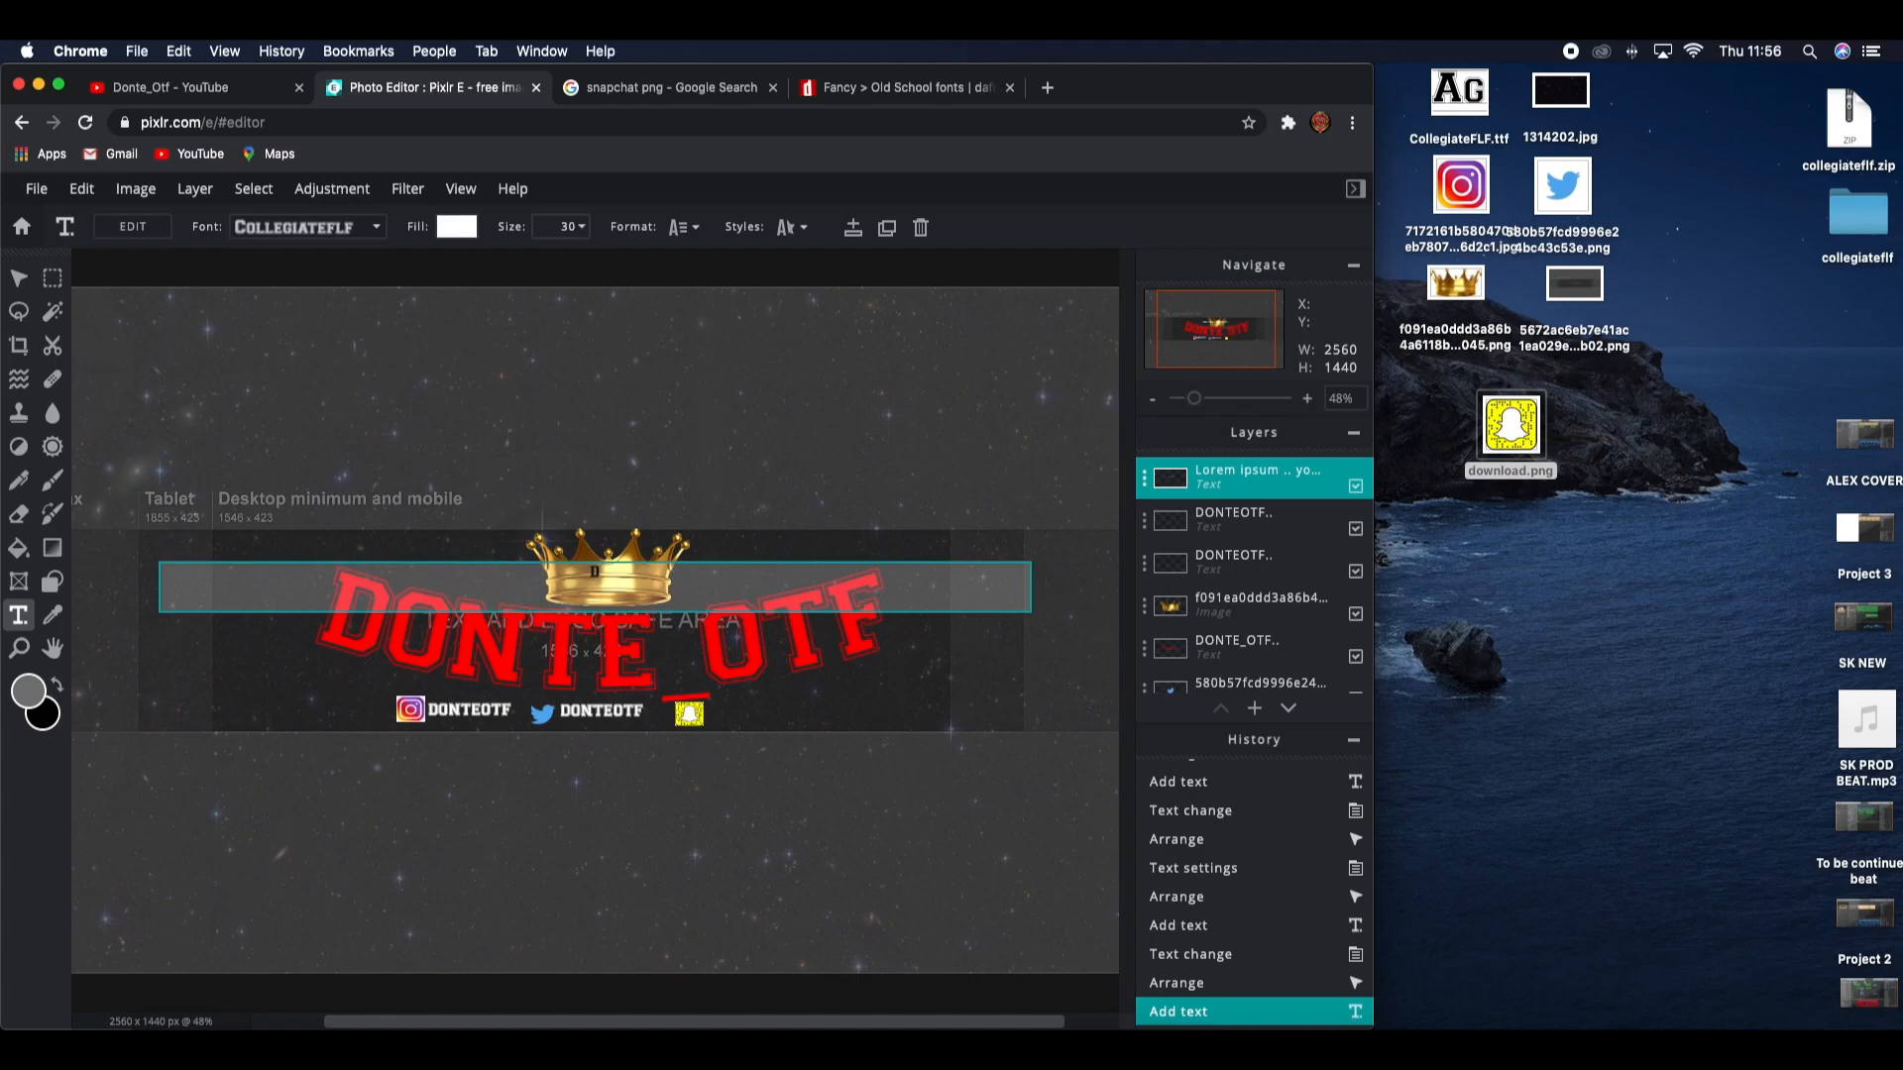
pyautogui.write('DONTEOTF15')
pyautogui.click(442, 231)
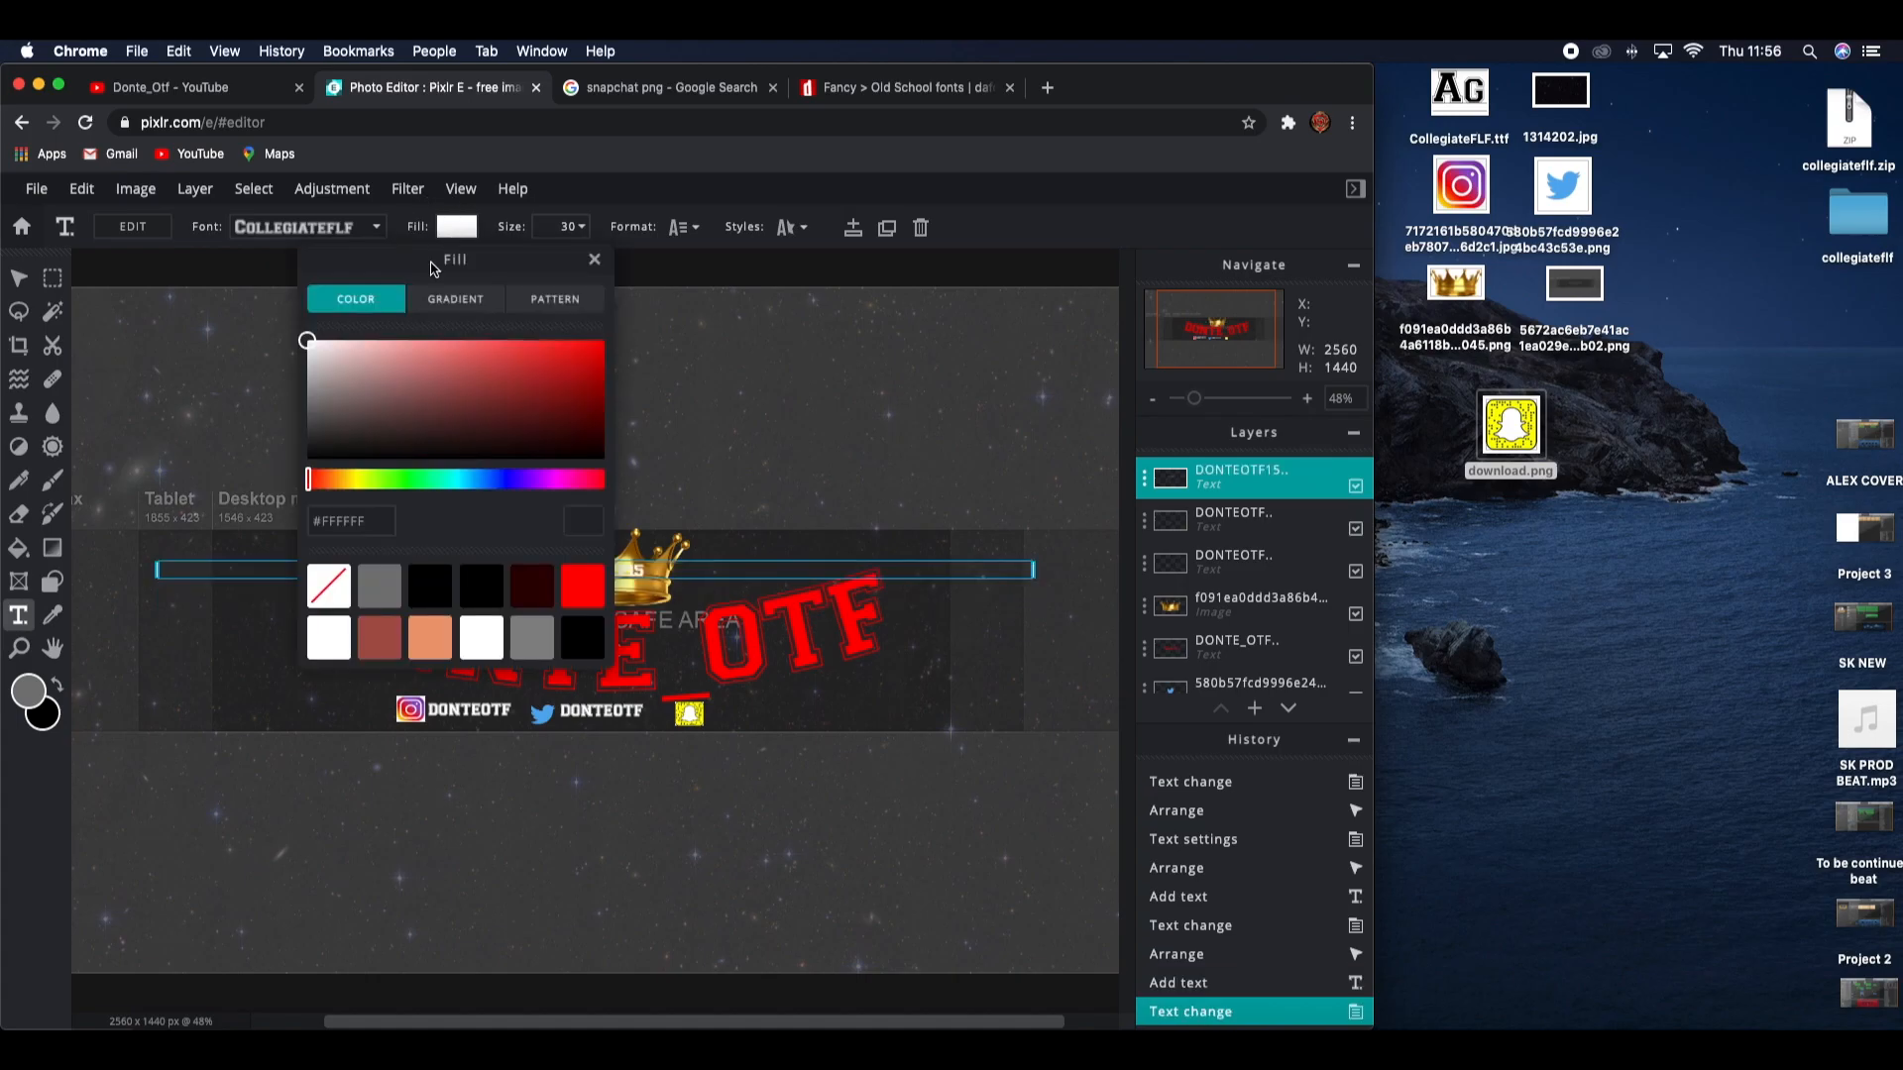
pyautogui.click(652, 880)
pyautogui.moveTo(609, 571); pyautogui.dragTo(766, 712)
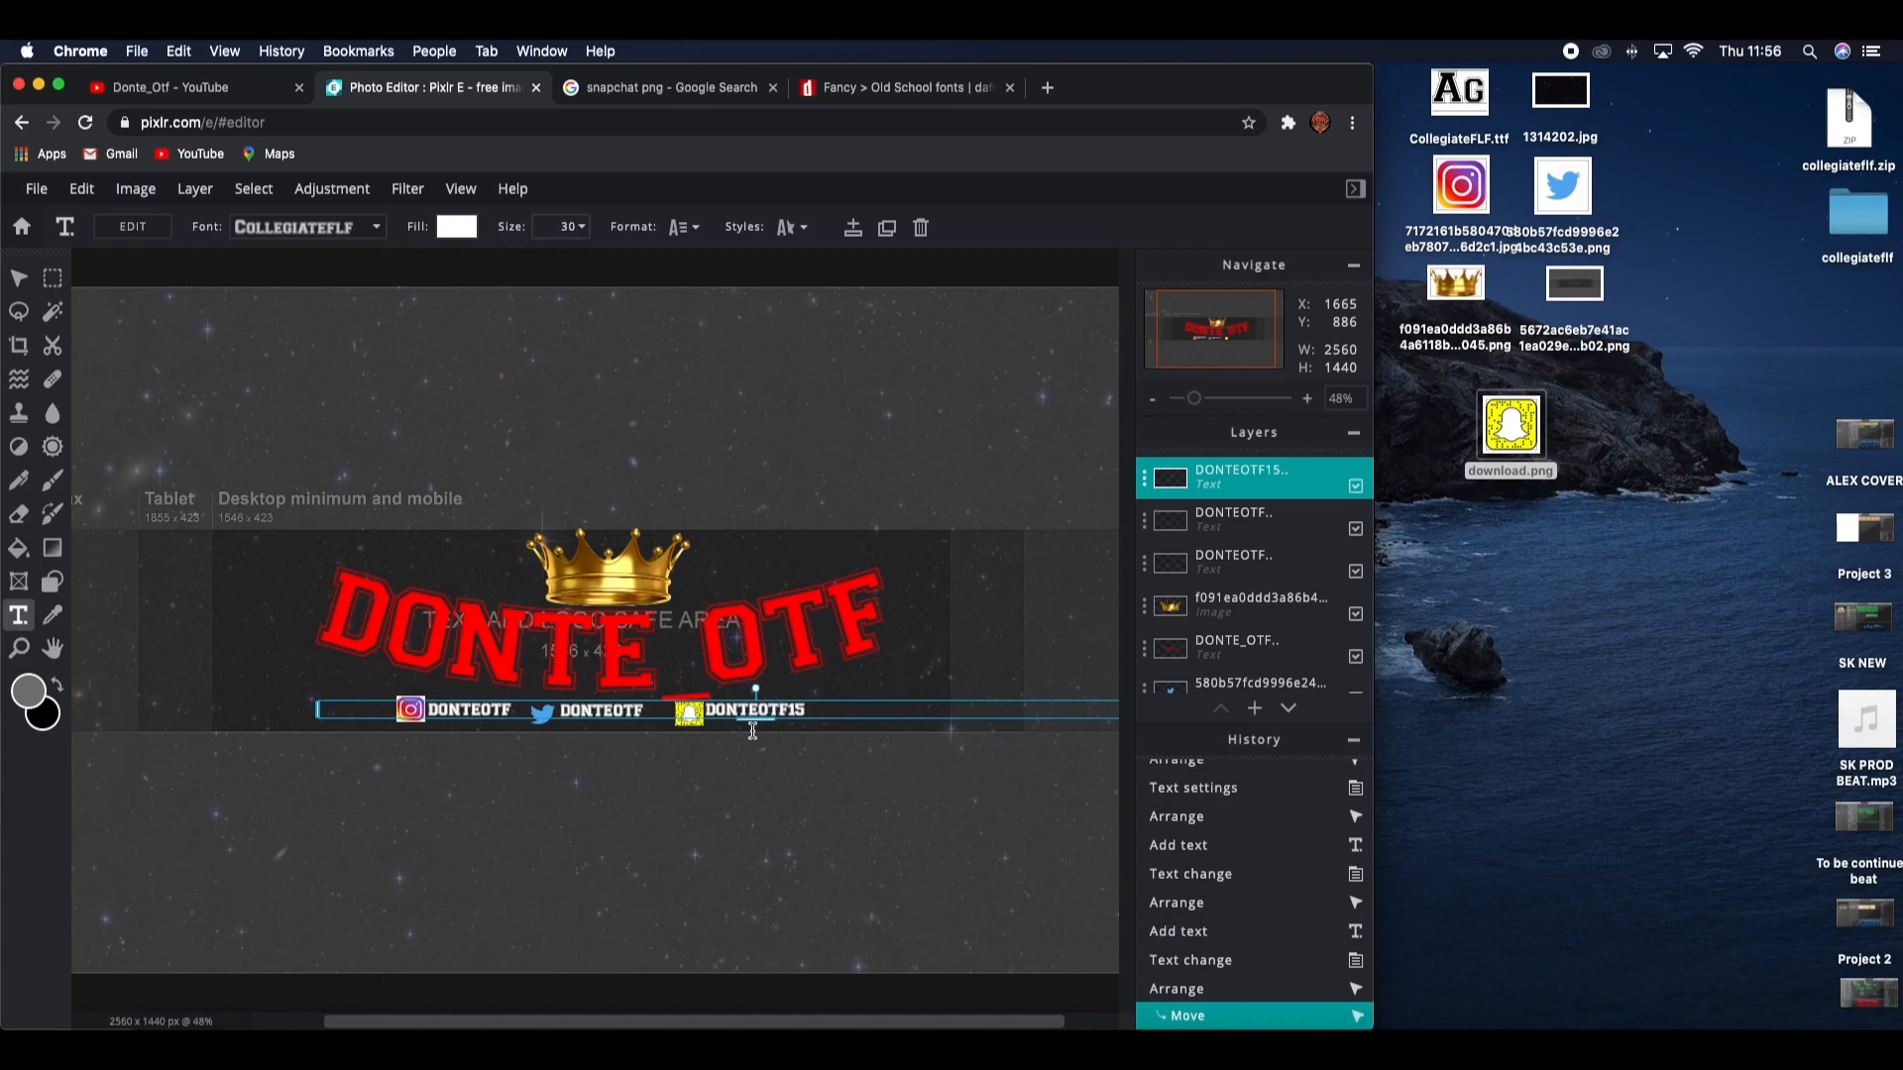
pyautogui.click(698, 802)
# Step: Nudge the Twitter and Snapchat logos so they line up with the handle text beside them
pyautogui.click(19, 278)
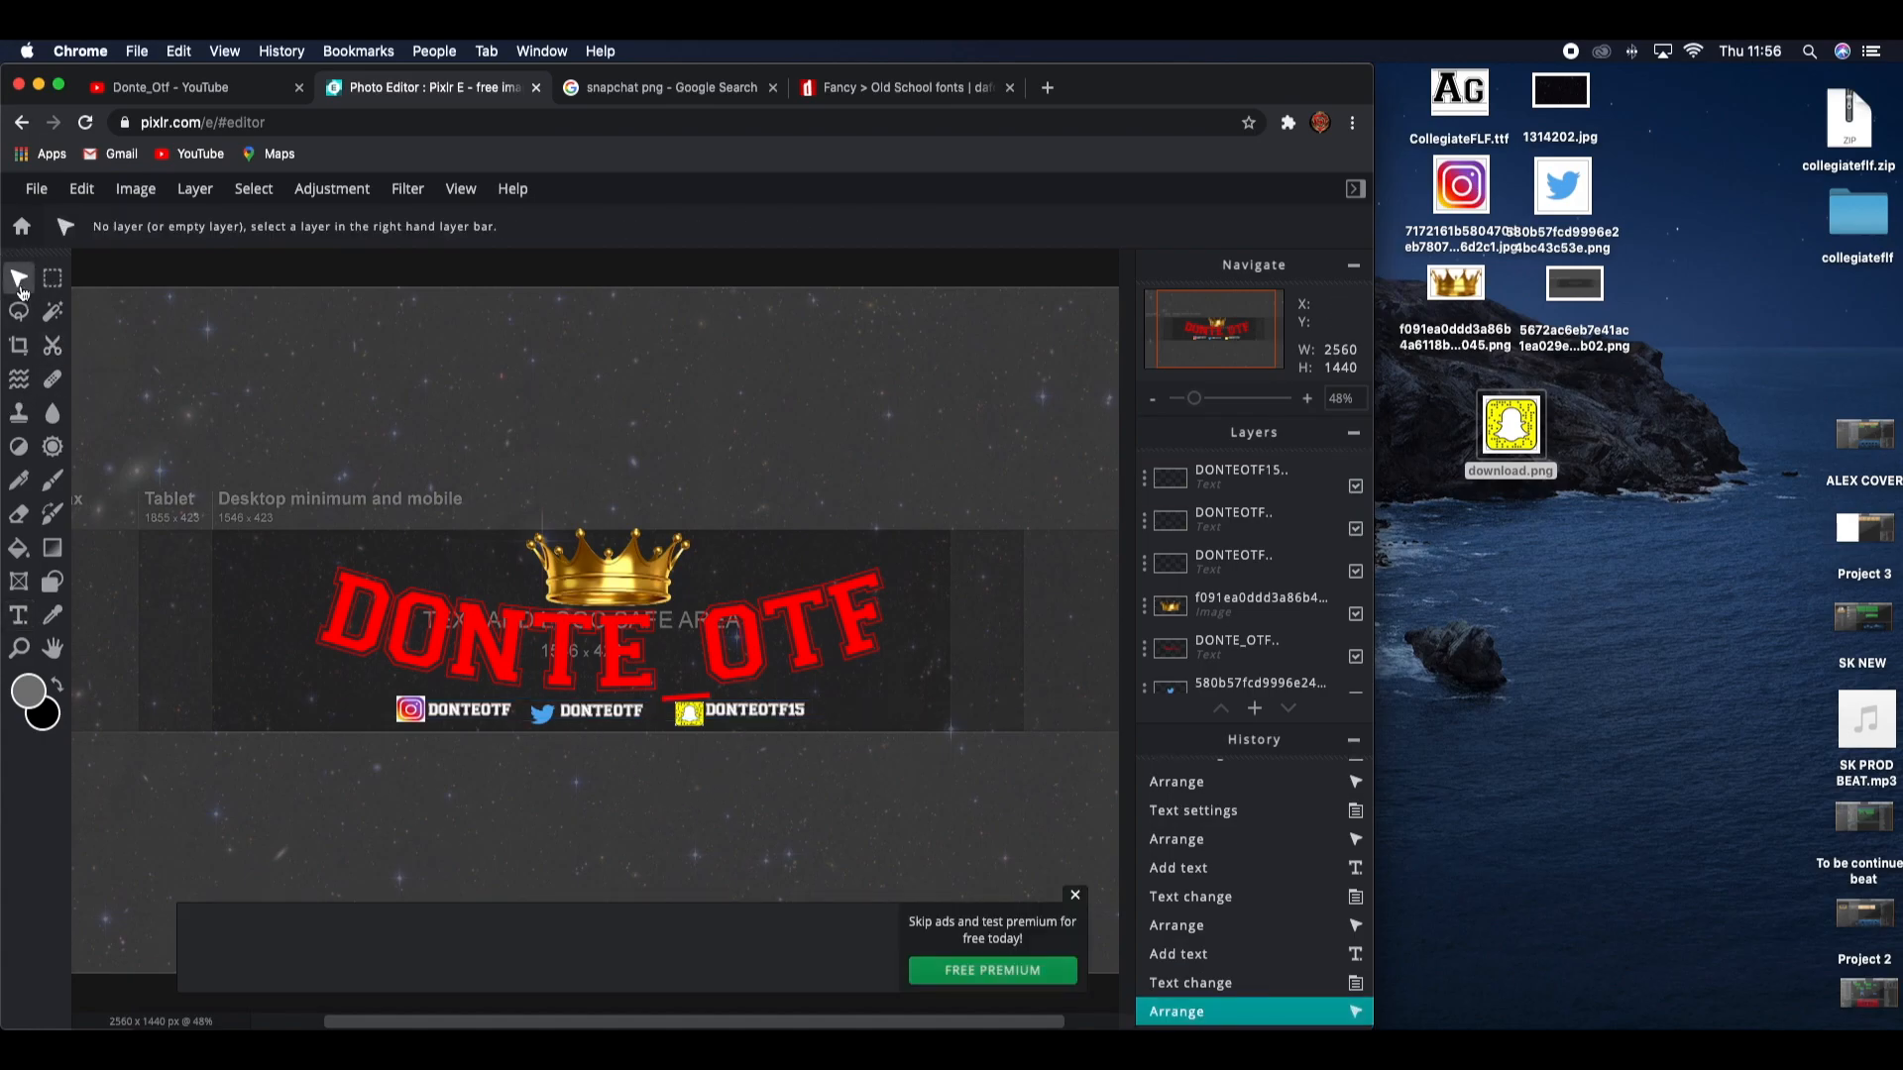
pyautogui.click(540, 721)
pyautogui.moveTo(540, 723); pyautogui.dragTo(543, 715)
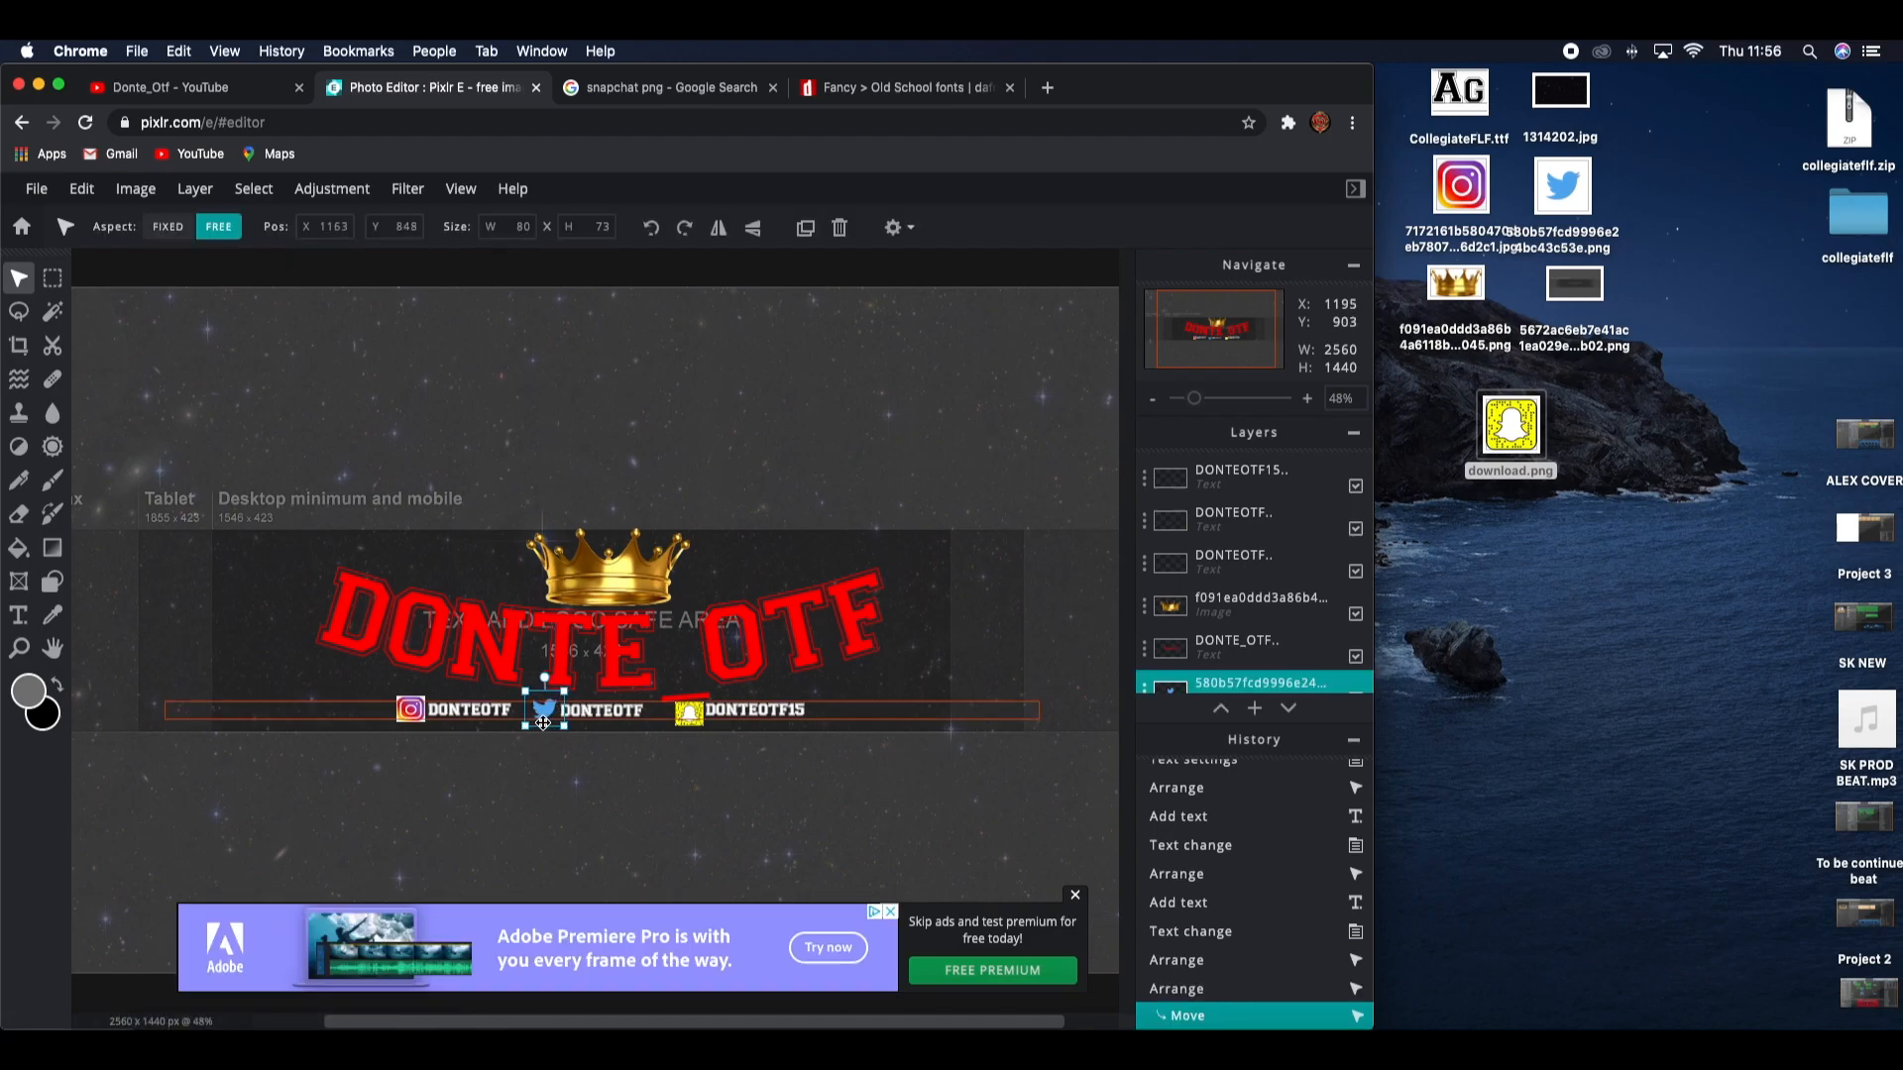
pyautogui.click(588, 758)
pyautogui.click(680, 721)
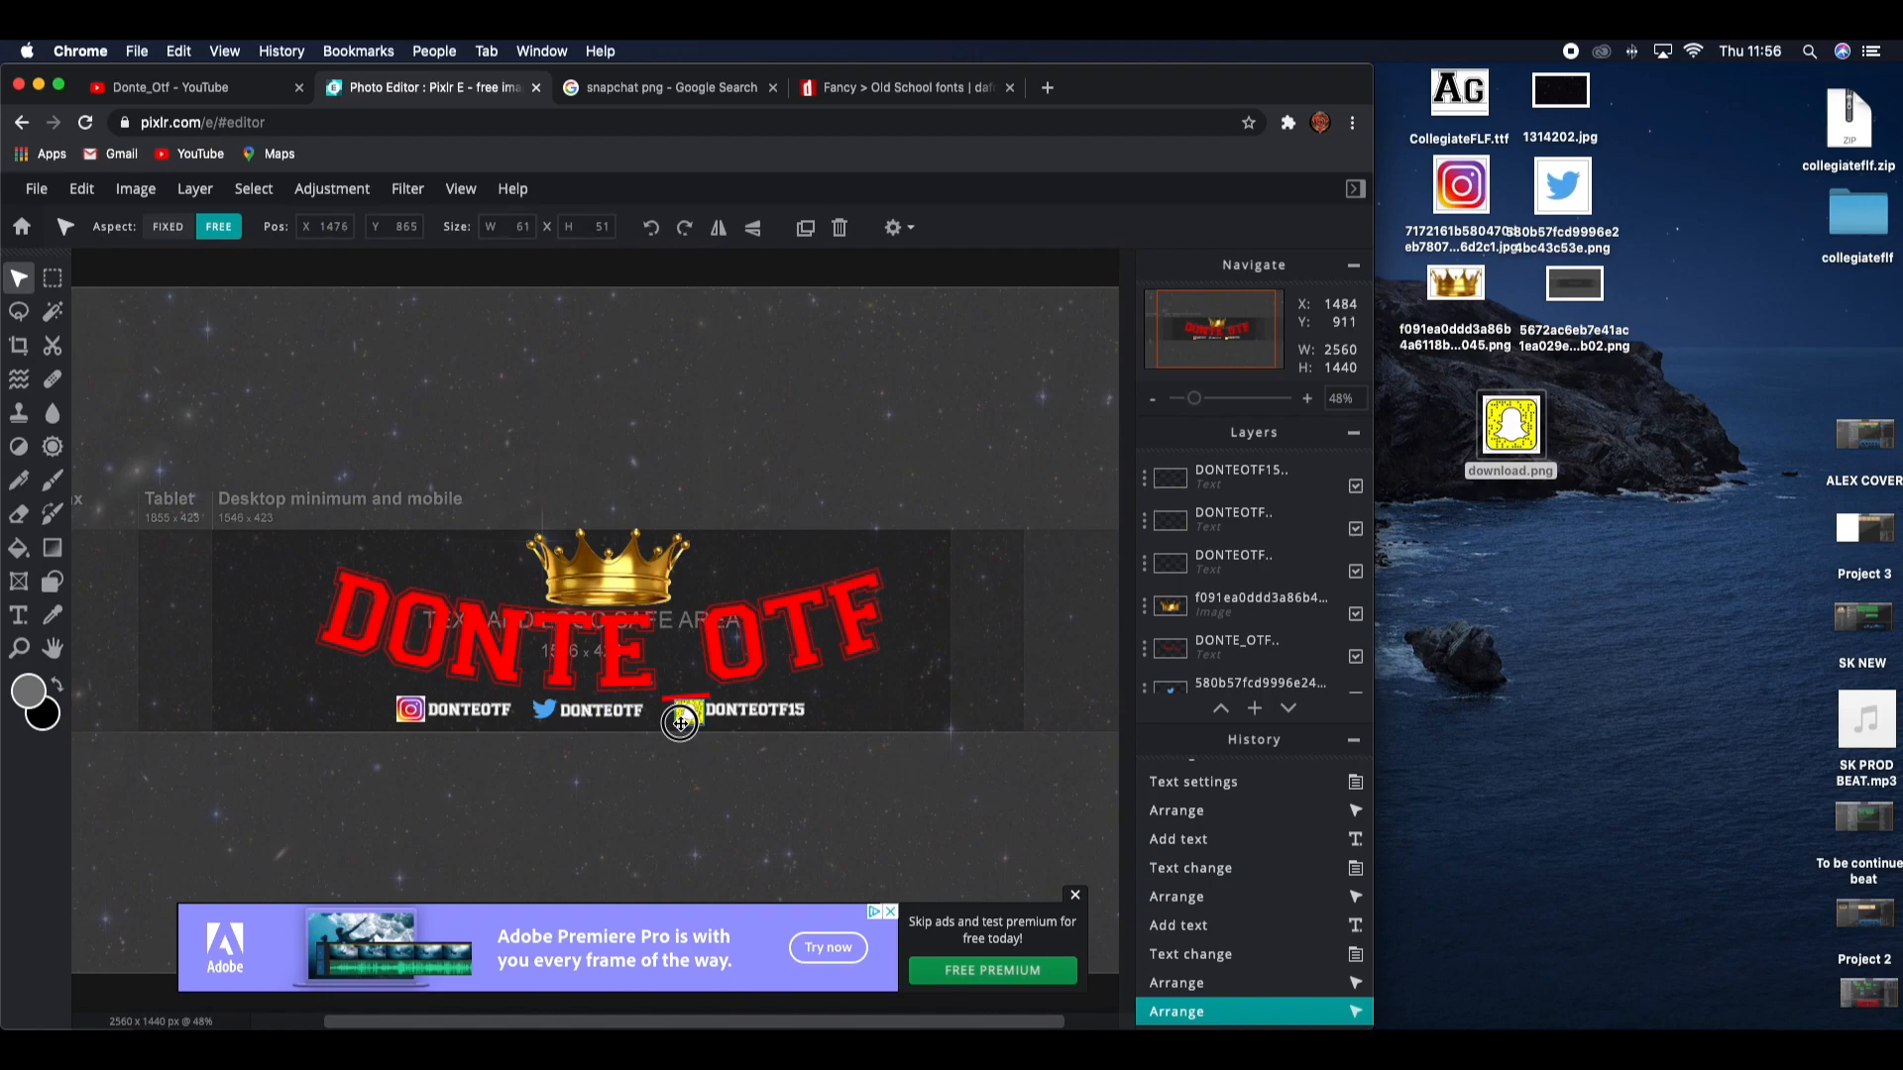
# Step: Reduce the curved channel name's text size to 185
pyautogui.click(601, 657)
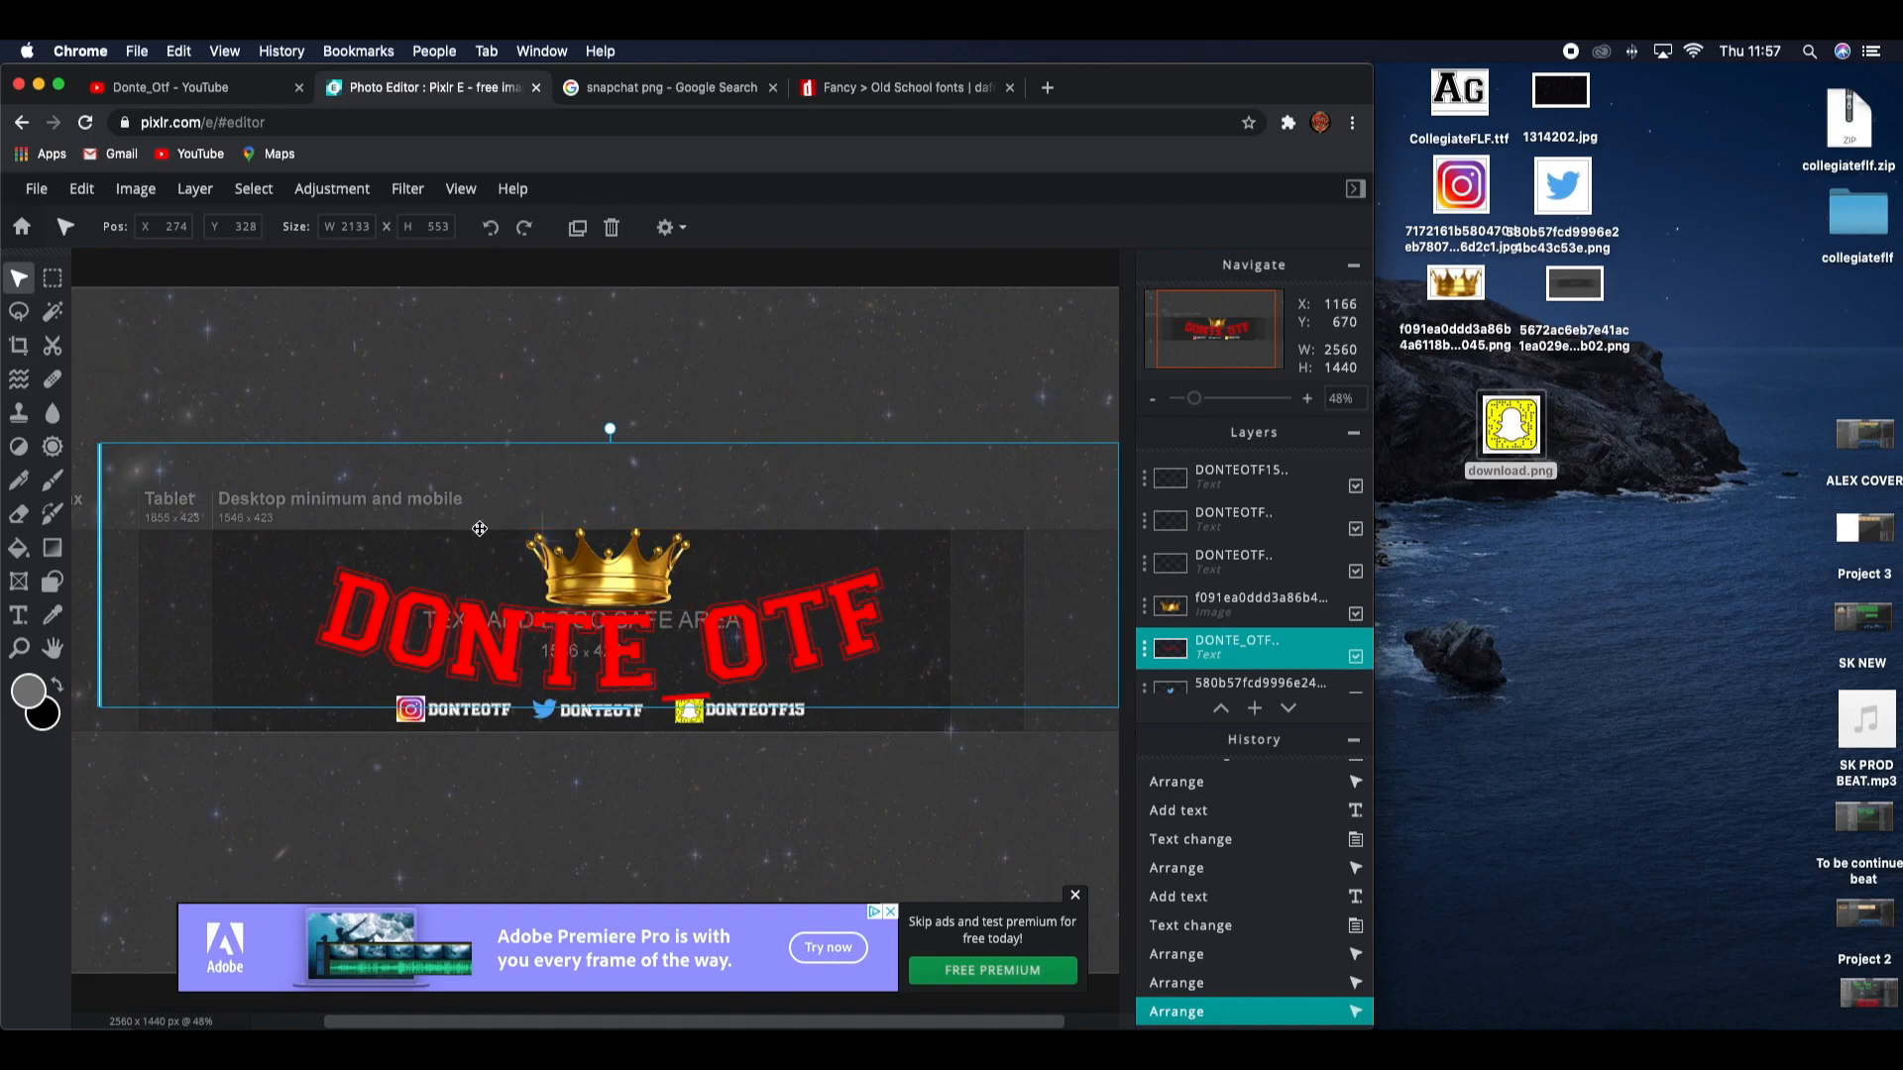
pyautogui.click(18, 616)
pyautogui.click(562, 227)
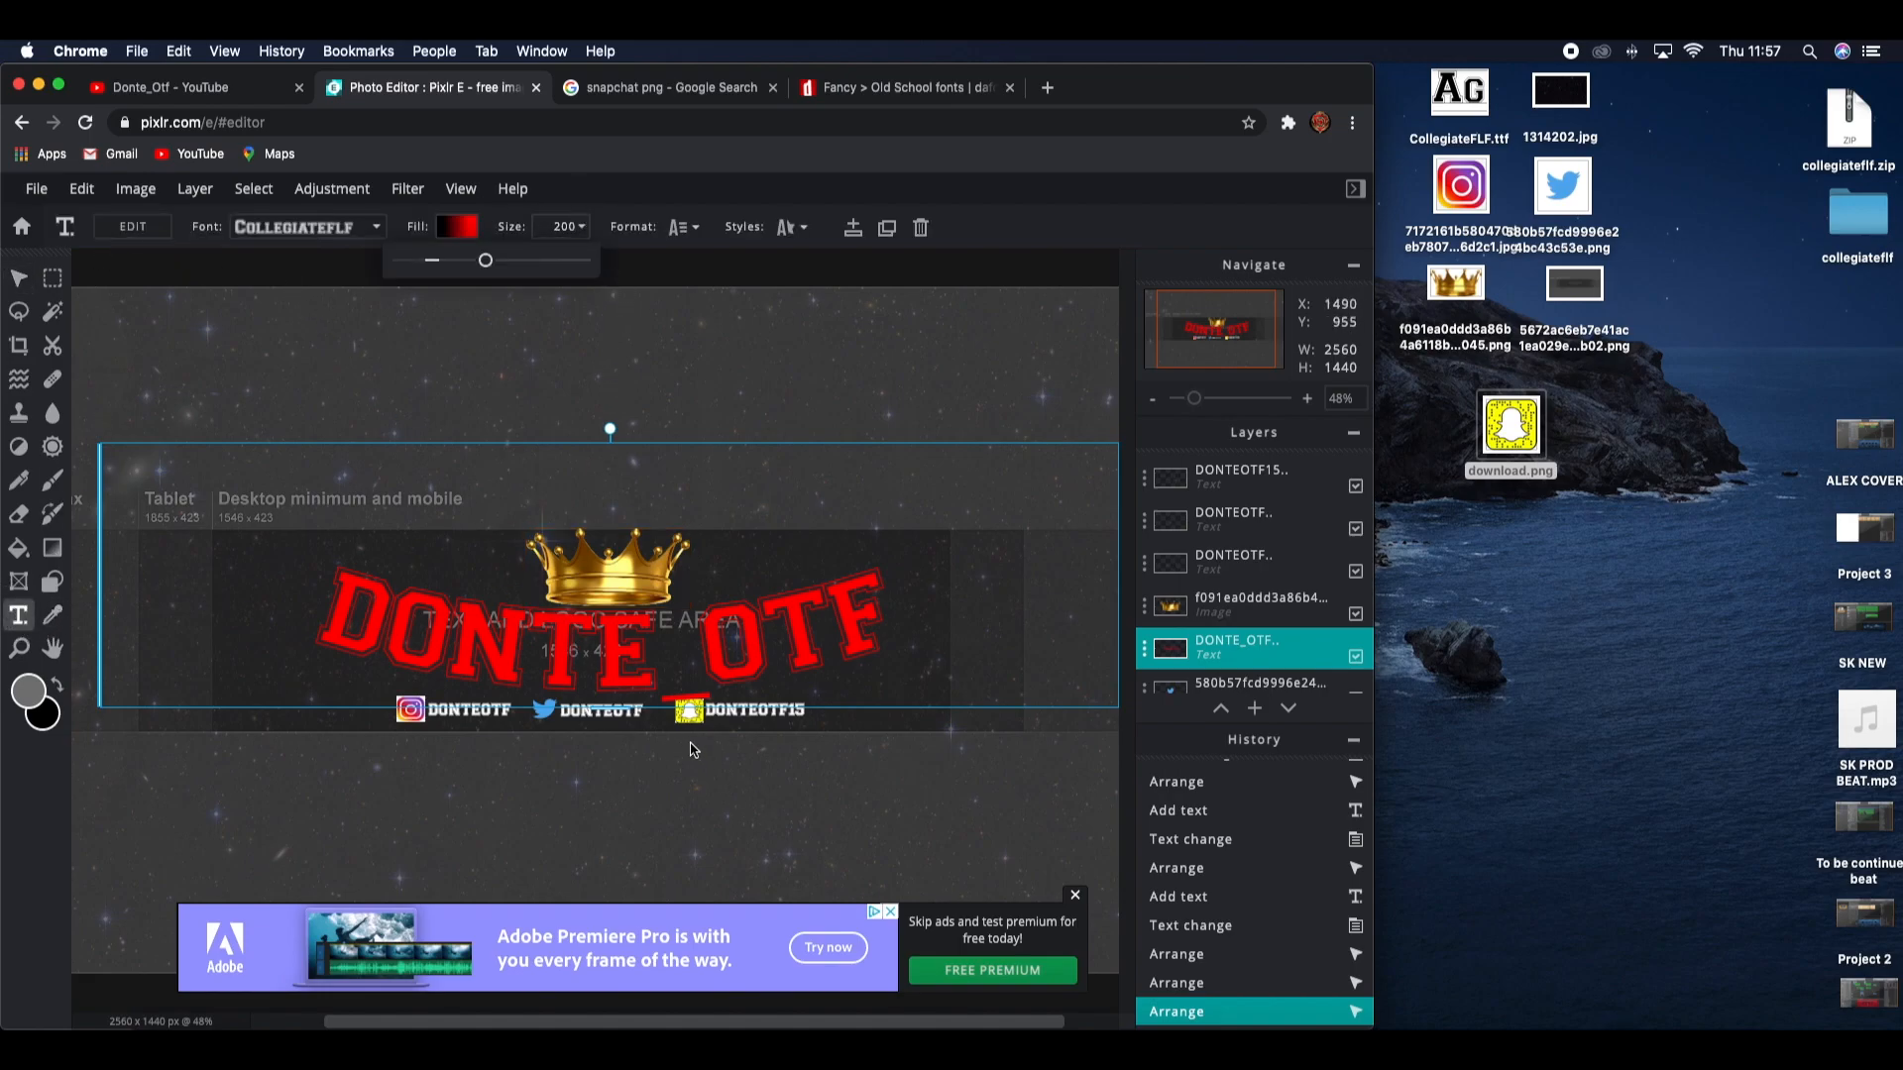
pyautogui.moveTo(485, 260); pyautogui.dragTo(485, 270)
pyautogui.click(484, 266)
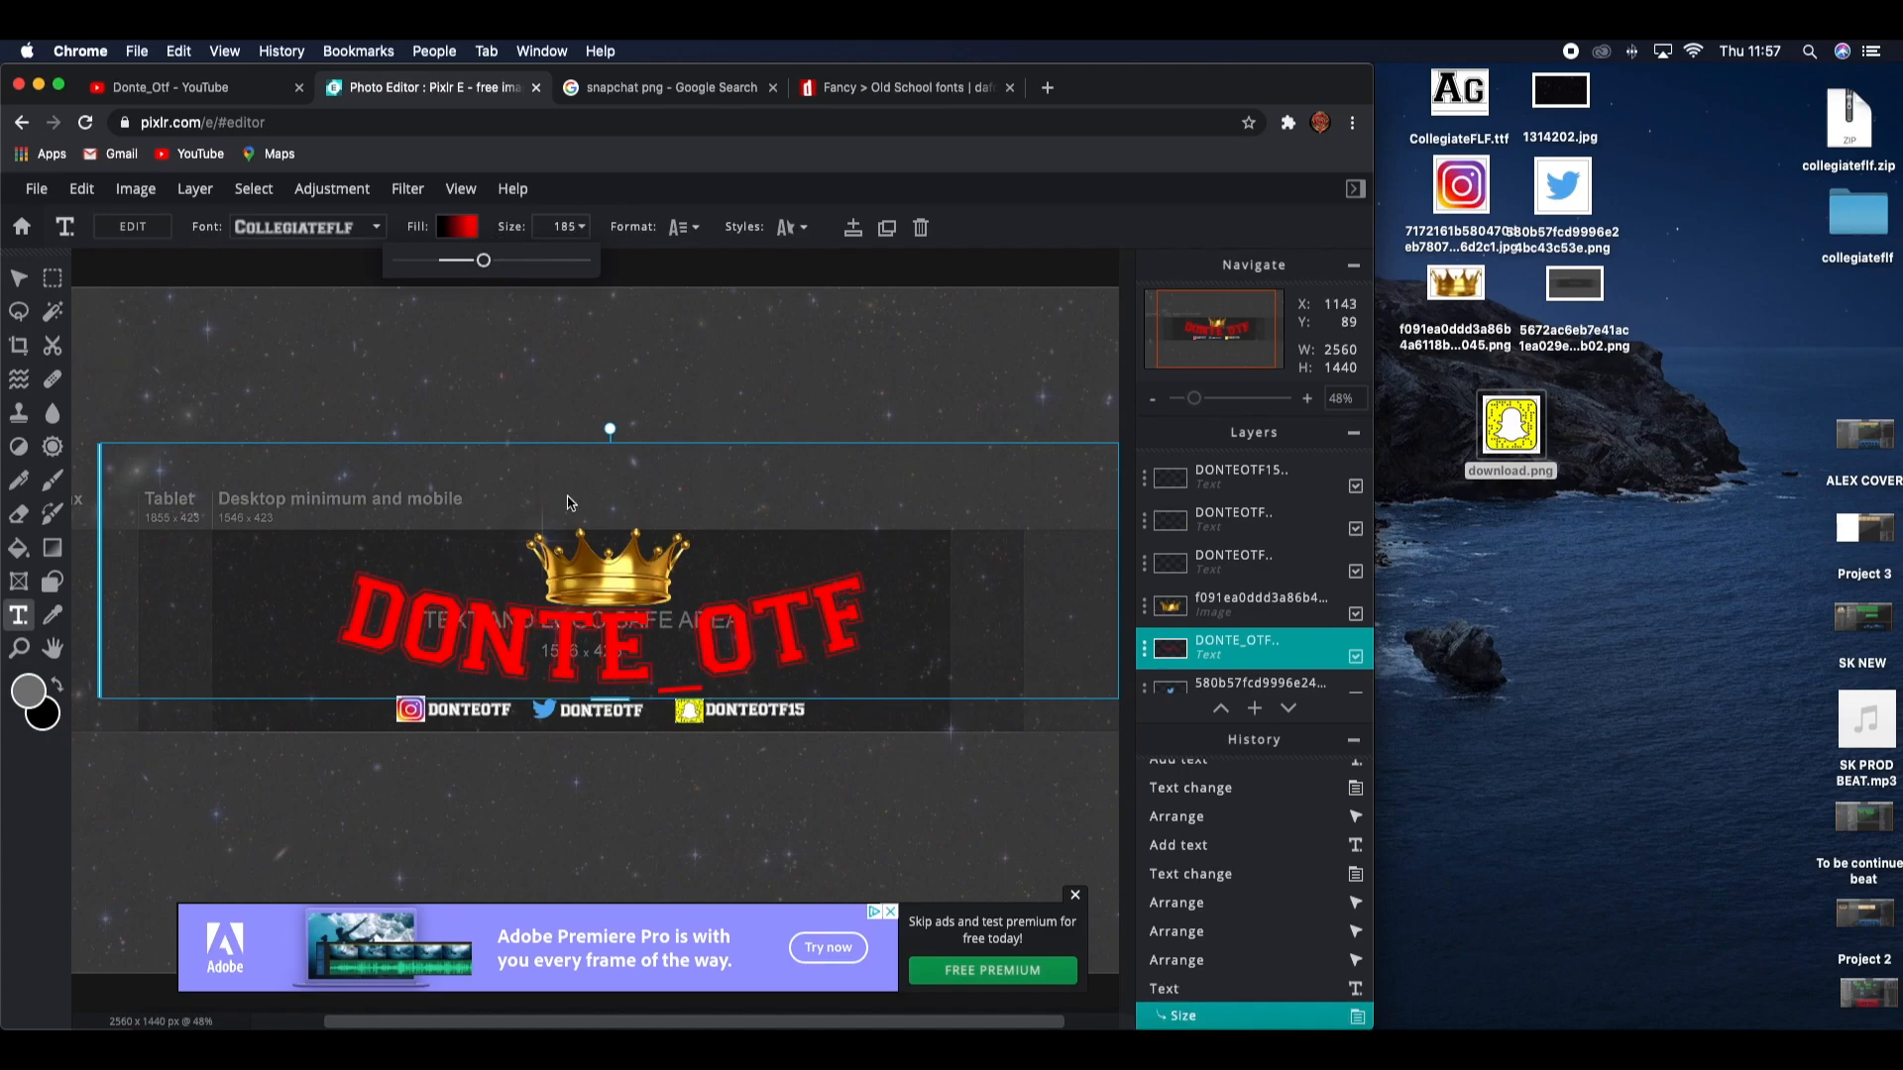
pyautogui.click(560, 747)
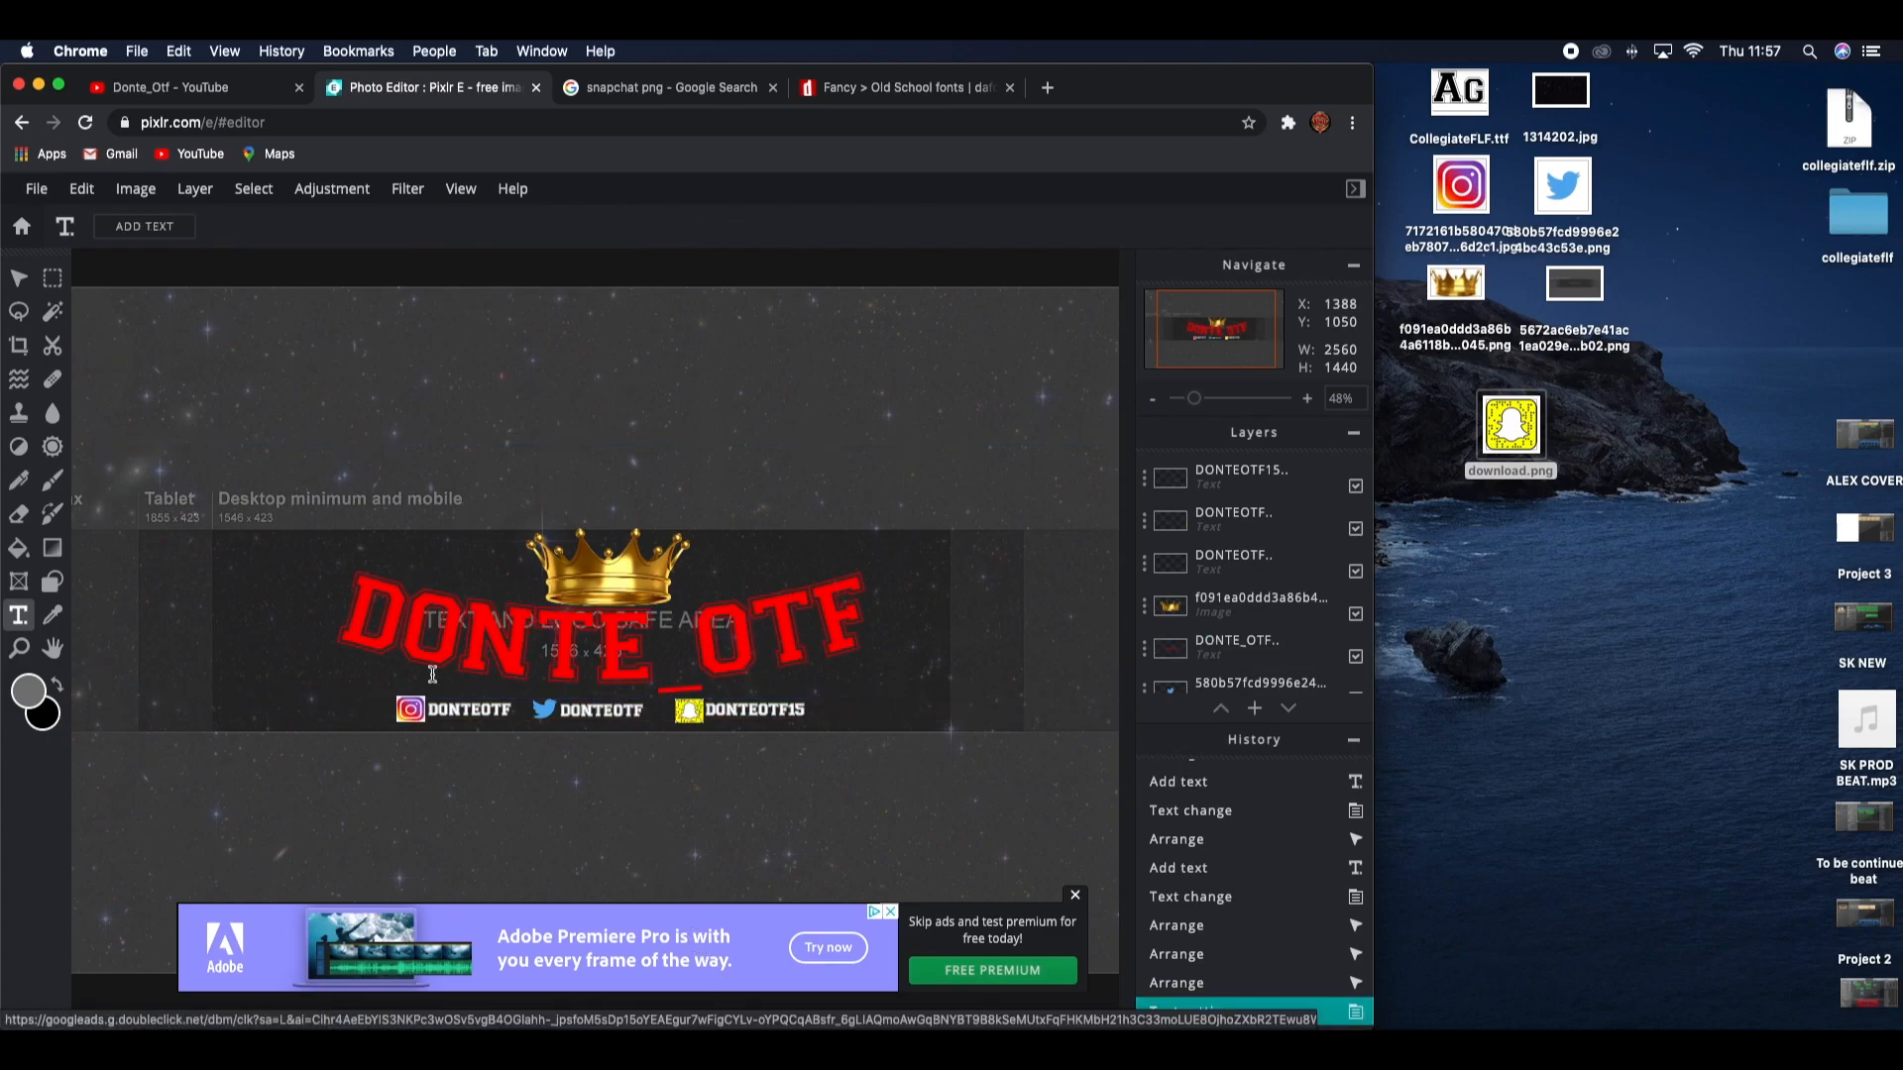
# Step: Shift the curved channel name slightly left to centre it under the crown and fine-tune the Snapchat logo's position beside its handle
pyautogui.click(18, 280)
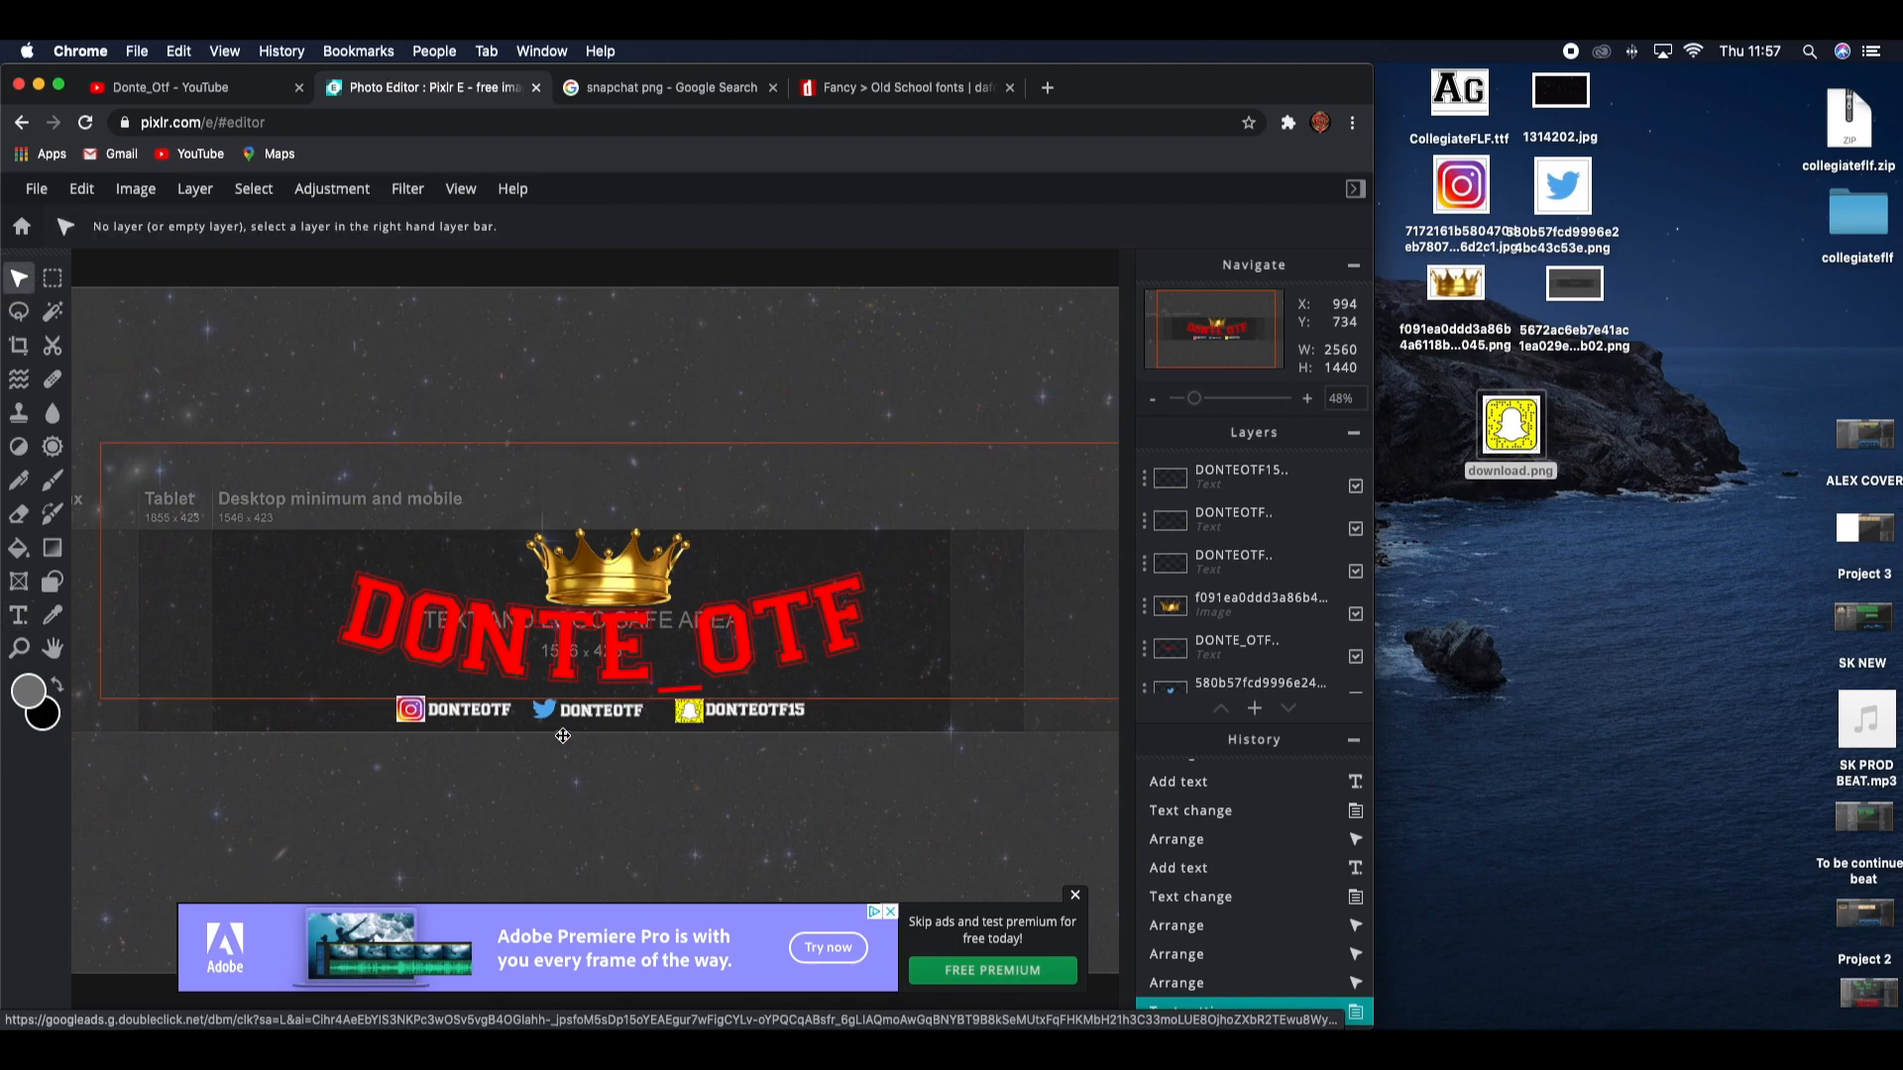
pyautogui.click(582, 668)
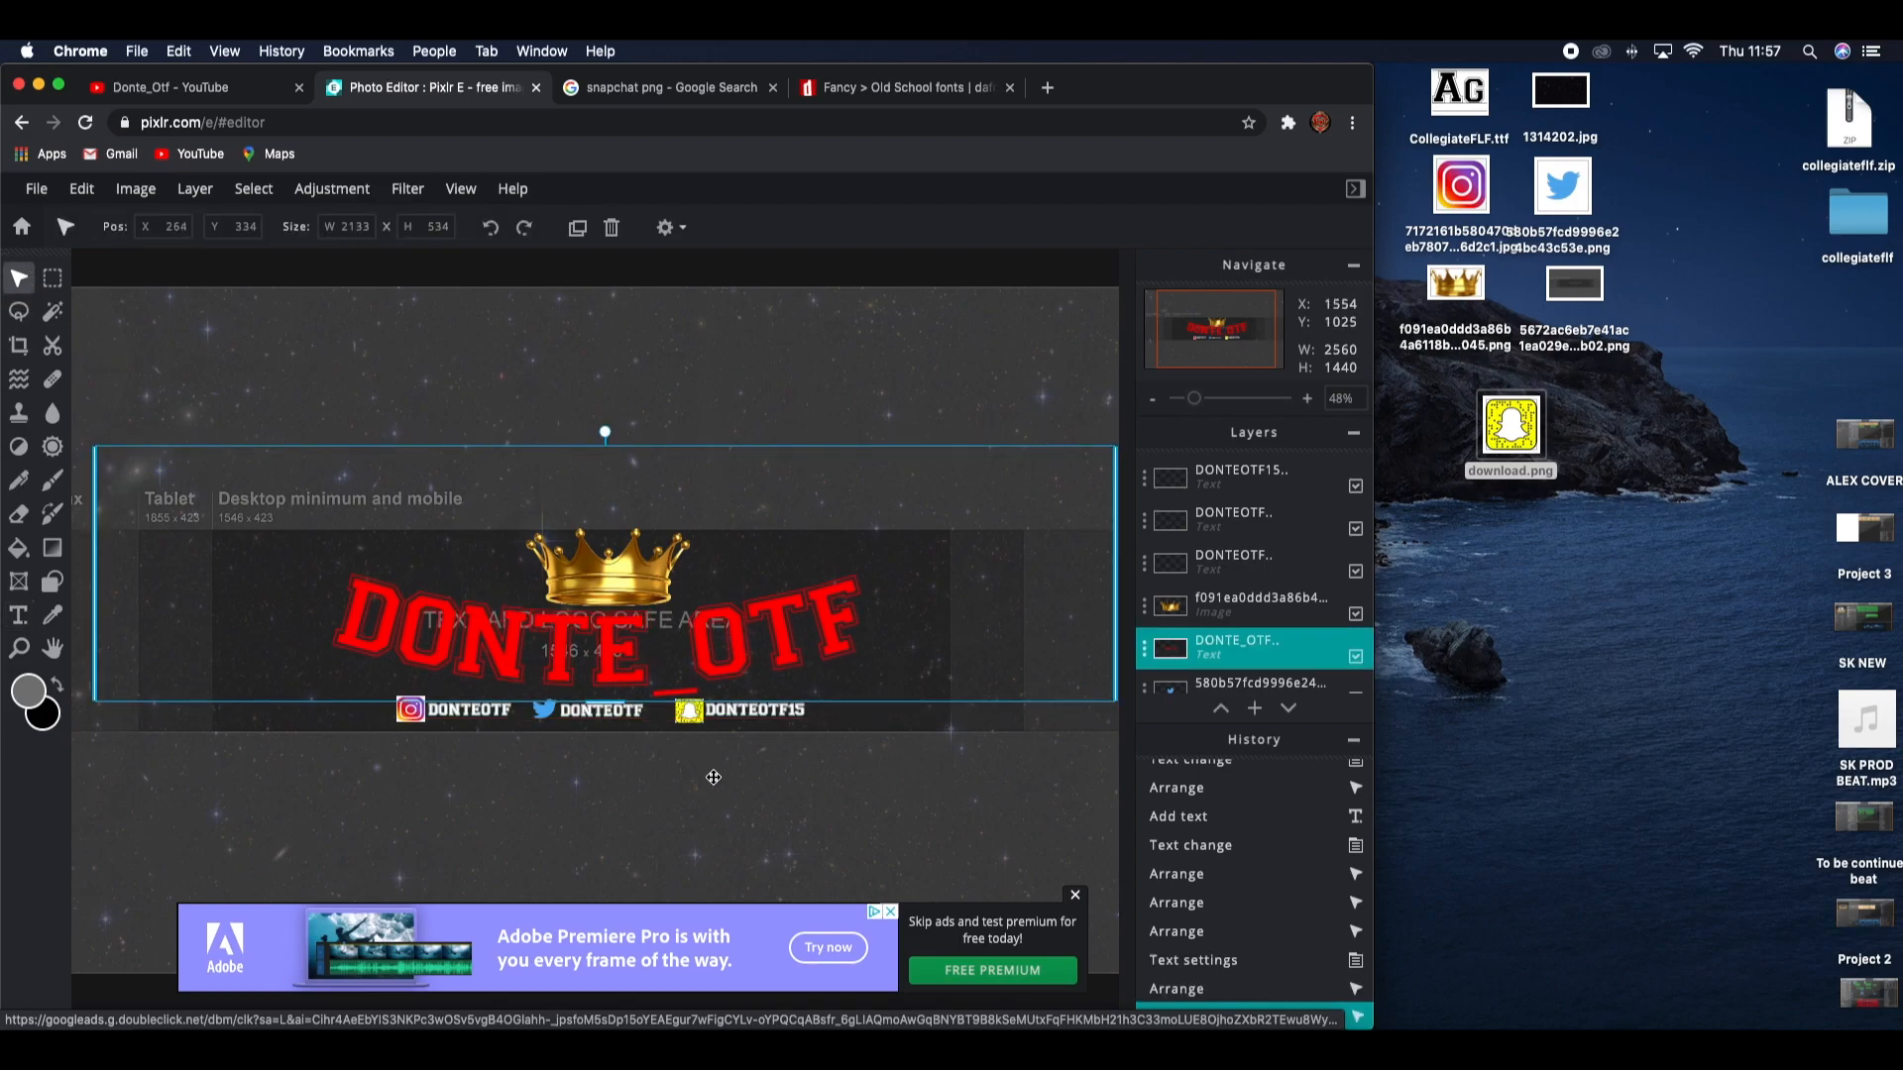
pyautogui.click(708, 763)
pyautogui.click(690, 721)
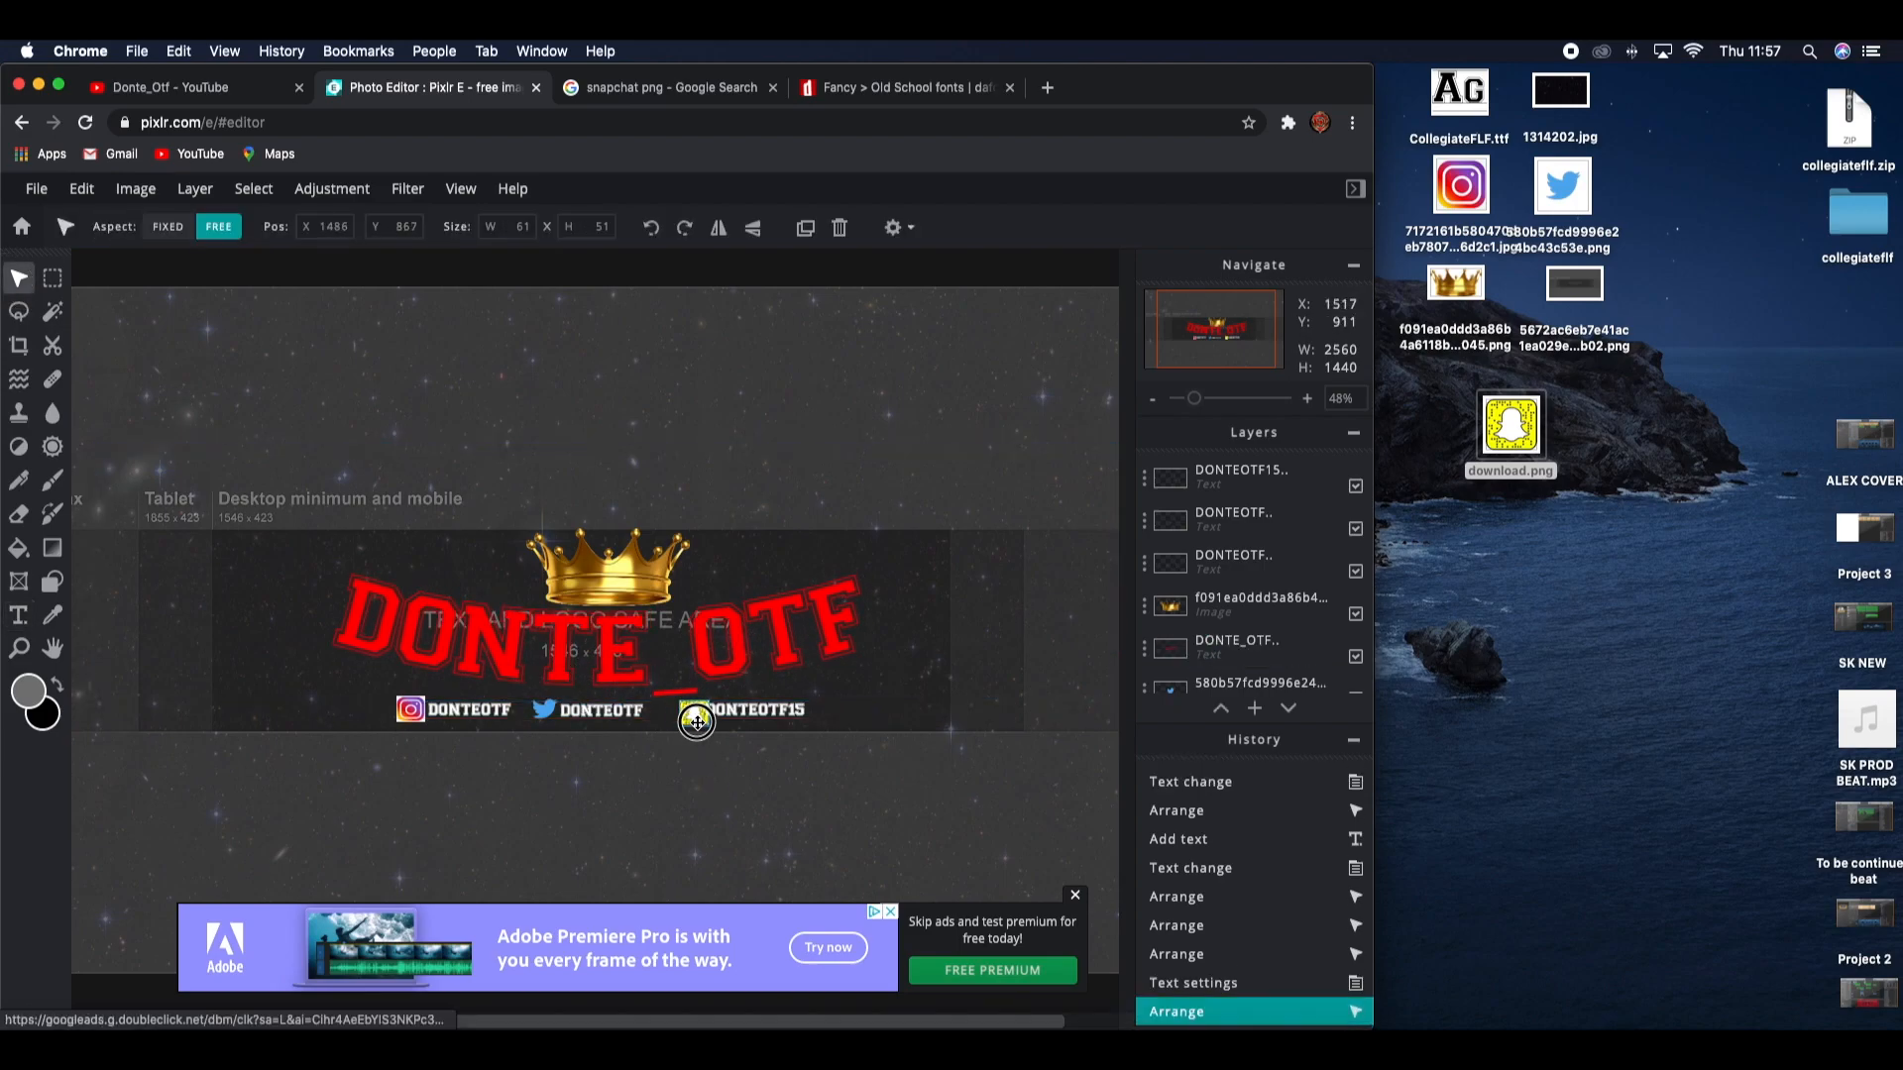
pyautogui.click(689, 722)
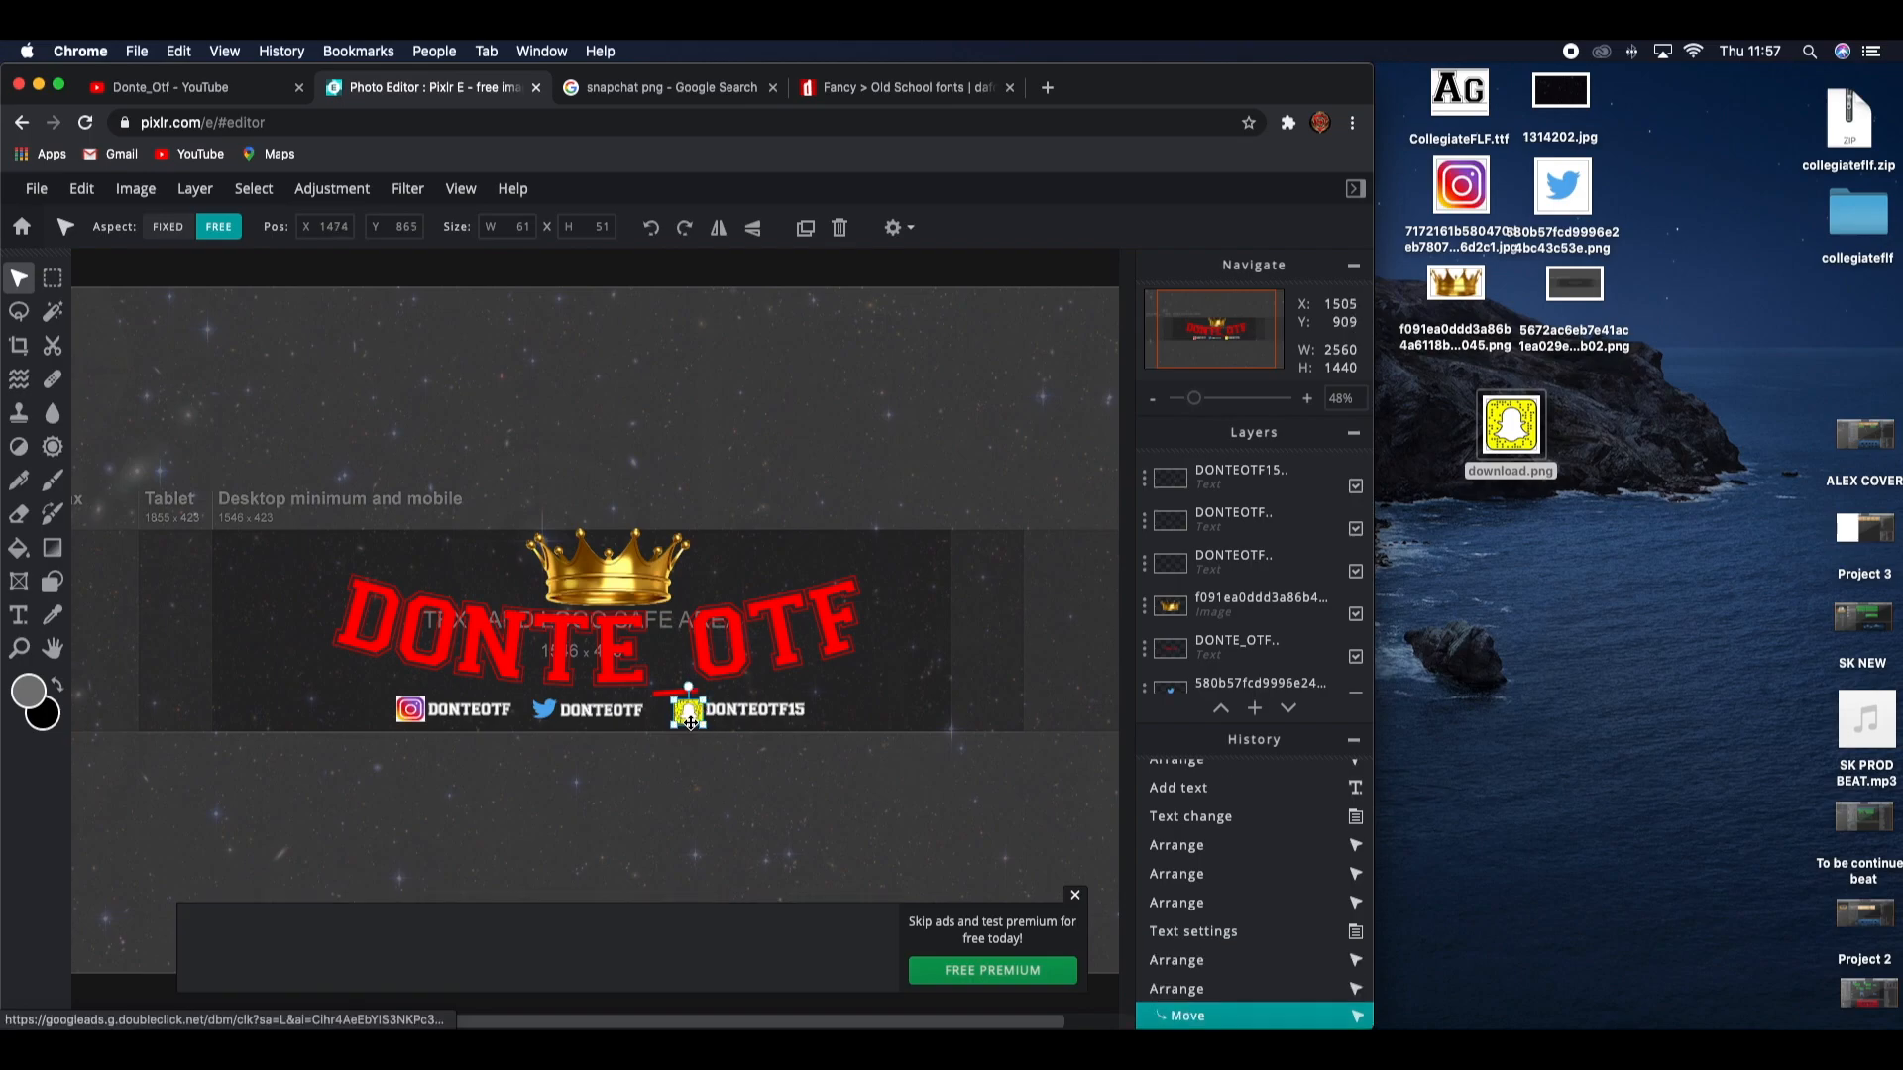
pyautogui.click(682, 769)
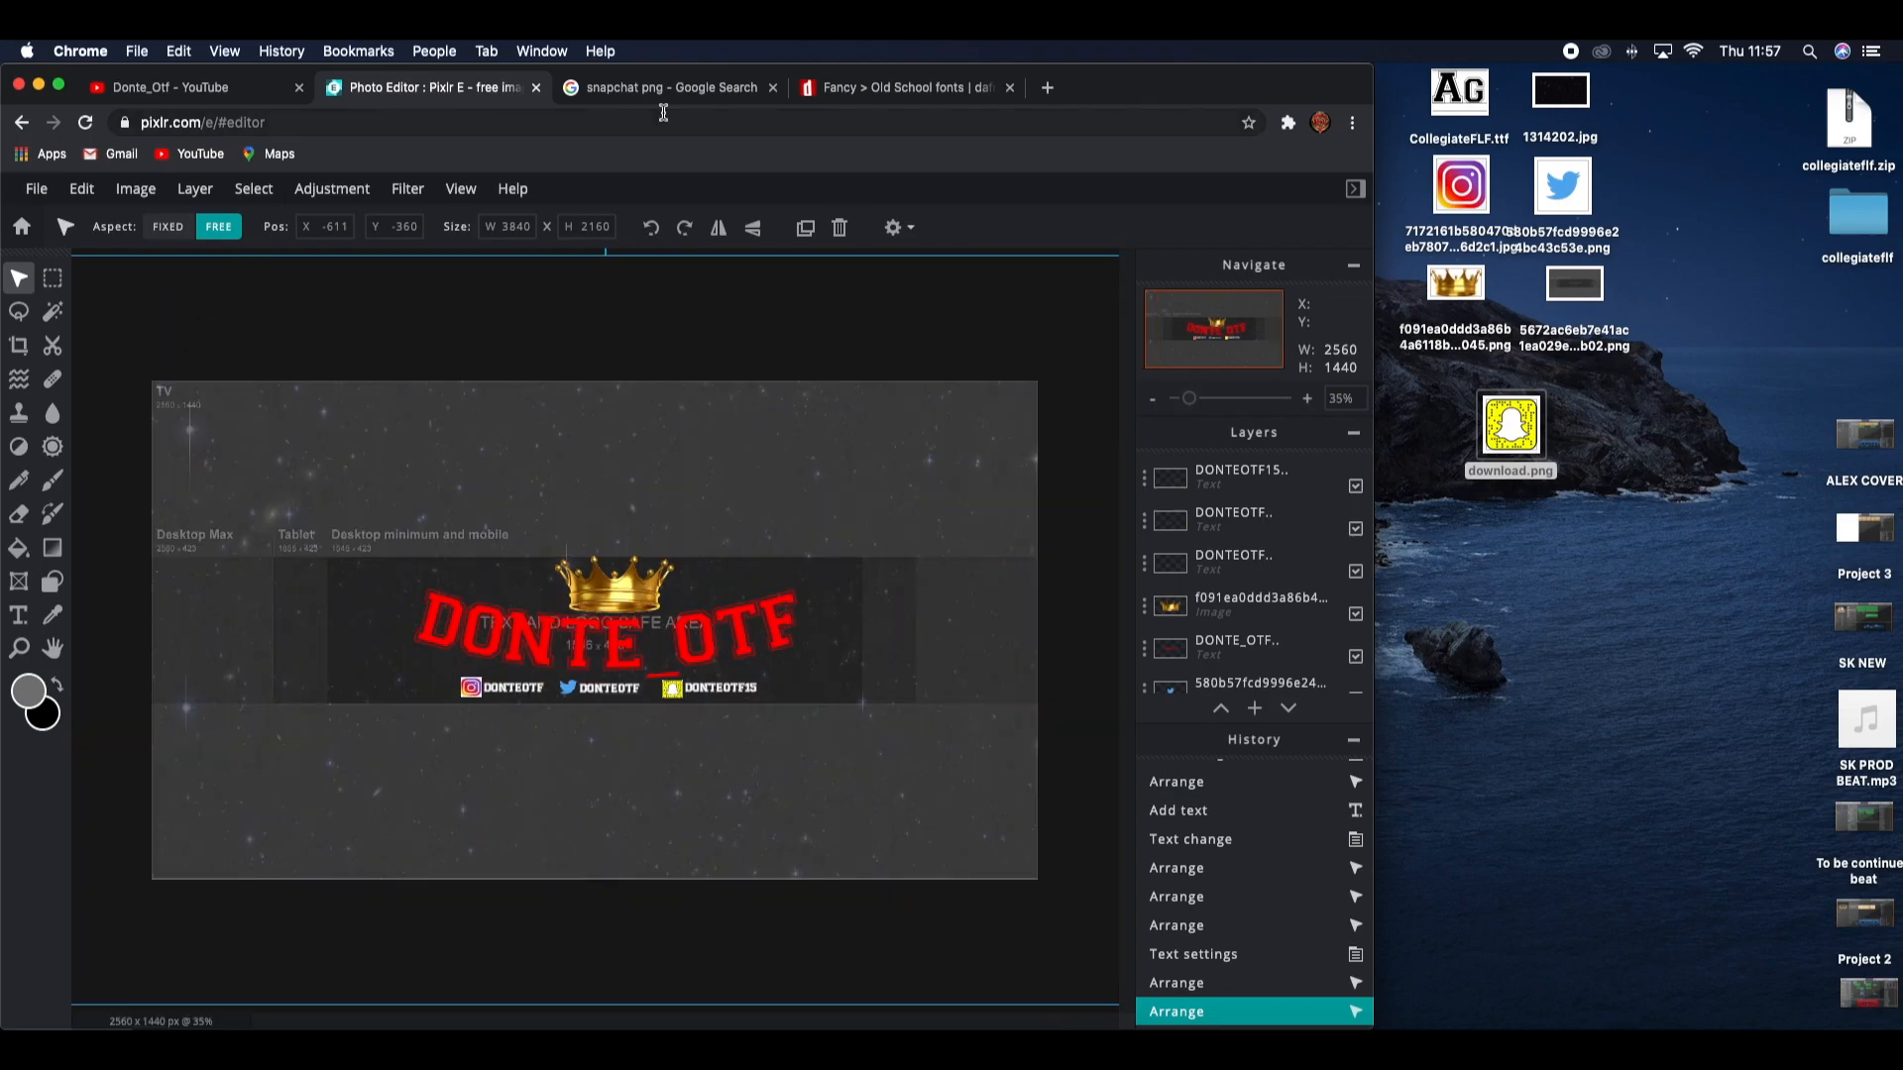
# Step: Search Google Images for "lion with crown png"
pyautogui.click(645, 90)
pyautogui.click(333, 231)
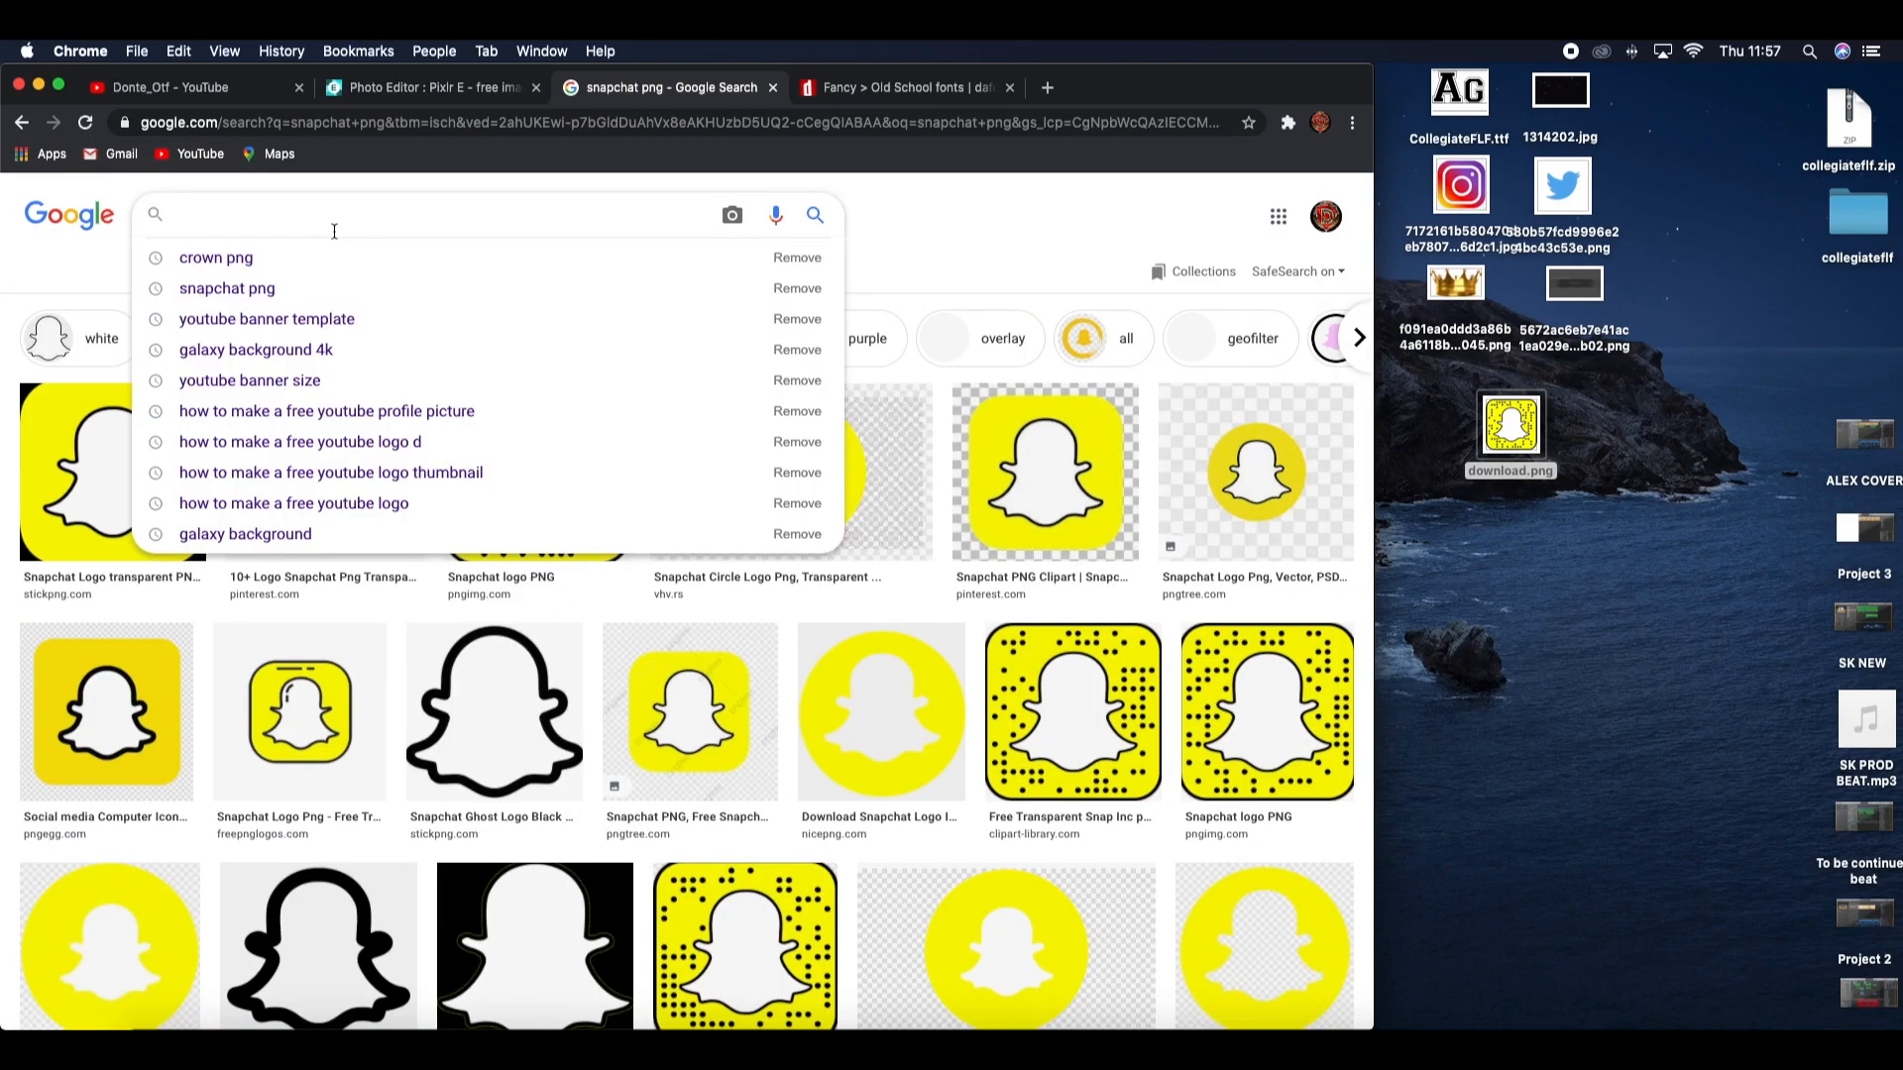
pyautogui.write('lion')
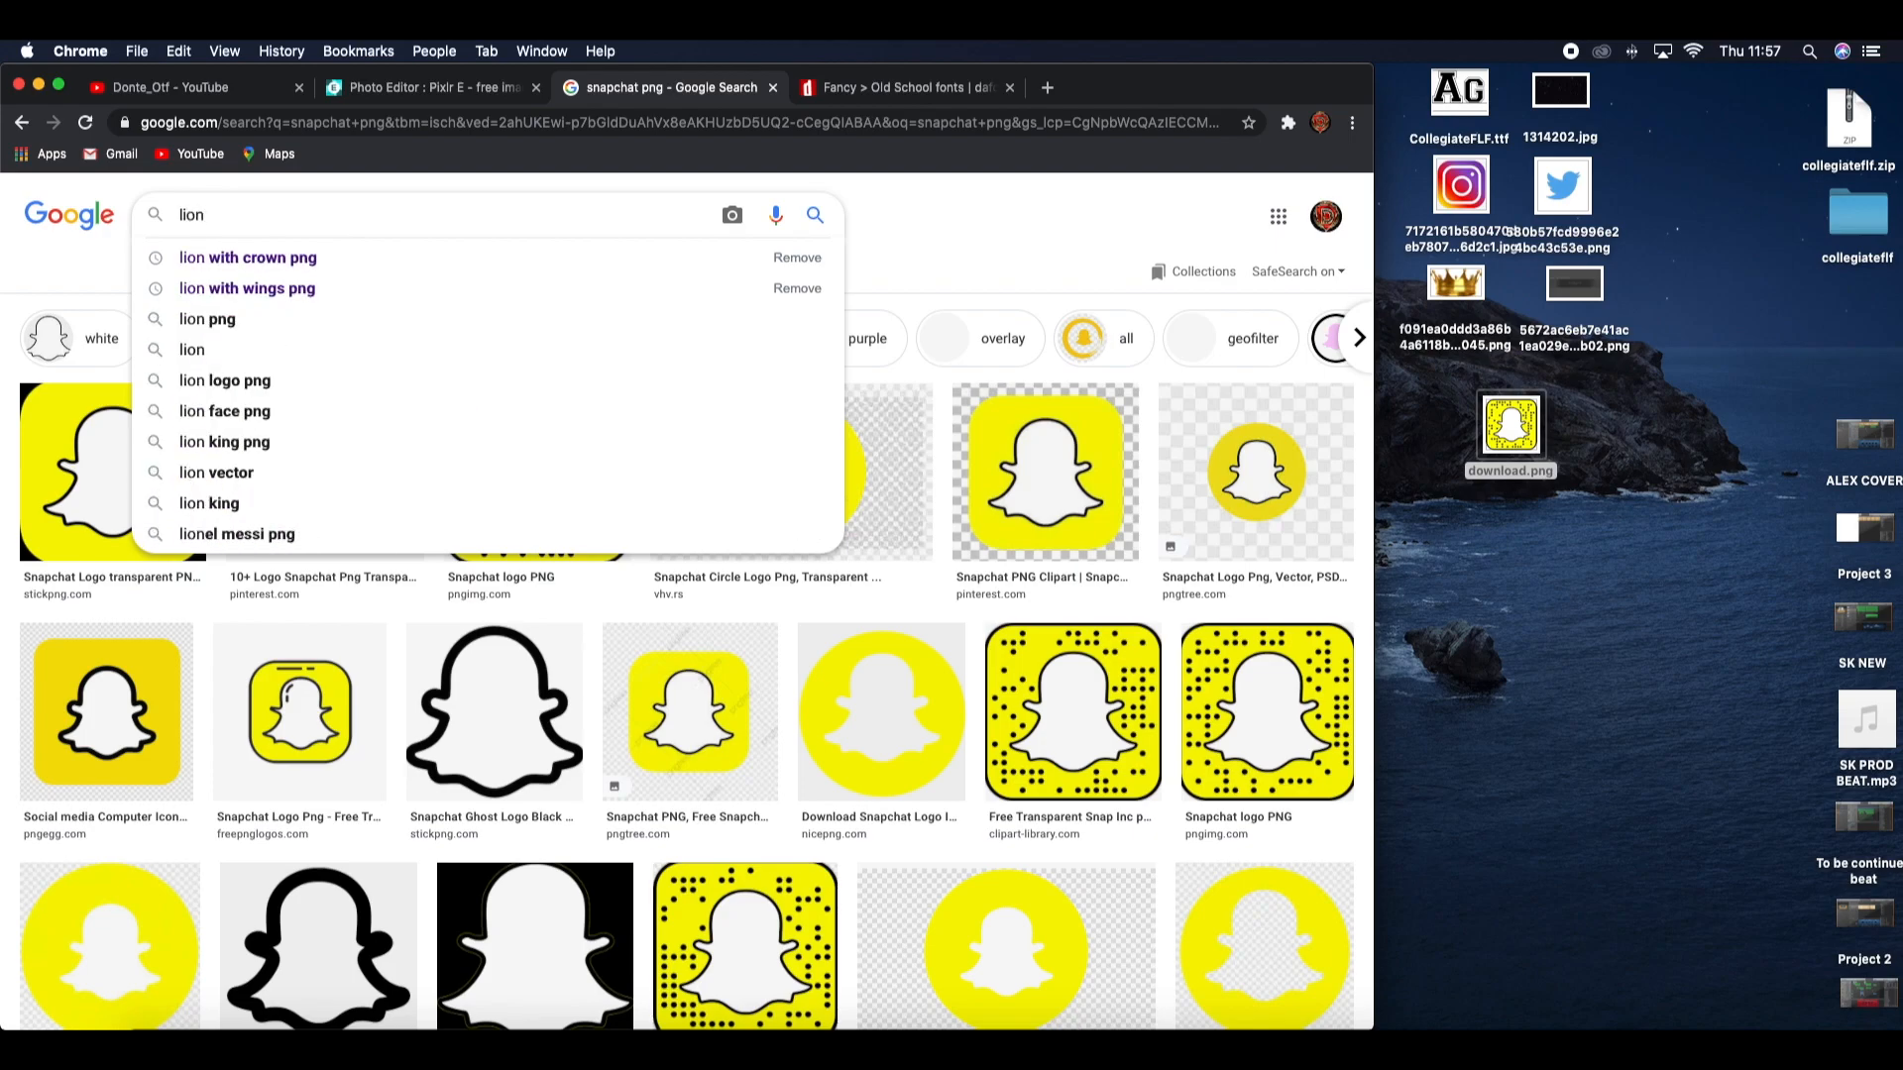
pyautogui.click(277, 262)
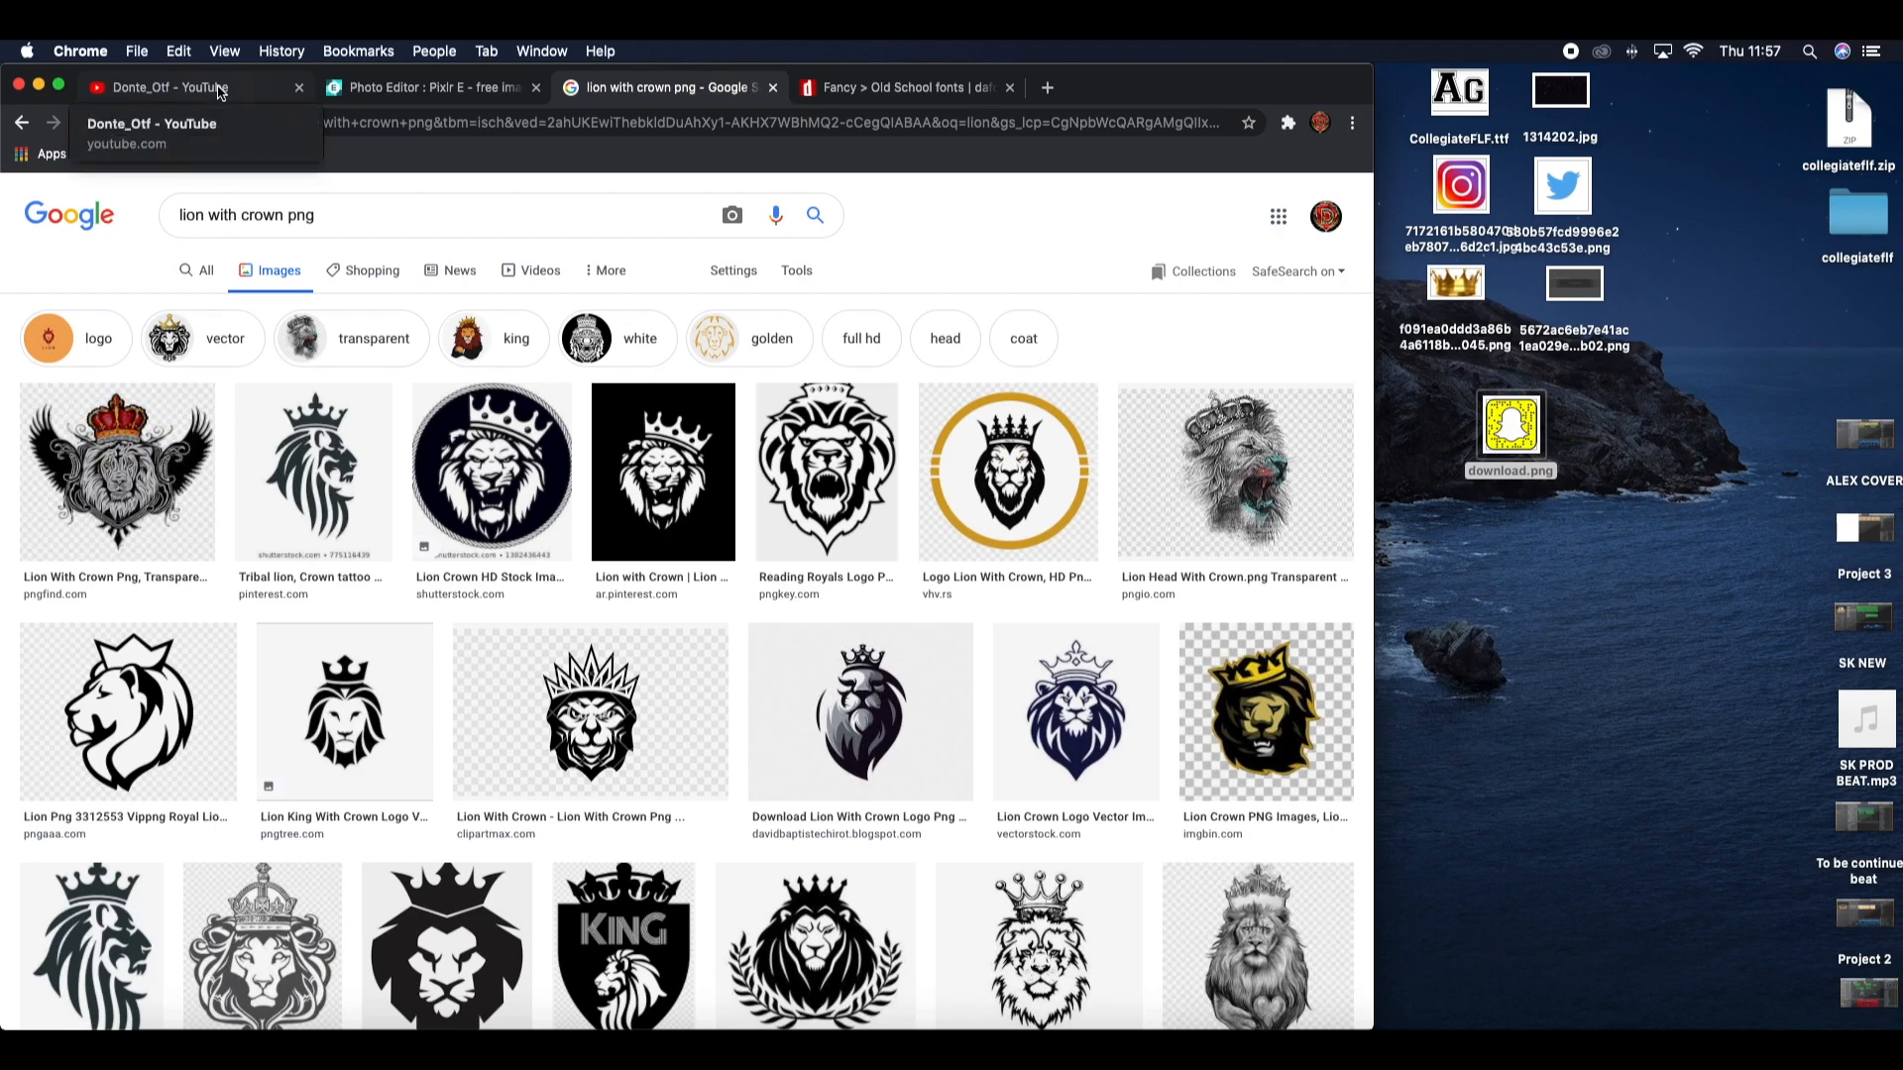
# Step: Examine the empty areas on both sides of the channel name in the Pixlr banner
pyautogui.click(347, 88)
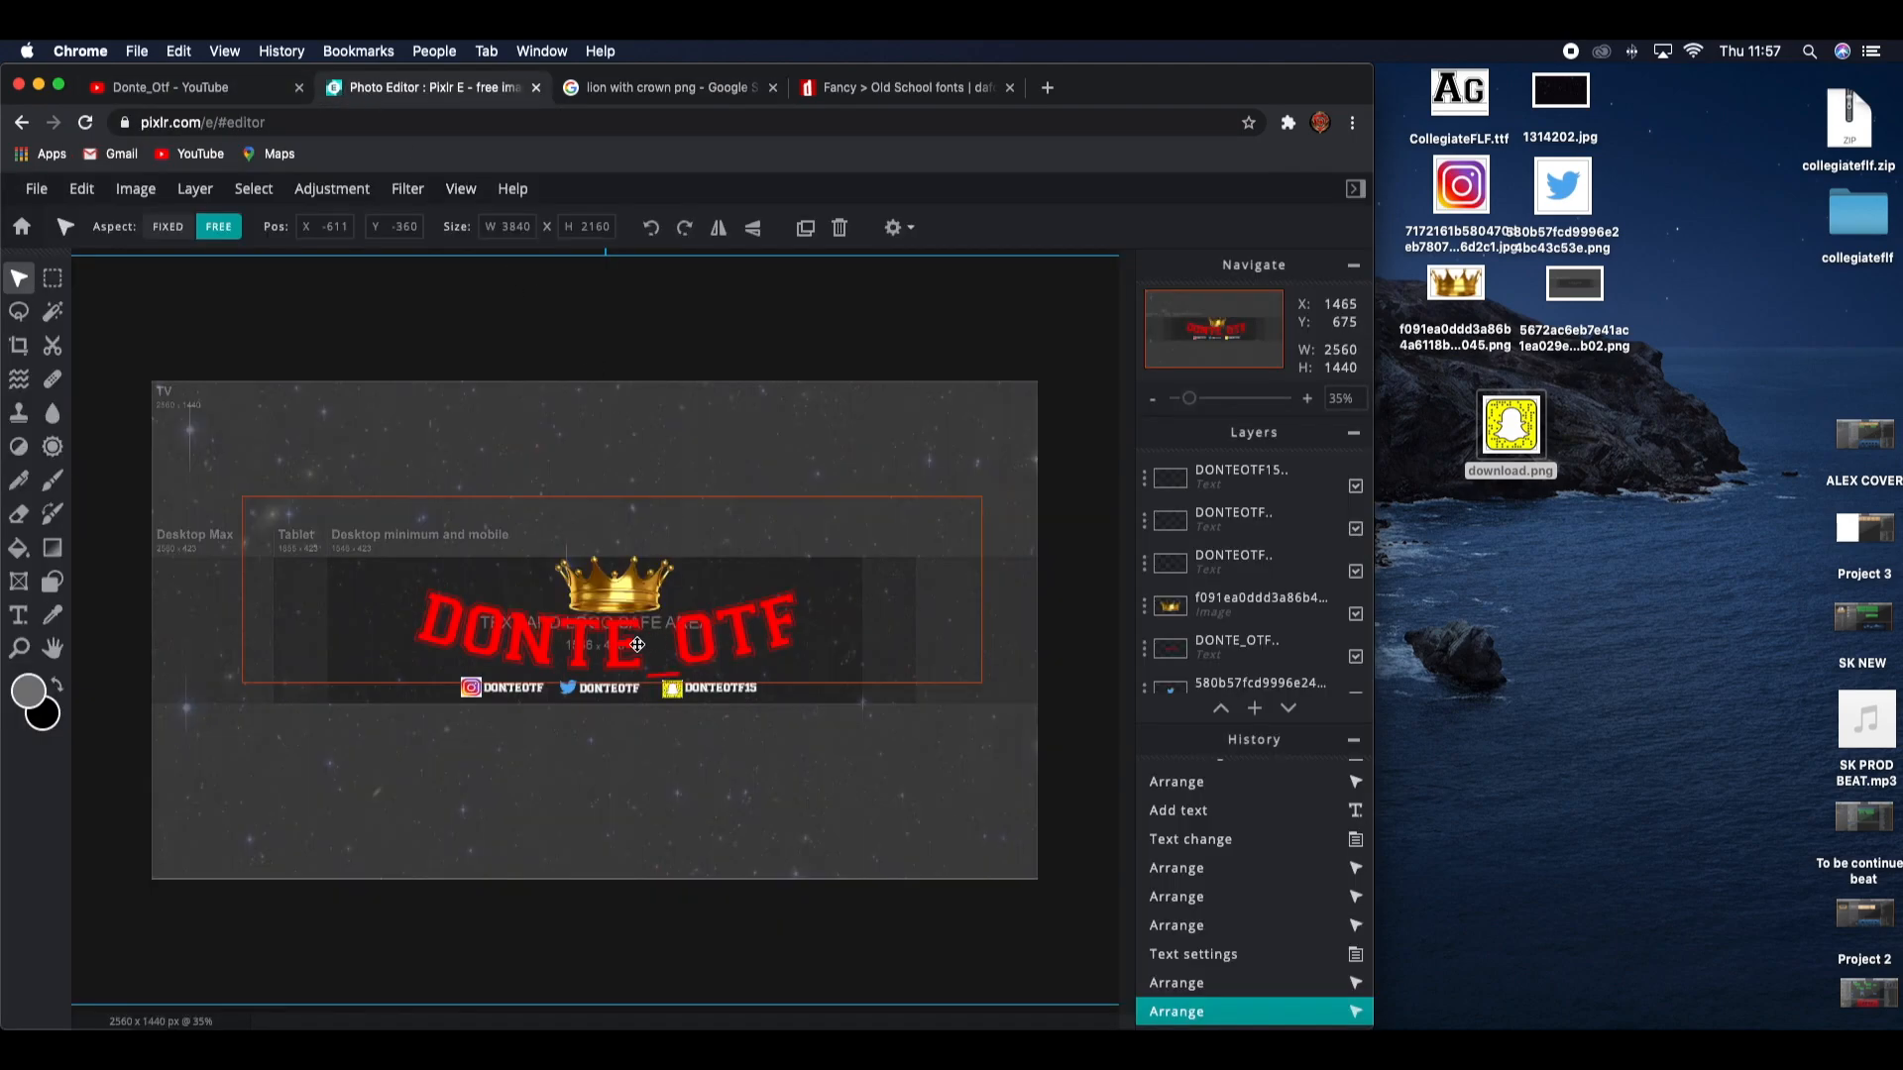
pyautogui.scroll(-3, 968, 552)
pyautogui.scroll(5, 968, 552)
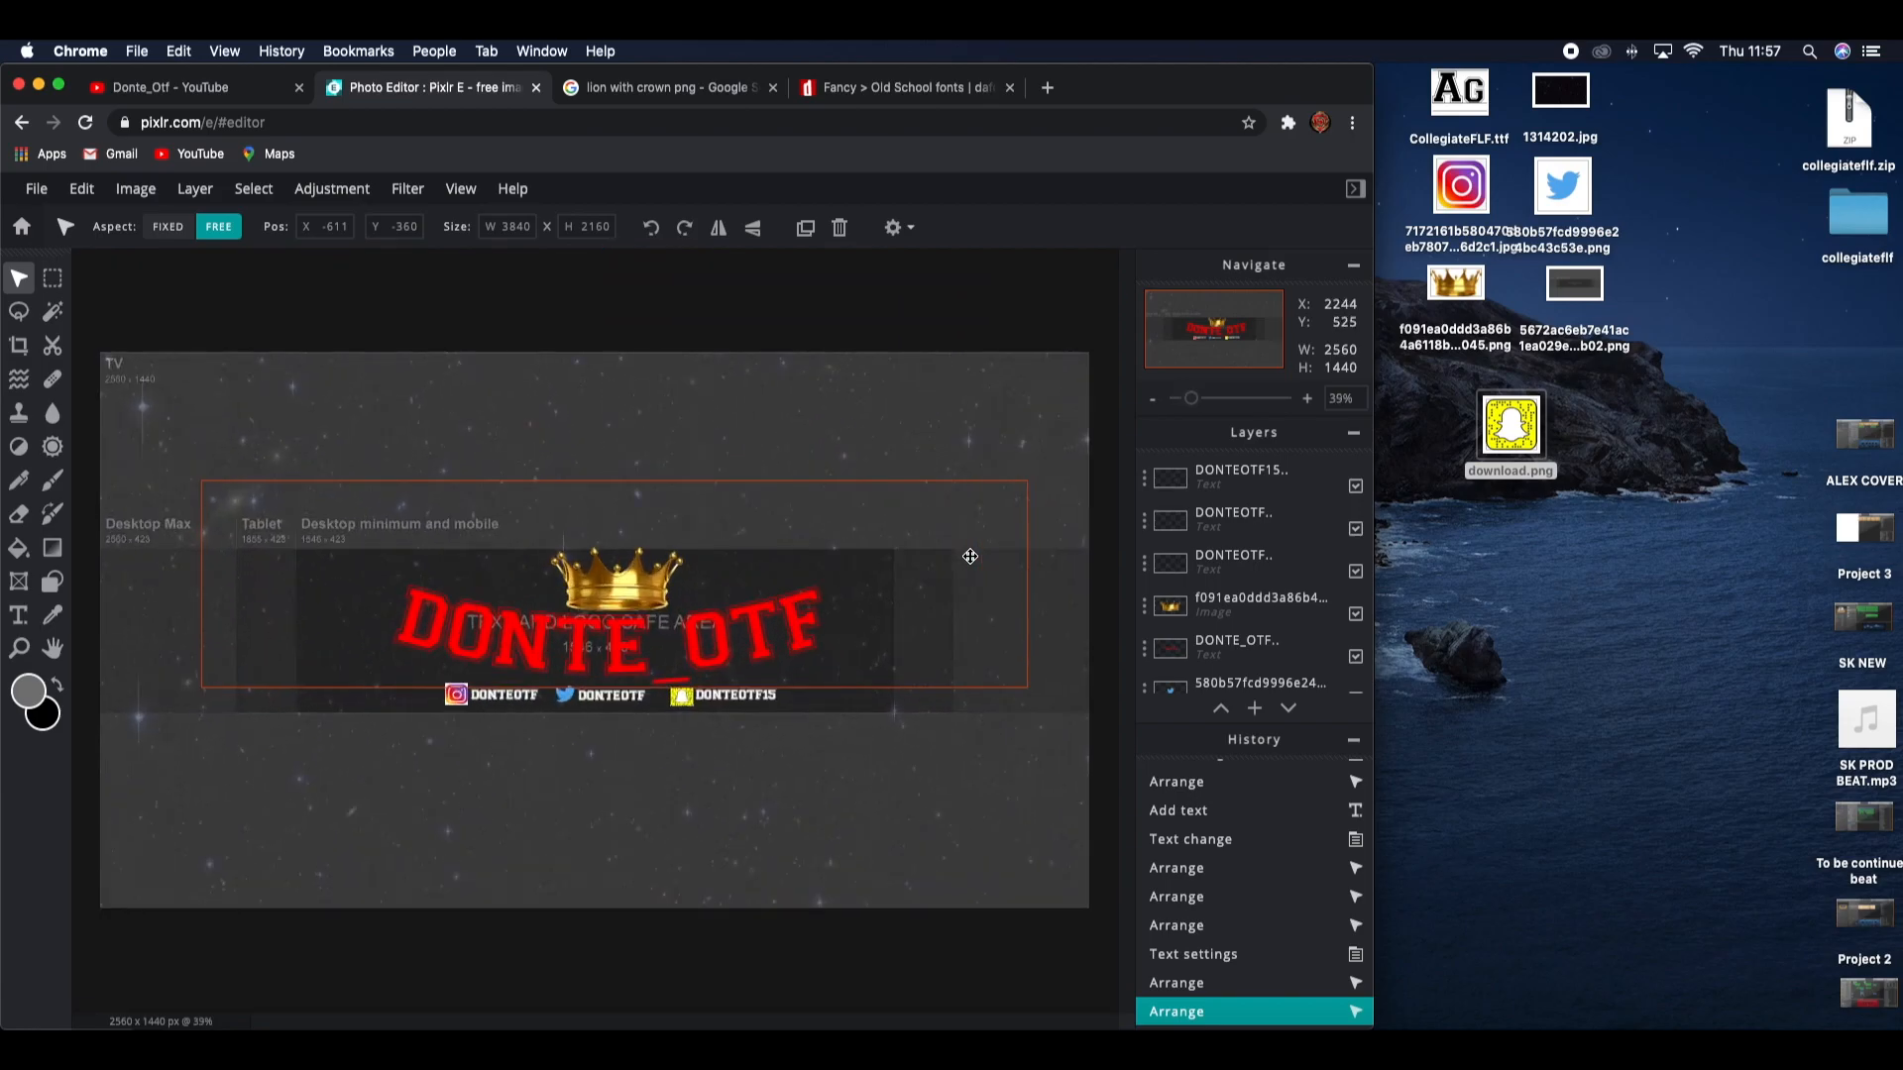
pyautogui.moveTo(644, 1021); pyautogui.dragTo(431, 992)
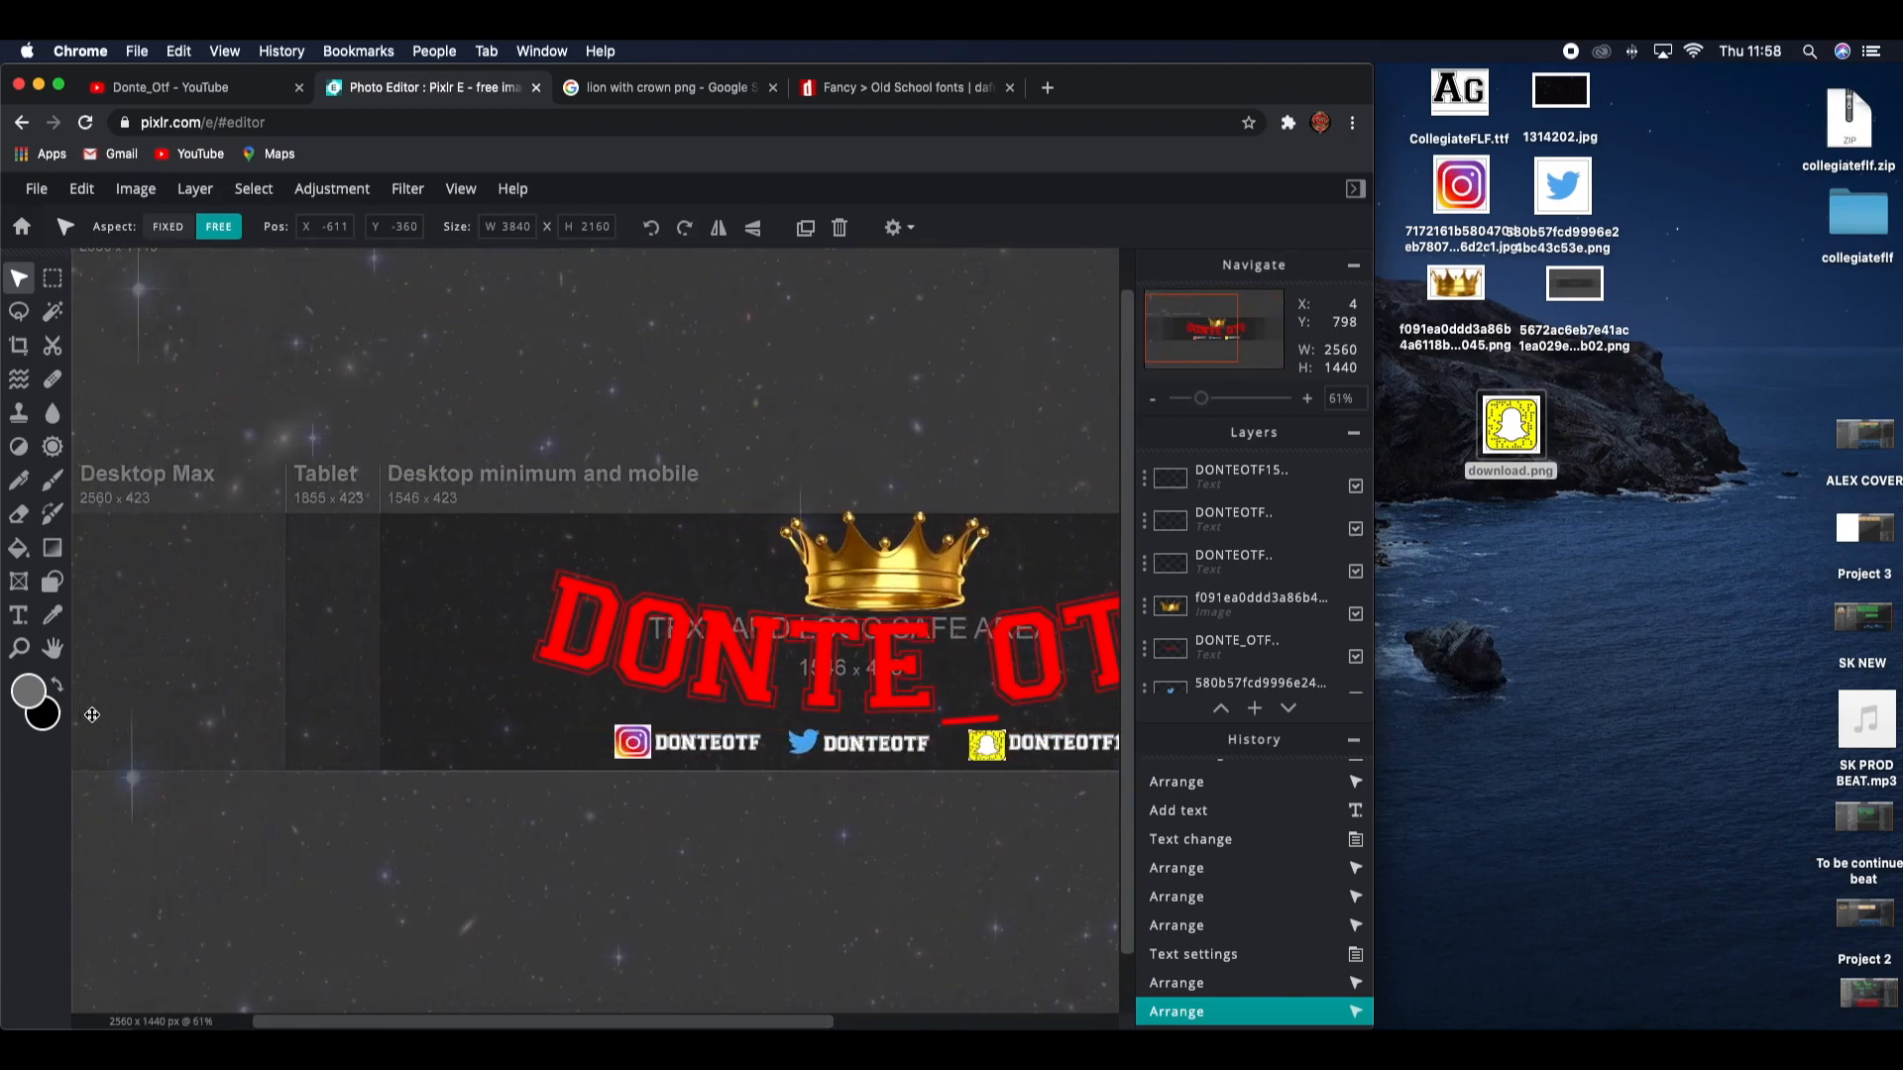
pyautogui.moveTo(719, 1021); pyautogui.dragTo(1053, 976)
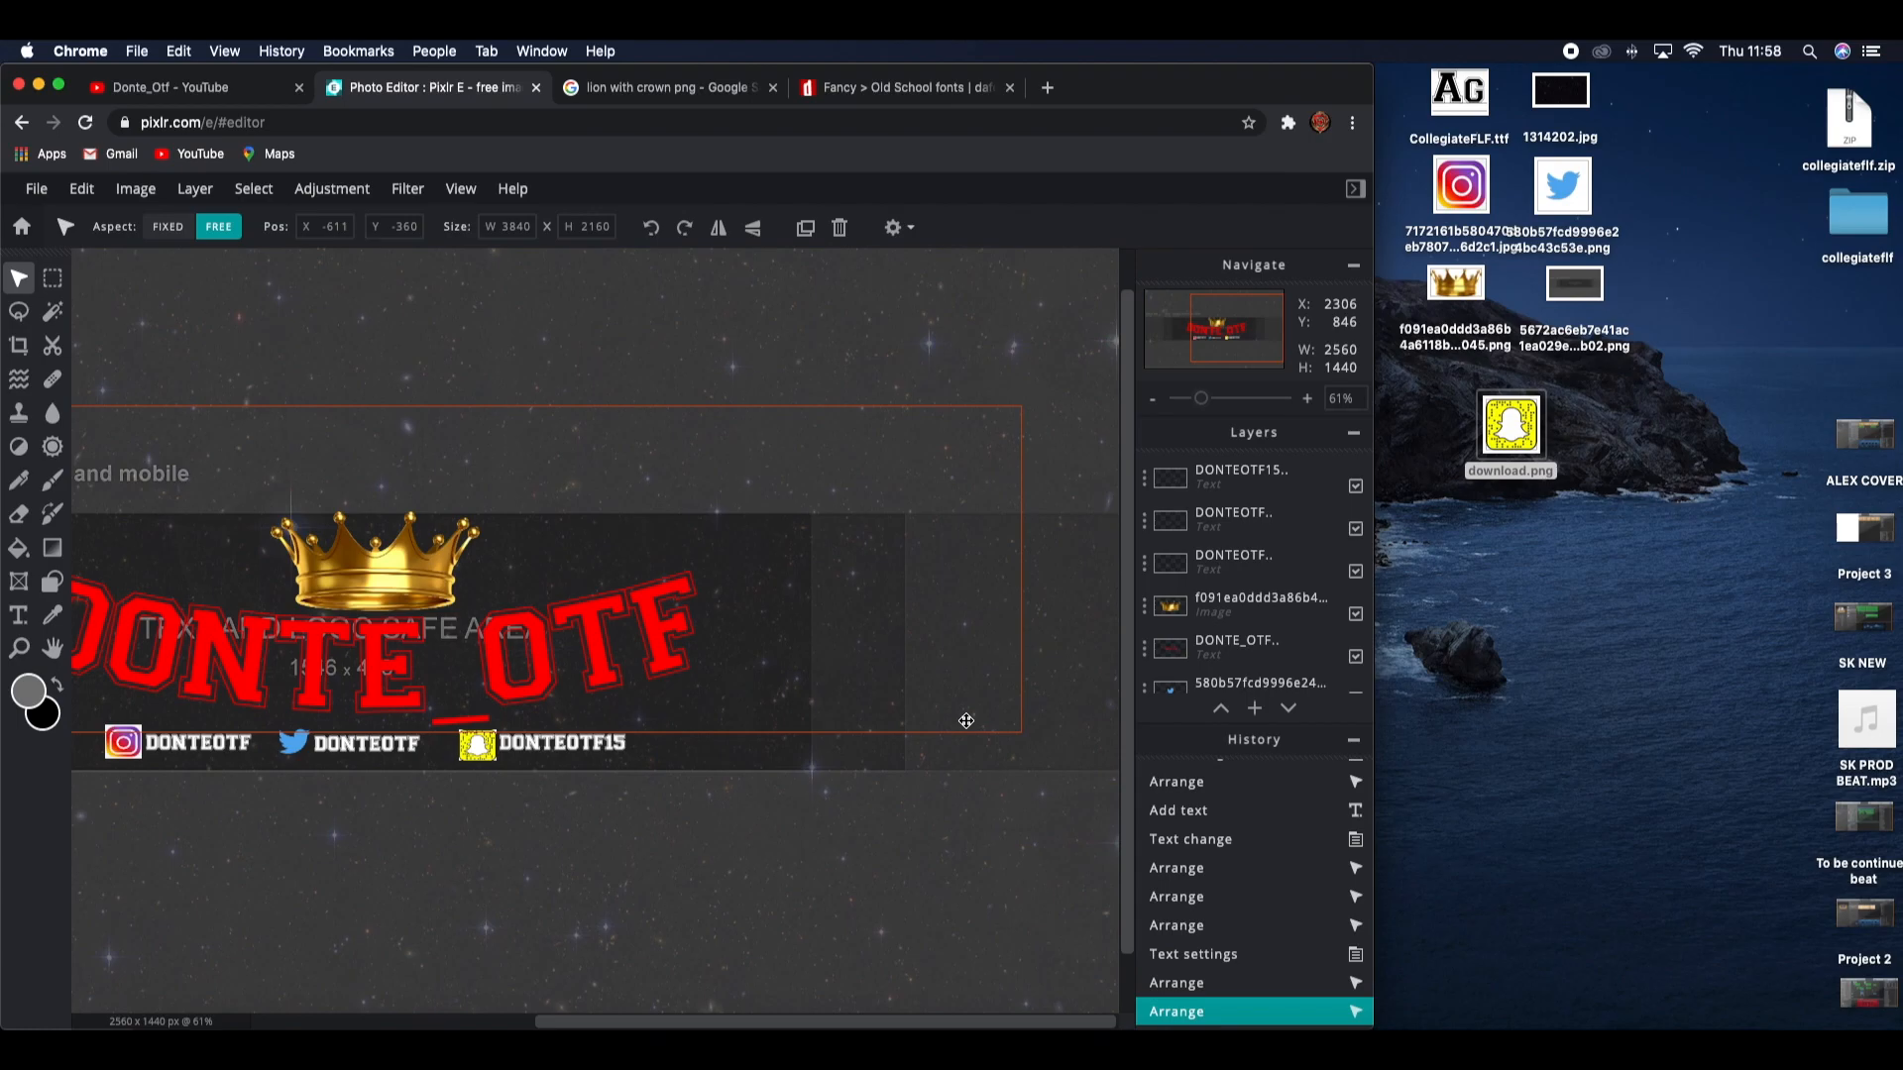
# Step: Save the round black-and-white crowned lion badge from the image results to the desktop and add it to the current Pixlr banner as a layer
pyautogui.click(620, 91)
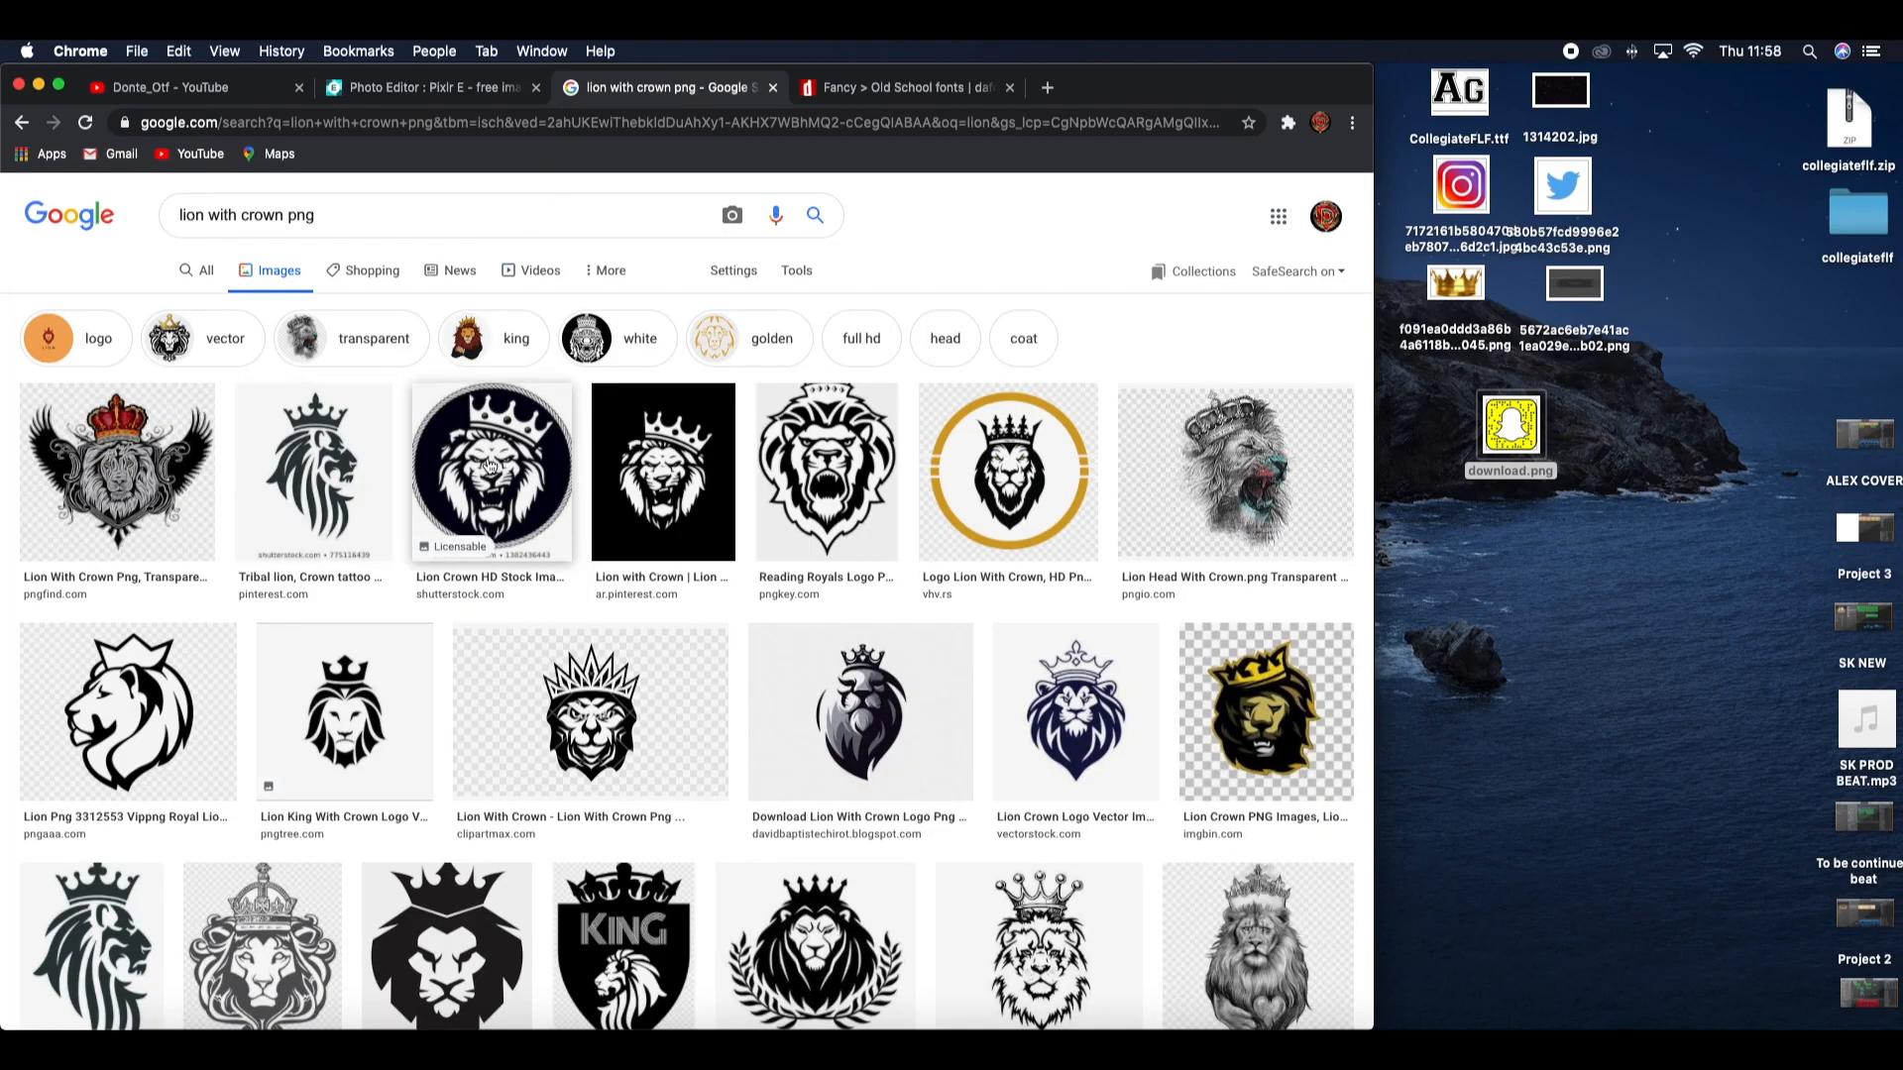
pyautogui.moveTo(493, 456); pyautogui.dragTo(1619, 436)
pyautogui.click(446, 91)
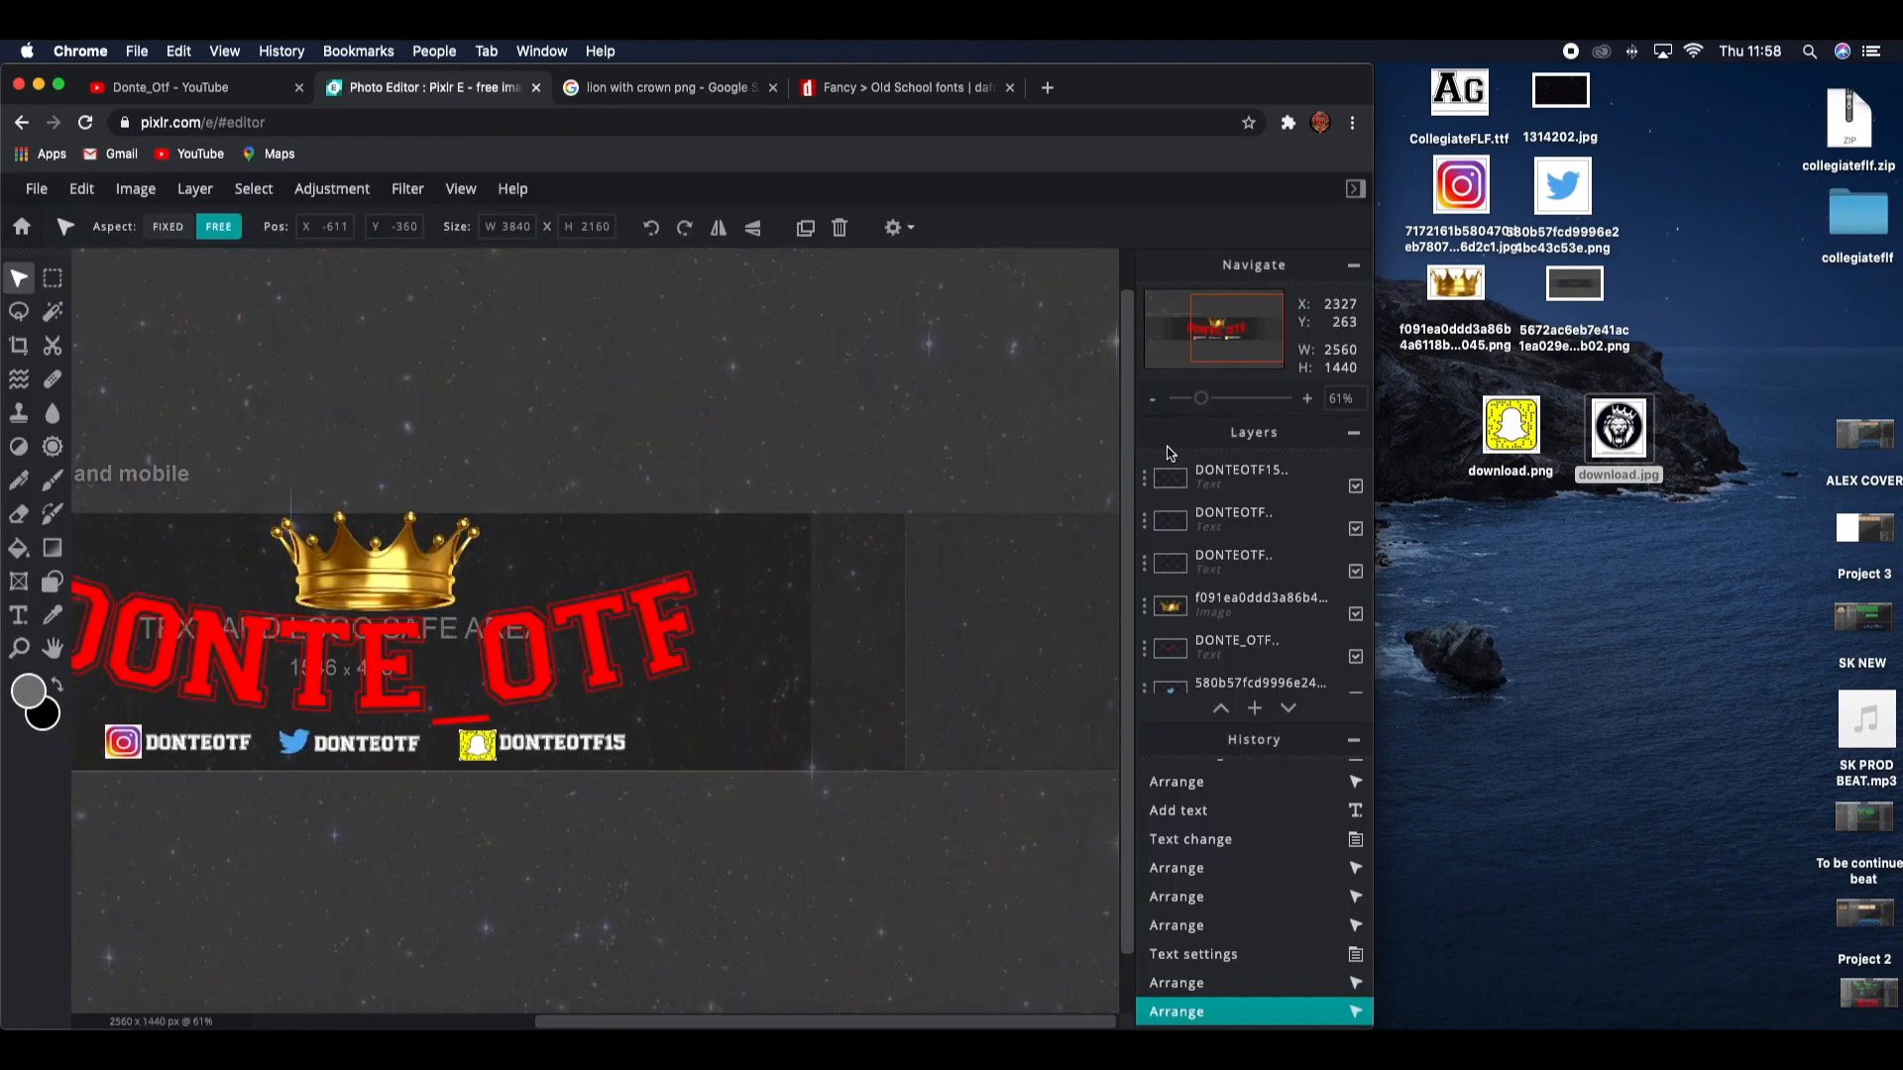
pyautogui.moveTo(1618, 431); pyautogui.dragTo(828, 623)
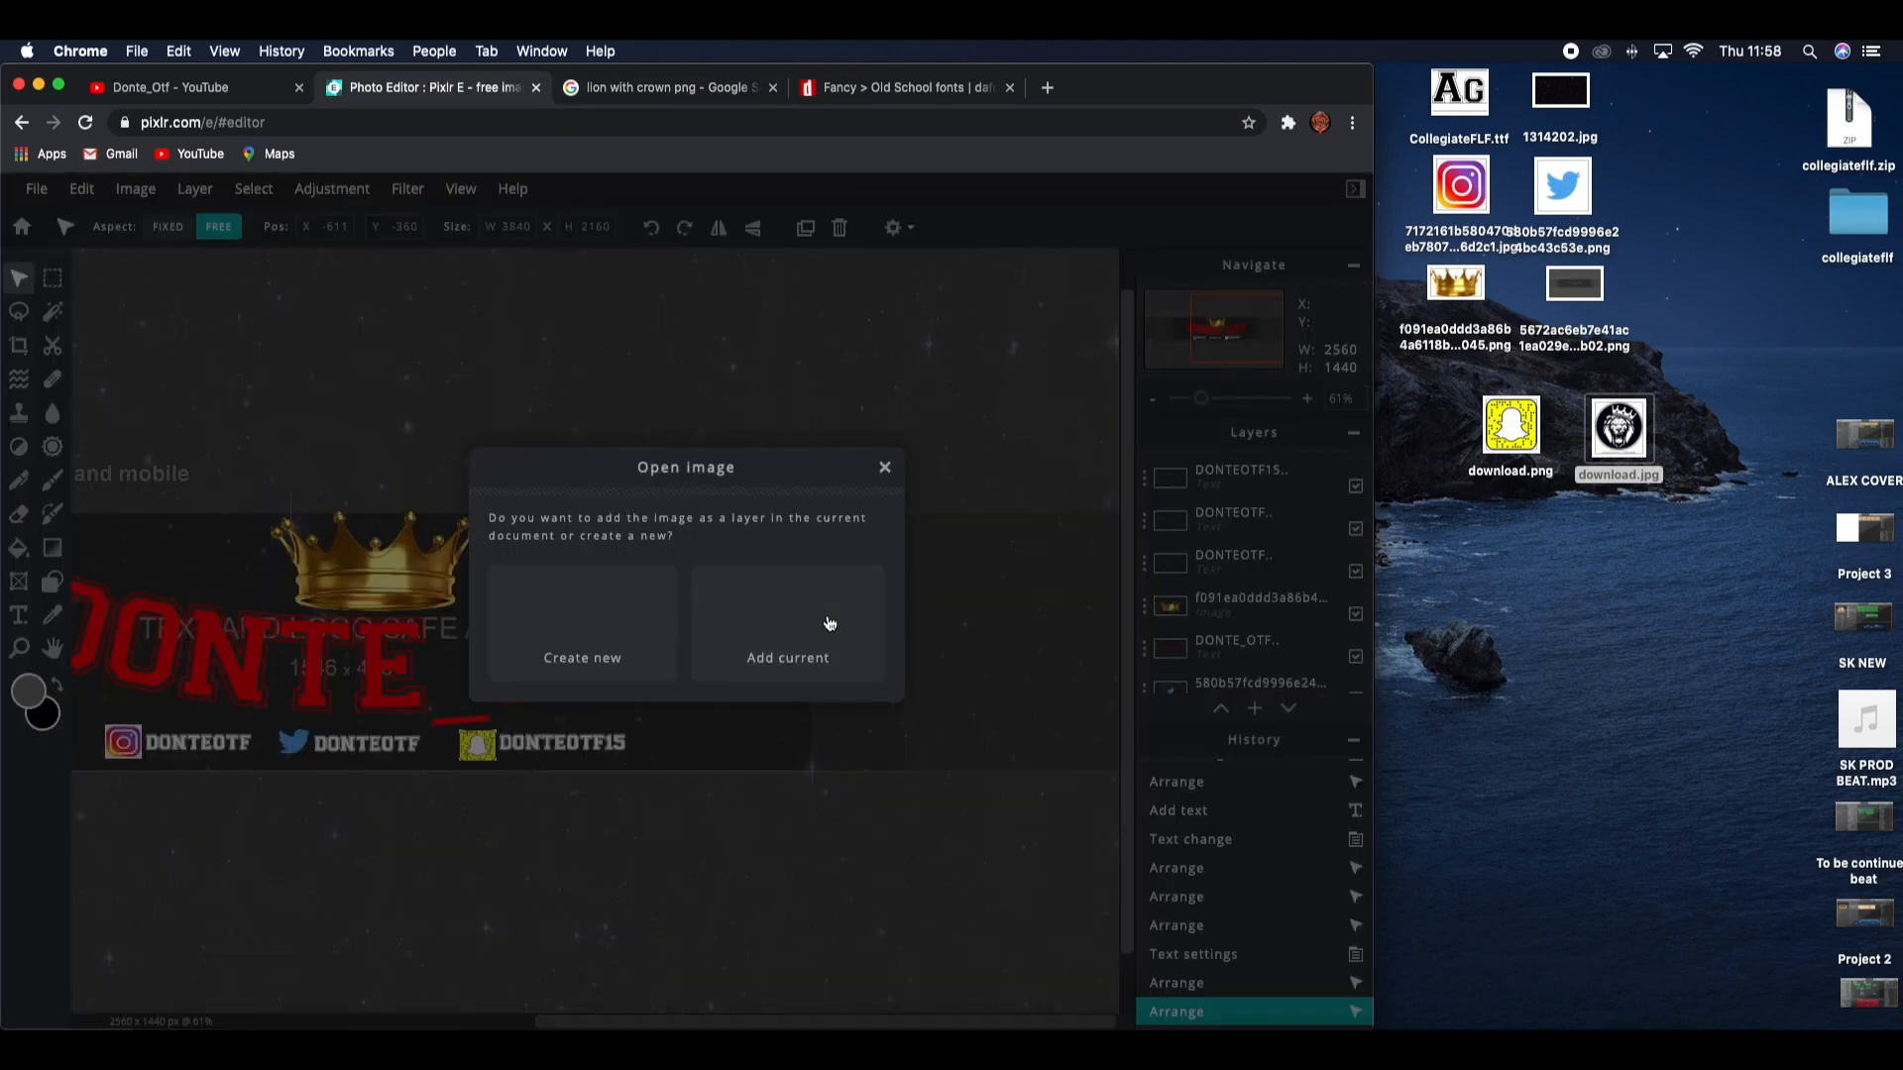
pyautogui.click(826, 624)
# Step: Move the curved channel name down out of the way and place the lion image near the banner's right end, at about X 2211, Y 509
pyautogui.moveTo(587, 578); pyautogui.dragTo(622, 577)
pyautogui.scroll(-5, 1214, 650)
pyautogui.scroll(-1, 1213, 649)
pyautogui.click(1209, 555)
pyautogui.moveTo(612, 575); pyautogui.dragTo(600, 810)
pyautogui.moveTo(610, 607); pyautogui.dragTo(952, 573)
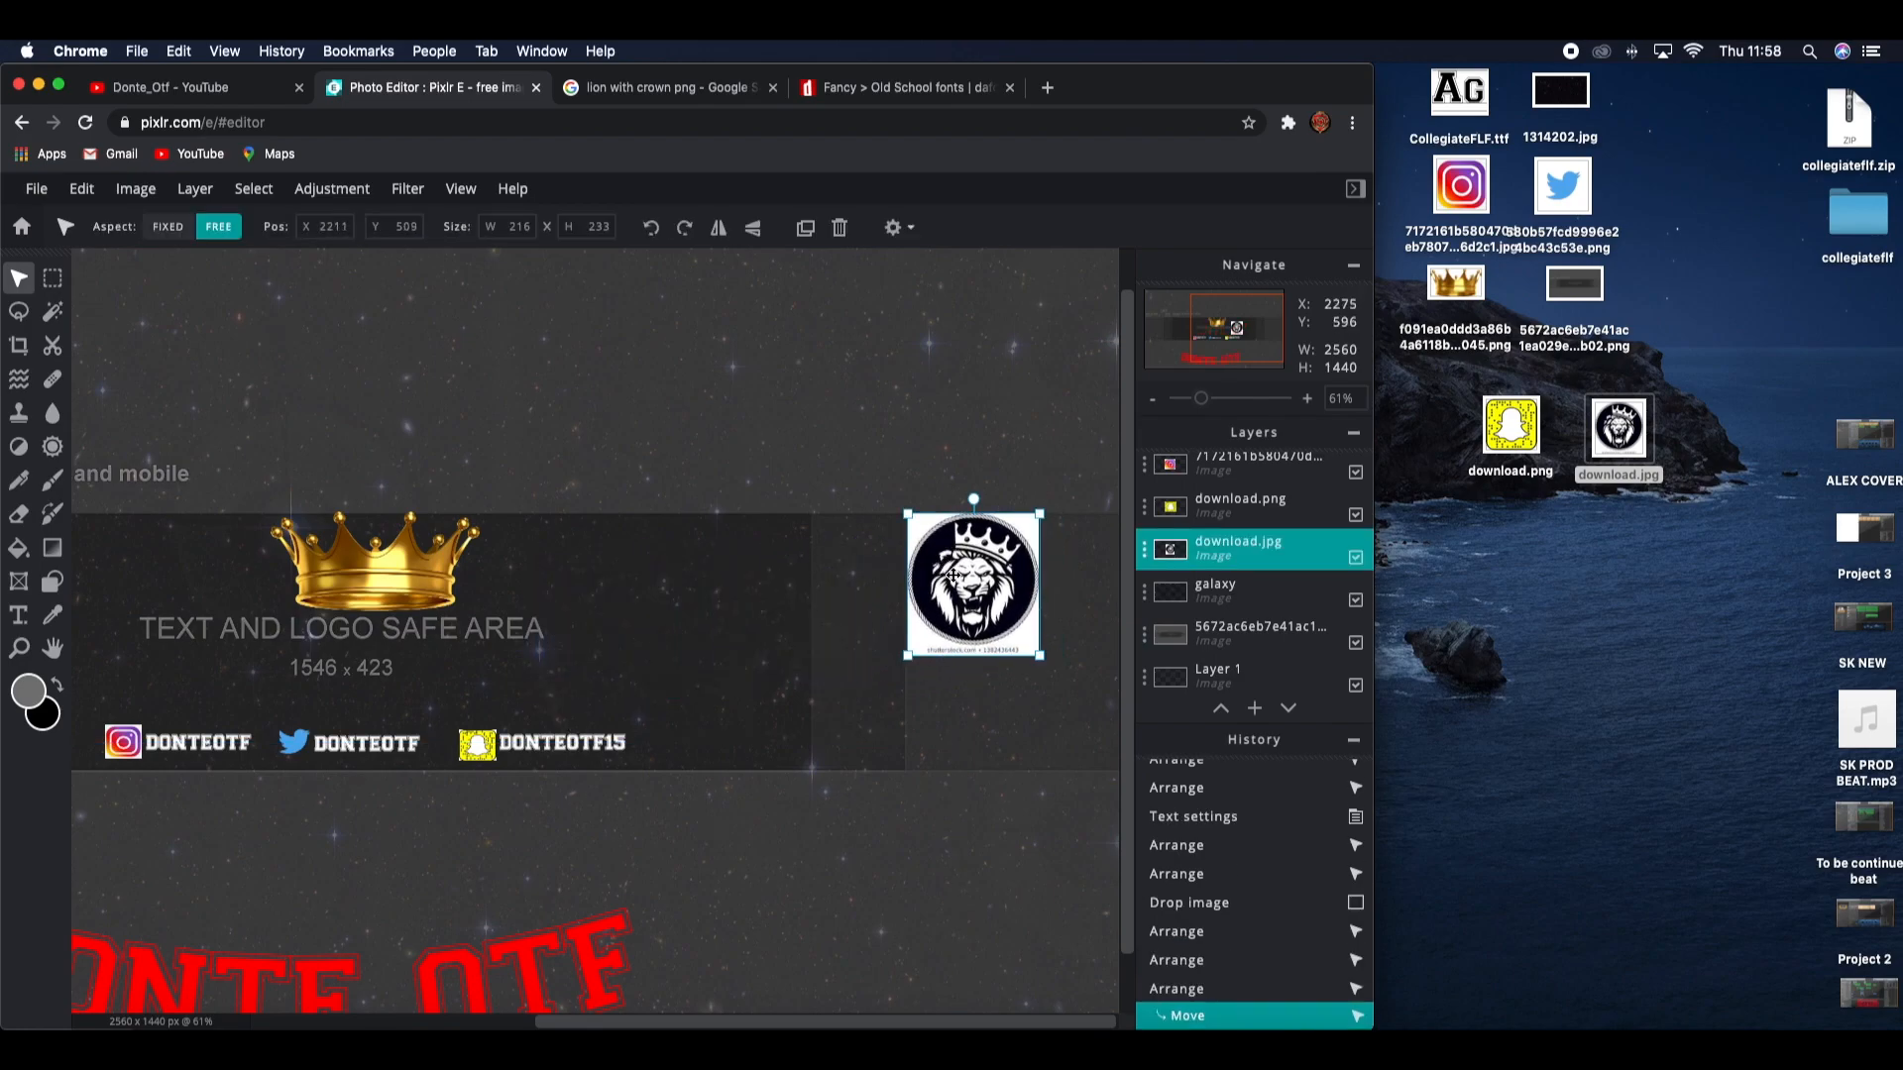
# Step: Enlarge the lion image to about 507 x 411 px and move it to about X 2053, Y 512 at the banner's right end
pyautogui.moveTo(1041, 656); pyautogui.dragTo(1115, 786)
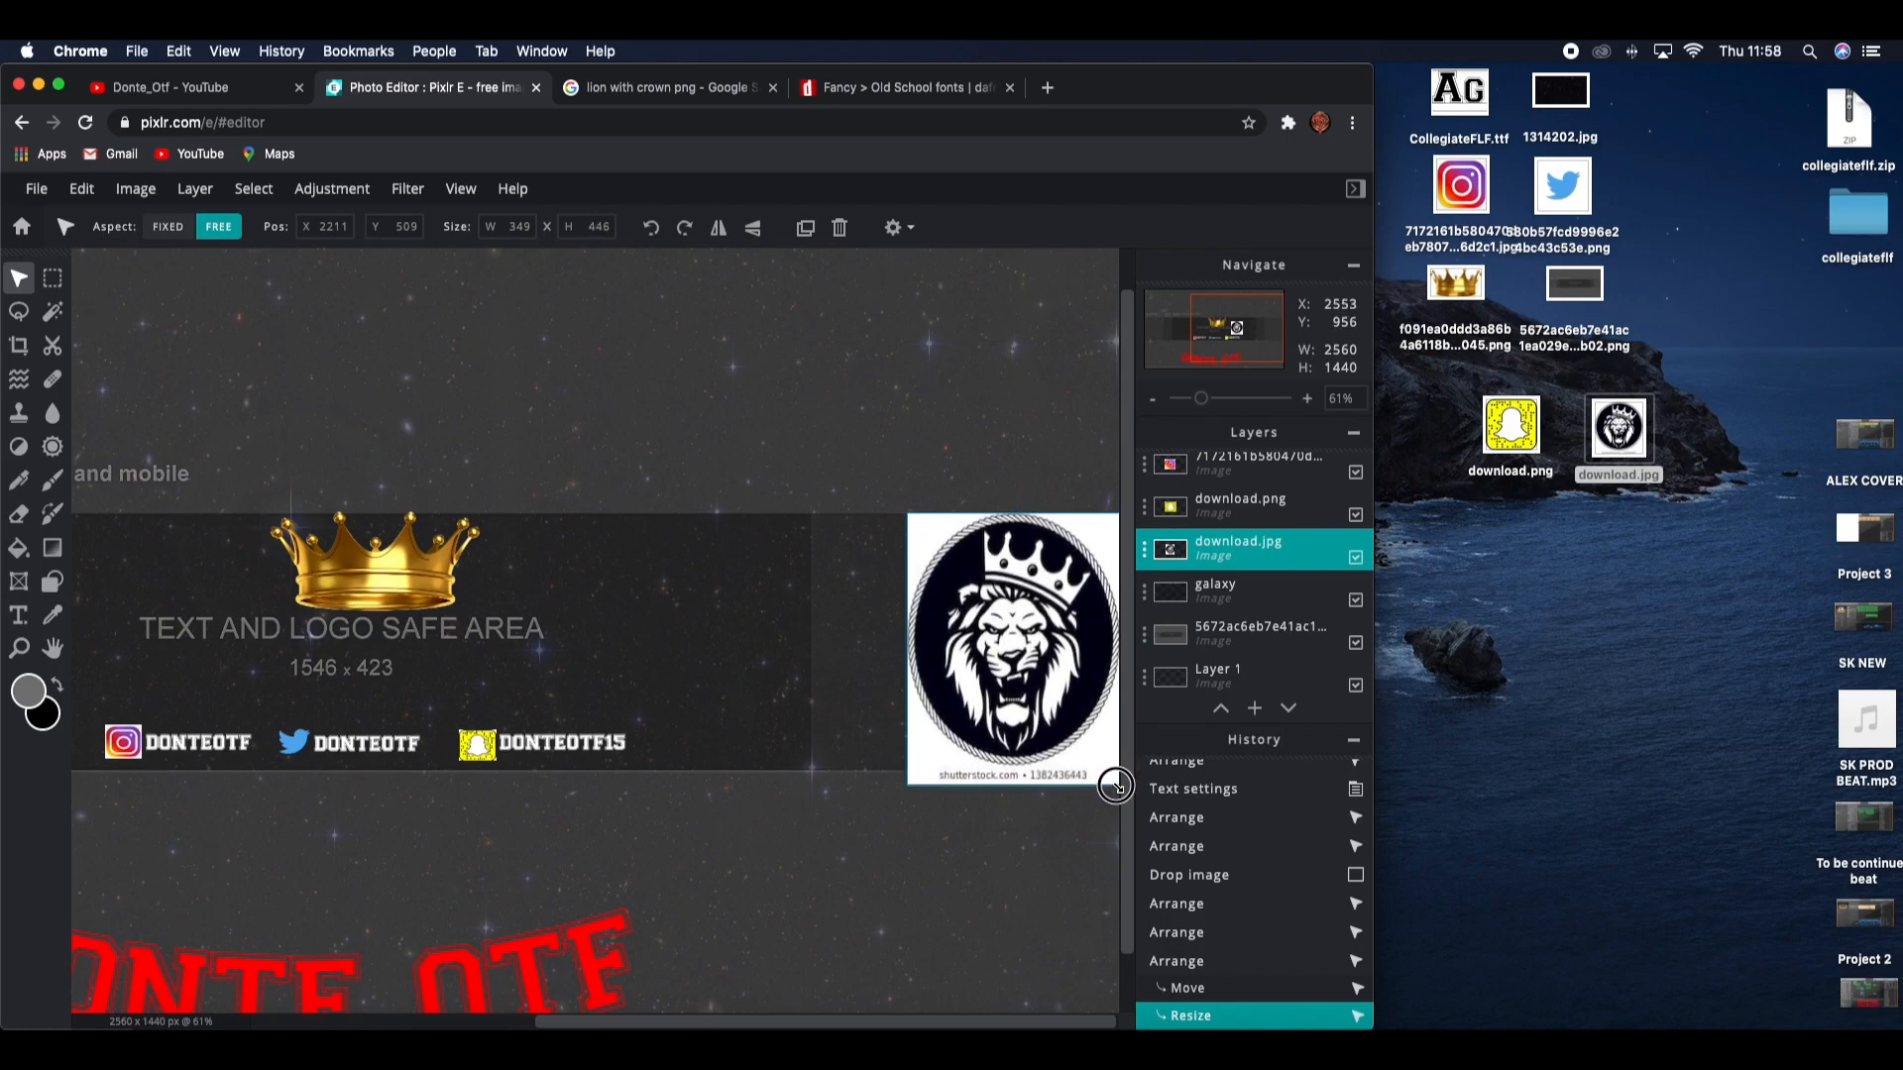
pyautogui.moveTo(1114, 785); pyautogui.dragTo(1115, 785)
pyautogui.moveTo(912, 658); pyautogui.dragTo(807, 658)
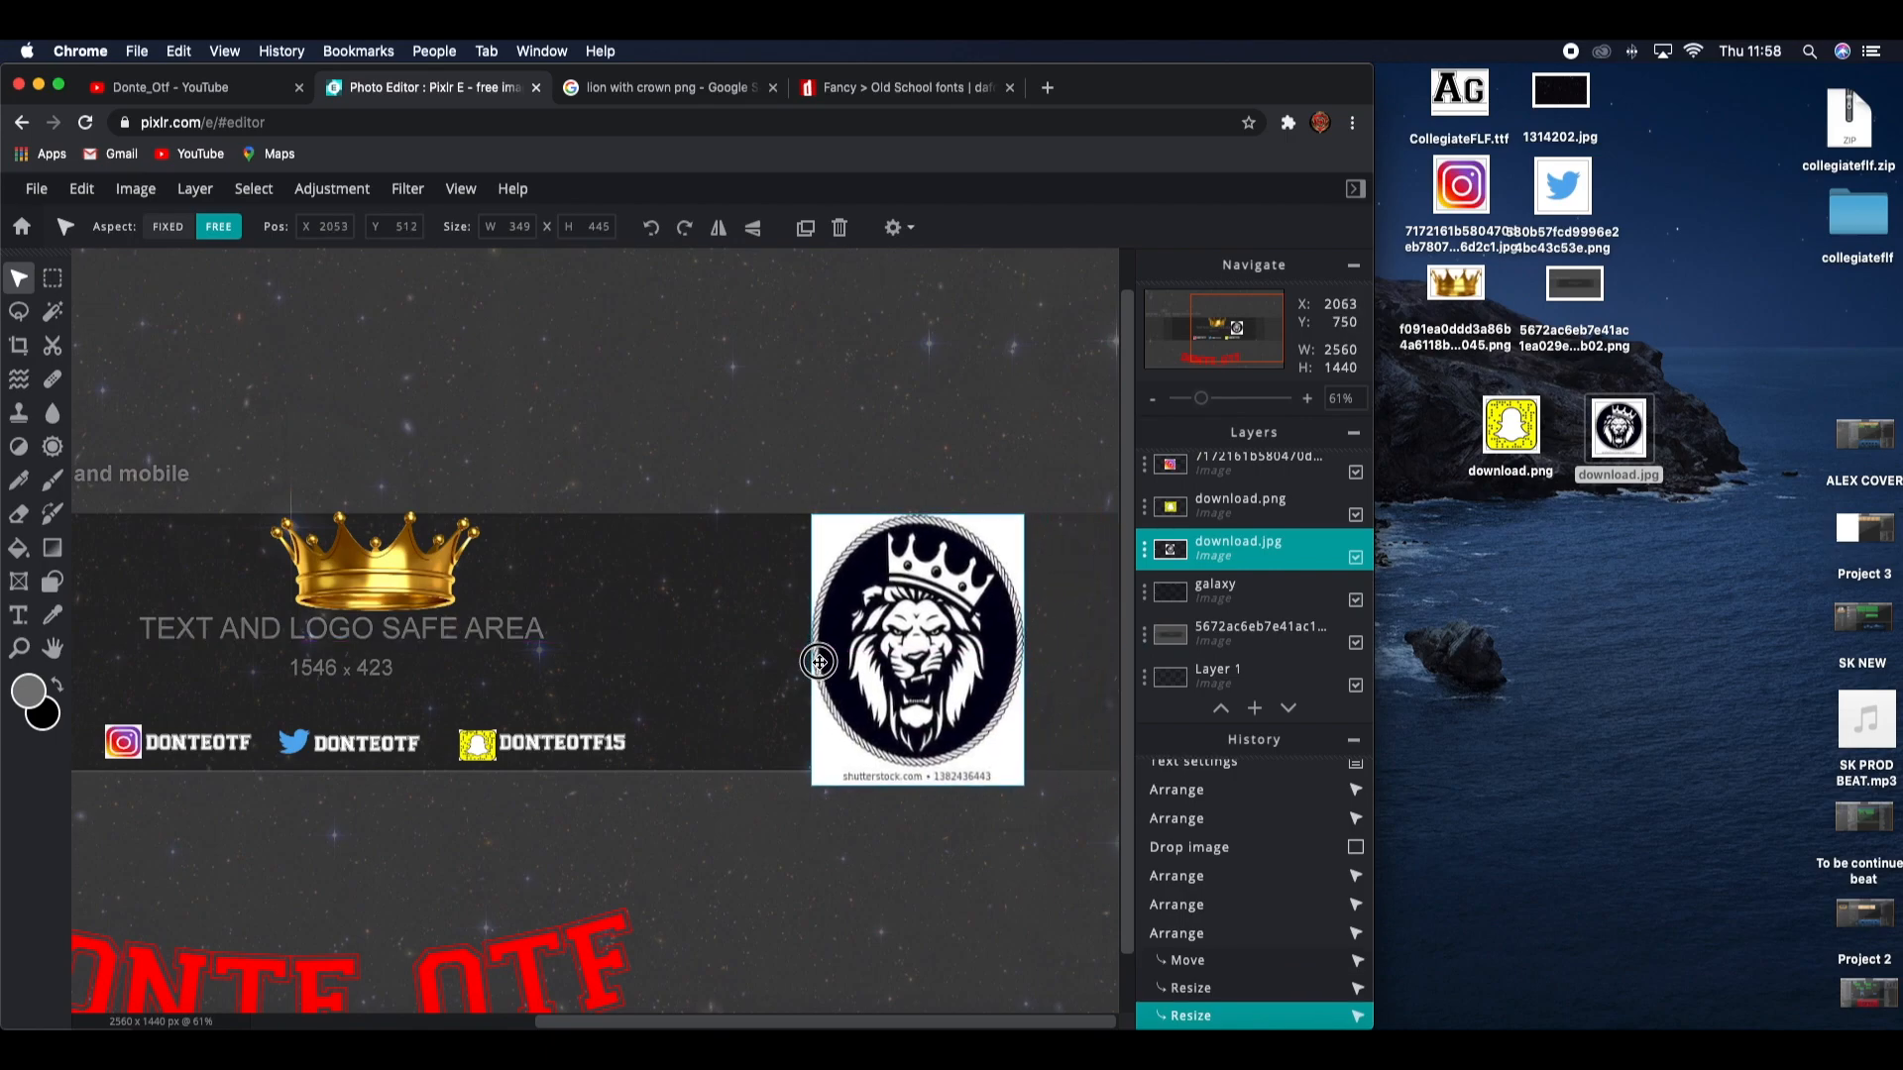
pyautogui.moveTo(1024, 785); pyautogui.dragTo(1124, 778)
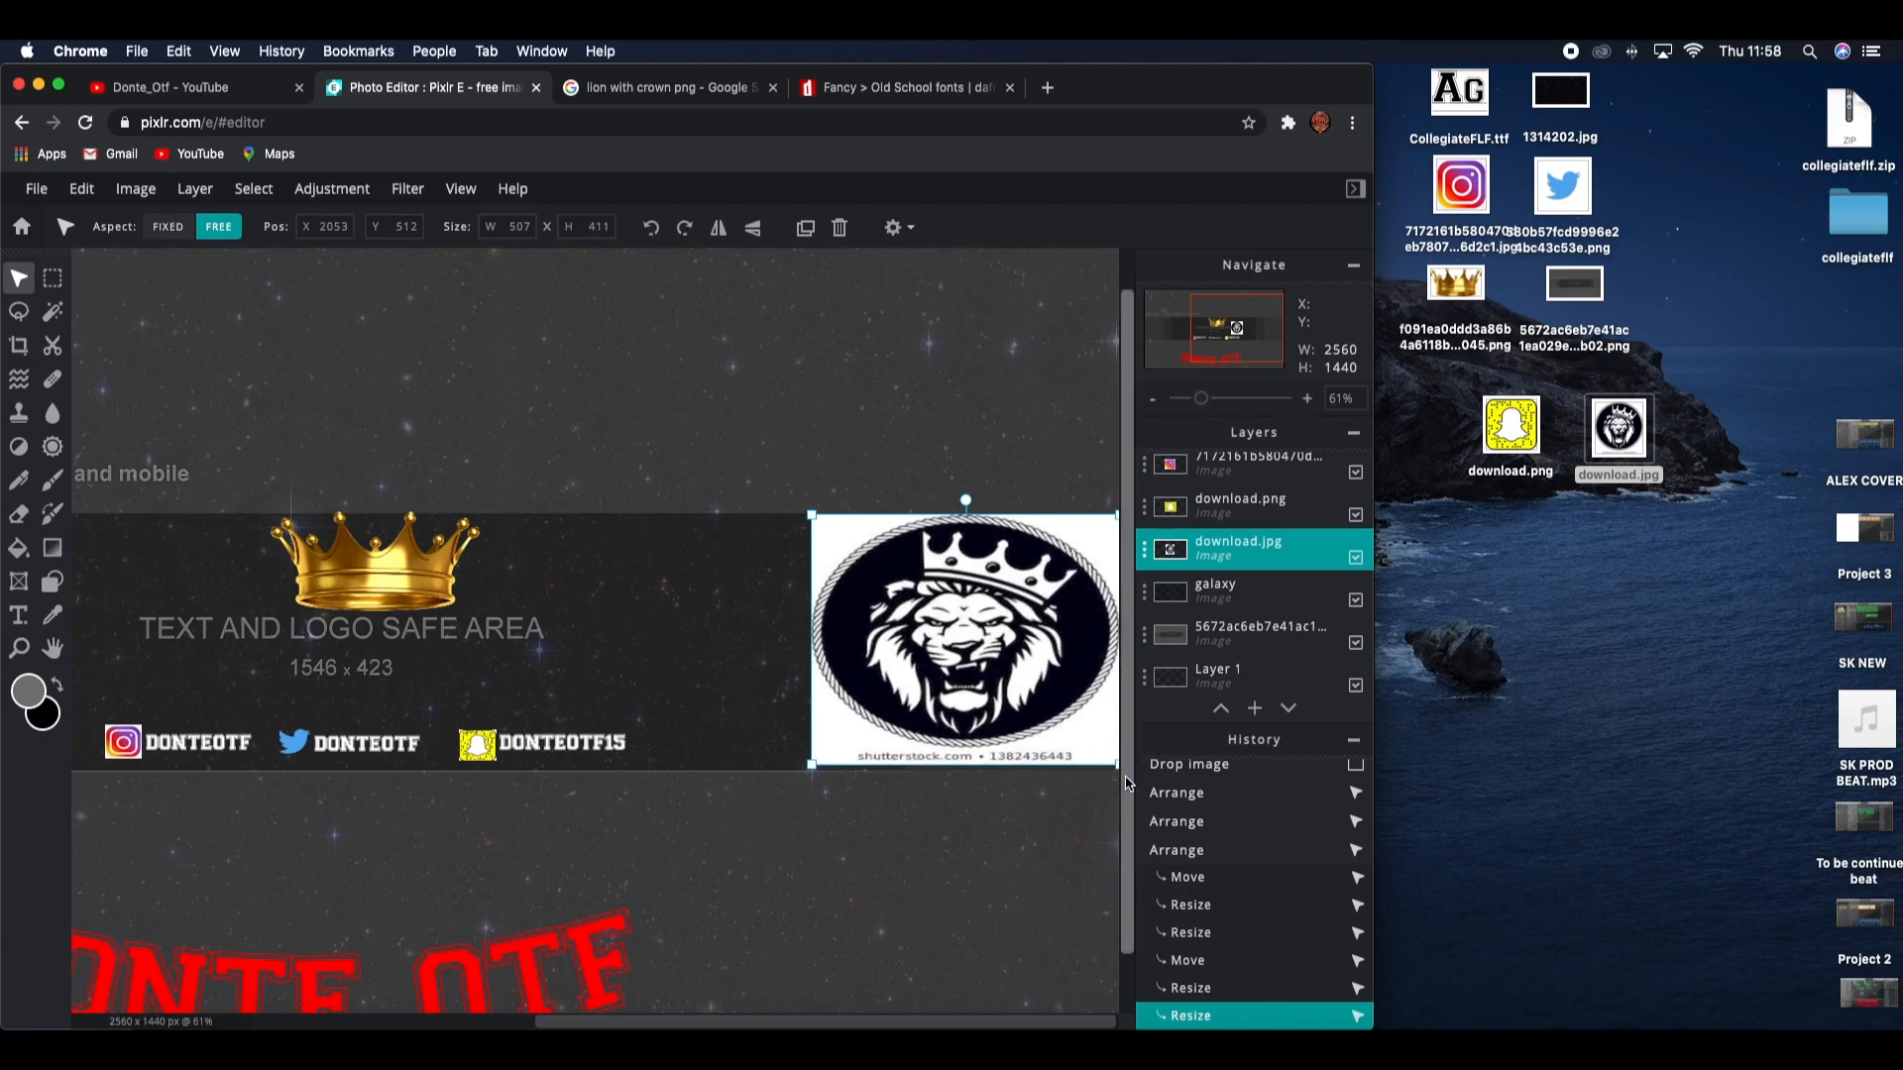
# Step: Move the curved channel name back beneath the crown and resize the lion image to about 500 x 439 px
pyautogui.moveTo(551, 944); pyautogui.dragTo(656, 624)
pyautogui.click(690, 895)
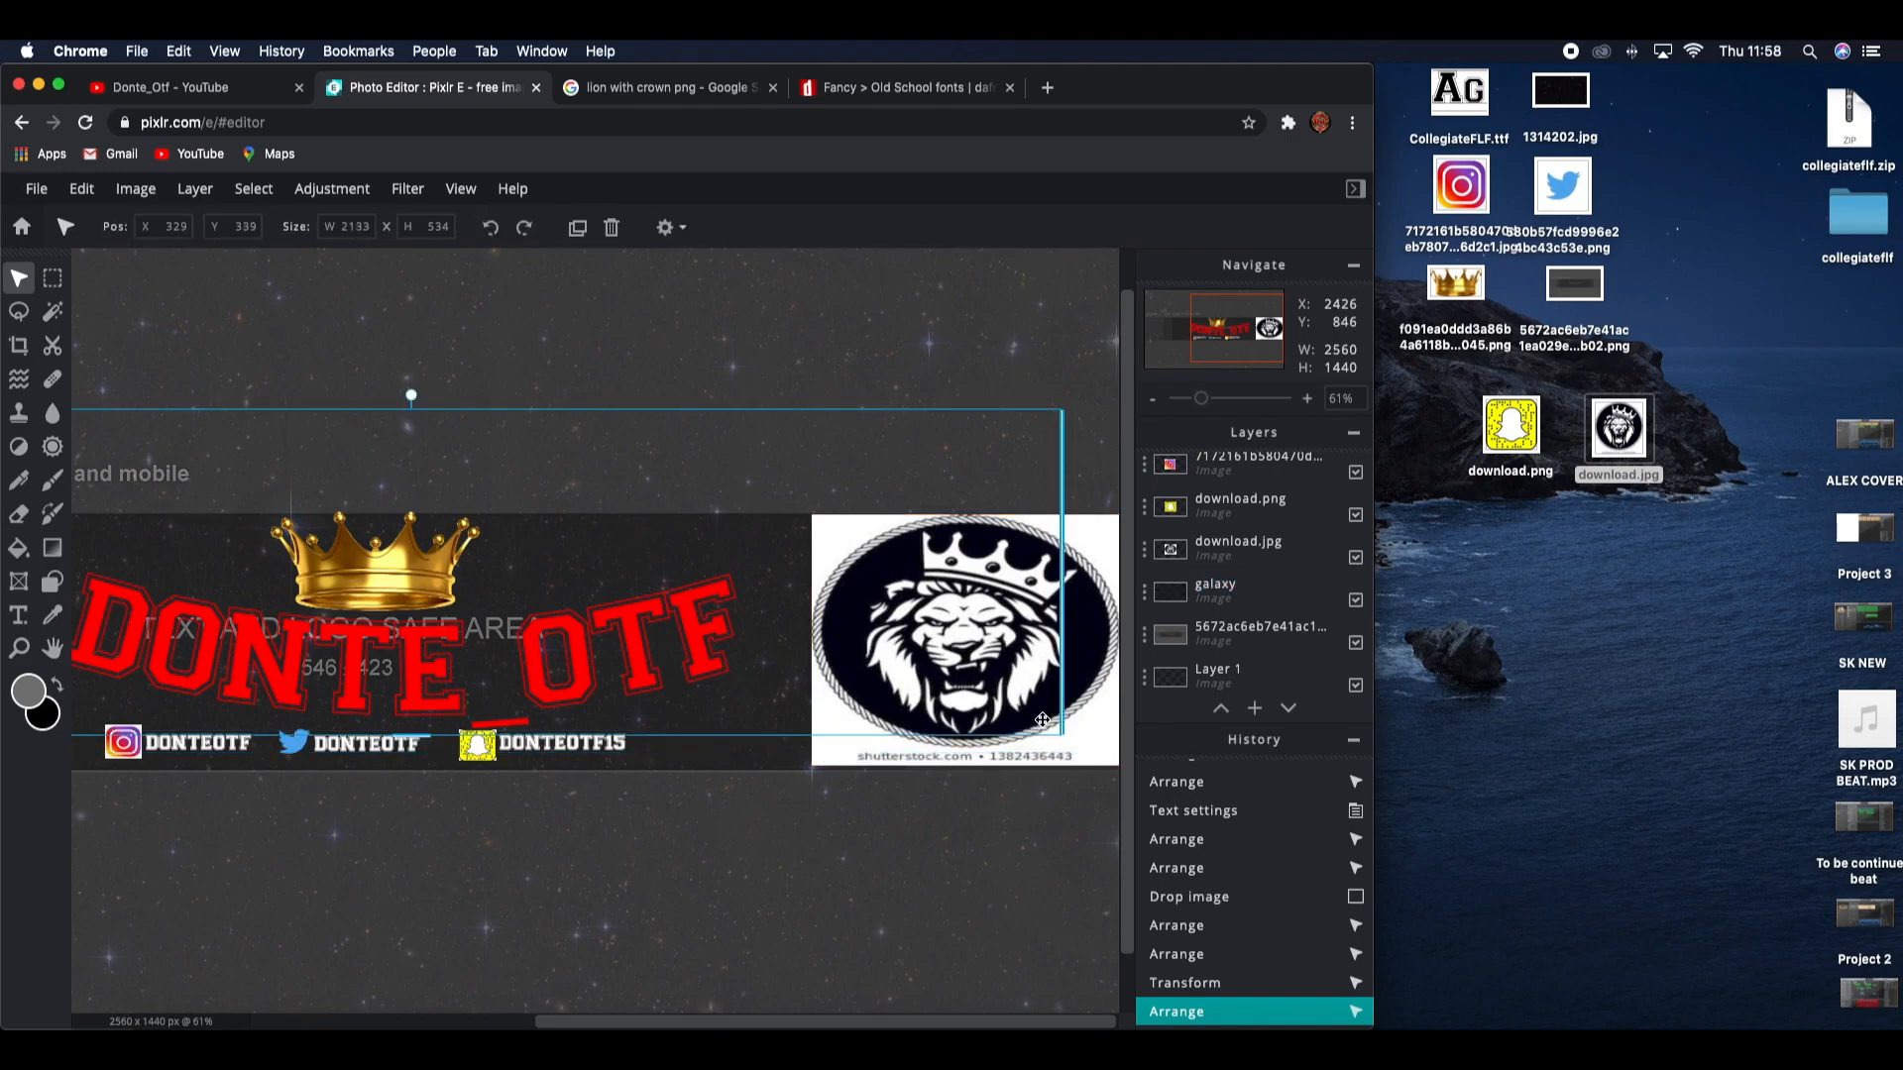
pyautogui.click(1092, 715)
pyautogui.moveTo(811, 766); pyautogui.dragTo(815, 783)
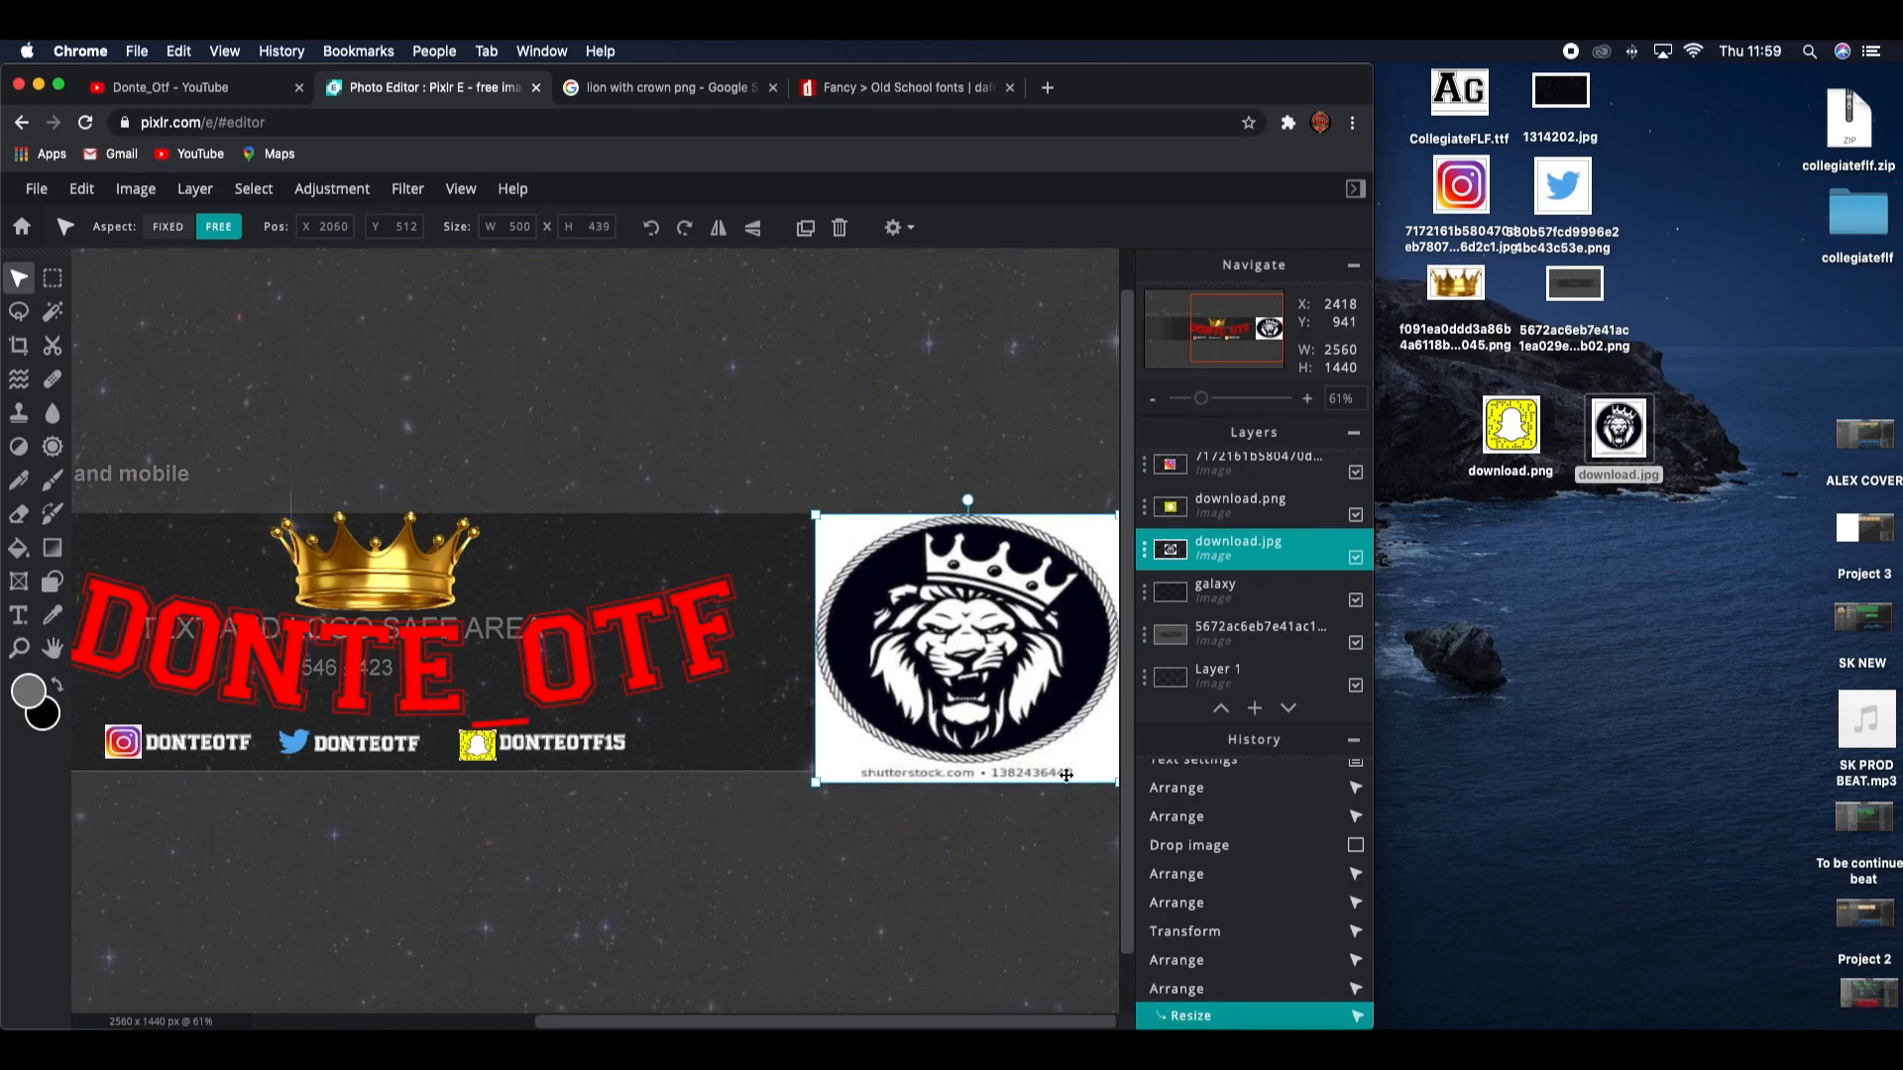
pyautogui.click(845, 809)
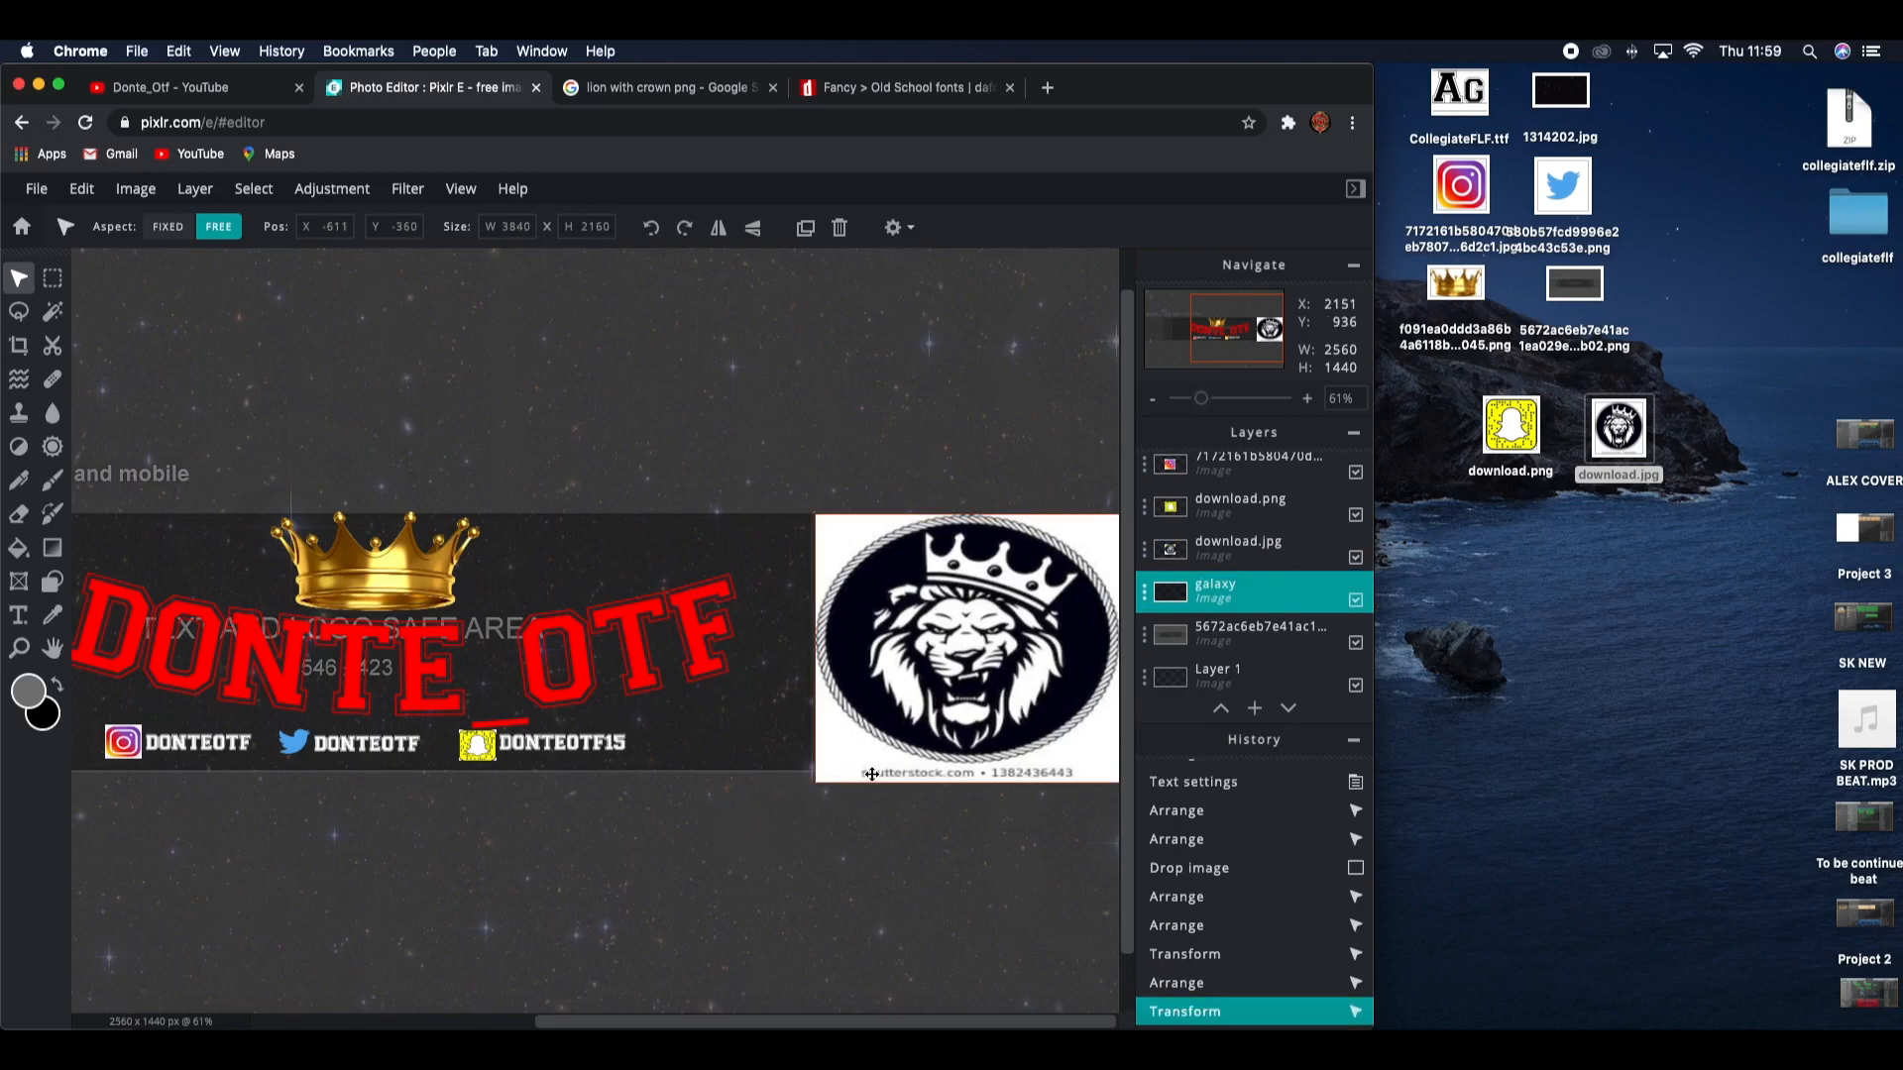
# Step: Copy the lion image and paste the duplicate above the galaxy layer
pyautogui.scroll(-10, 294, 650)
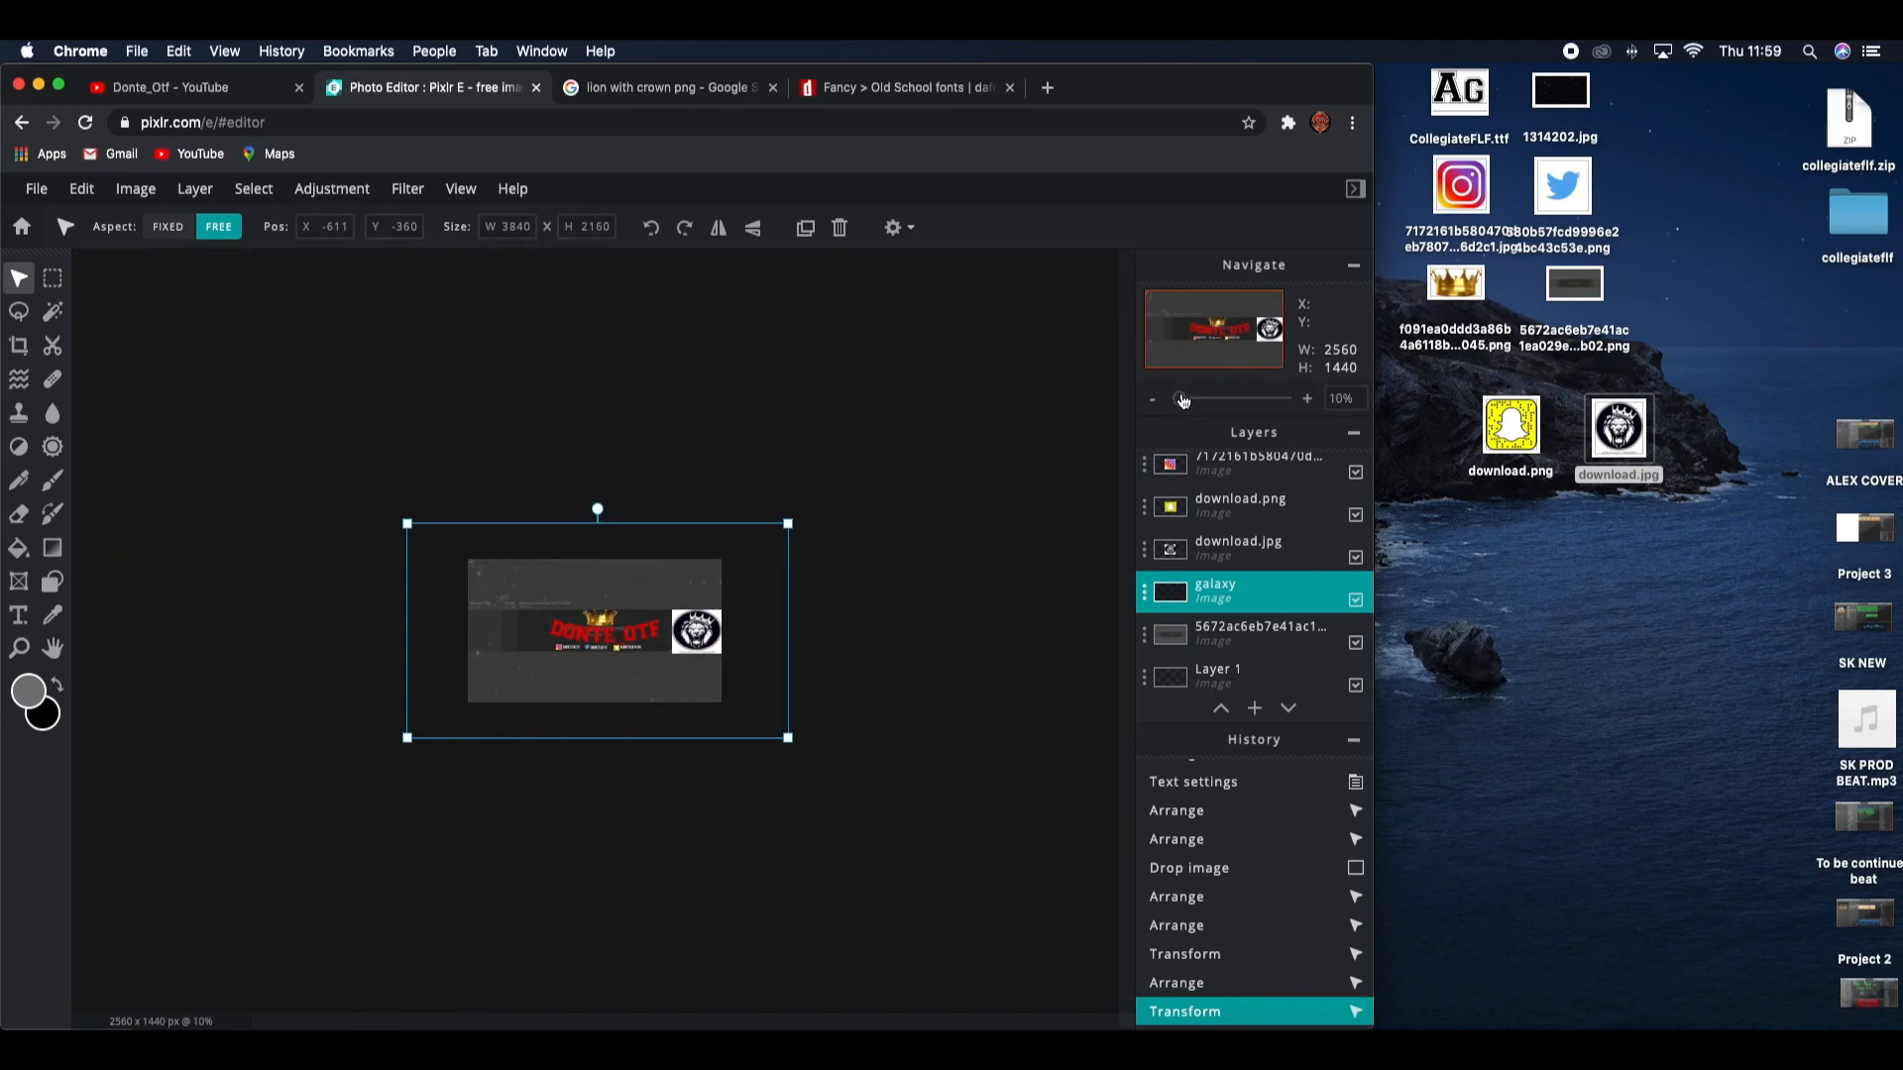
pyautogui.moveTo(1182, 398); pyautogui.dragTo(1188, 398)
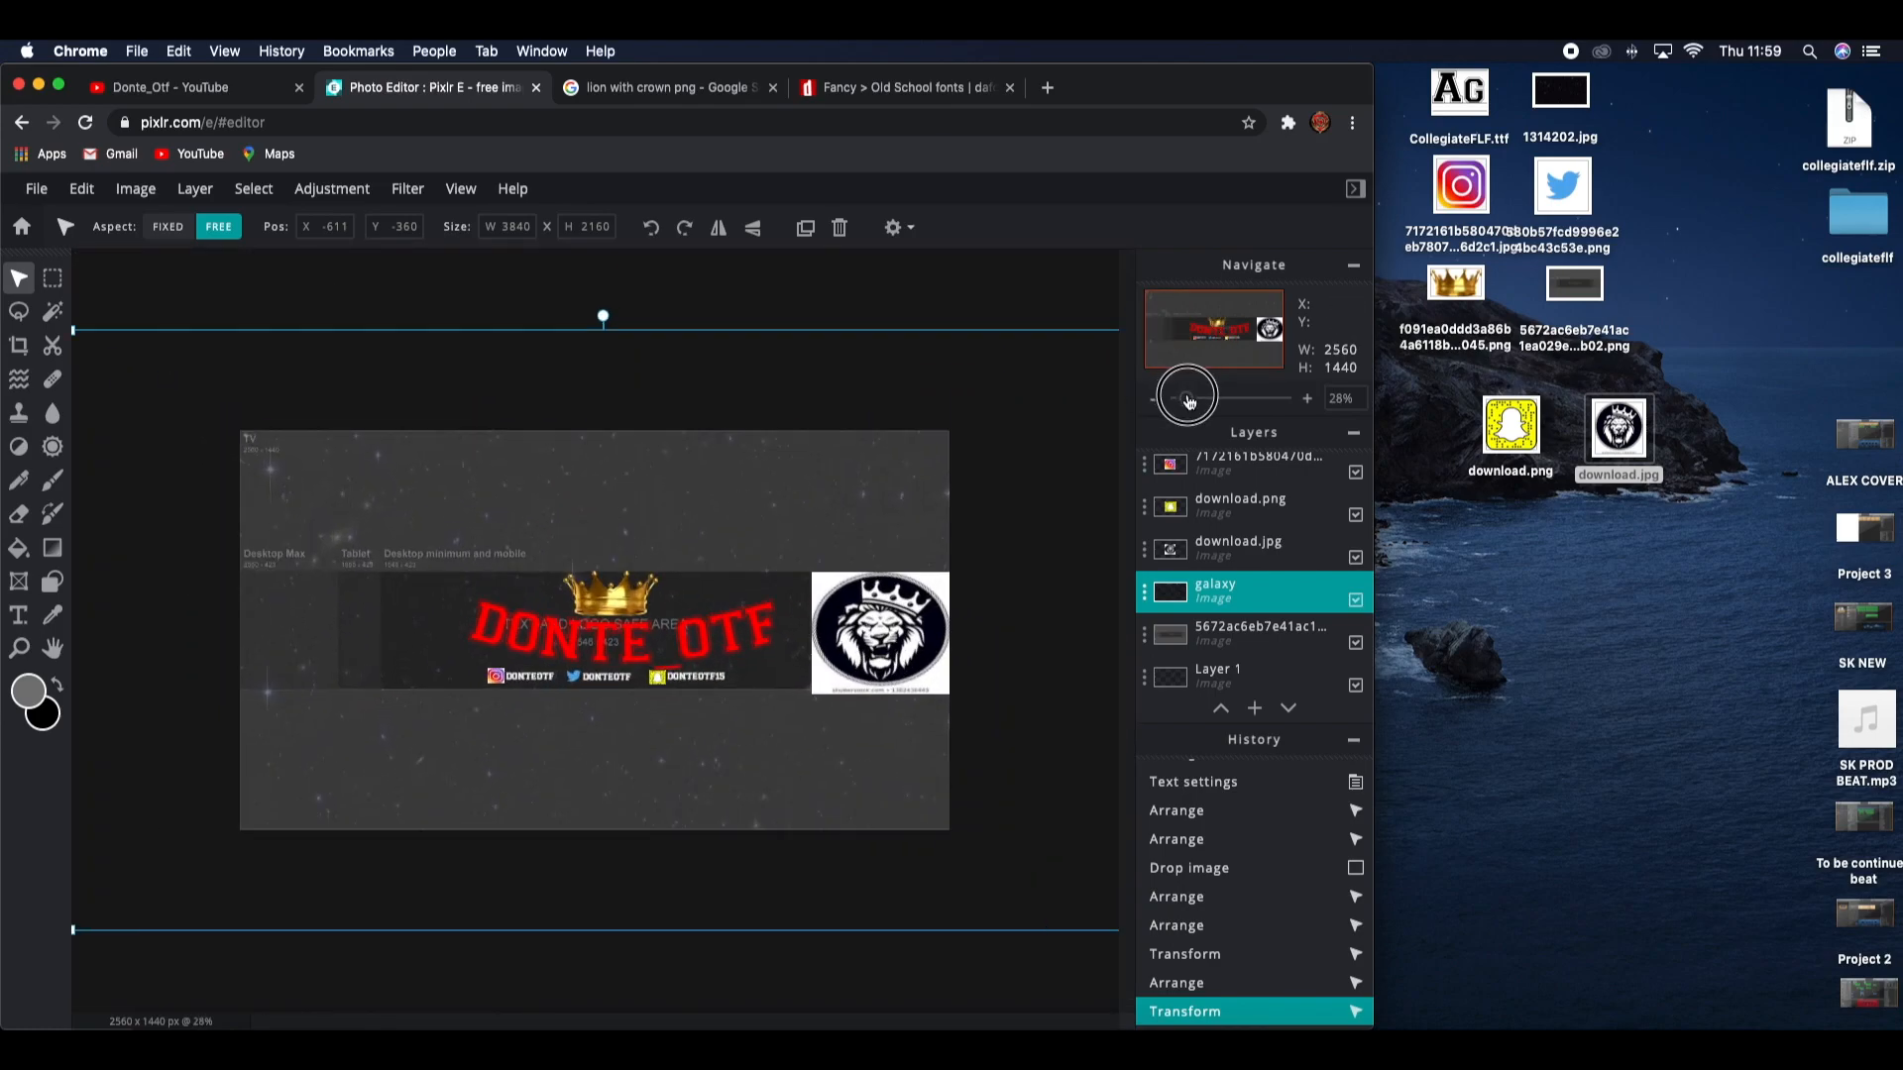
pyautogui.click(931, 637)
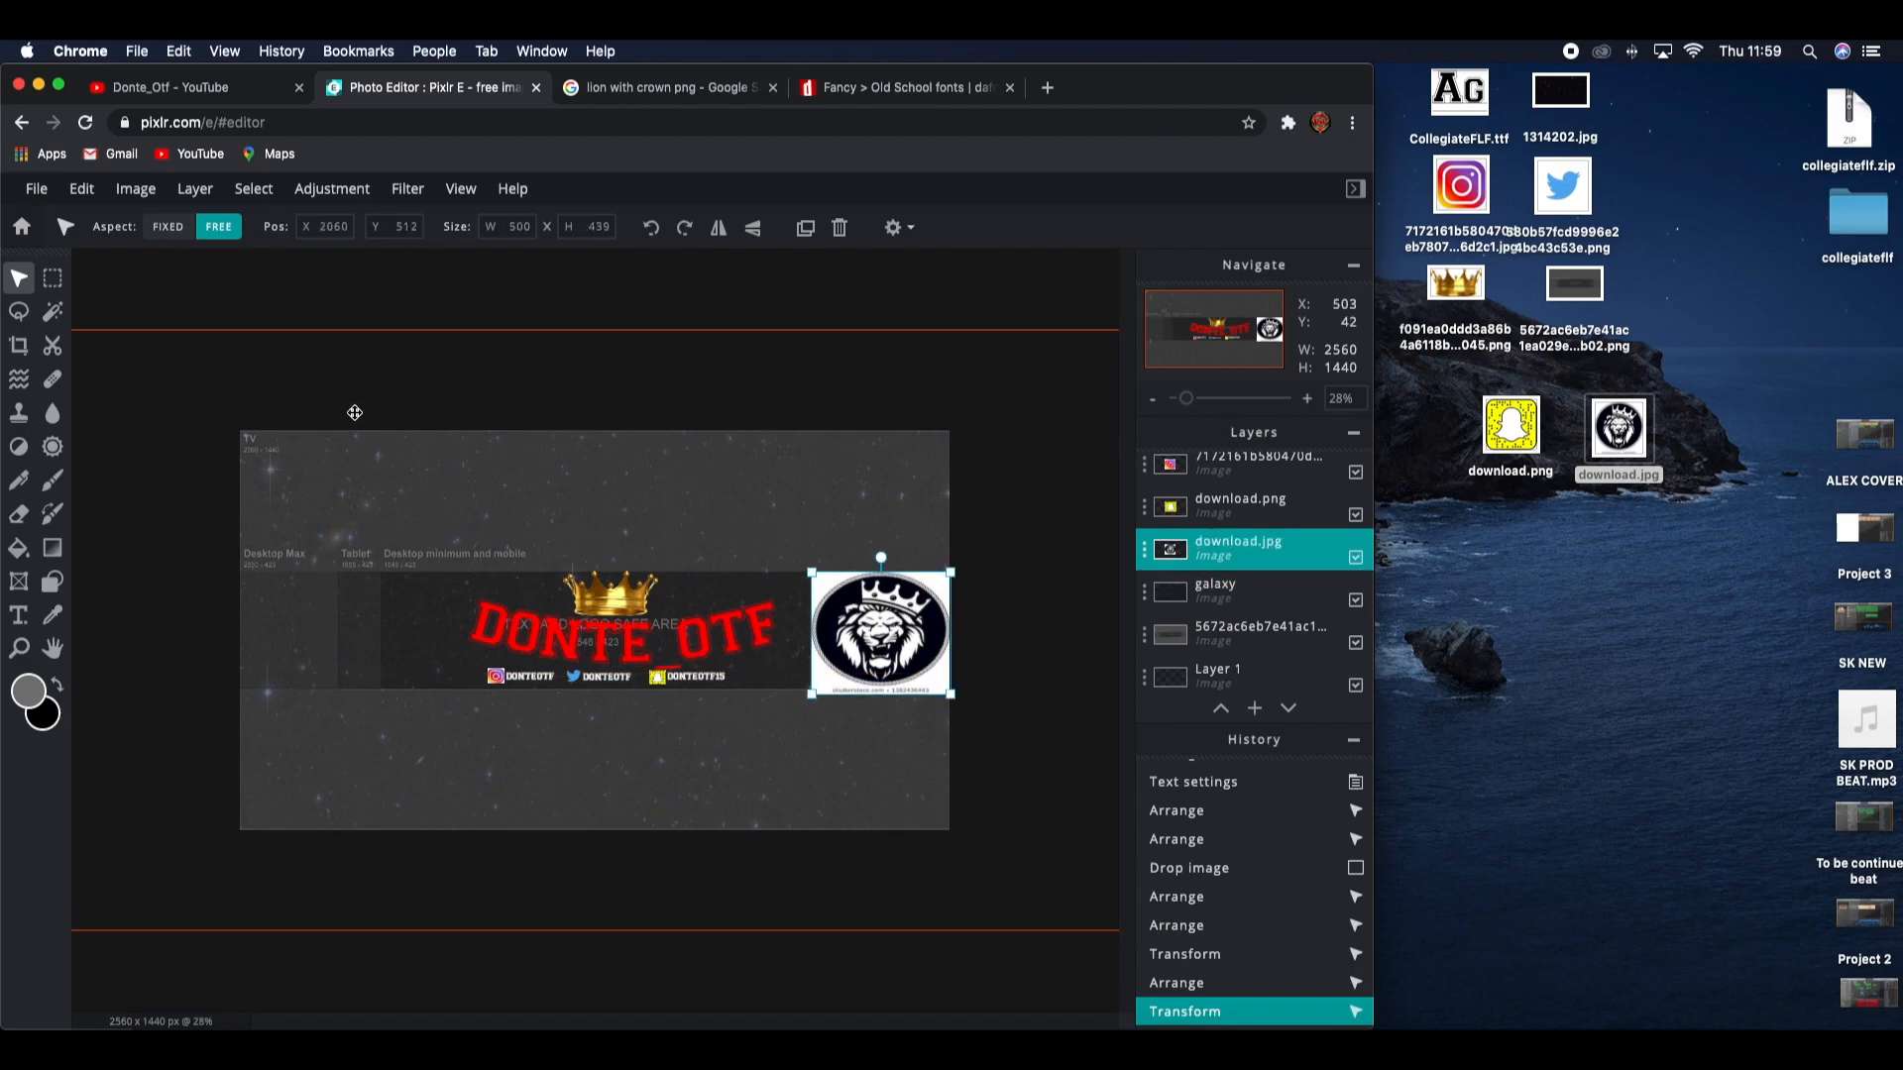
pyautogui.click(69, 190)
pyautogui.click(97, 307)
pyautogui.click(282, 607)
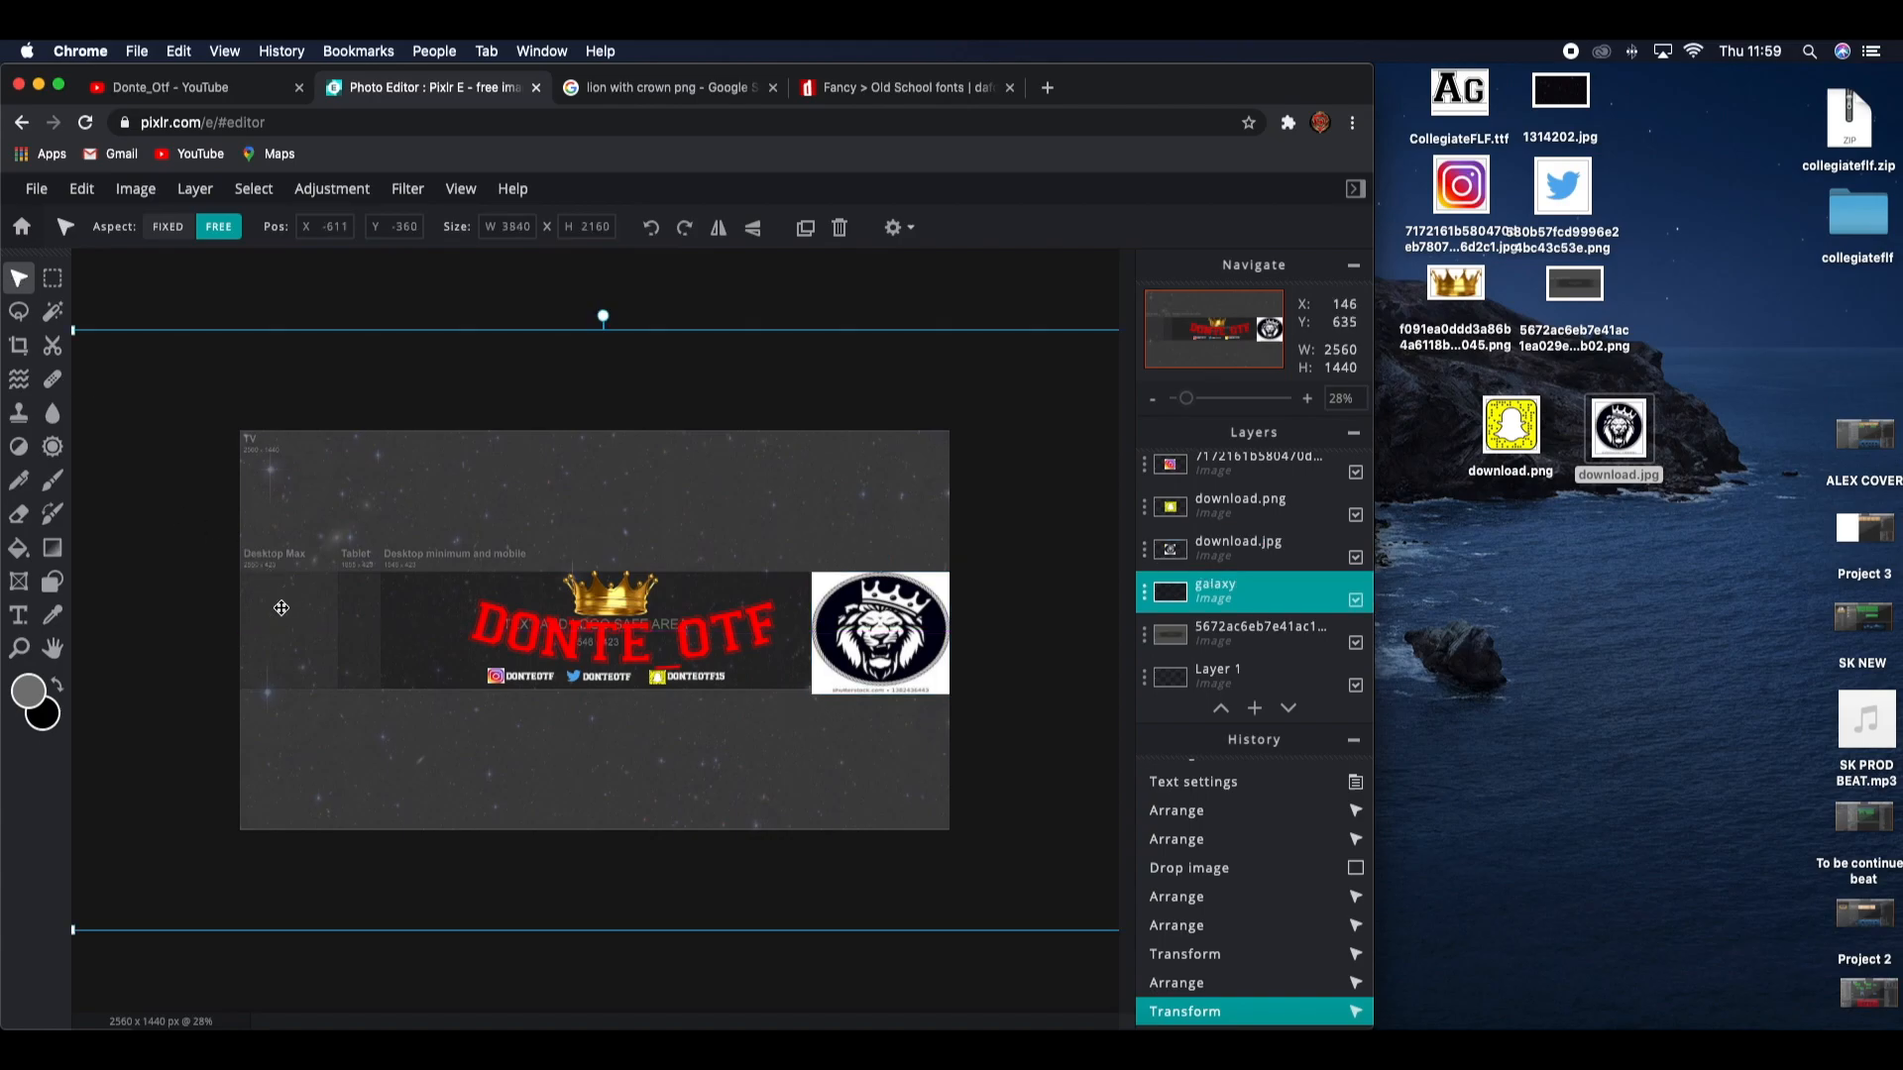
pyautogui.click(81, 189)
pyautogui.click(109, 363)
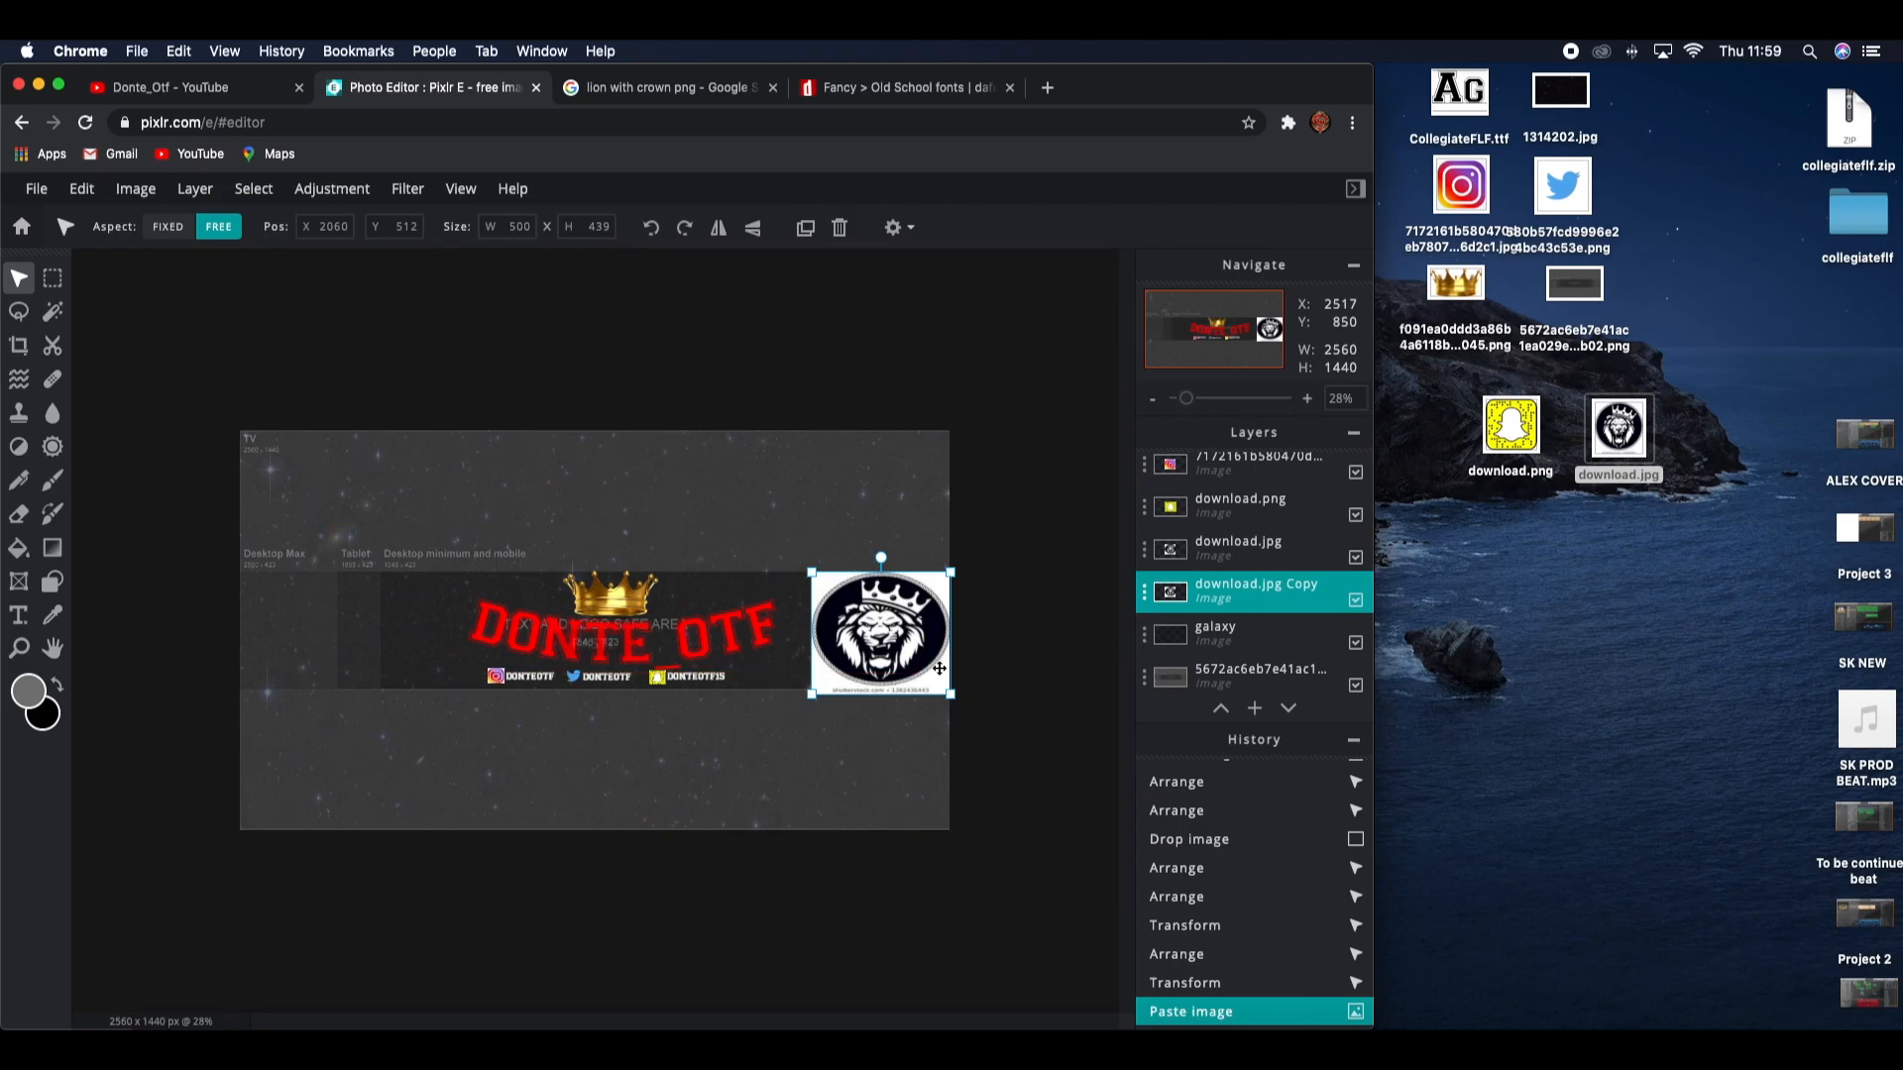
# Step: Move one of the two lion images to the banner's left end, level with the other one
pyautogui.moveTo(941, 654); pyautogui.dragTo(371, 655)
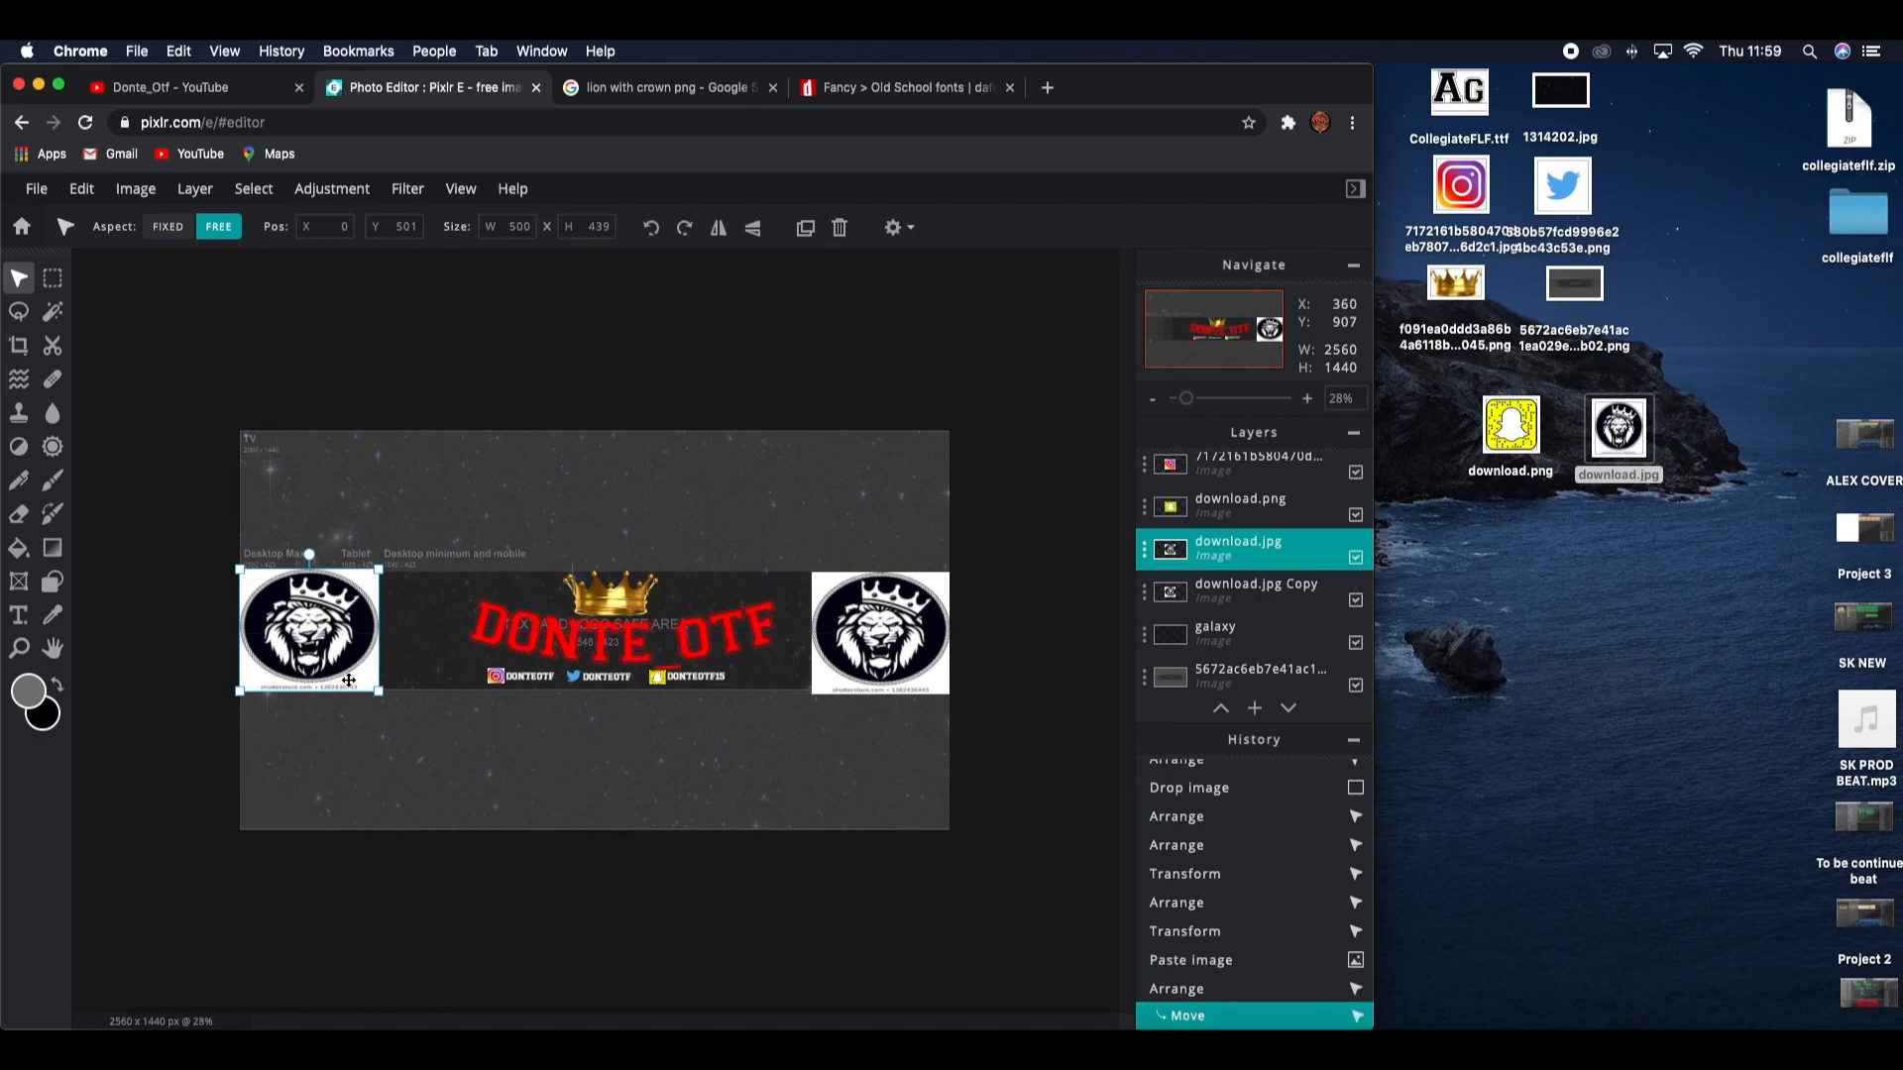
pyautogui.moveTo(317, 669); pyautogui.dragTo(306, 673)
pyautogui.click(202, 686)
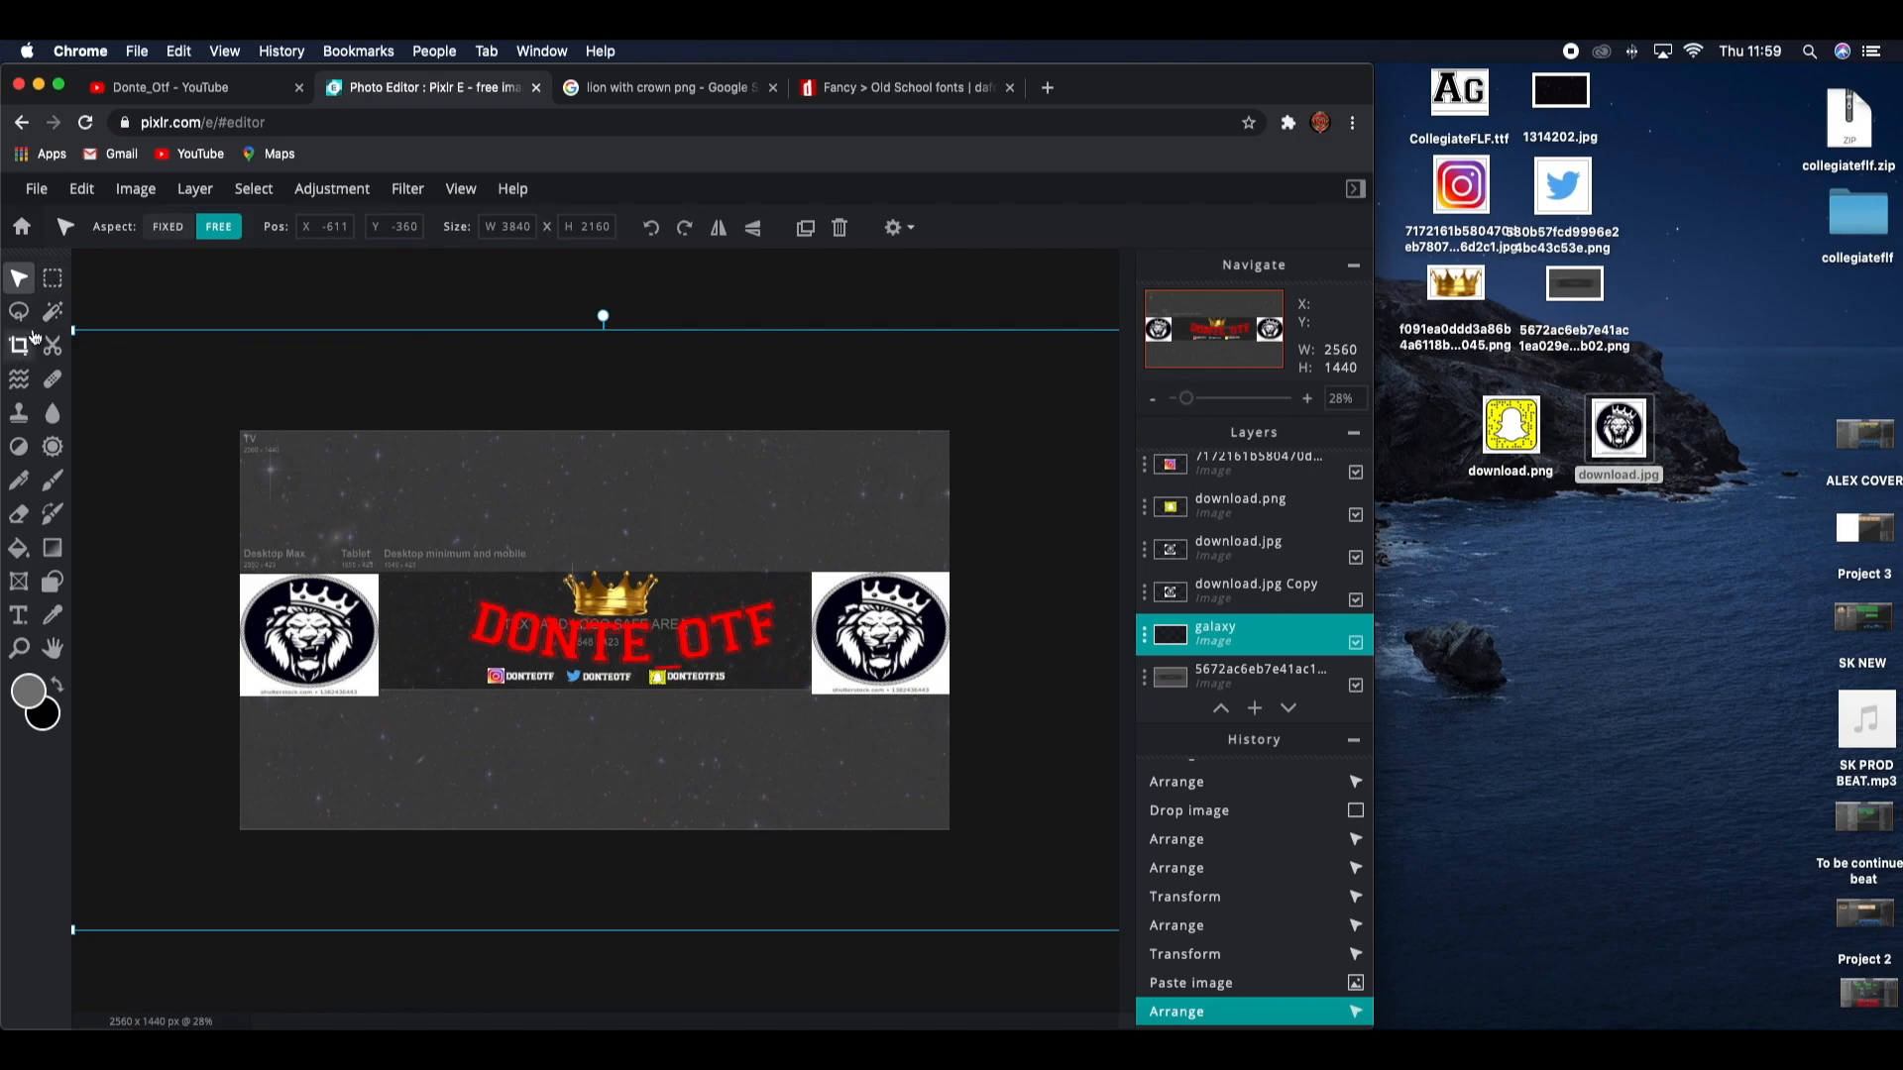
# Step: Draw a rectangle about 2573 x 518 px over the area above the banner strip and fill it with #000000
pyautogui.click(52, 591)
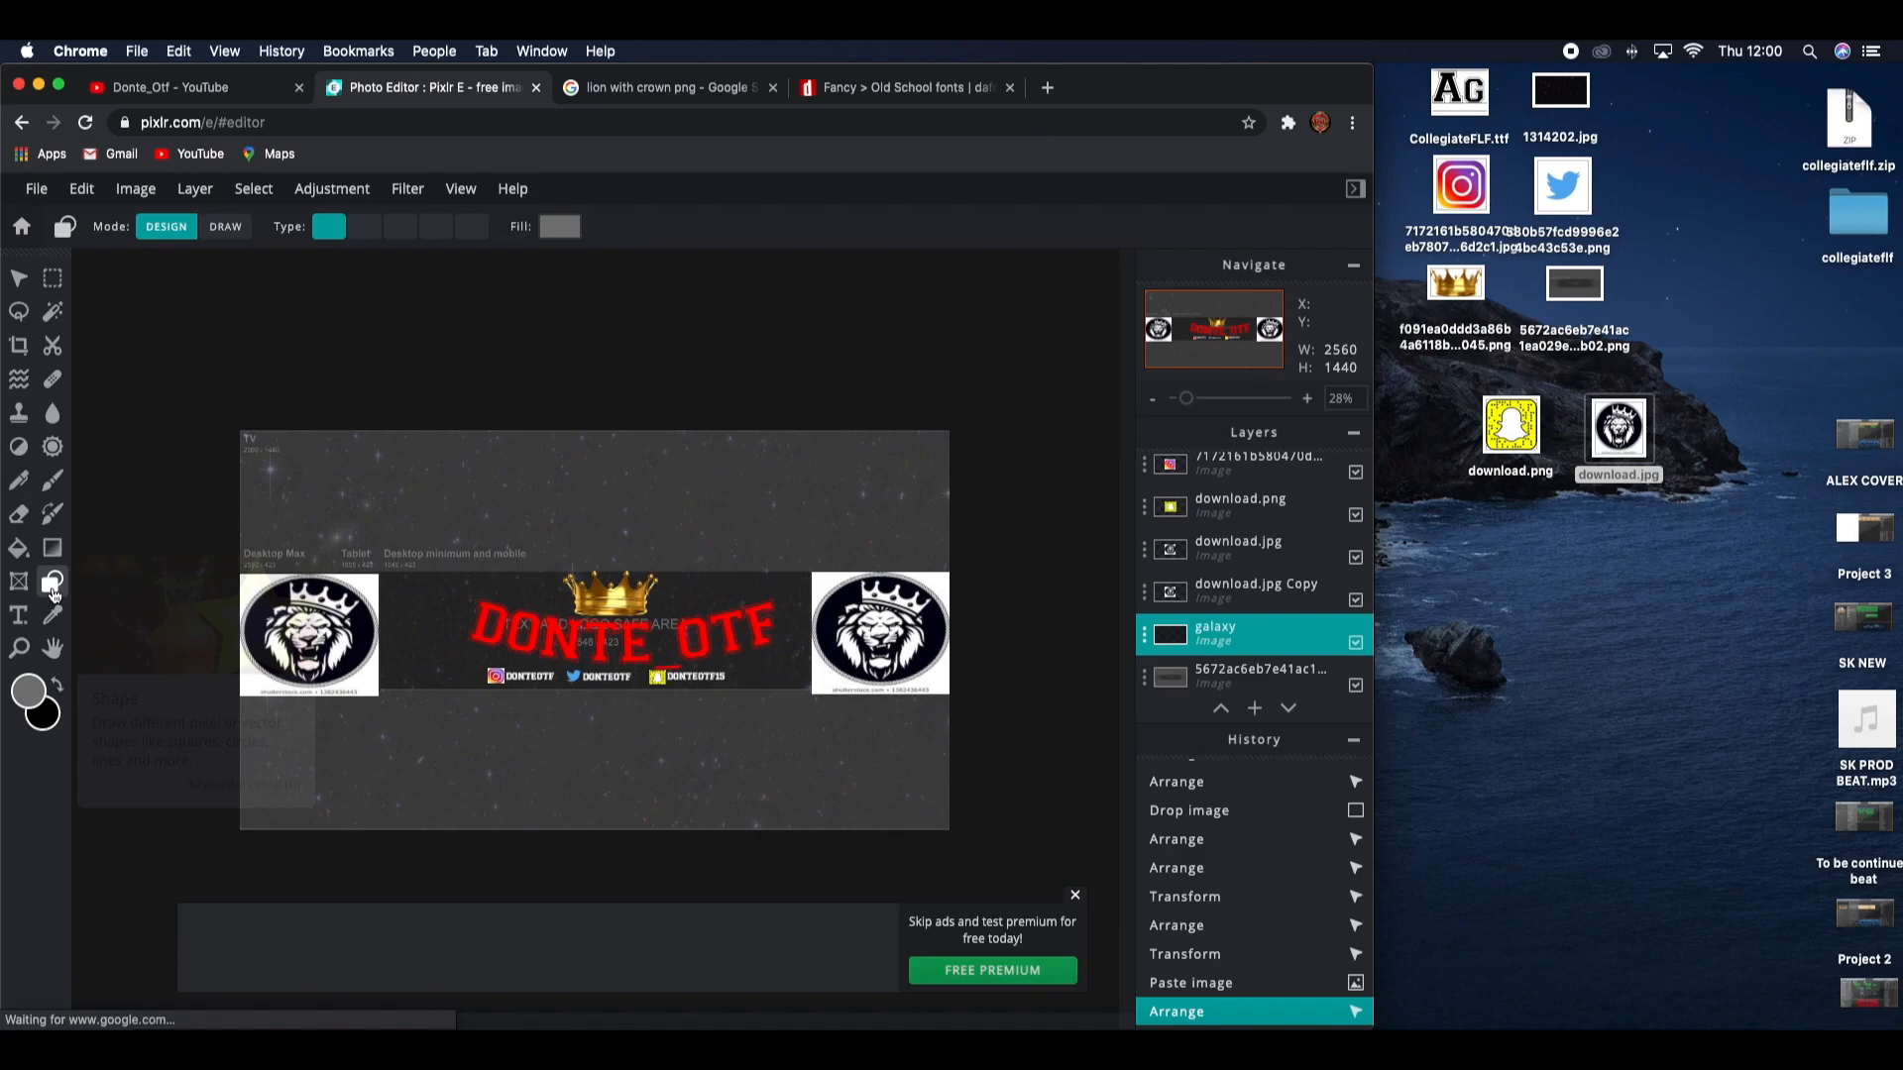
pyautogui.moveTo(238, 431); pyautogui.dragTo(952, 574)
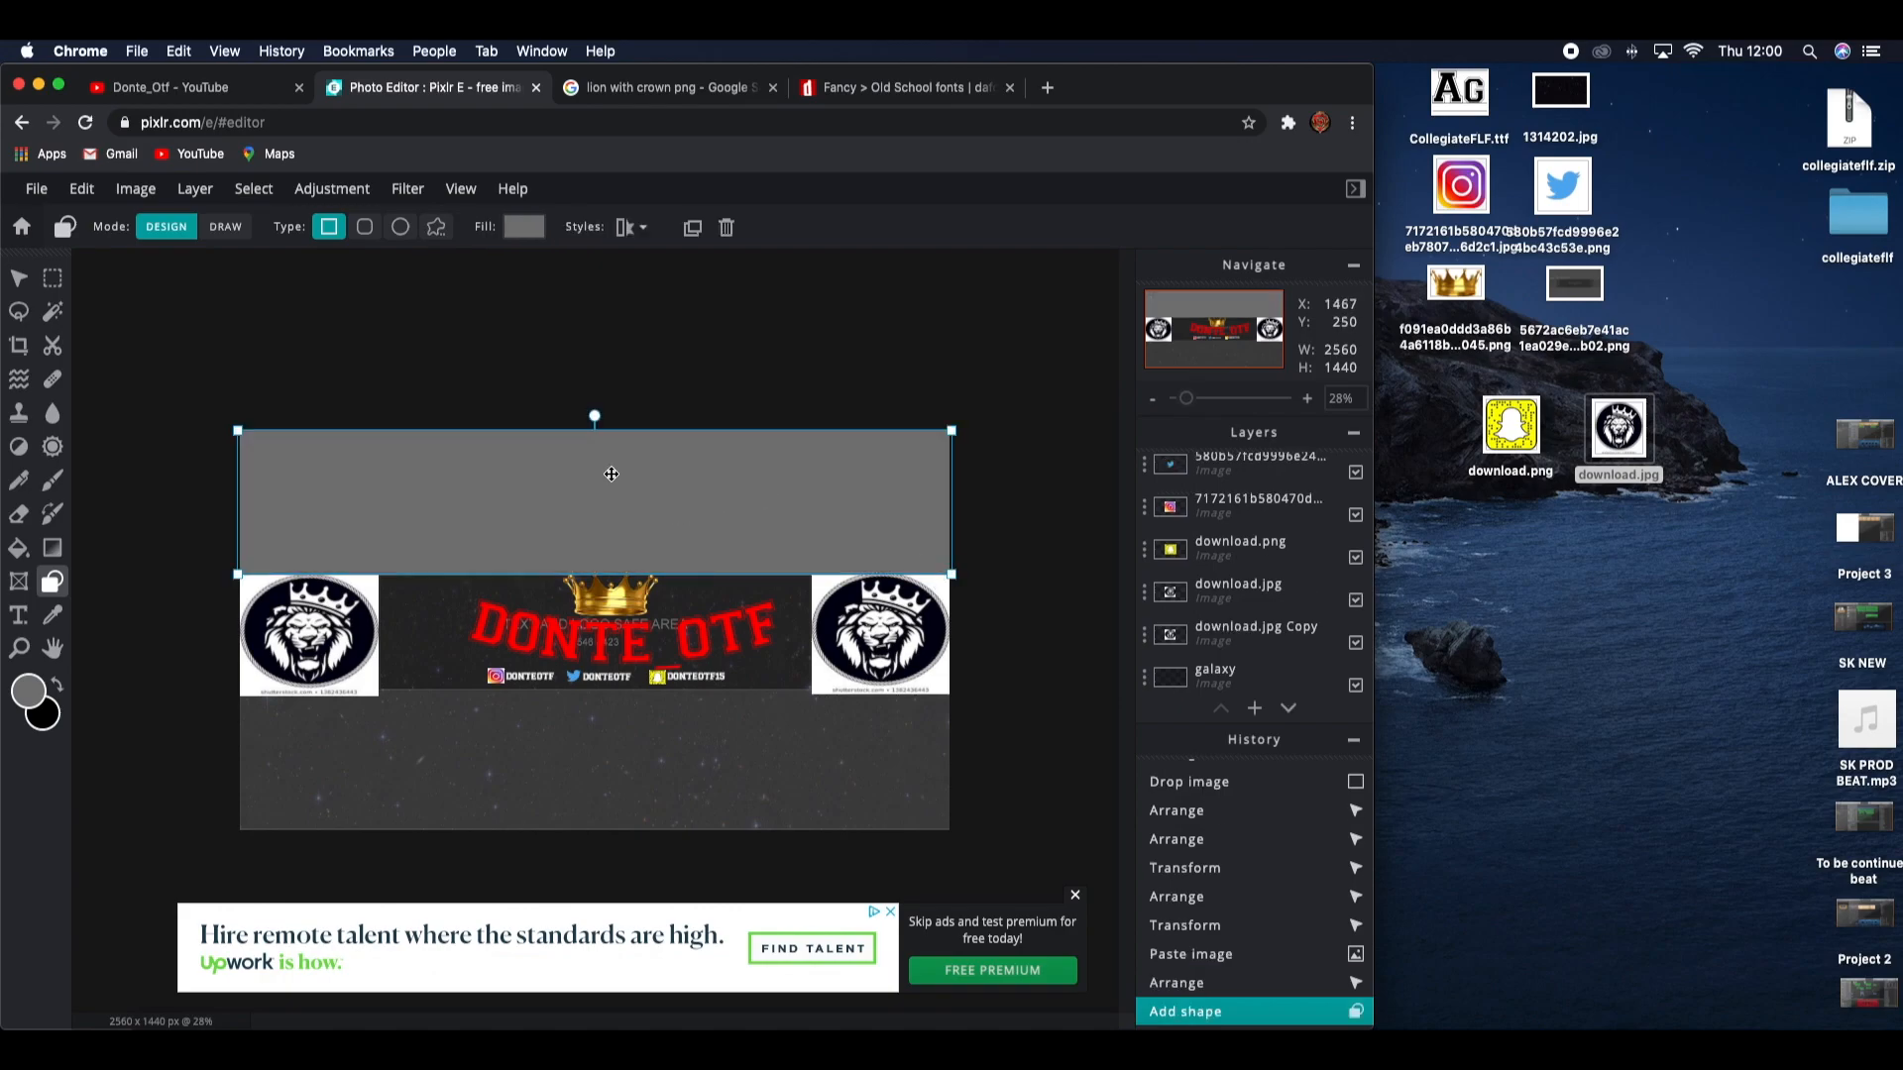
pyautogui.click(517, 233)
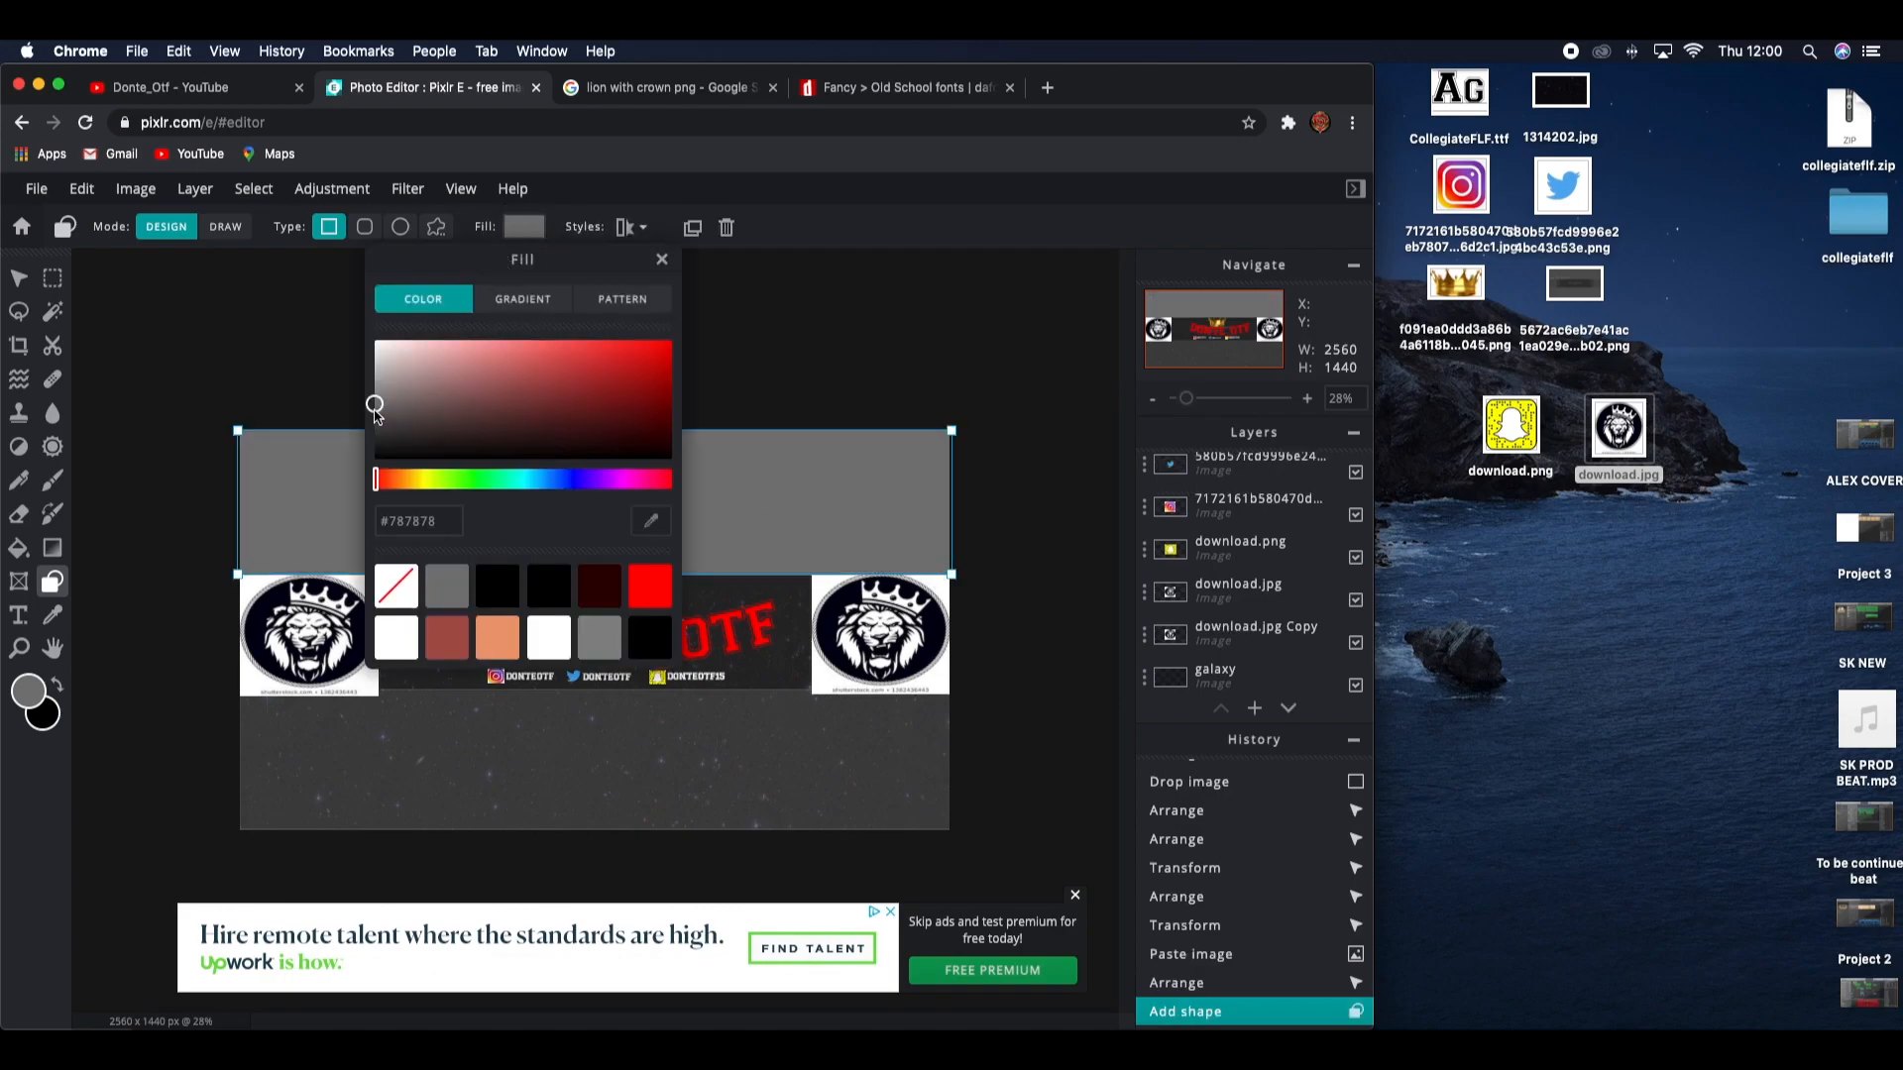
pyautogui.moveTo(374, 407); pyautogui.dragTo(731, 485)
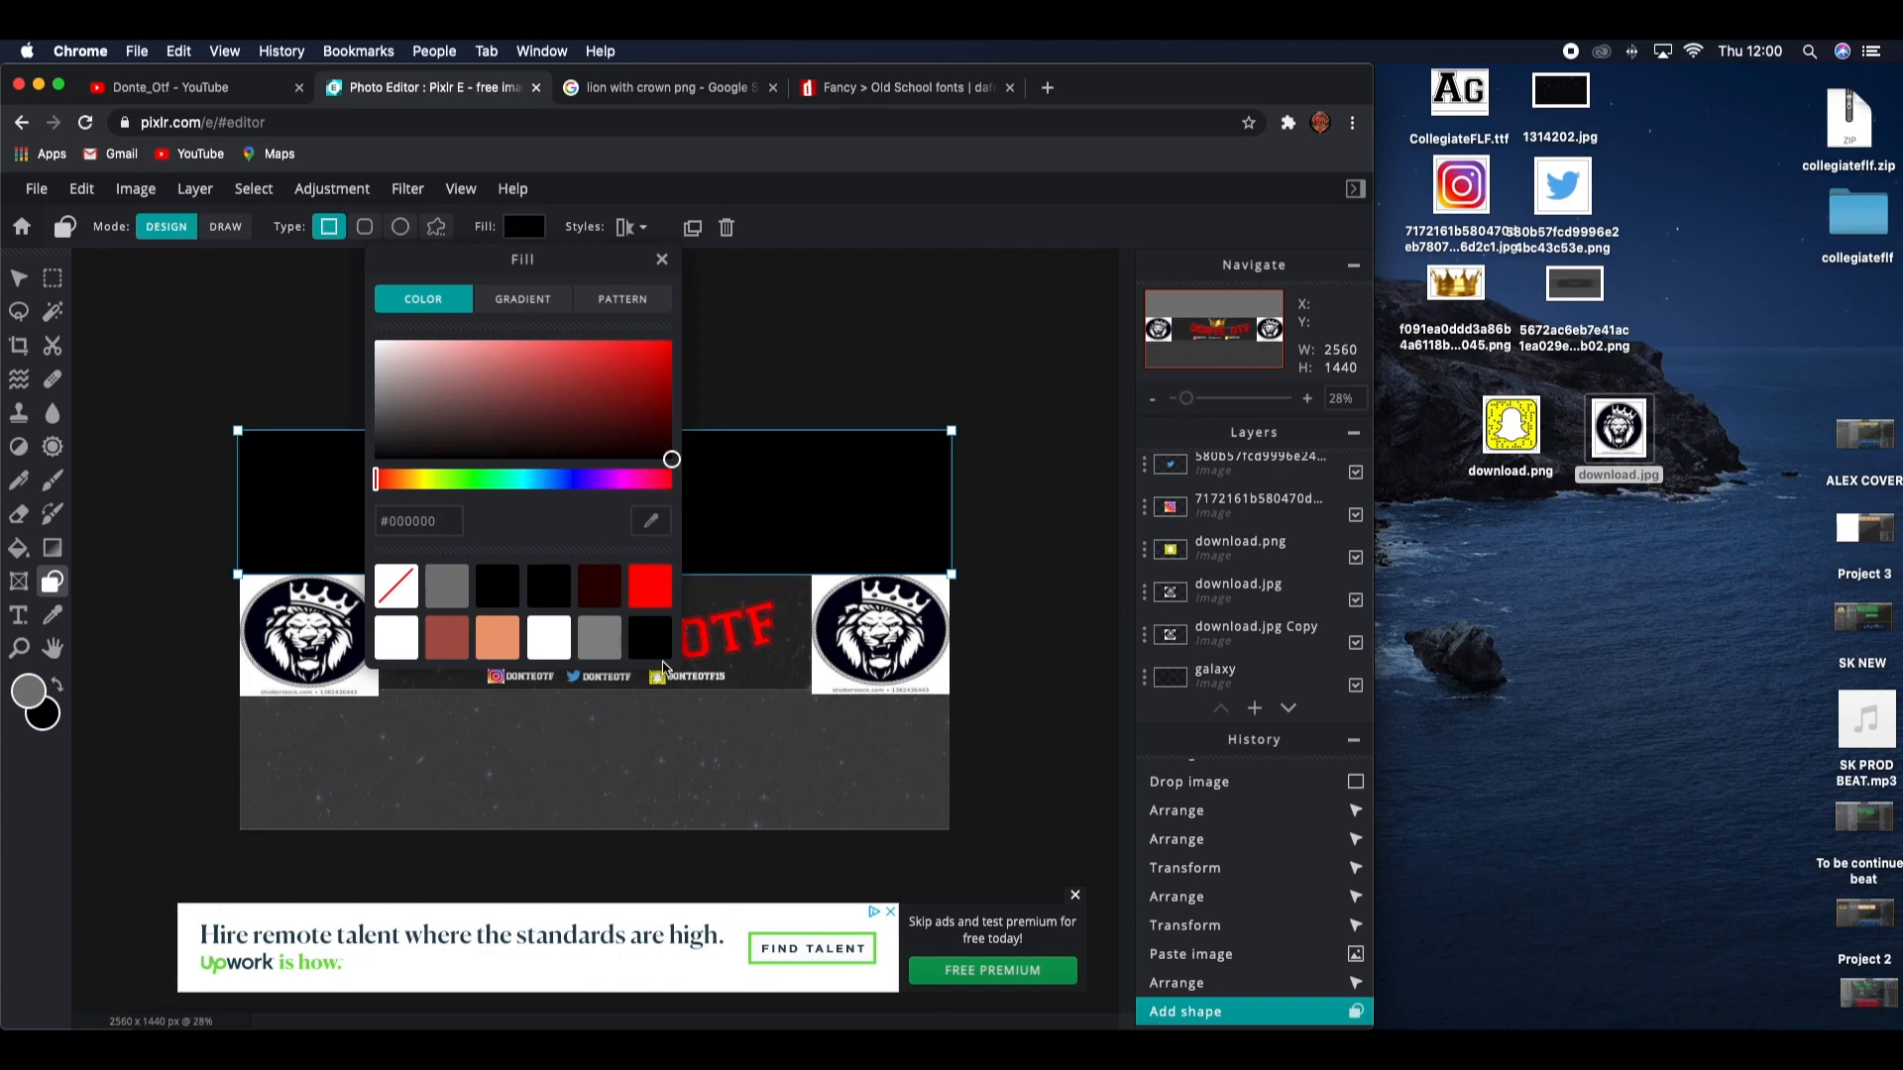
pyautogui.click(159, 592)
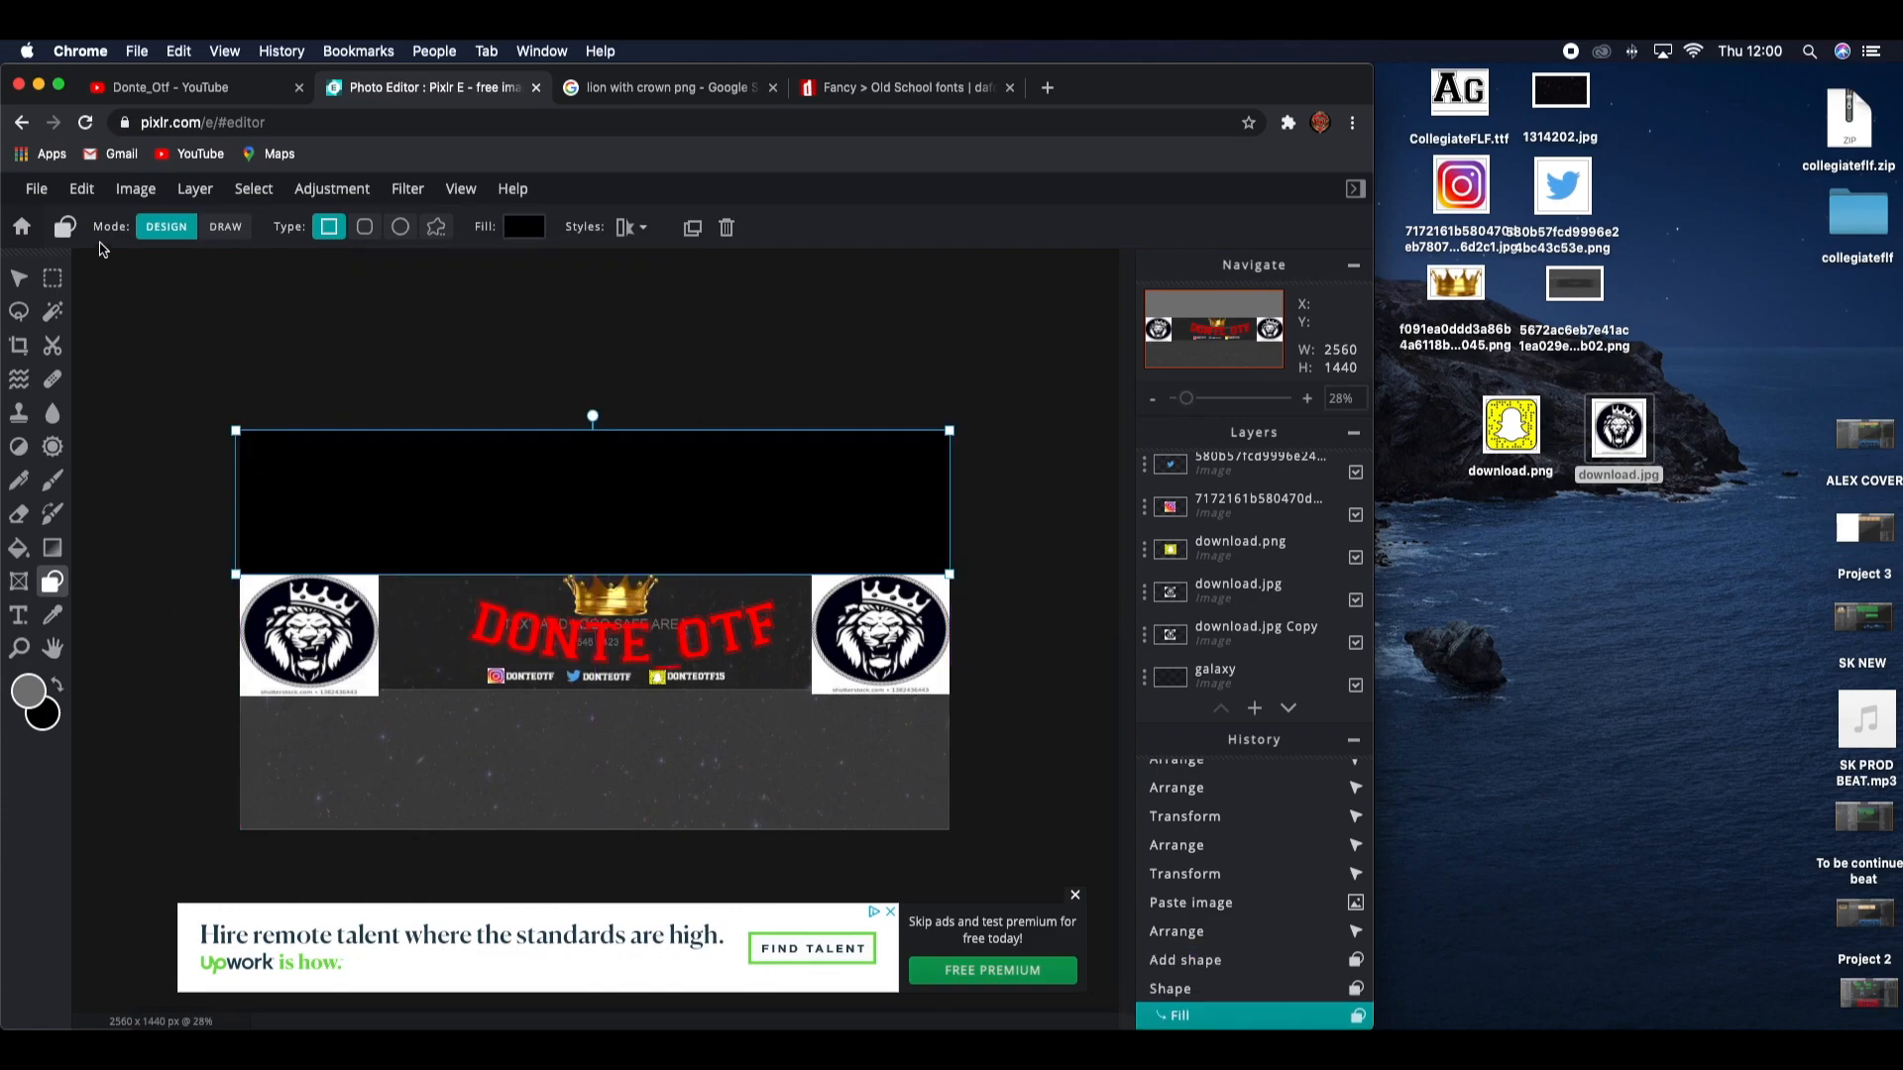
# Step: Copy the black rectangle, move it over the area below the banner strip, and paste a duplicate over the area above
pyautogui.click(81, 188)
pyautogui.click(81, 189)
pyautogui.click(81, 188)
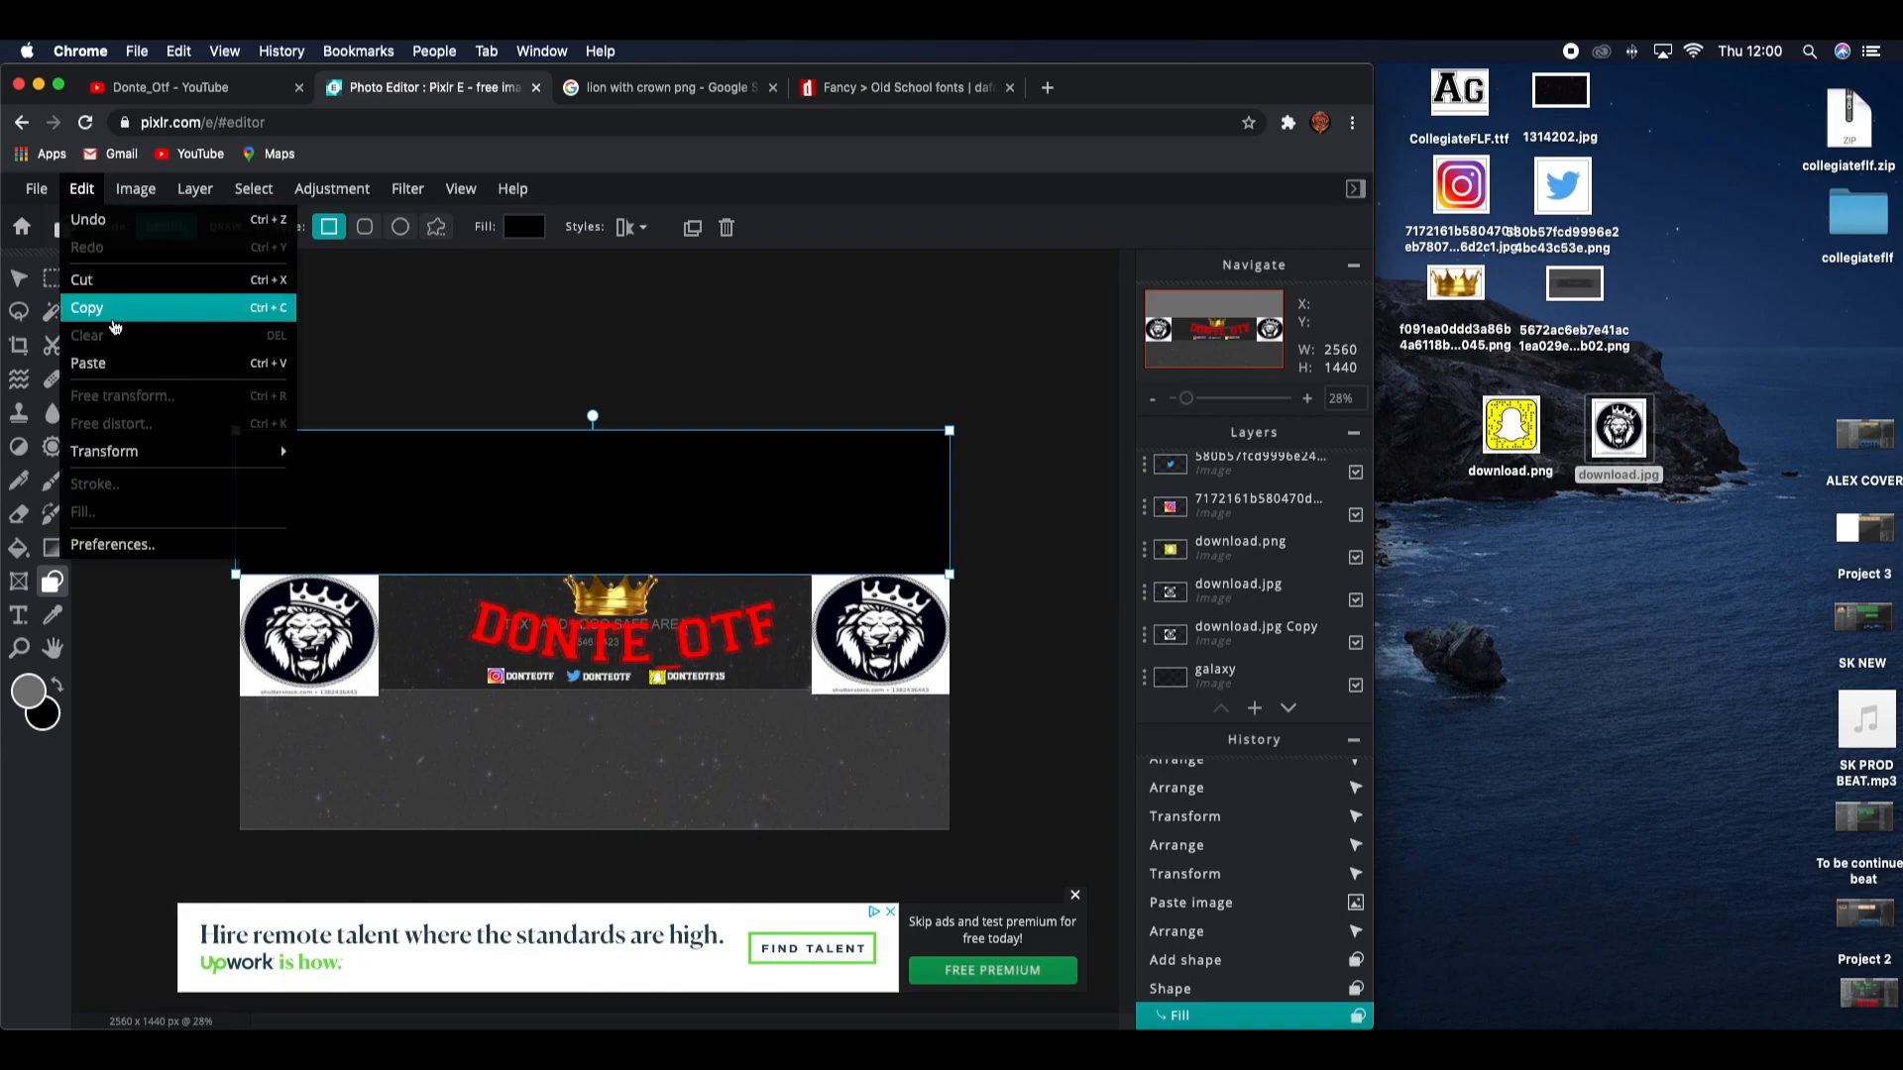
pyautogui.click(115, 327)
pyautogui.moveTo(382, 509); pyautogui.dragTo(384, 790)
pyautogui.click(82, 188)
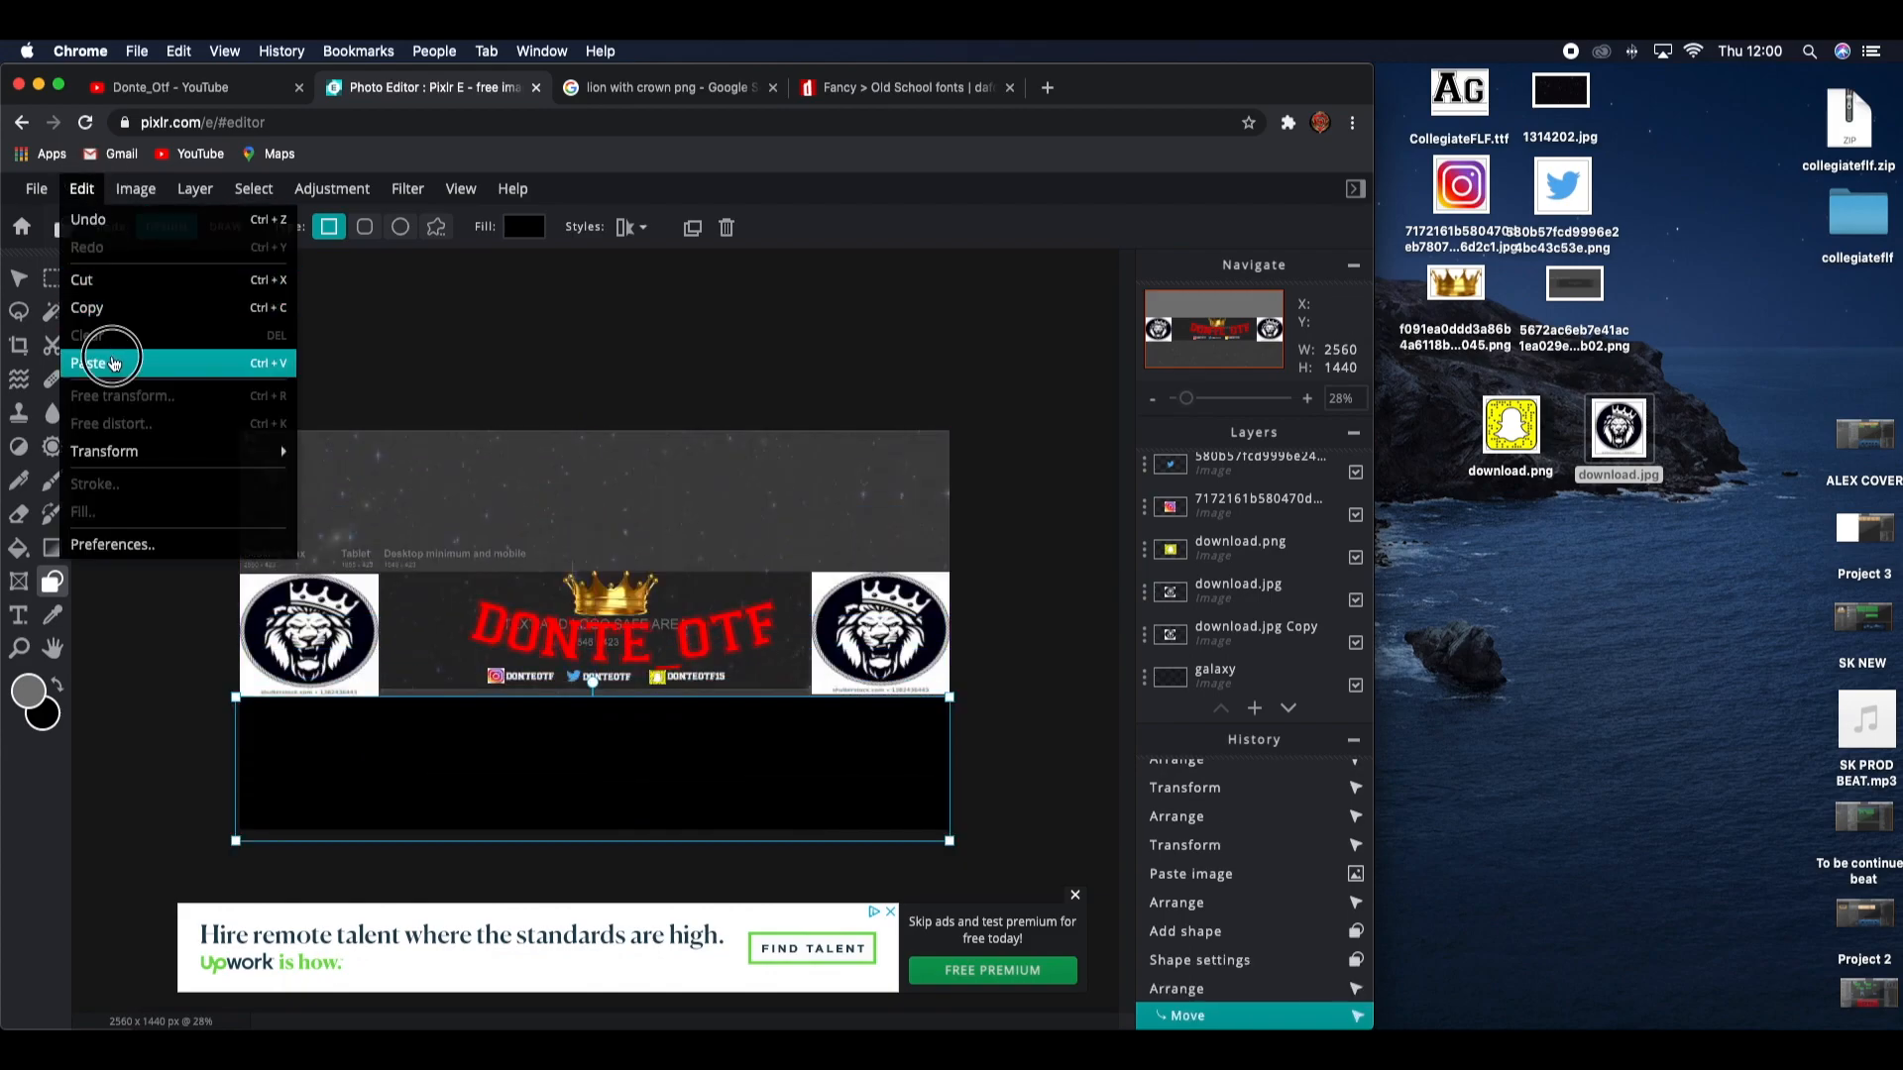
pyautogui.click(115, 362)
pyautogui.moveTo(469, 664); pyautogui.dragTo(472, 539)
pyautogui.click(110, 607)
# Step: Nudge the lower black rectangle so its upper edge meets the bottom of the lion images
pyautogui.scroll(-5, 410, 636)
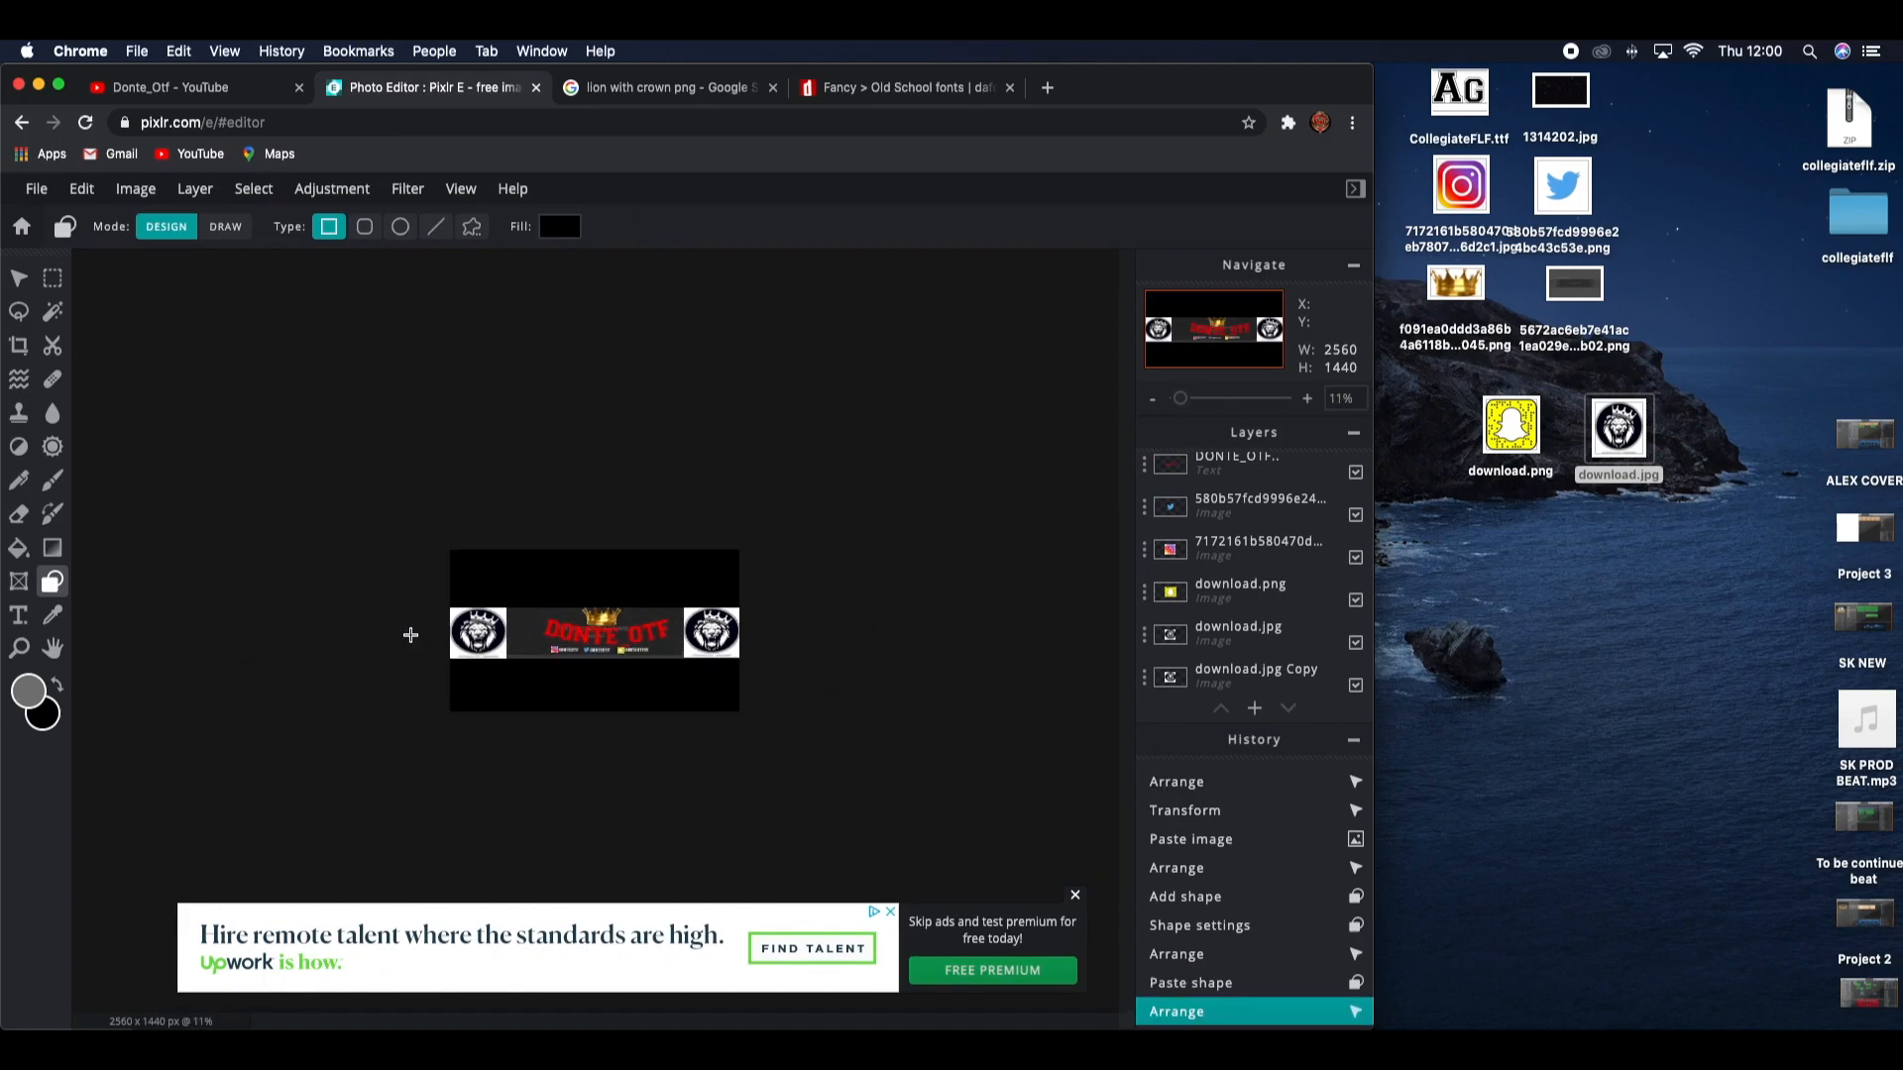
pyautogui.scroll(6, 410, 635)
pyautogui.scroll(2, 410, 635)
pyautogui.scroll(-3, 410, 636)
pyautogui.moveTo(421, 765); pyautogui.dragTo(420, 756)
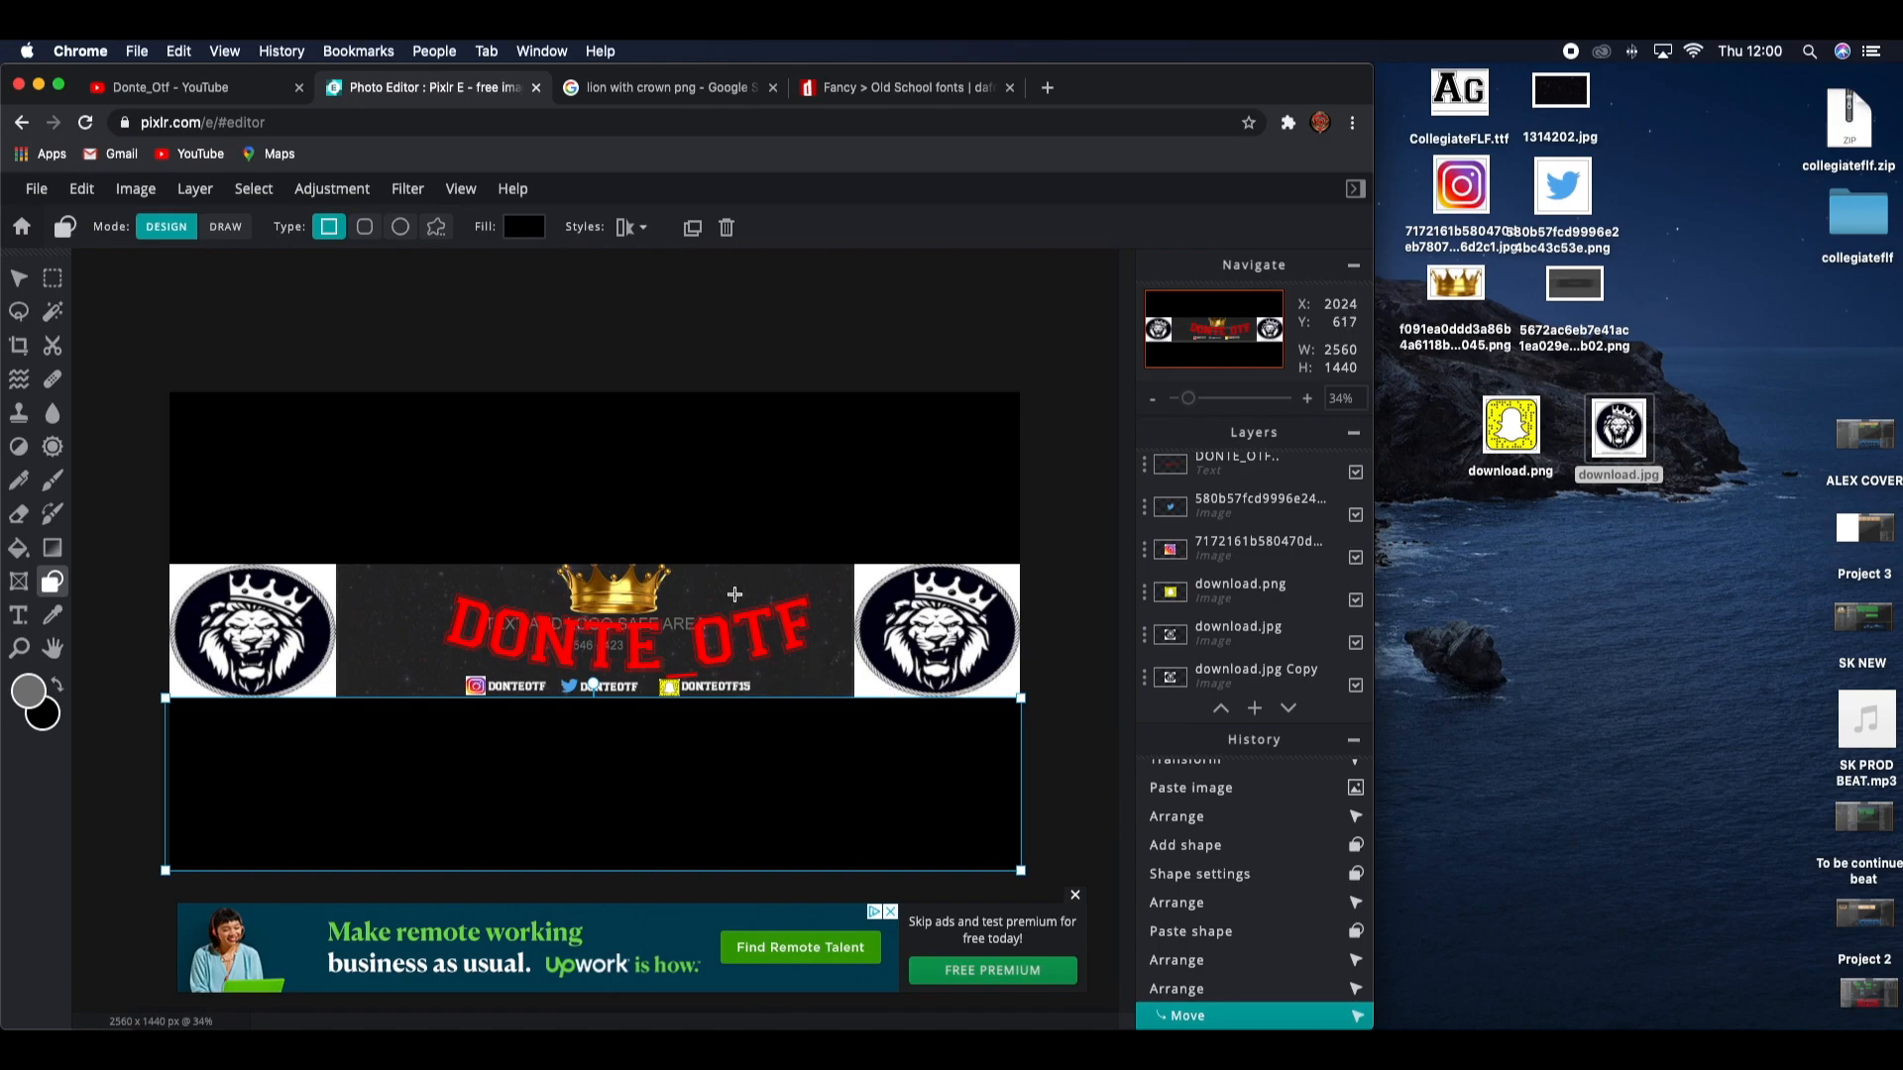
# Step: Shift the curved channel name slightly left with the Arrange tool and adjust the crown's position above it to about X 1153, Y 515
pyautogui.click(19, 278)
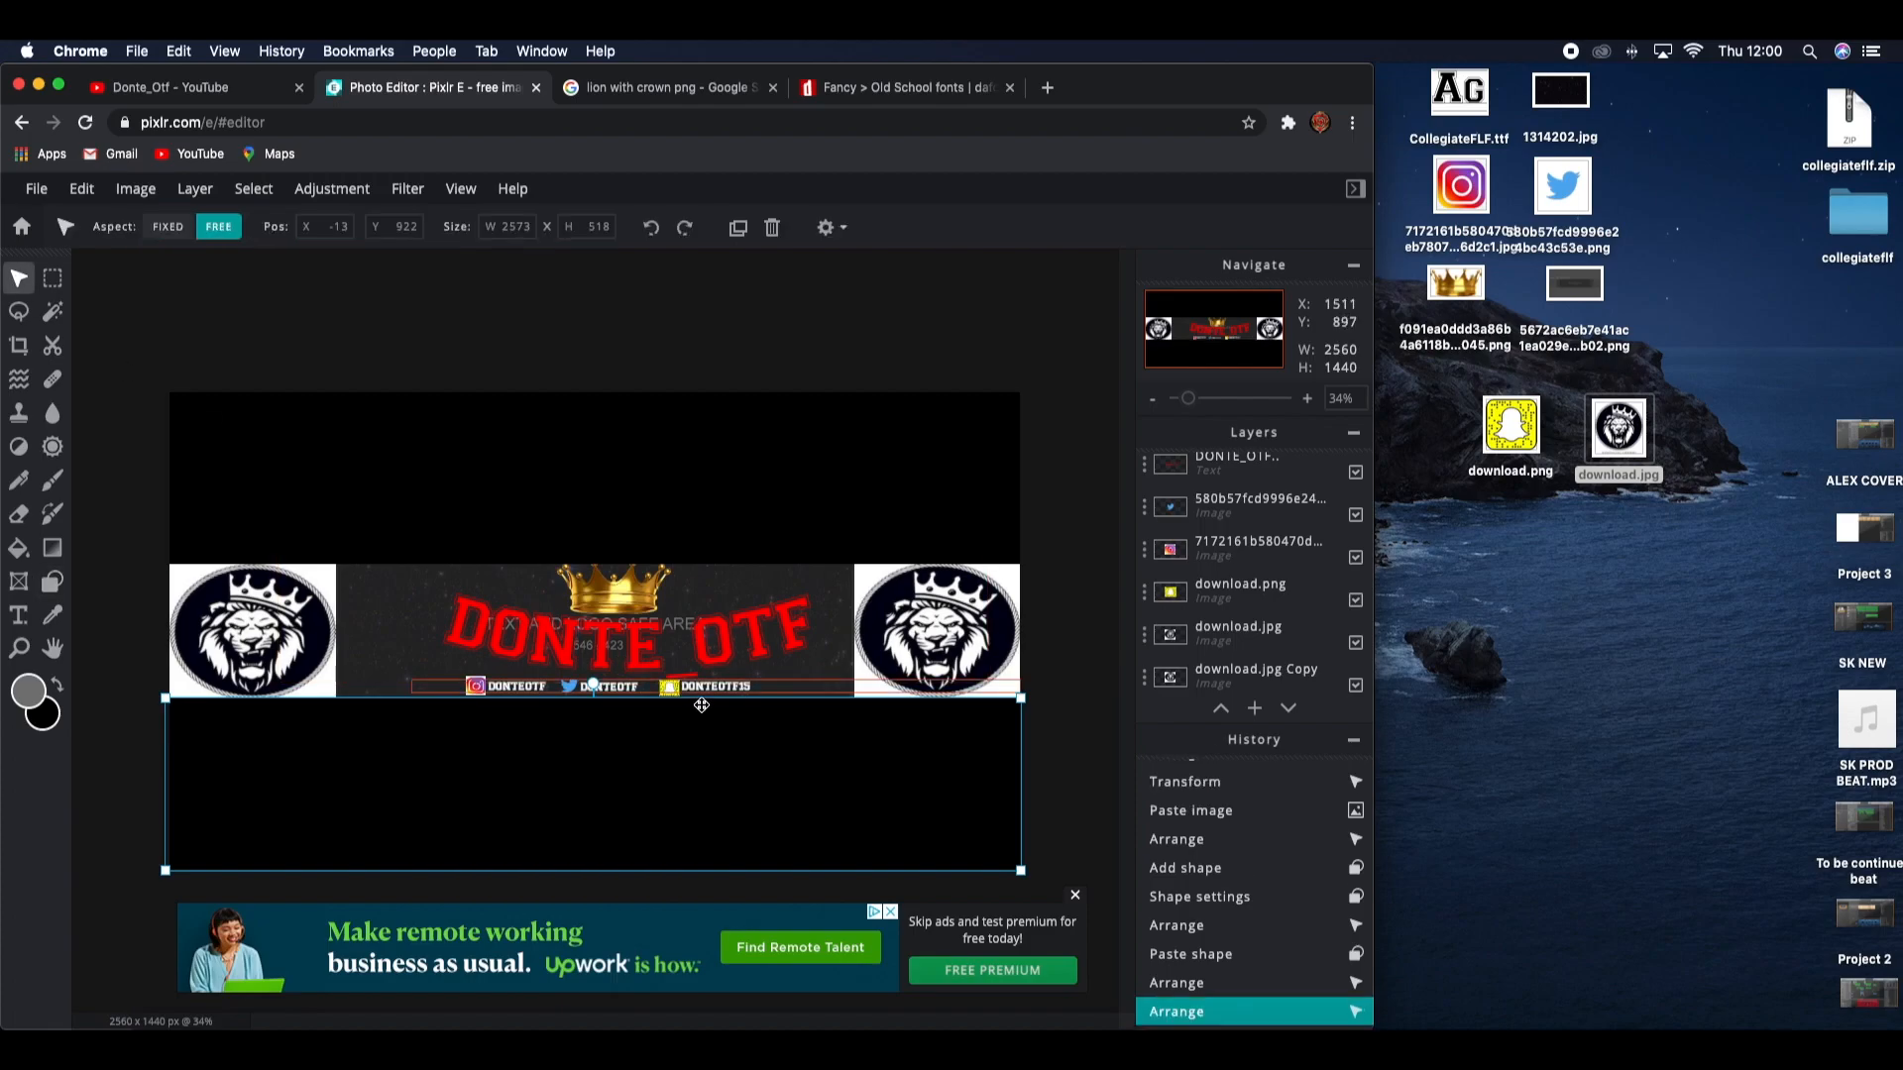
pyautogui.click(687, 656)
pyautogui.moveTo(687, 656); pyautogui.dragTo(672, 657)
pyautogui.click(610, 595)
pyautogui.click(609, 600)
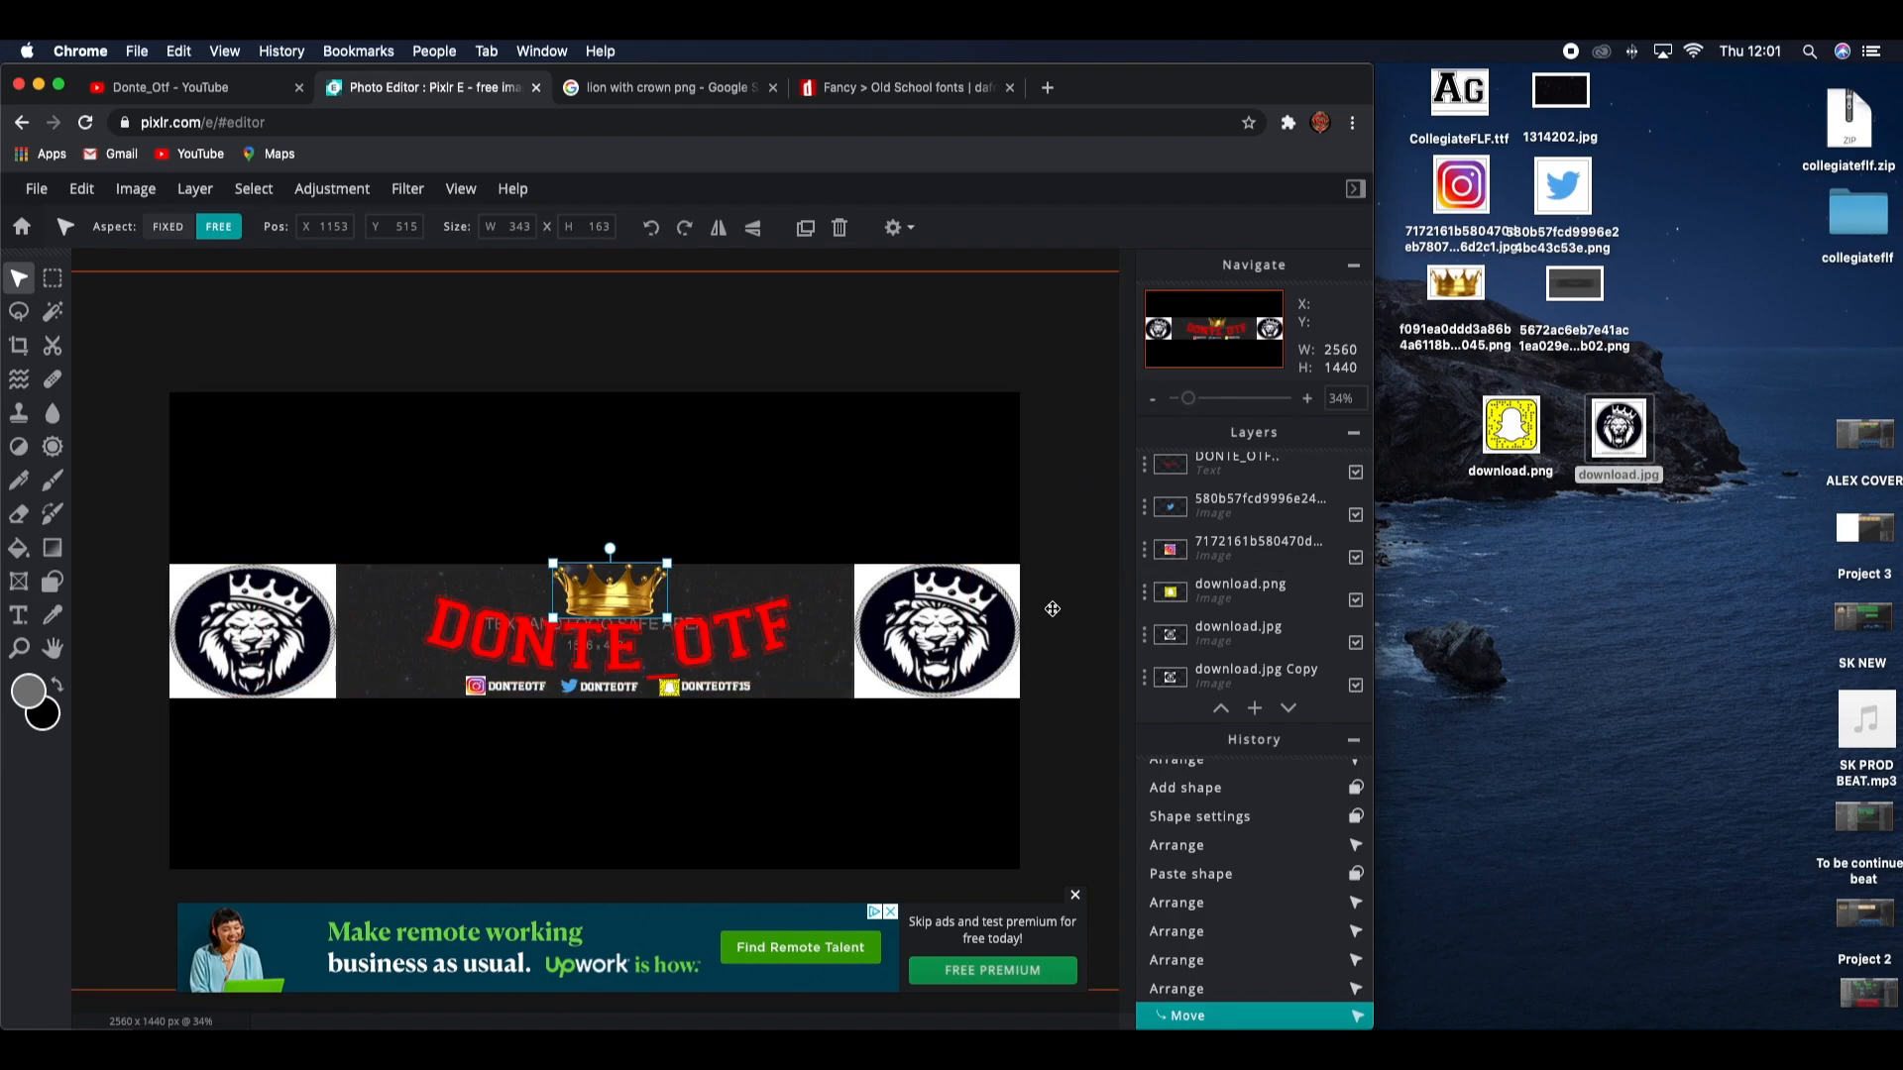
# Step: Delete the banner template image layer, the one showing the text and logo safe area, from between the galaxy layer and Layer 1
pyautogui.click(775, 372)
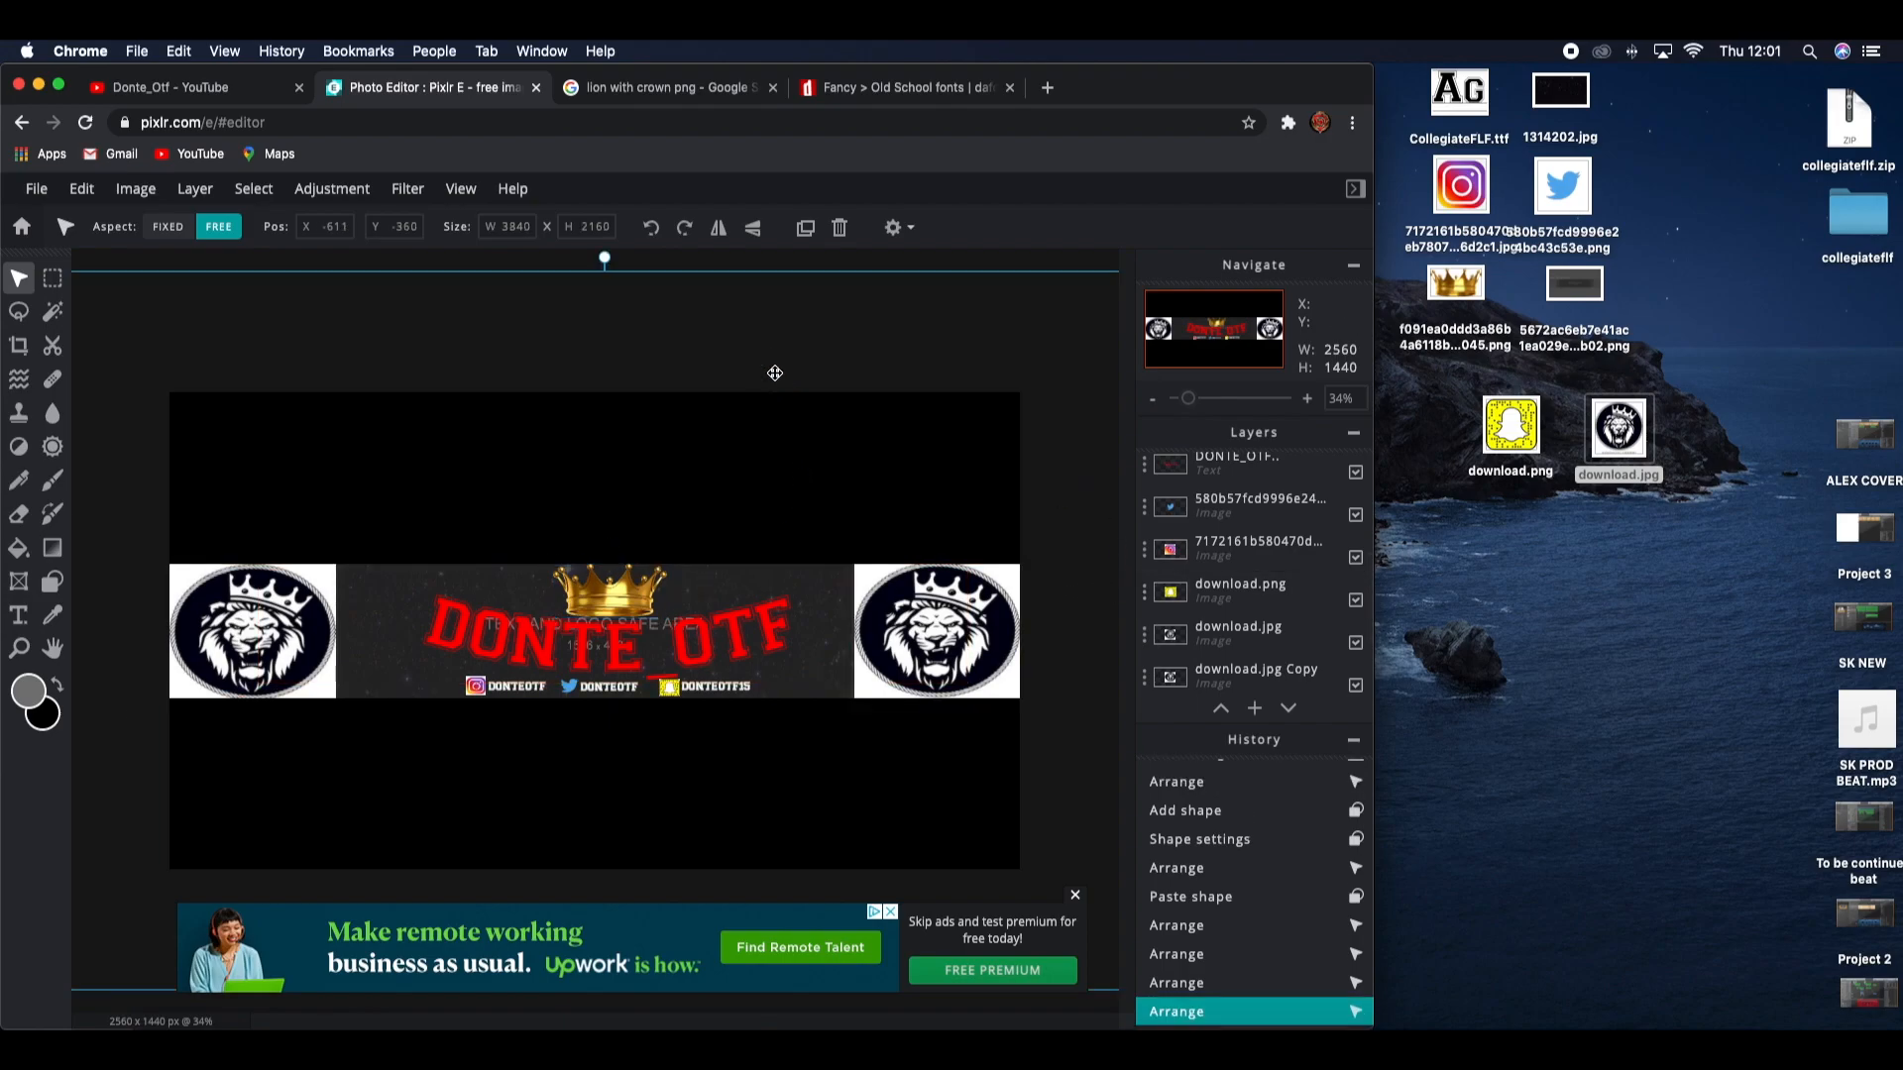
pyautogui.scroll(5, 1209, 498)
pyautogui.scroll(-5, 1209, 498)
pyautogui.scroll(-4, 1230, 571)
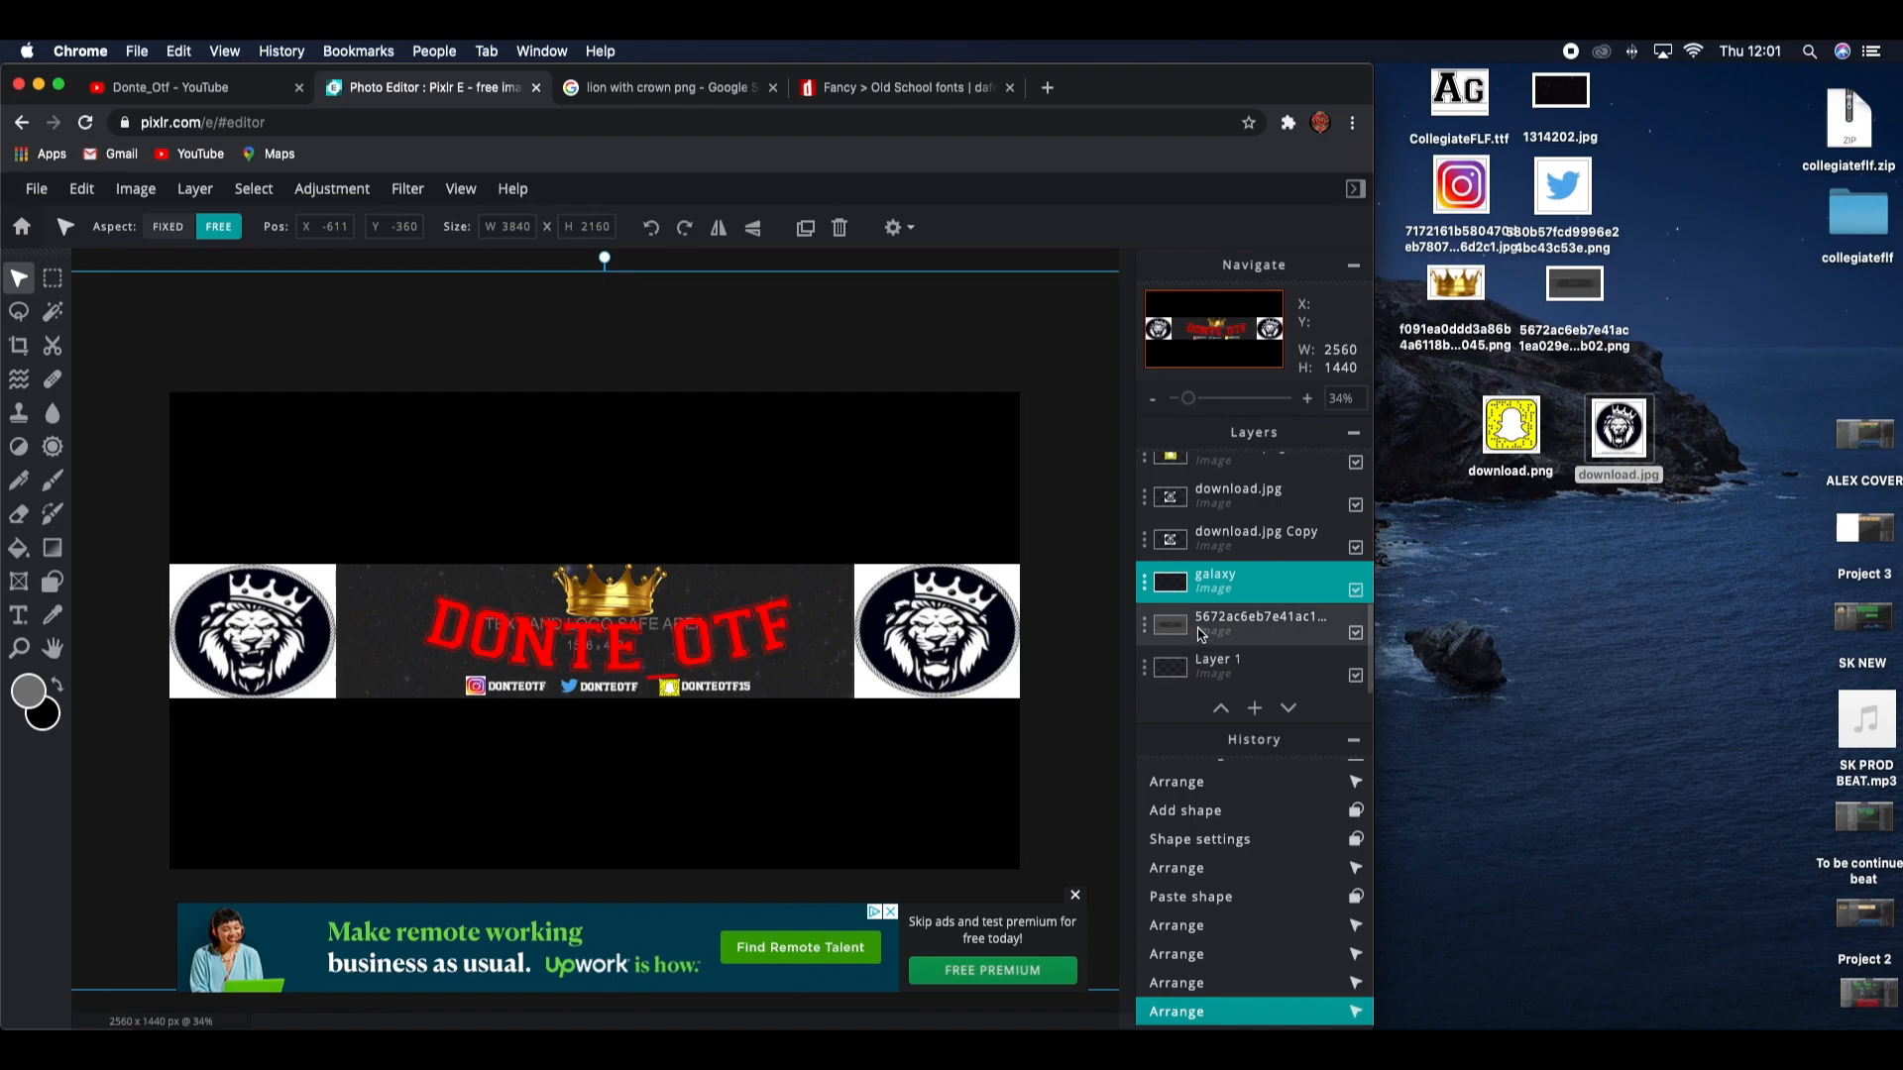
pyautogui.click(1200, 634)
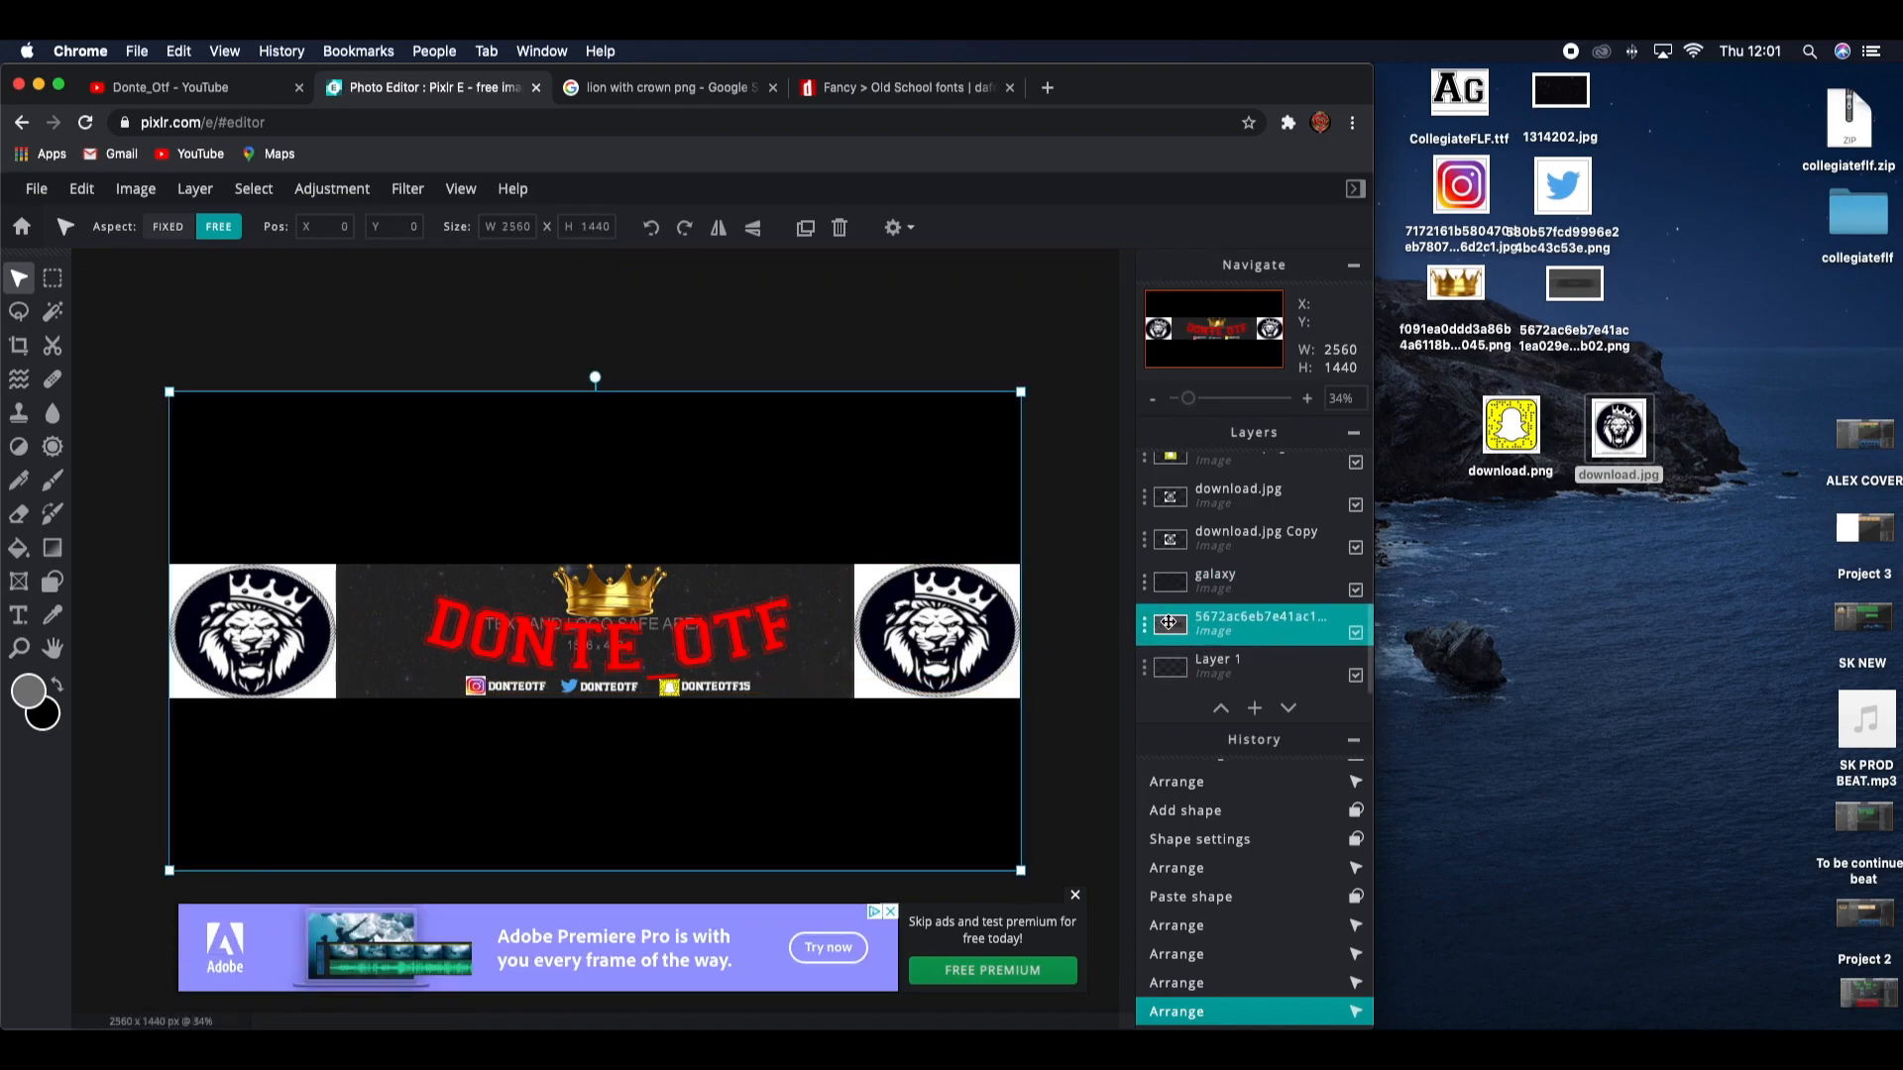
pyautogui.press('Delete')
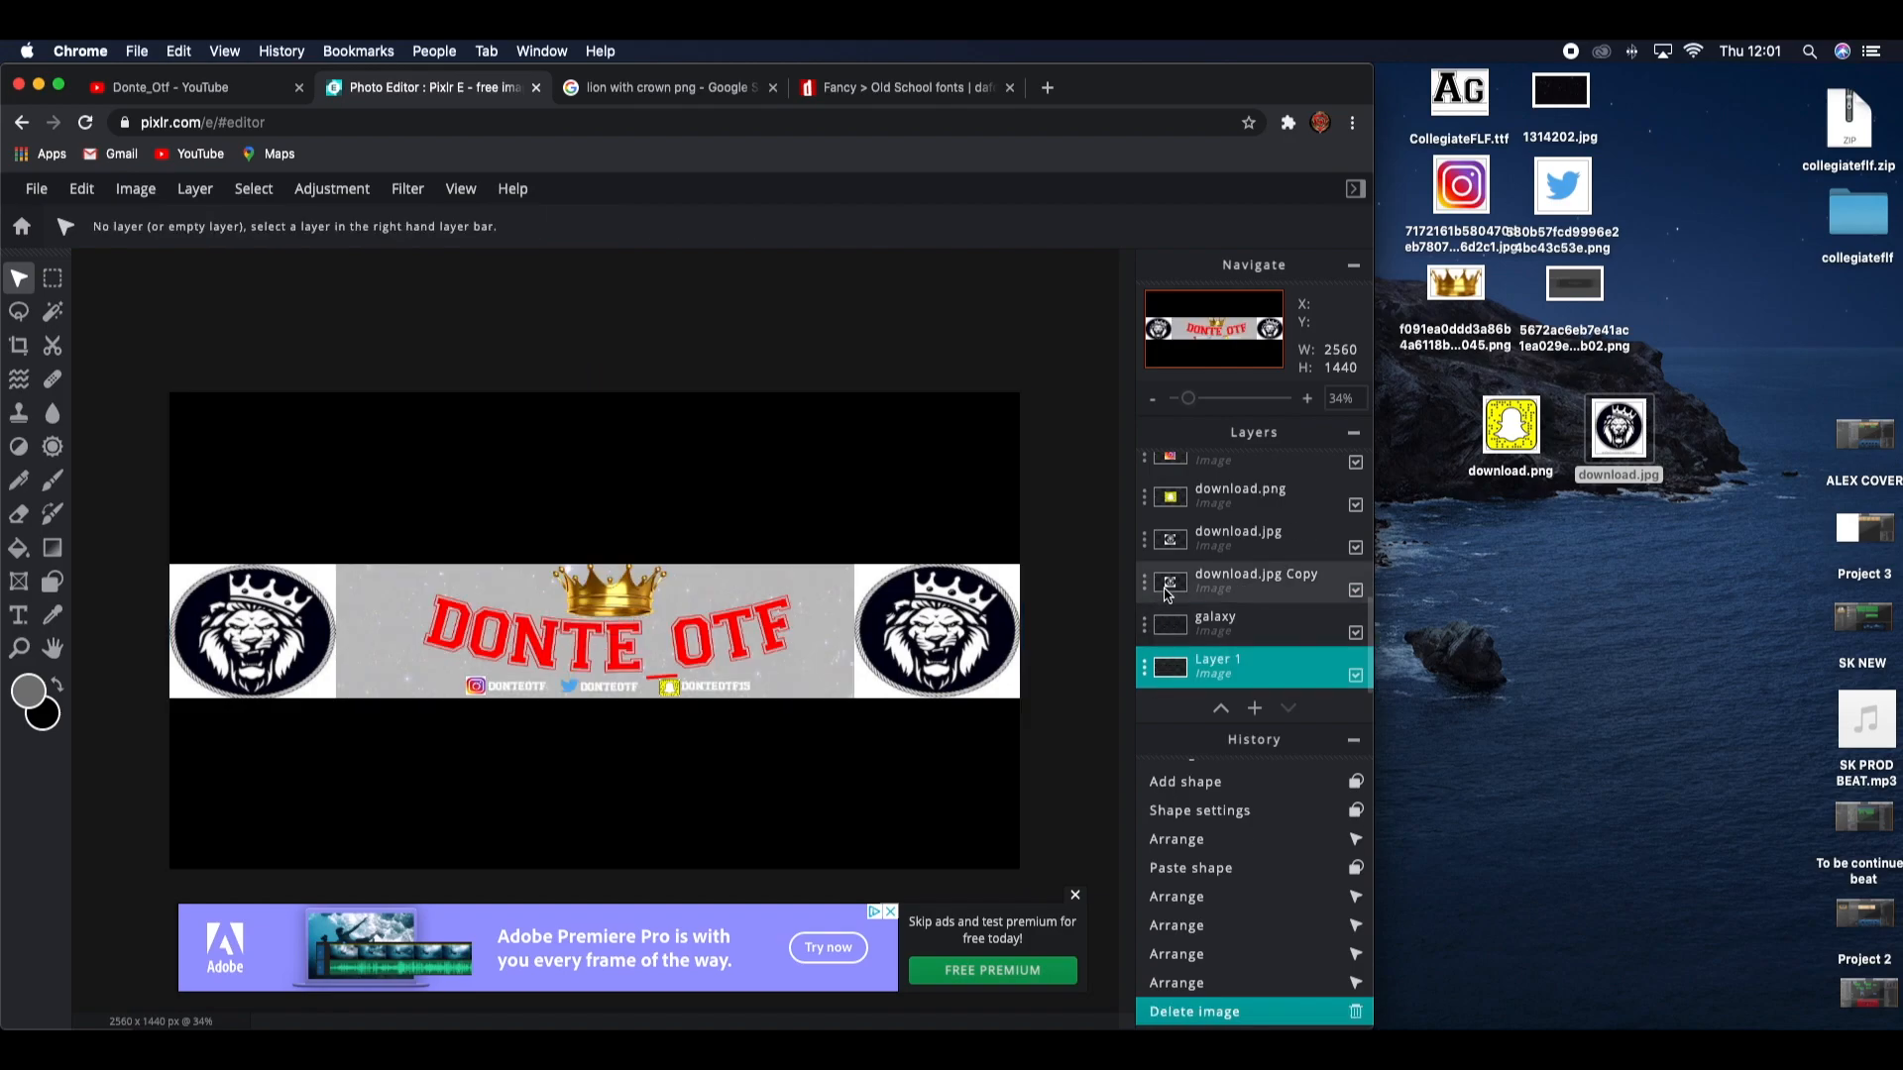
# Step: Set the galaxy layer's transparency to 100 in its layer settings
pyautogui.click(1201, 636)
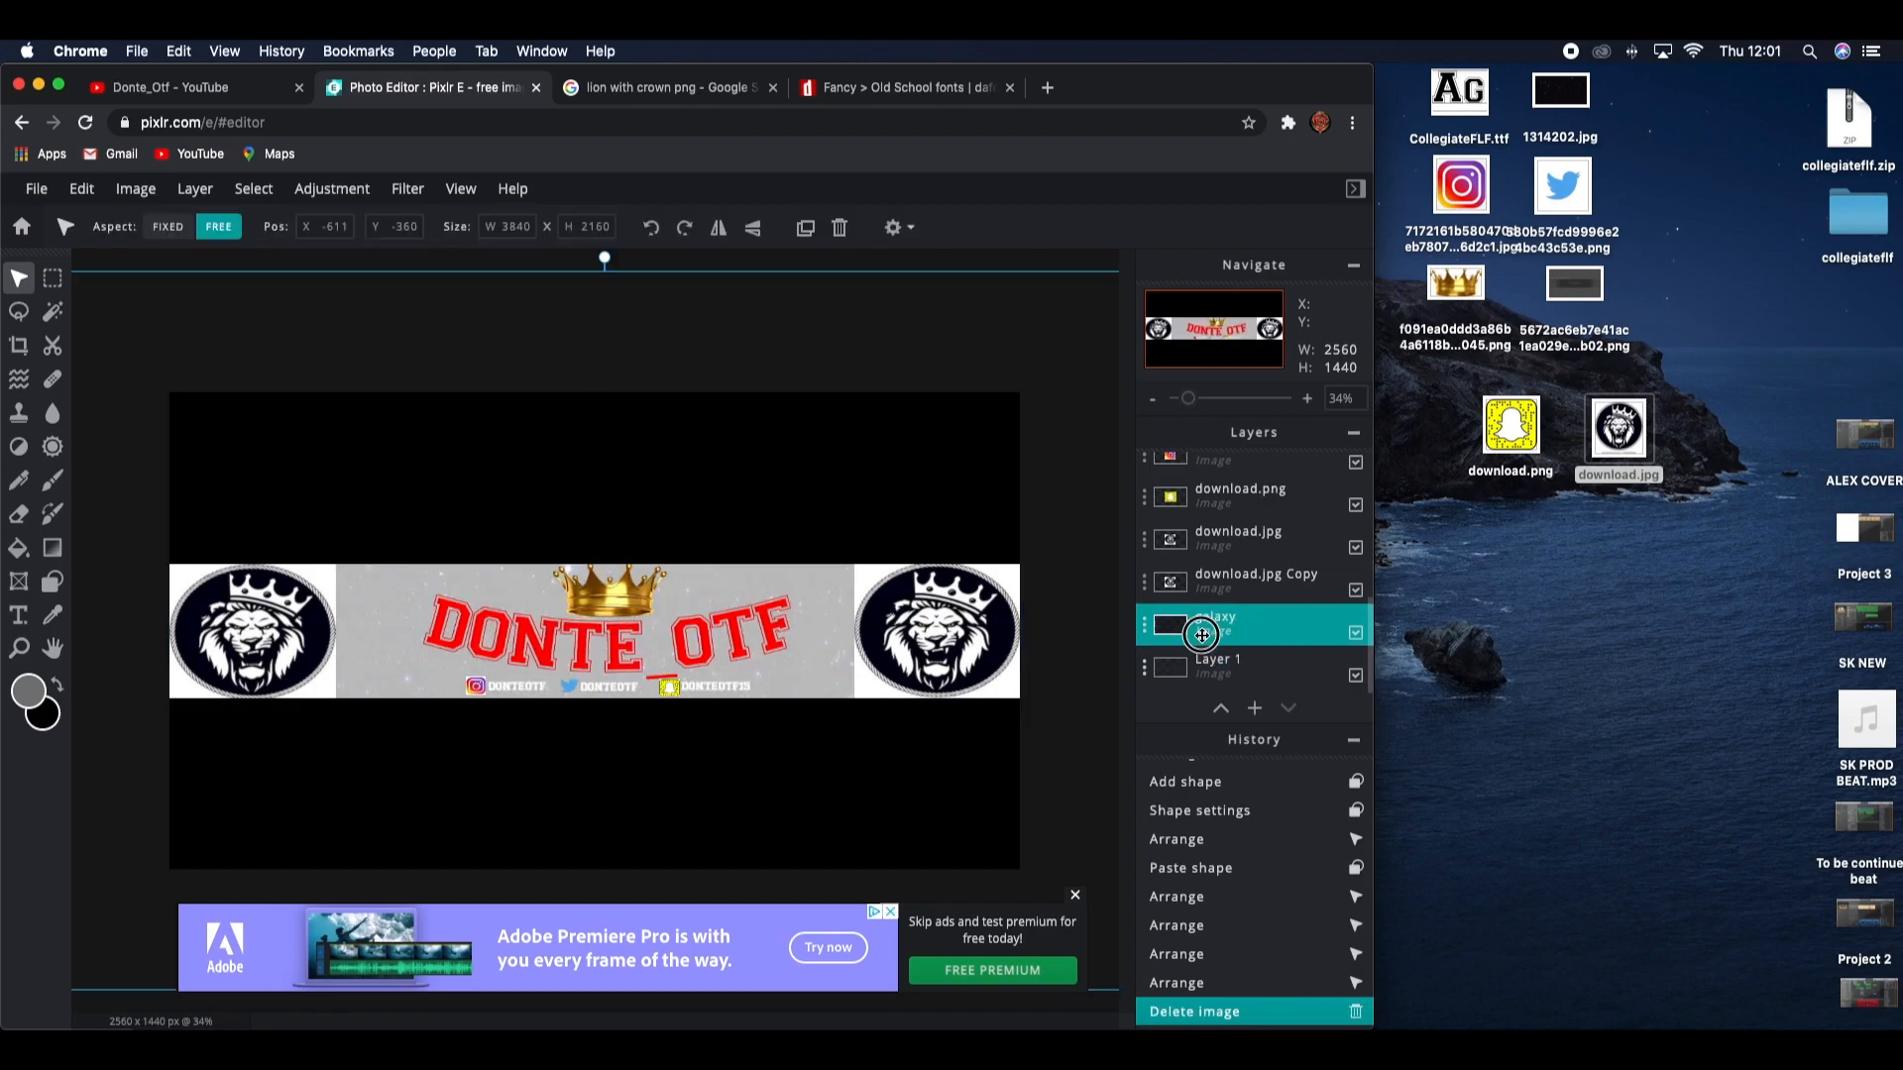
pyautogui.click(1145, 629)
pyautogui.moveTo(993, 776); pyautogui.dragTo(1145, 772)
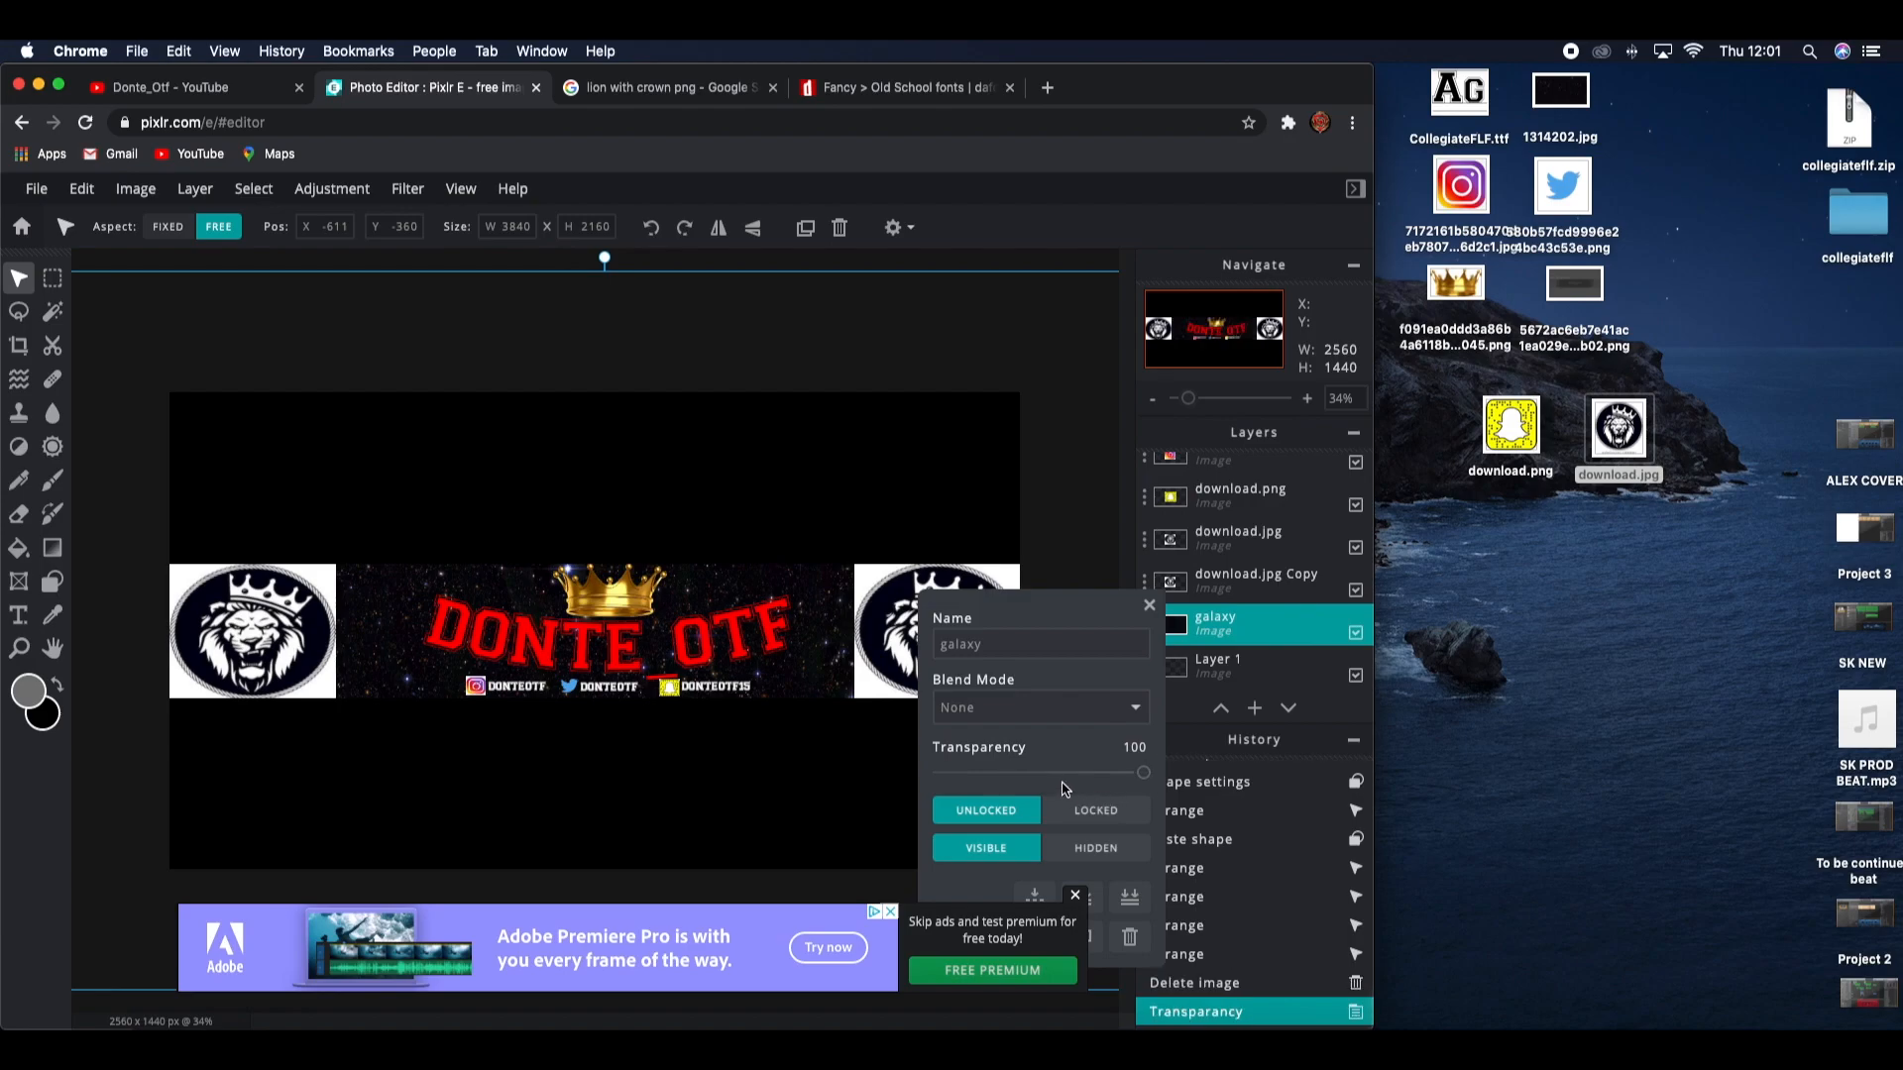
pyautogui.click(1148, 605)
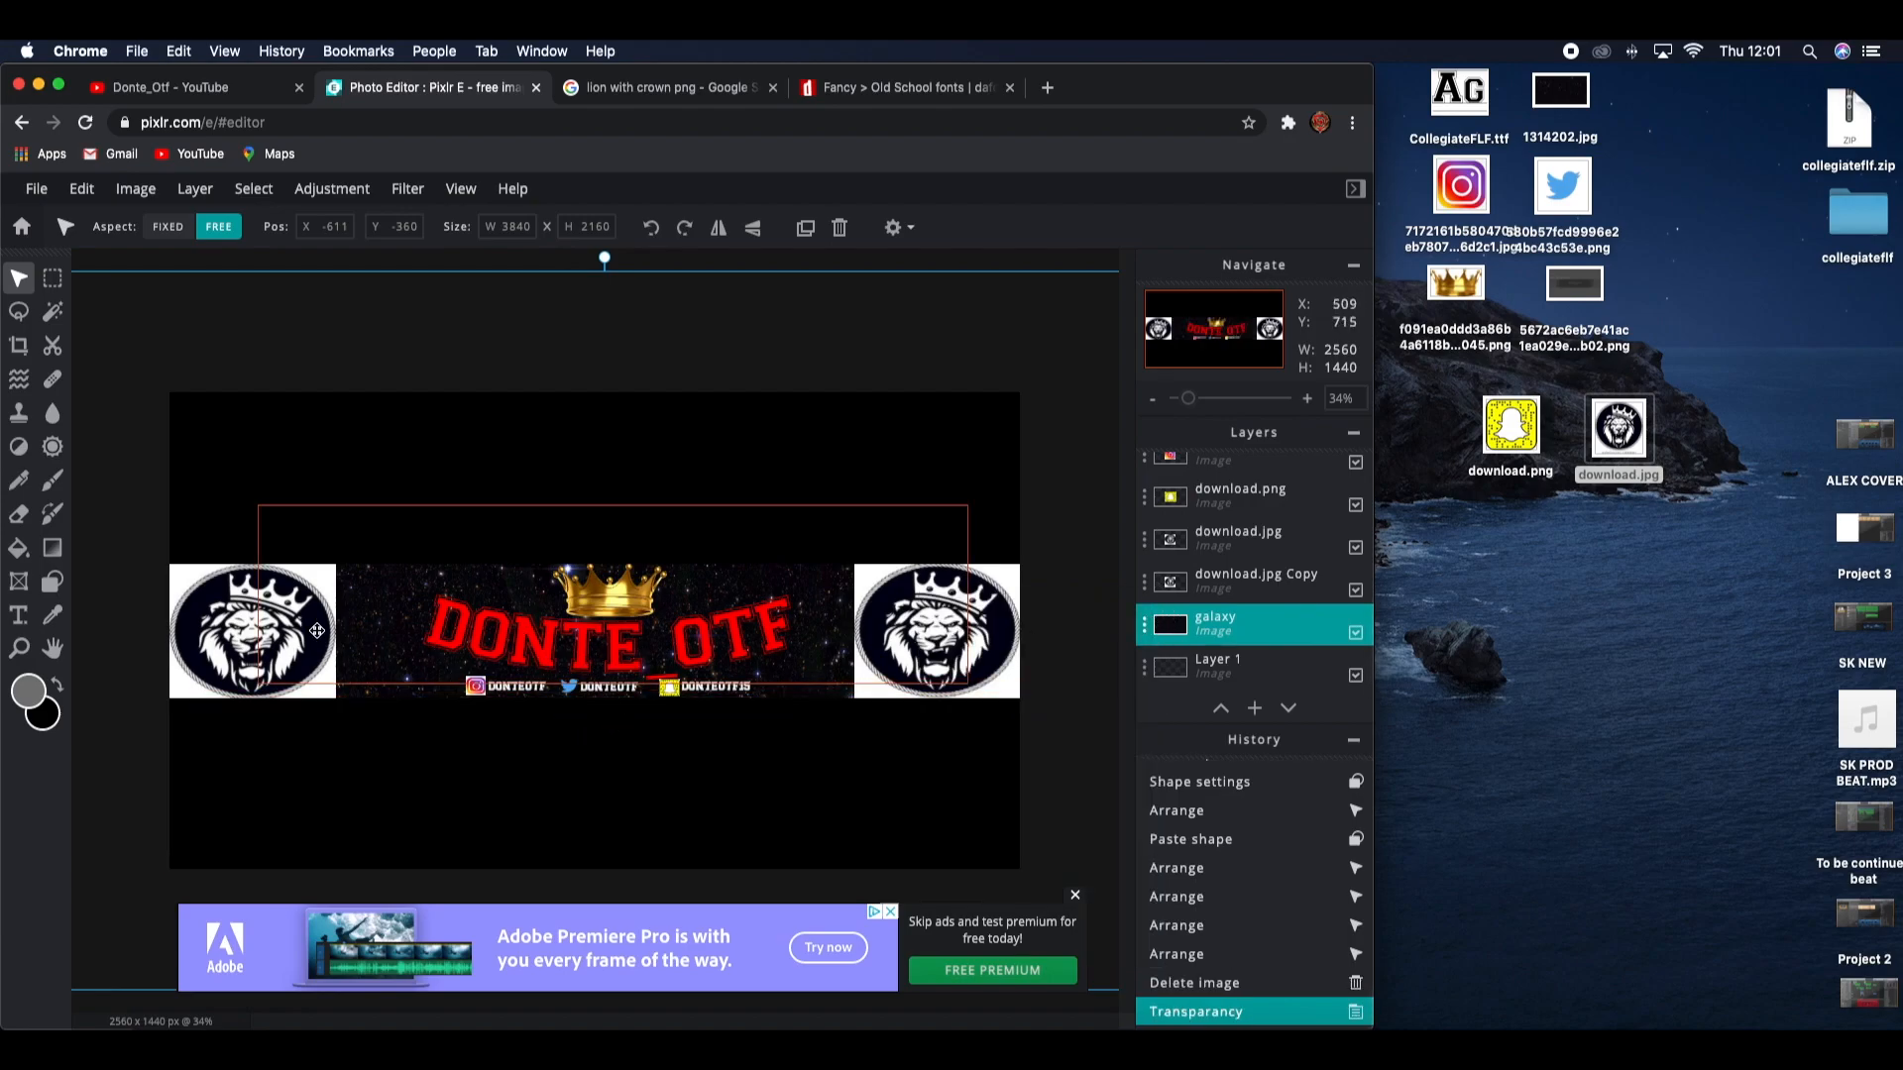
# Step: Compare with the existing YouTube channel banner, and apply Brightness & contrast to the left-end lion image with brightness -64 and contrast 100
pyautogui.click(171, 79)
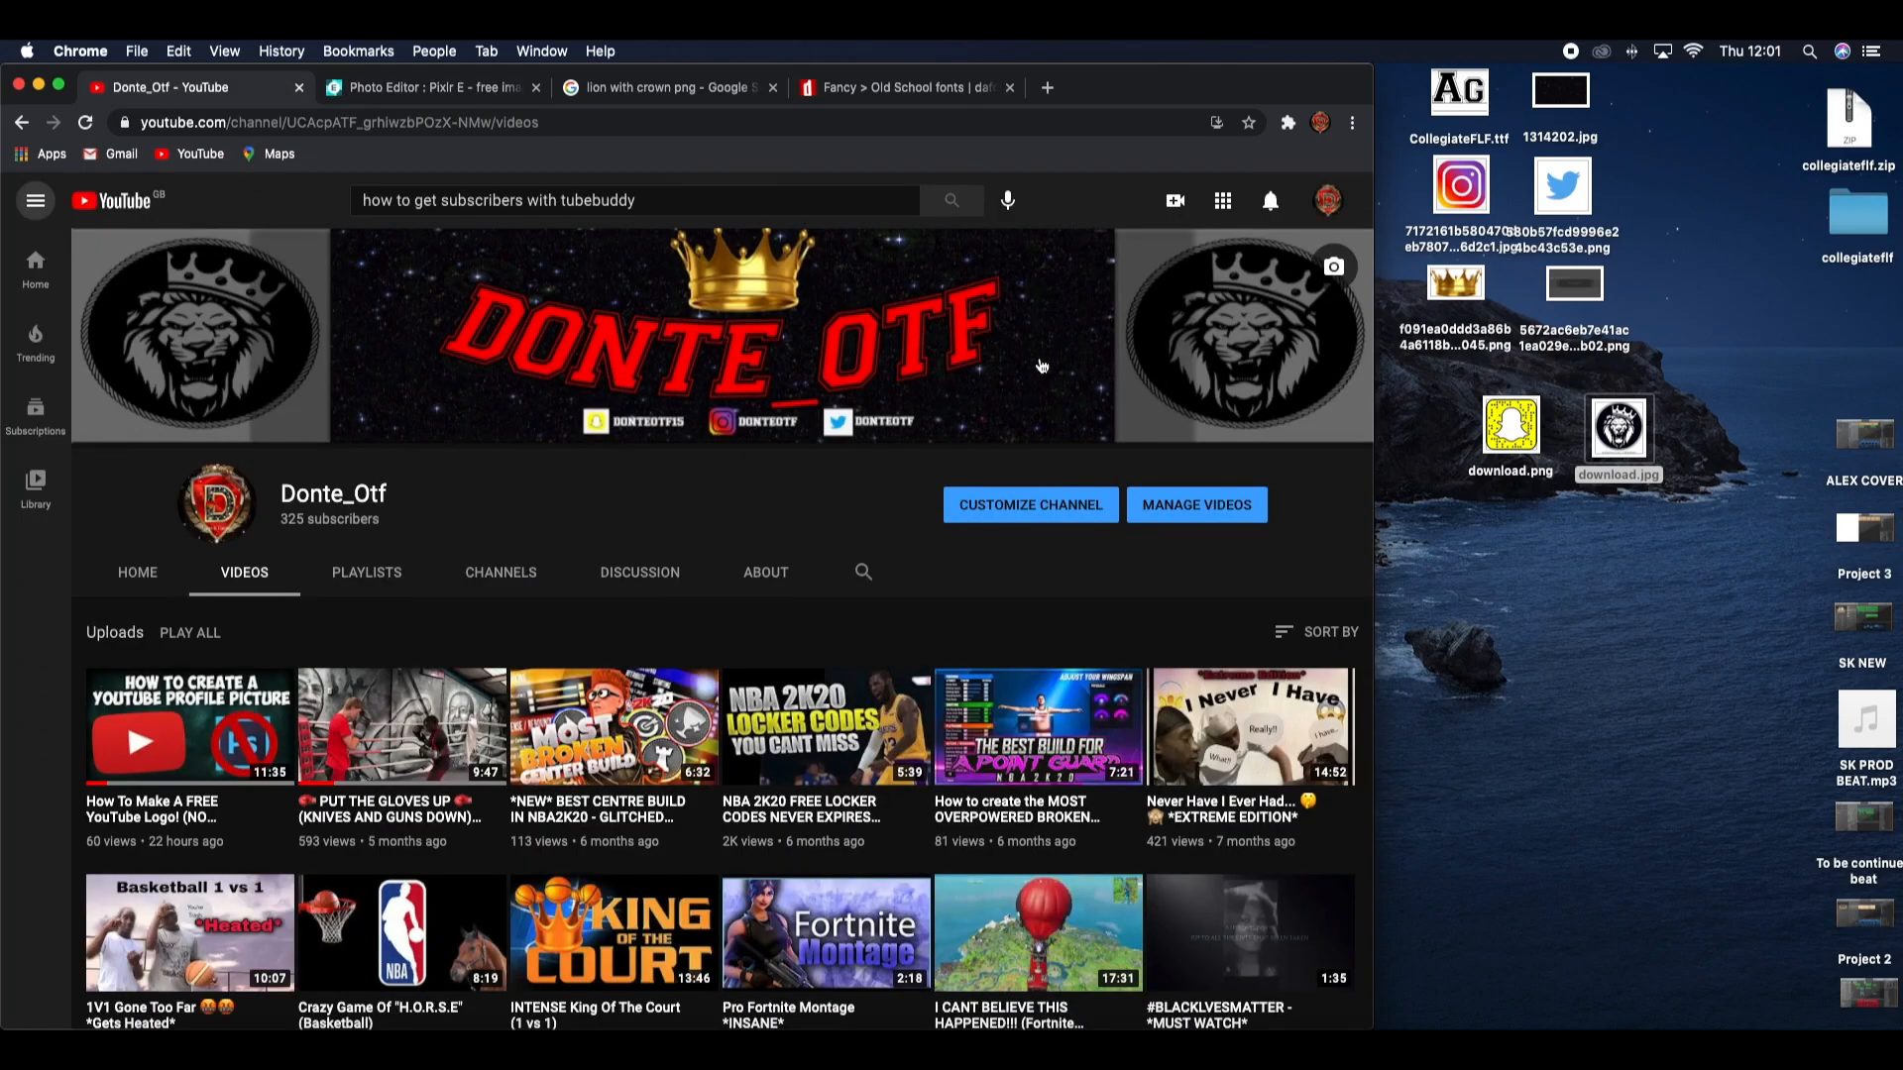
pyautogui.click(471, 88)
pyautogui.click(209, 671)
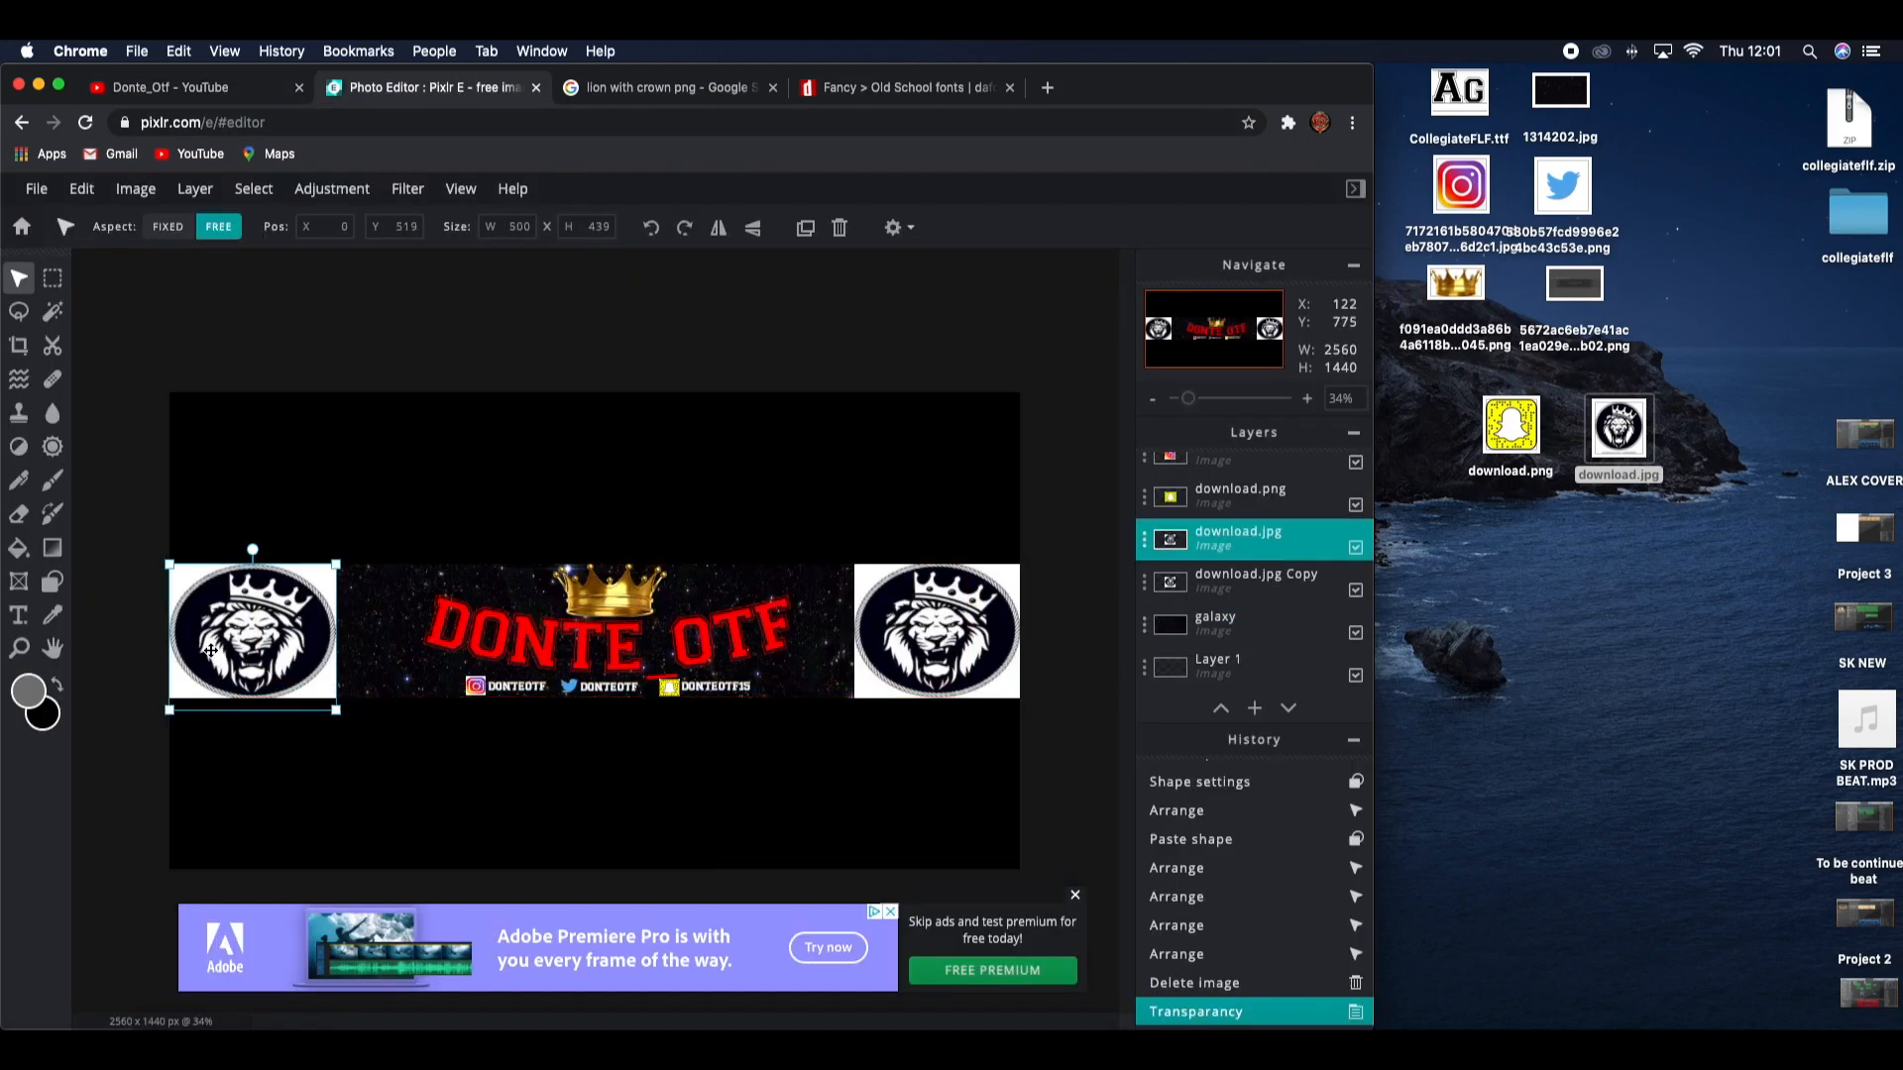
pyautogui.click(331, 189)
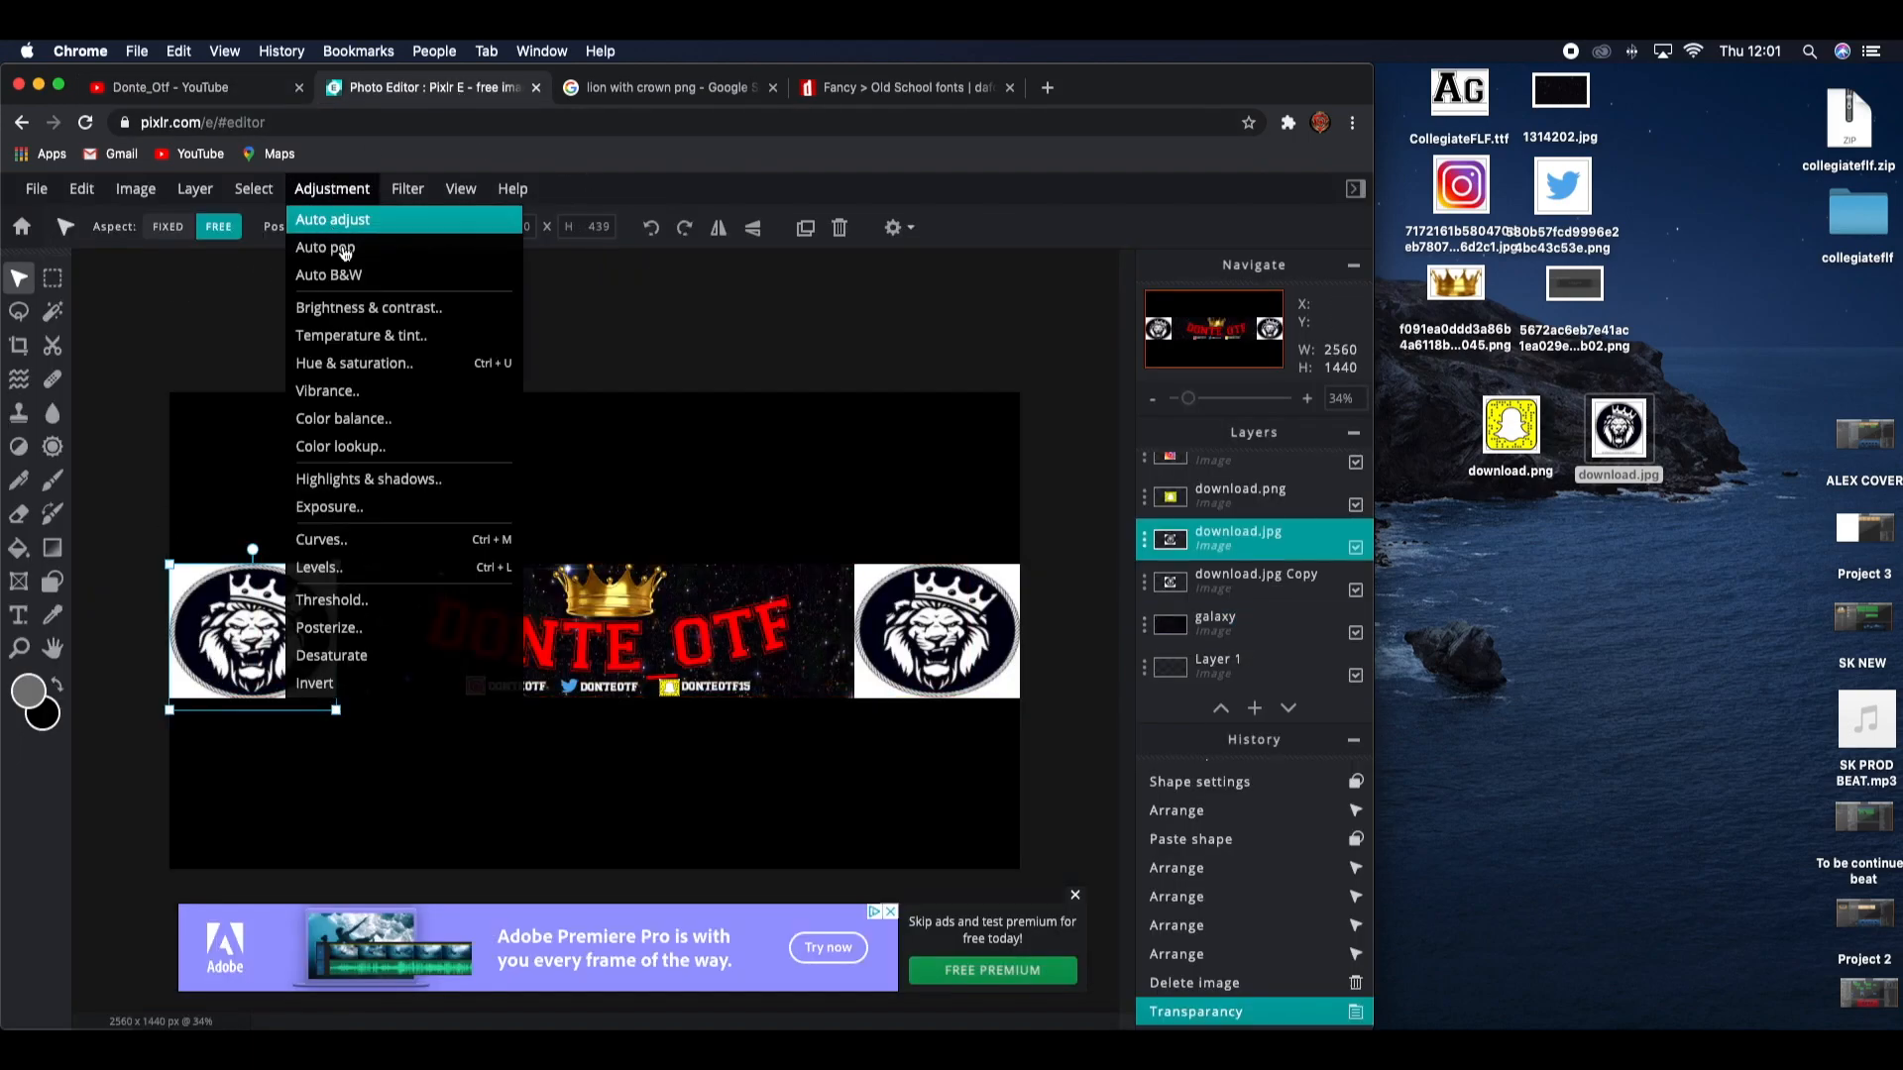
pyautogui.click(374, 313)
pyautogui.moveTo(681, 642); pyautogui.dragTo(557, 642)
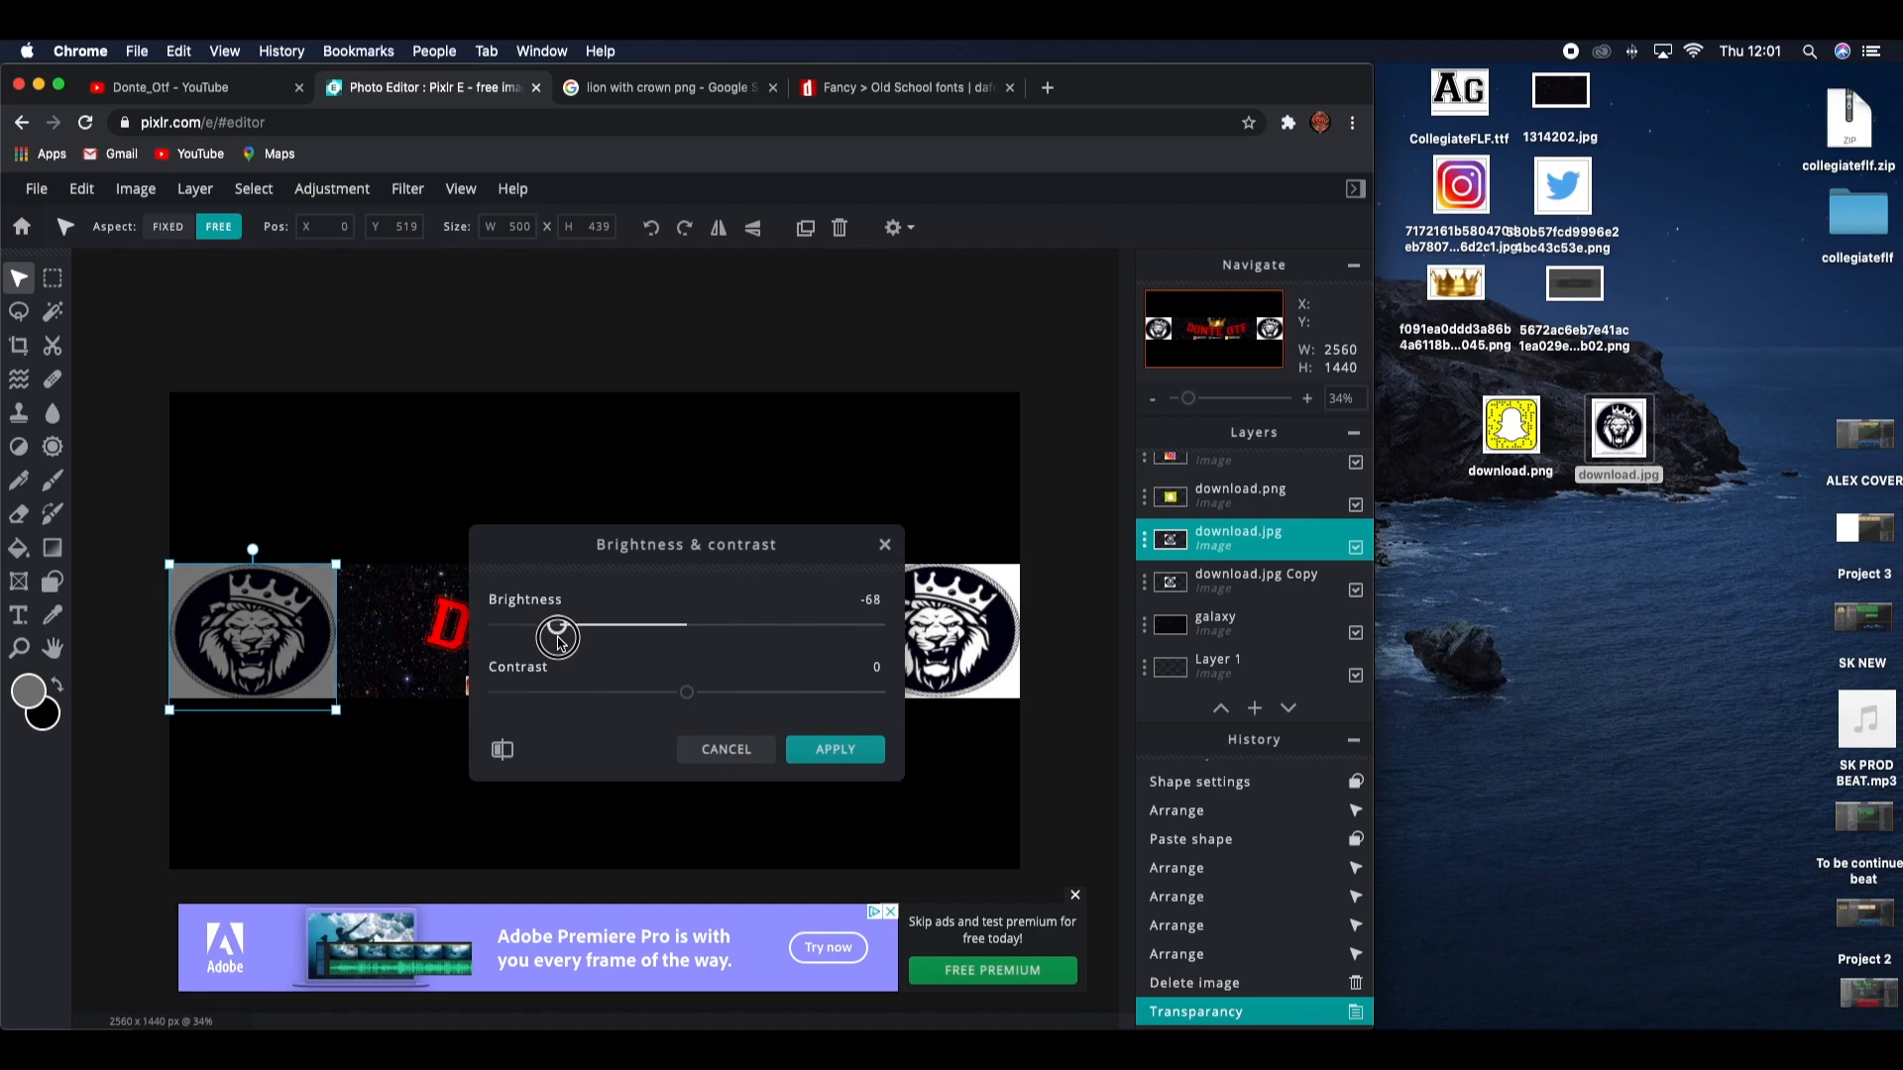
pyautogui.moveTo(680, 701); pyautogui.dragTo(904, 693)
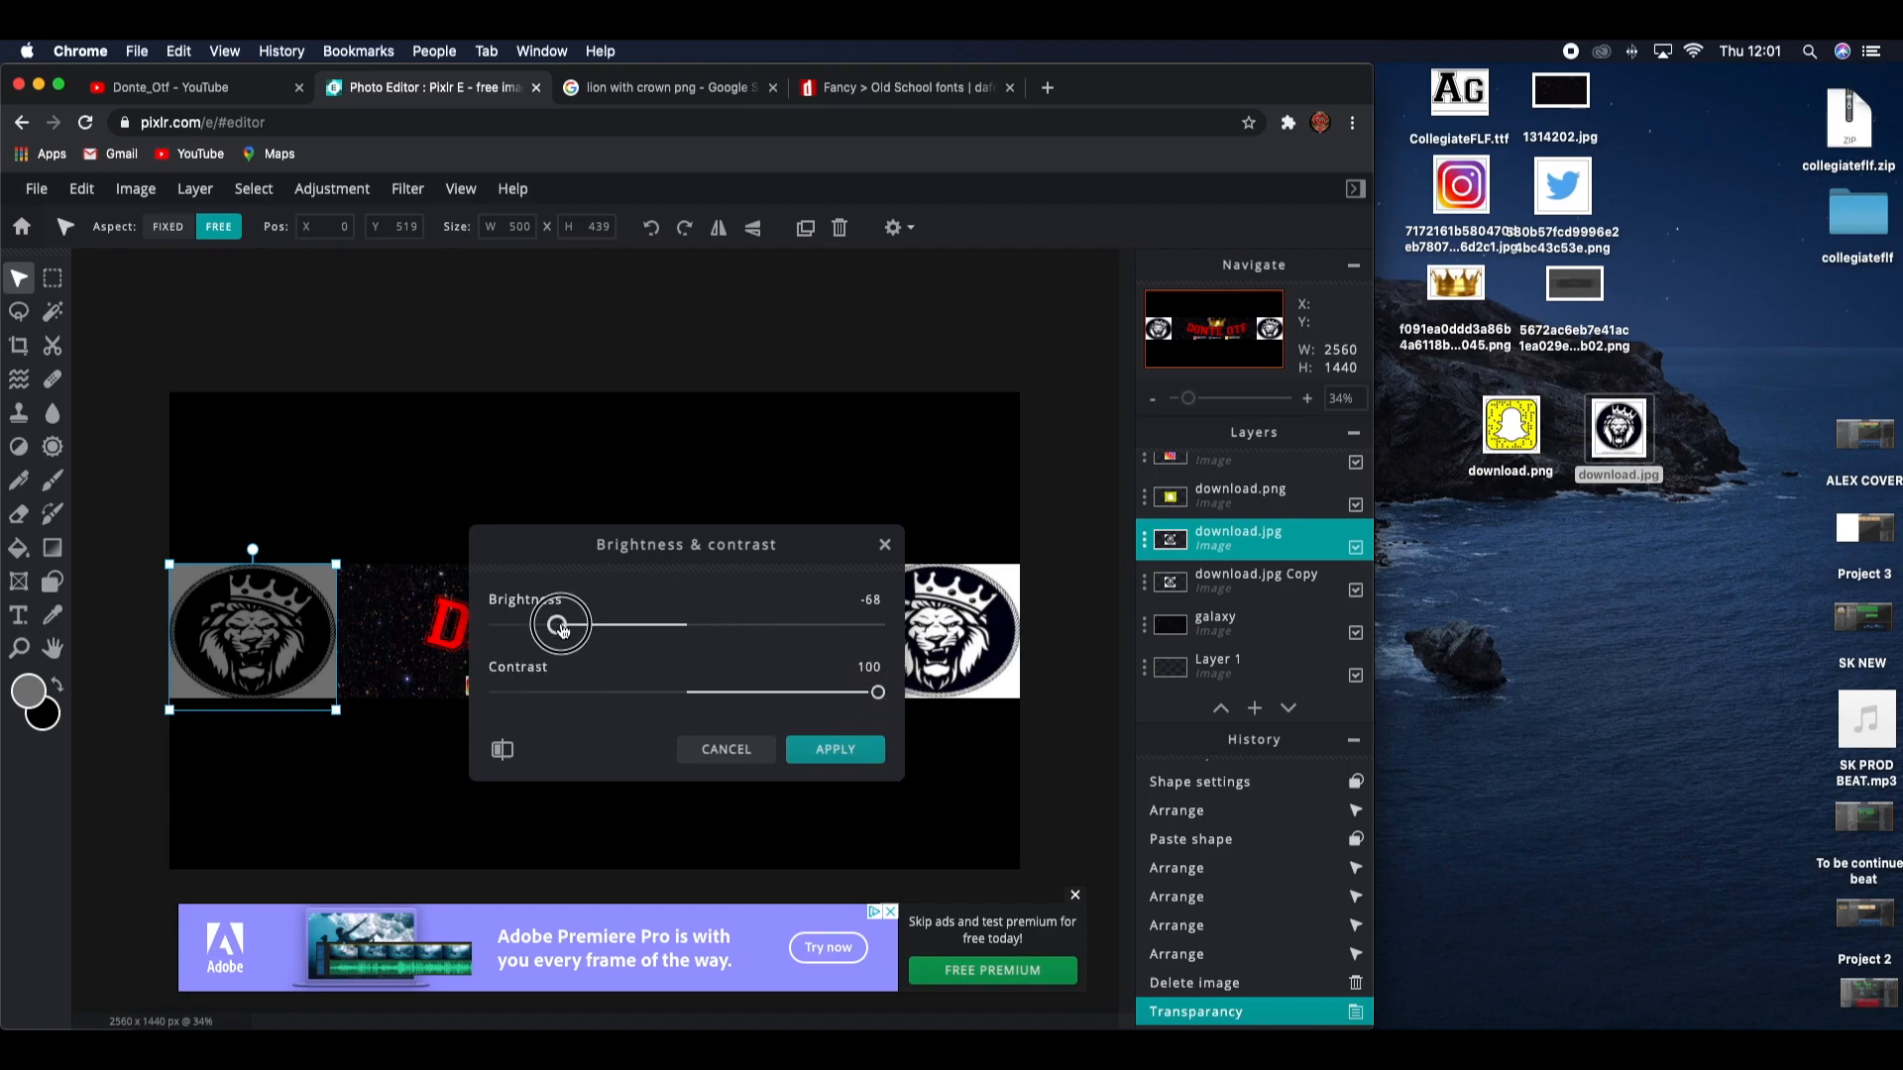
pyautogui.moveTo(558, 626); pyautogui.dragTo(563, 629)
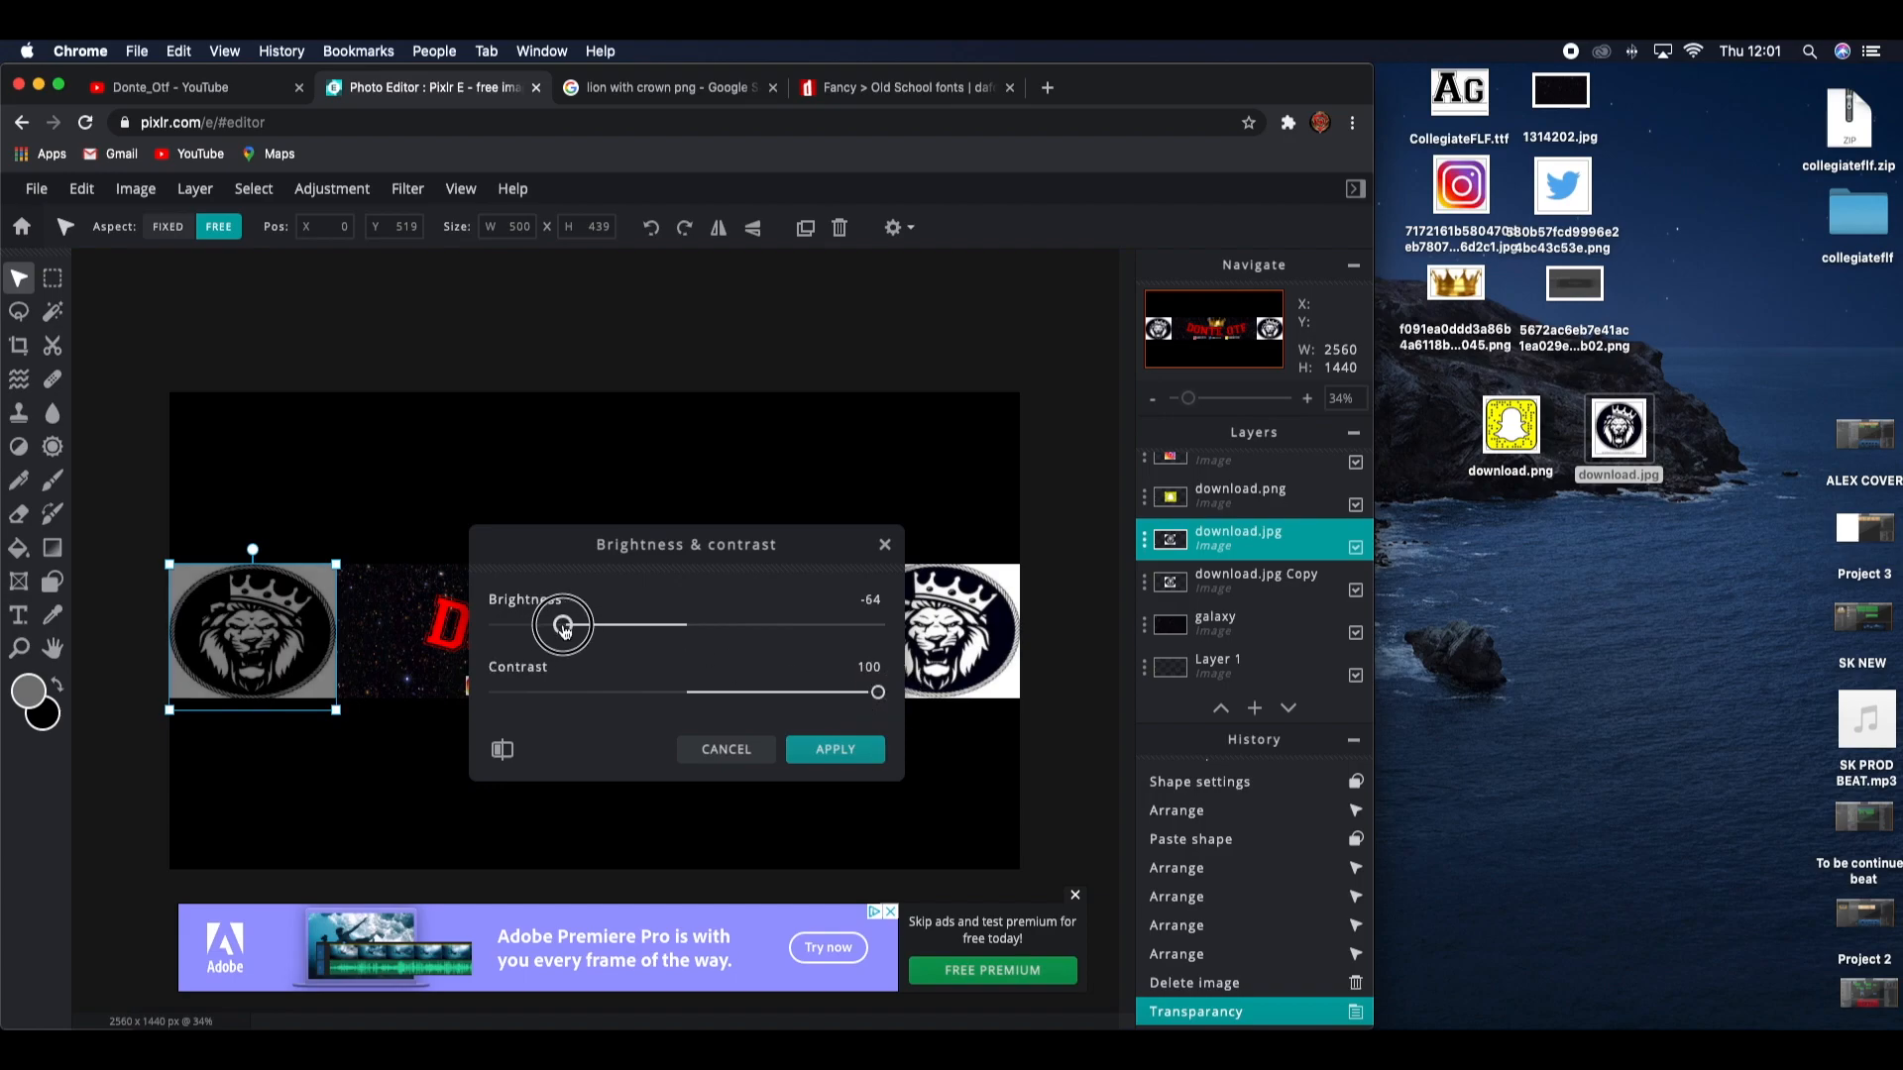
pyautogui.click(832, 750)
# Step: Apply Brightness & contrast to the right-end lion image with brightness -67 and contrast 100
pyautogui.click(910, 642)
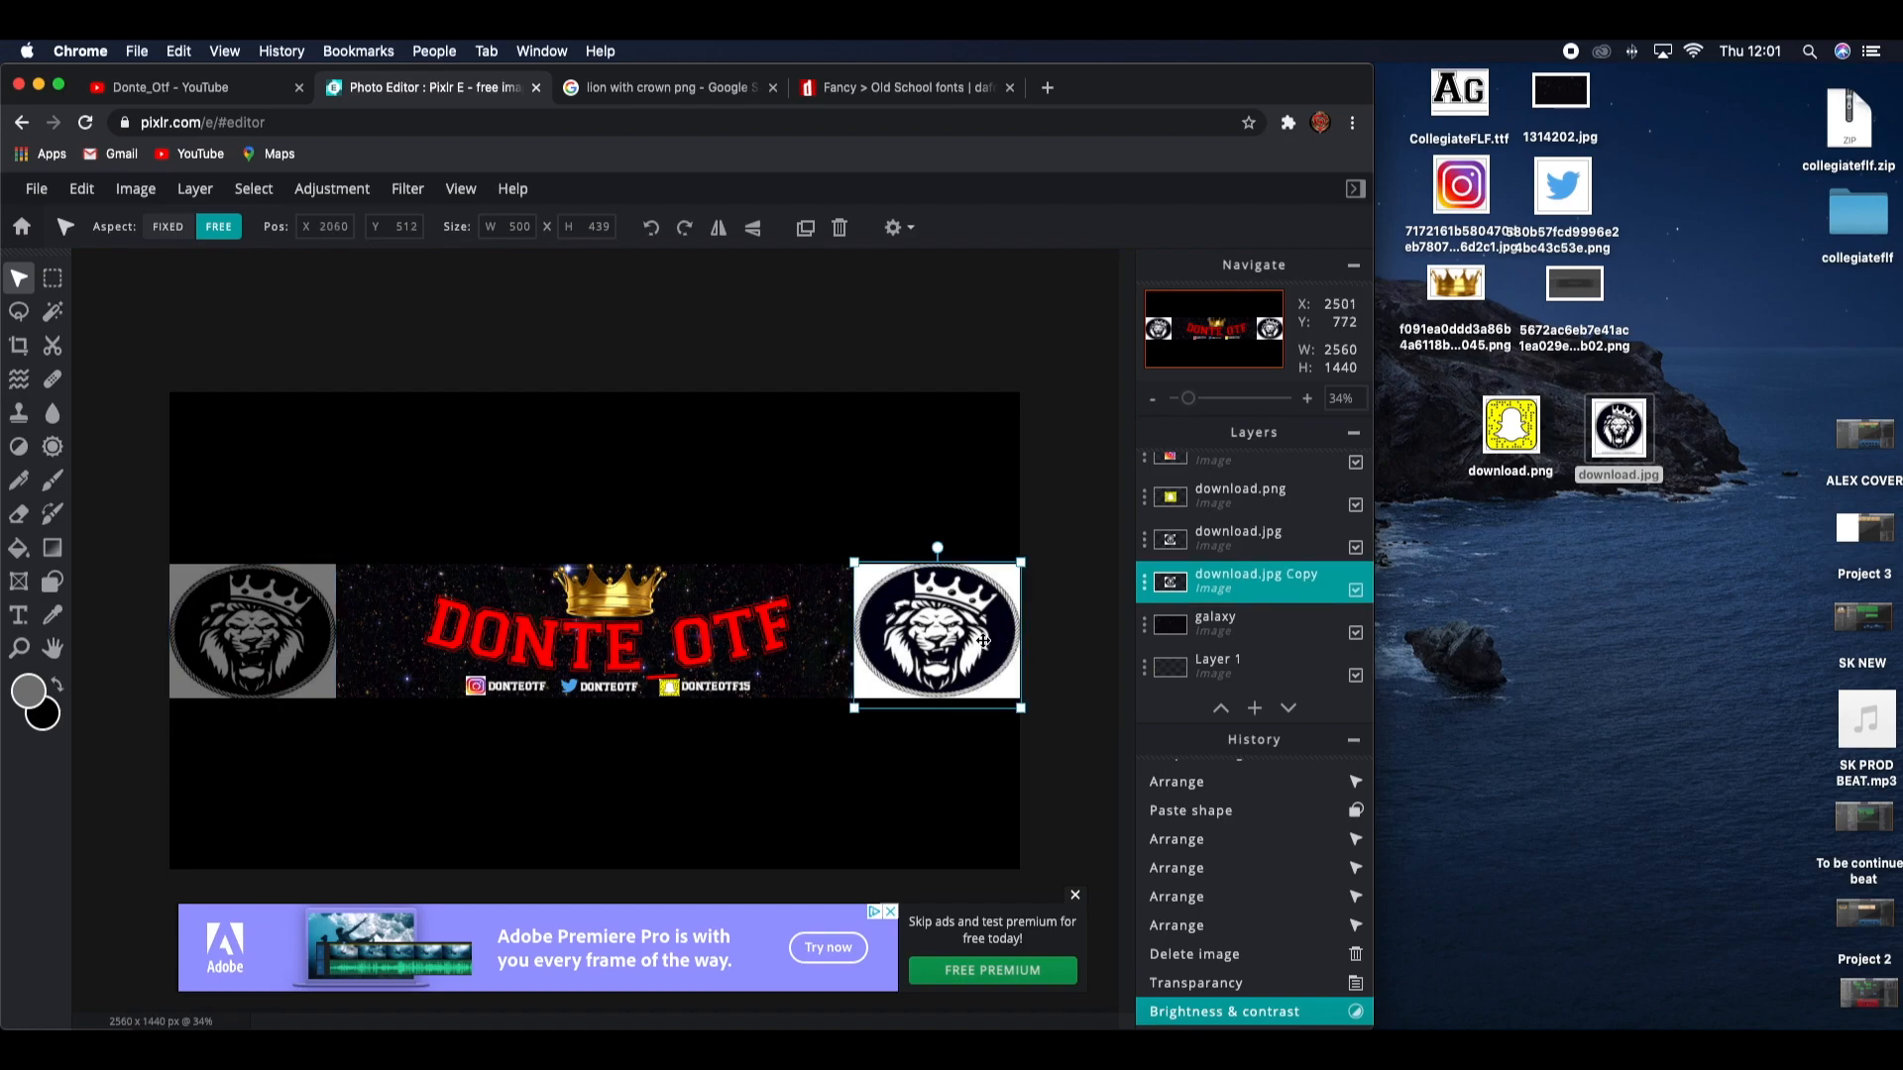
pyautogui.click(332, 188)
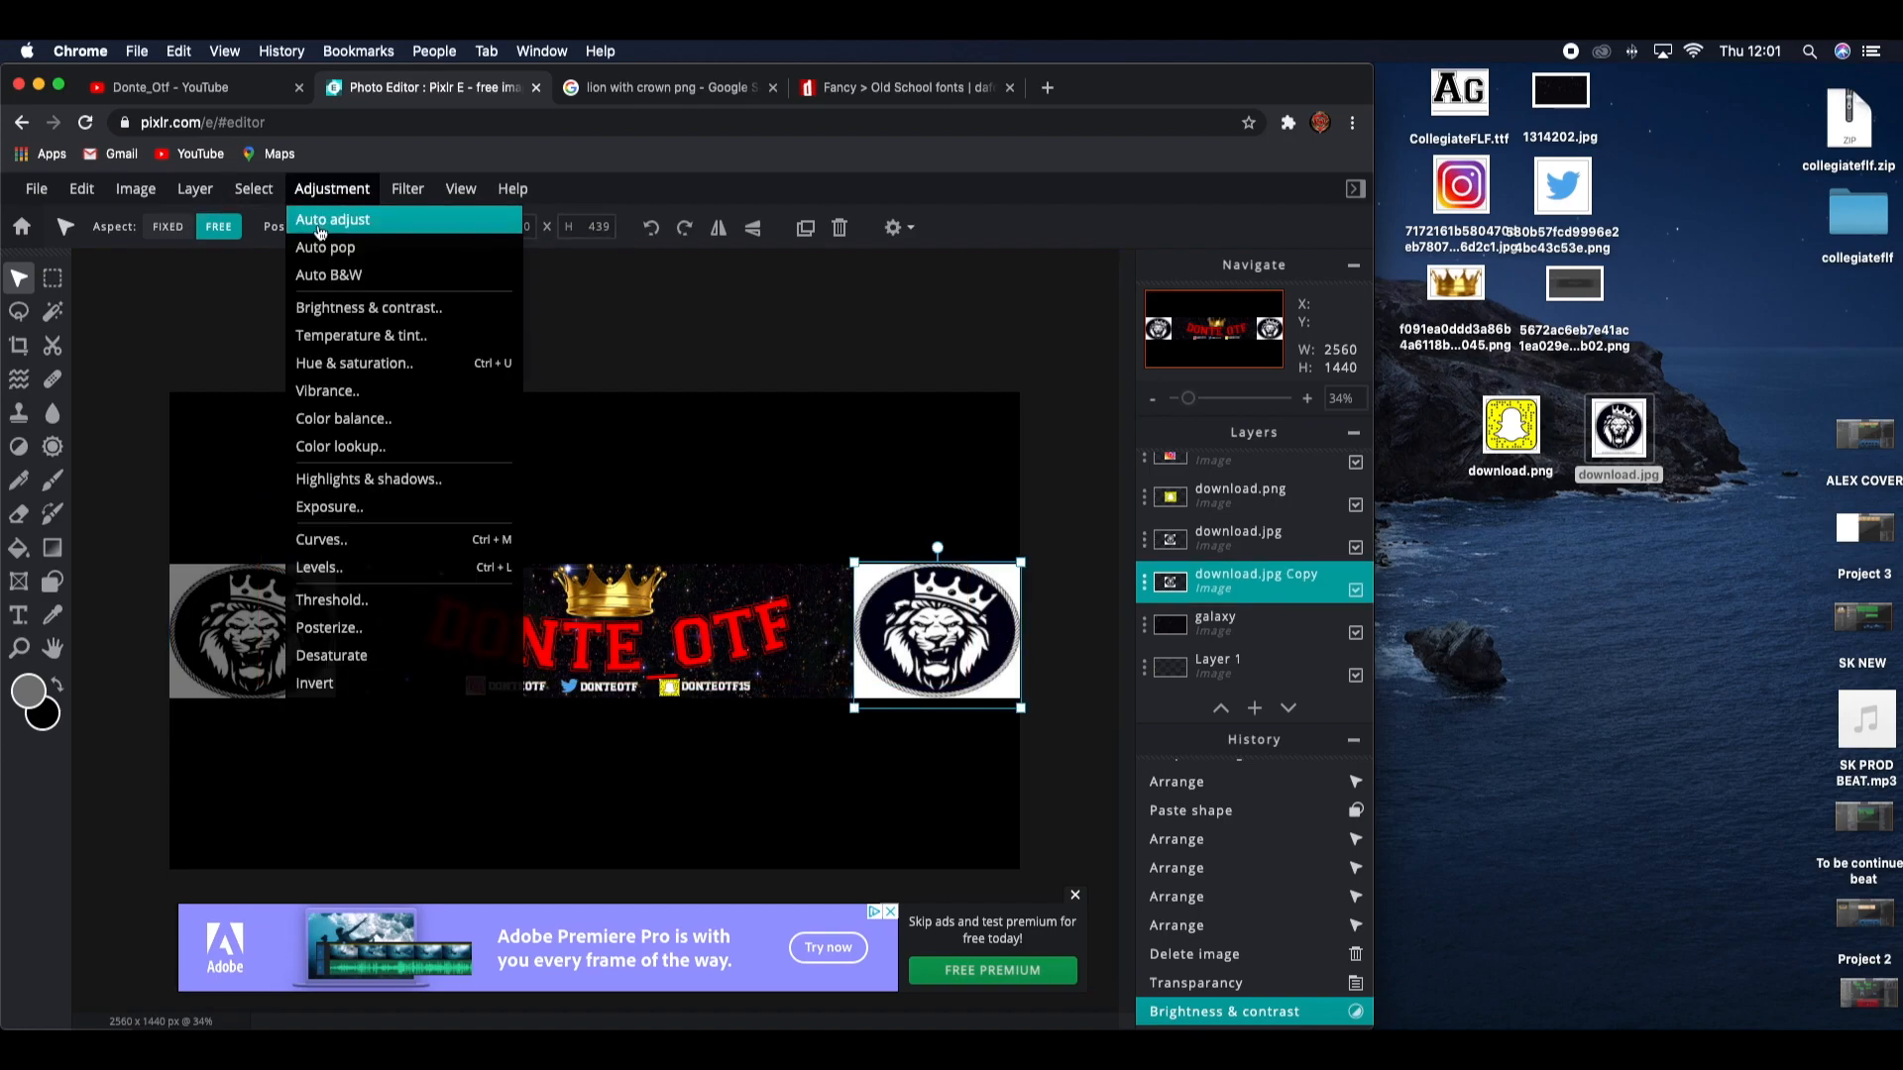
pyautogui.click(367, 310)
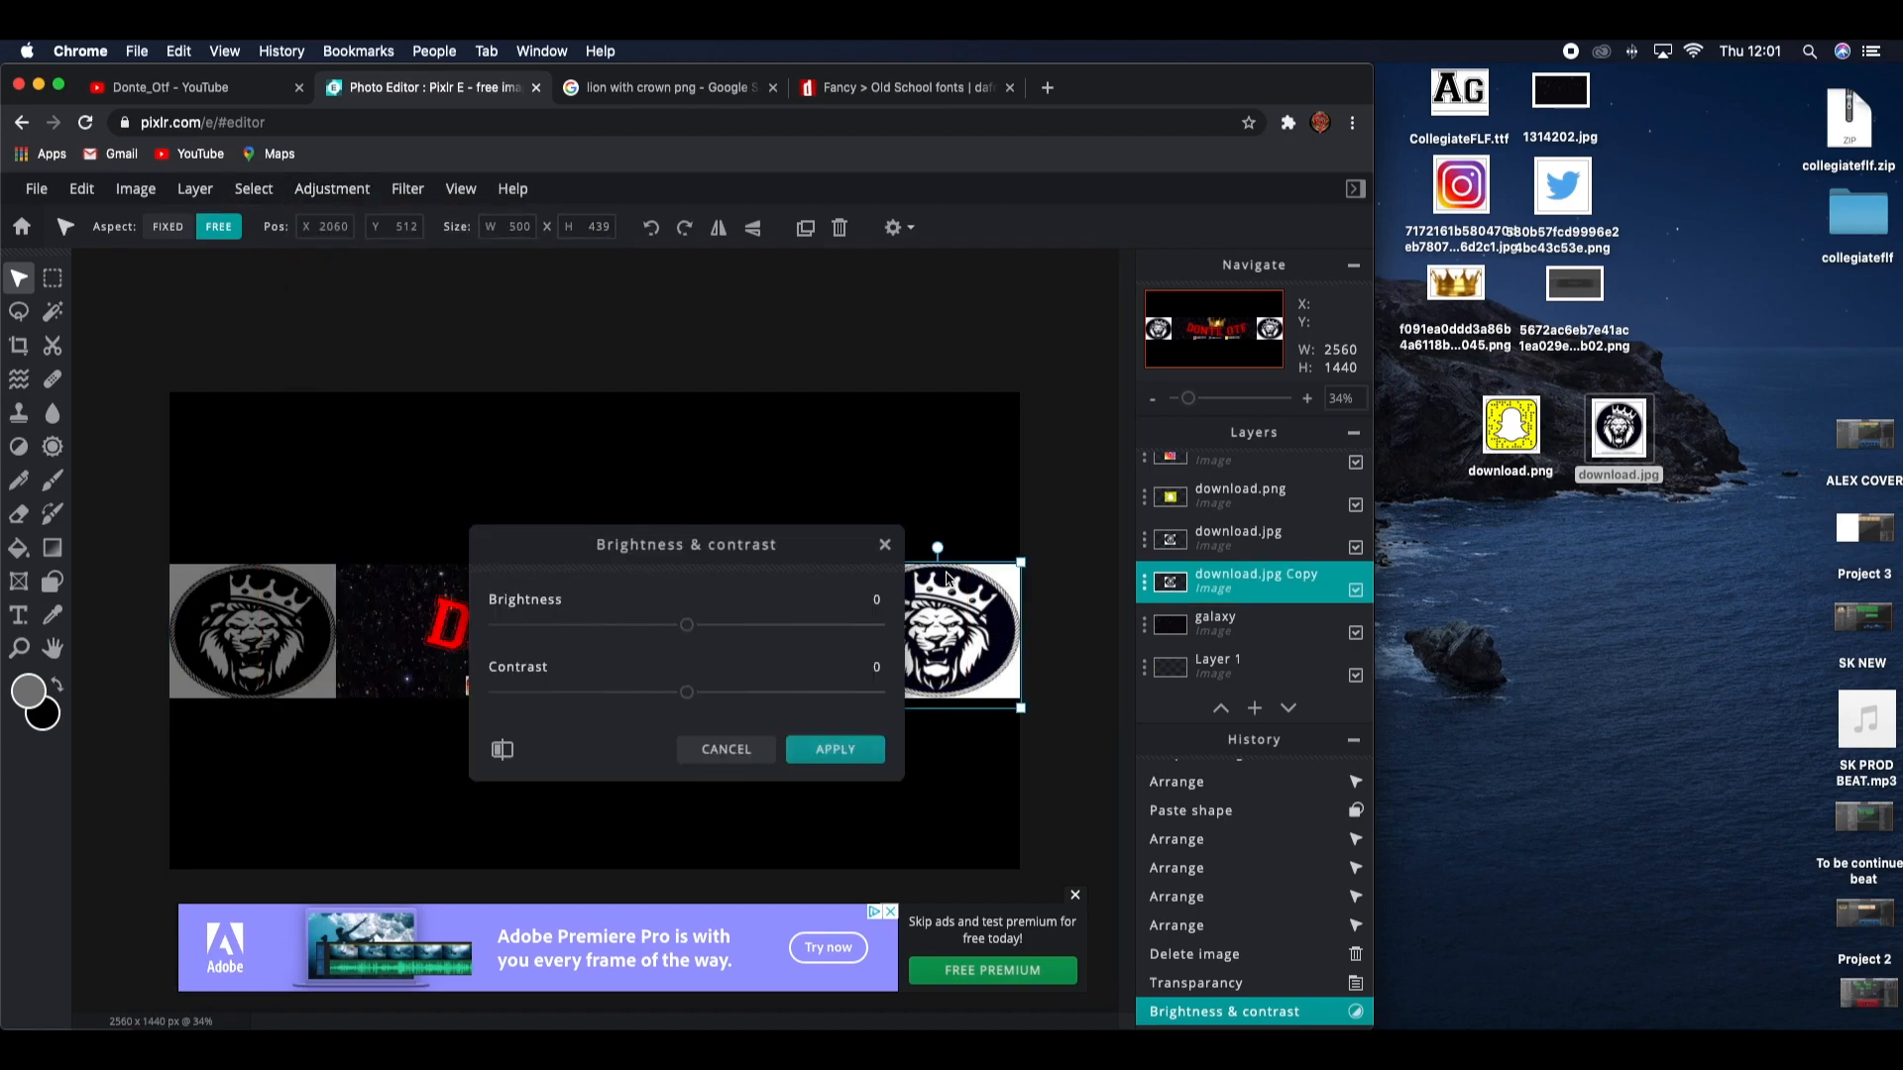
pyautogui.moveTo(681, 624); pyautogui.dragTo(559, 637)
pyautogui.moveTo(691, 704); pyautogui.dragTo(992, 733)
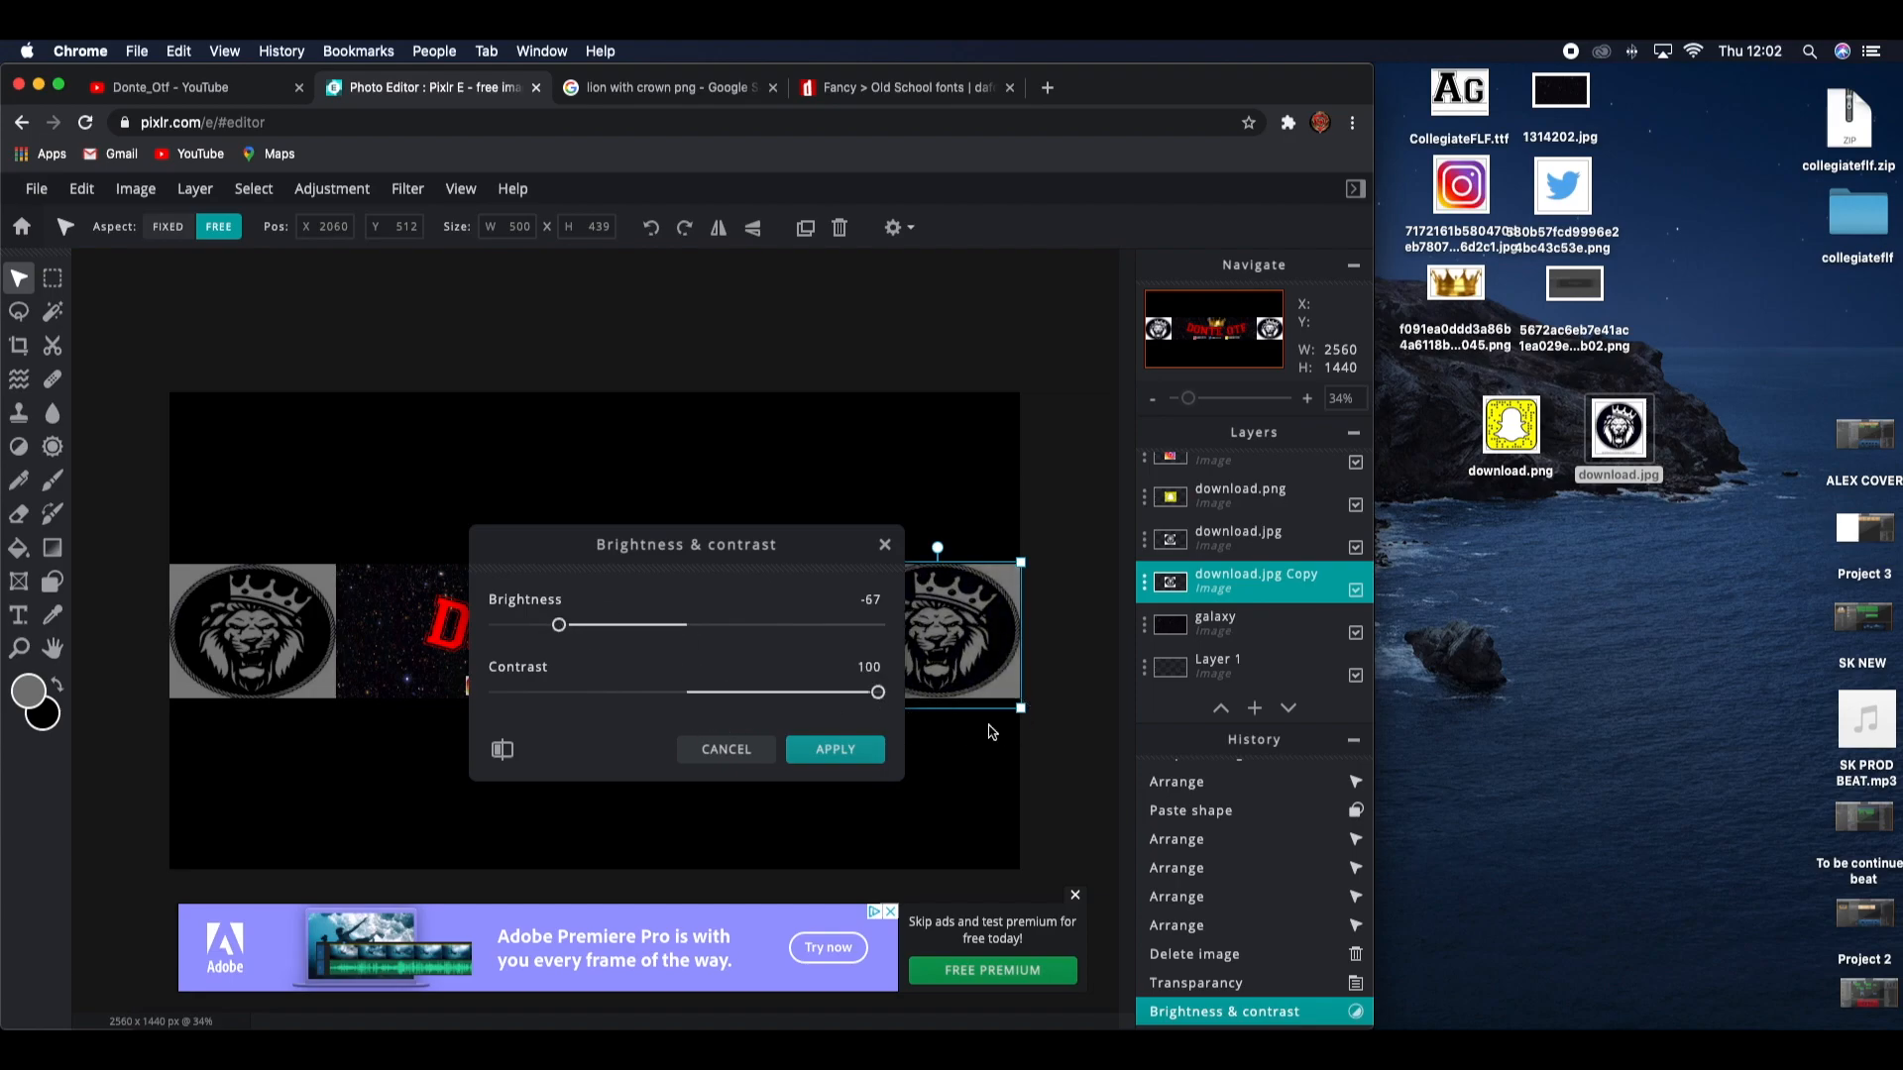
pyautogui.click(874, 758)
pyautogui.click(447, 358)
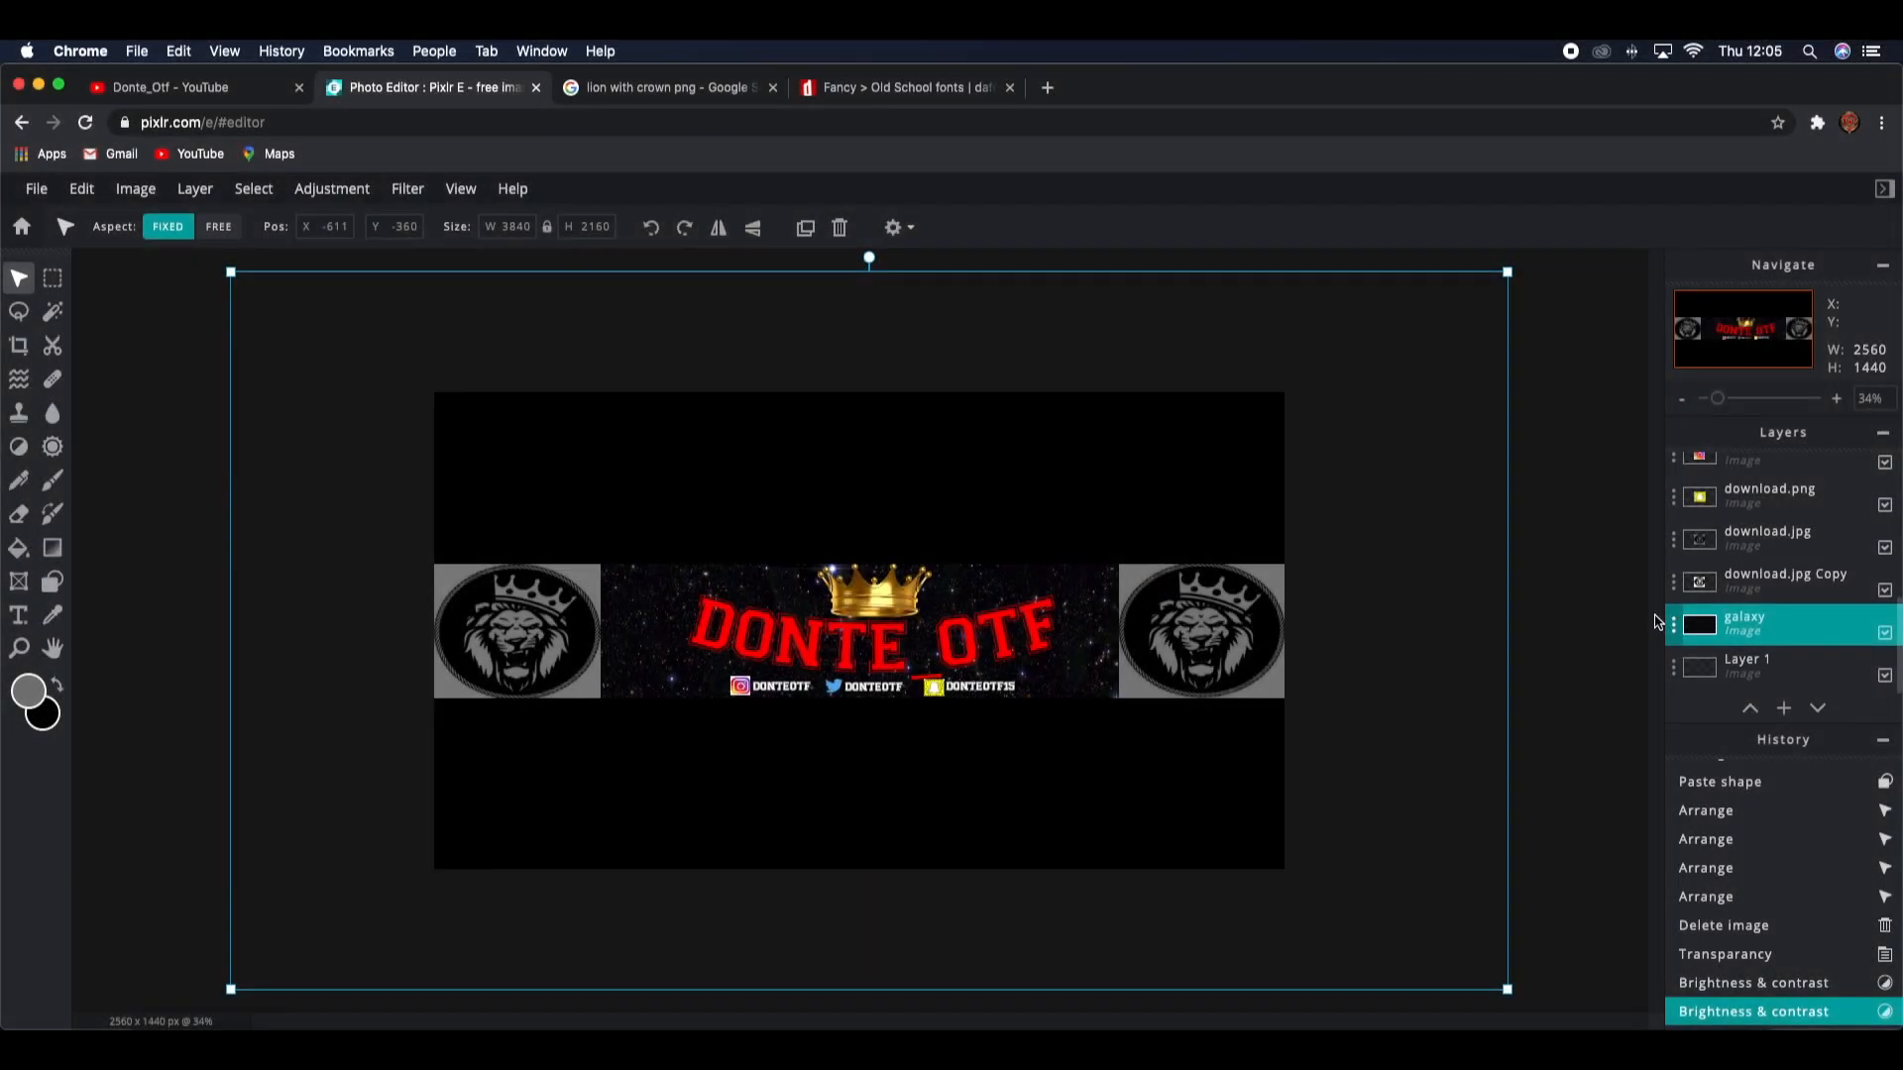
# Step: Save the banner as a PNG named yt video banner at 2560 x 1440 and download it
pyautogui.click(39, 202)
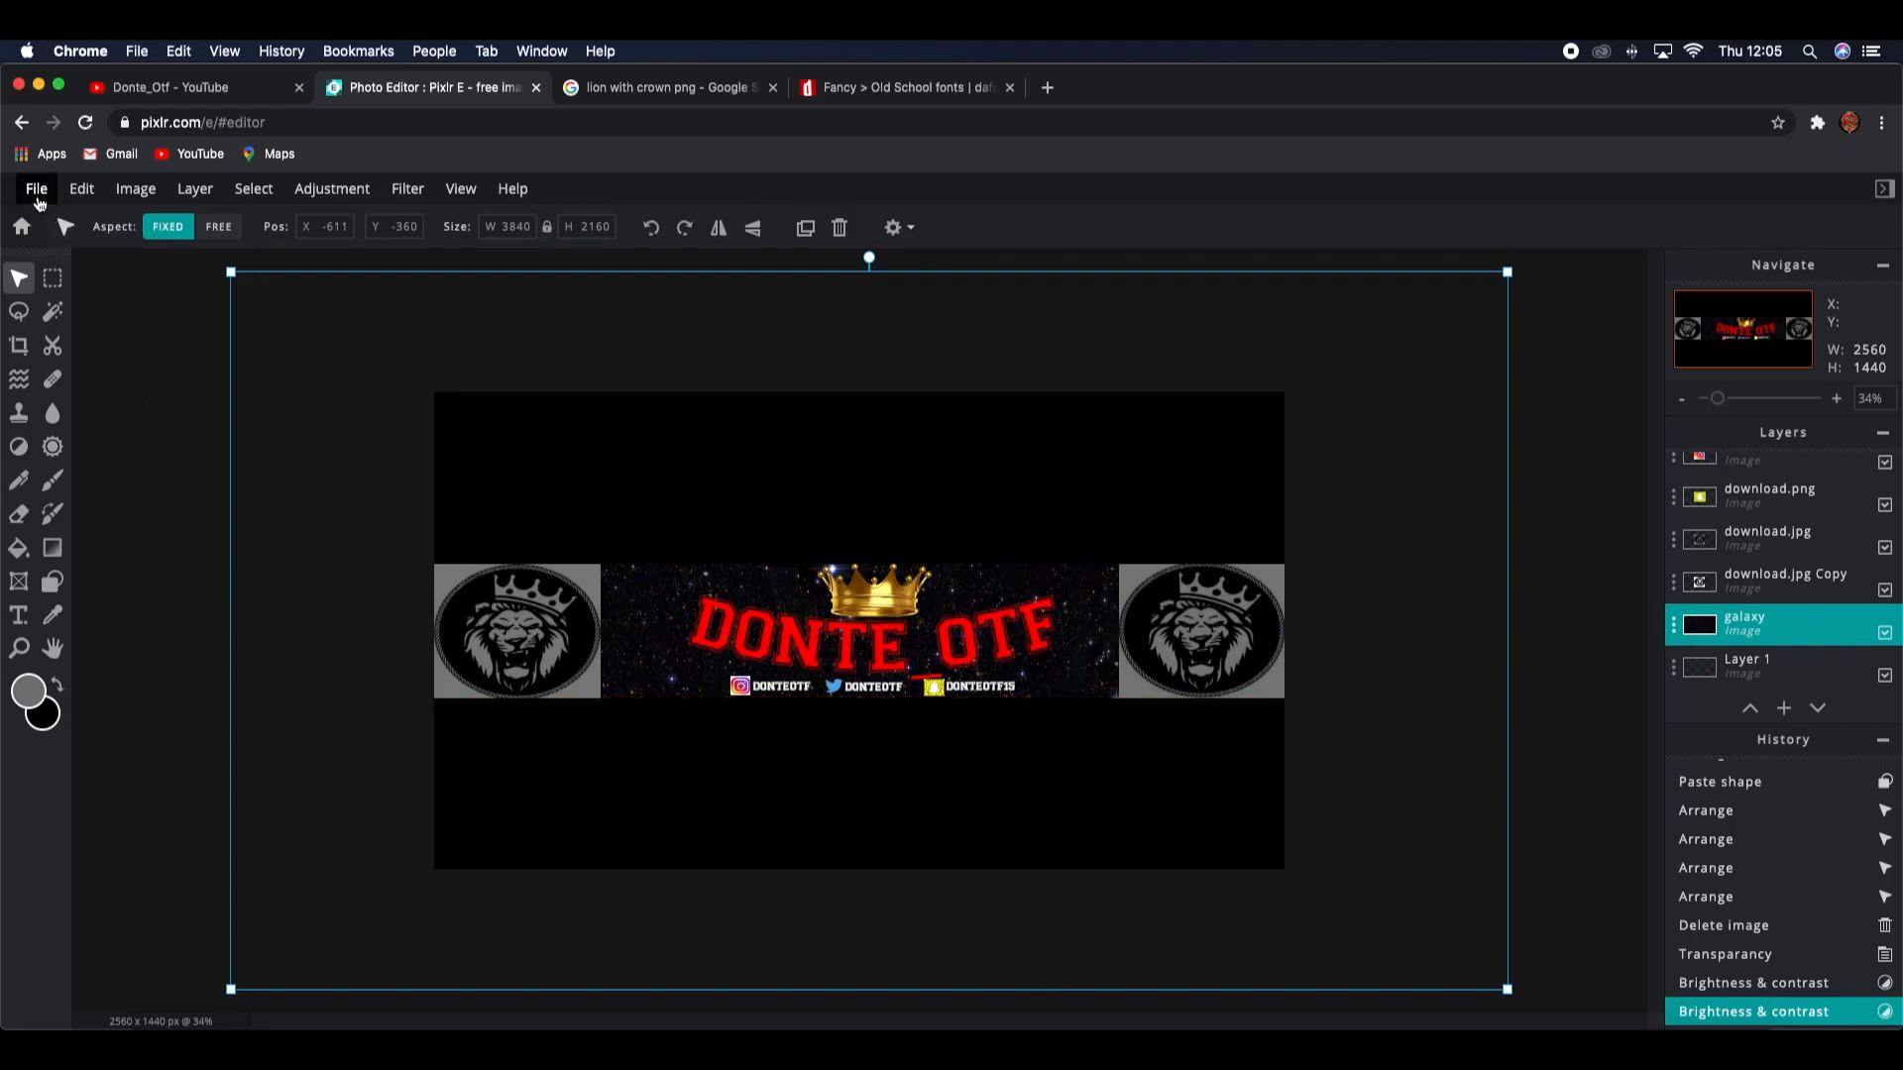
pyautogui.click(69, 374)
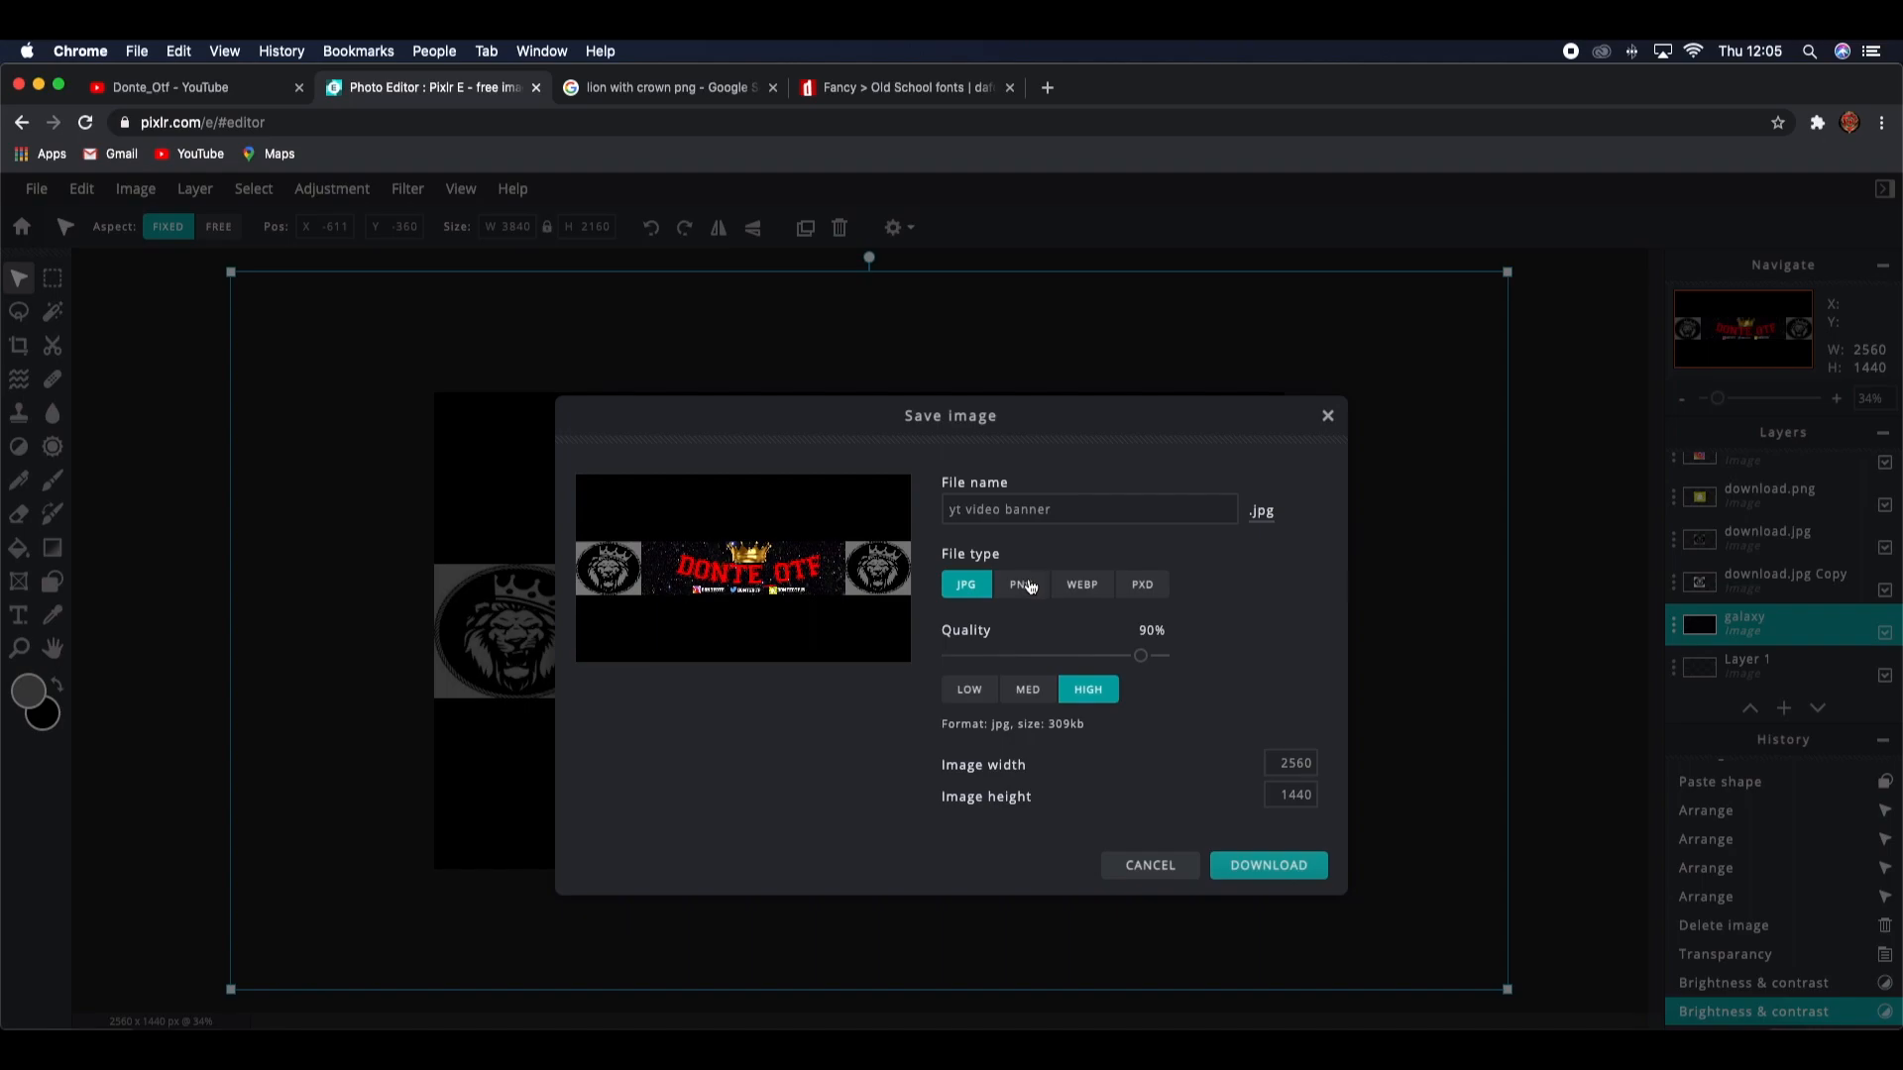
pyautogui.click(1024, 595)
pyautogui.click(1098, 514)
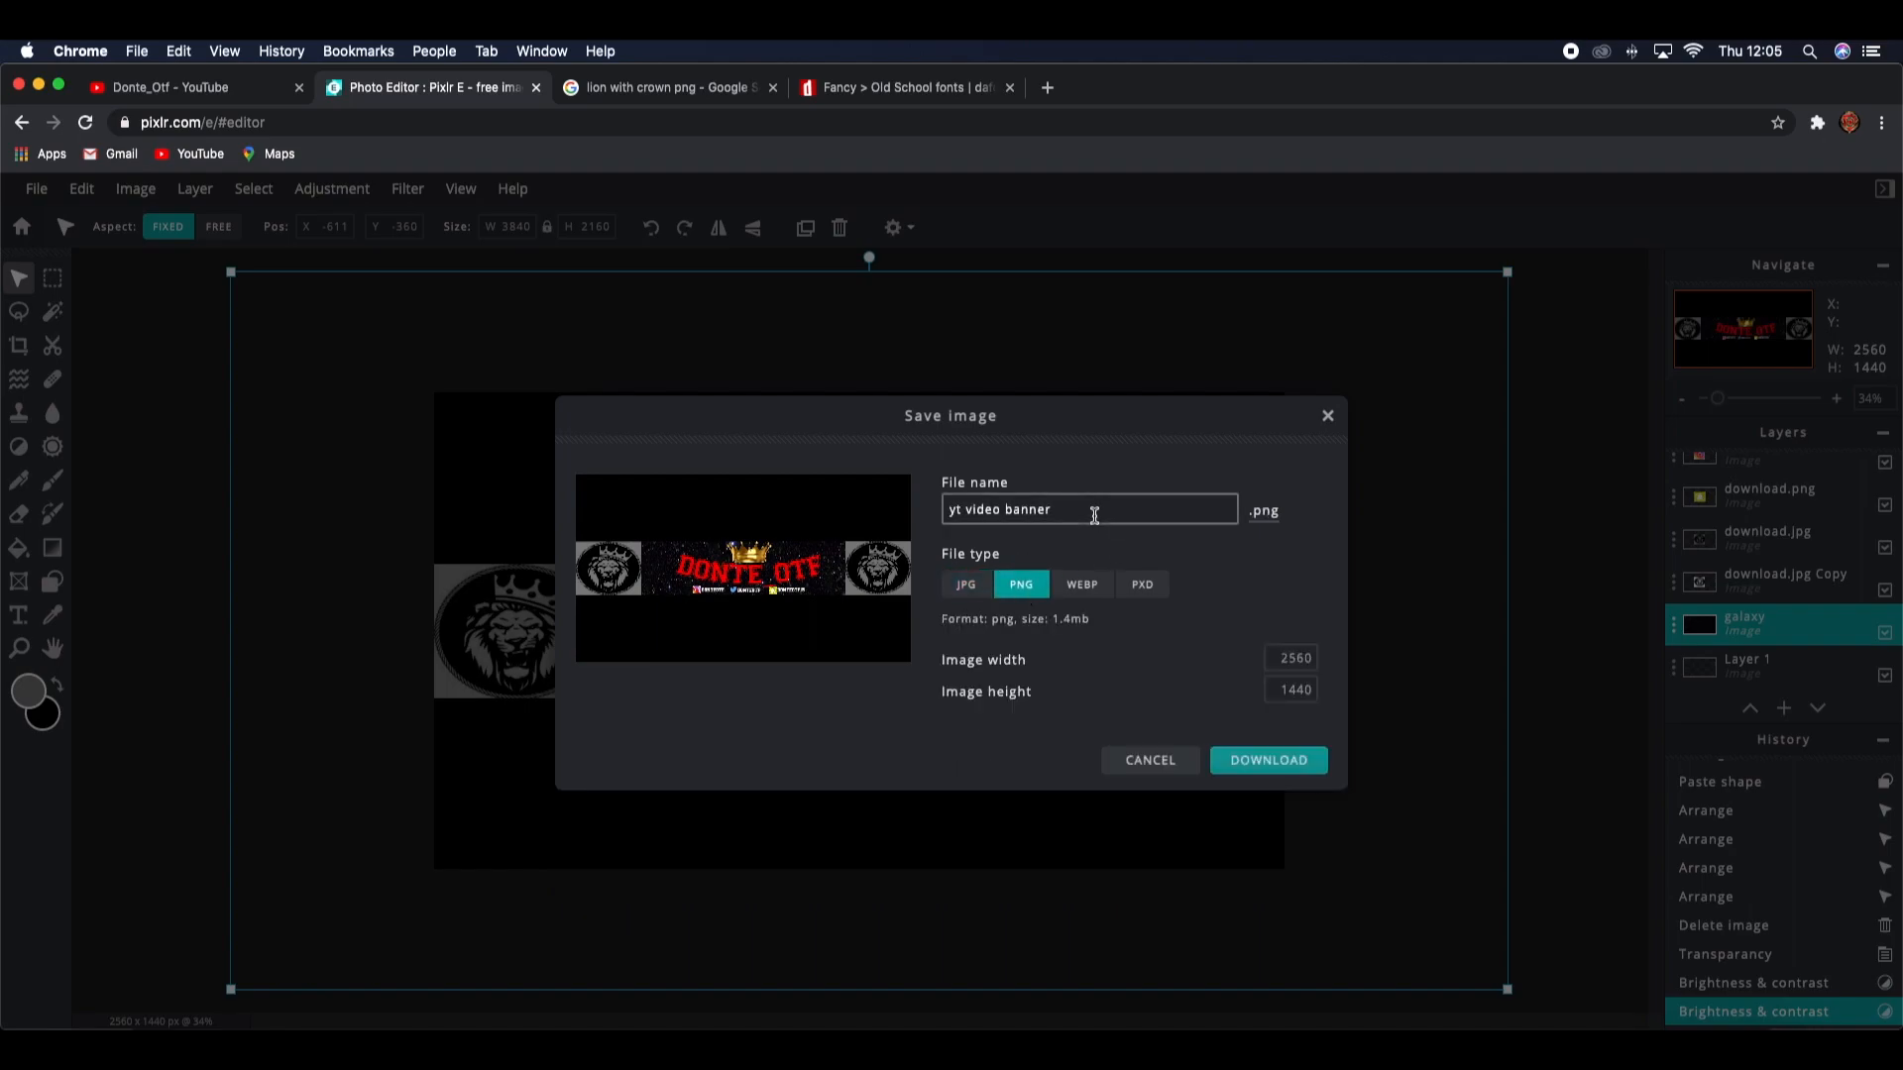
pyautogui.click(1304, 686)
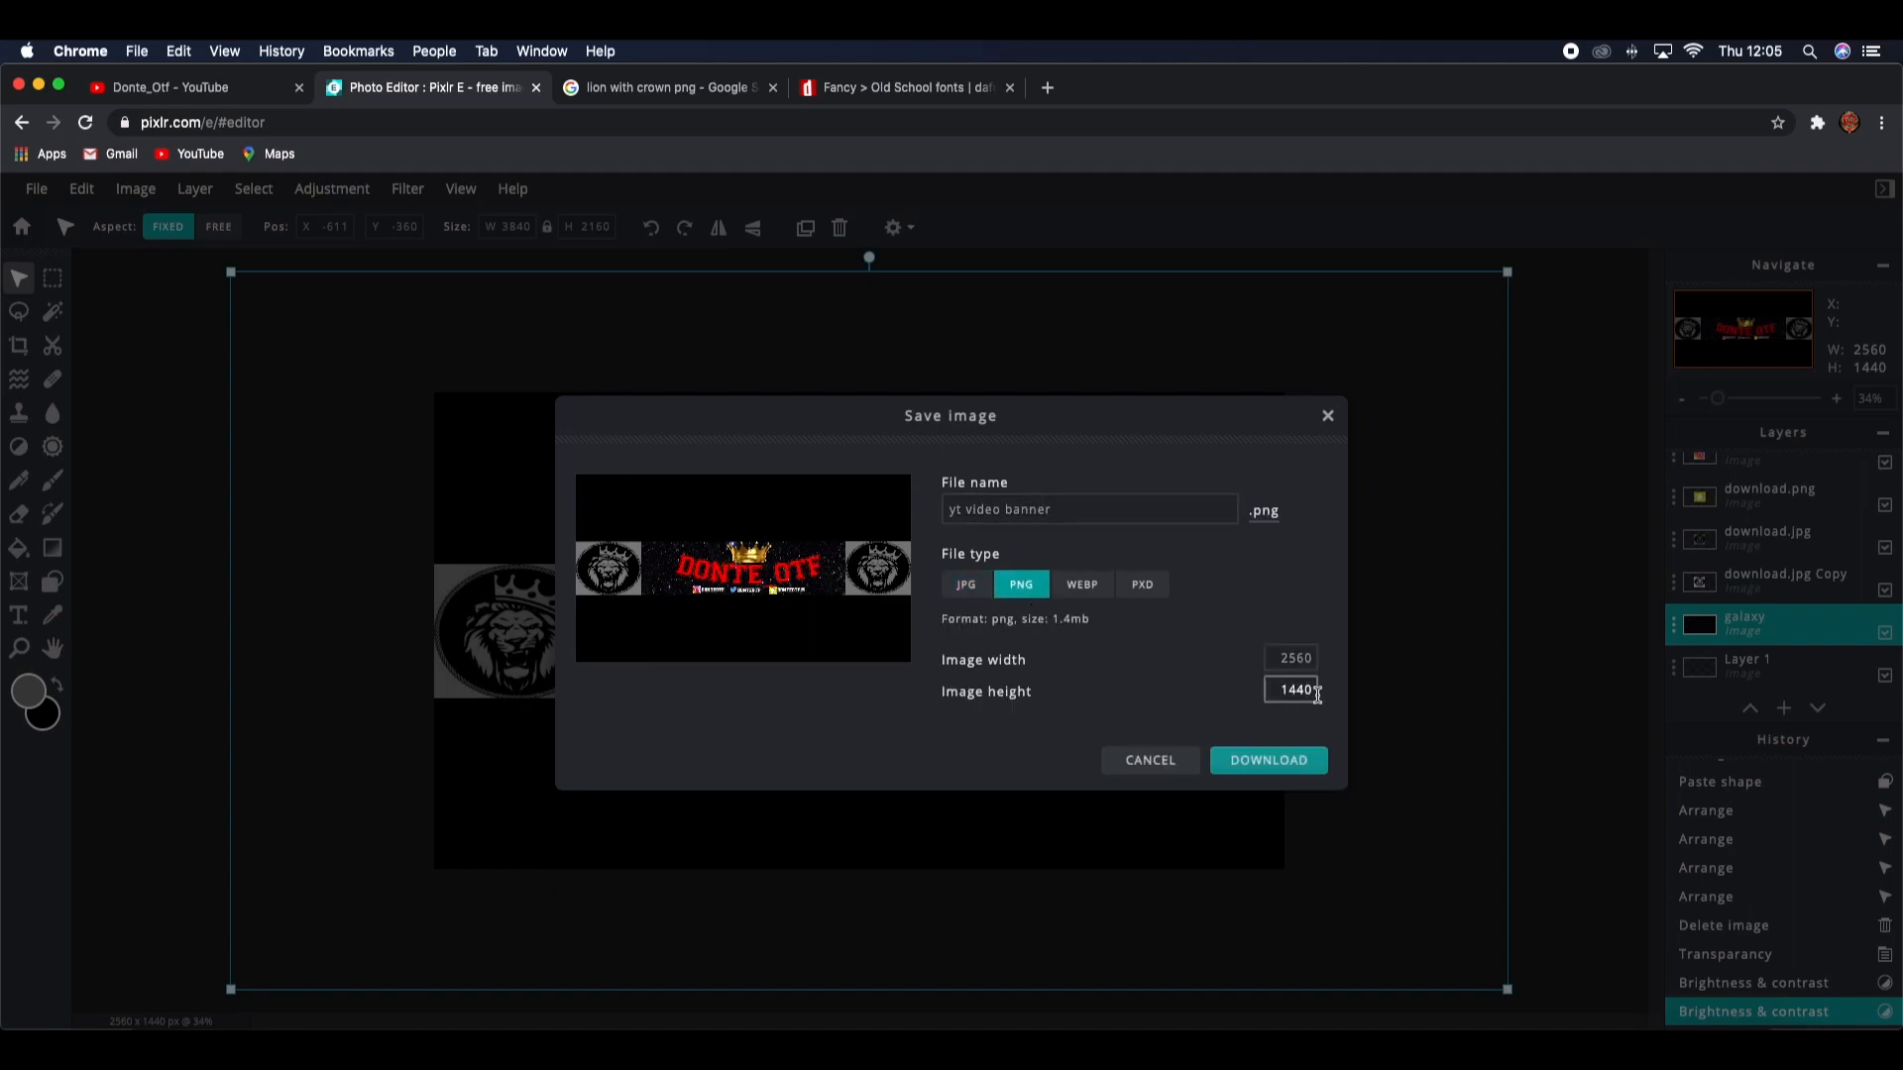
pyautogui.click(1302, 763)
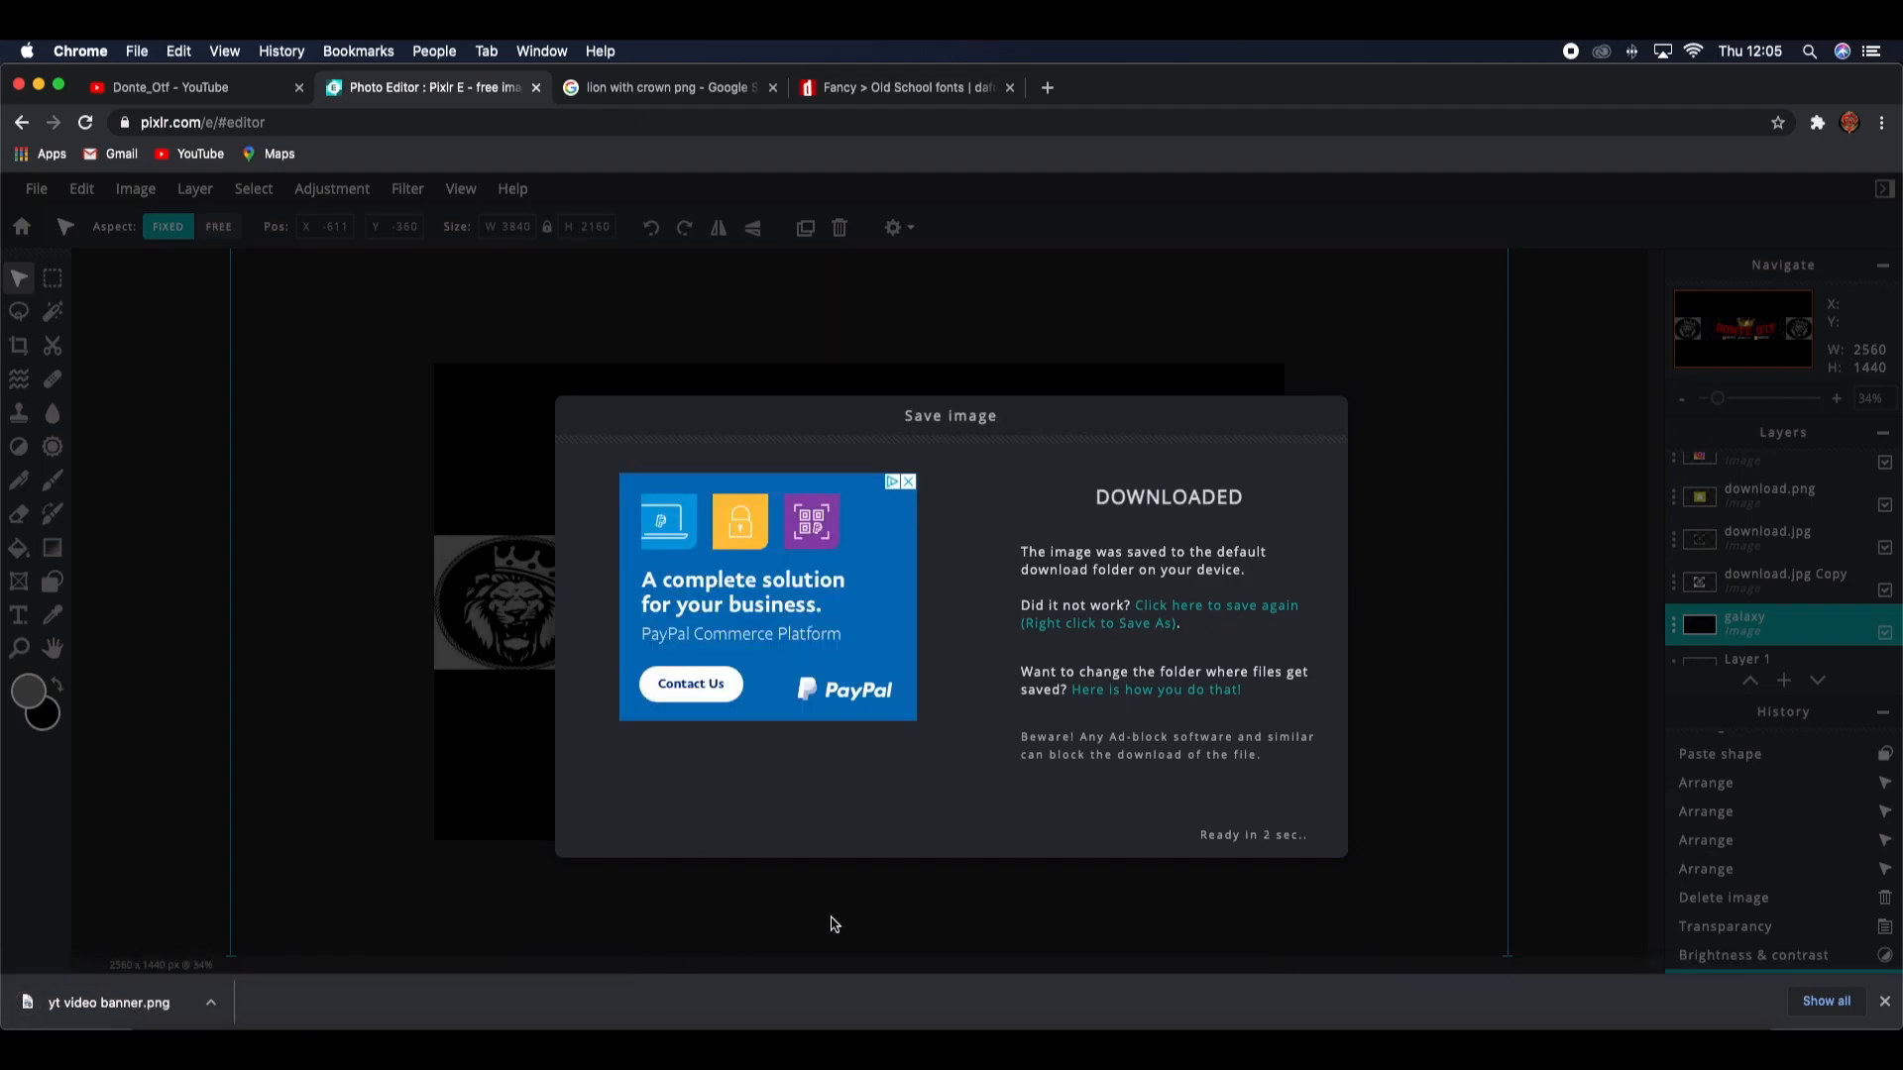
# Step: Switch to the YouTube channel, open the banner image's file chooser in Studio's Branding settings, cancel it and return to the channel page
pyautogui.click(196, 94)
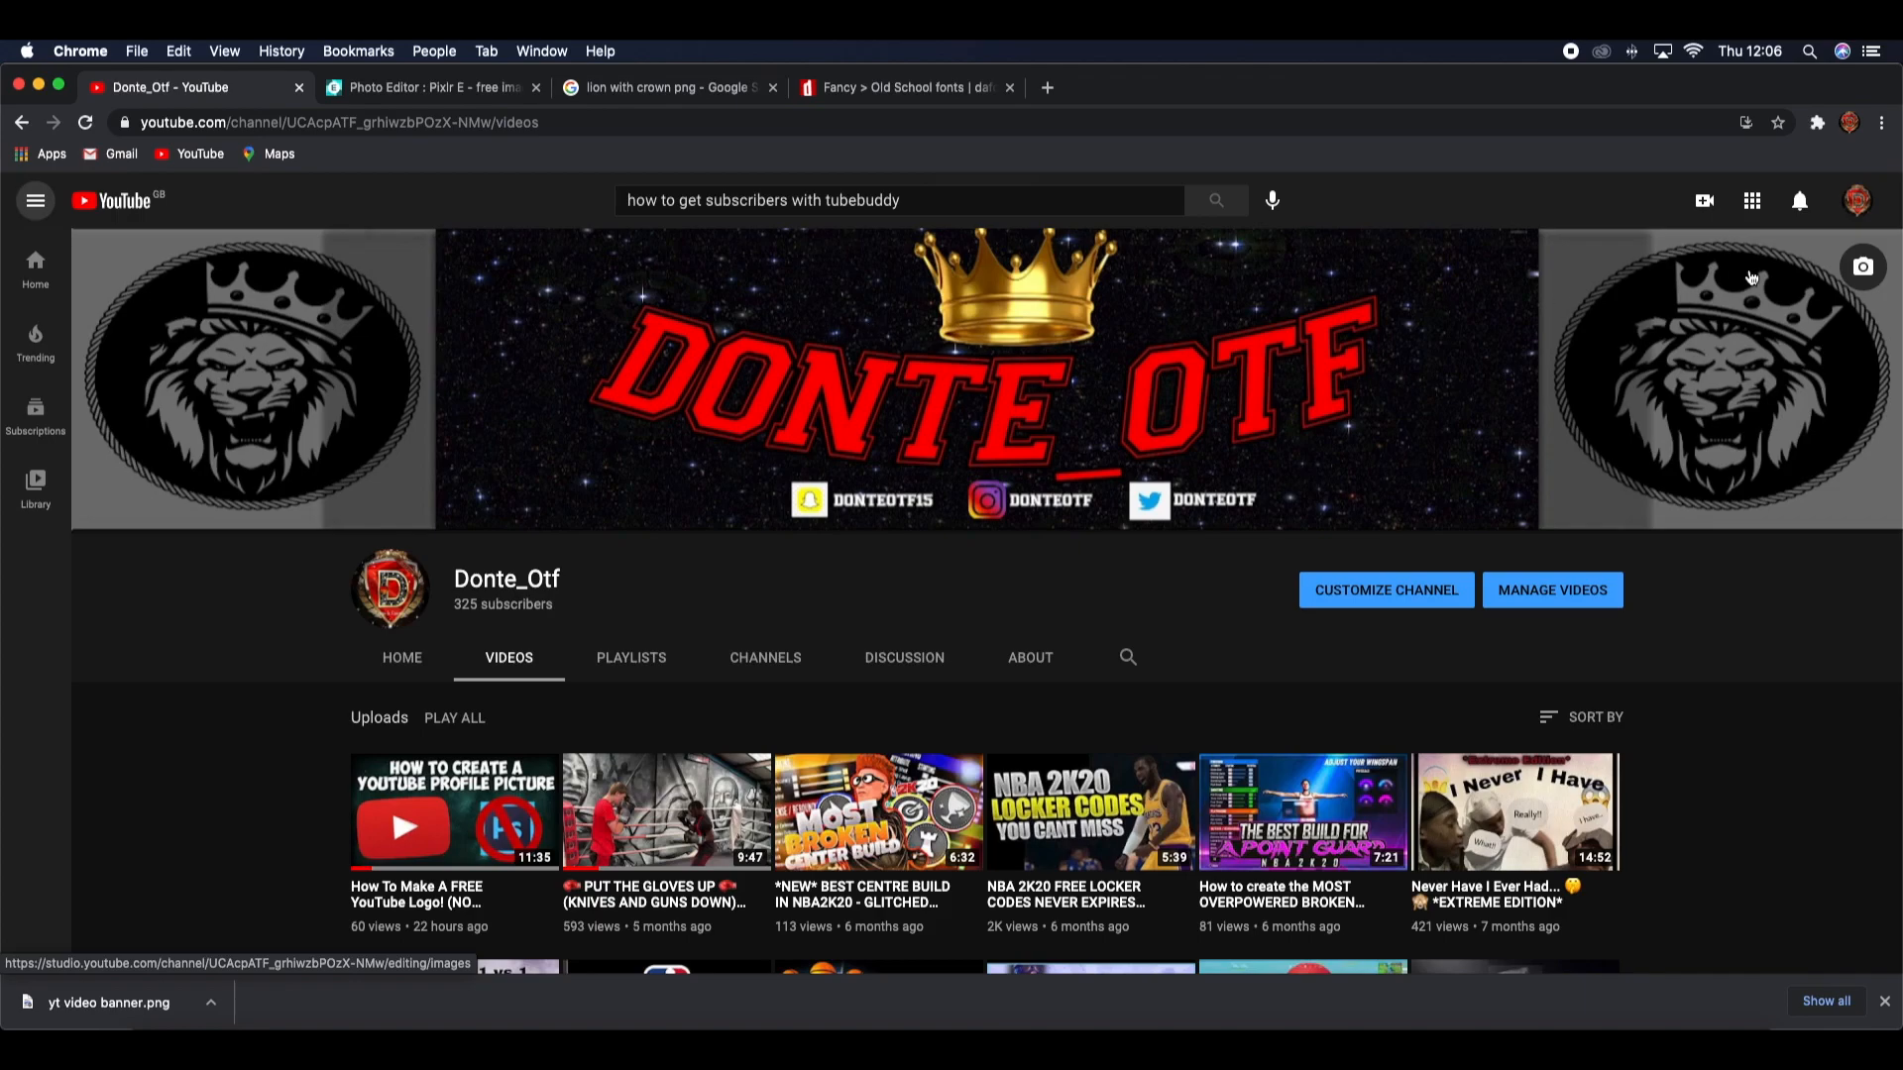
pyautogui.click(1850, 276)
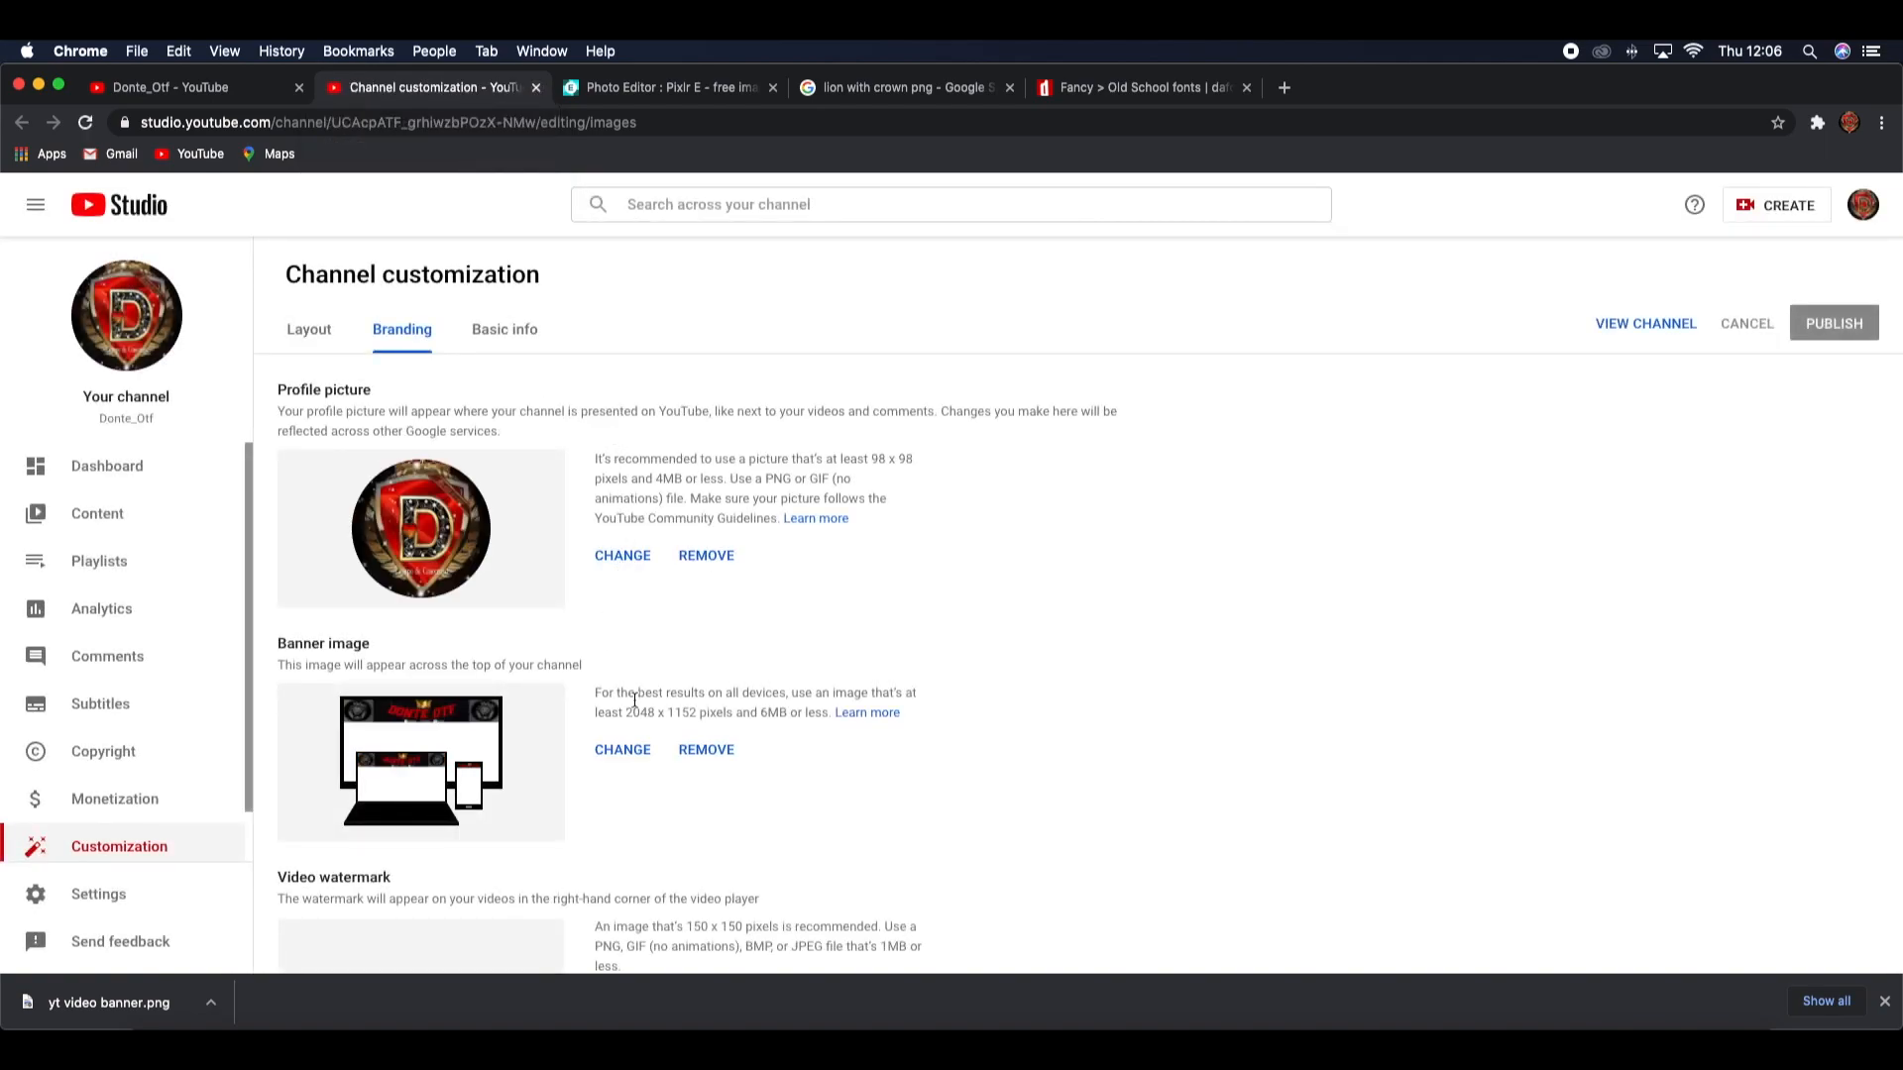
pyautogui.click(631, 755)
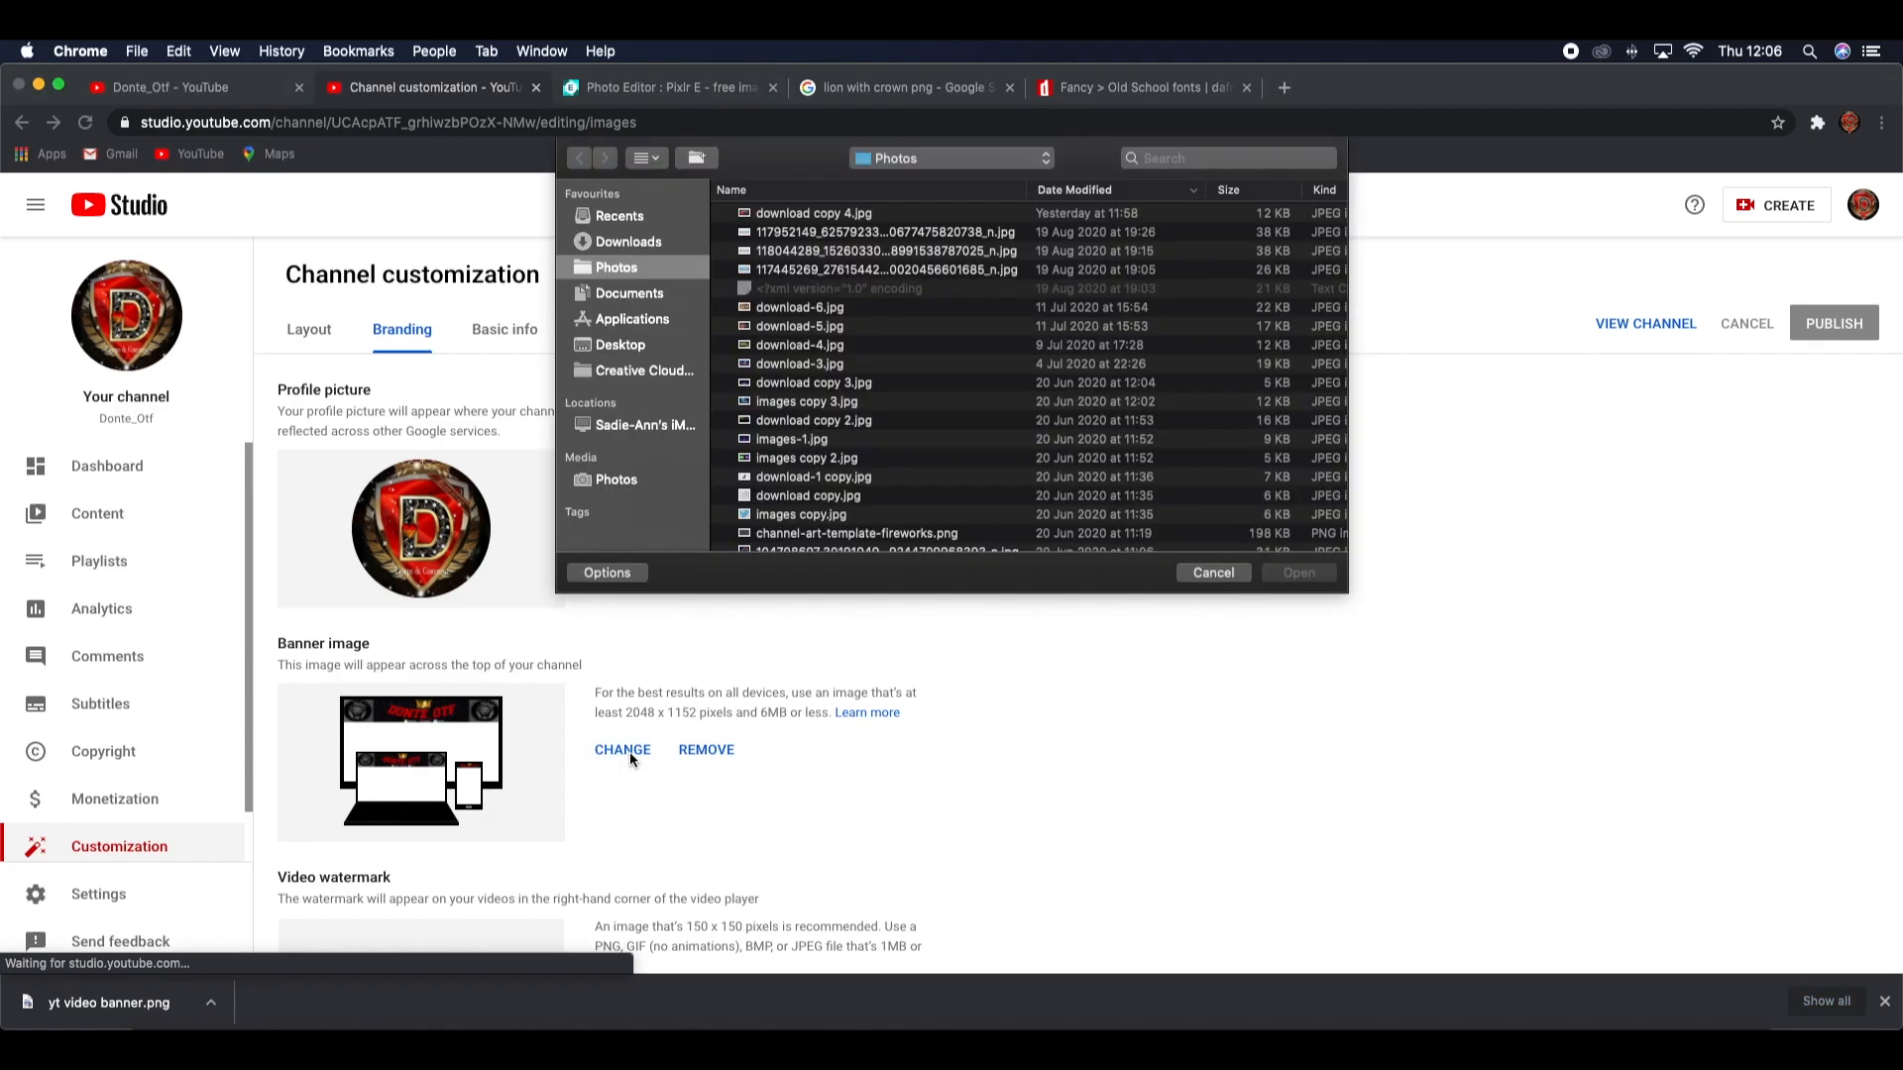
pyautogui.click(1195, 578)
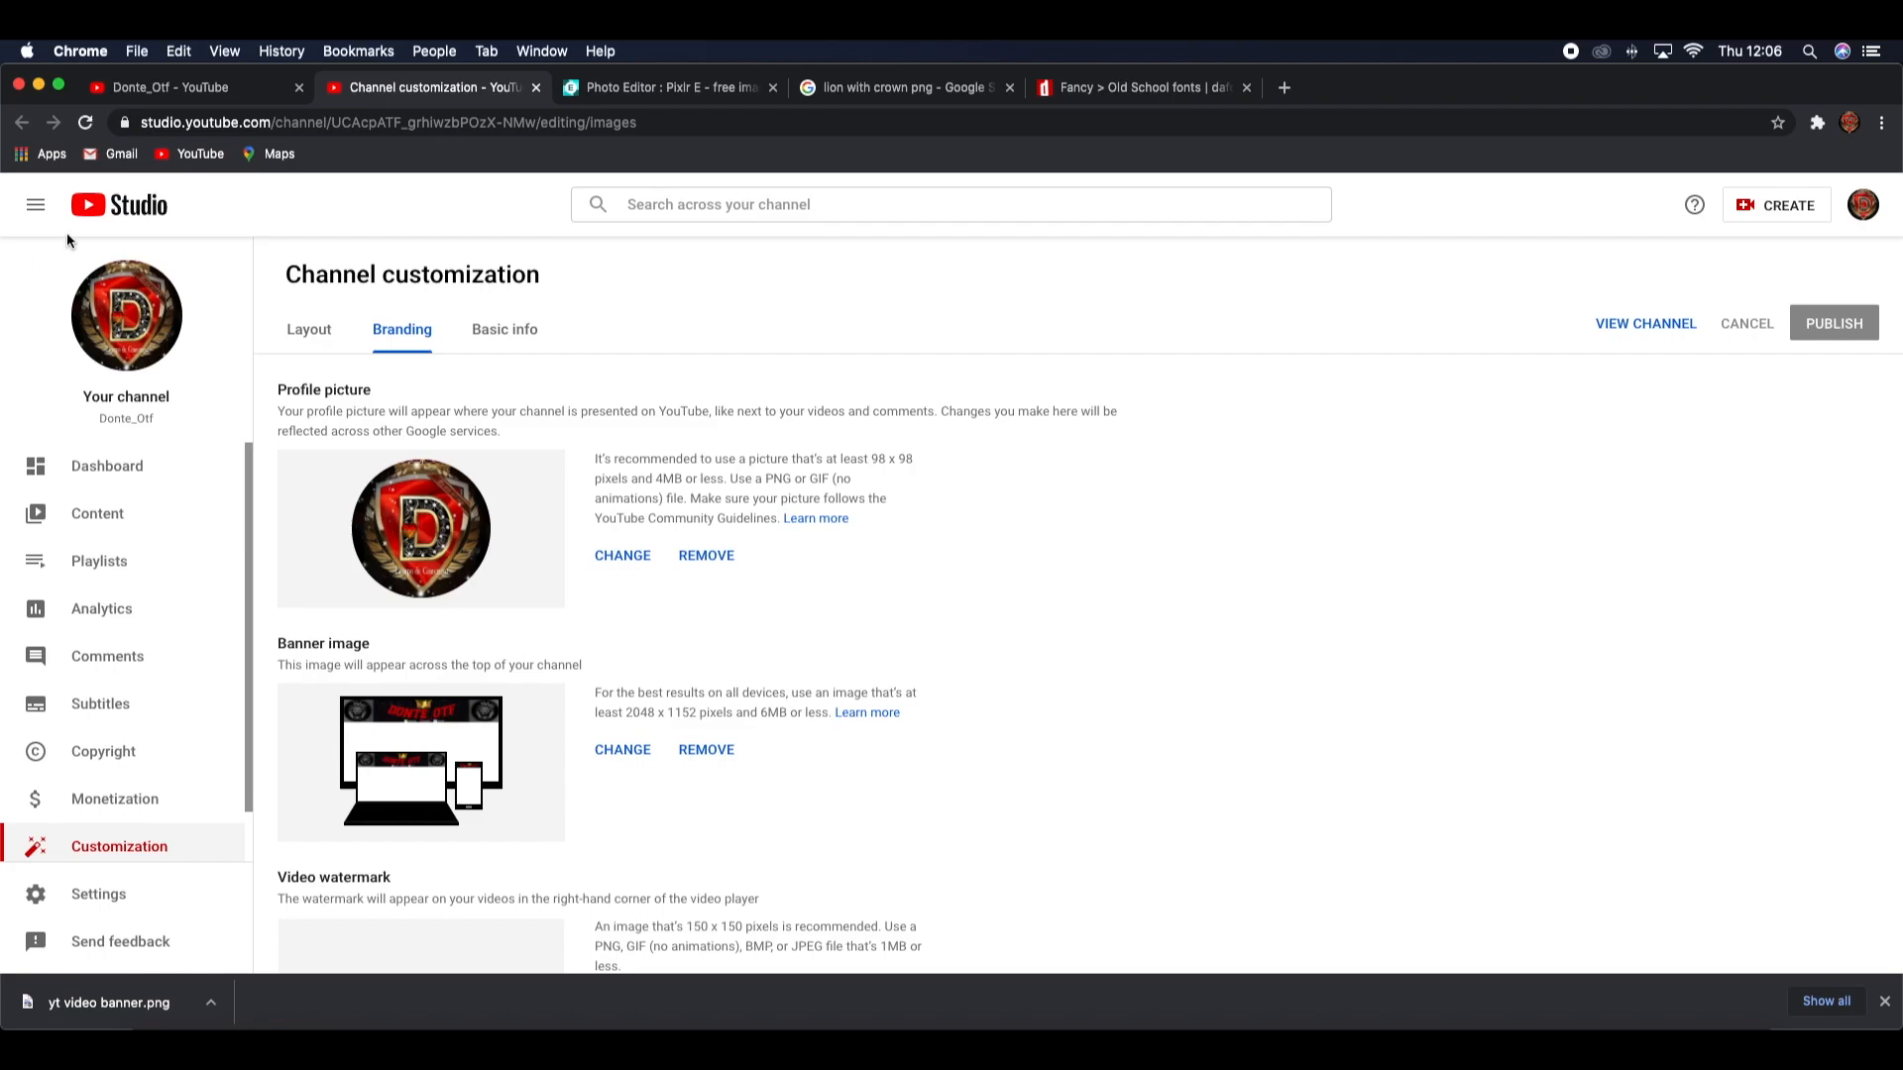
pyautogui.click(119, 92)
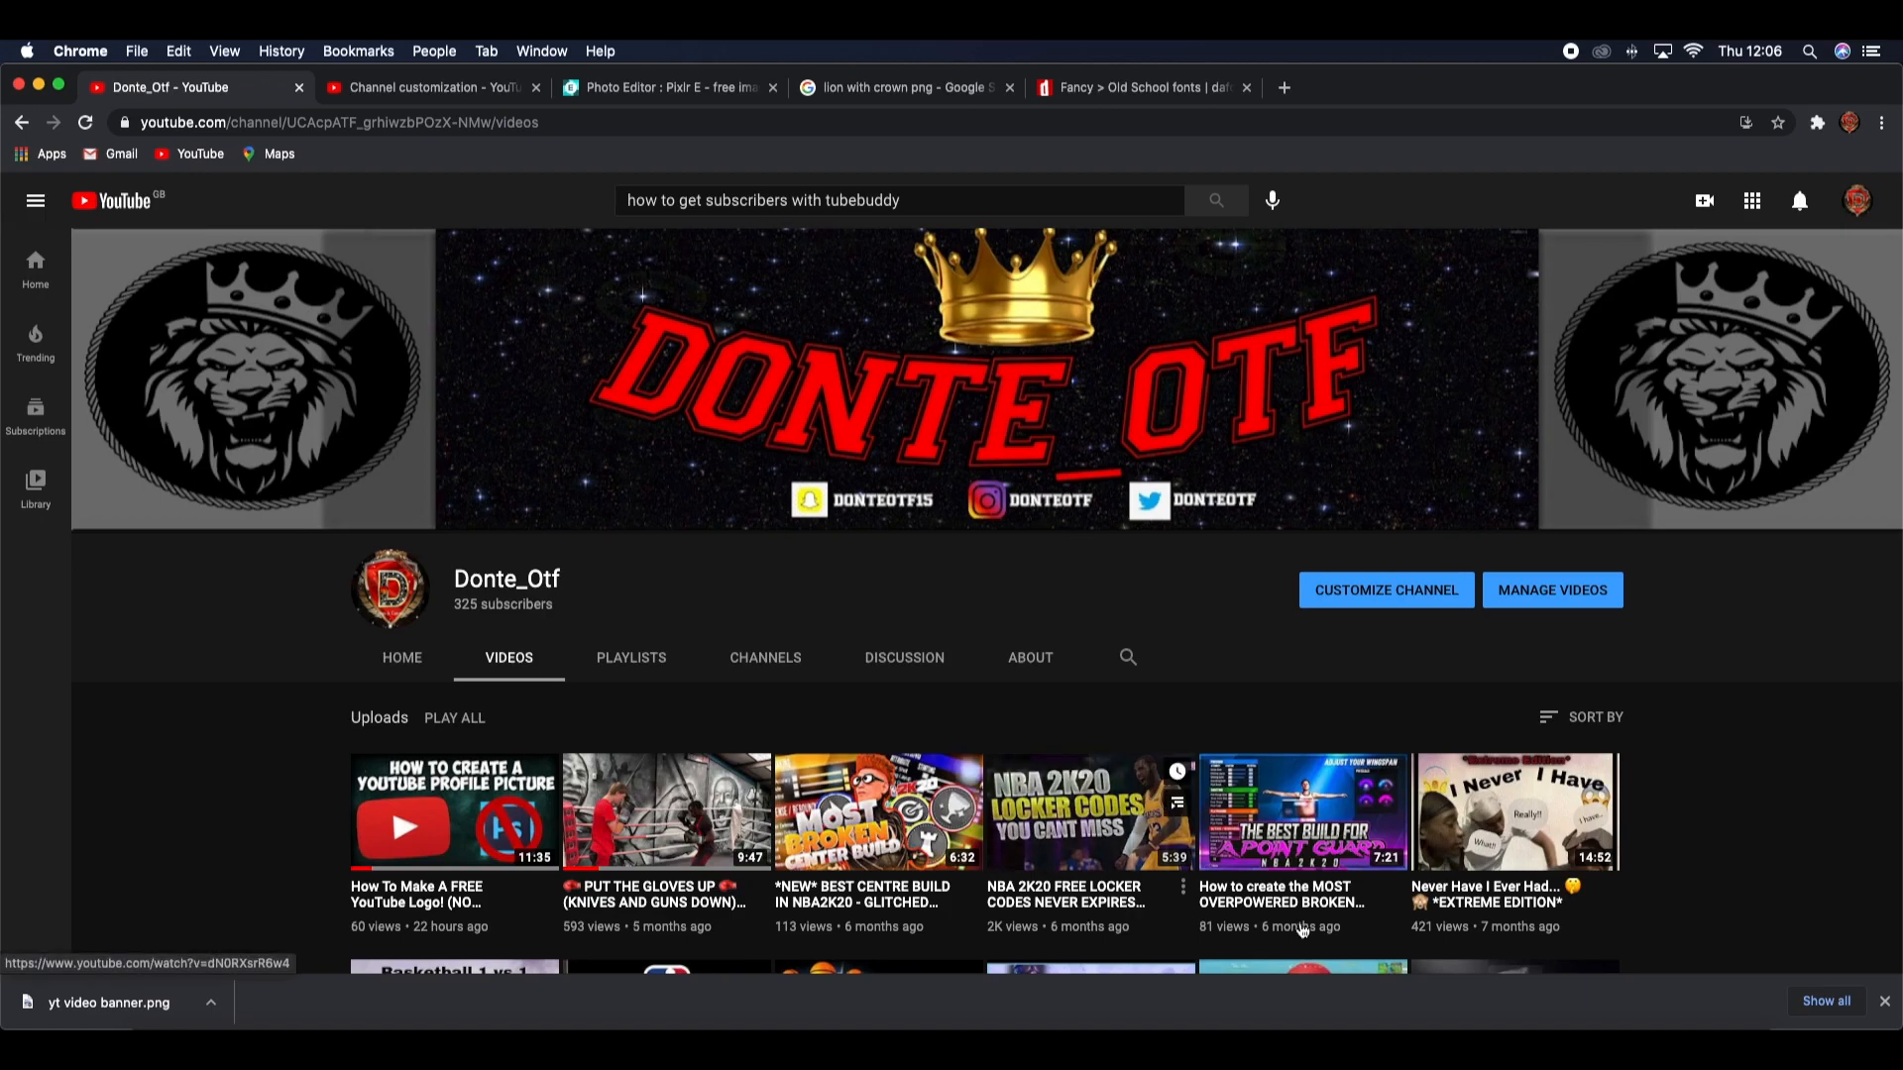
pyautogui.click(1885, 1002)
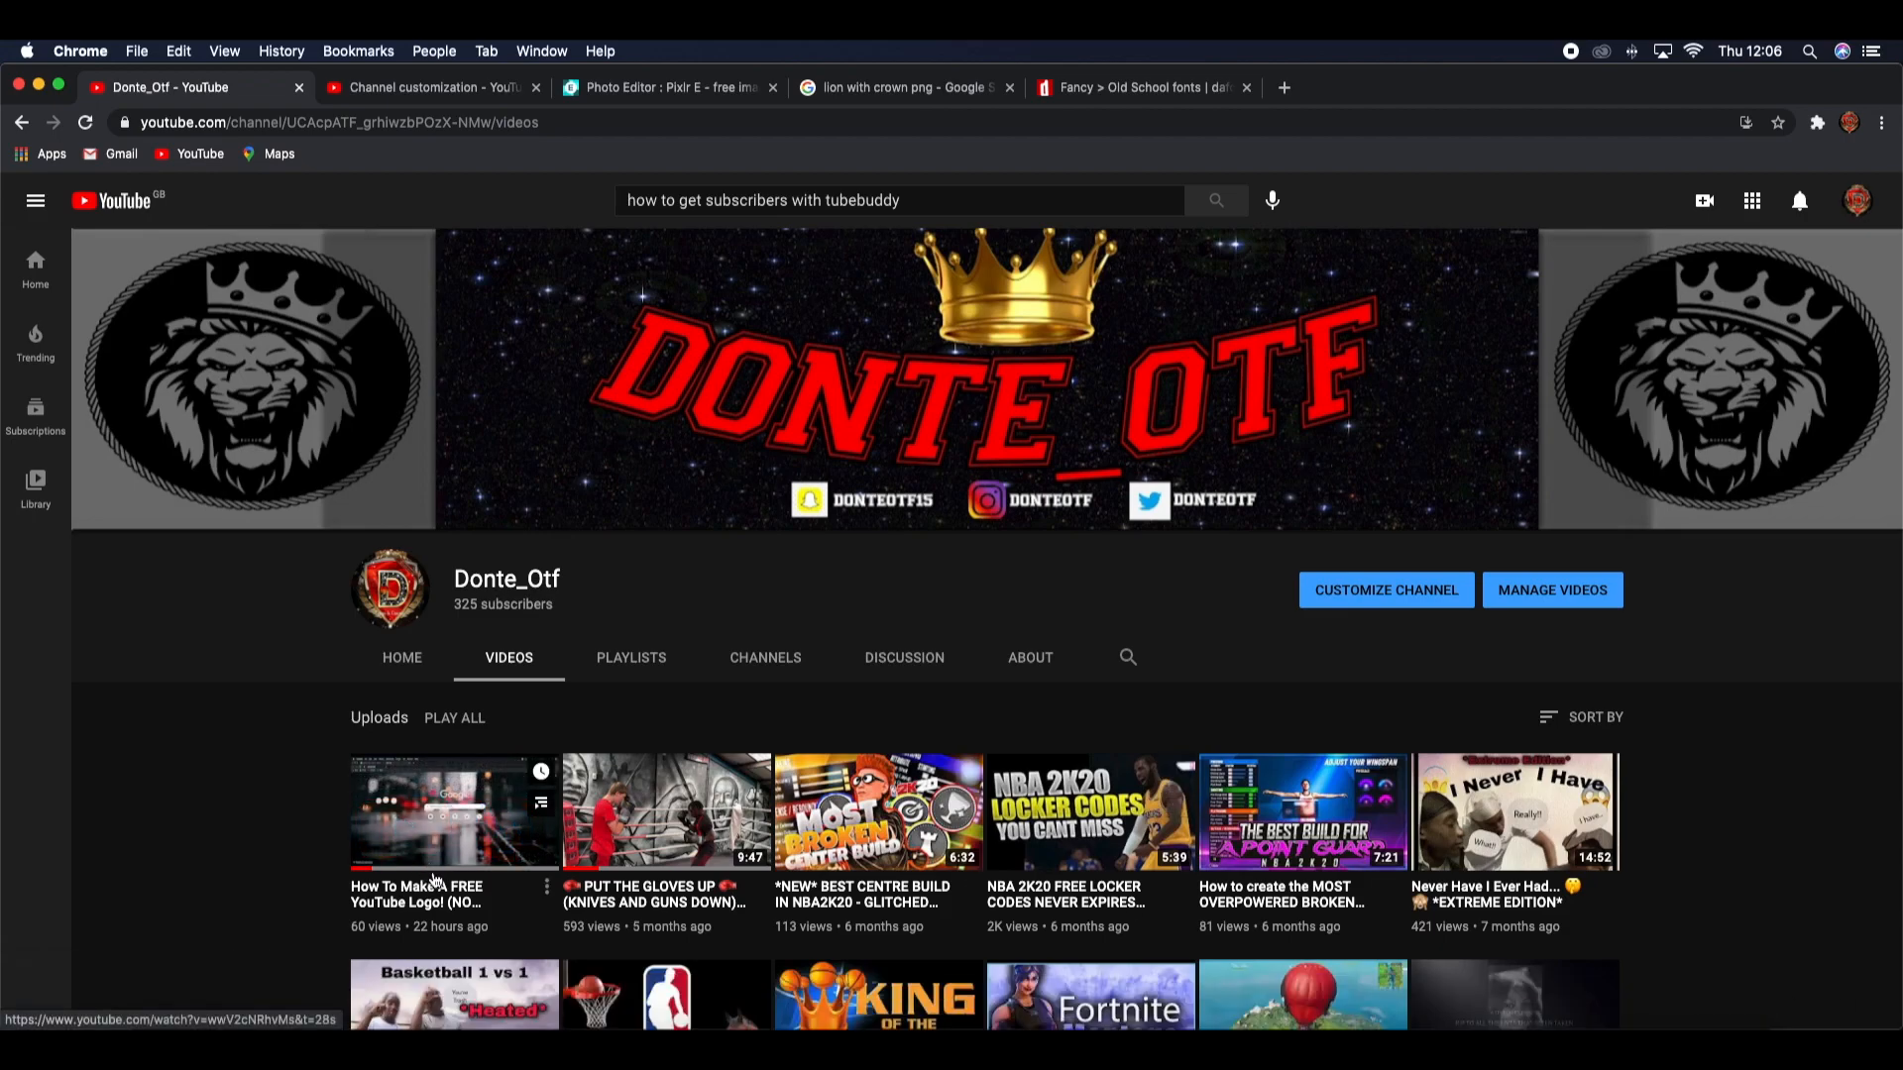